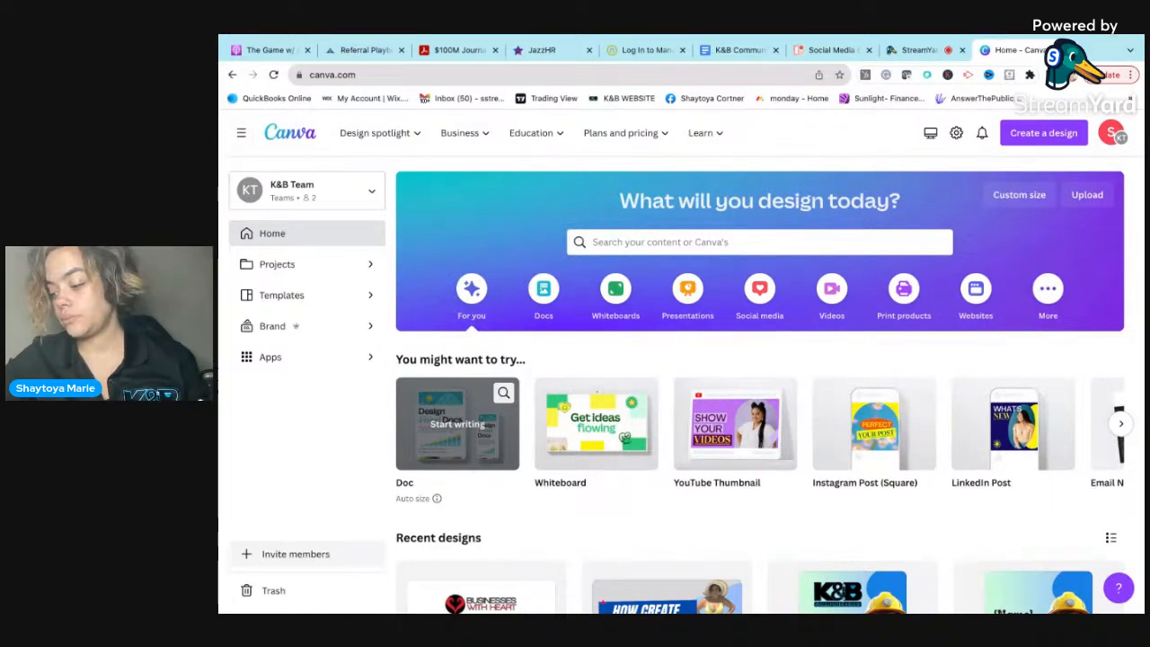
Step: Create a new blank Doc from the Canva home page
{"action": "left_click", "coordinate": [447, 440]}
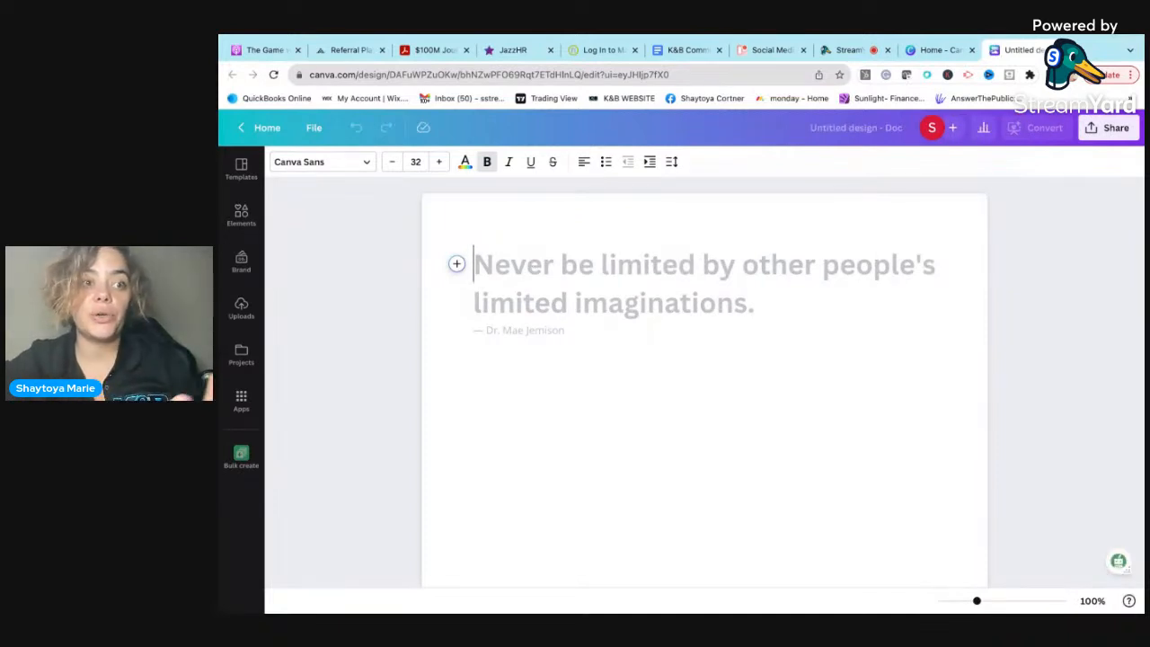
{"action": "left_click", "coordinate": [258, 128]}
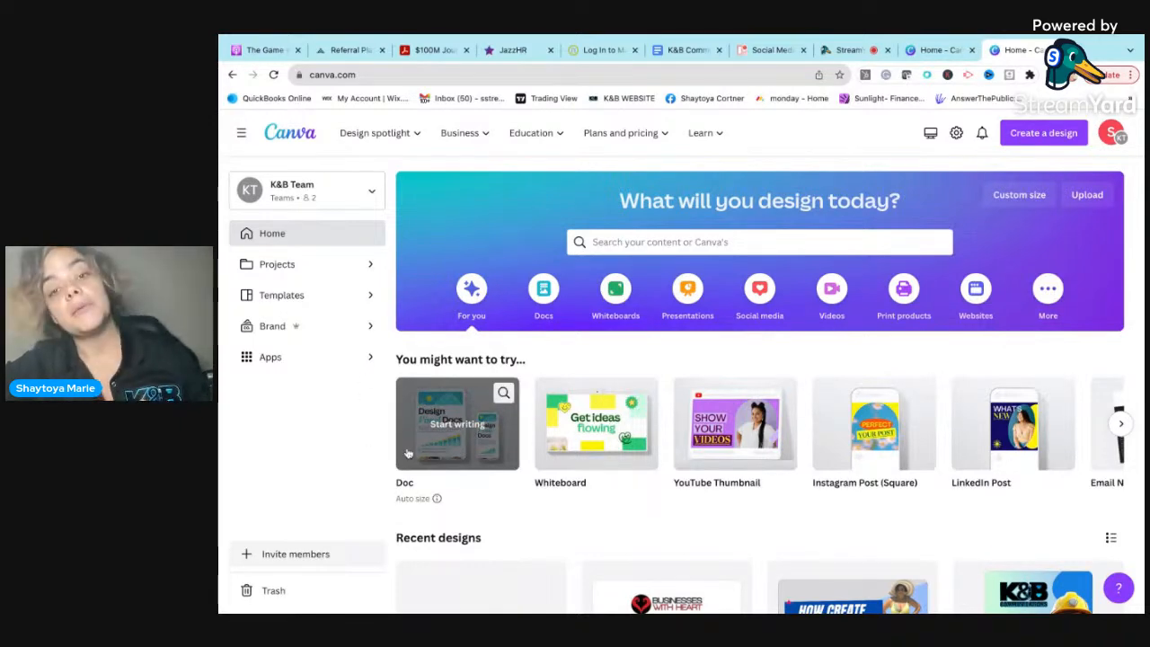
{"action": "left_click", "coordinate": [457, 423]}
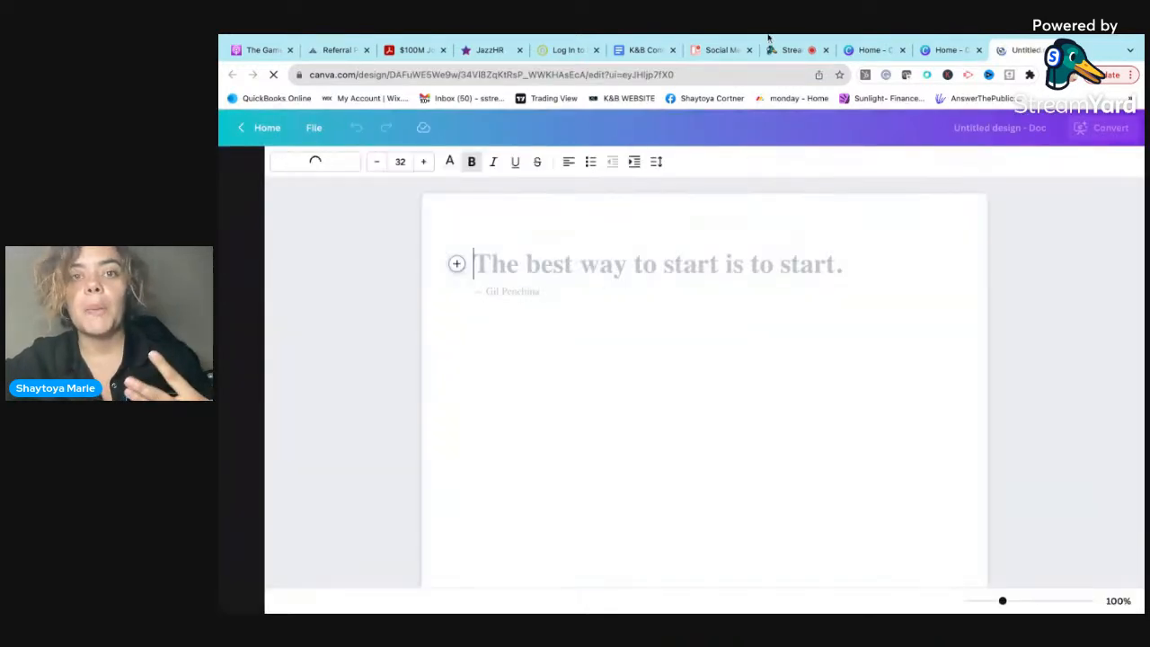
Step: Switch to the Trello board "Social Media Content - K&B" and review the weekly post plan
{"action": "left_click", "coordinate": [724, 51]}
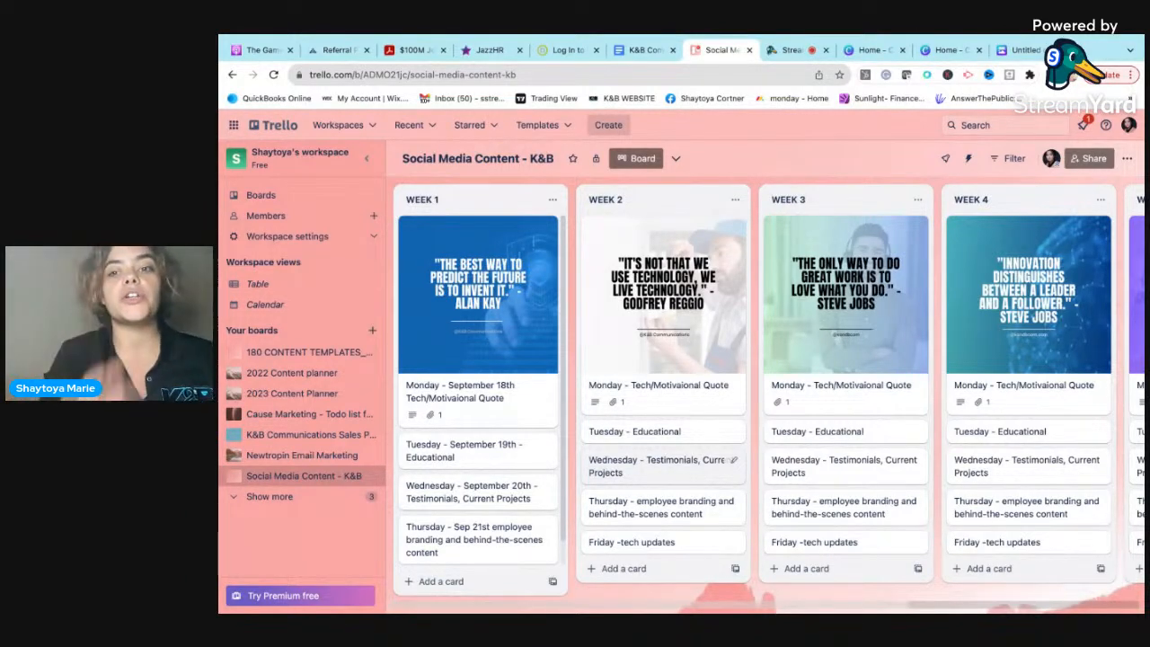
{"action": "scroll", "coordinate": [1021, 336], "scroll_direction": "right", "scroll_amount": 3}
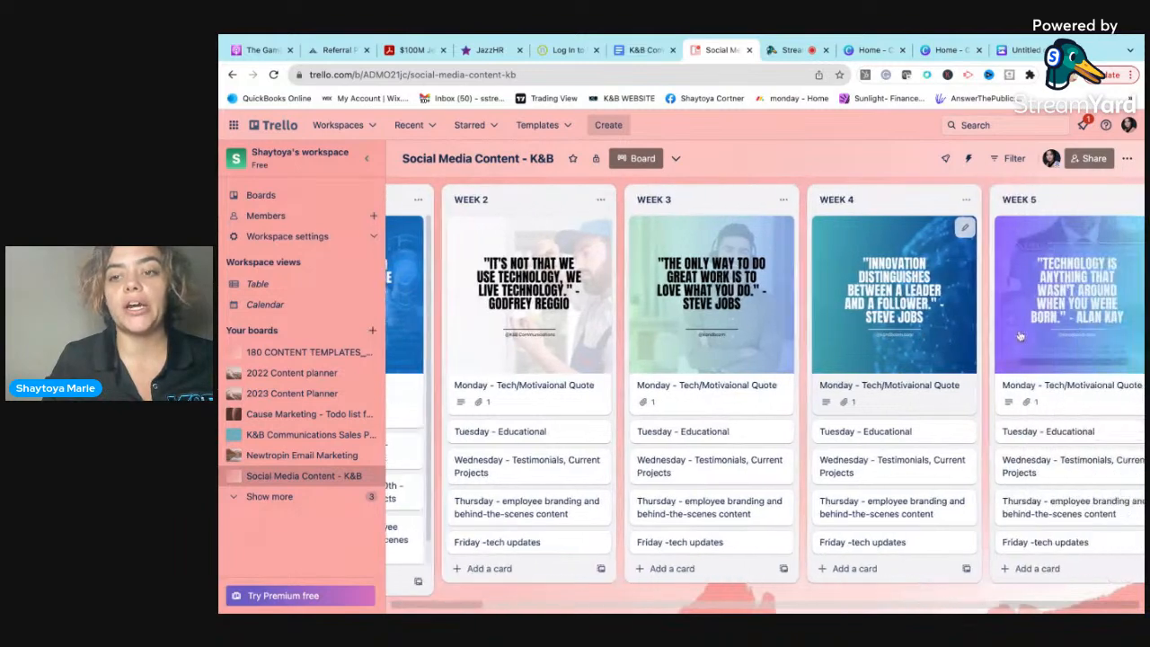
{"action": "scroll", "coordinate": [760, 405], "scroll_direction": "left", "scroll_amount": 3}
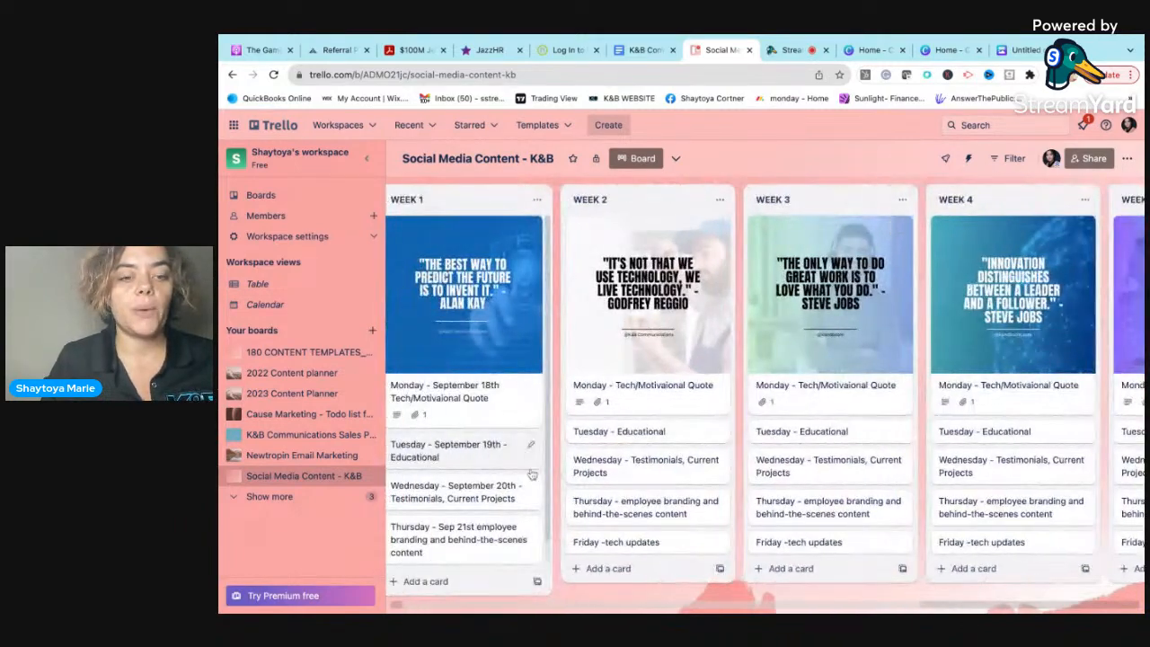
{"action": "scroll", "coordinate": [500, 481], "scroll_direction": "down", "scroll_amount": 1}
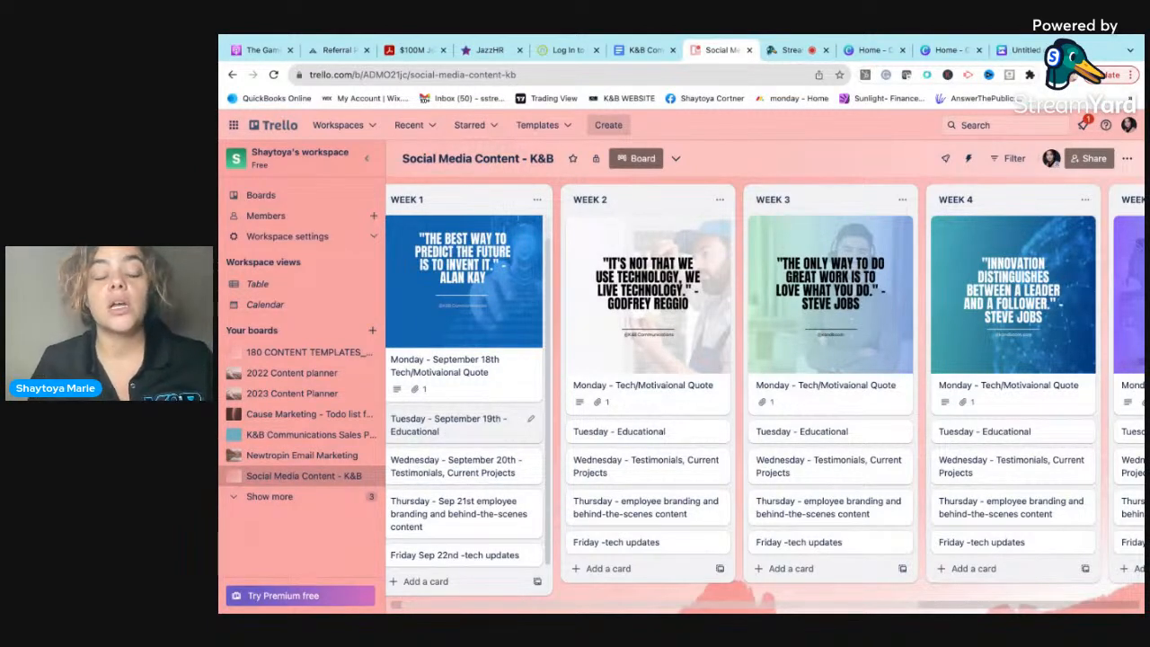
Step: Return to the blank Canva doc and start a Magic Write prompt in it
{"action": "left_click", "coordinate": [934, 51]}
{"action": "left_click", "coordinate": [999, 52]}
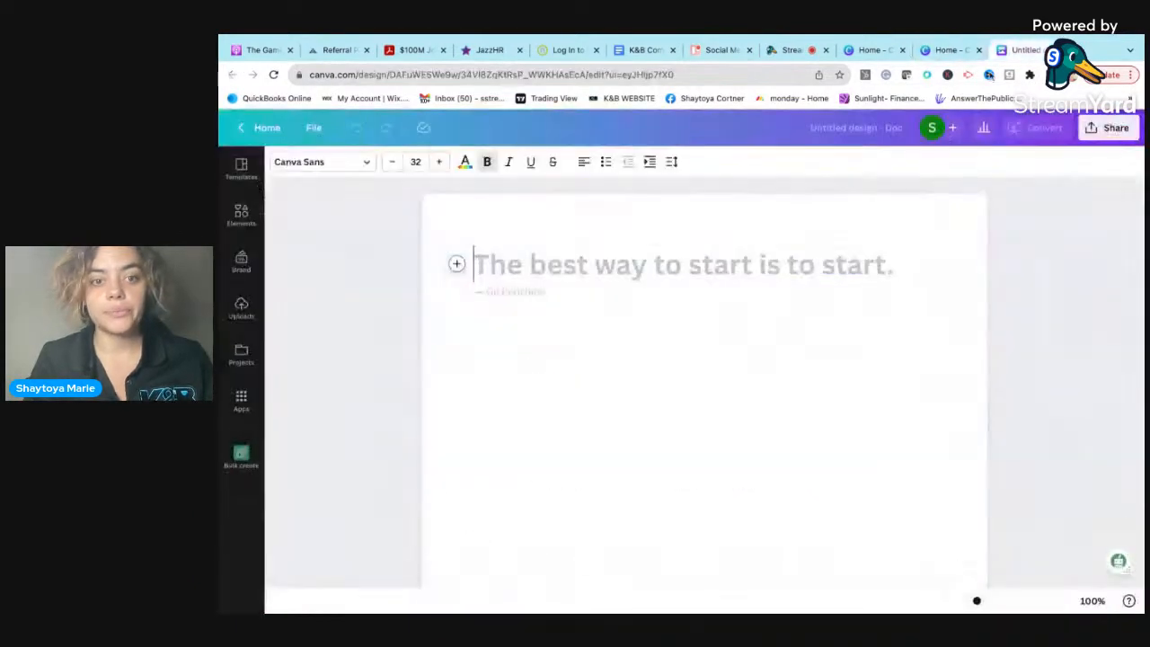
{"action": "left_click", "coordinate": [456, 265]}
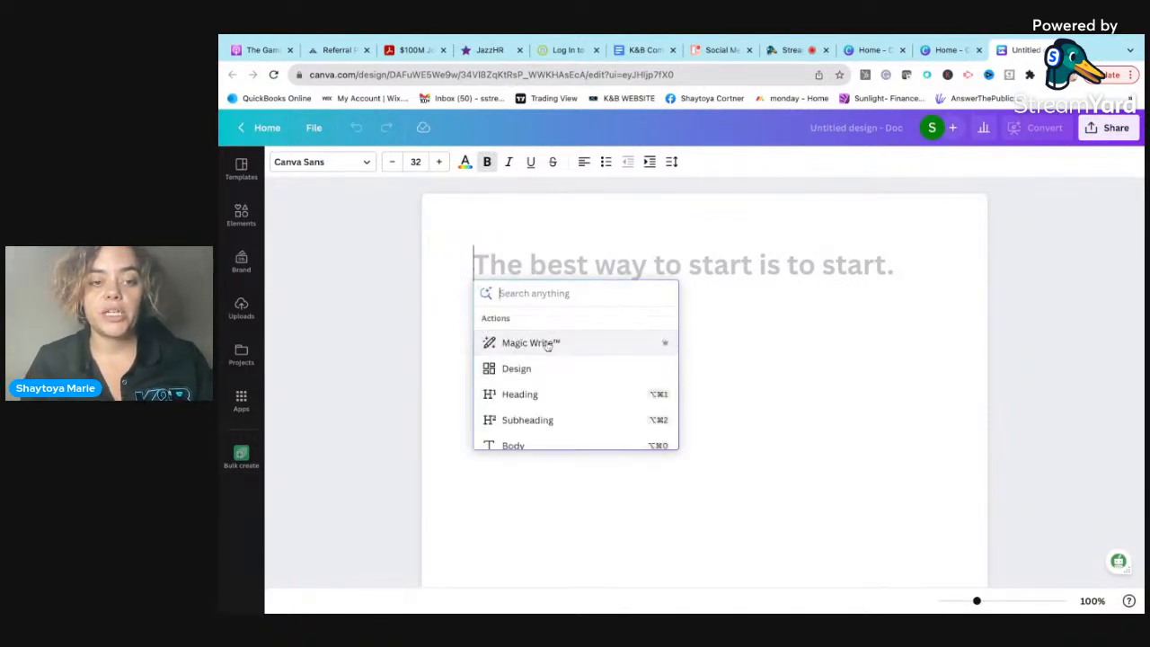
{"action": "scroll", "coordinate": [545, 422], "scroll_direction": "down", "scroll_amount": 5}
{"action": "scroll", "coordinate": [546, 424], "scroll_direction": "up", "scroll_amount": 2}
{"action": "scroll", "coordinate": [546, 422], "scroll_direction": "up", "scroll_amount": 2}
{"action": "left_click", "coordinate": [527, 339]}
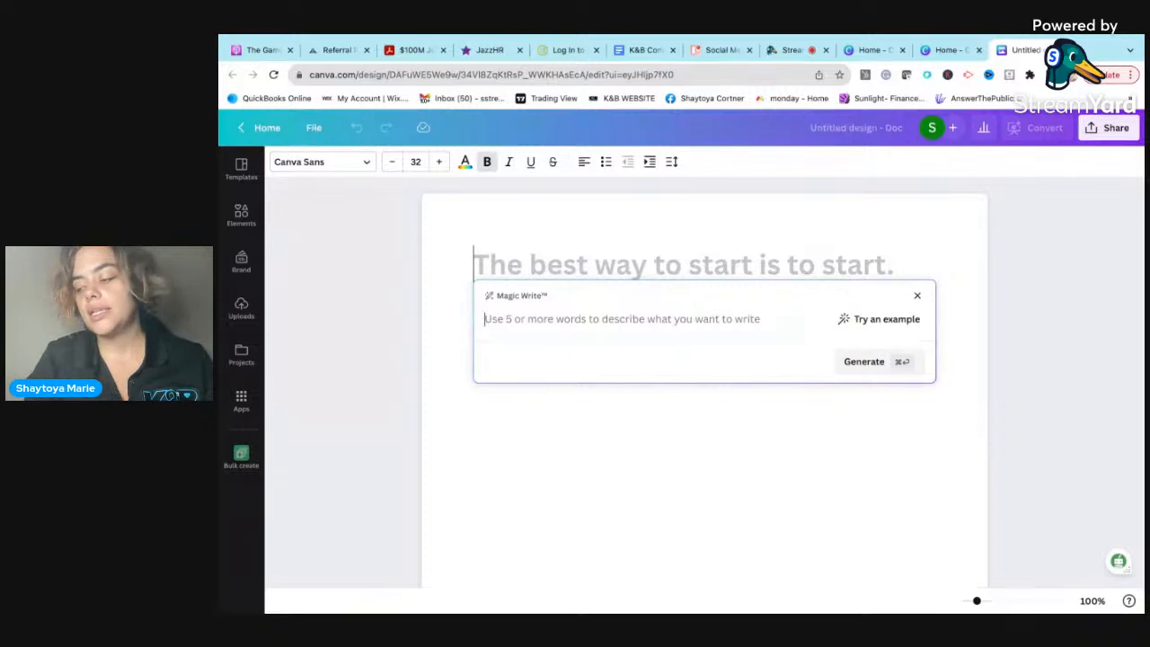
Step: Begin the Magic Write prompt with "7 Reason Why You Should Use"
{"action": "type", "text": "7"}
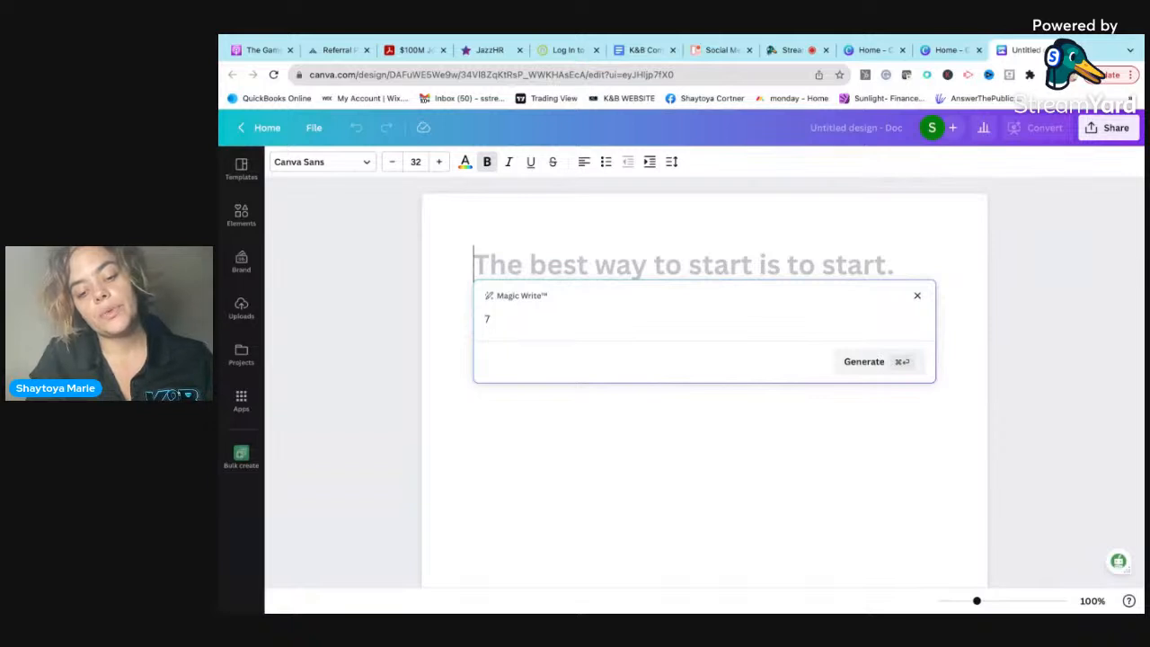
{"action": "type", "text": "Reason Why YOu"}
{"action": "key", "text": "BackSpace"}
{"action": "key", "text": "BackSpace"}
{"action": "key", "text": "BackSpace"}
{"action": "type", "text": "ou Should "}
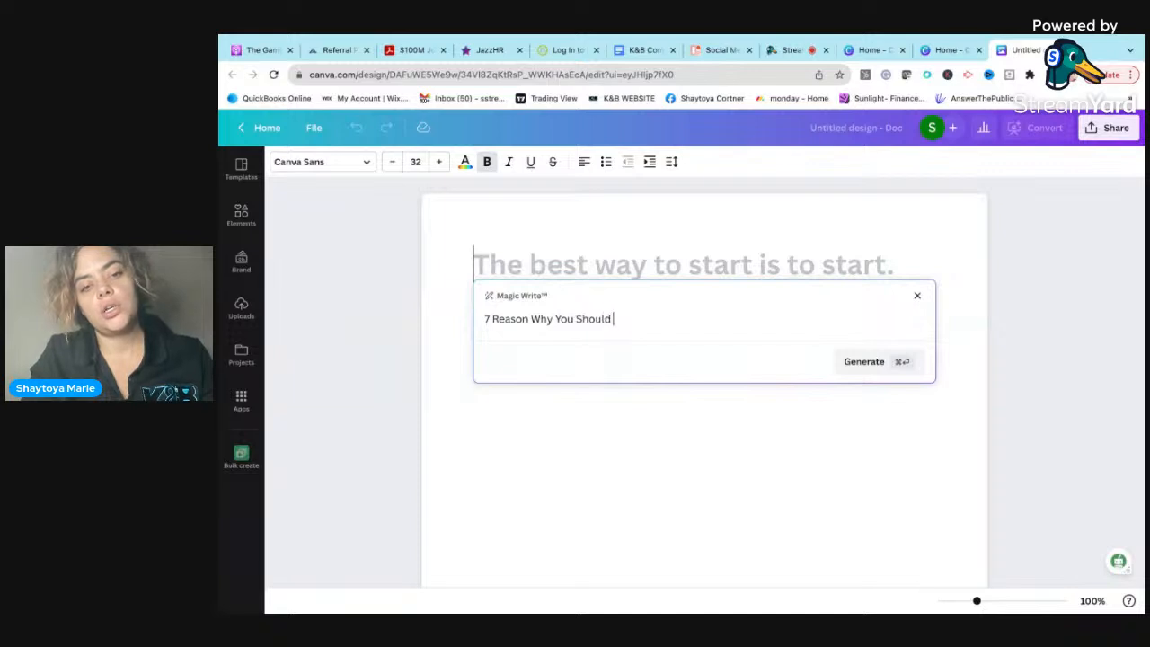
{"action": "type", "text": "Use"}
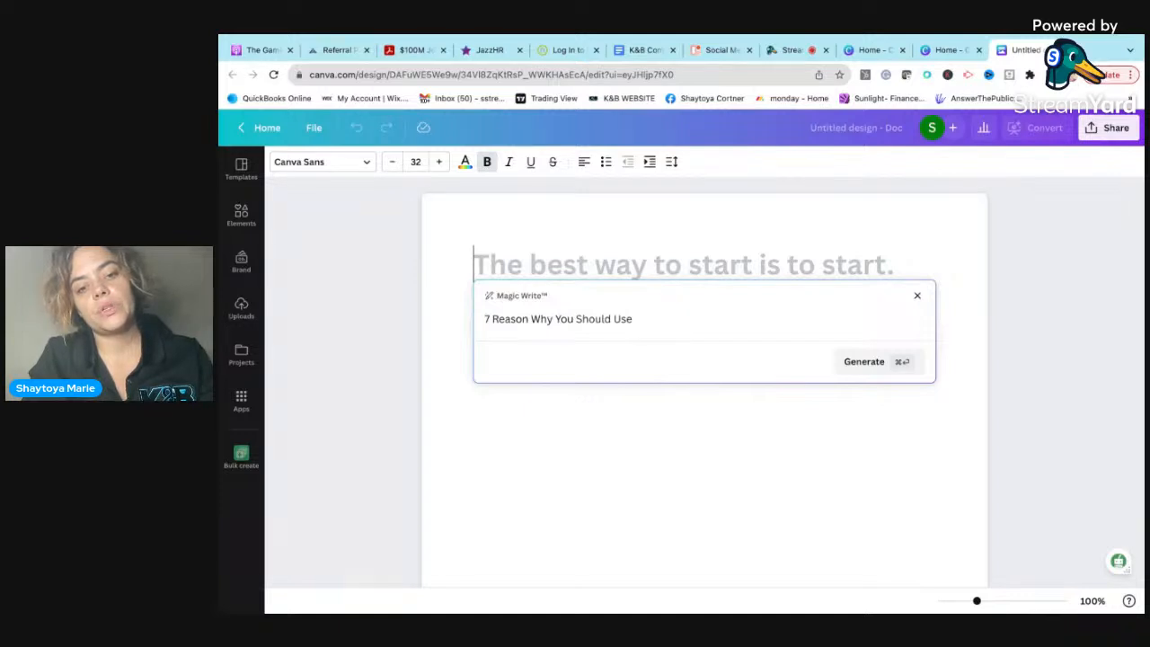
{"action": "type", "text": "a "}
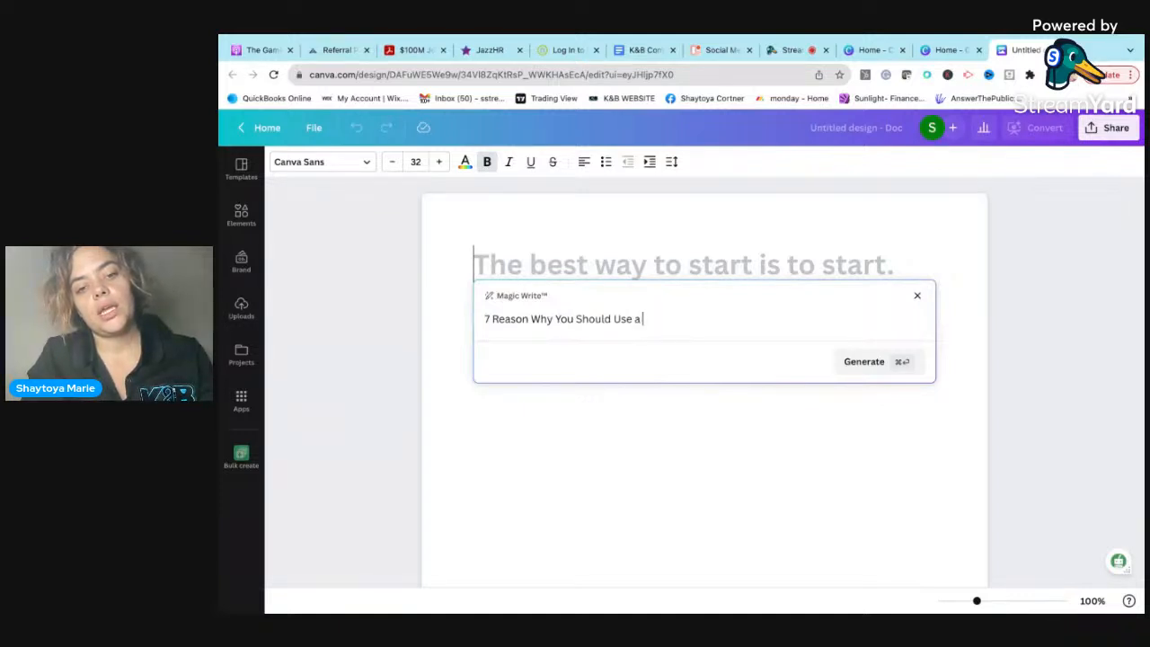
{"action": "type", "text": "licensed Low"}
{"action": "key", "text": "BackSpace"}
{"action": "key", "text": "BackSpace"}
{"action": "key", "text": "BackSpace"}
{"action": "key", "text": "BackSpace"}
{"action": "key", "text": "BackSpace"}
{"action": "key", "text": "BackSpace"}
{"action": "key", "text": "BackSpace"}
{"action": "key", "text": "BackSpace"}
{"action": "key", "text": "BackSpace"}
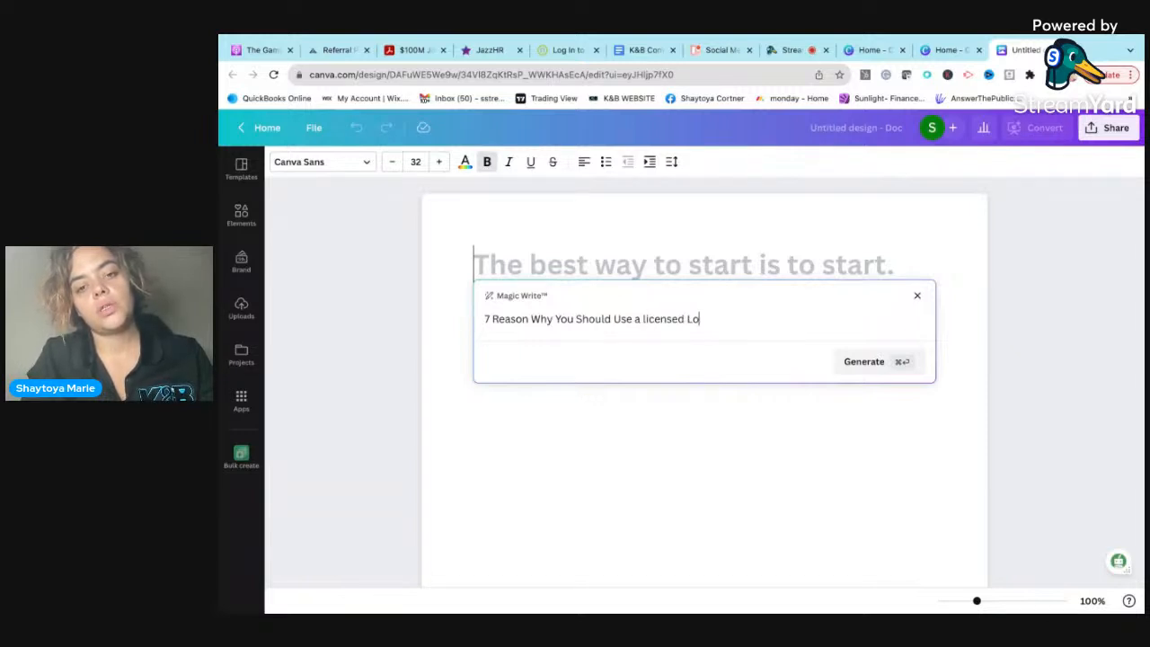
{"action": "key", "text": "BackSpace"}
{"action": "key", "text": "BackSpace"}
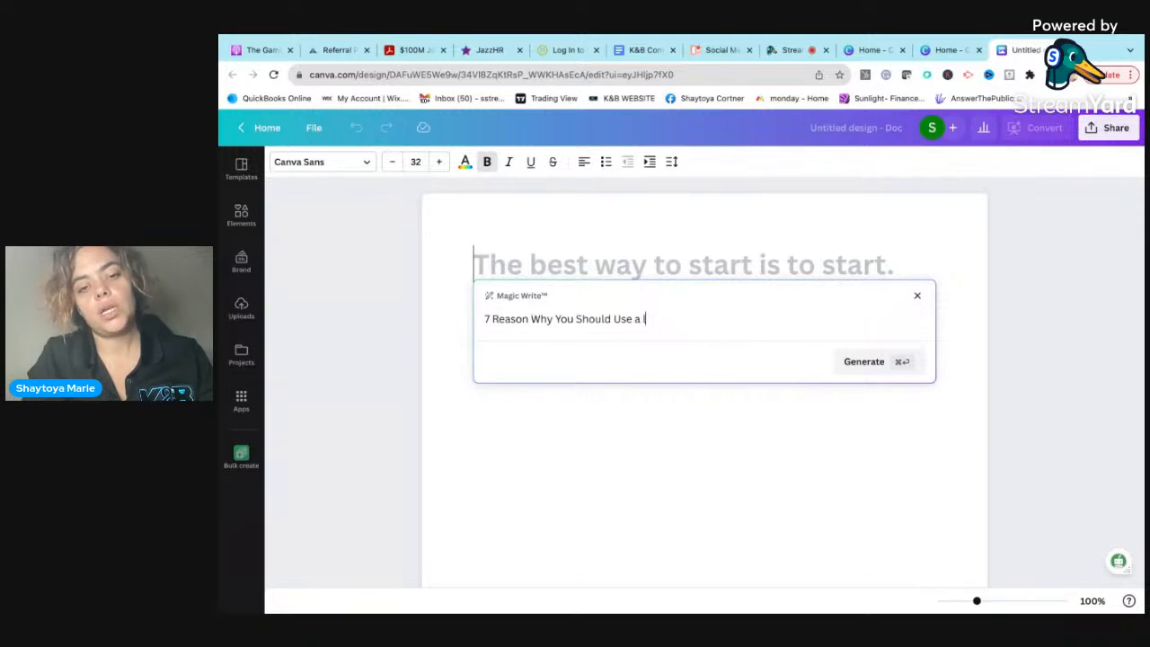
{"action": "key", "text": "BackSpace"}
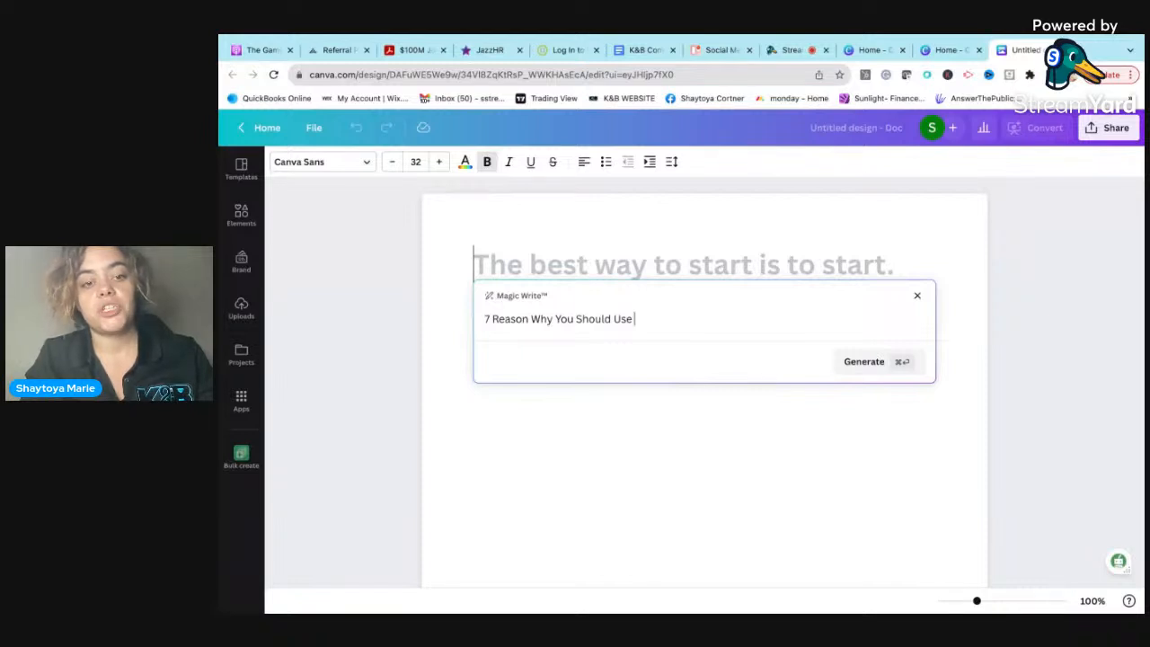
Step: Correct "Reason" to "Reasons" in the Magic Write prompt
{"action": "left_click", "coordinate": [534, 319]}
{"action": "type", "text": "s"}
{"action": "left_click", "coordinate": [644, 319]}
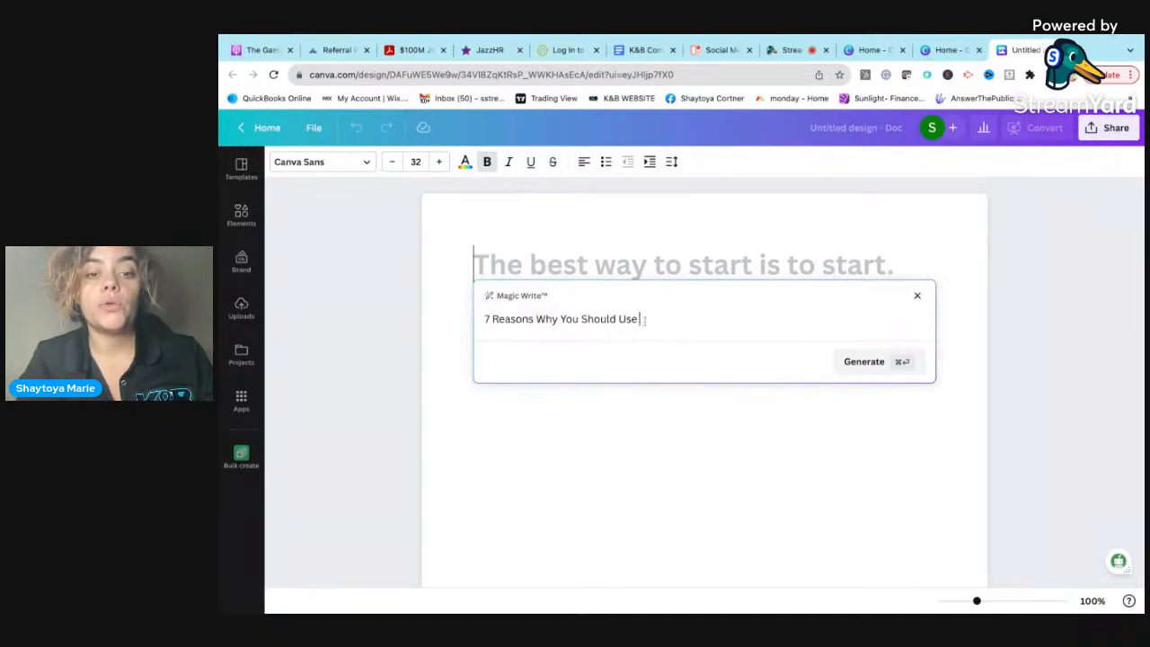
{"action": "type", "text": "F"}
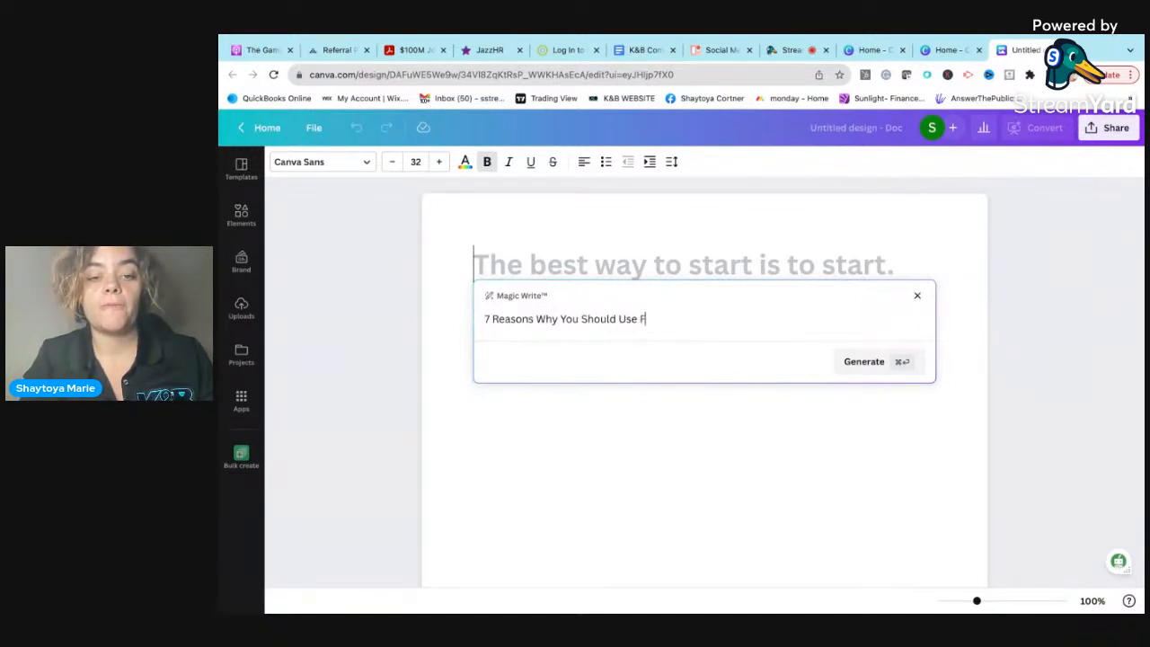
{"action": "type", "text": "iber Opti"}
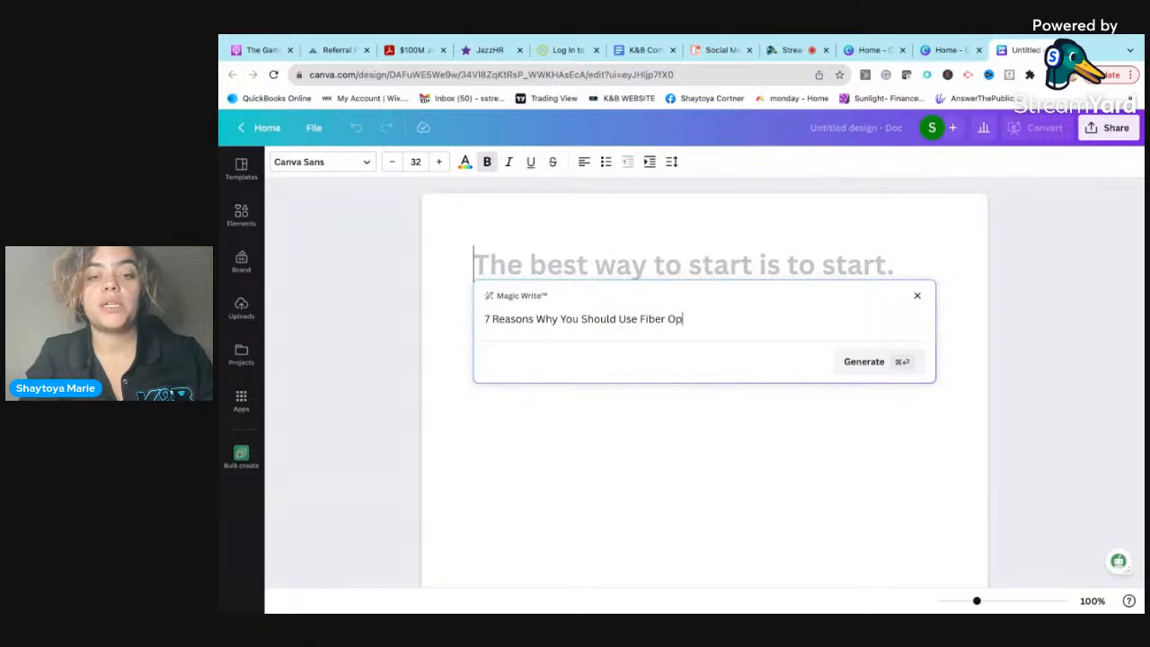
{"action": "key", "text": "BackSpace"}
{"action": "key", "text": "BackSpace"}
{"action": "key", "text": "BackSpace"}
{"action": "key", "text": "BackSpace"}
{"action": "key", "text": "BackSpace"}
{"action": "key", "text": "BackSpace"}
{"action": "key", "text": "BackSpace"}
{"action": "key", "text": "BackSpace"}
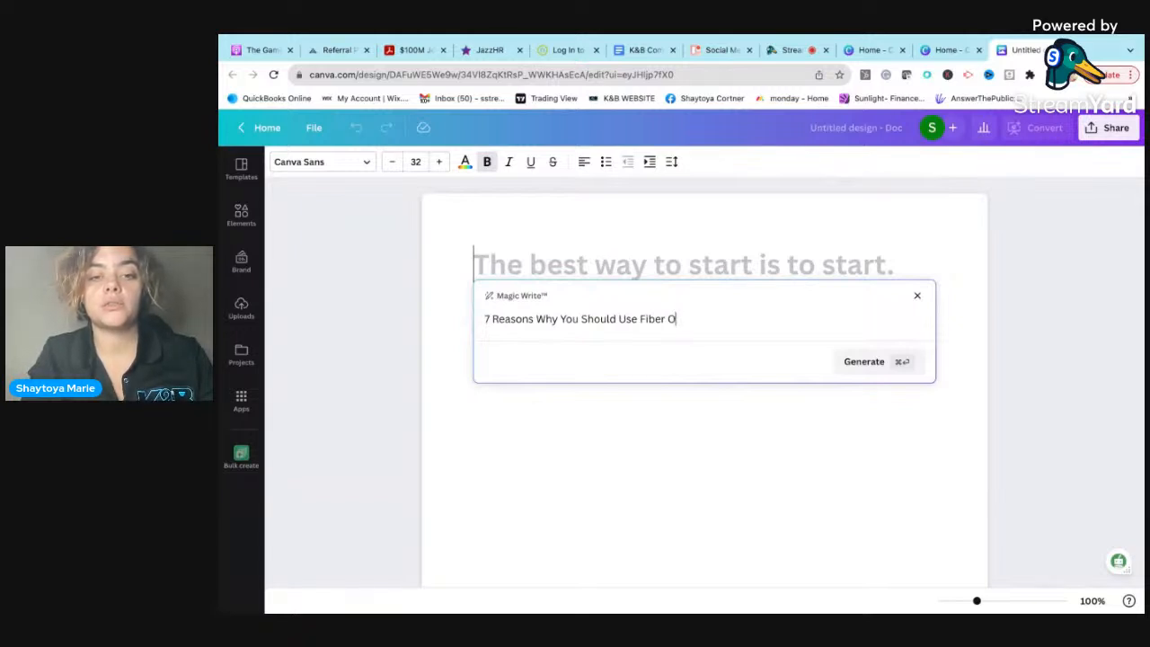
{"action": "key", "text": "BackSpace"}
{"action": "key", "text": "BackSpace"}
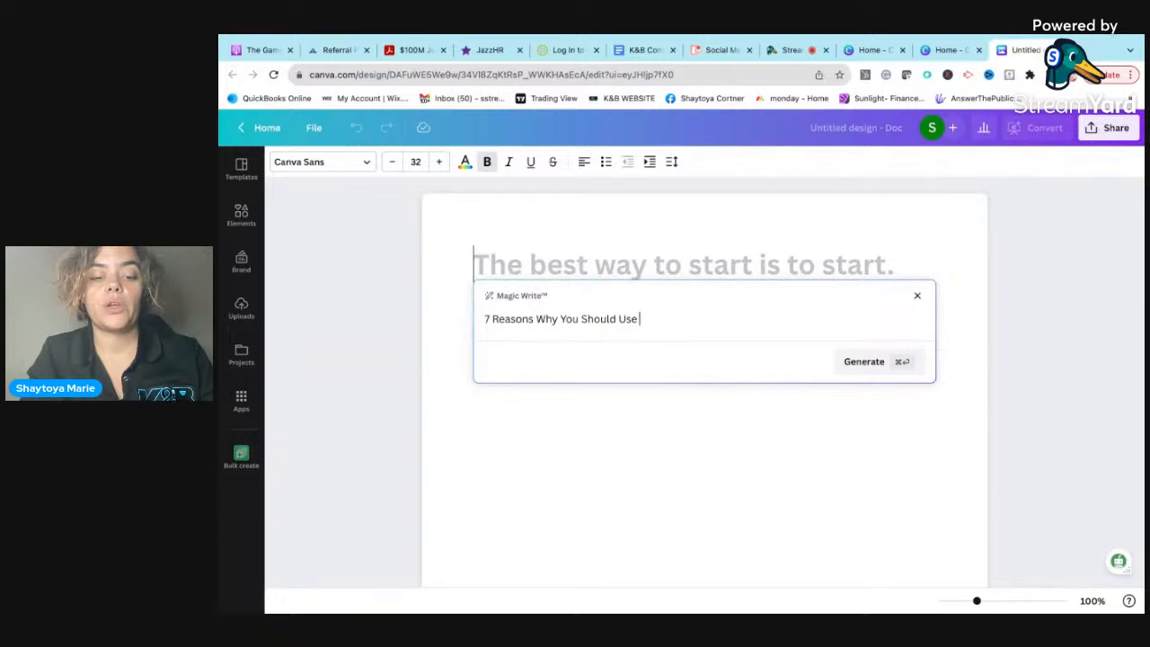
Step: Complete the prompt with "a Licensed Low Voltage Contractor" and generate the text with Magic Write
{"action": "type", "text": "a Lic"}
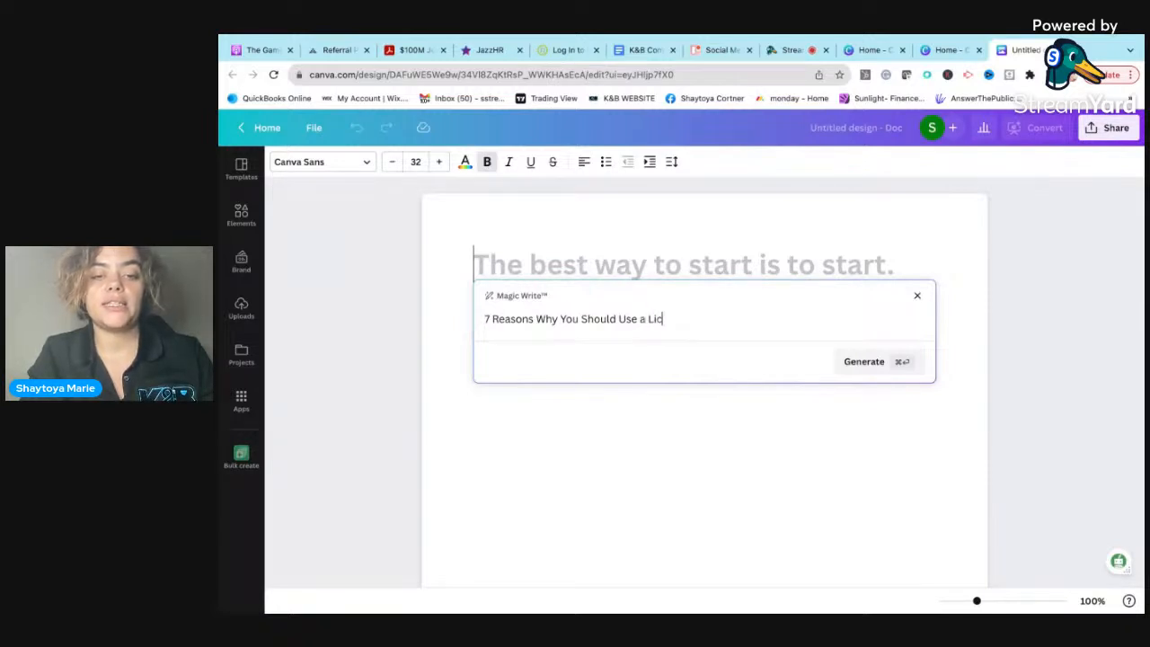
{"action": "type", "text": "ensed Low "}
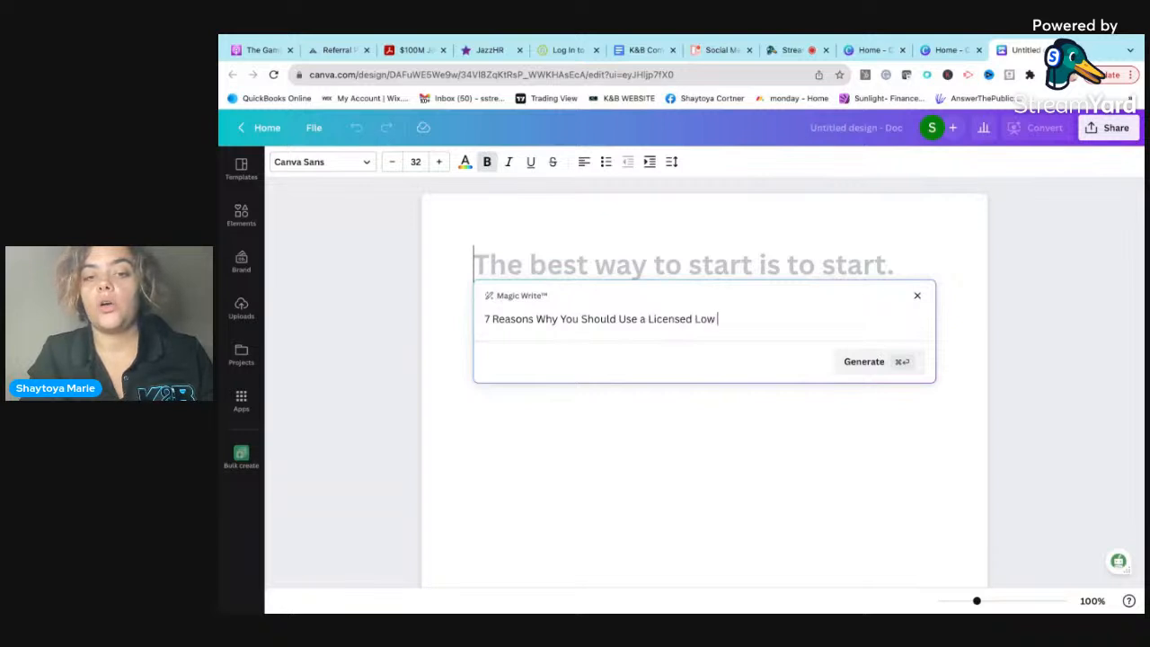
{"action": "type", "text": "Voltage Co"}
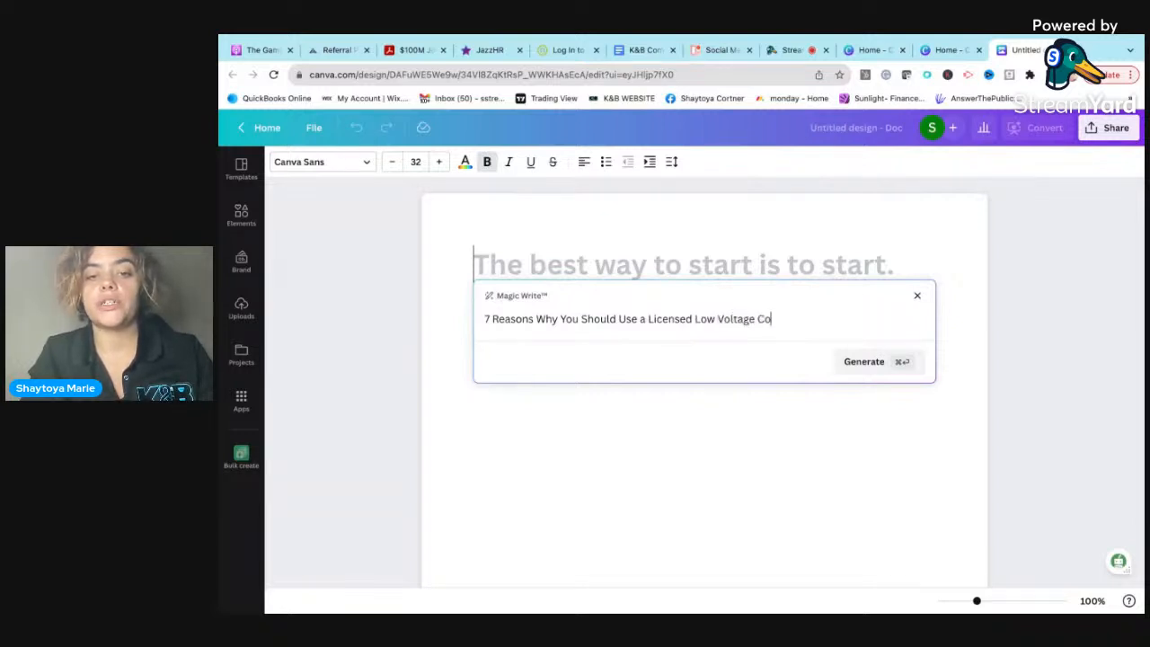
{"action": "type", "text": "ntracctor"}
{"action": "key", "text": "BackSpace"}
{"action": "key", "text": "BackSpace"}
{"action": "key", "text": "BackSpace"}
{"action": "key", "text": "BackSpace"}
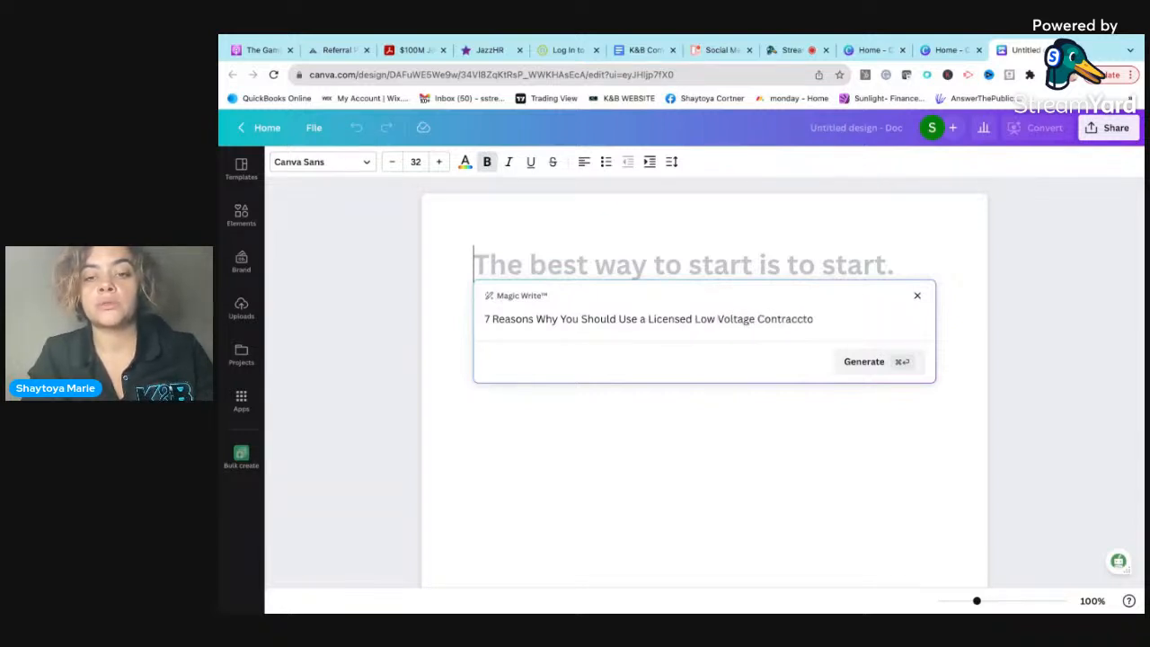
{"action": "type", "text": "tor"}
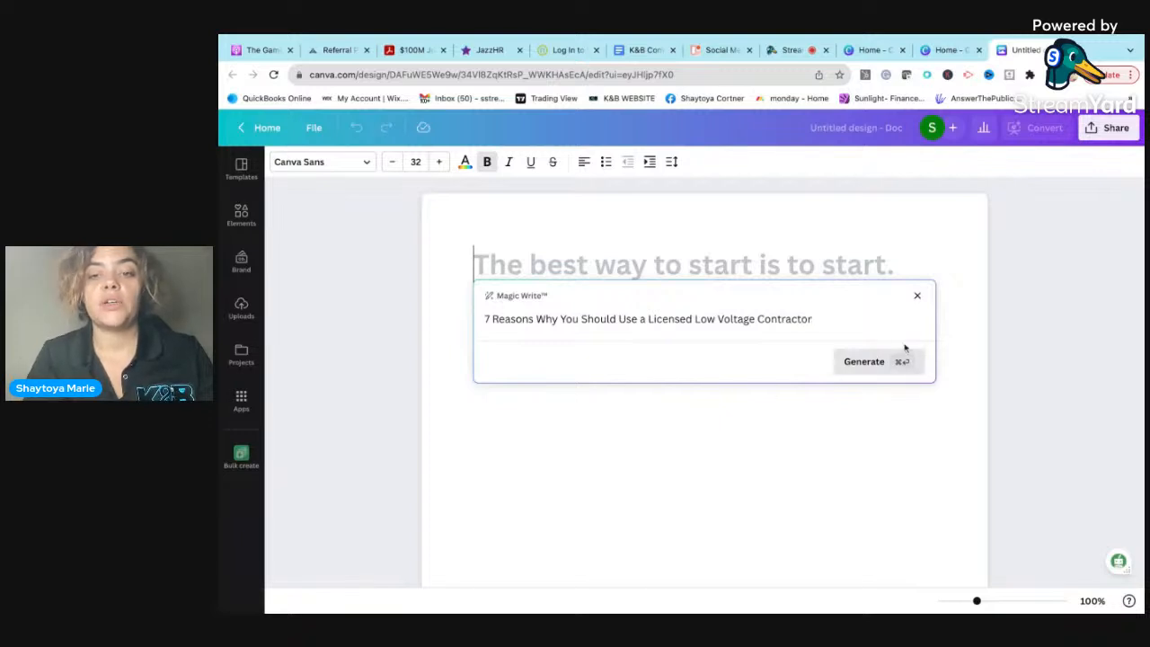
{"action": "left_click", "coordinate": [860, 364]}
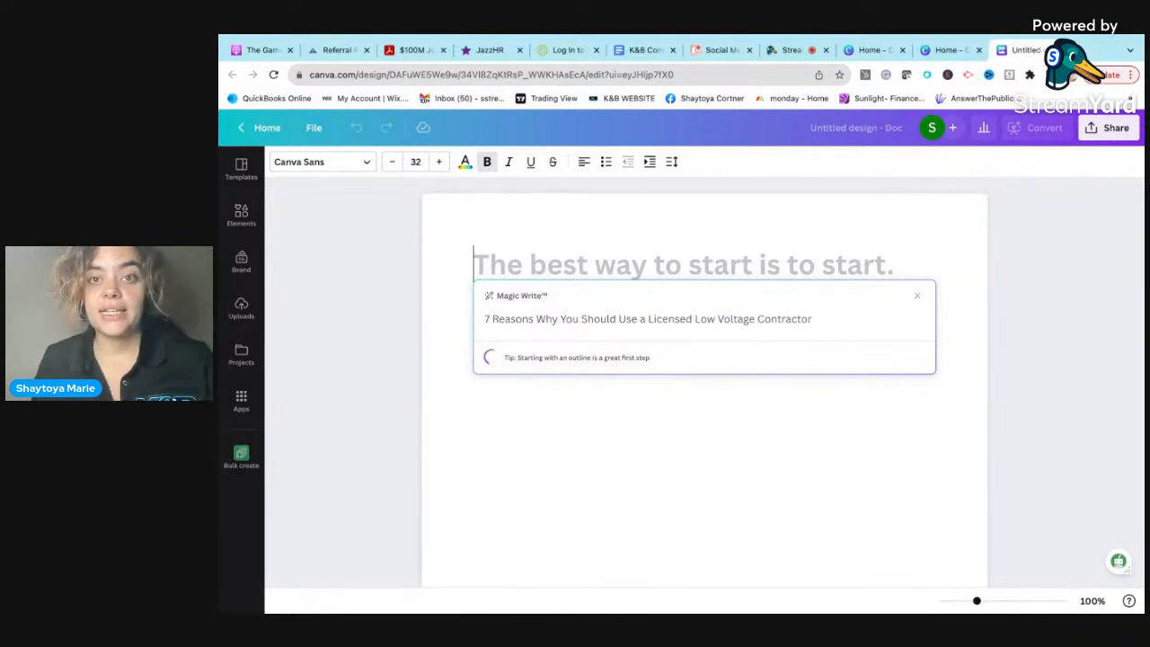
Step: Accept the suggested correction "including the" in the Expertise item and select all seven numbered reasons
{"action": "scroll", "coordinate": [705, 377], "scroll_direction": "up", "scroll_amount": 2}
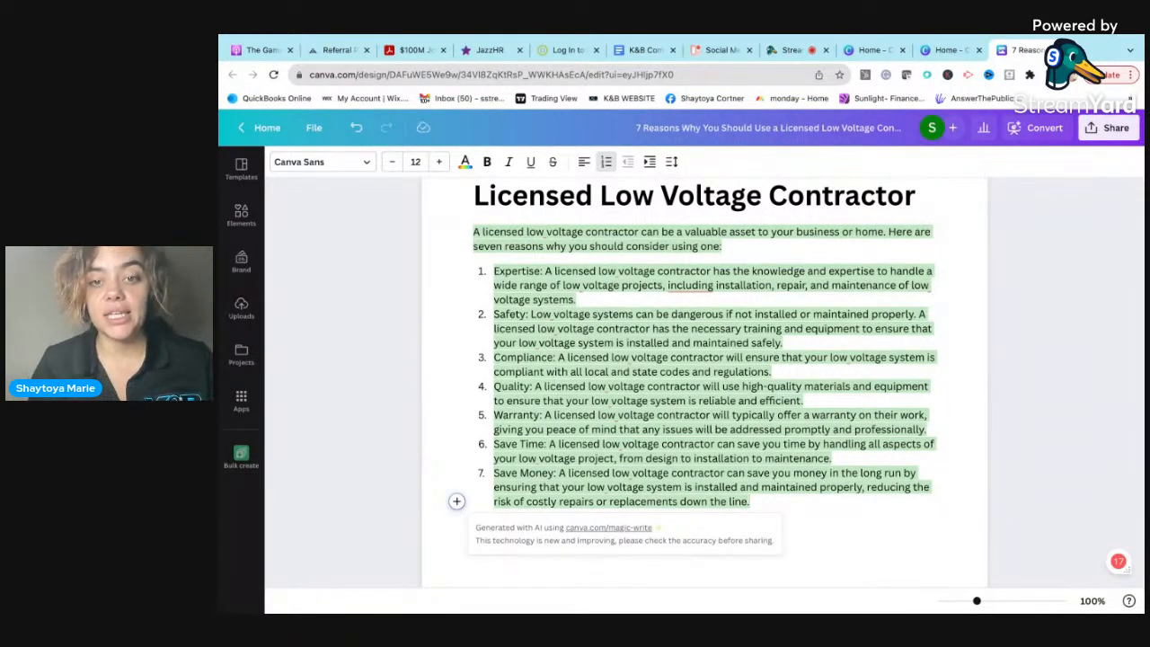
{"action": "left_click", "coordinate": [690, 285]}
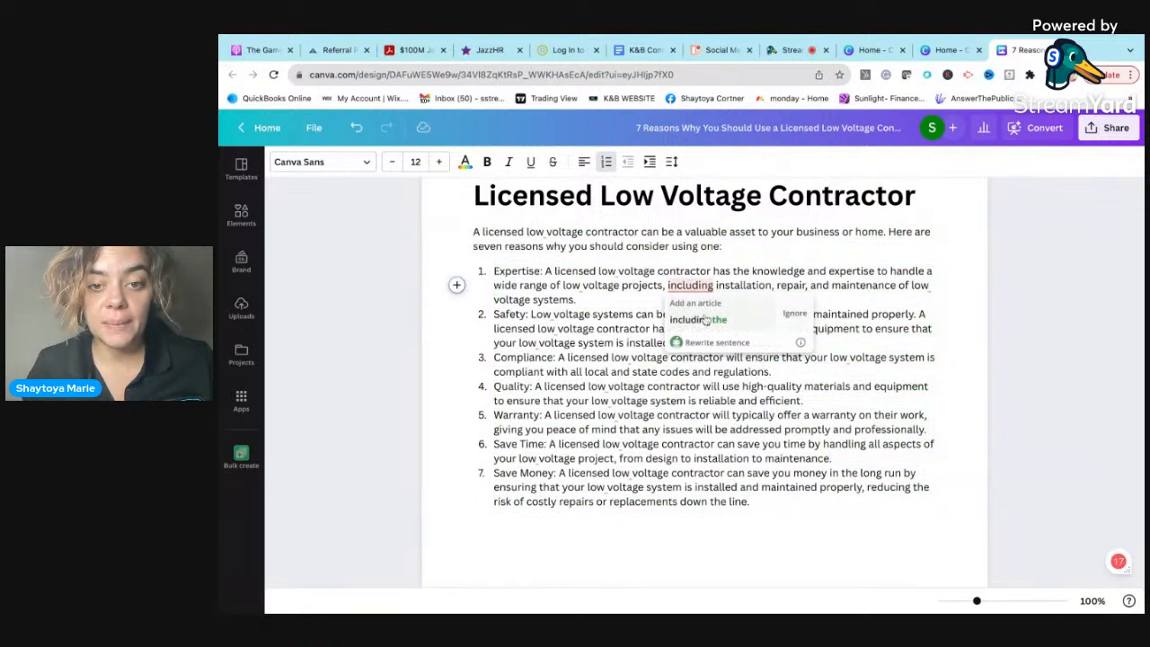
{"action": "left_click", "coordinate": [703, 321]}
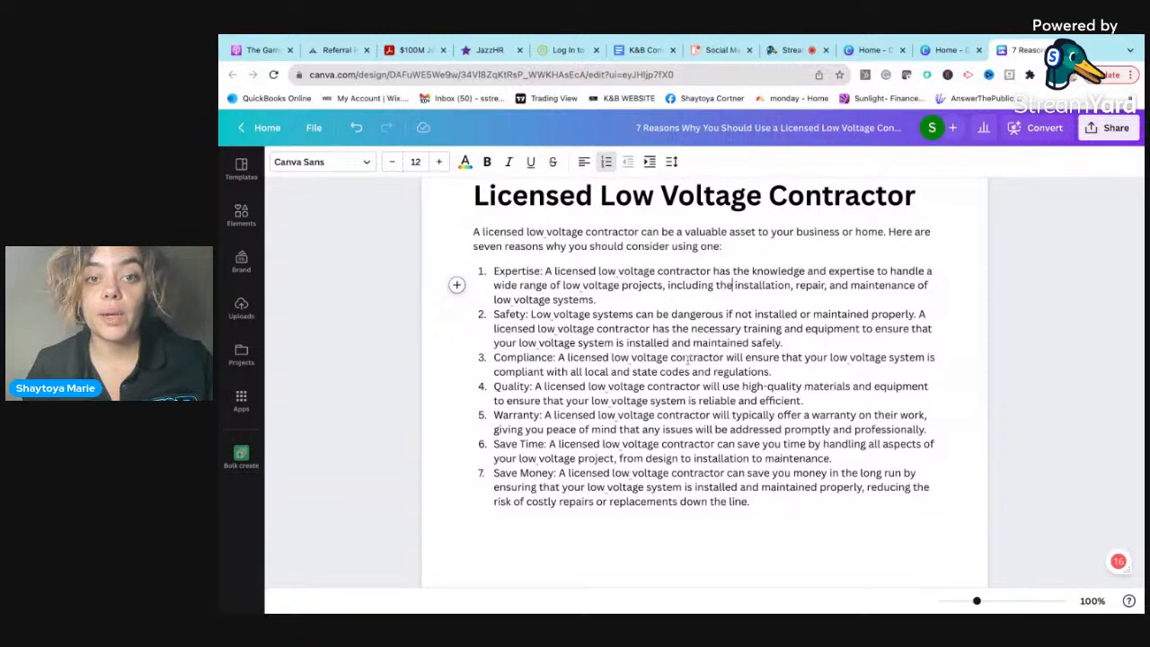
{"action": "mouse_move", "coordinate": [776, 506]}
{"action": "left_mouse_down"}
{"action": "mouse_move", "coordinate": [701, 502]}
{"action": "mouse_move", "coordinate": [562, 372]}
{"action": "mouse_move", "coordinate": [493, 270]}
{"action": "left_mouse_up"}
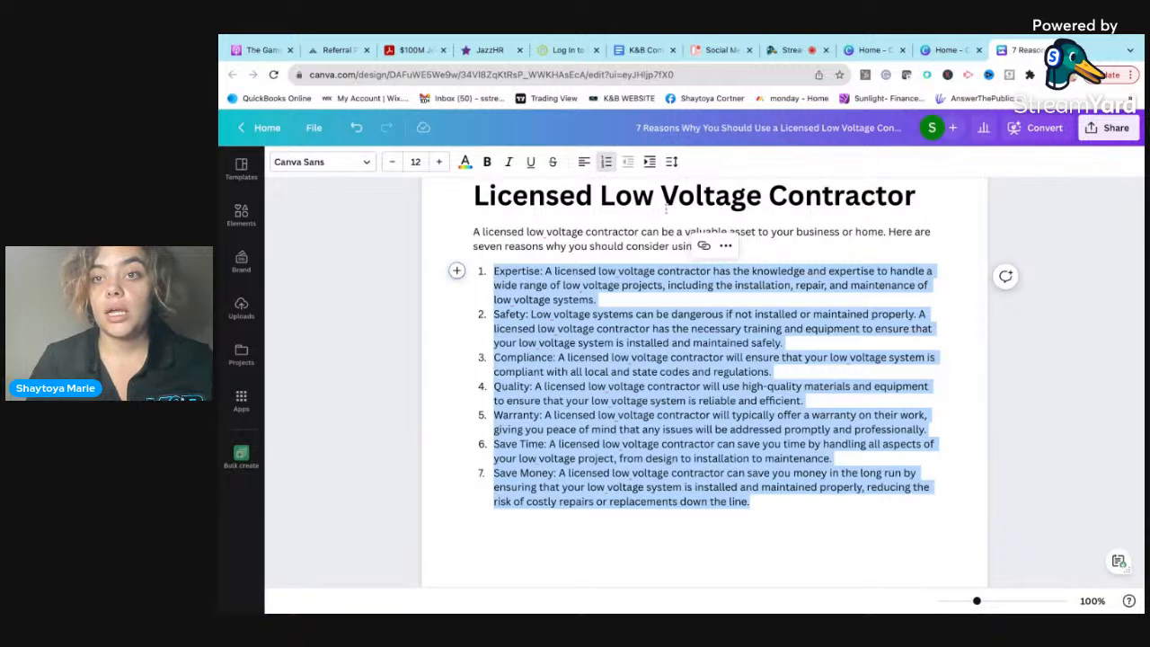
Step: Create a blank Instagram Post (Square) design from the Canva home page and browse its templates
{"action": "left_click", "coordinate": [948, 50]}
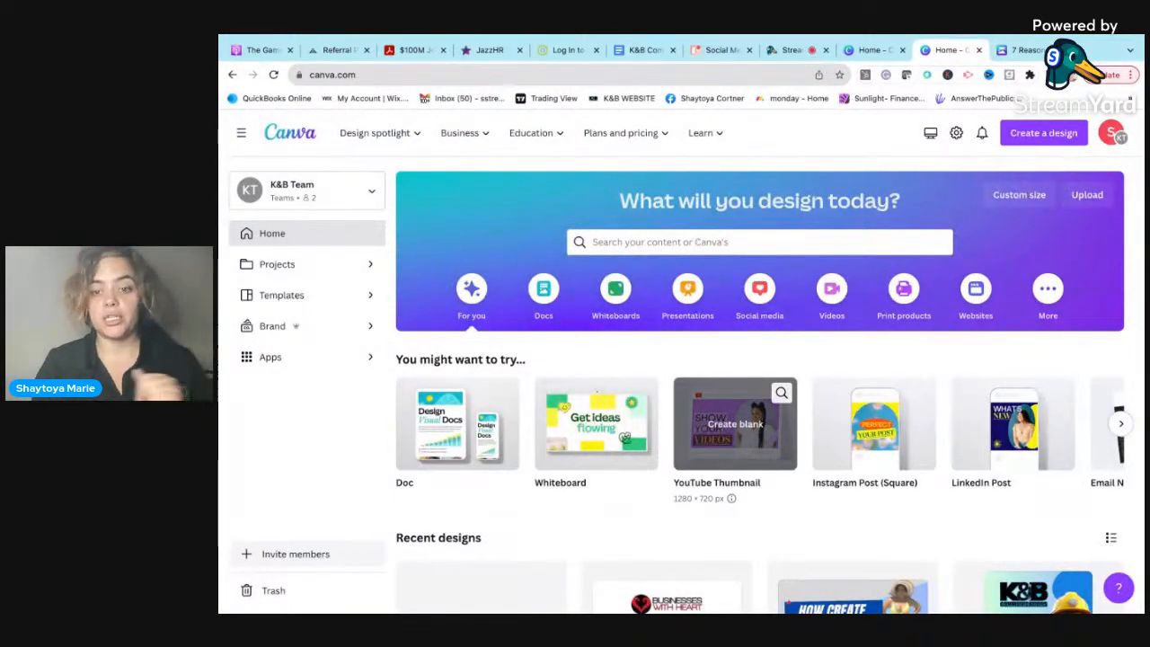
{"action": "left_click", "coordinate": [887, 437]}
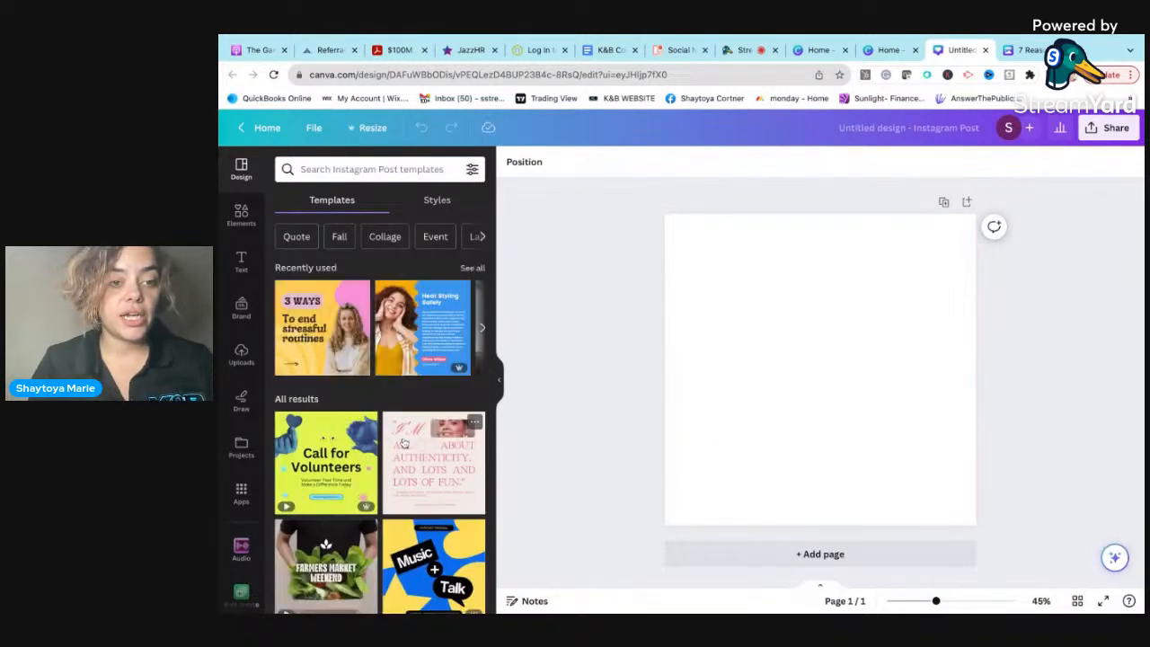
{"action": "scroll", "coordinate": [404, 443], "scroll_direction": "down", "scroll_amount": 1}
{"action": "scroll", "coordinate": [403, 444], "scroll_direction": "up", "scroll_amount": 1}
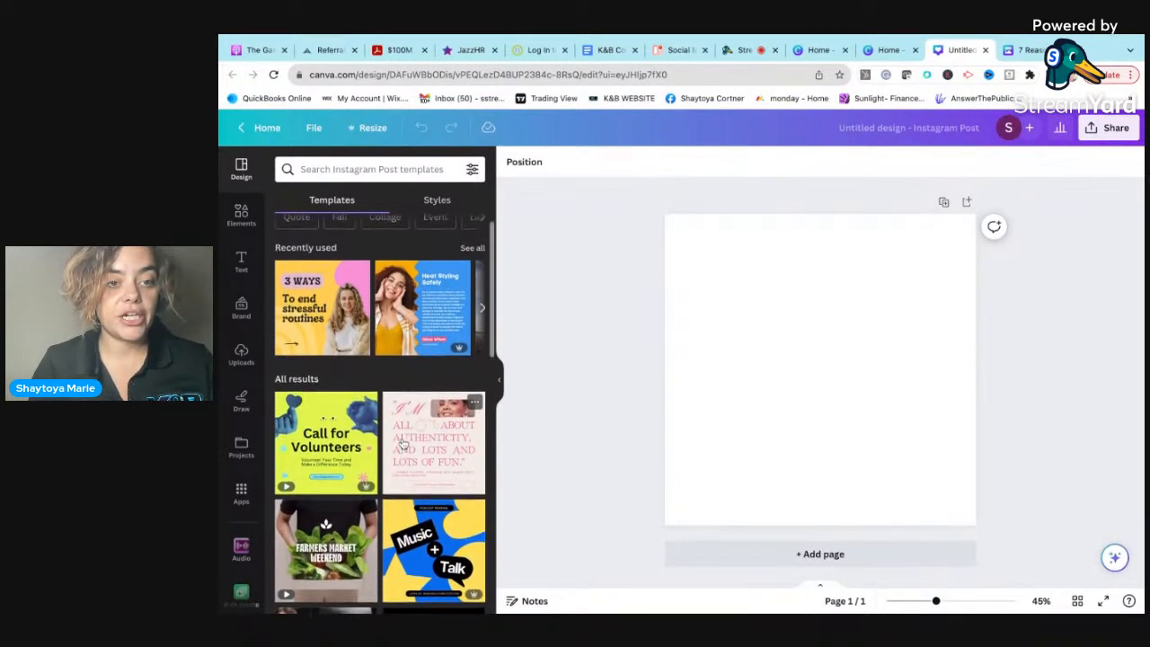
Step: Apply the recently used "Heat Styling Safely" curly hair care template to the blank Instagram post
{"action": "scroll", "coordinate": [431, 445], "scroll_direction": "down", "scroll_amount": 1}
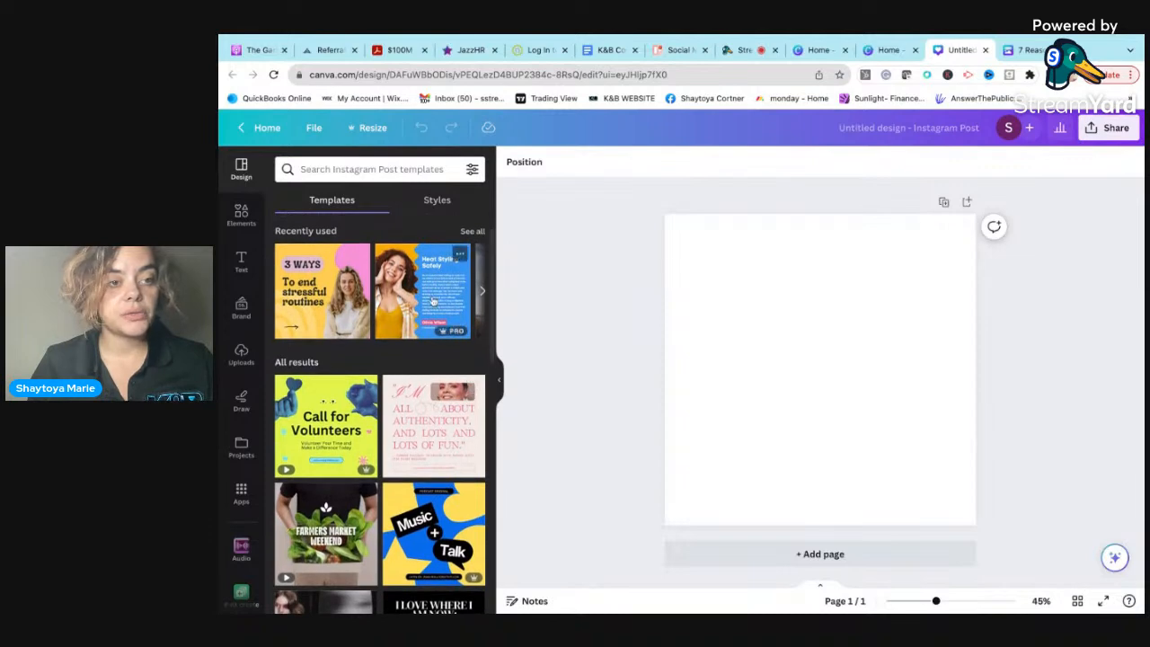
{"action": "scroll", "coordinate": [433, 300], "scroll_direction": "right", "scroll_amount": 2}
{"action": "scroll", "coordinate": [404, 296], "scroll_direction": "left", "scroll_amount": 2}
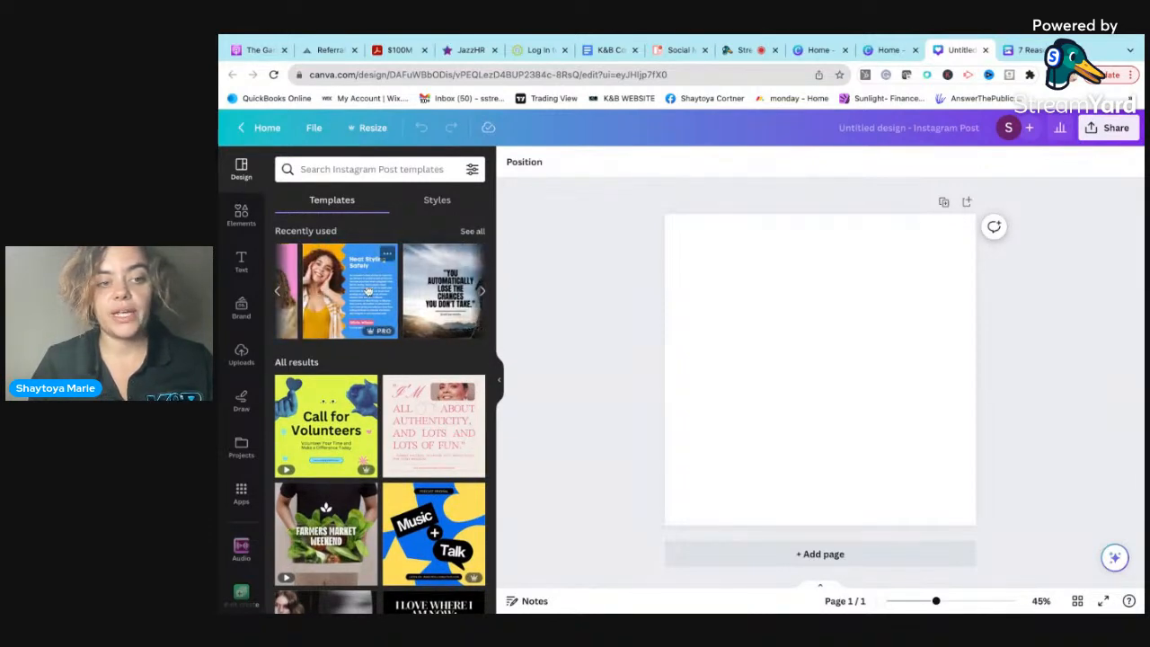
{"action": "left_click", "coordinate": [367, 290]}
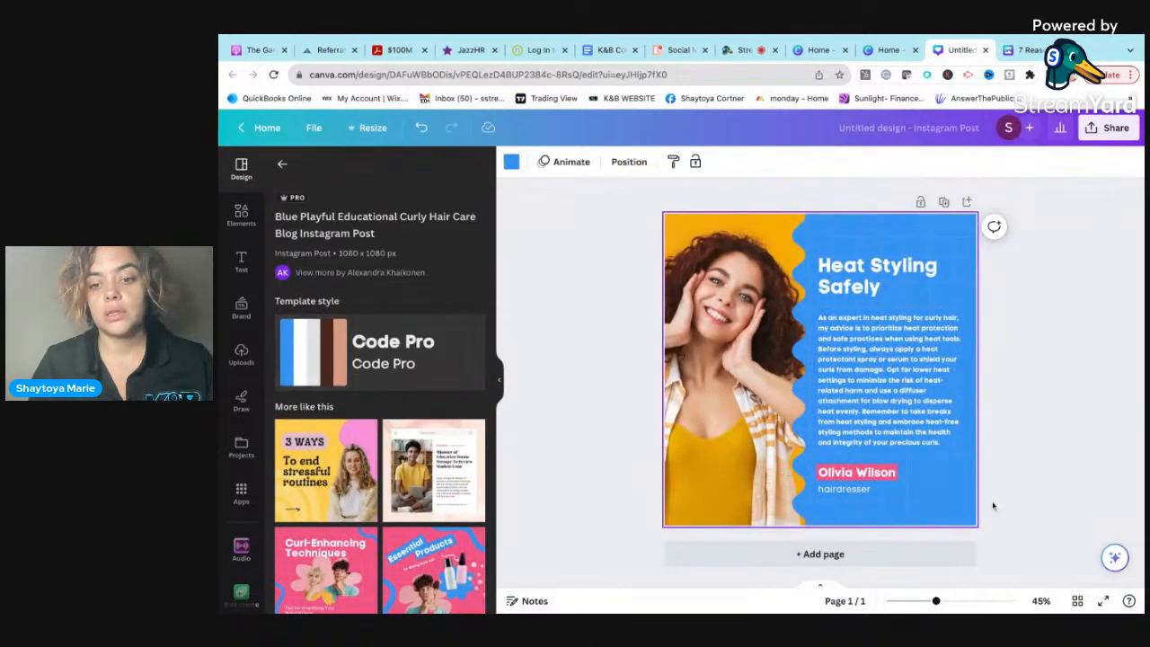
Step: Replace the highlighted author name with "K&B Communications" and widen its text box so the text fits on one line
{"action": "left_click", "coordinate": [860, 477]}
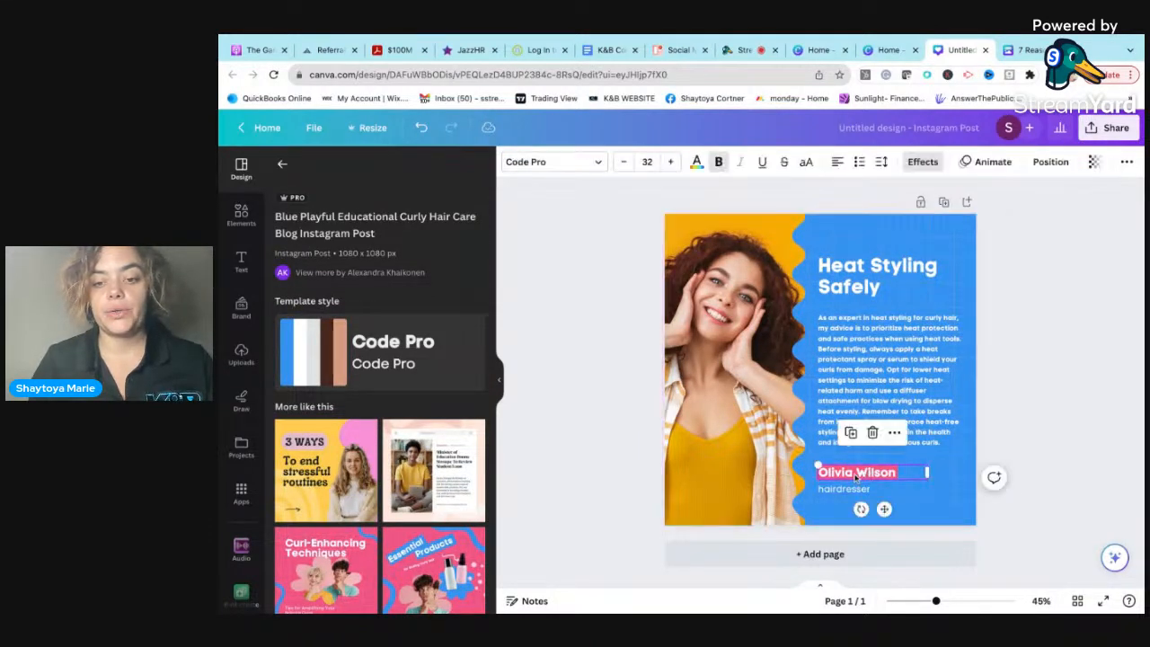
{"action": "type", "text": "K"}
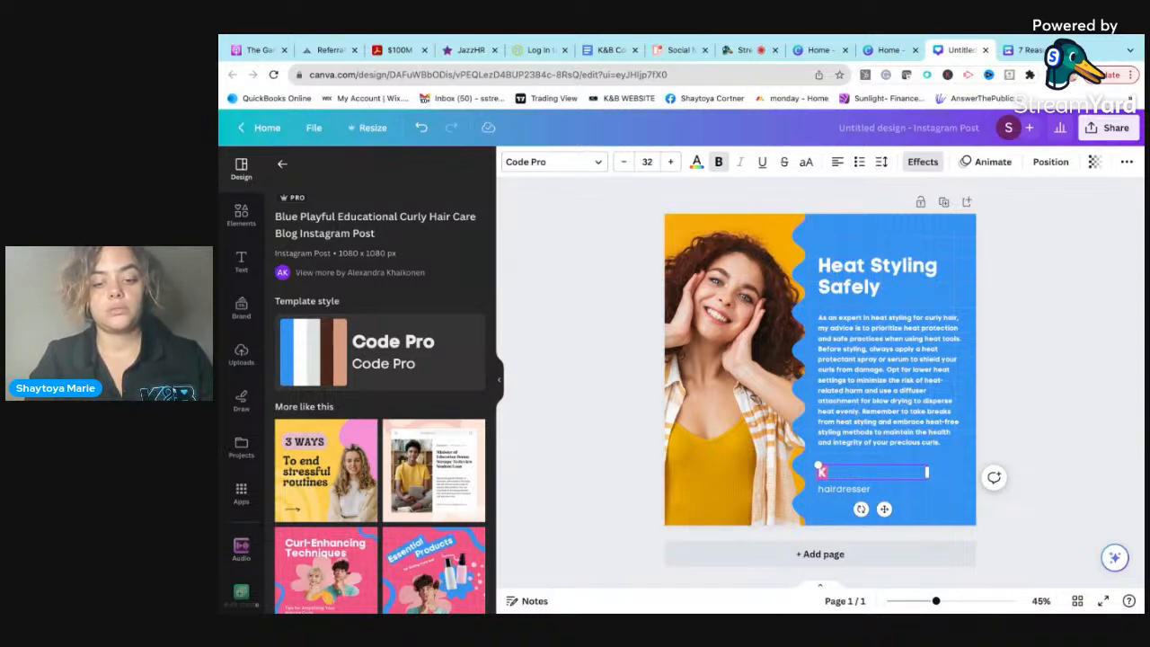
{"action": "type", "text": "&B Commun"}
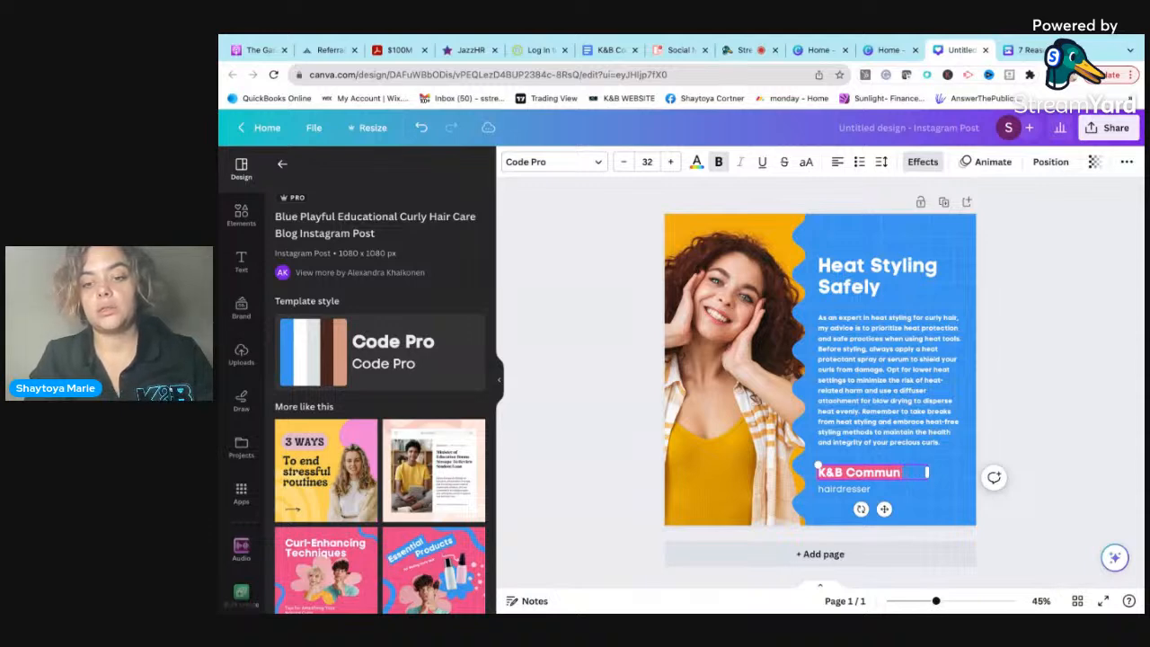
{"action": "type", "text": "ications"}
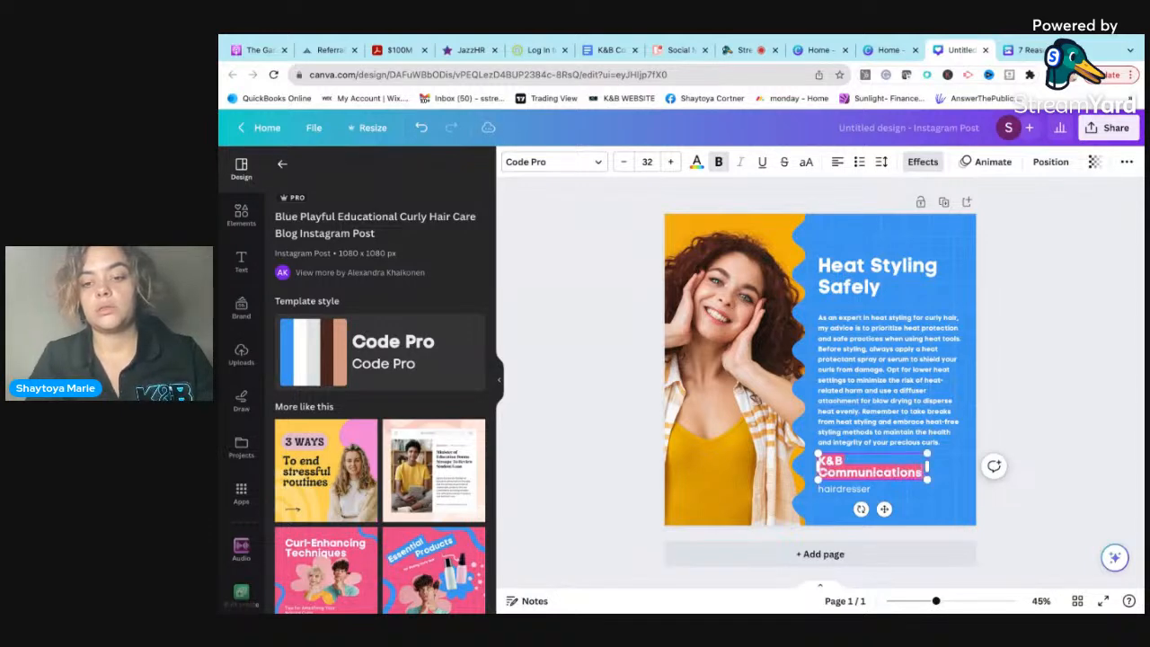
{"action": "left_click_drag", "start_coordinate": [930, 467], "coordinate": [958, 471]}
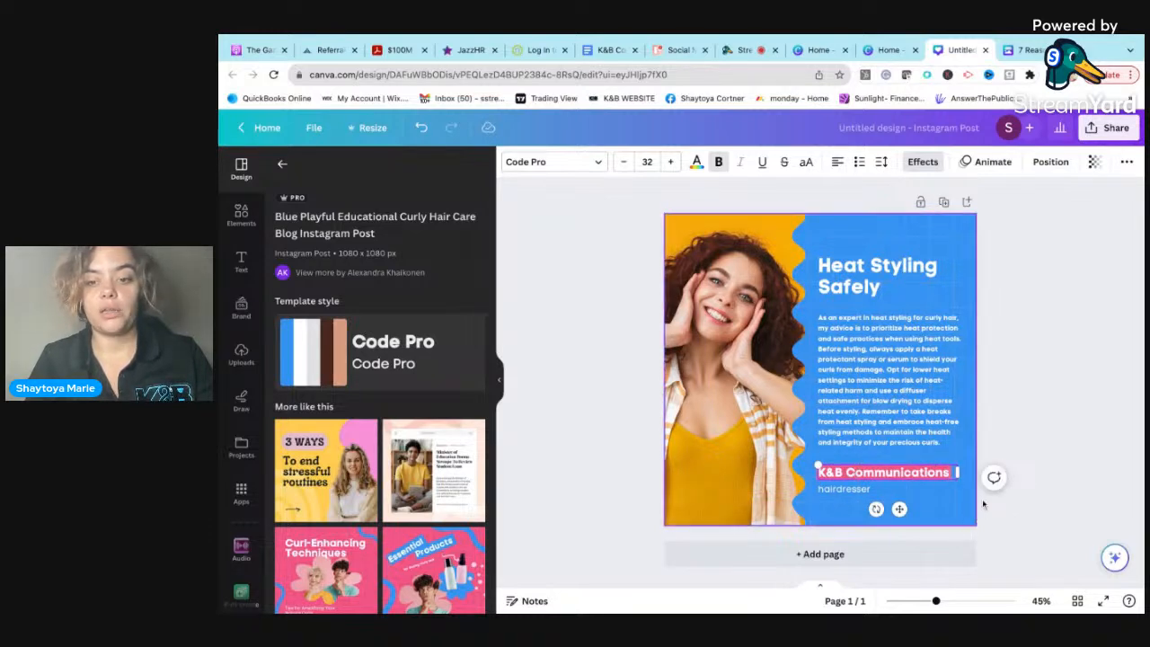
{"action": "left_click", "coordinate": [1104, 370]}
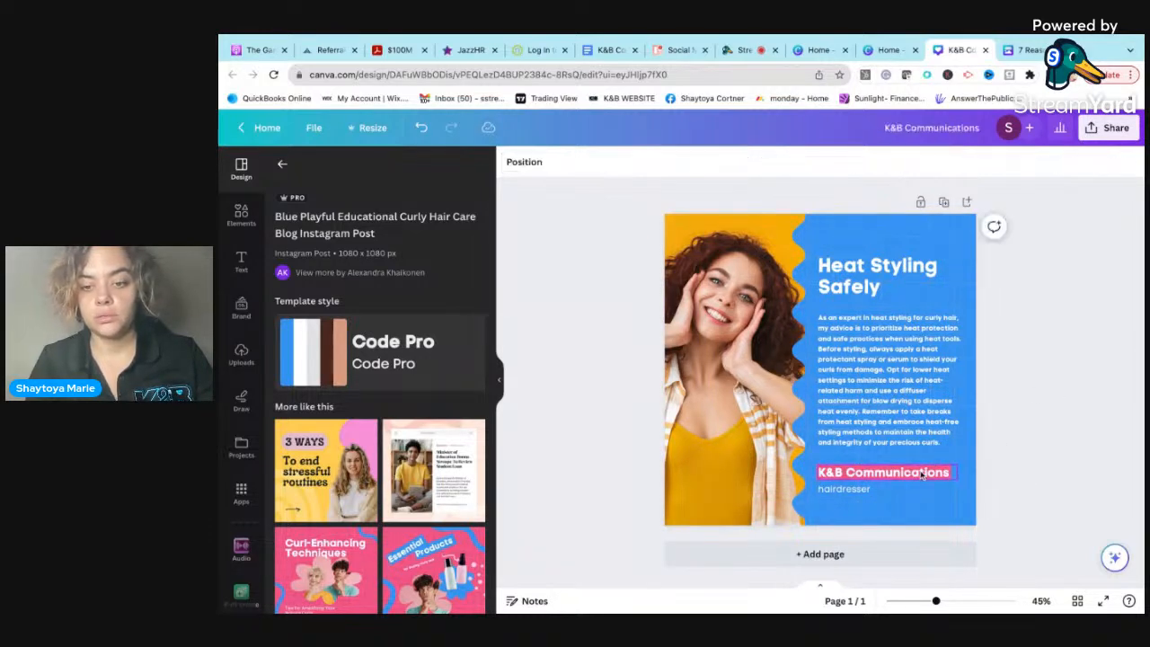
Step: Change the background effect colour behind the "K&B Communications" text to white
{"action": "left_click", "coordinate": [926, 470]}
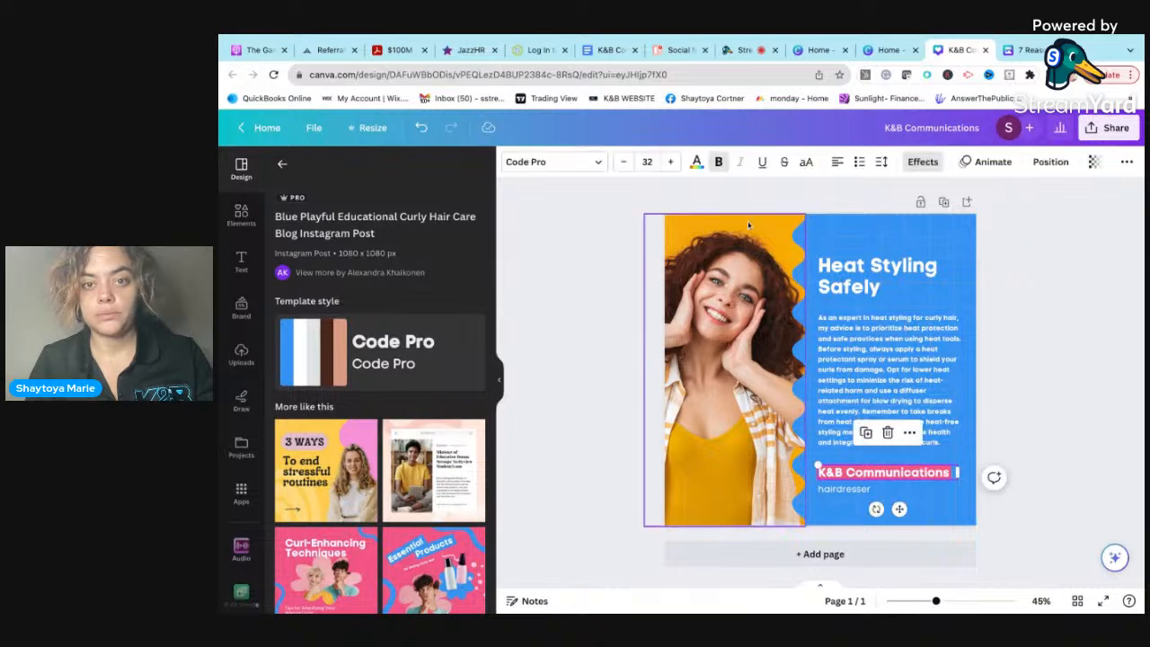
{"action": "left_click", "coordinate": [916, 161]}
{"action": "scroll", "coordinate": [416, 543], "scroll_direction": "down", "scroll_amount": 3}
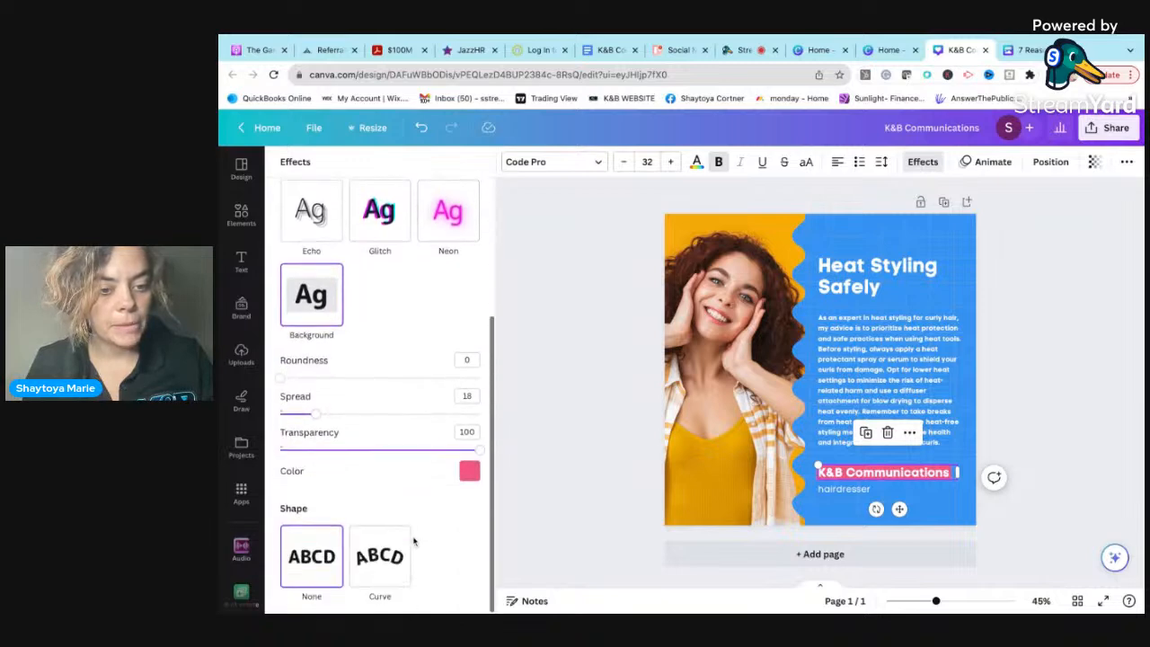
{"action": "left_click", "coordinate": [467, 471]}
{"action": "left_click", "coordinate": [301, 375]}
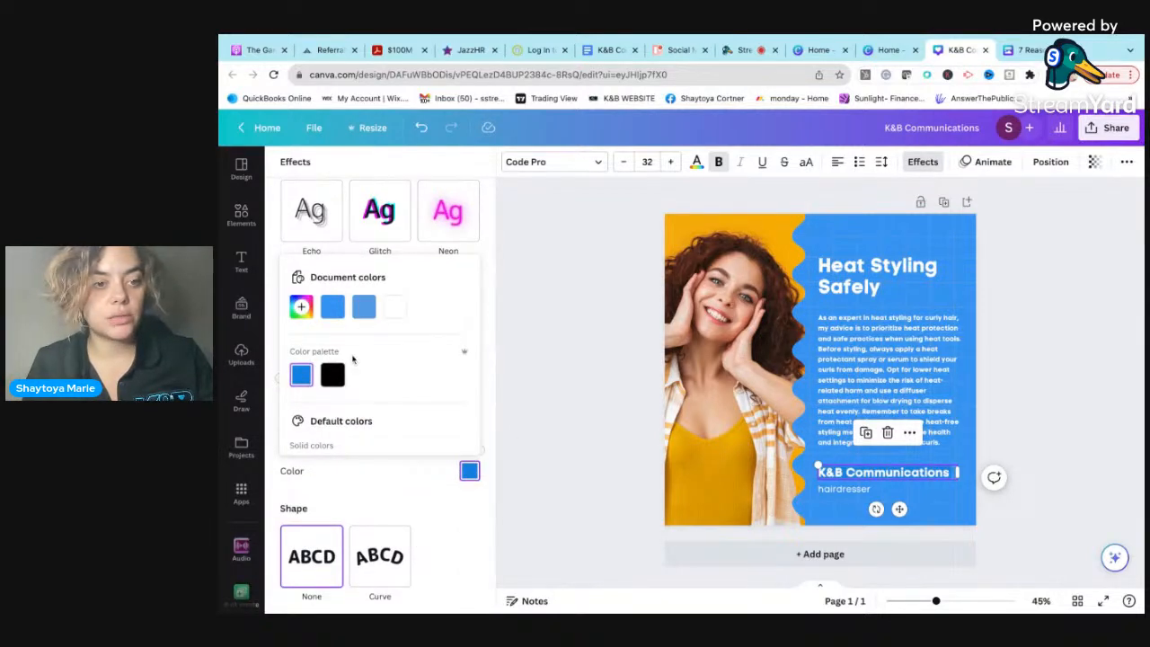
{"action": "left_click", "coordinate": [396, 307]}
Step: Set the "K&B Communications" text colour to the brand palette's black and deselect the text
{"action": "left_click", "coordinate": [697, 162]}
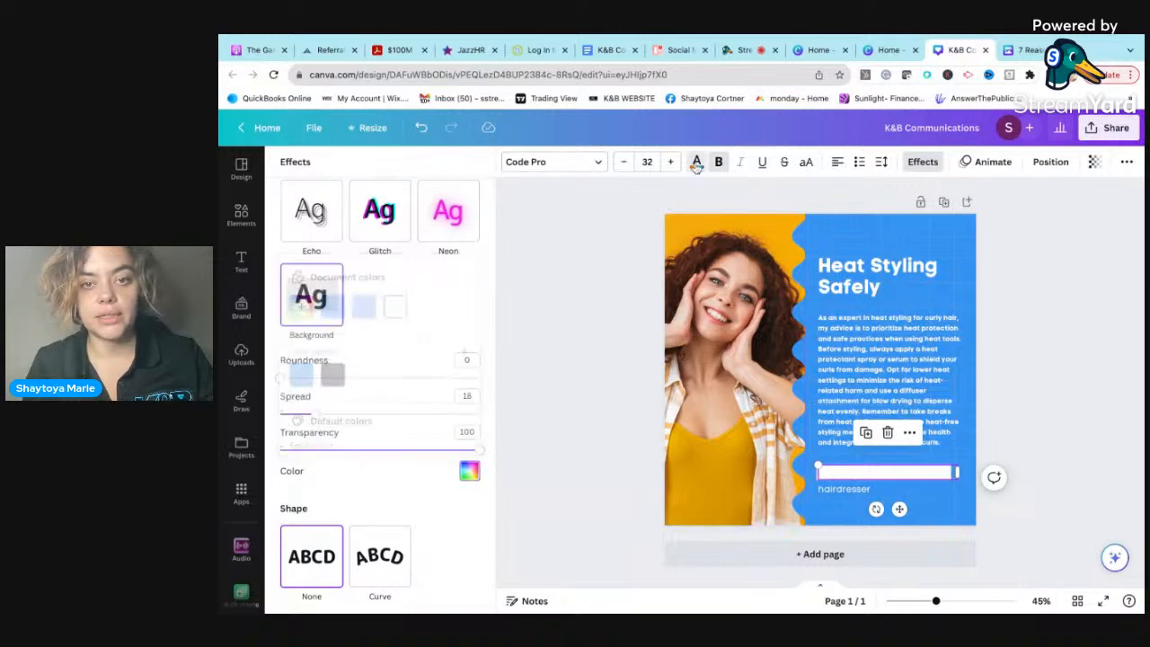
{"action": "left_click", "coordinate": [328, 336]}
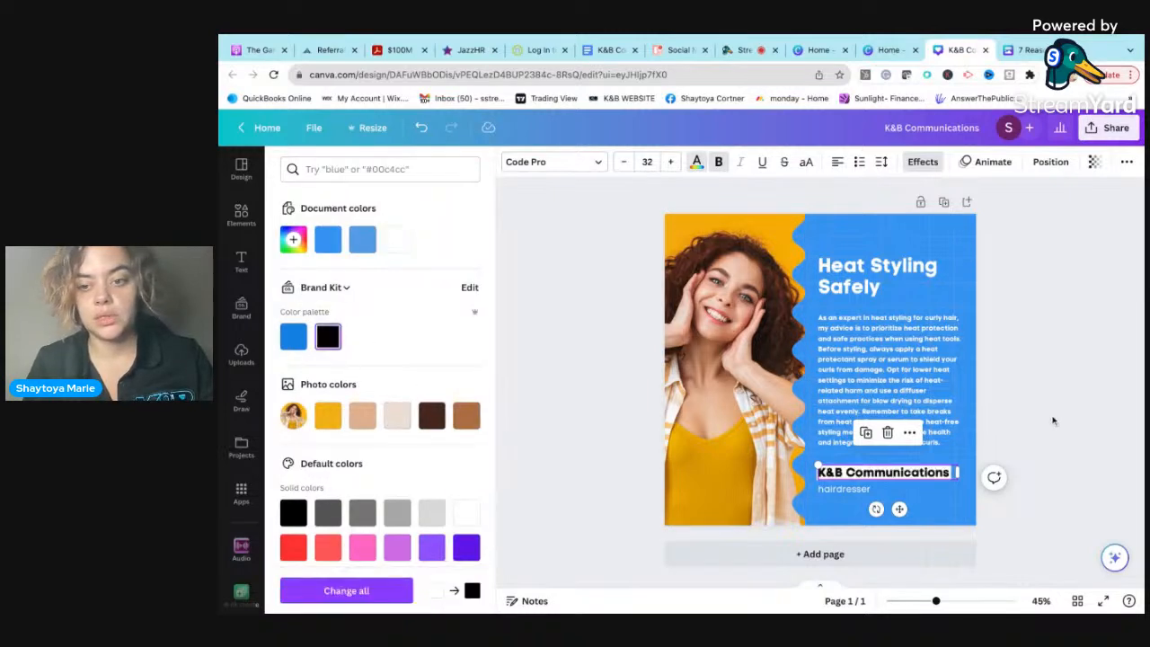
{"action": "left_click", "coordinate": [1060, 386]}
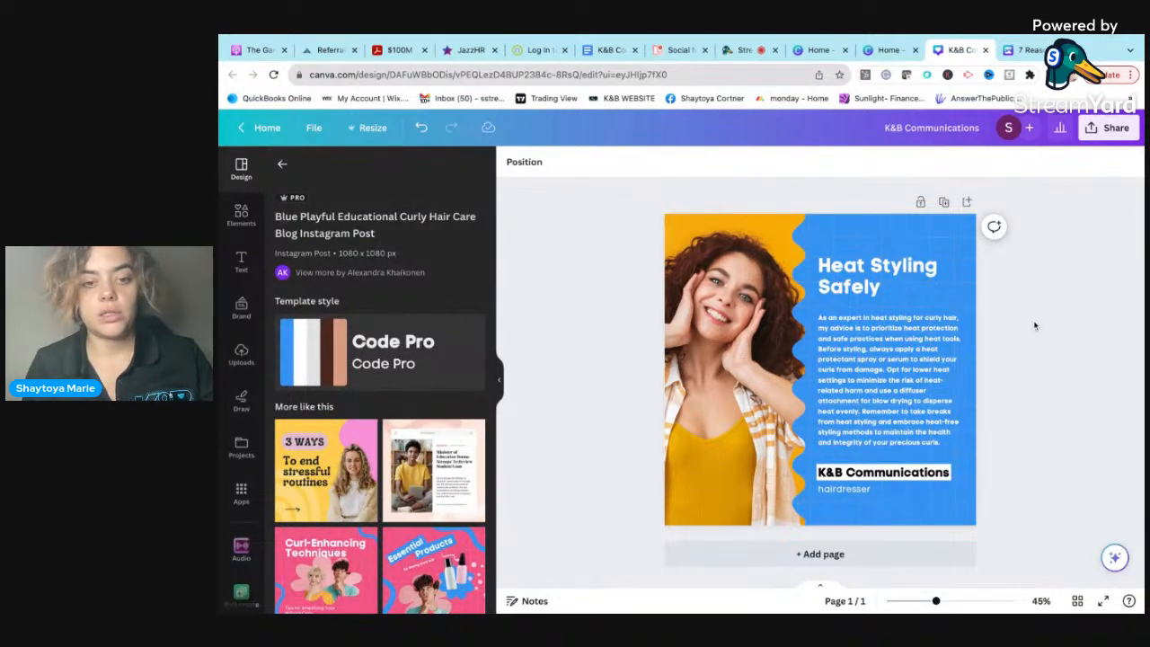
Step: Open the Bulk create app and its table for entering data manually
{"action": "left_click", "coordinate": [238, 503]}
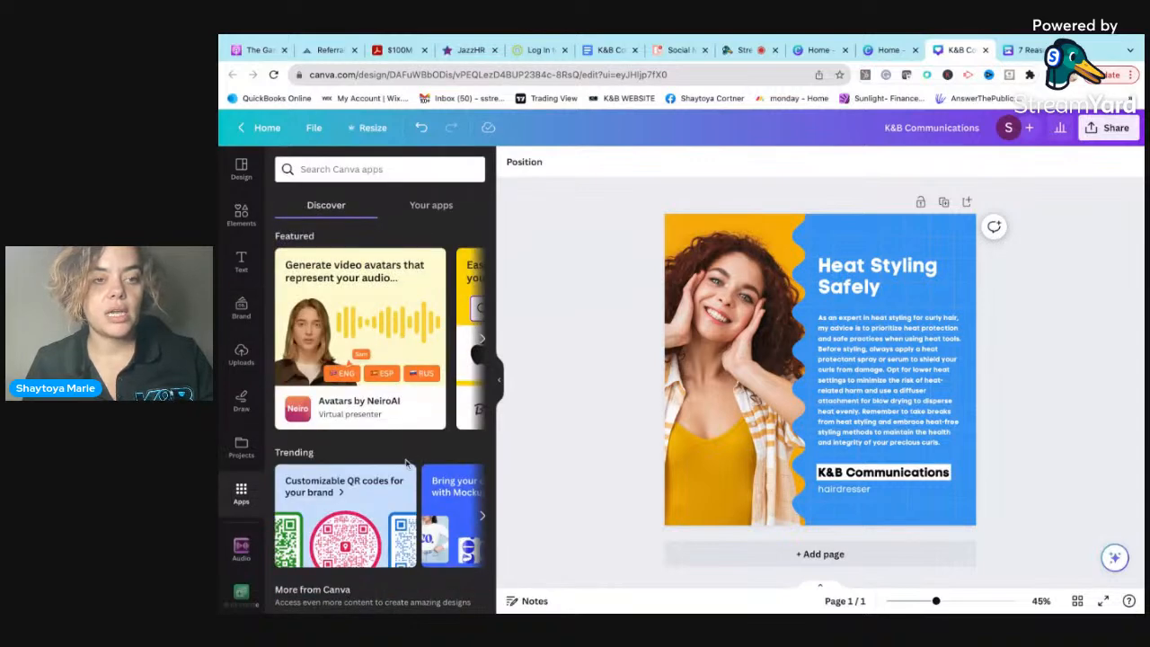
{"action": "scroll", "coordinate": [406, 465], "scroll_direction": "down", "scroll_amount": 2}
{"action": "scroll", "coordinate": [406, 465], "scroll_direction": "down", "scroll_amount": 1}
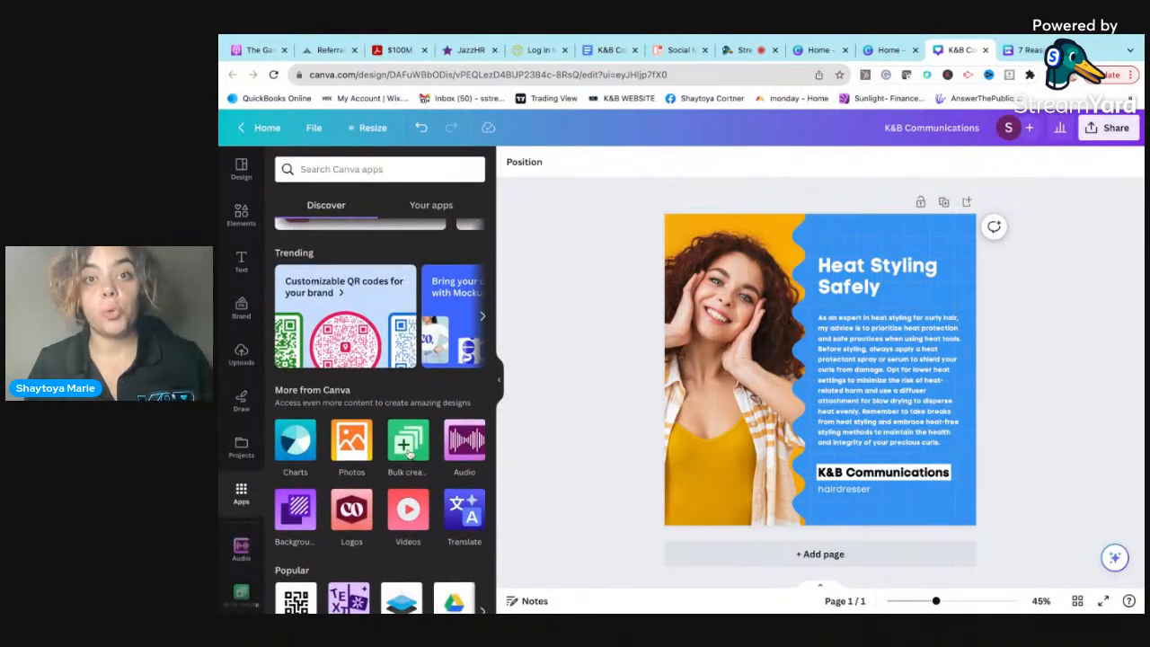
{"action": "left_click", "coordinate": [409, 454]}
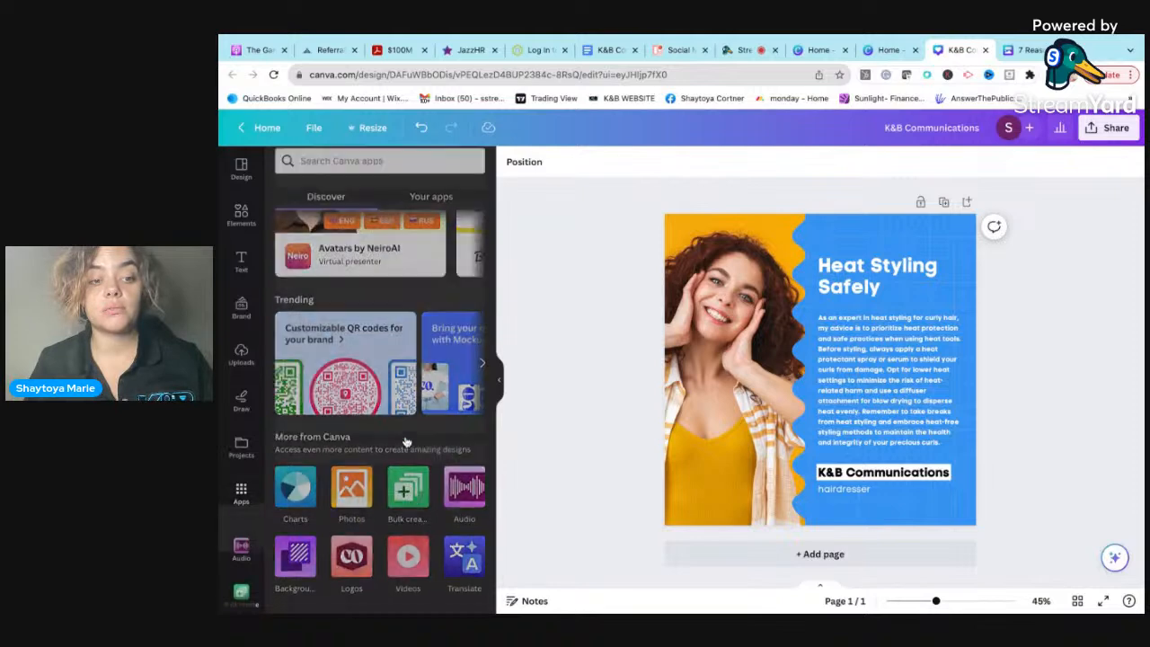
{"action": "left_click", "coordinate": [395, 455]}
Step: Paste the seven copied contractor reasons into the Name column, starting at row 1
{"action": "left_click", "coordinate": [423, 198]}
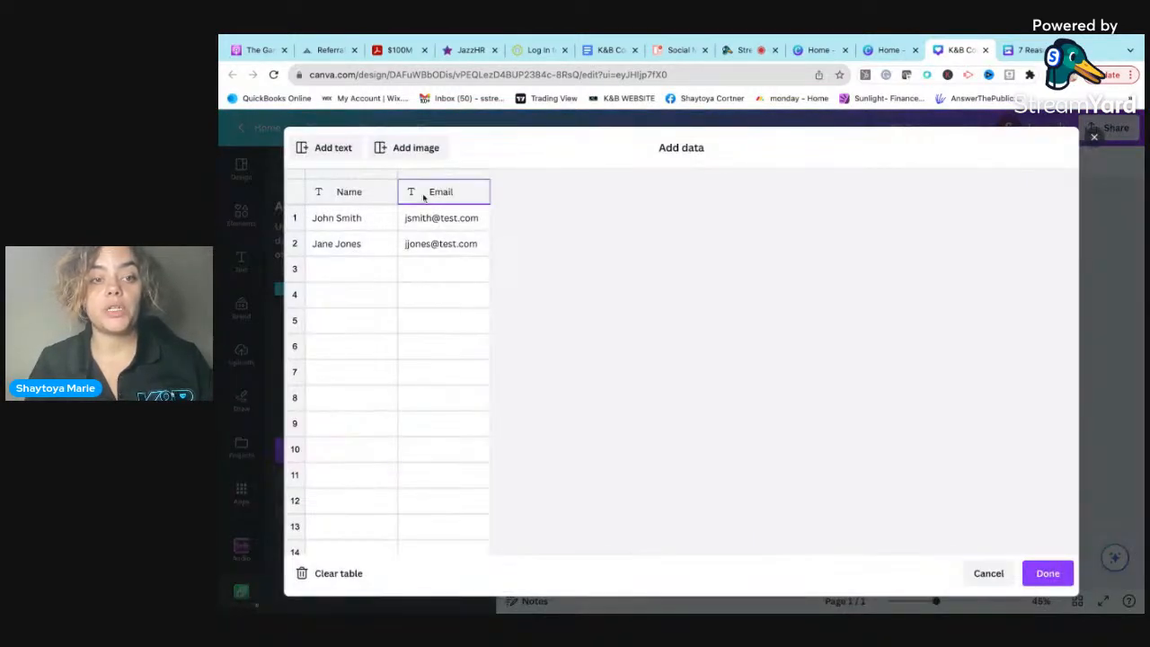
{"action": "left_click", "coordinate": [329, 214]}
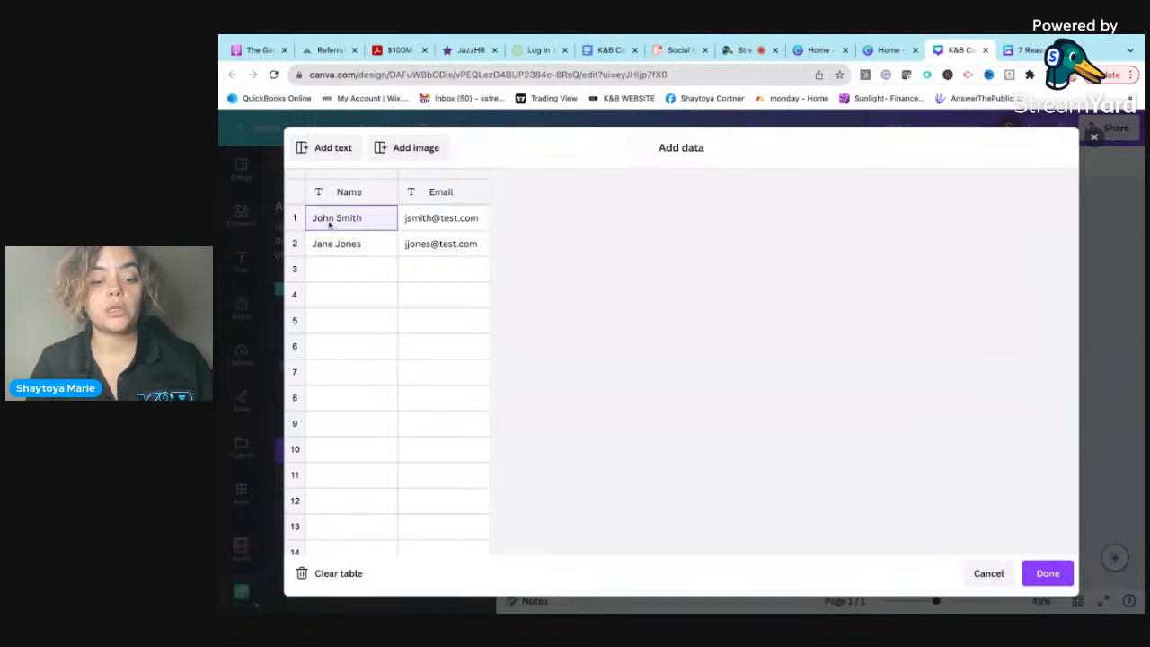
{"action": "key", "text": "ctrl+v"}
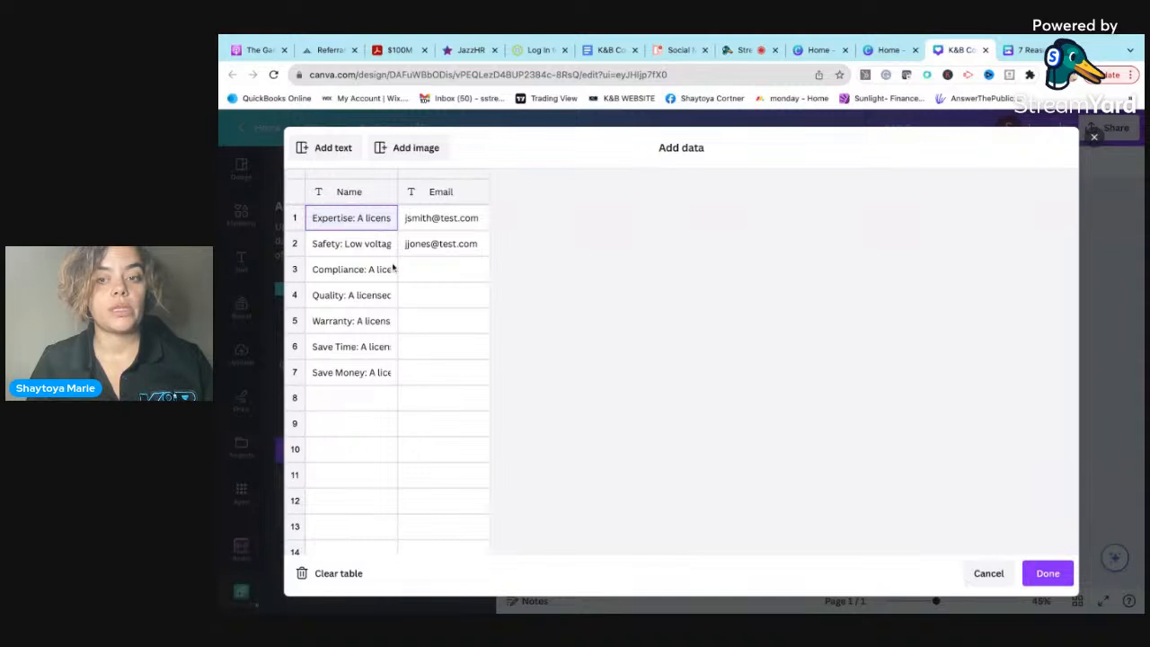
{"action": "scroll", "coordinate": [347, 388], "scroll_direction": "down", "scroll_amount": 2}
{"action": "scroll", "coordinate": [347, 389], "scroll_direction": "up", "scroll_amount": 2}
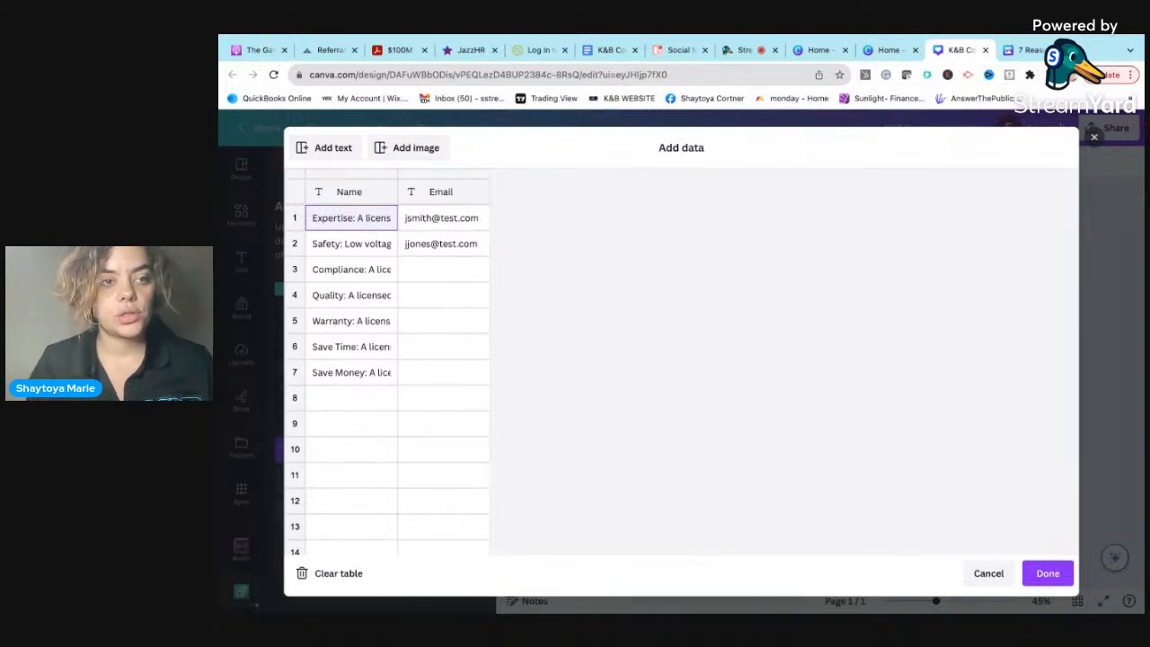
Step: Delete the Email column from the data table and save the entered data
{"action": "left_click", "coordinate": [470, 201]}
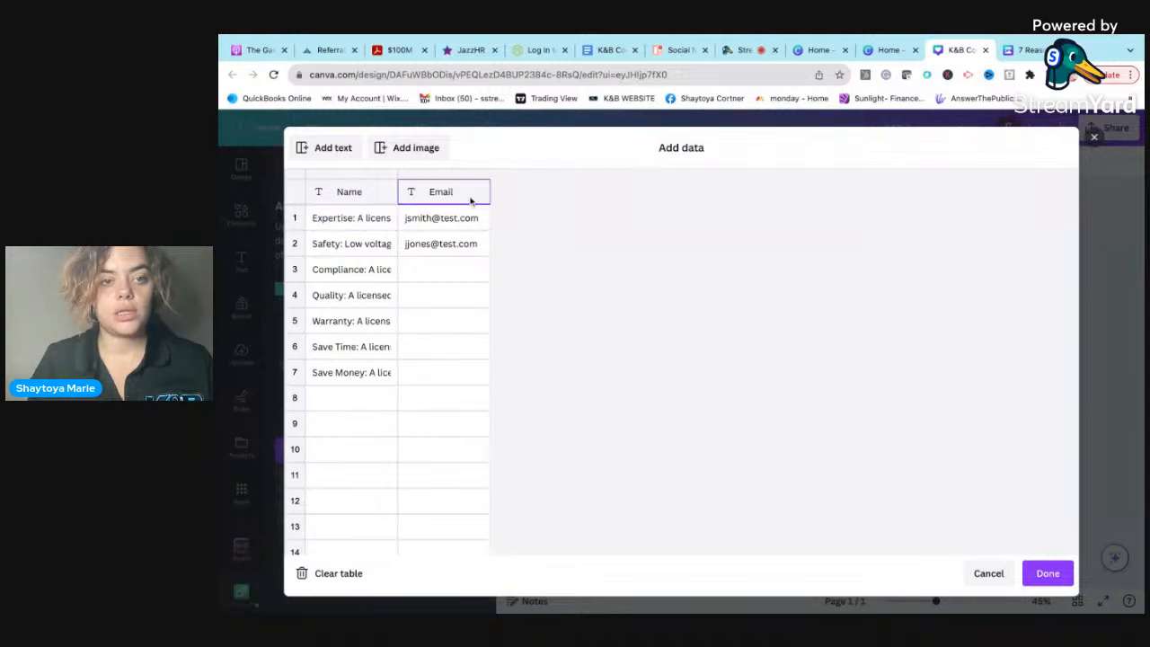
{"action": "left_click", "coordinate": [462, 178]}
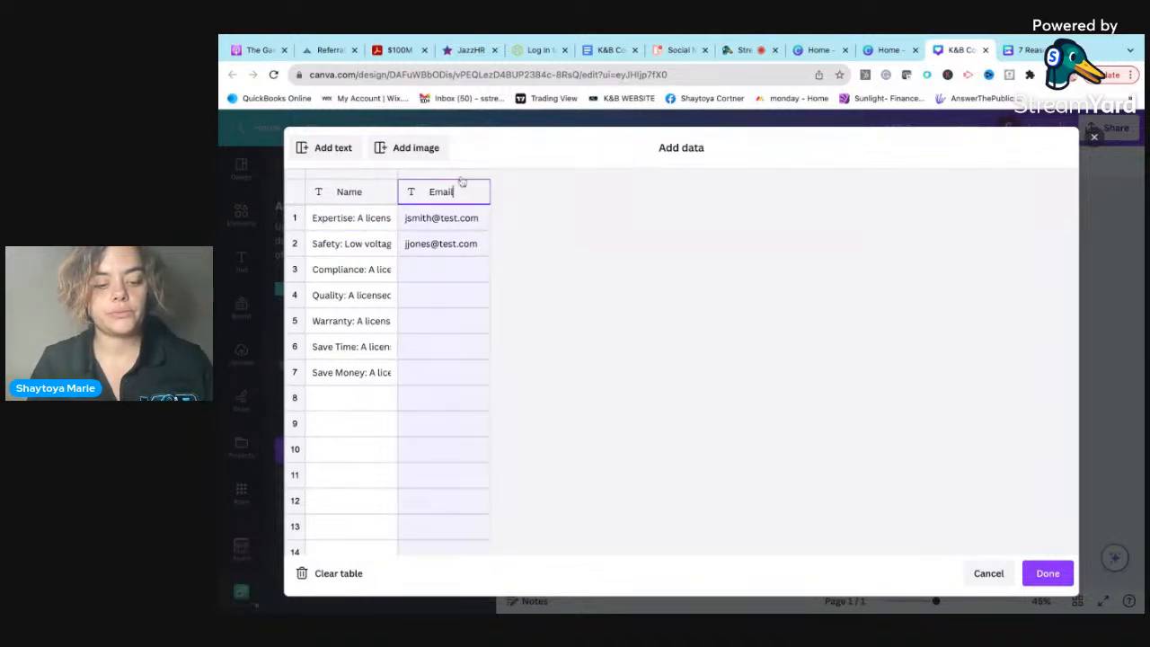
{"action": "left_click", "coordinate": [462, 181]}
{"action": "left_click", "coordinate": [476, 255]}
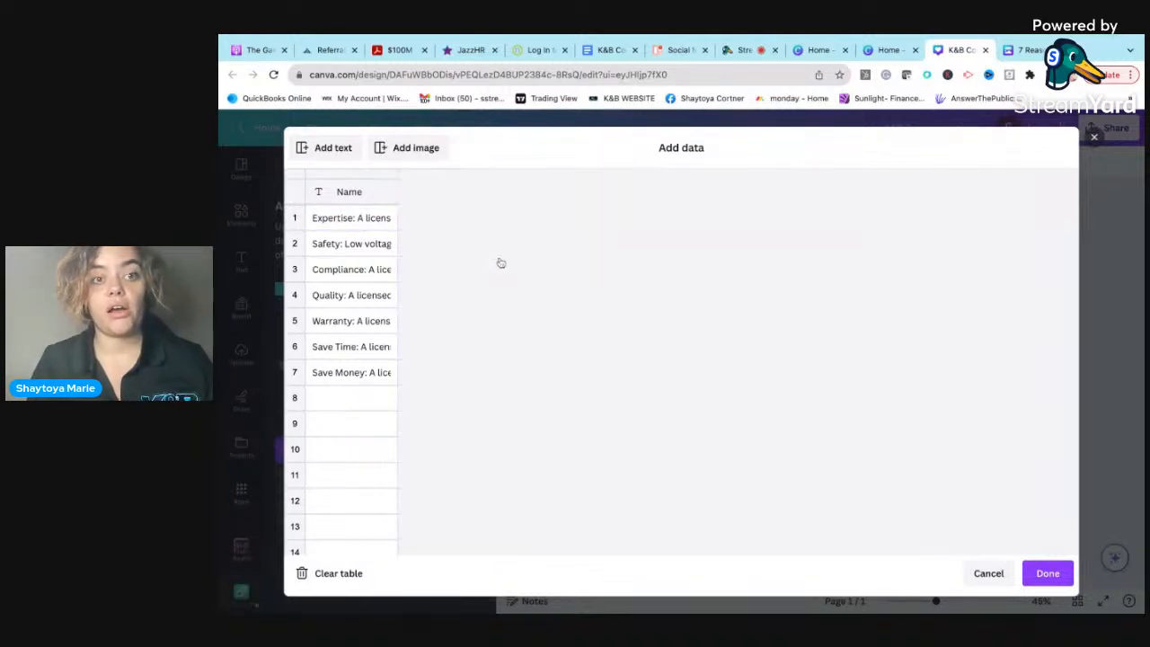
{"action": "left_click", "coordinate": [1045, 576]}
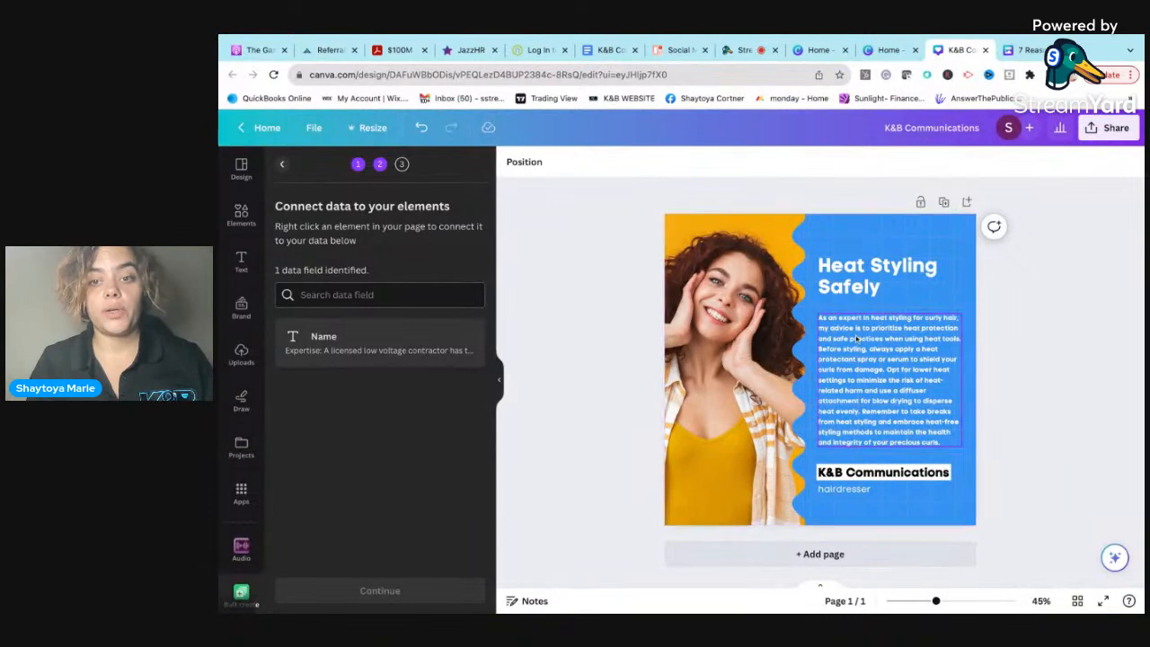
Step: Connect the body paragraph under the heading to the Name data field and generate seven pages from all data rows
{"action": "left_click", "coordinate": [863, 235]}
{"action": "right_click", "coordinate": [863, 234]}
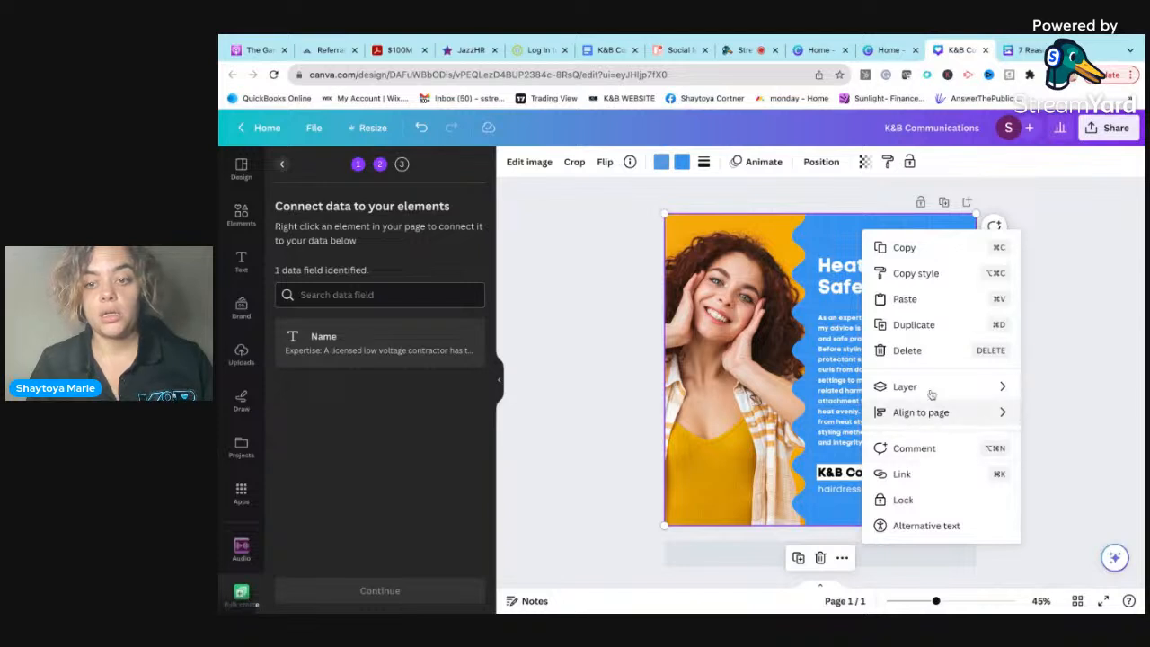
{"action": "left_click", "coordinate": [859, 335]}
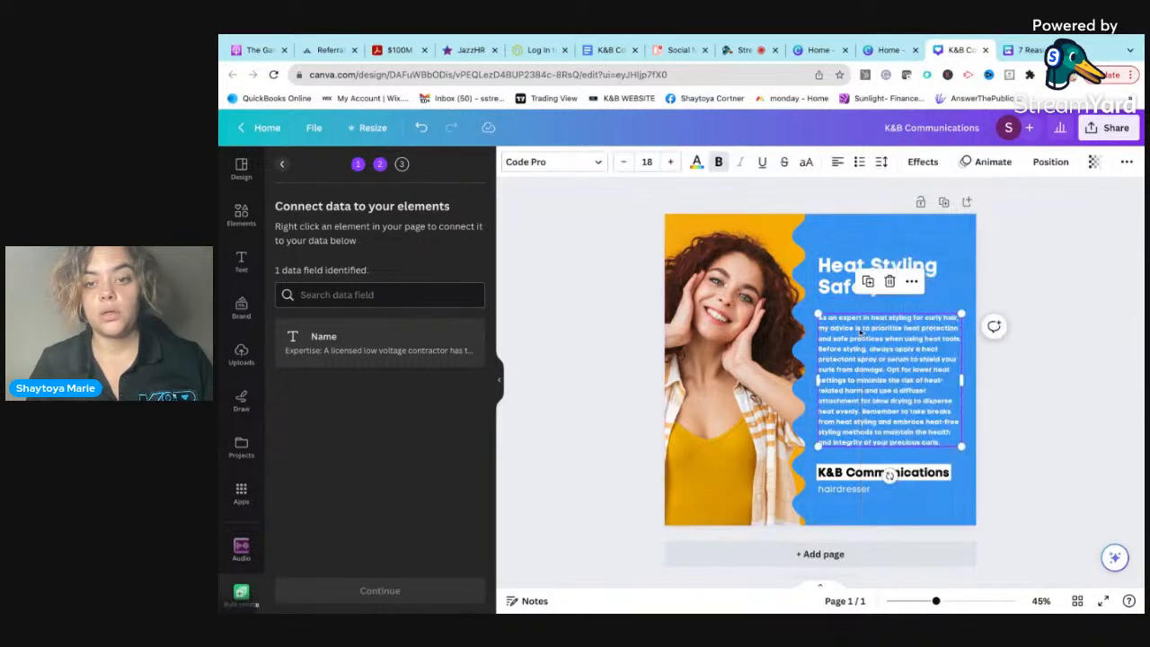
{"action": "right_click", "coordinate": [855, 350]}
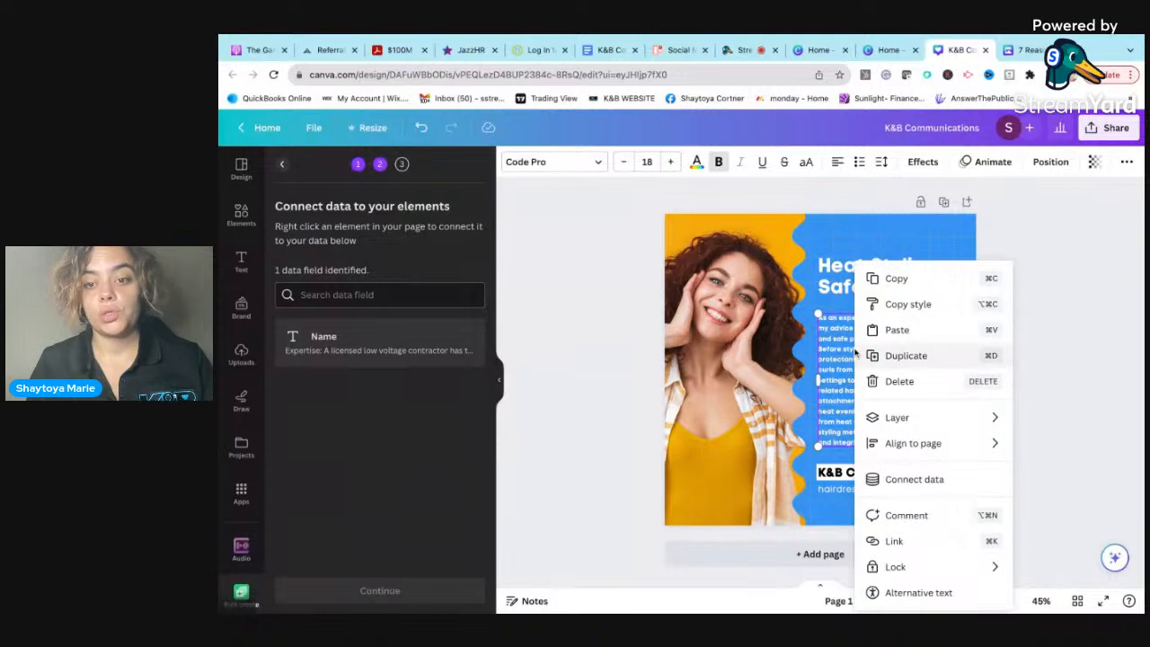
{"action": "left_click", "coordinate": [914, 481]}
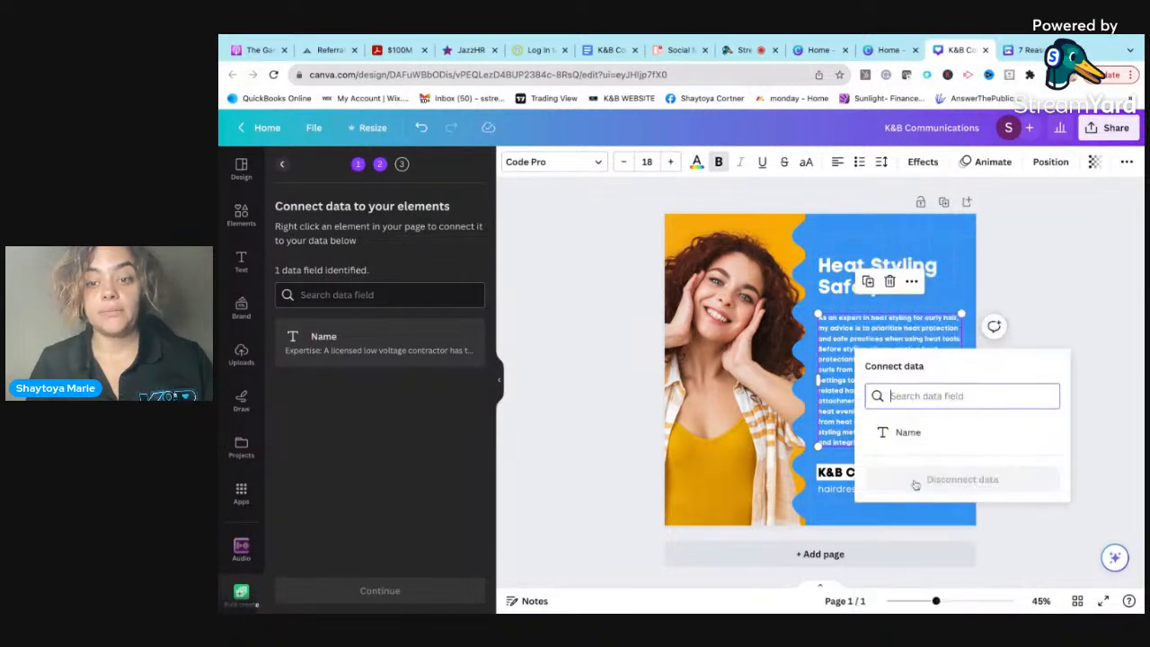
{"action": "left_click", "coordinate": [908, 436]}
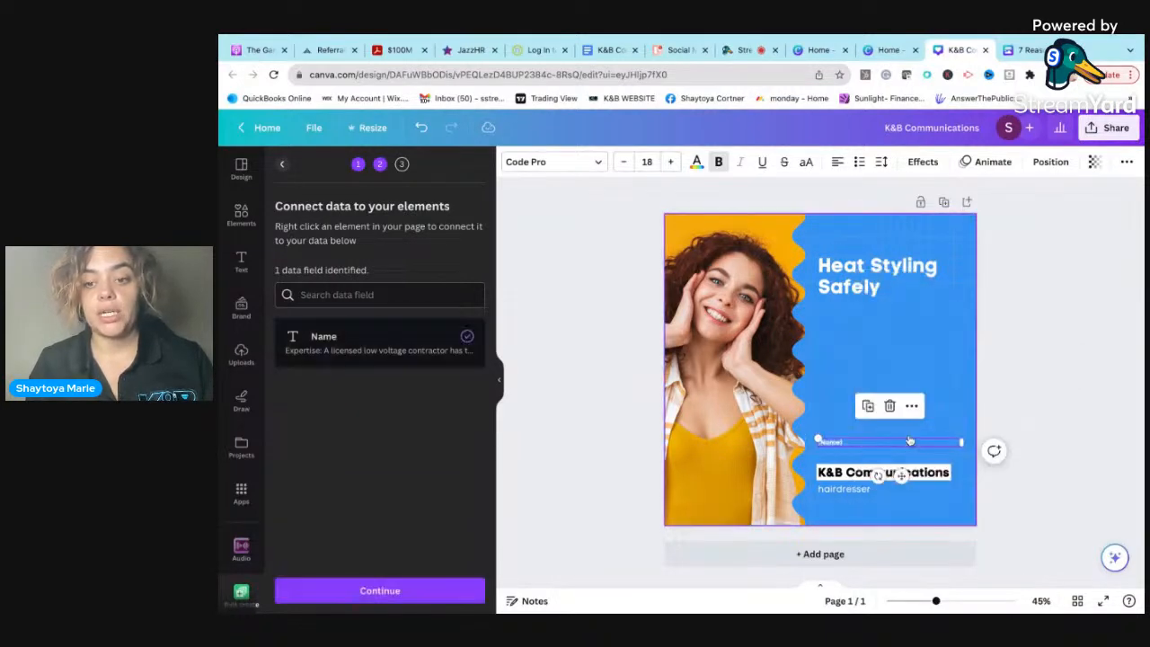
{"action": "left_click", "coordinate": [358, 592]}
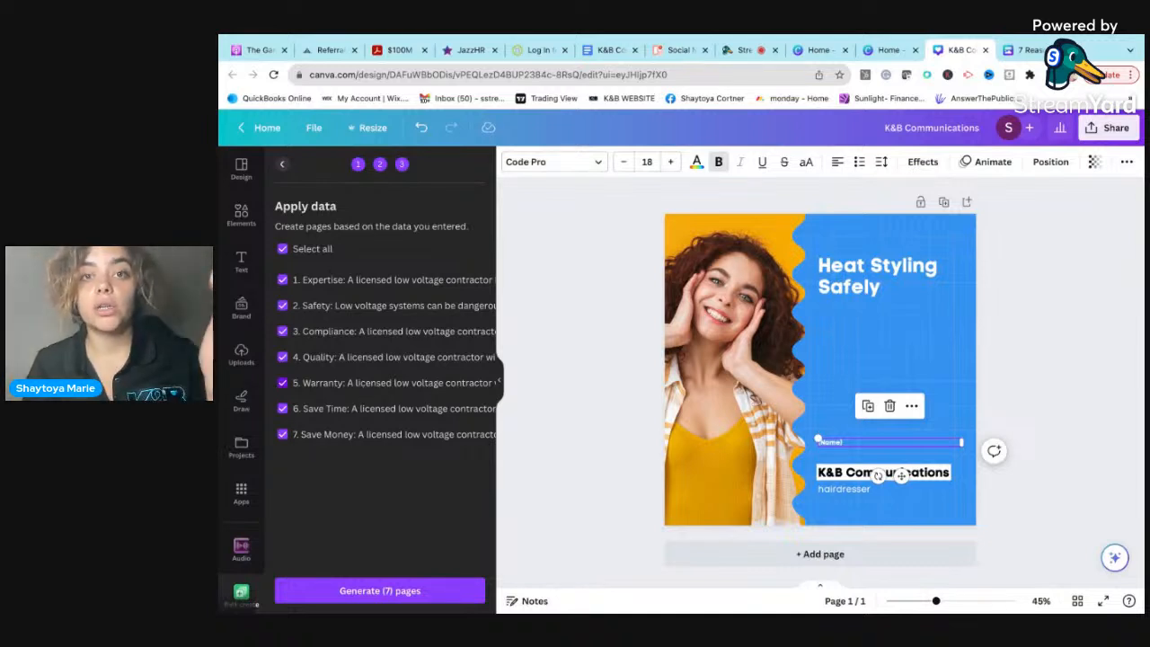
{"action": "left_click", "coordinate": [380, 591]}
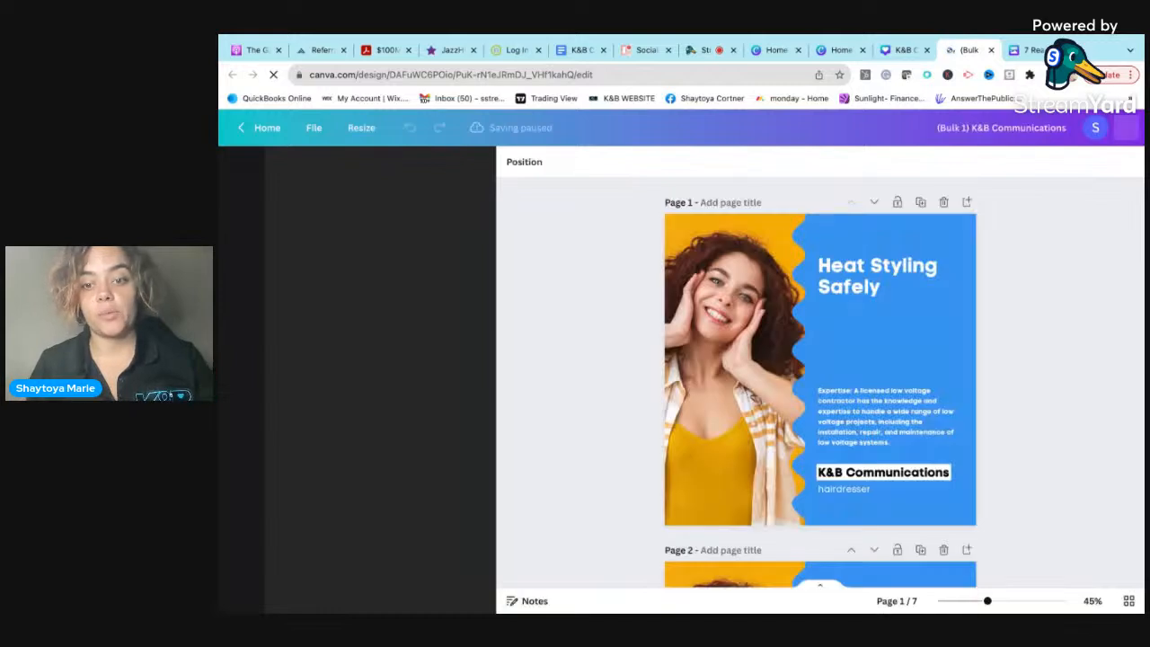
Step: Move page 1's body paragraph up closer to the heading and duplicate it
{"action": "left_click", "coordinate": [877, 420]}
{"action": "left_click_drag", "start_coordinate": [877, 420], "coordinate": [877, 357]}
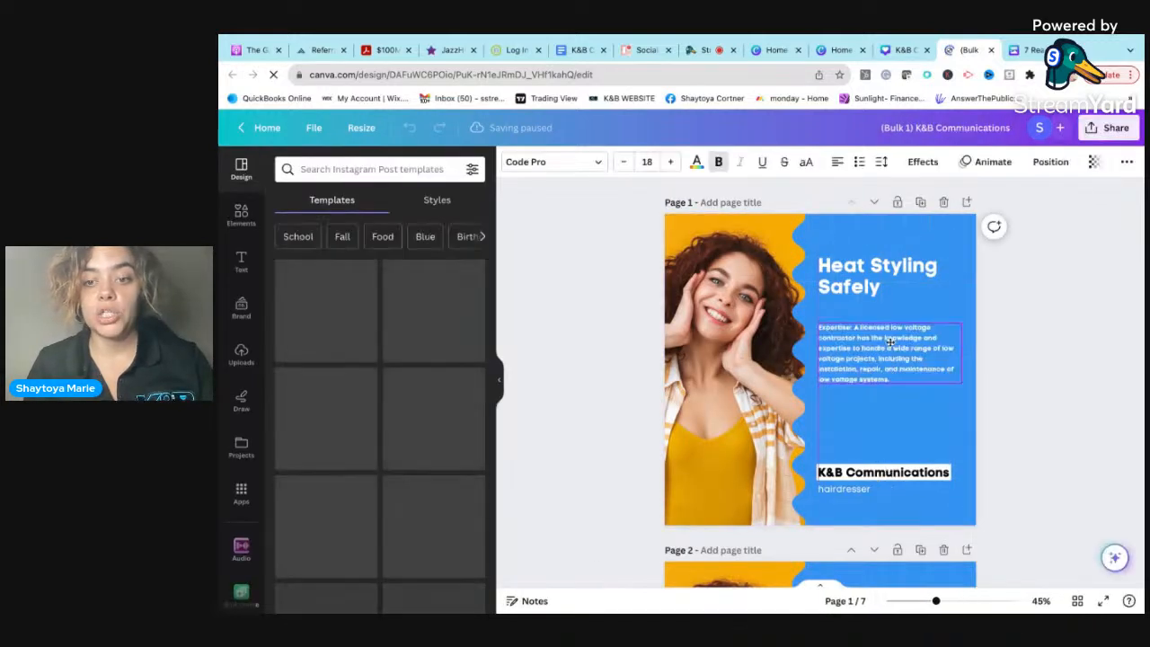
{"action": "key", "text": "super+d"}
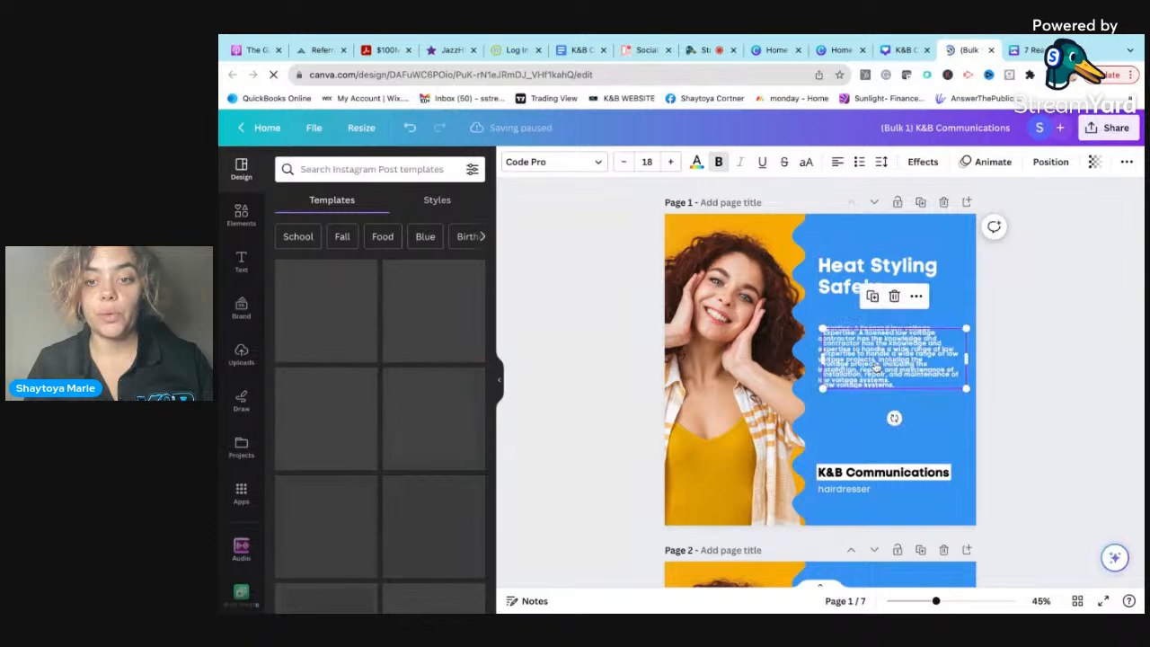
{"action": "scroll", "coordinate": [860, 419], "scroll_direction": "down", "scroll_amount": 4}
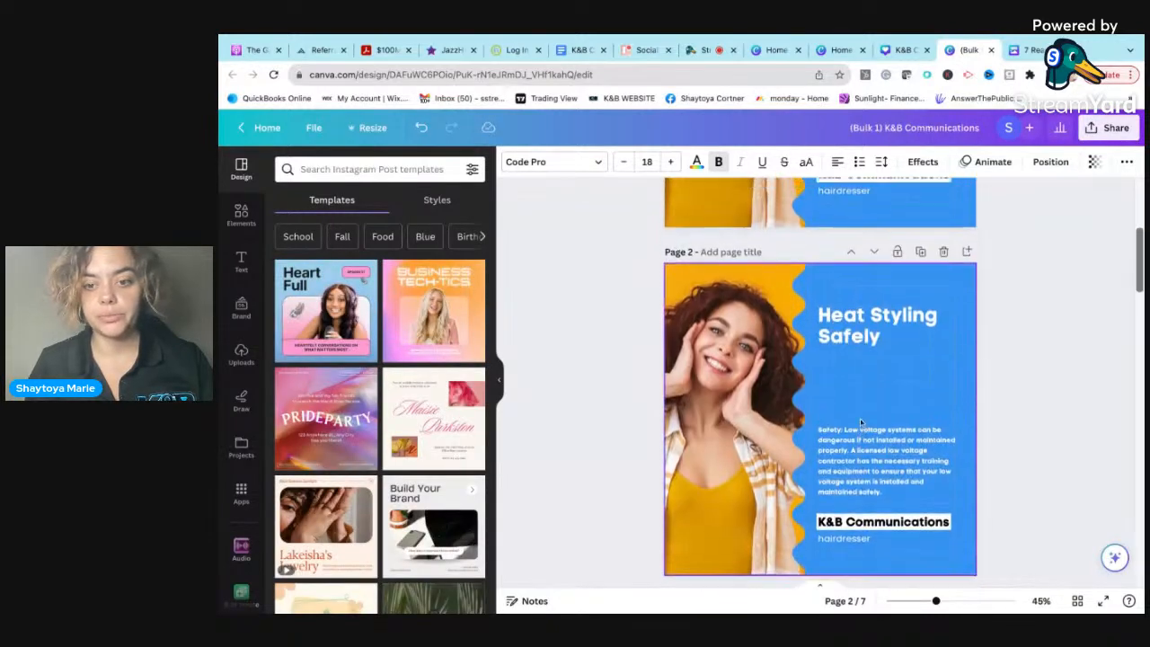
{"action": "scroll", "coordinate": [860, 419], "scroll_direction": "up", "scroll_amount": 3}
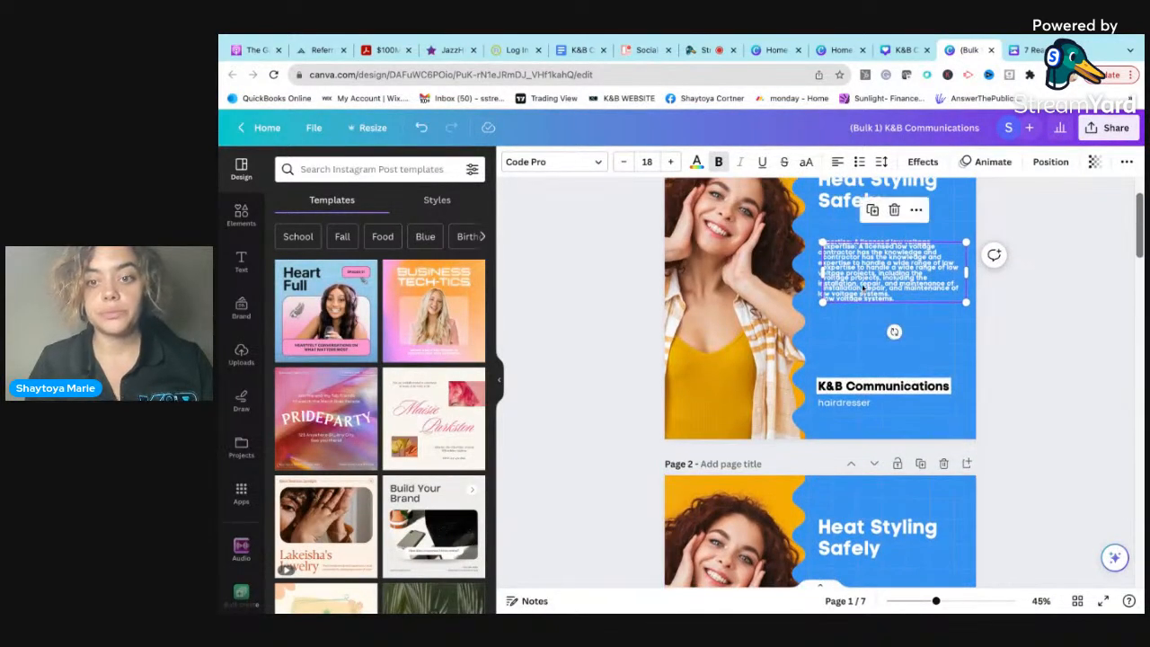
Step: Cut the word "Expertise" from page 1's body paragraph and paste it over the heading "Heat Styling Safely"
{"action": "left_click_drag", "start_coordinate": [861, 283], "coordinate": [848, 261]}
{"action": "double_click", "coordinate": [842, 245]}
{"action": "left_click", "coordinate": [855, 243]}
{"action": "double_click", "coordinate": [834, 242]}
{"action": "key", "text": "super+c"}
{"action": "key", "text": "BackSpace"}
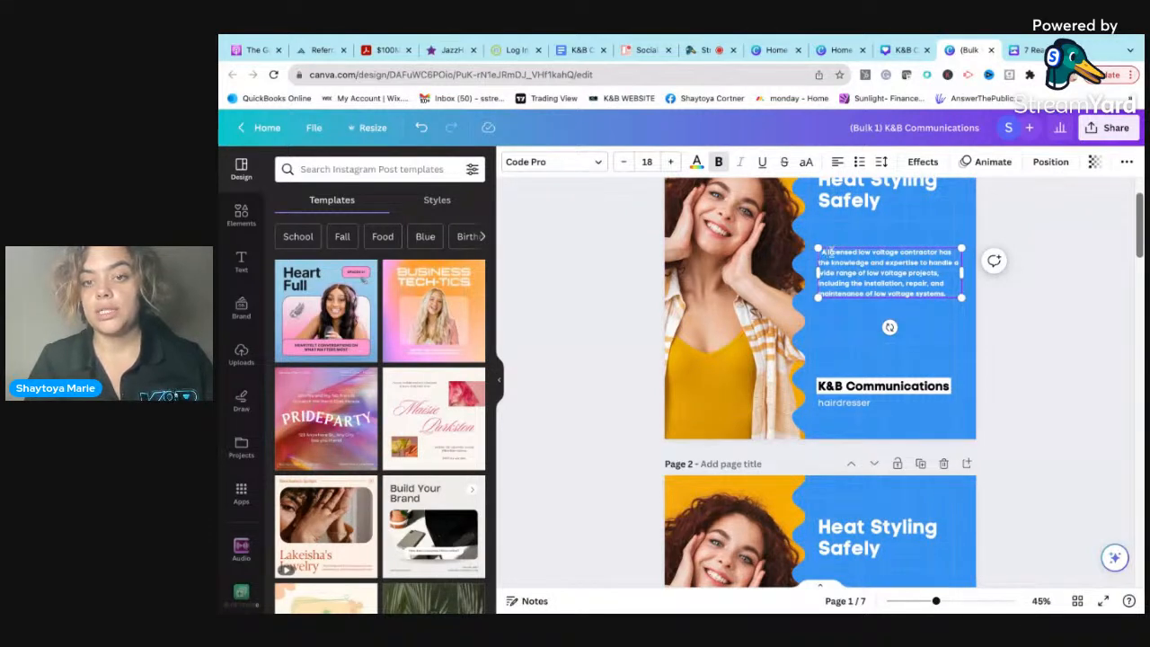
{"action": "left_click", "coordinate": [855, 188]}
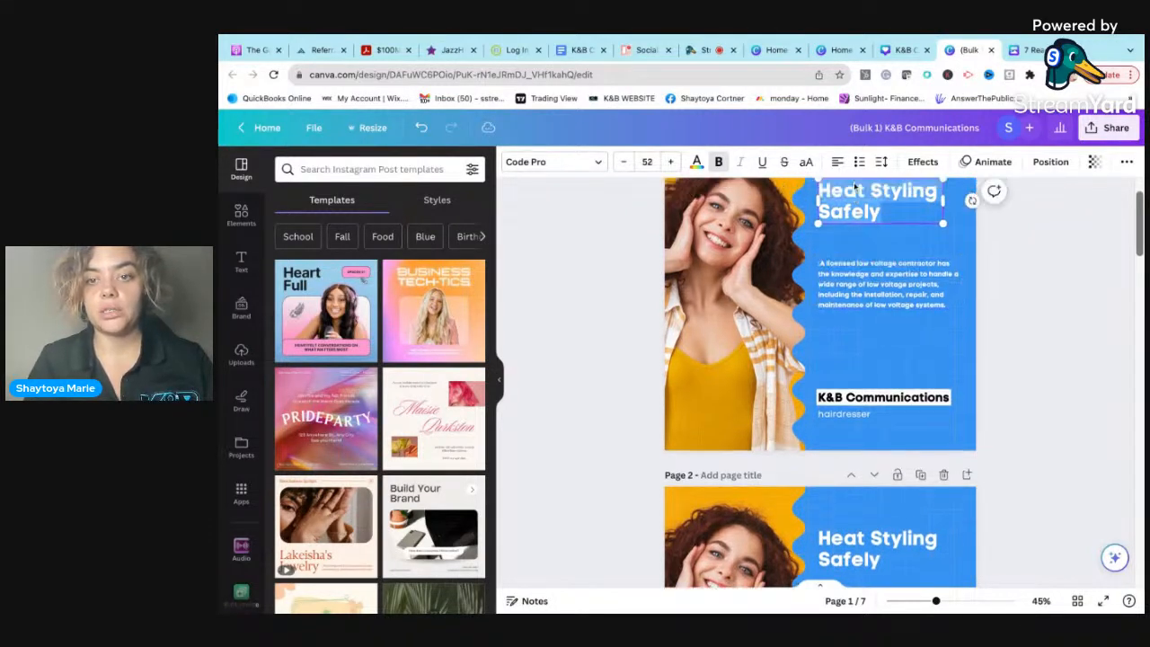
{"action": "key", "text": "super+v"}
{"action": "left_click", "coordinate": [729, 315]}
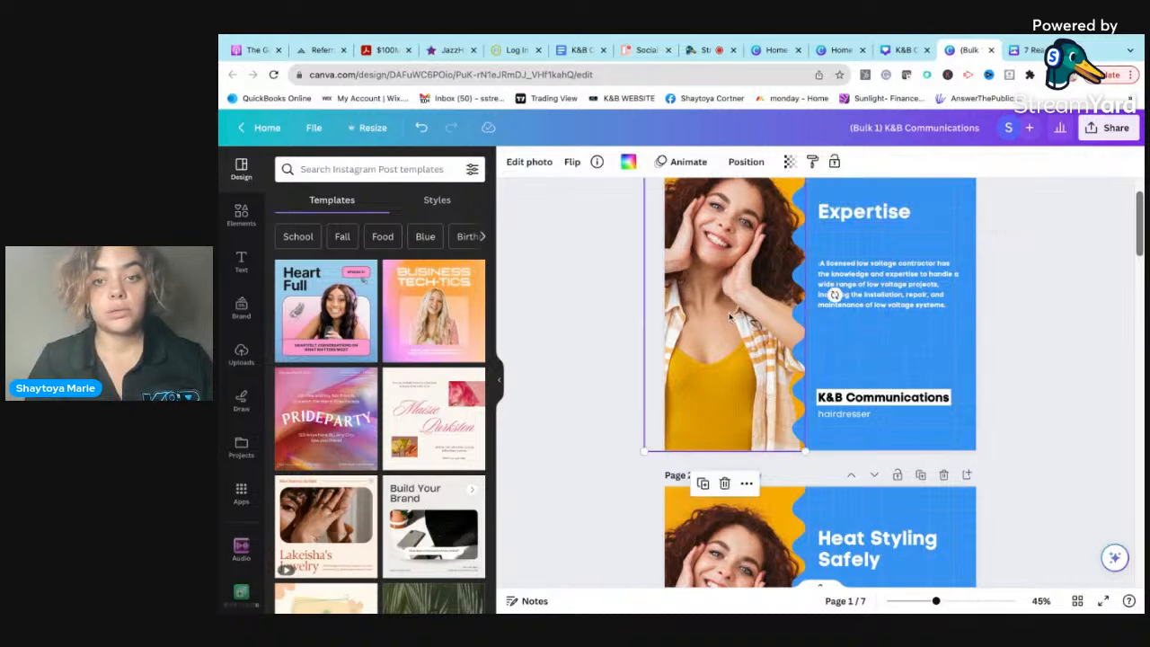
Step: Search the elements library for "low voltage" to find a replacement image for page 1
{"action": "left_click", "coordinate": [241, 213]}
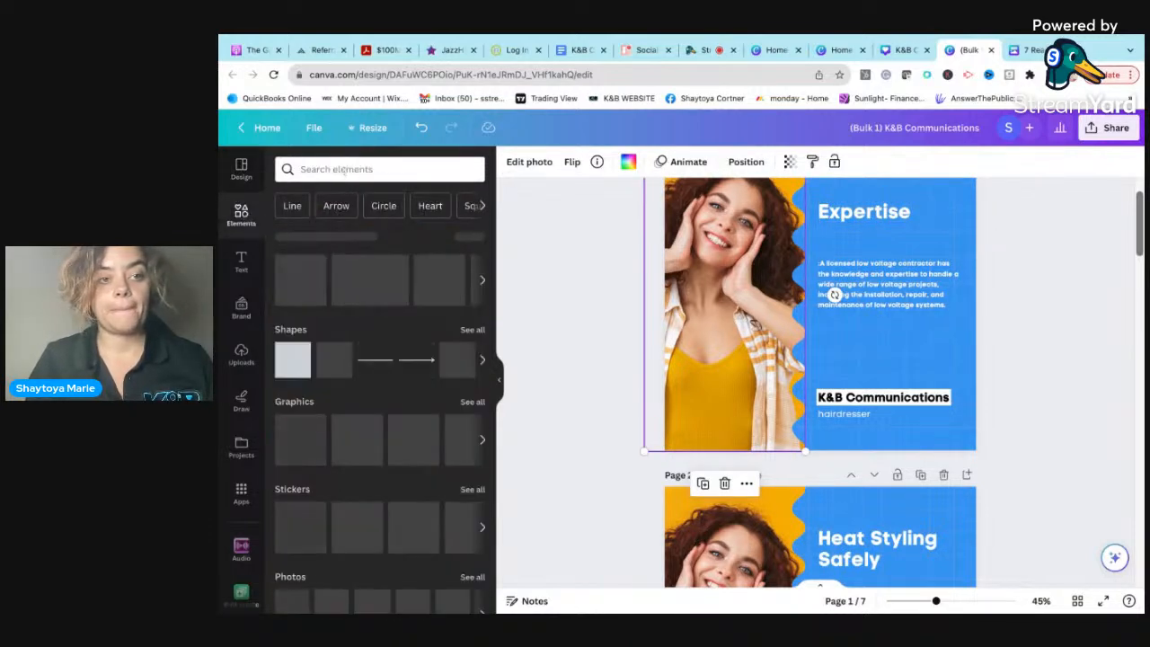
{"action": "left_click", "coordinate": [343, 168]}
{"action": "type", "text": "loe"}
{"action": "key", "text": "BackSpace"}
{"action": "type", "text": "w voltage"}
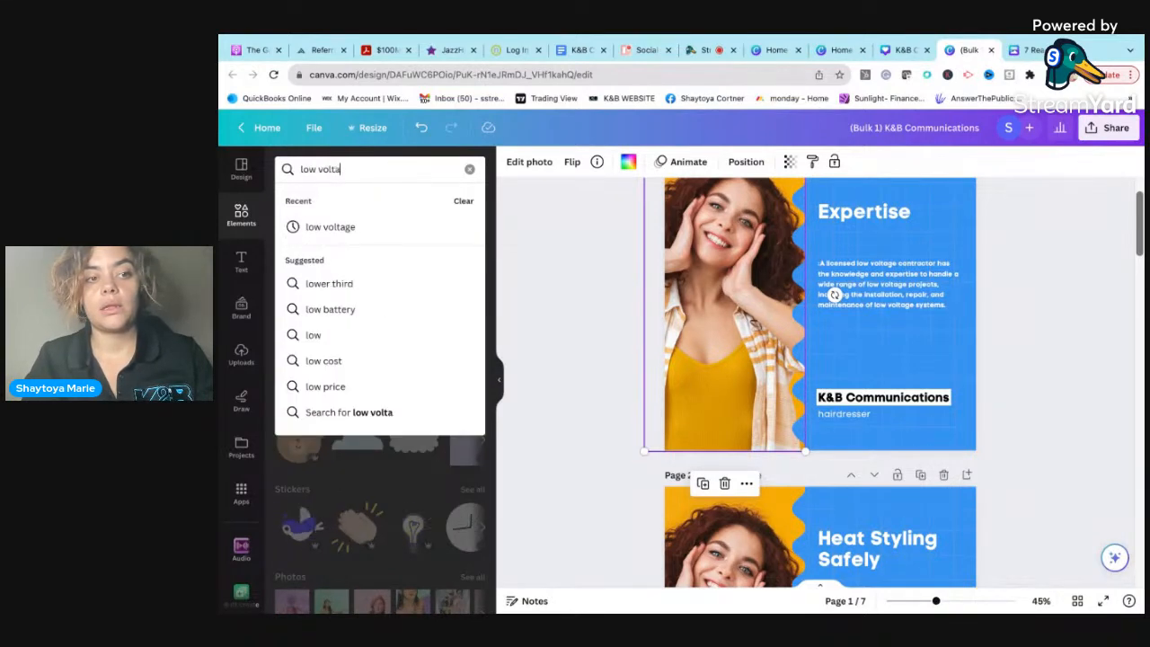
{"action": "left_click", "coordinate": [330, 227]}
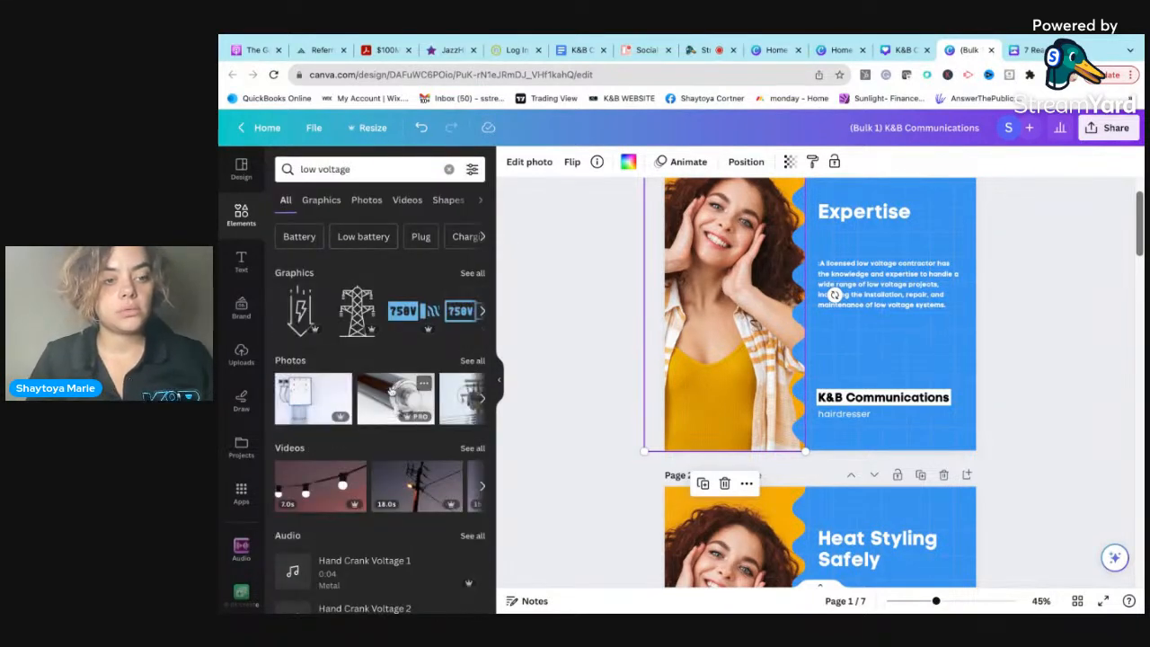
Step: Change the elements search to "general contractor"
{"action": "triple_click", "coordinate": [352, 169]}
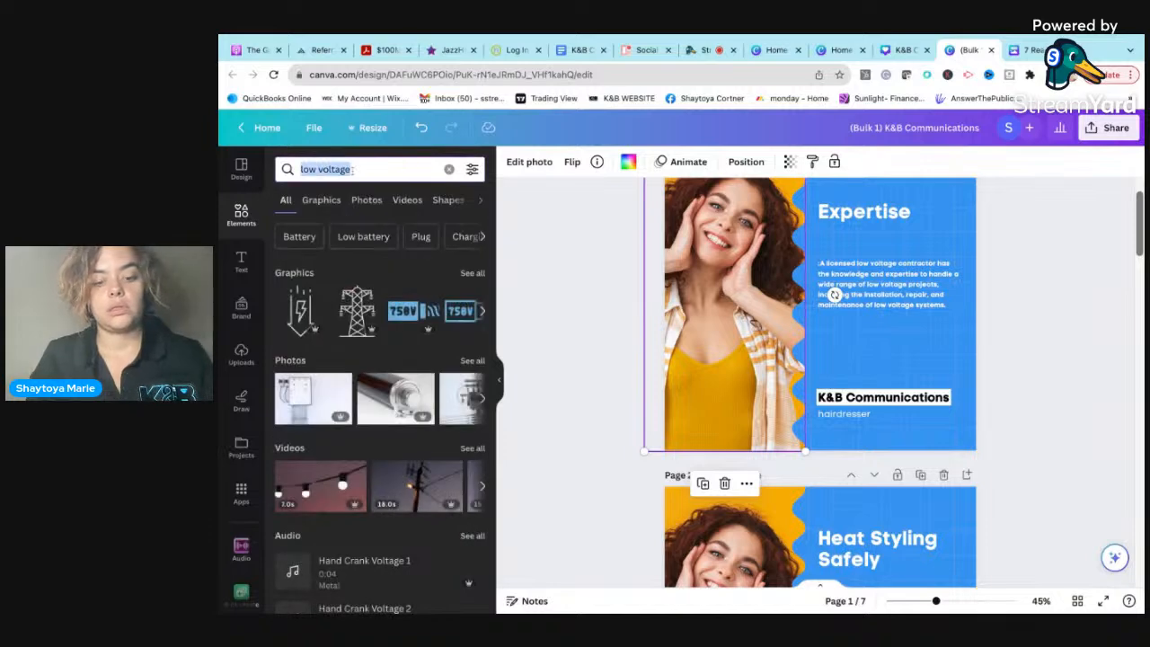
{"action": "left_click", "coordinate": [390, 169]}
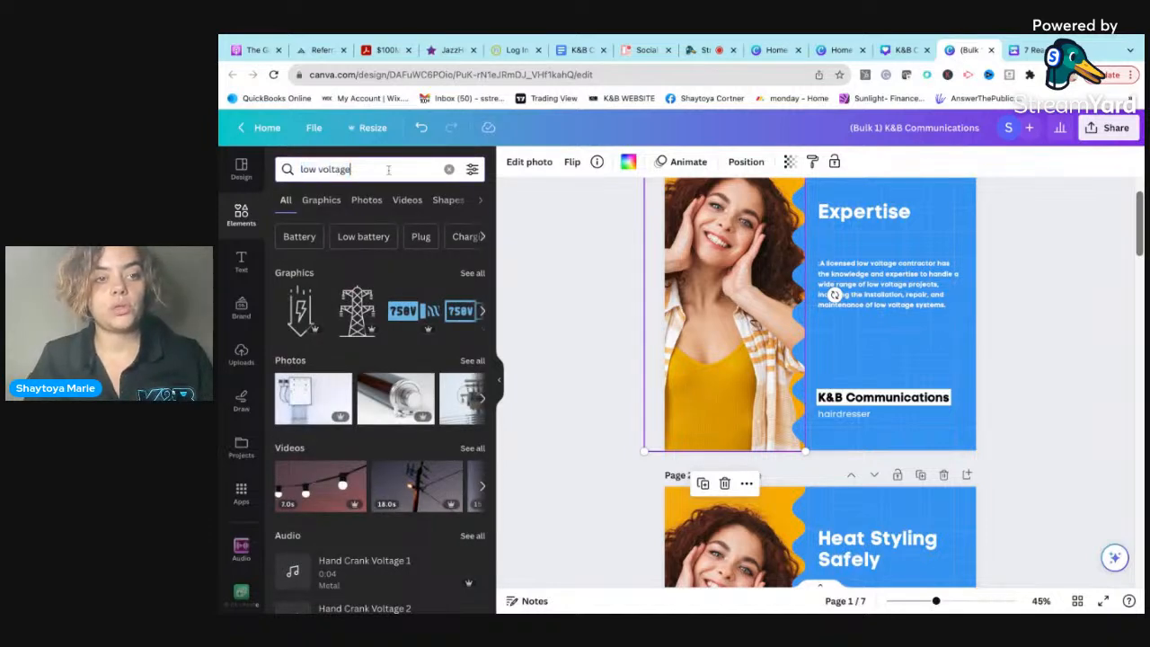
{"action": "key", "text": "BackSpace"}
{"action": "key", "text": "BackSpace"}
{"action": "key", "text": "BackSpace"}
{"action": "key", "text": "BackSpace"}
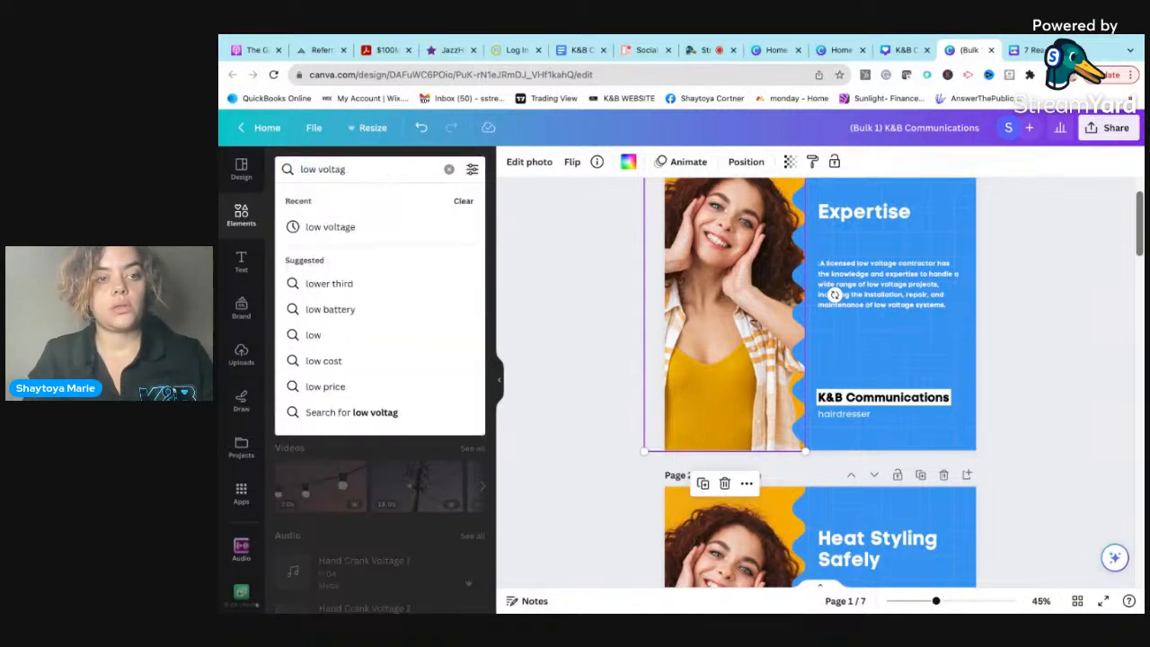
{"action": "key", "text": "BackSpace"}
{"action": "key", "text": "BackSpace"}
{"action": "key", "text": "BackSpace"}
{"action": "type", "text": "General"}
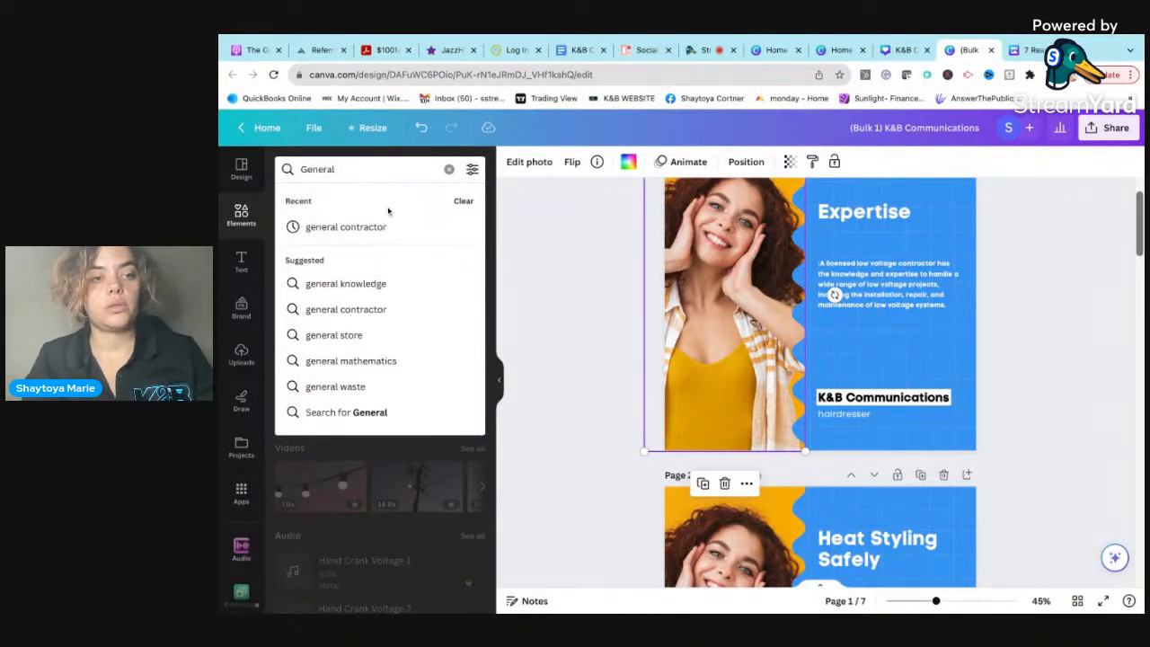
{"action": "left_click", "coordinate": [377, 227]}
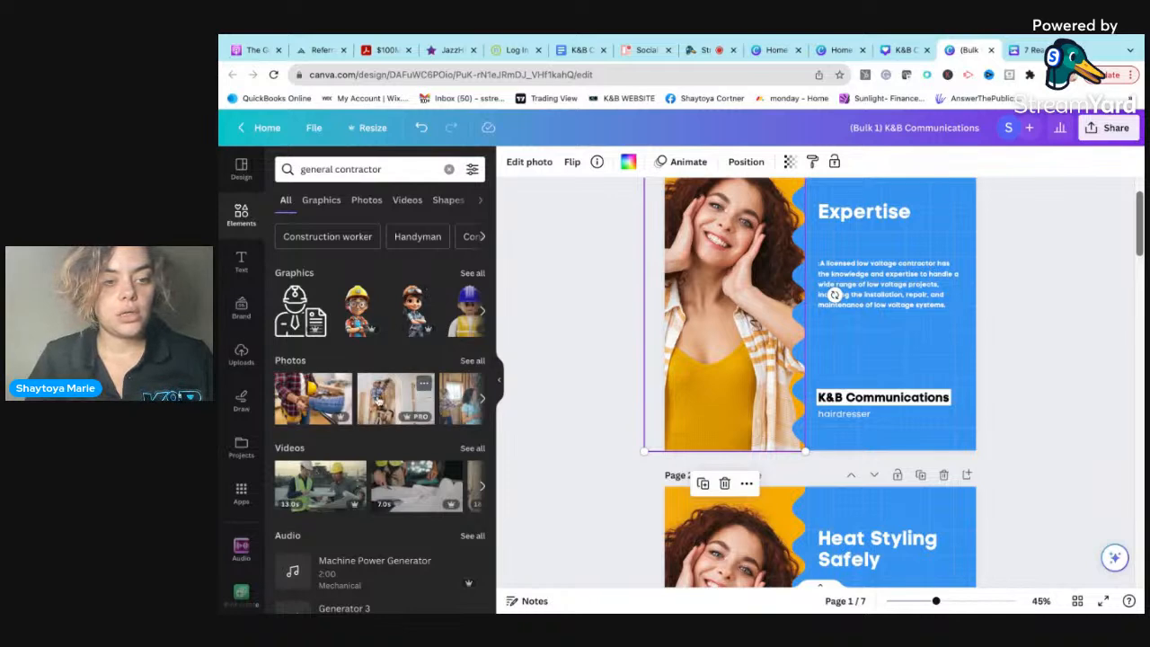
Step: Replace the woman's photo on page 1 with the carpenter standing on a ladder and adjust its crop
{"action": "left_click", "coordinate": [379, 407]}
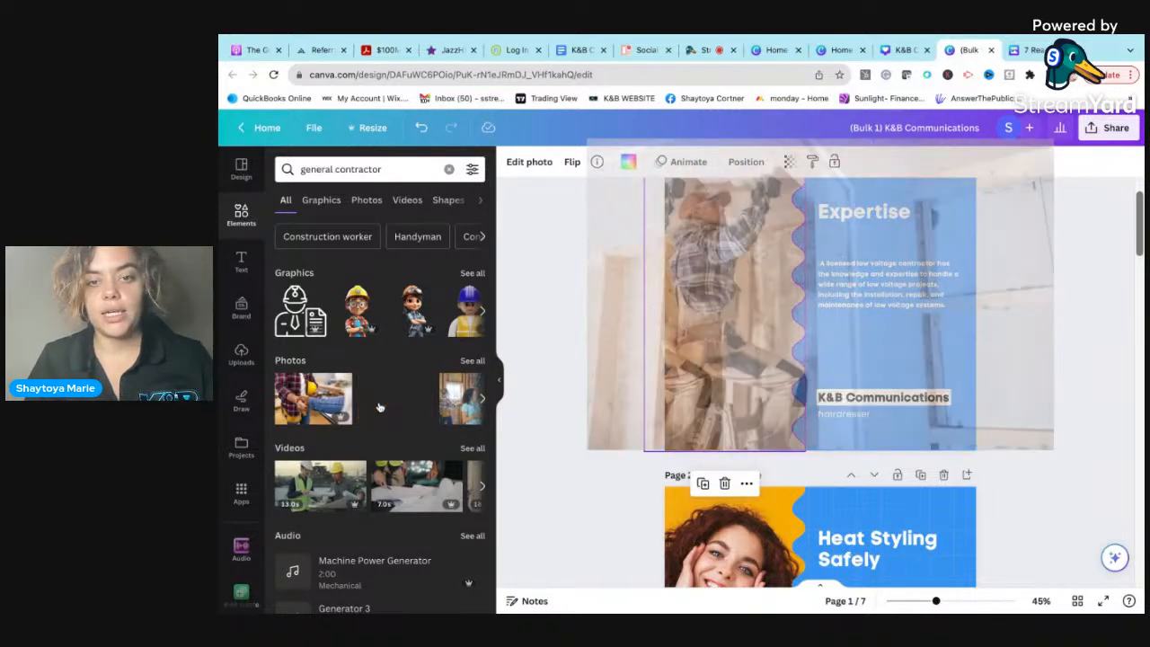
{"action": "double_click", "coordinate": [716, 271]}
{"action": "left_click_drag", "start_coordinate": [998, 252], "coordinate": [1001, 252]}
{"action": "left_click", "coordinate": [1106, 246]}
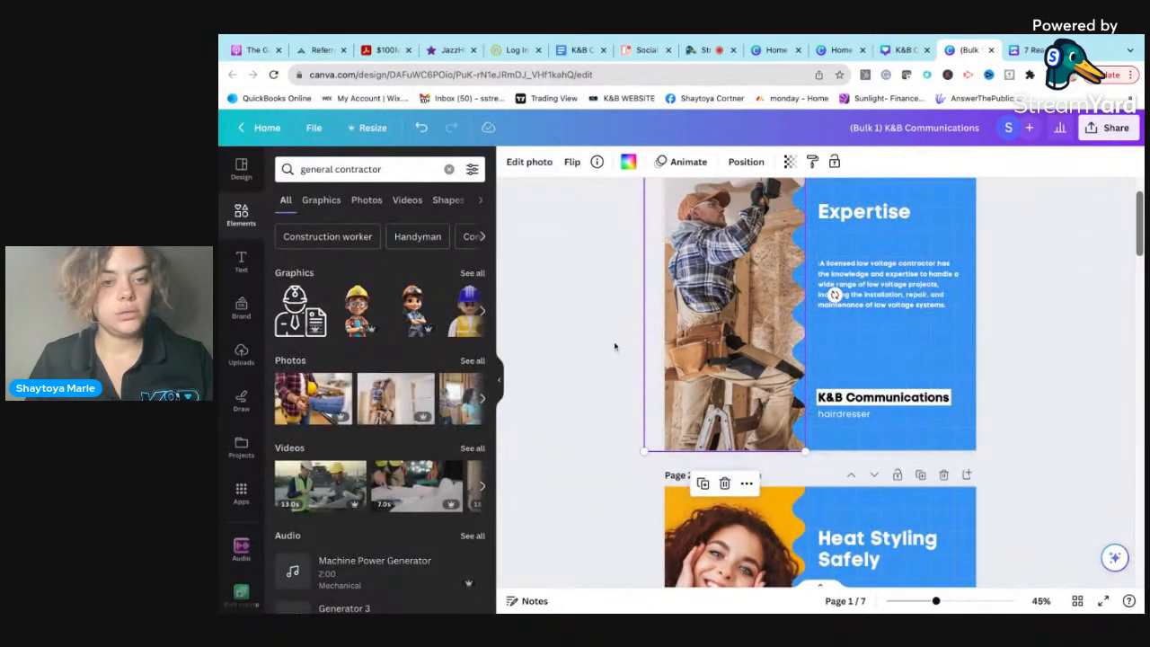
Step: Fill page 1's picture frame with the photo of the white-helmeted contractor holding a clipboard, shifting the crop to show him fully
{"action": "left_click", "coordinate": [483, 399]}
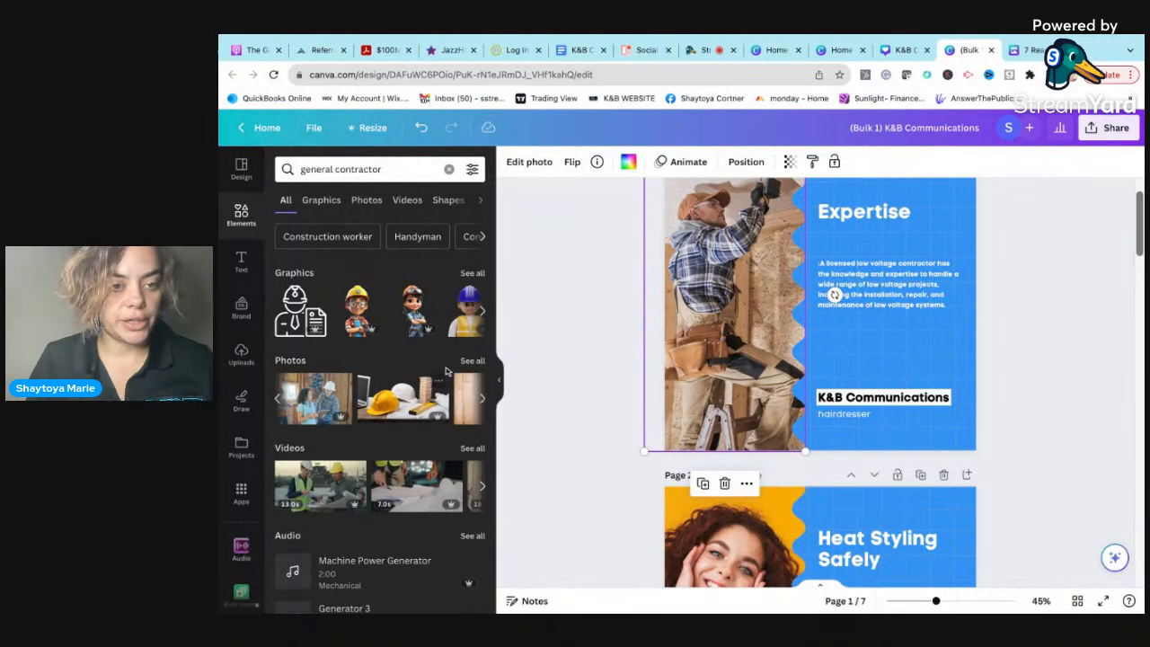
{"action": "left_click", "coordinate": [472, 360]}
{"action": "scroll", "coordinate": [467, 377], "scroll_direction": "down", "scroll_amount": 1}
{"action": "scroll", "coordinate": [381, 413], "scroll_direction": "down", "scroll_amount": 4}
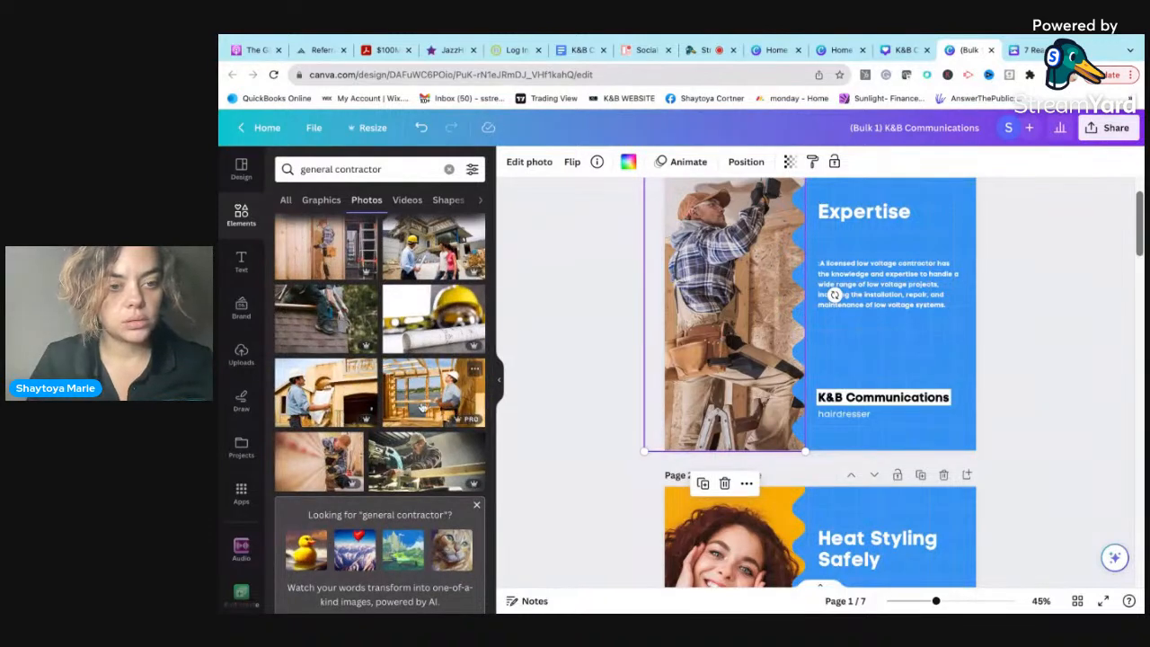
{"action": "scroll", "coordinate": [368, 368], "scroll_direction": "down", "scroll_amount": 1}
{"action": "left_click", "coordinate": [422, 374]}
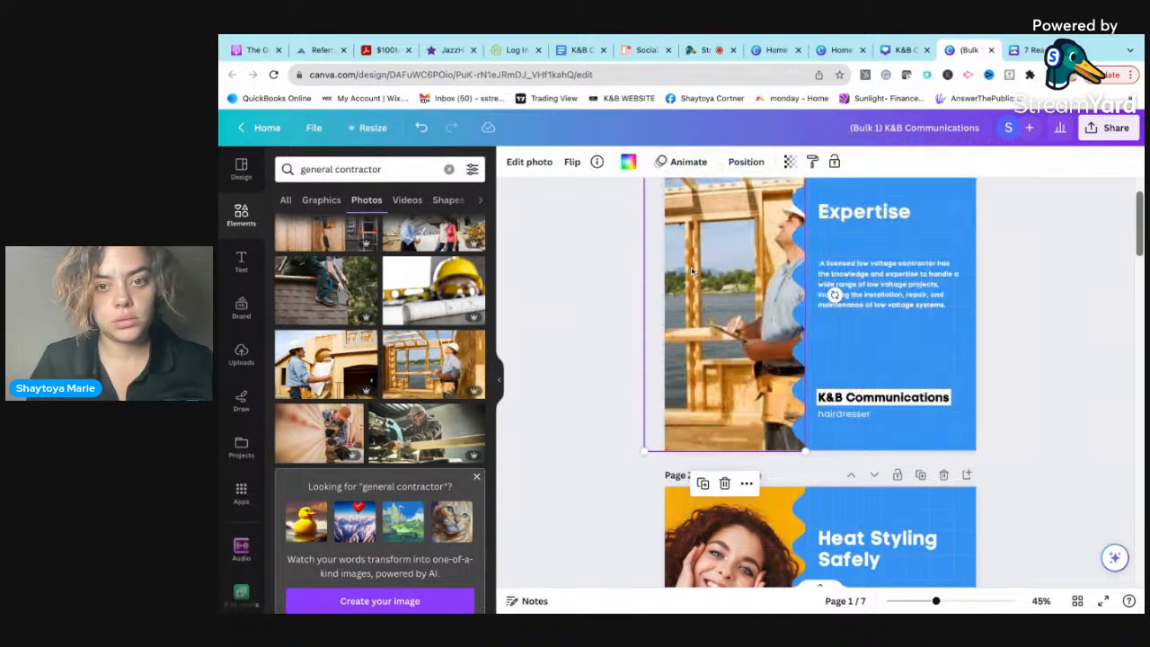
{"action": "double_click", "coordinate": [691, 271]}
{"action": "left_click_drag", "start_coordinate": [692, 272], "coordinate": [641, 271]}
{"action": "left_click", "coordinate": [995, 294]}
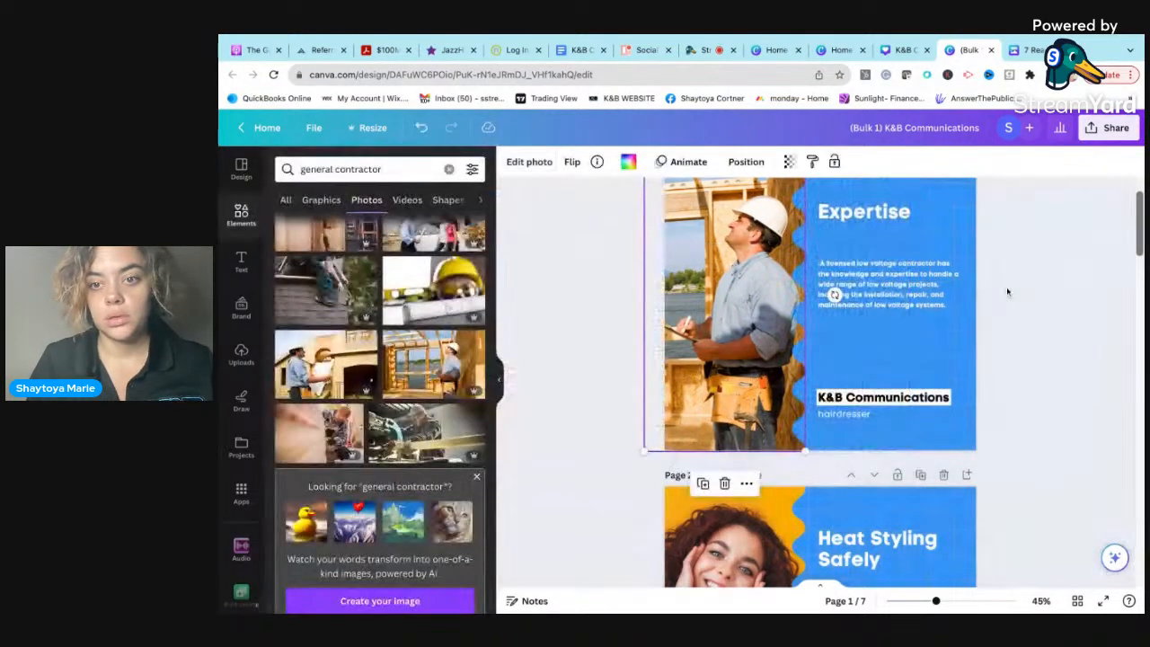
Step: Search photos for "security systems" and replace page 2's picture with the laptop and padlock image
{"action": "scroll", "coordinate": [1004, 291], "scroll_direction": "down", "scroll_amount": 4}
{"action": "left_click", "coordinate": [764, 429]}
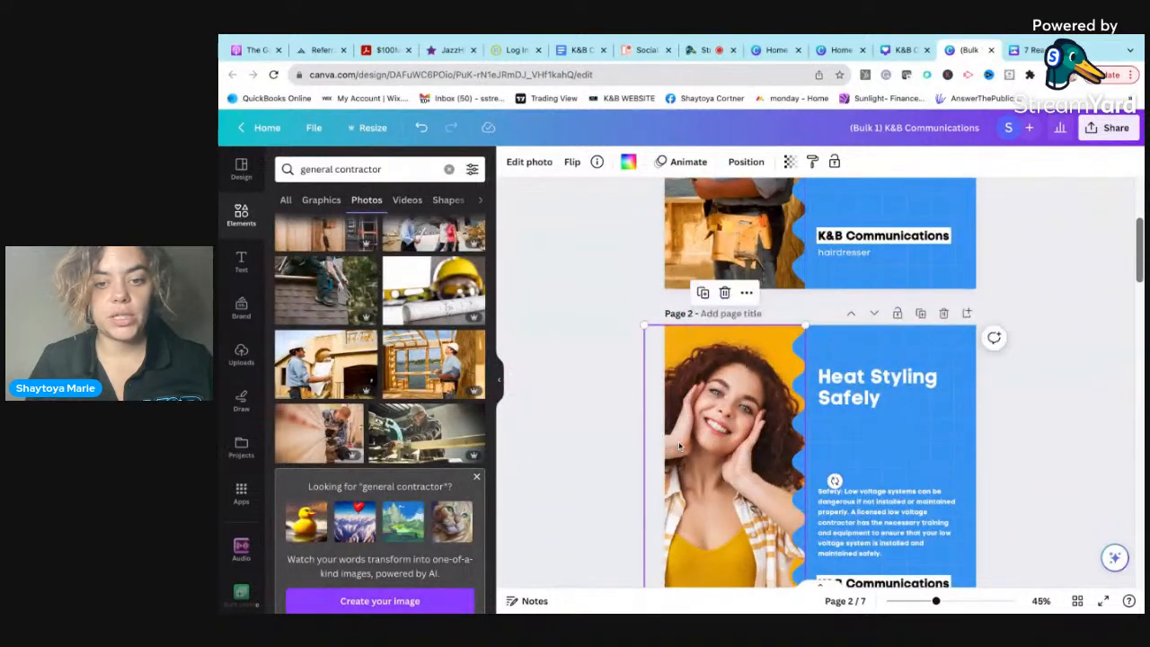
{"action": "left_click", "coordinate": [383, 170]}
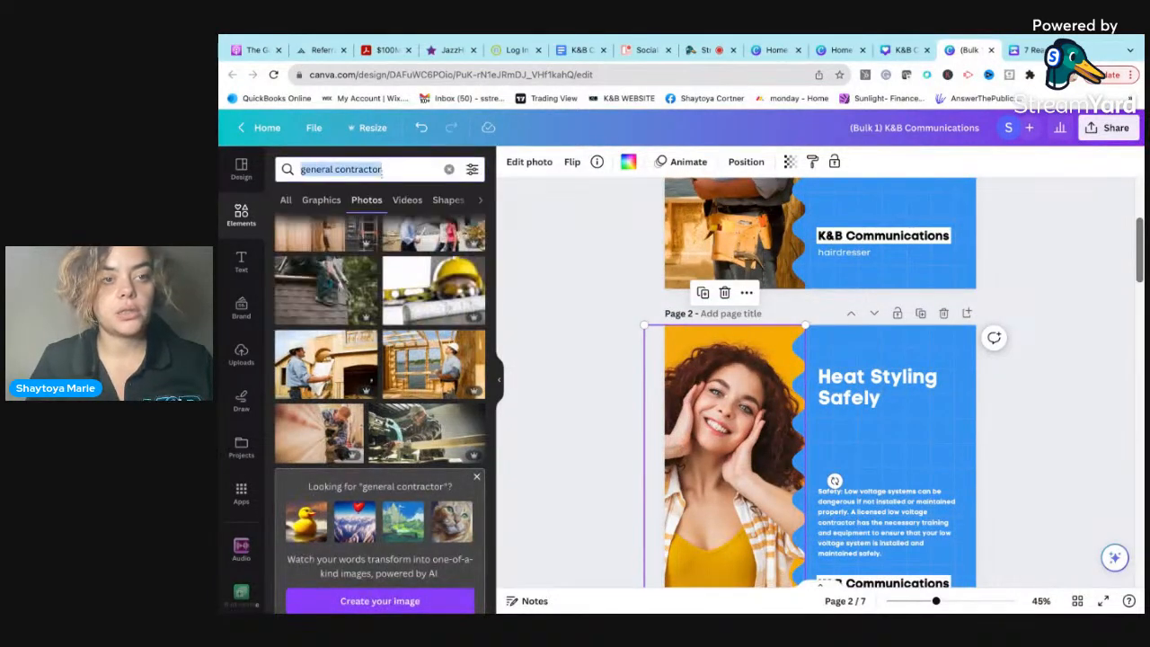
{"action": "type", "text": "s"}
{"action": "type", "text": "ec"}
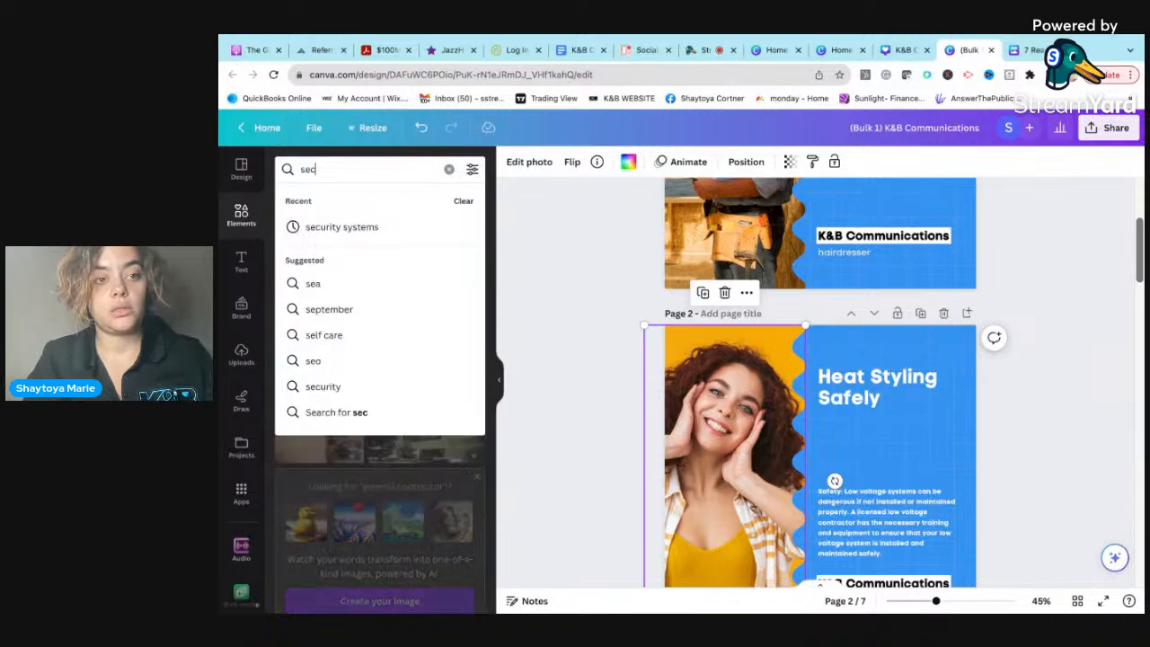
{"action": "type", "text": "urity"}
{"action": "left_click", "coordinate": [380, 226]}
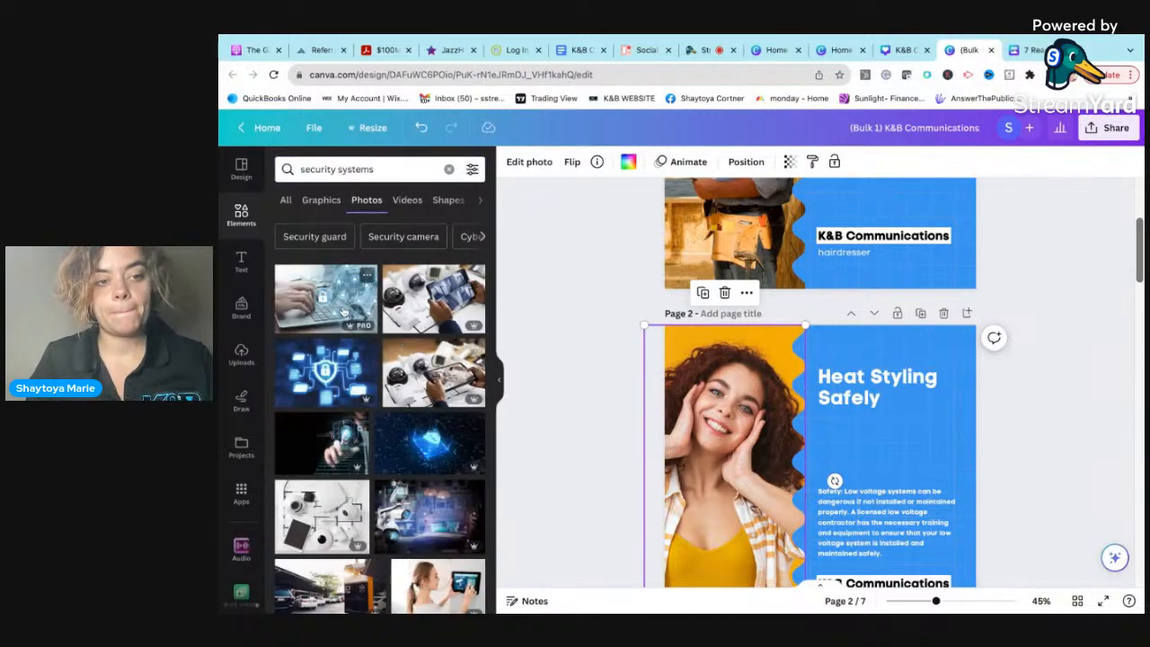
{"action": "left_click", "coordinate": [334, 309]}
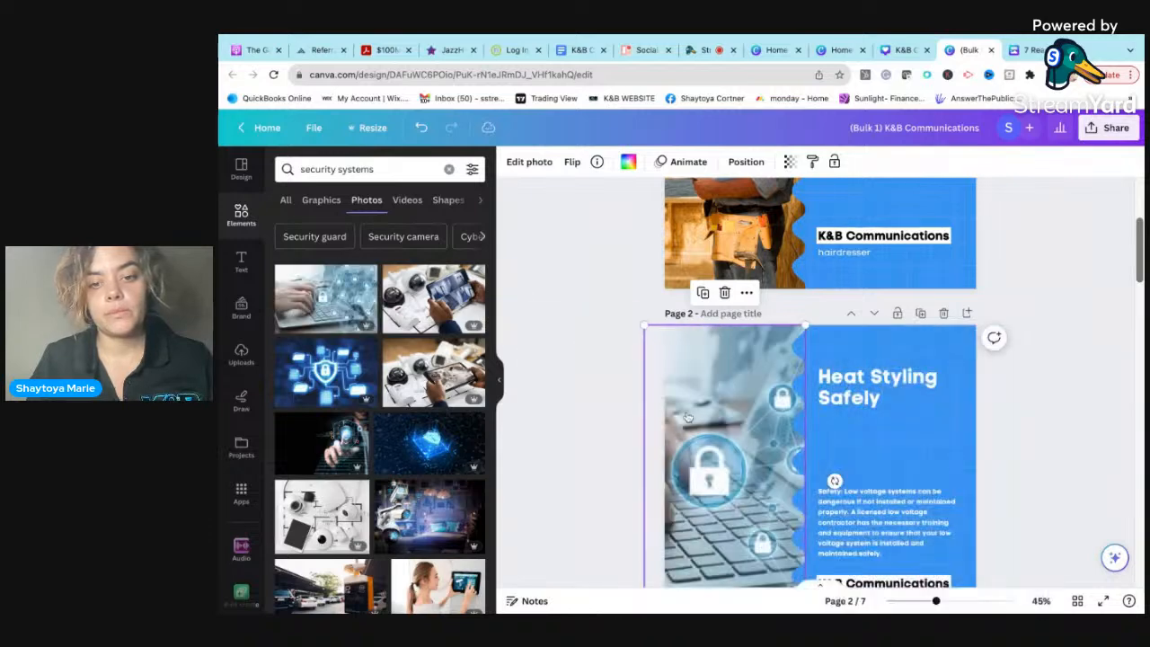
{"action": "left_click", "coordinate": [1048, 425]}
Step: Move page 2's body paragraph up, remove its leading "Safety:" and make "Safety:" the page's heading
{"action": "scroll", "coordinate": [1047, 426], "scroll_direction": "down", "scroll_amount": 3}
{"action": "left_click_drag", "start_coordinate": [896, 406], "coordinate": [896, 377]}
{"action": "left_click", "coordinate": [843, 313]}
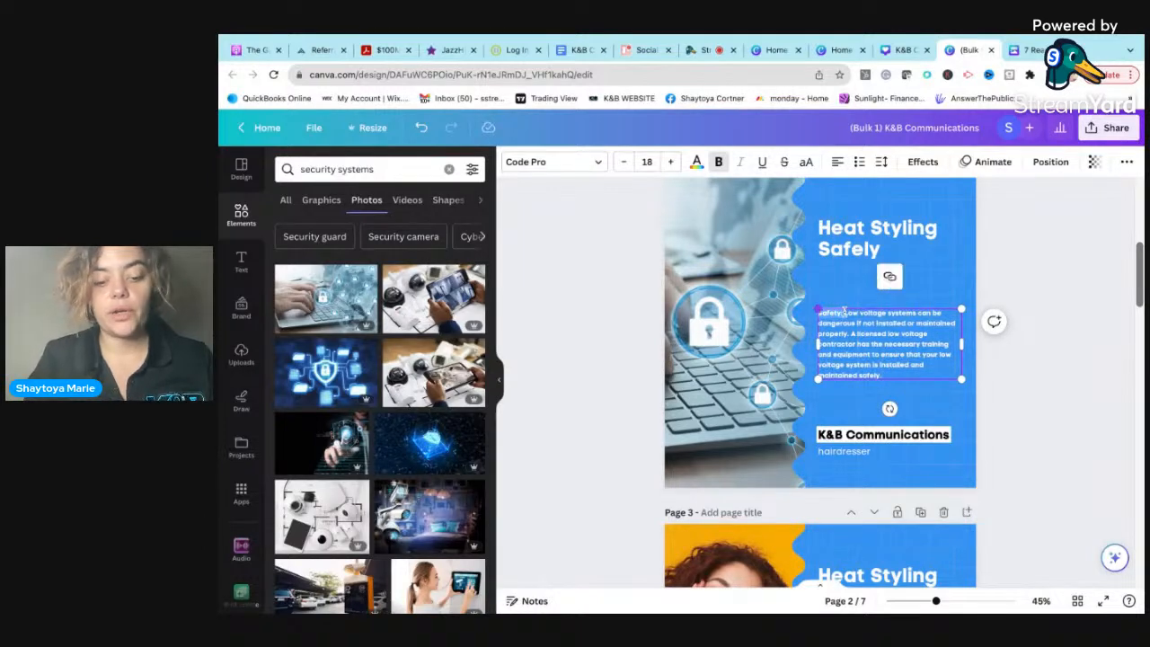
{"action": "key", "text": "BackSpace"}
{"action": "left_click", "coordinate": [856, 241]}
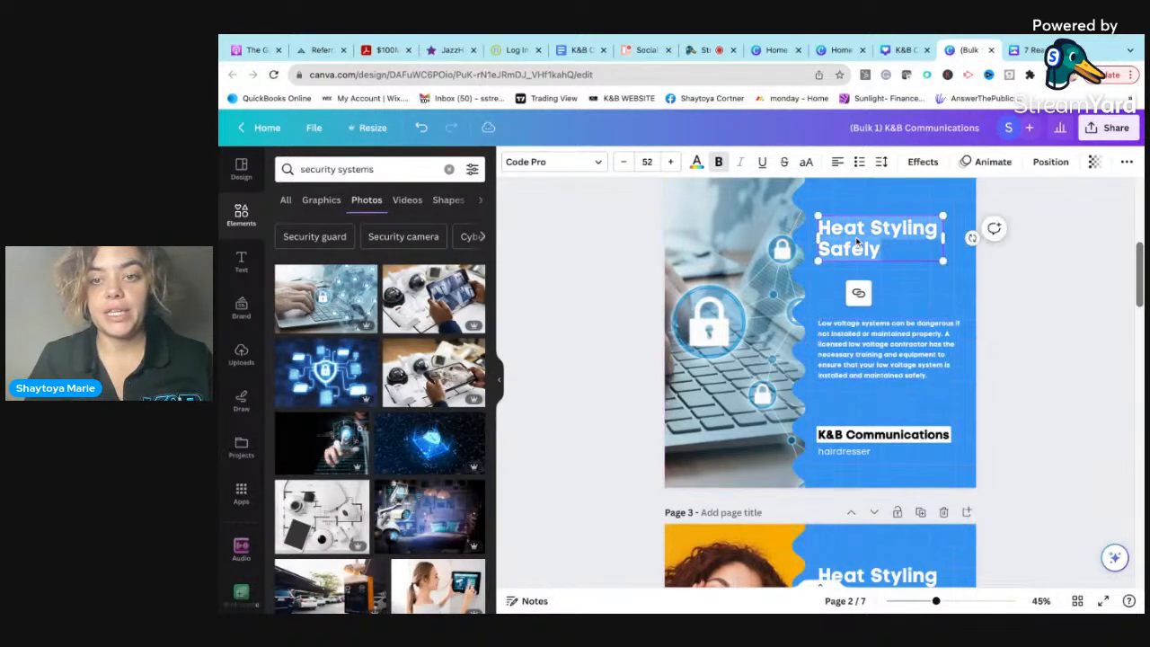
{"action": "left_click", "coordinate": [857, 240]}
{"action": "type", "text": "Safety:"}
Step: Search photos for "Safety", place the yellow "SAFETY FIRST" sign in page 2's picture frame and centre it in the crop
{"action": "scroll", "coordinate": [1075, 404], "scroll_direction": "down", "scroll_amount": 3}
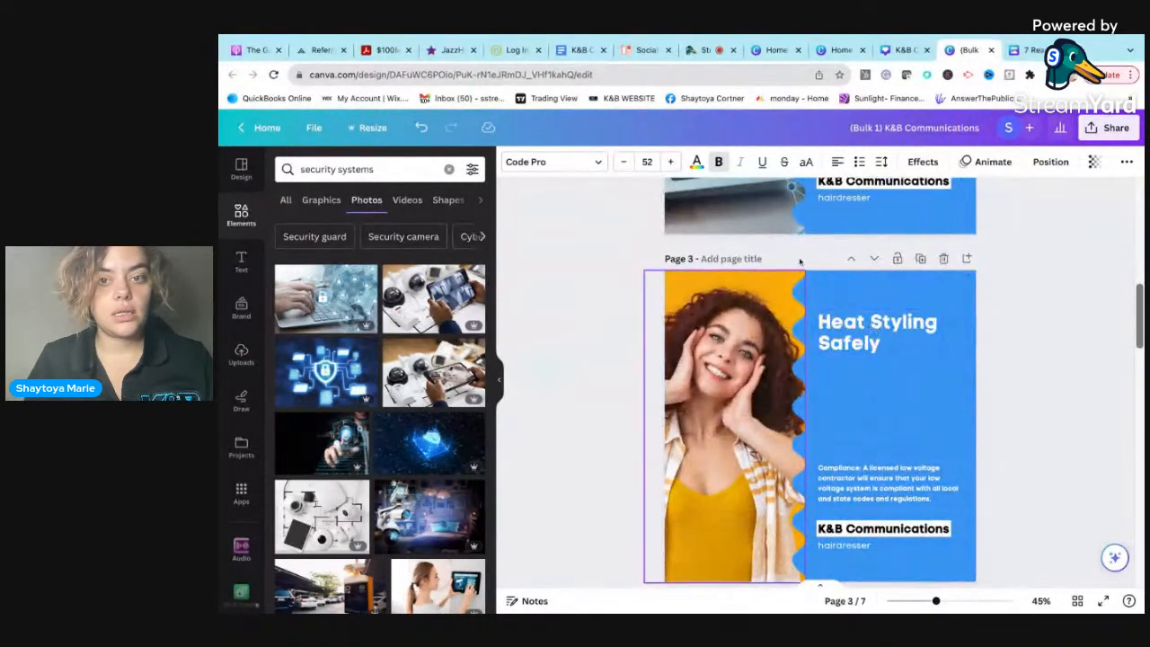
{"action": "scroll", "coordinate": [873, 328], "scroll_direction": "up", "scroll_amount": 3}
{"action": "left_click", "coordinate": [293, 170]}
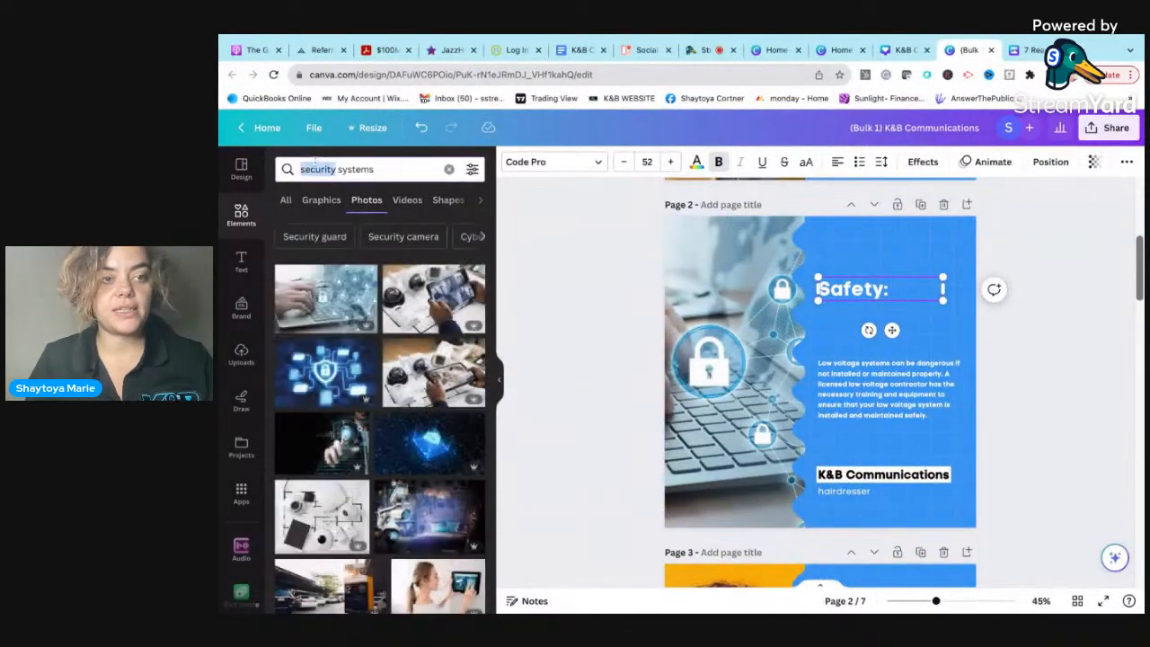
{"action": "type", "text": "Safety"}
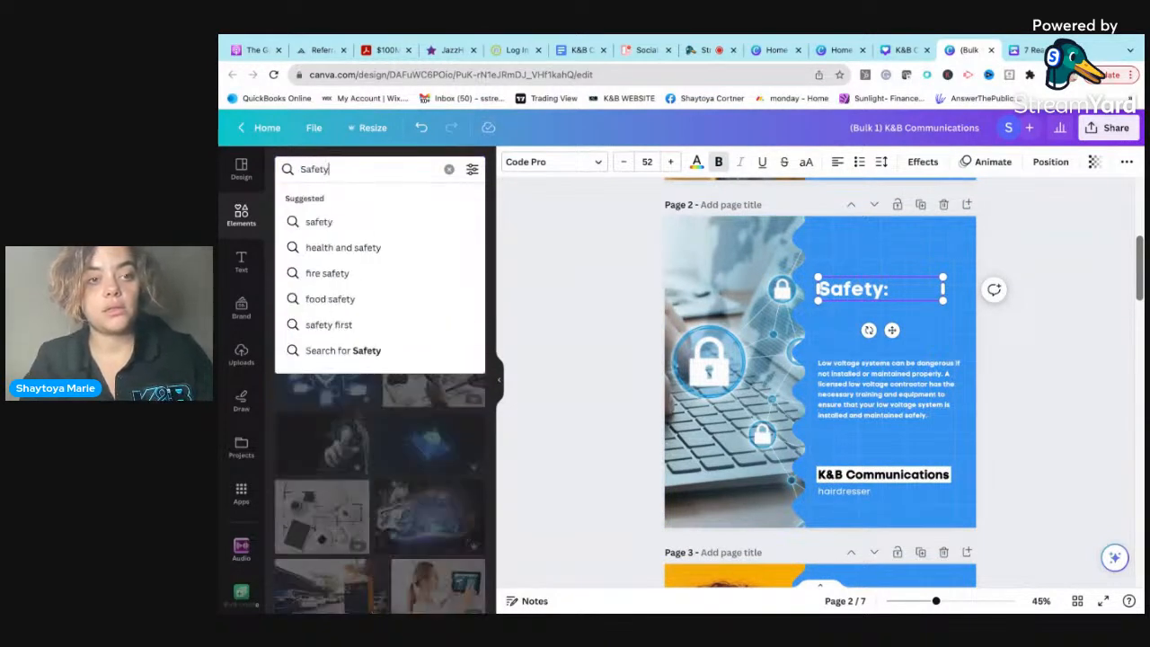
{"action": "key", "text": "Return"}
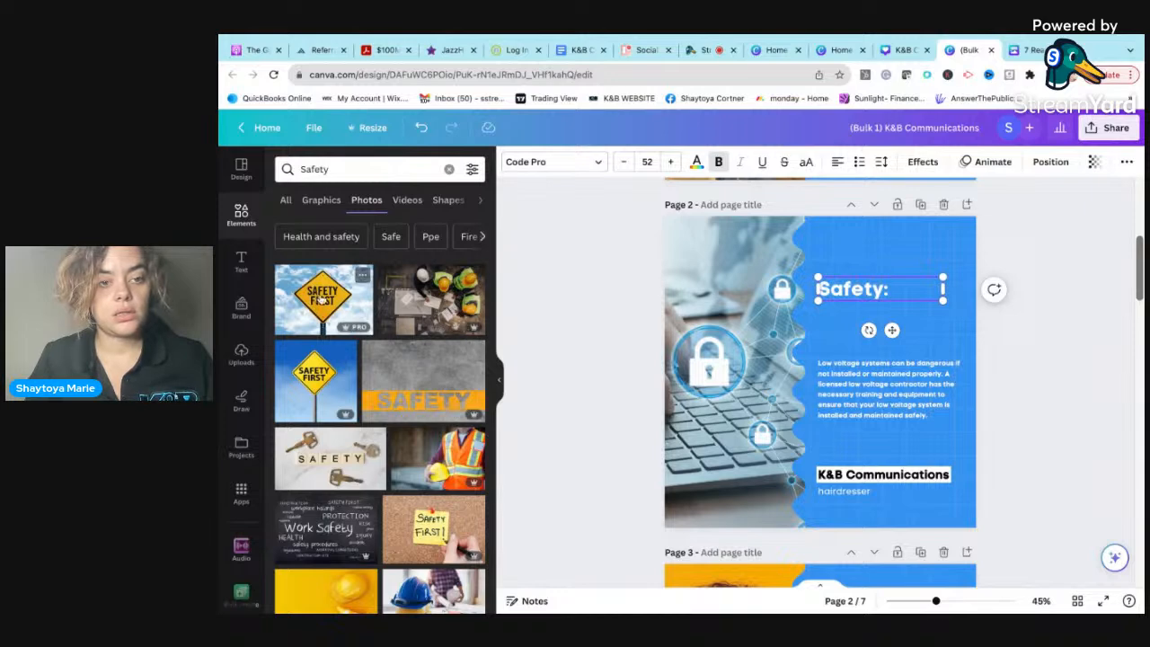
{"action": "left_click_drag", "start_coordinate": [329, 299], "coordinate": [690, 322]}
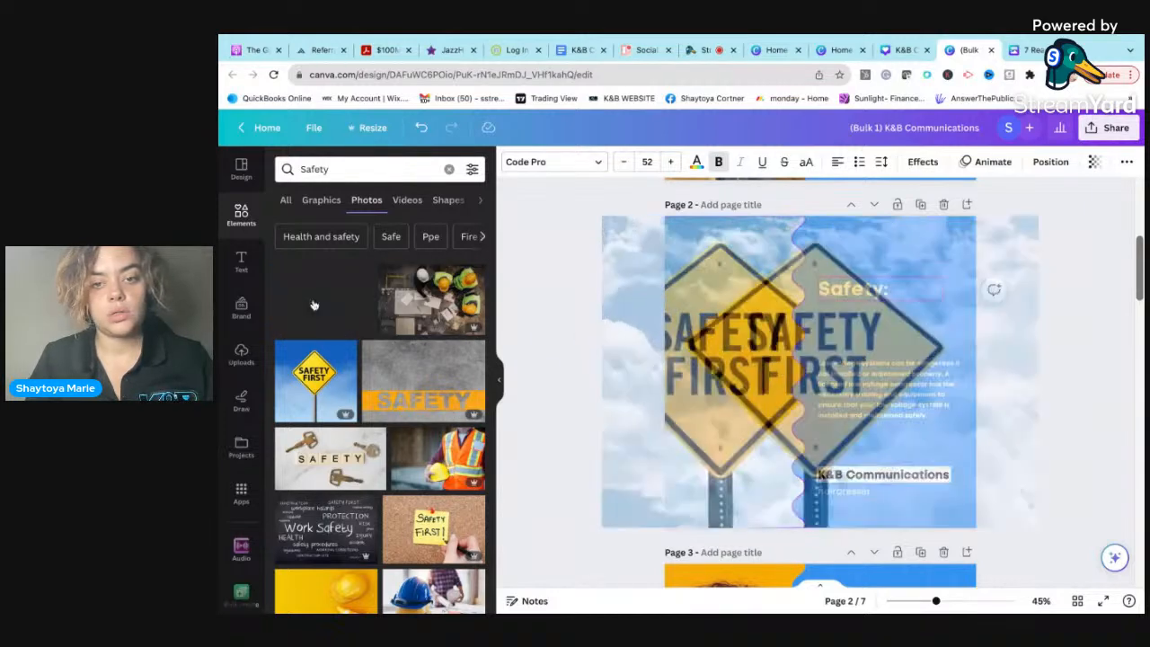
{"action": "double_click", "coordinate": [692, 323]}
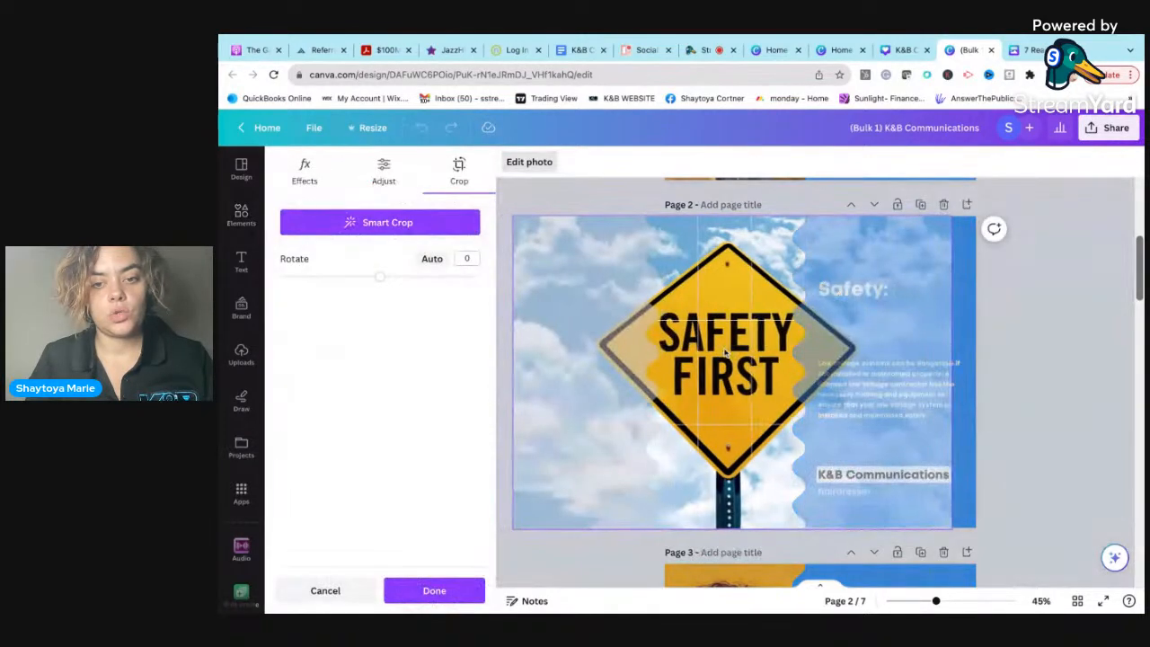
{"action": "left_click_drag", "start_coordinate": [725, 353], "coordinate": [721, 353]}
{"action": "left_click", "coordinate": [1049, 359]}
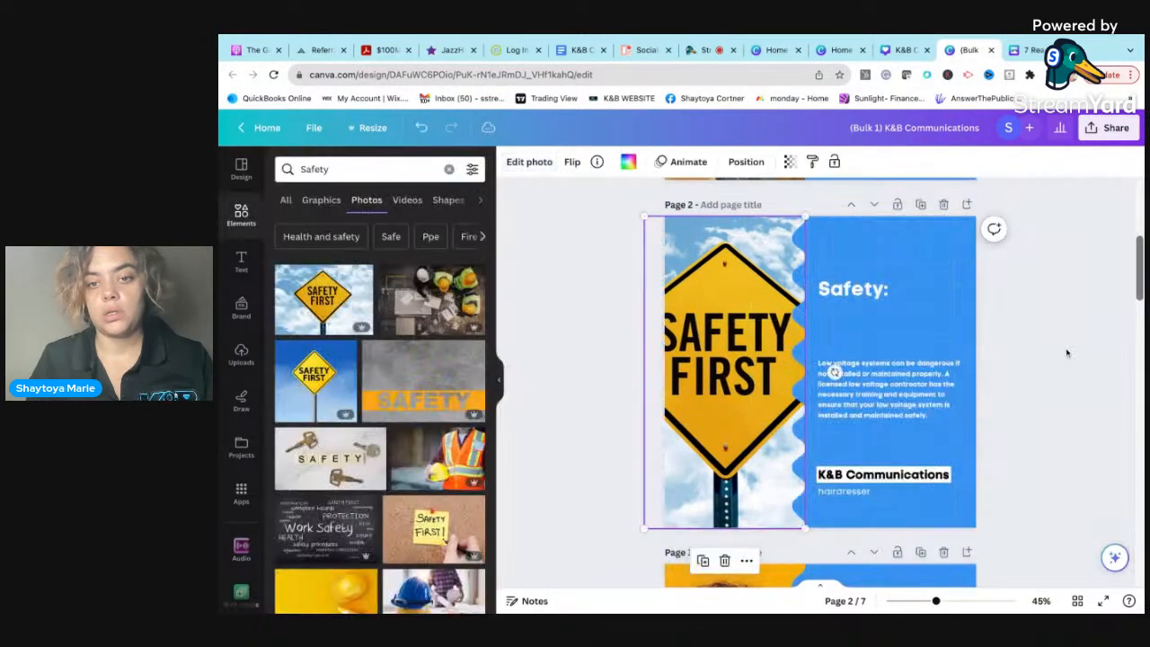
Step: Nudge the crop of page 2's yellow "SAFETY FIRST" sign slightly to the right
{"action": "double_click", "coordinate": [714, 362]}
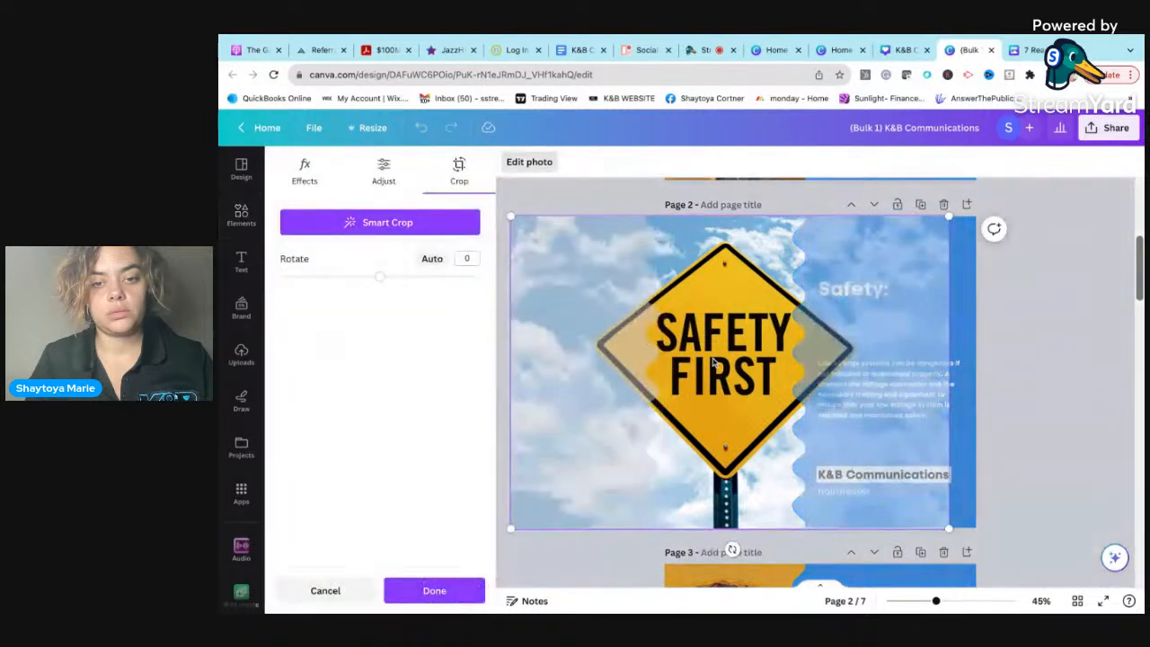
{"action": "left_click_drag", "start_coordinate": [714, 362], "coordinate": [709, 362]}
{"action": "left_click", "coordinate": [1050, 311]}
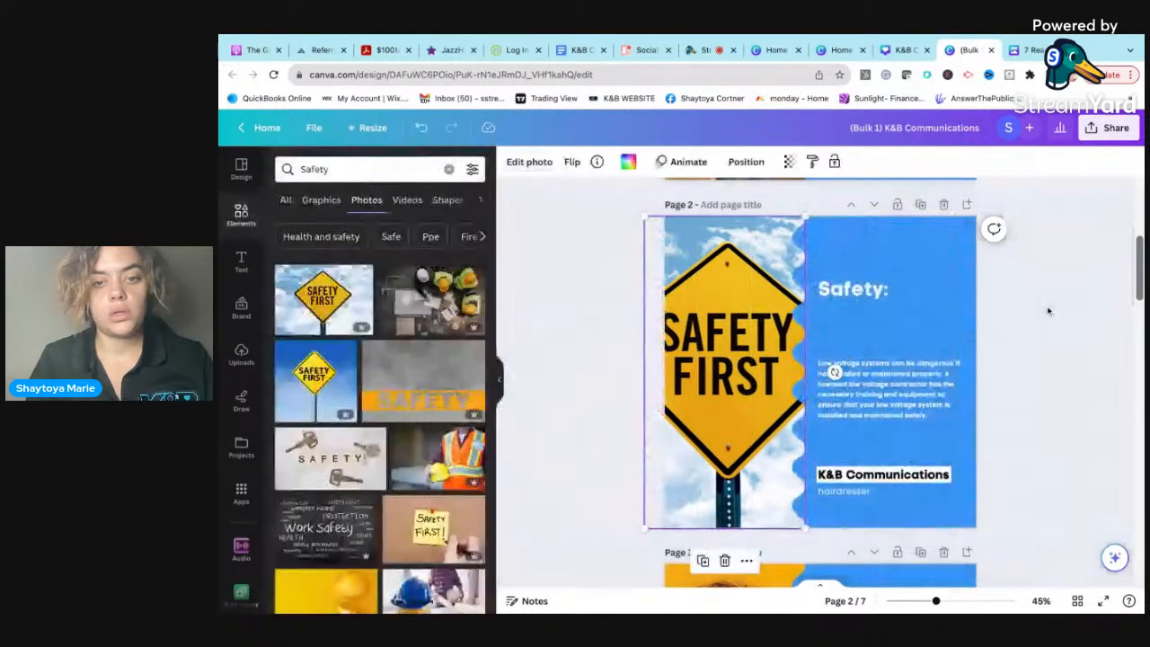
Step: Replace page 2's picture with the pinned yellow "SAFETY FIRST!" note and shift its crop to show the full wording
{"action": "scroll", "coordinate": [410, 428], "scroll_direction": "down", "scroll_amount": 3}
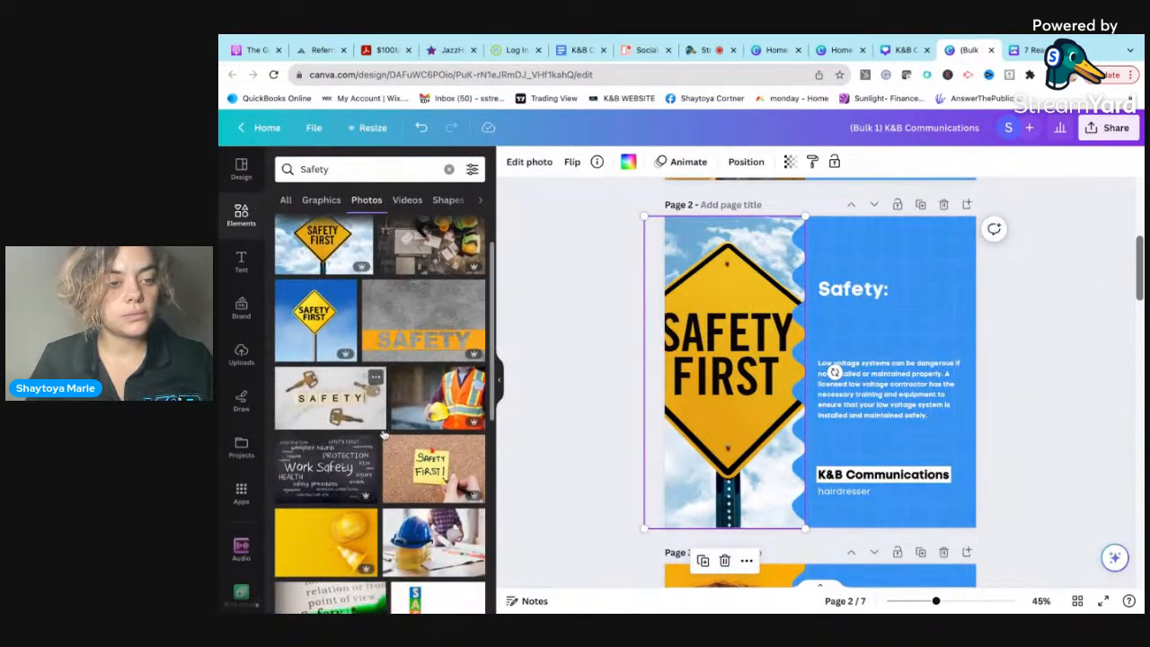
{"action": "left_click", "coordinate": [410, 409]}
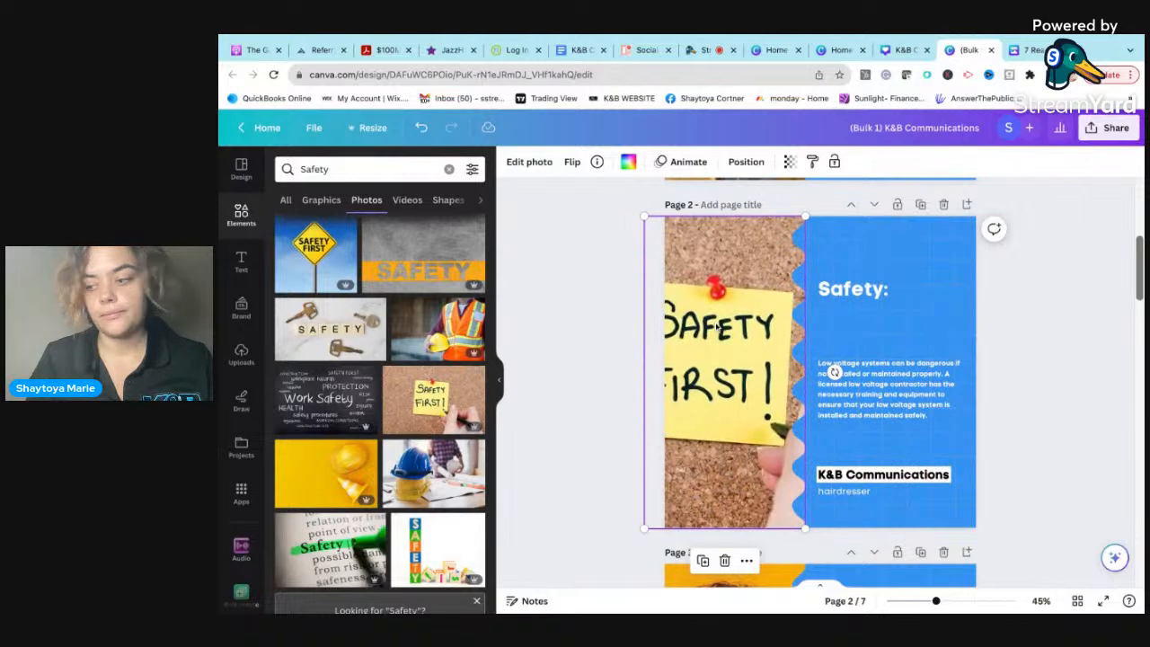
{"action": "double_click", "coordinate": [718, 328]}
{"action": "left_click_drag", "start_coordinate": [716, 325], "coordinate": [797, 321]}
{"action": "left_click", "coordinate": [1067, 297]}
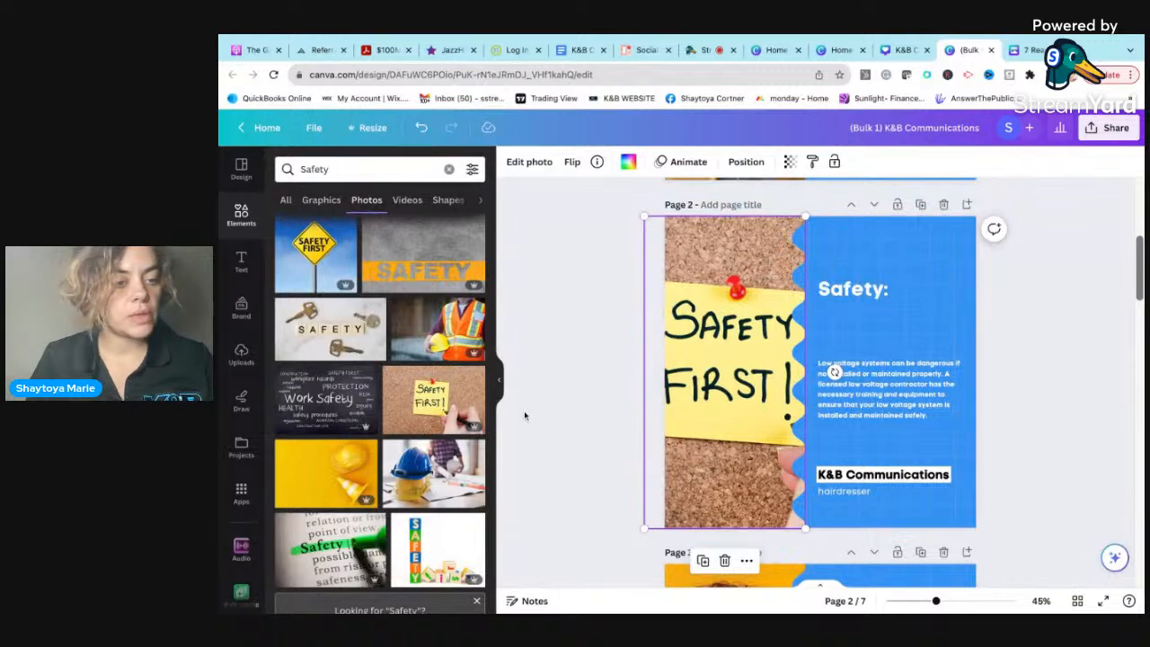
Step: Replace page 2's picture with the photo of stacked blue and yellow hard hats, centring the hats in the crop
{"action": "left_click_drag", "start_coordinate": [416, 483], "coordinate": [678, 279]}
{"action": "double_click", "coordinate": [720, 299]}
{"action": "left_click_drag", "start_coordinate": [757, 292], "coordinate": [855, 282]}
{"action": "left_click", "coordinate": [1085, 282]}
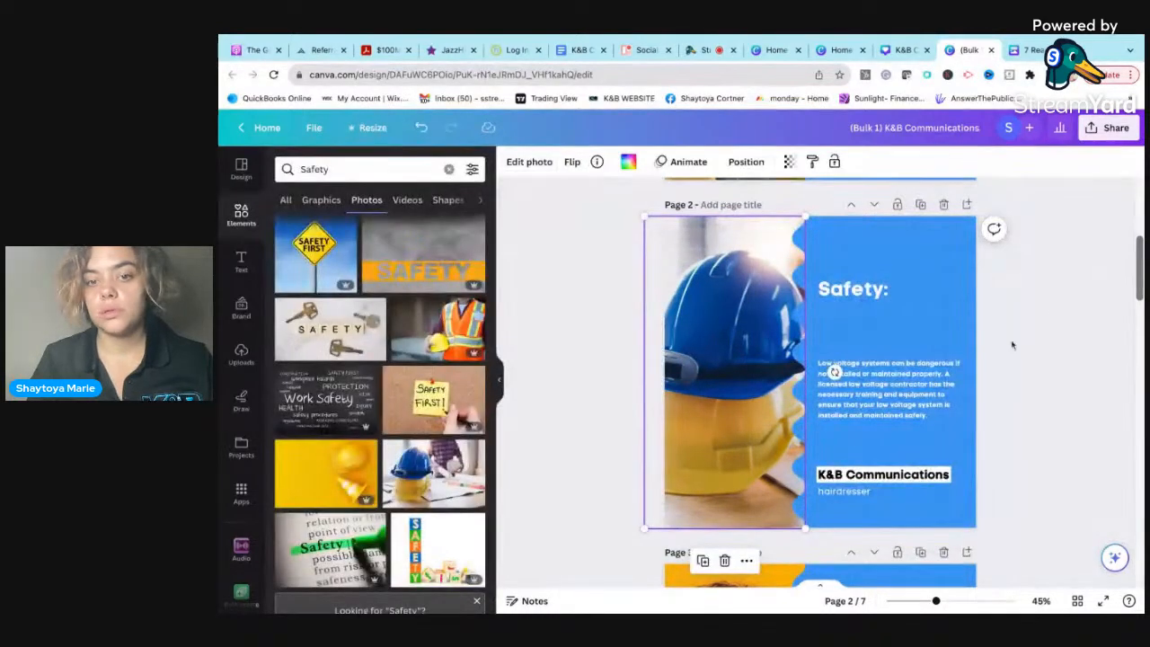
{"action": "scroll", "coordinate": [992, 393], "scroll_direction": "down", "scroll_amount": 1}
{"action": "scroll", "coordinate": [970, 342], "scroll_direction": "up", "scroll_amount": 1}
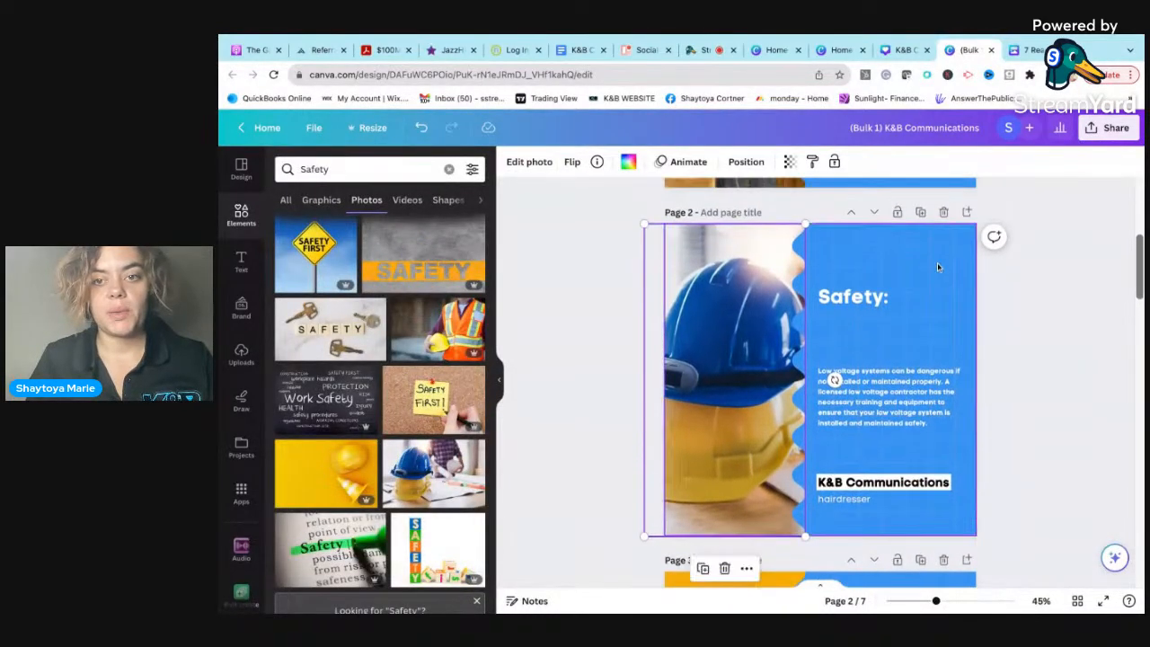
Step: Delete the "hairdresser" line beneath K&B Communications on page 2
{"action": "left_click", "coordinate": [914, 251]}
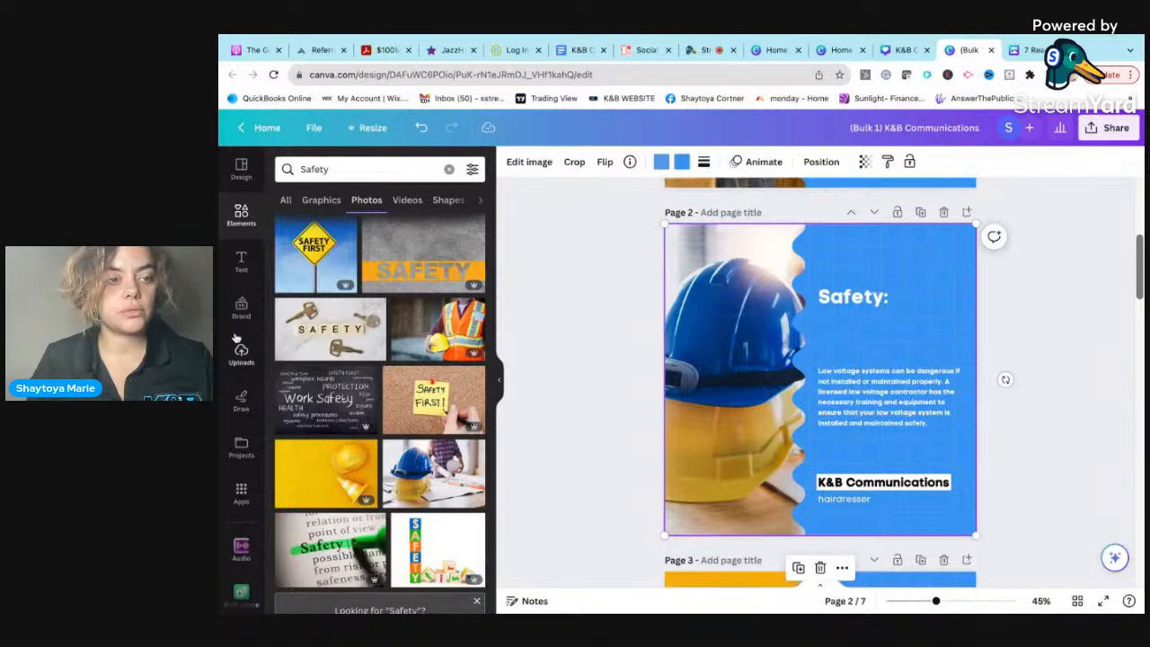
{"action": "double_click", "coordinate": [349, 169]}
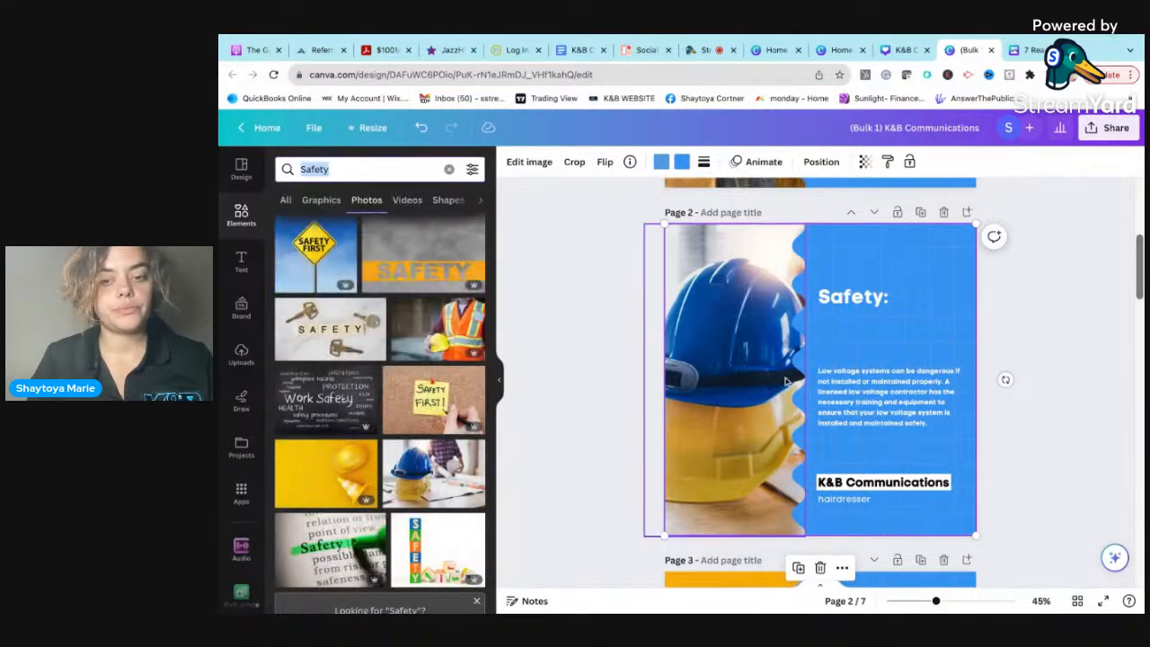
{"action": "left_click", "coordinate": [844, 500]}
{"action": "key", "text": "Delete"}
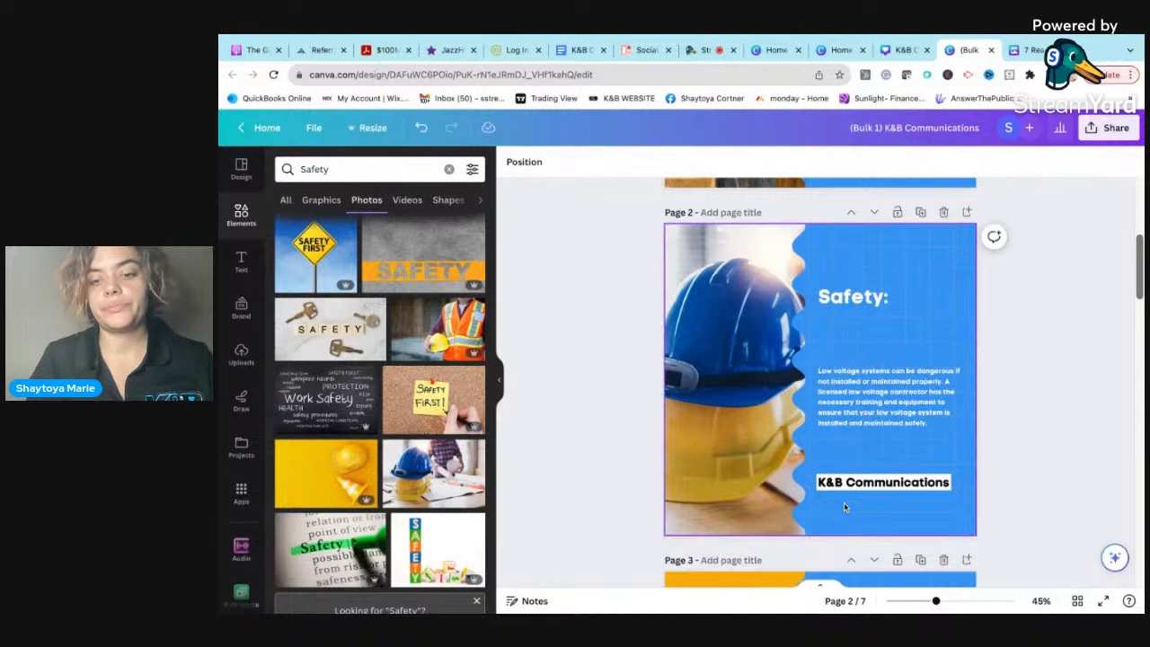
Step: Replace page 1's "hairdresser" line with "Low Voltage Contractor" and widen its text box to fit on one line
{"action": "scroll", "coordinate": [948, 282], "scroll_direction": "up", "scroll_amount": 4}
{"action": "double_click", "coordinate": [831, 338]}
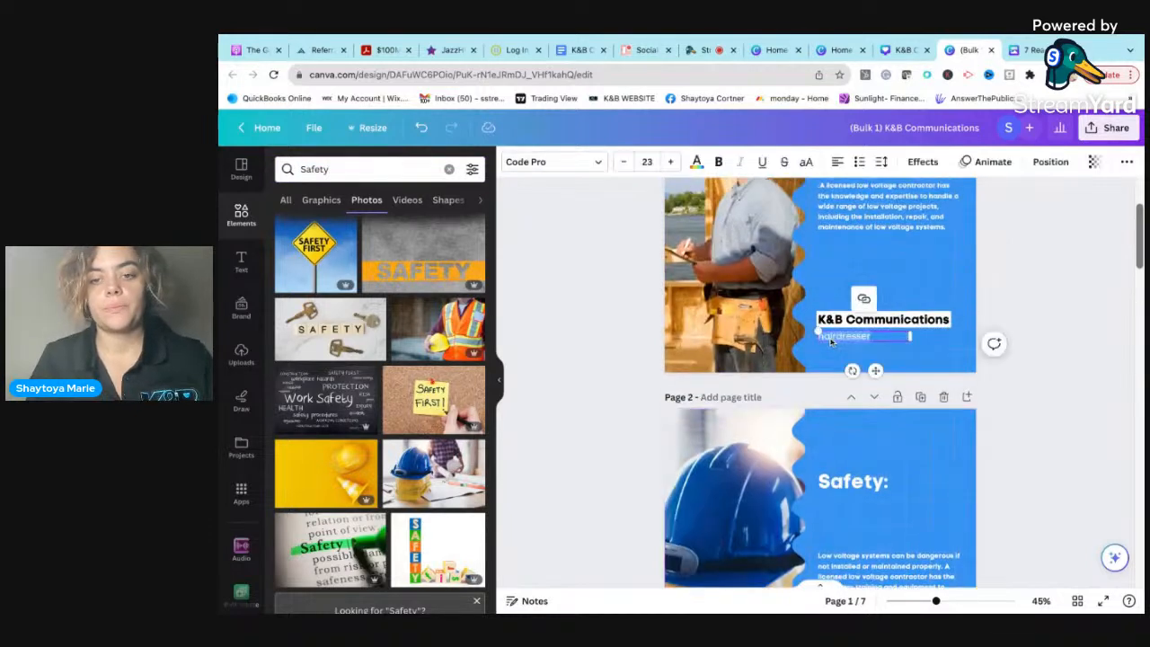
{"action": "key", "text": "BackSpace"}
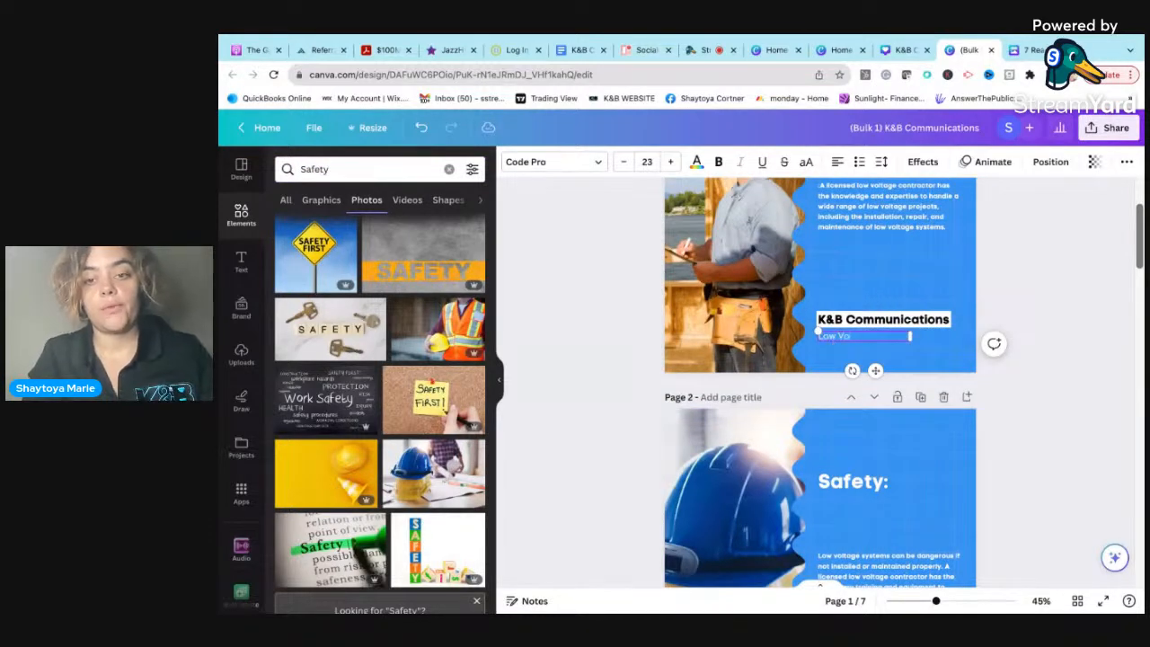
{"action": "type", "text": "Low Voltage Control"}
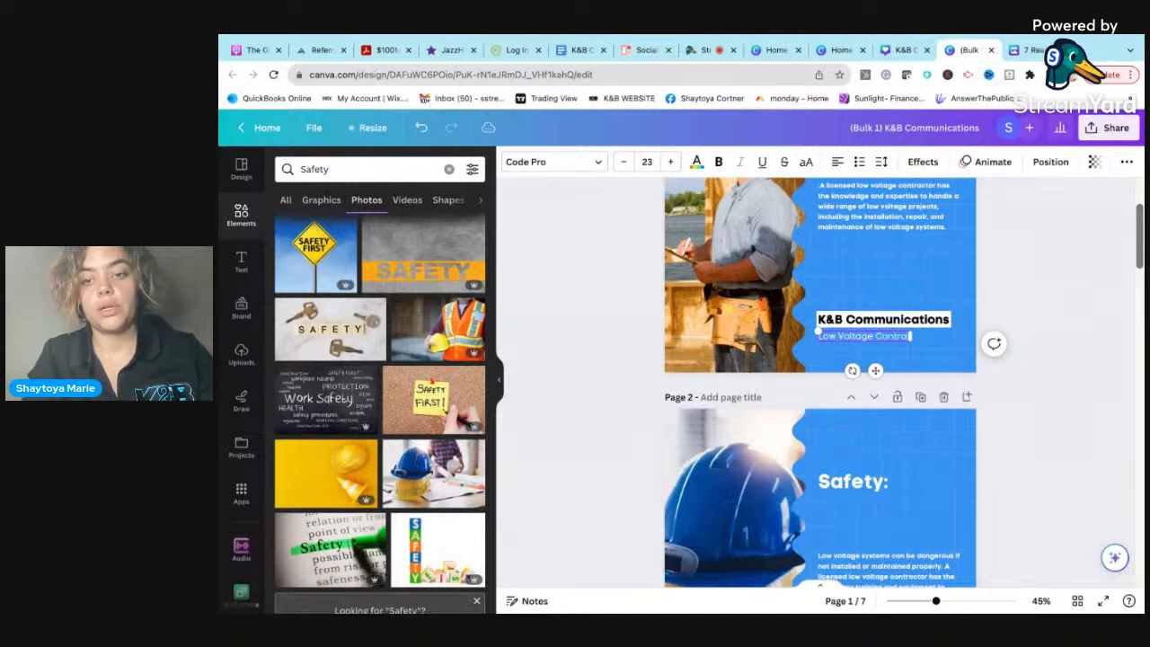
{"action": "type", "text": "ractor"}
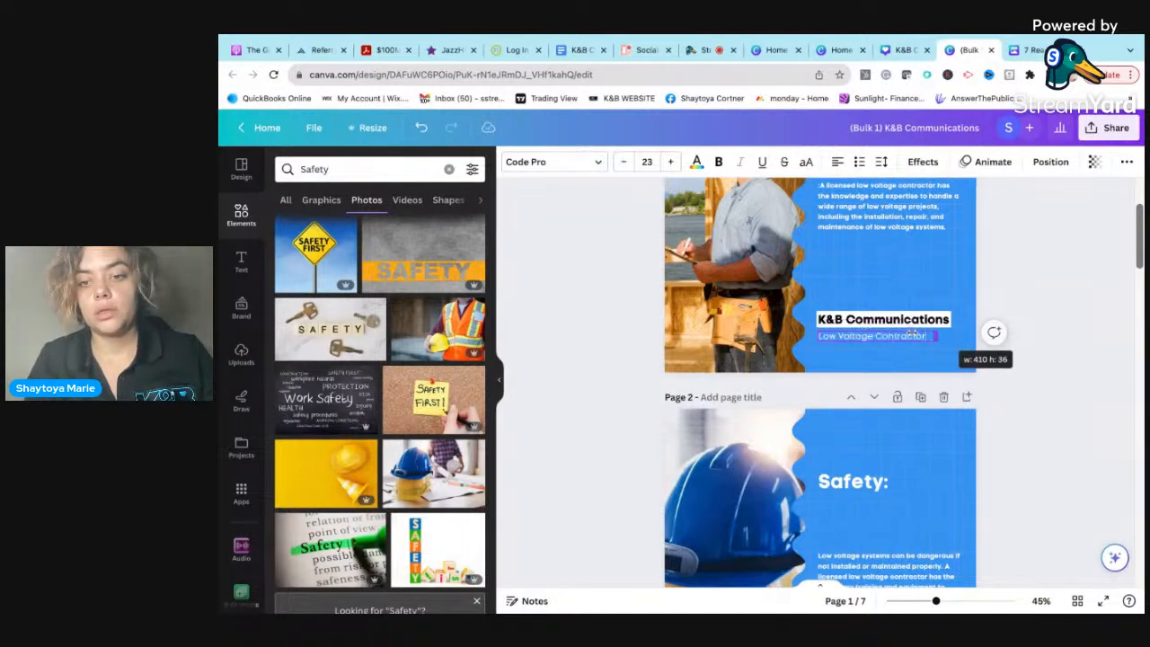
{"action": "left_click", "coordinate": [1004, 314]}
Step: Clean up the start of page 1's body paragraph so it begins with "A licensed"
{"action": "scroll", "coordinate": [1016, 302], "scroll_direction": "up", "scroll_amount": 3}
{"action": "scroll", "coordinate": [1016, 303], "scroll_direction": "down", "scroll_amount": 2}
{"action": "left_click", "coordinate": [822, 271]}
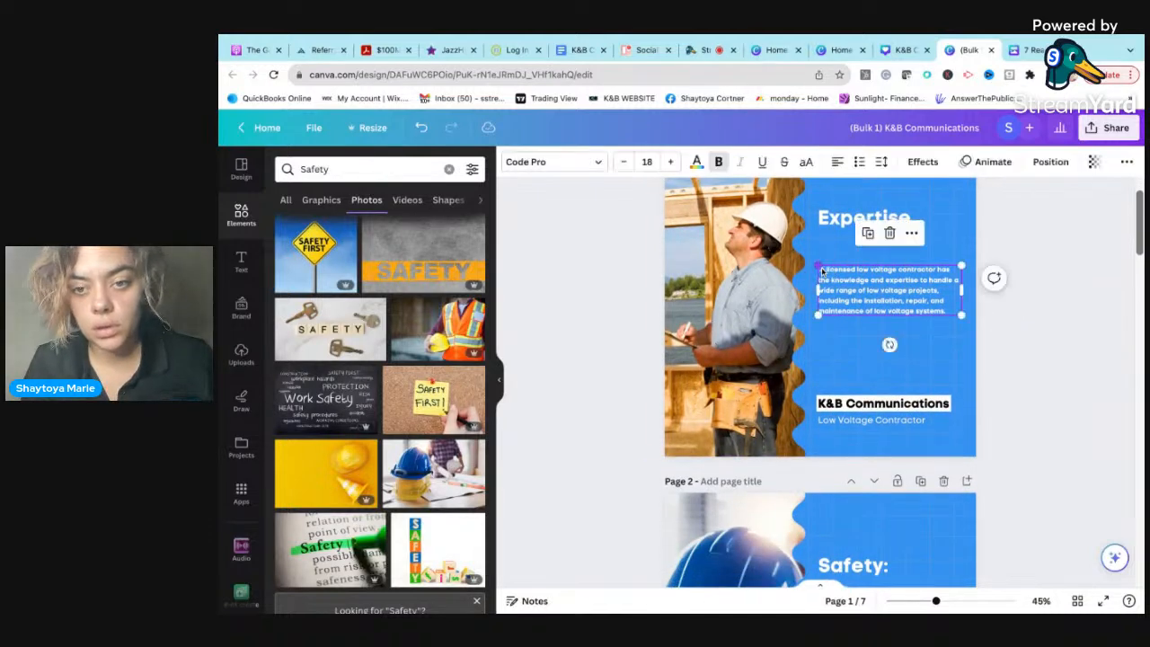
{"action": "left_click", "coordinate": [828, 272]}
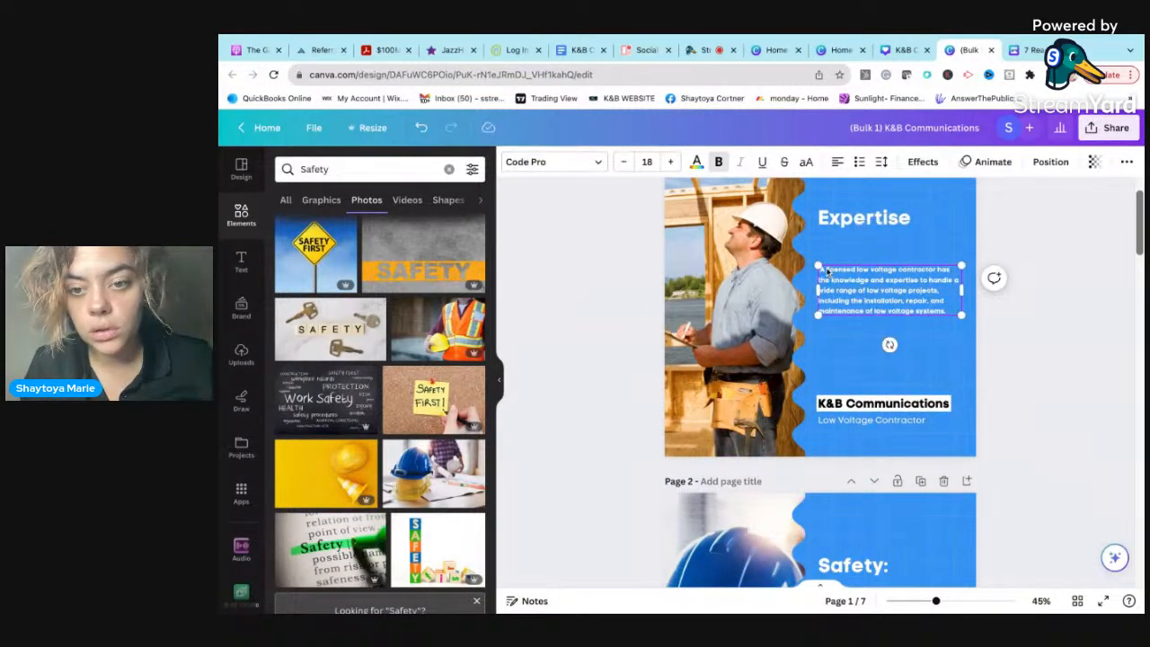
{"action": "type", "text": "A l"}
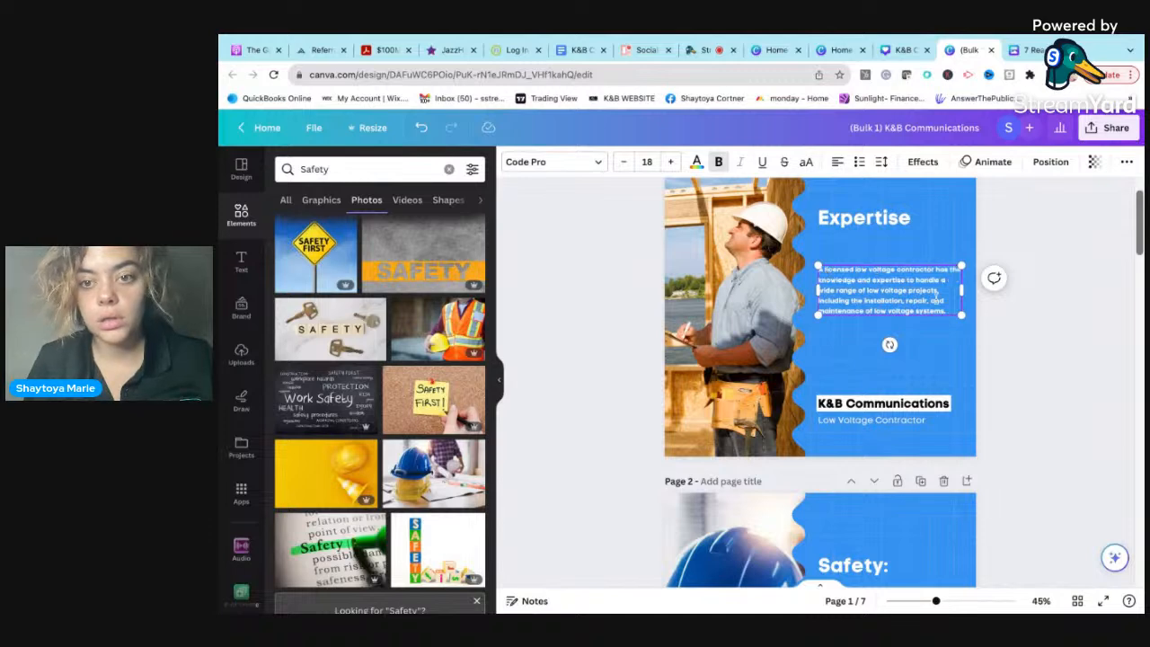
{"action": "left_click", "coordinate": [1020, 352]}
Step: Move page 3's body paragraph up, remove its leading "Compliance:" and make "Compliance:" the page's heading
{"action": "scroll", "coordinate": [1021, 352], "scroll_direction": "down", "scroll_amount": 5}
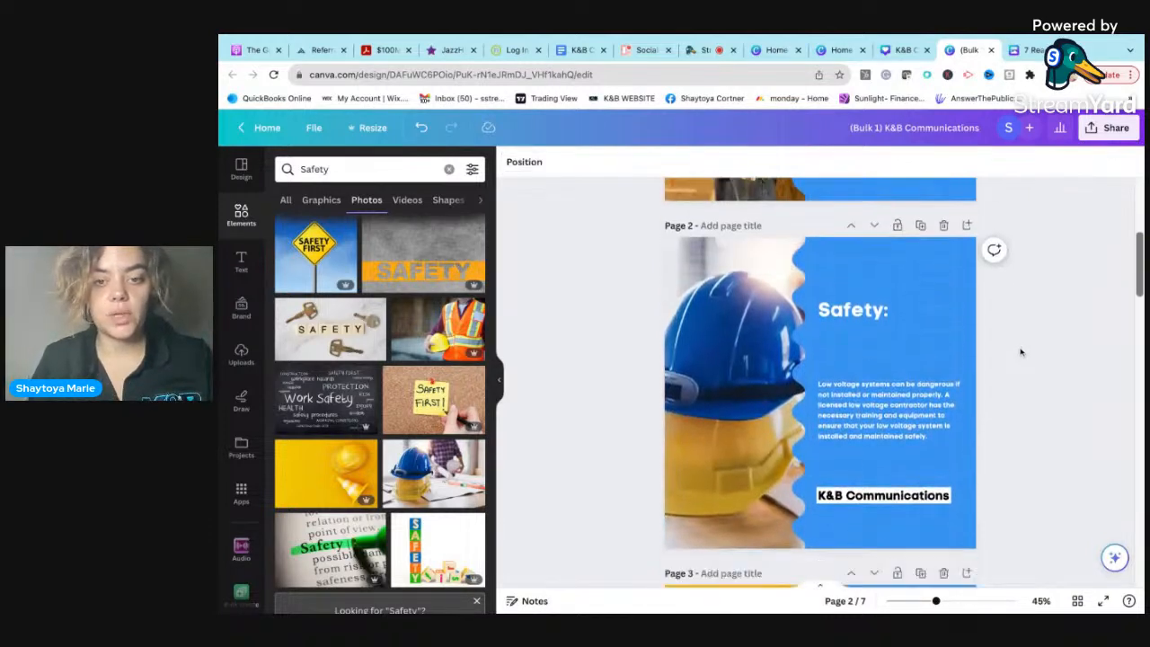
{"action": "scroll", "coordinate": [885, 456], "scroll_direction": "down", "scroll_amount": 2}
{"action": "left_click_drag", "start_coordinate": [884, 462], "coordinate": [885, 416]}
{"action": "double_click", "coordinate": [855, 390]}
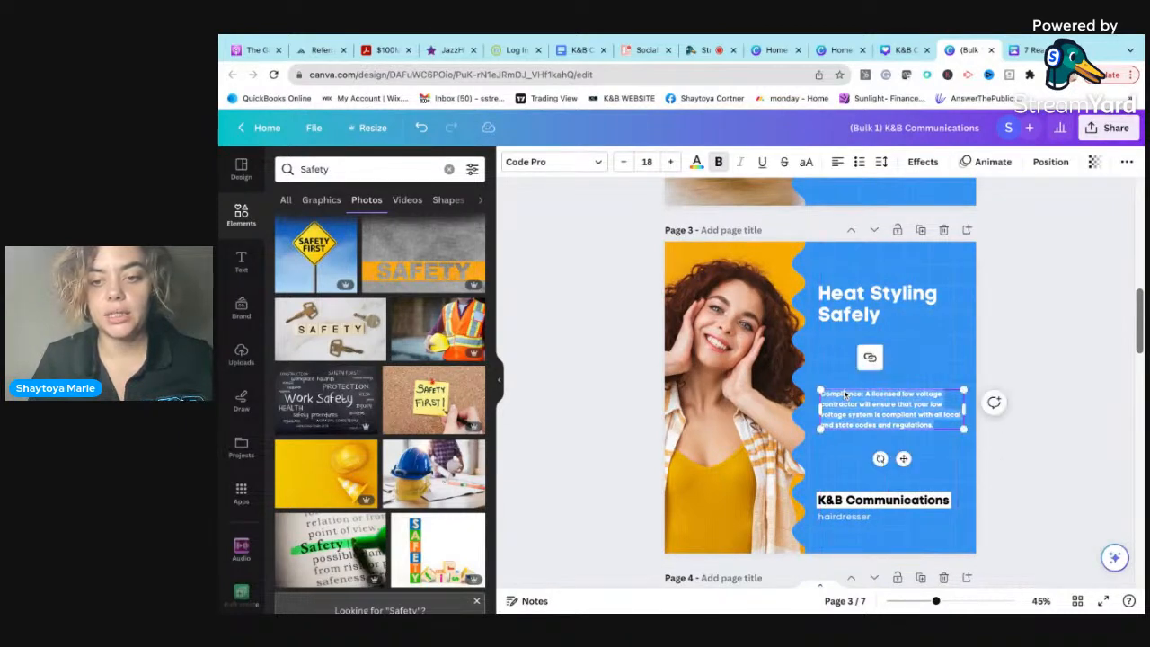
{"action": "left_click", "coordinate": [865, 393]}
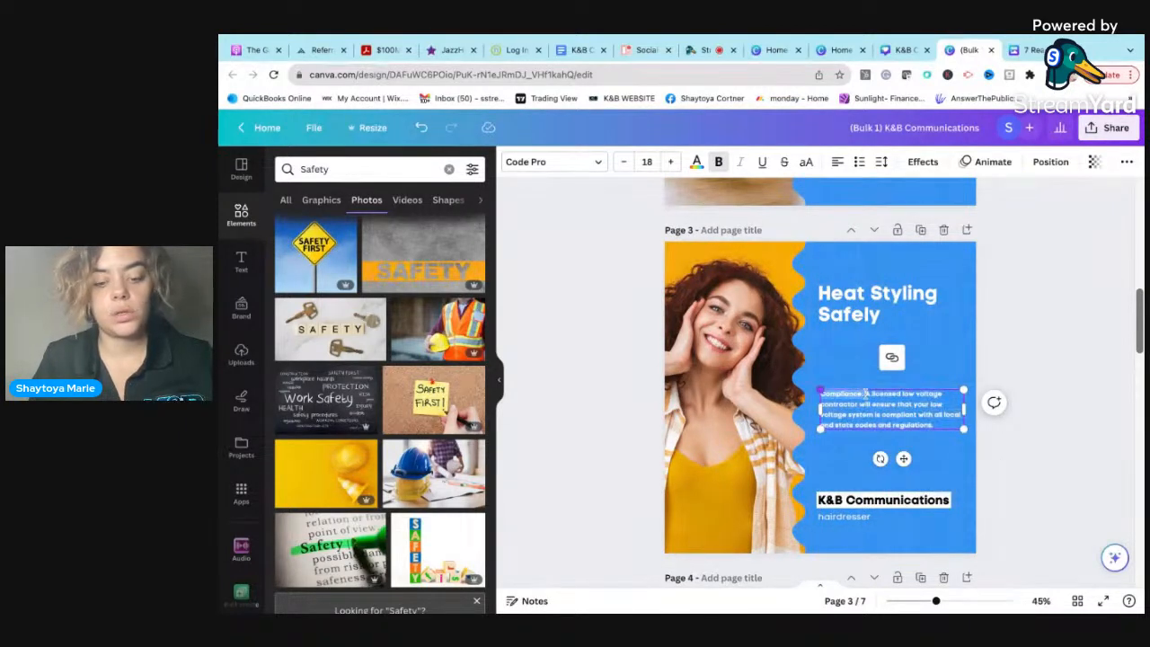
{"action": "key", "text": "BackSpace"}
{"action": "left_click", "coordinate": [873, 293]}
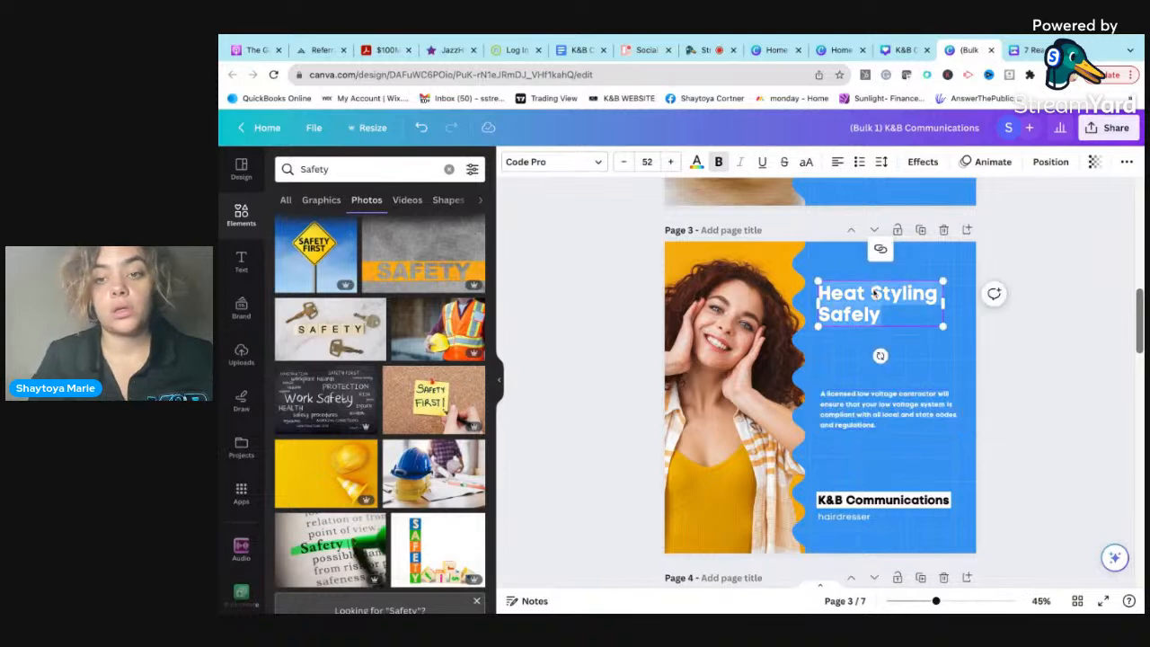
{"action": "type", "text": "Compliance:"}
Step: Search photos for "Compliance:" and remove the photo of the woman from page 3's picture frame
{"action": "double_click", "coordinate": [315, 169]}
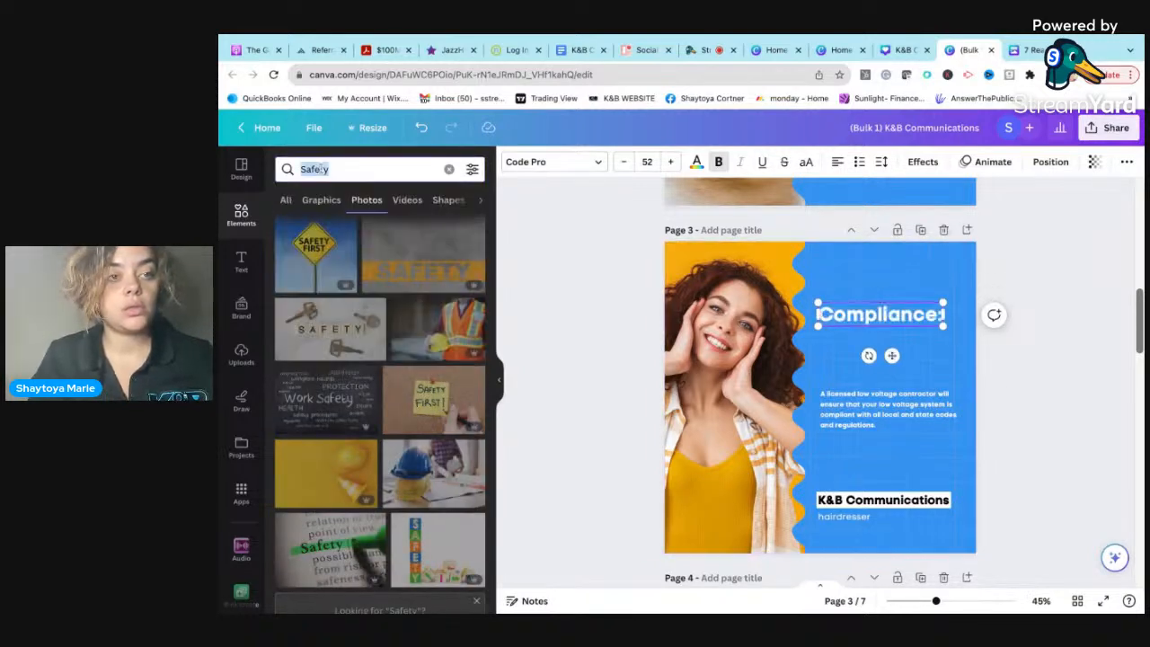
{"action": "type", "text": "Compliance:"}
{"action": "key", "text": "Return"}
{"action": "left_click", "coordinate": [688, 331]}
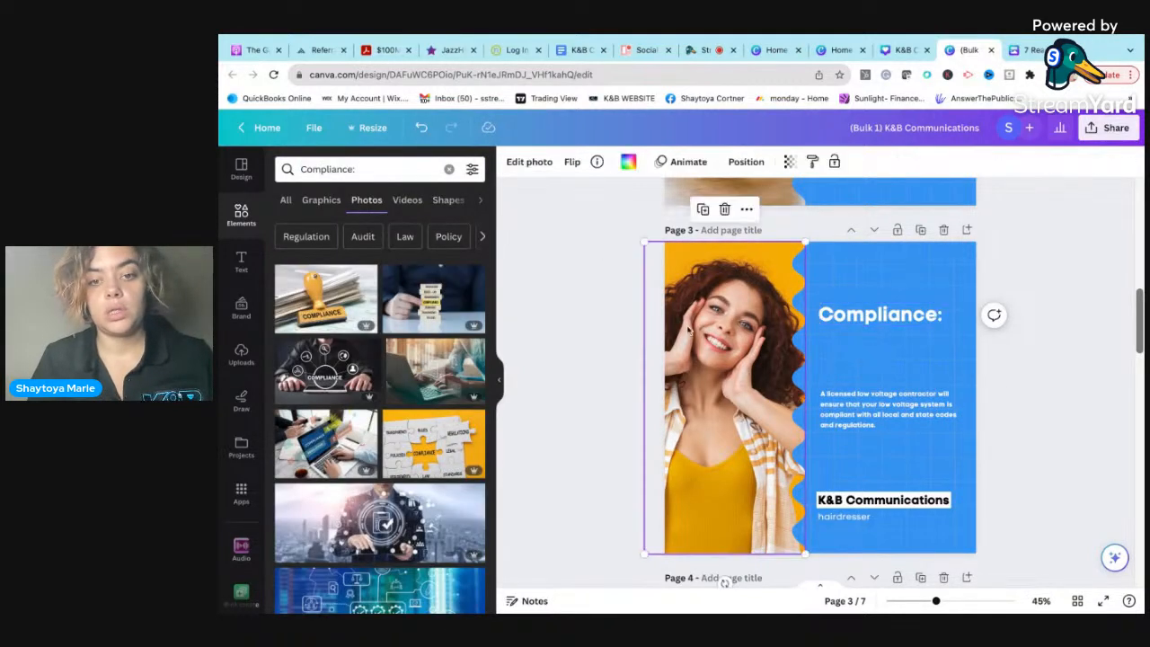
{"action": "key", "text": "Delete"}
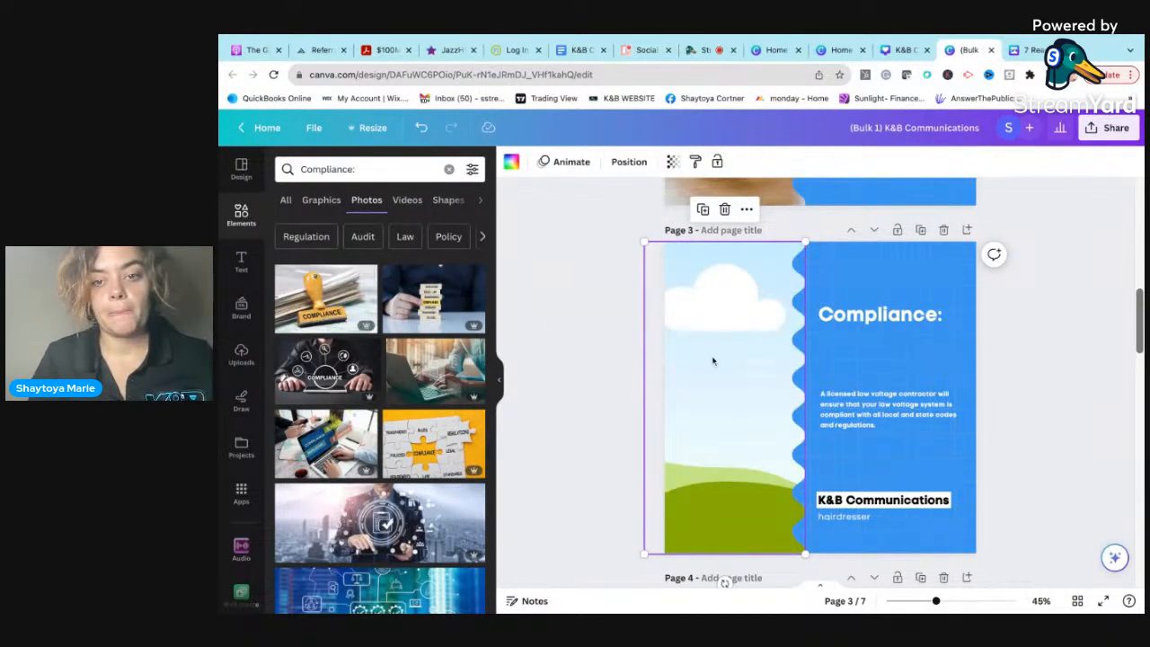
Step: Try deleting page 3's empty frame and adding the "COMPLIANCE" magnifying-glass photo as a loose image, and undo both changes
{"action": "key", "text": "Delete"}
{"action": "scroll", "coordinate": [452, 371], "scroll_direction": "down", "scroll_amount": 3}
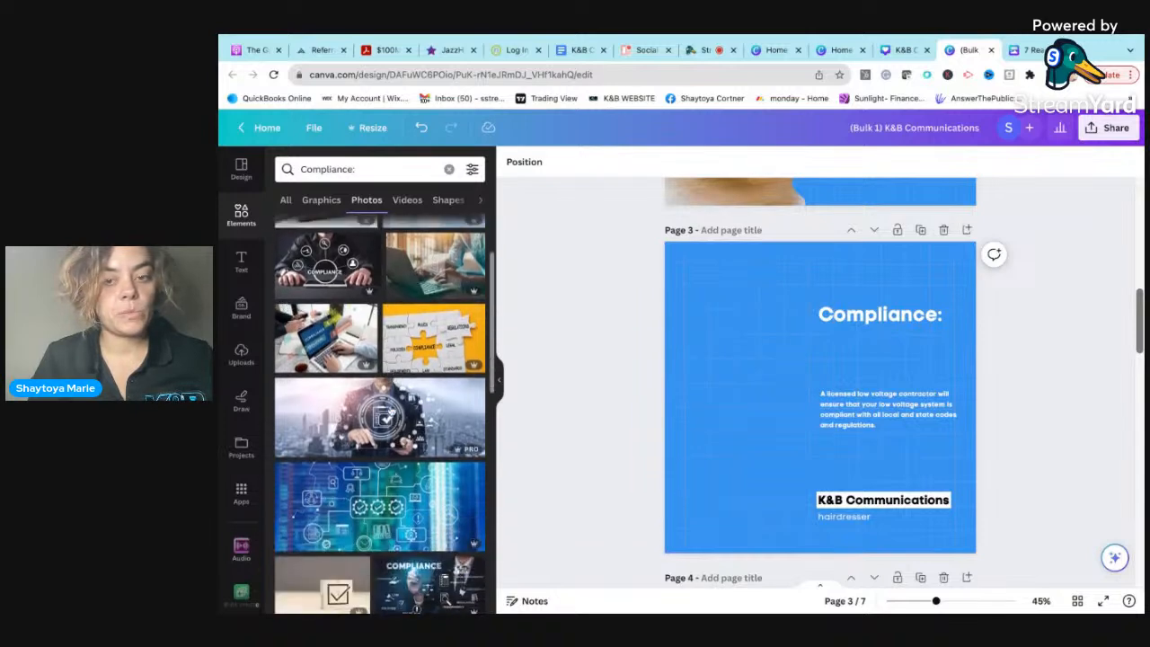
{"action": "scroll", "coordinate": [391, 411], "scroll_direction": "down", "scroll_amount": 10}
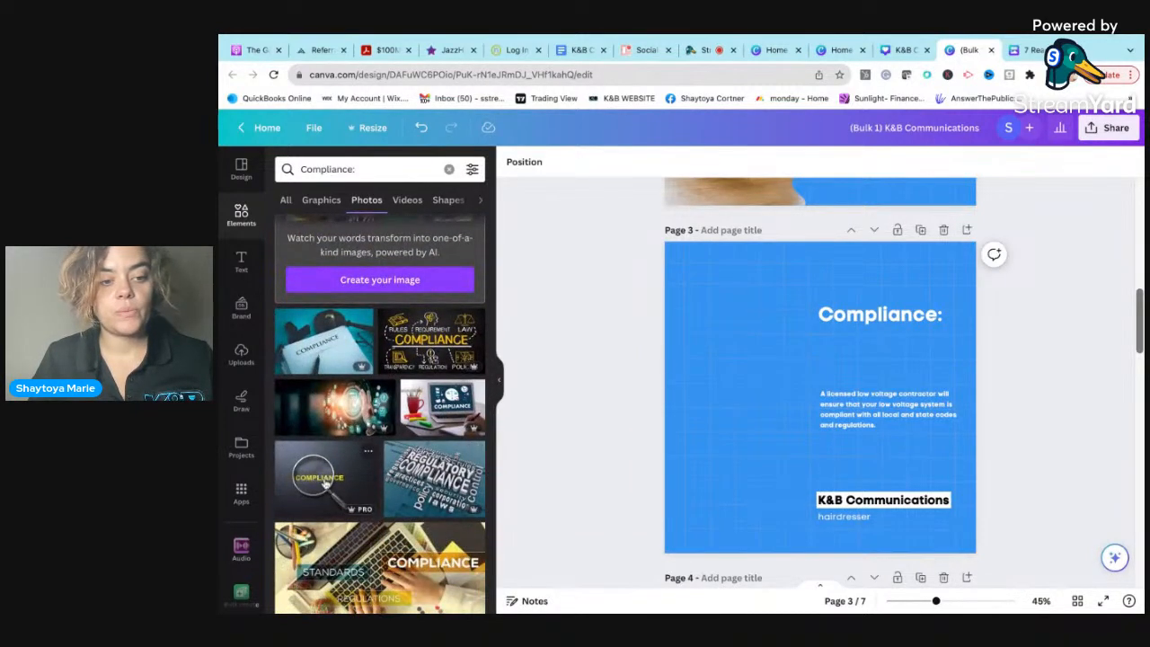
{"action": "left_click", "coordinate": [325, 483]}
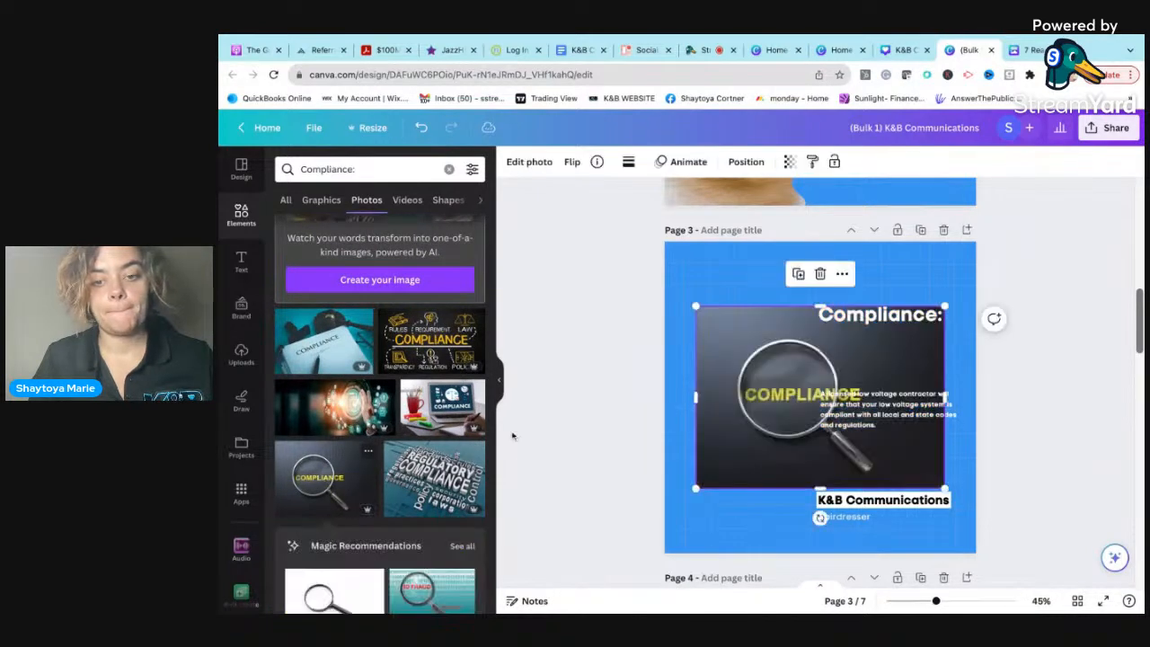
{"action": "left_click", "coordinate": [421, 129]}
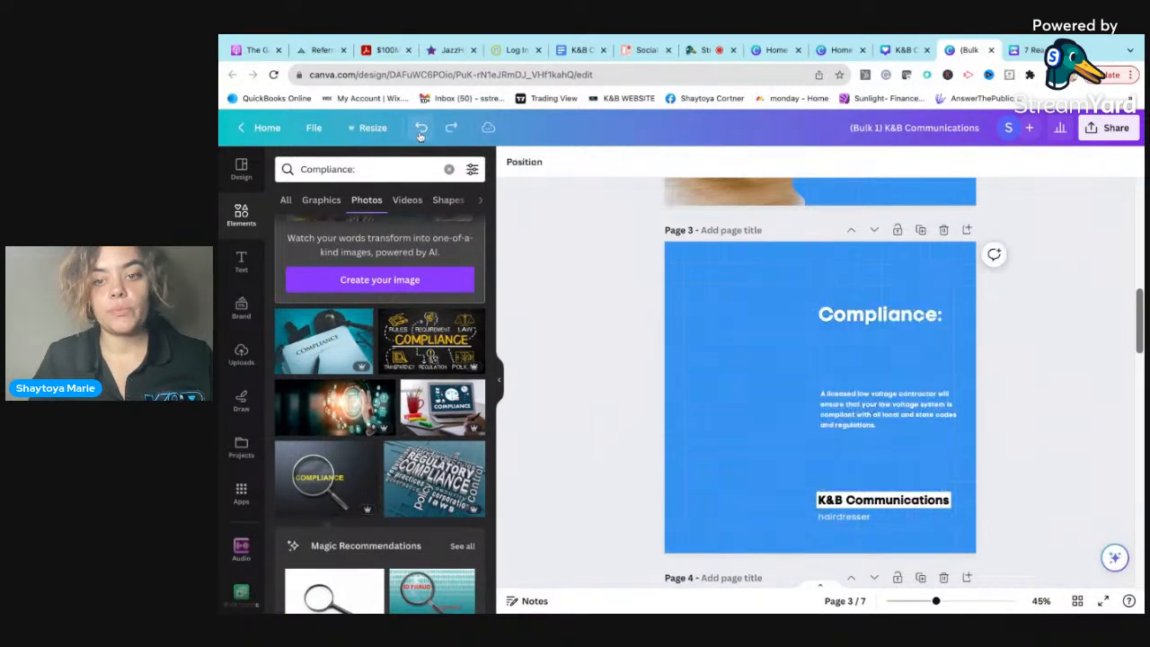
{"action": "left_click", "coordinate": [420, 128]}
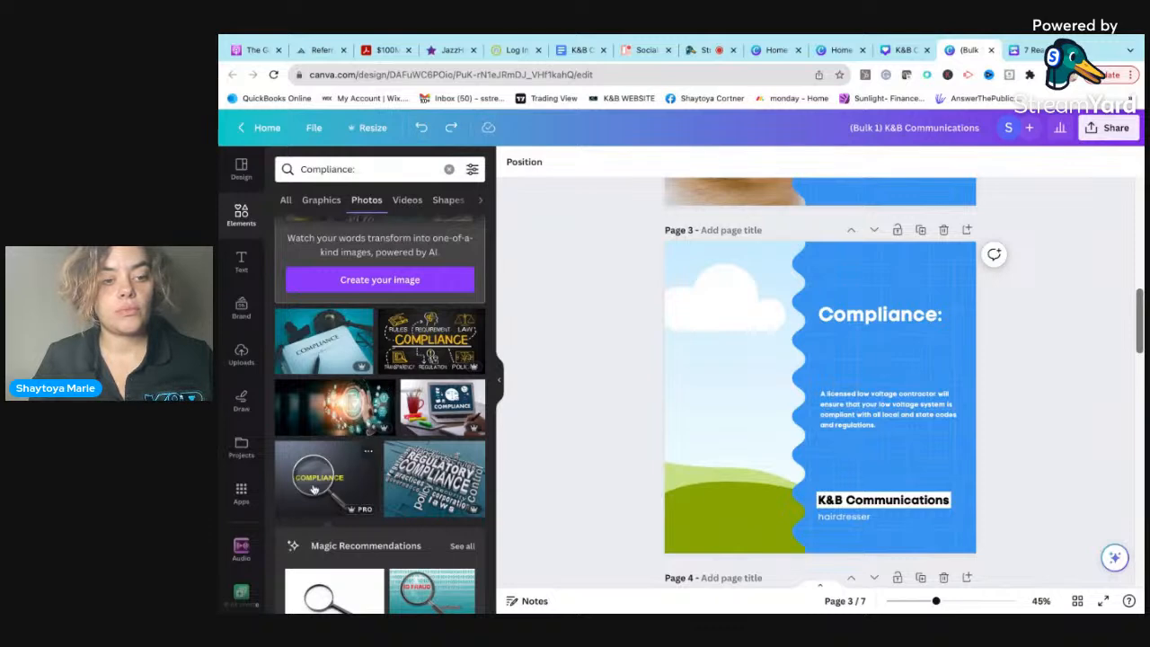
Step: Place the "COMPLIANCE" magnifying-glass photo in page 3's picture frame and shift the crop to centre the lens
{"action": "left_click_drag", "start_coordinate": [318, 490], "coordinate": [714, 393]}
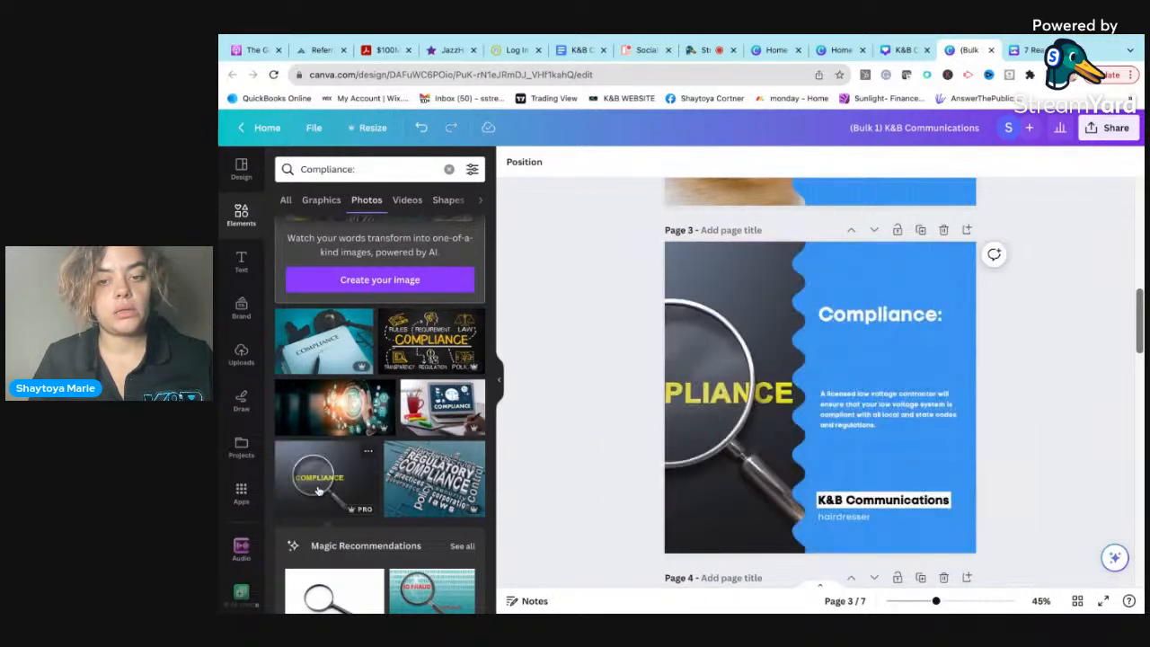
{"action": "double_click", "coordinate": [714, 392]}
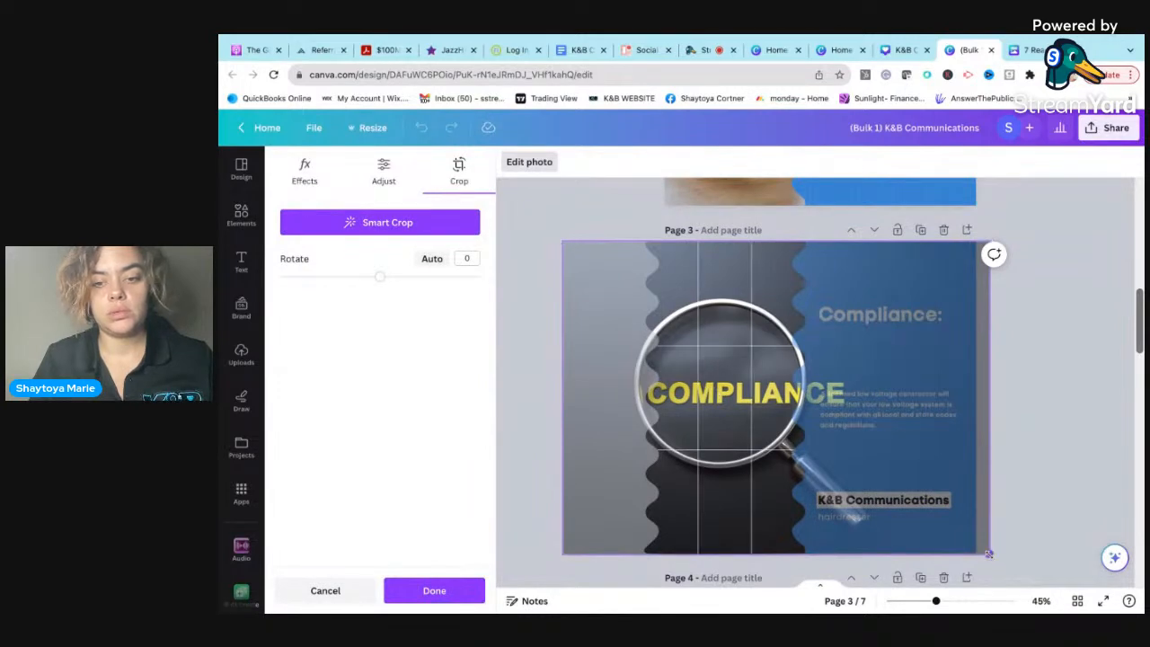
{"action": "left_click", "coordinate": [1044, 401]}
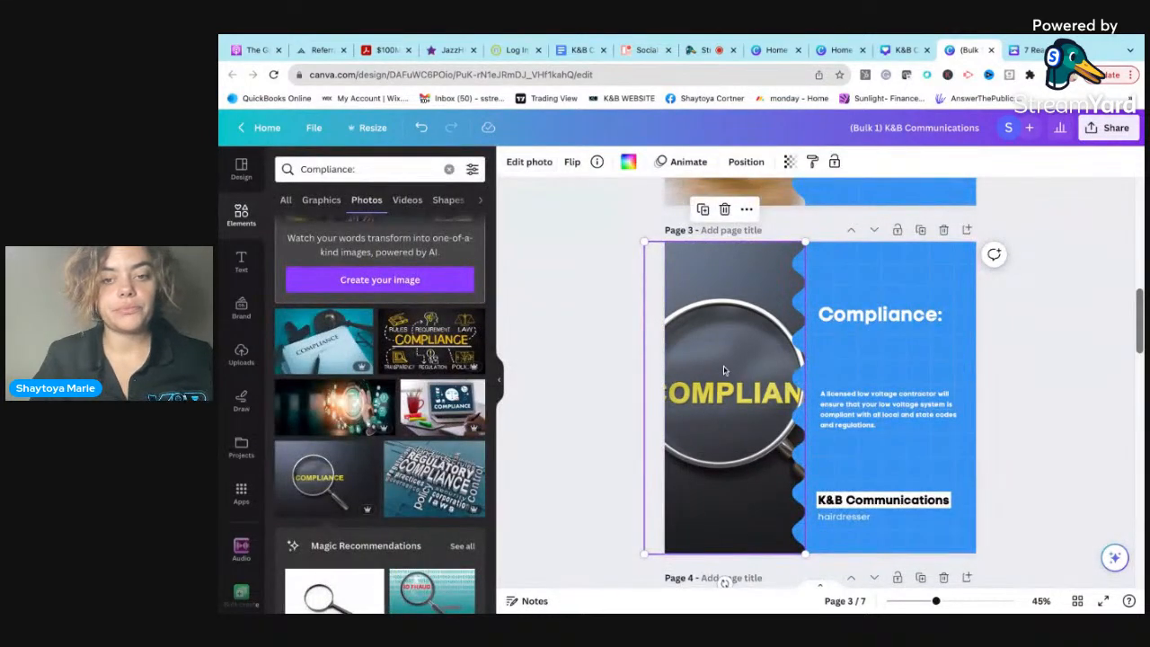
Step: Delete the magnifying-glass photo and its wavy-edged picture frame from page 3
{"action": "key", "text": "ctrl+z"}
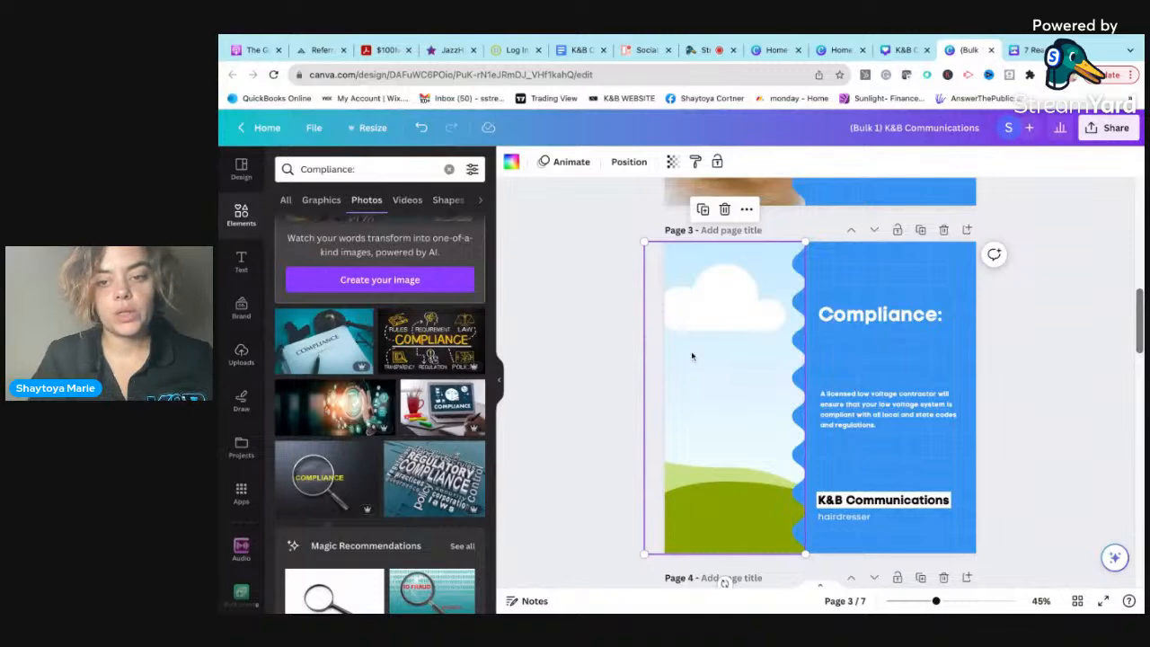
{"action": "key", "text": "ctrl+z"}
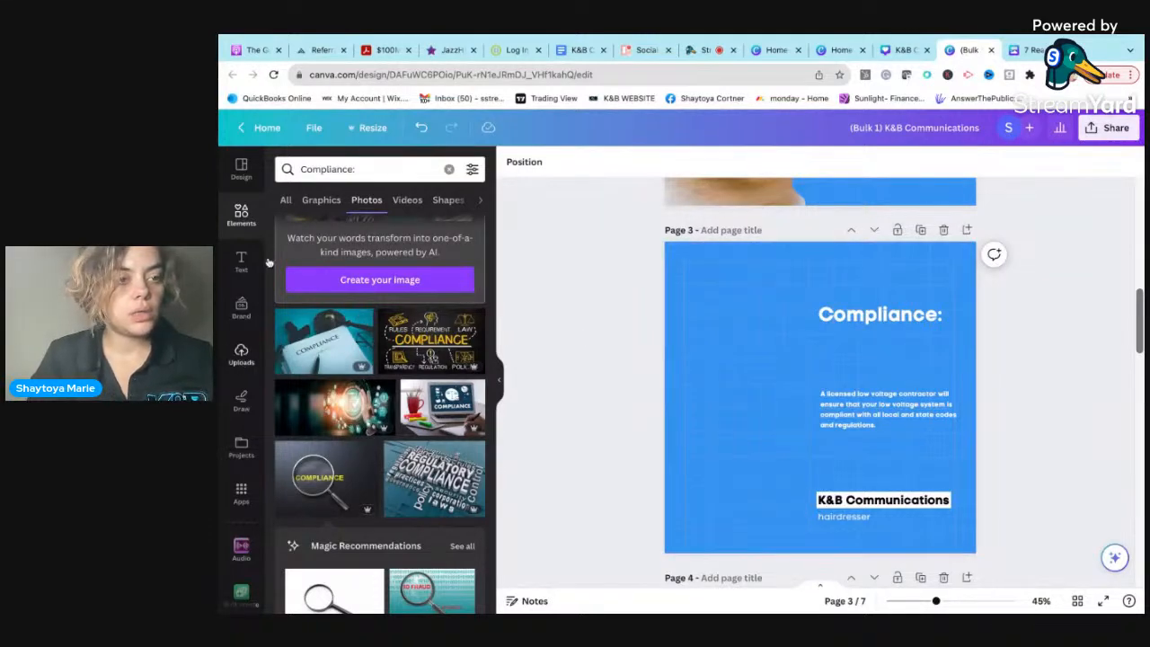
Step: Copy the "Compliance:" search term, and replace it with a search for "circle photo frame:" across all element types
{"action": "left_click", "coordinate": [331, 171]}
{"action": "key", "text": "ctrl+c"}
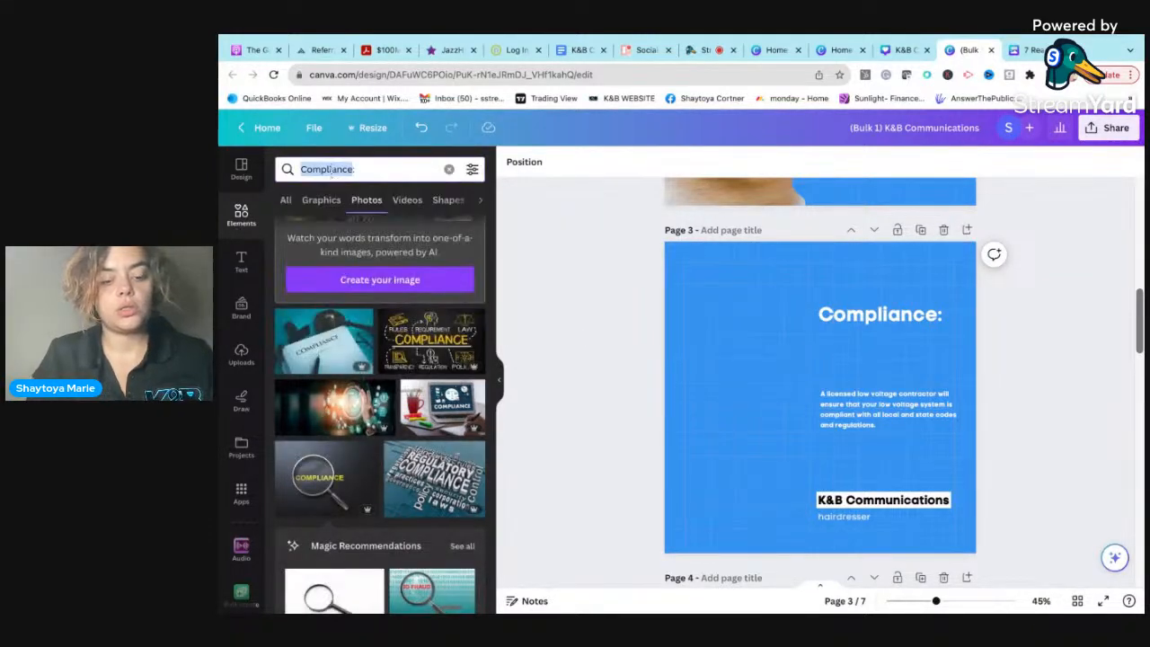
{"action": "type", "text": "circle"}
{"action": "type", "text": " frame"}
{"action": "key", "text": "Return"}
{"action": "scroll", "coordinate": [413, 395], "scroll_direction": "down", "scroll_amount": 3}
{"action": "scroll", "coordinate": [413, 395], "scroll_direction": "up", "scroll_amount": 3}
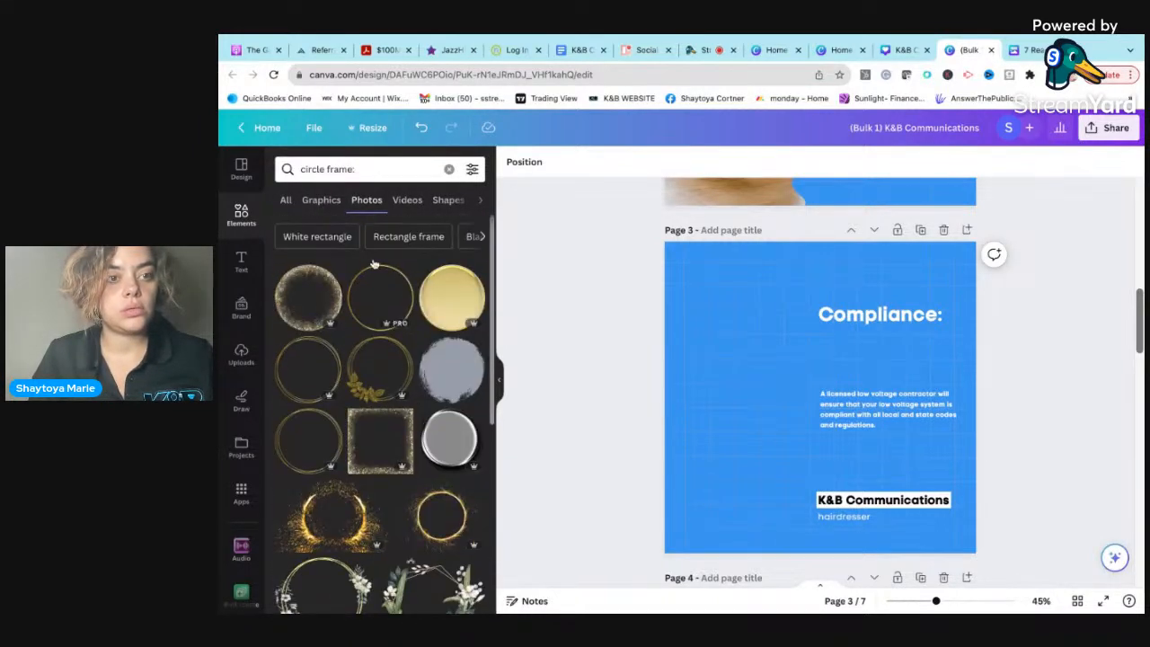
{"action": "left_click", "coordinate": [323, 170]}
{"action": "type", "text": "photo"}
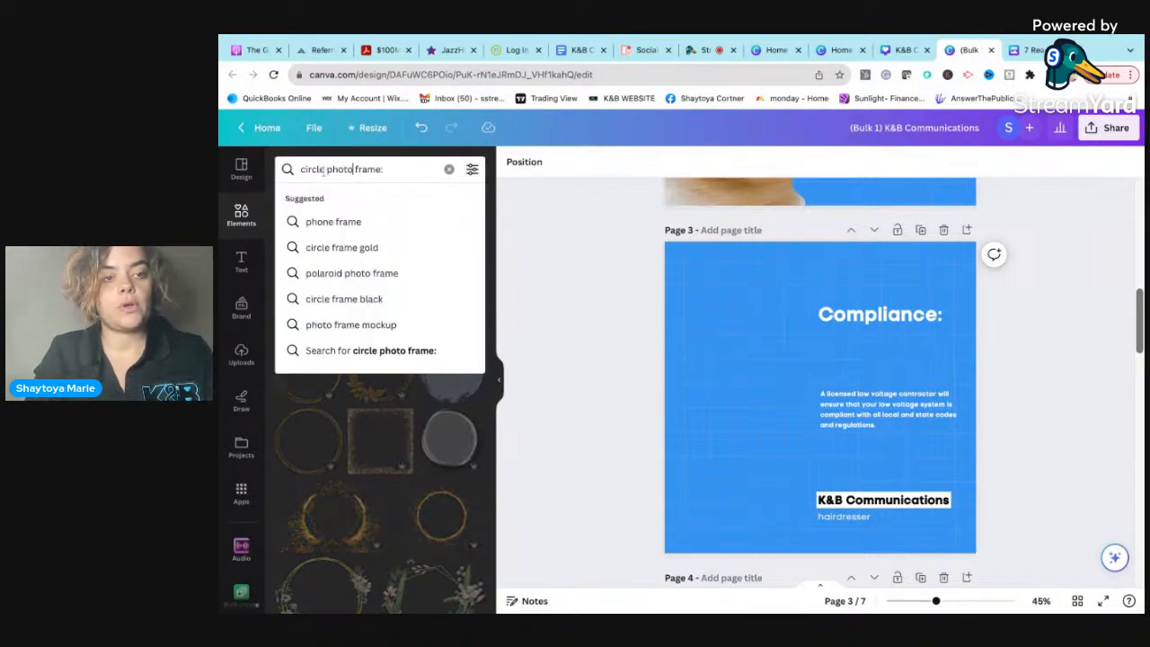
{"action": "key", "text": "Return"}
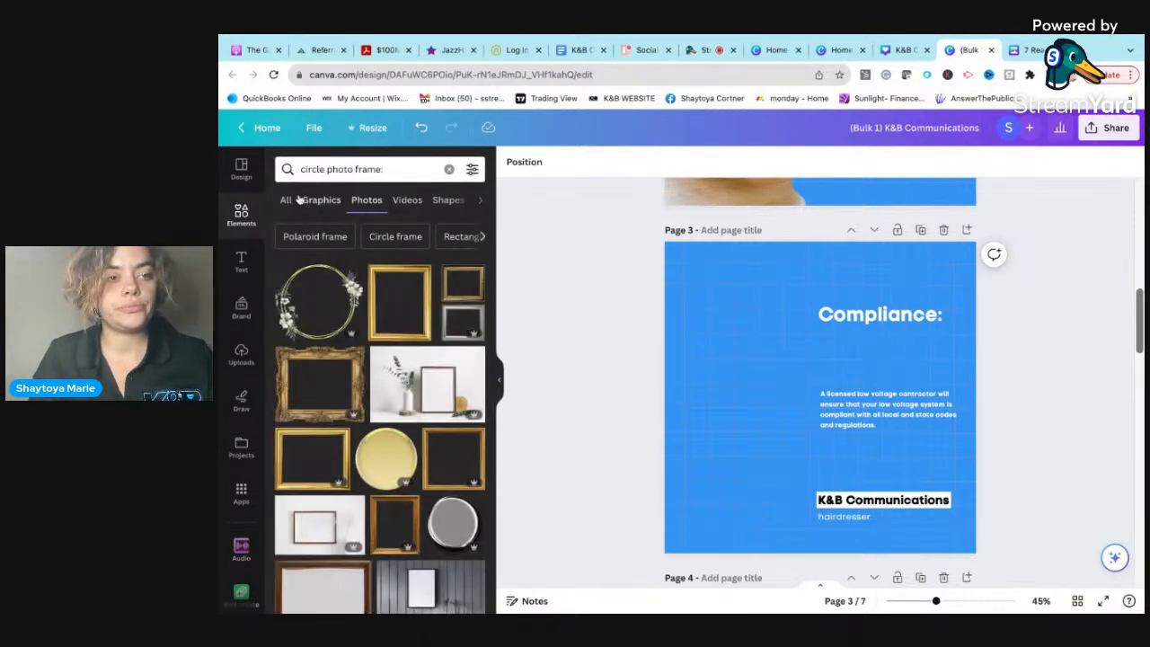
{"action": "left_click", "coordinate": [289, 200]}
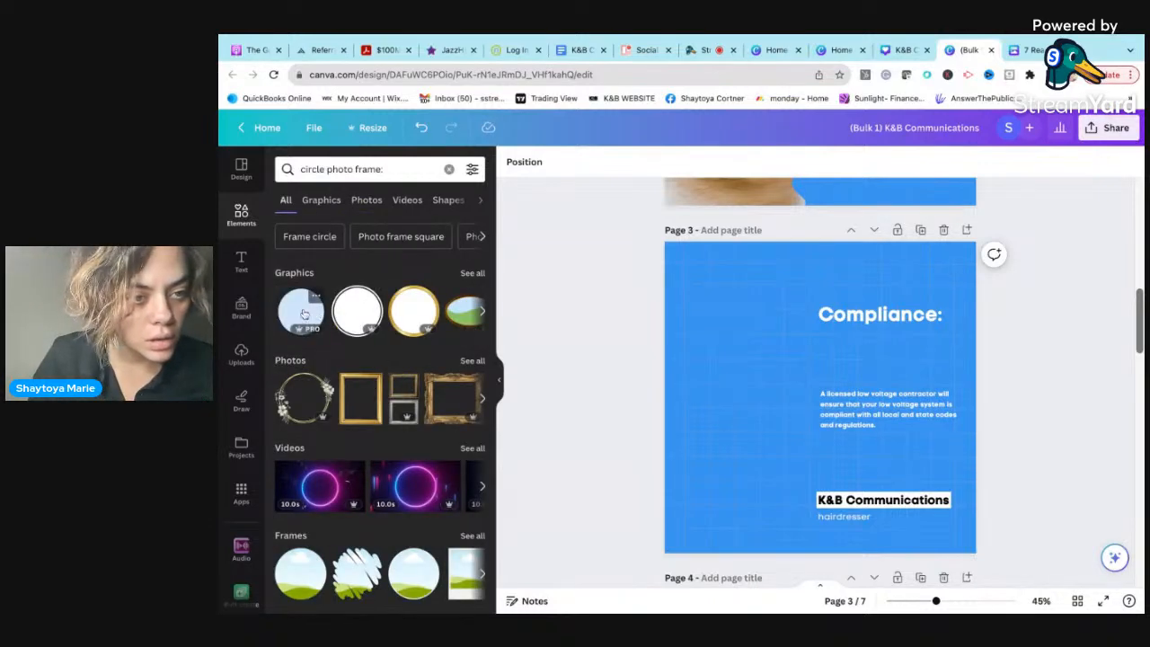
Step: Add a black-outlined circular picture frame to page 3, shrink it and place it in the empty area beside the text
{"action": "left_click", "coordinate": [303, 313]}
{"action": "key", "text": "Delete"}
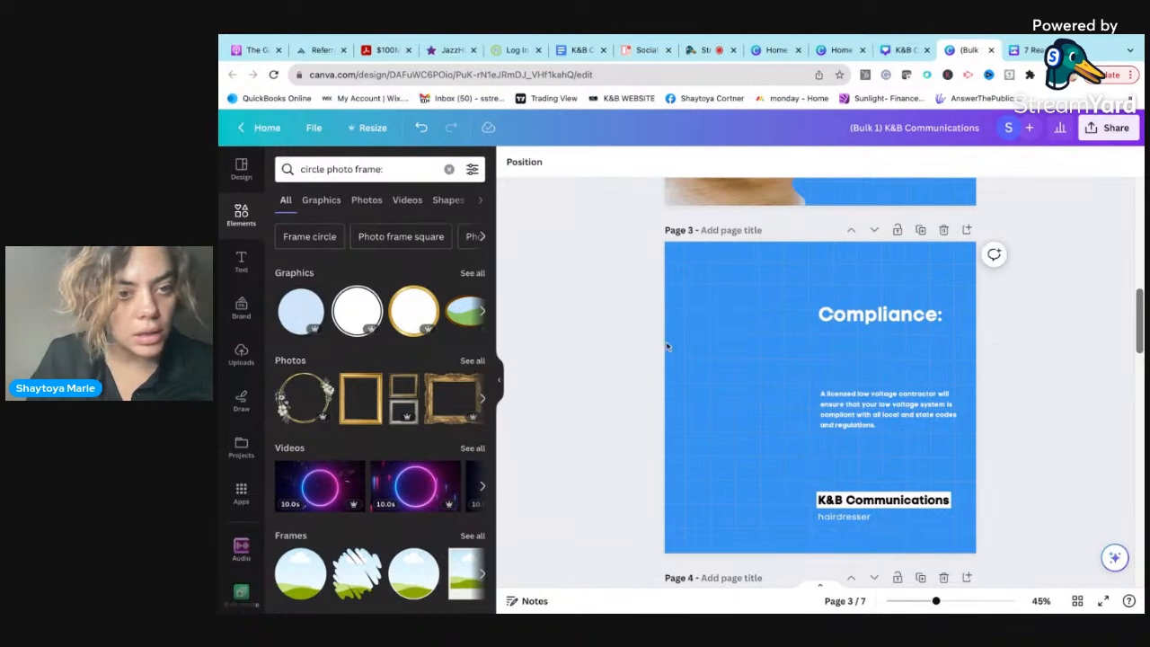
{"action": "scroll", "coordinate": [427, 544], "scroll_direction": "down", "scroll_amount": 2}
{"action": "left_click", "coordinate": [424, 465]}
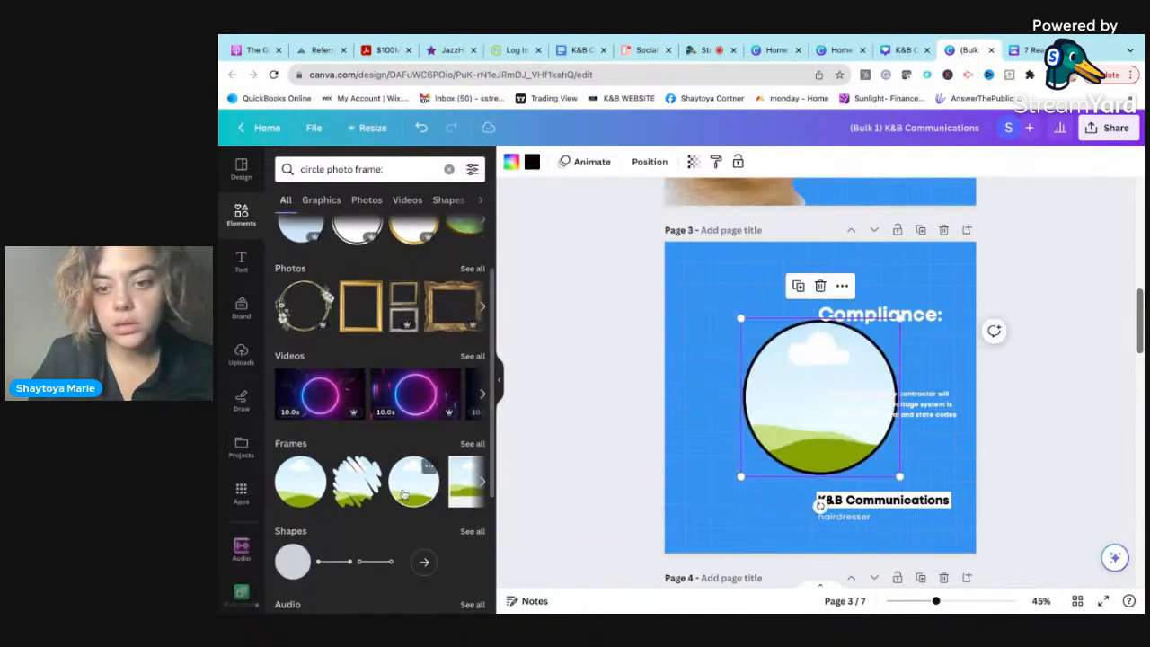
{"action": "left_click_drag", "start_coordinate": [798, 372], "coordinate": [736, 374]}
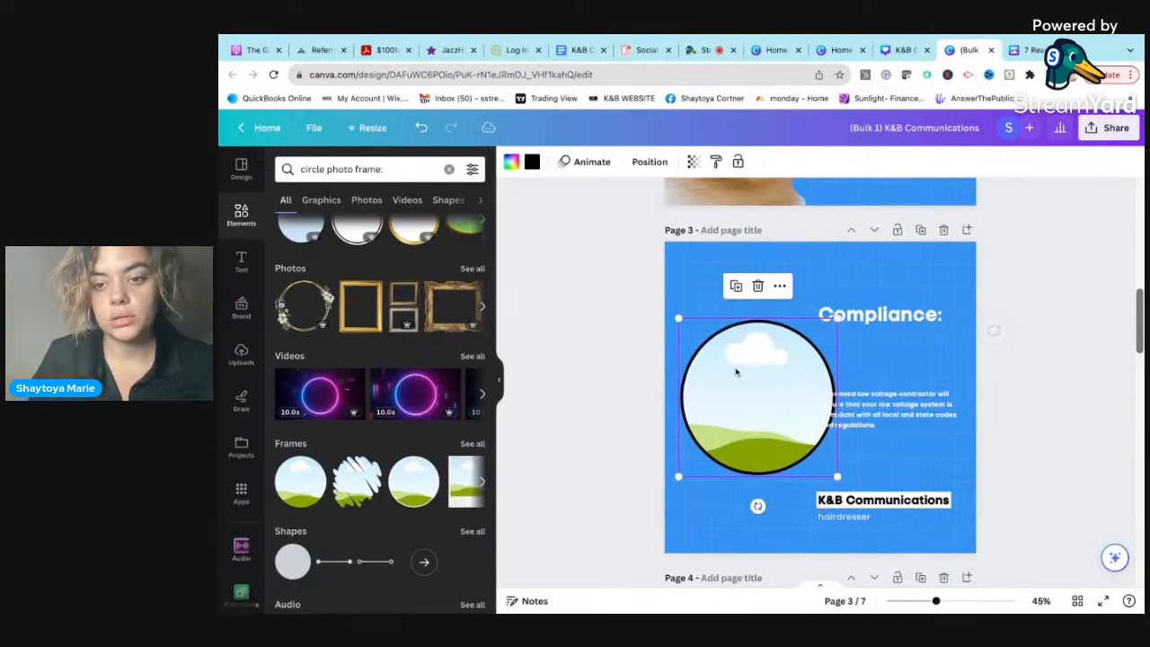
{"action": "left_click_drag", "start_coordinate": [836, 471], "coordinate": [804, 443]}
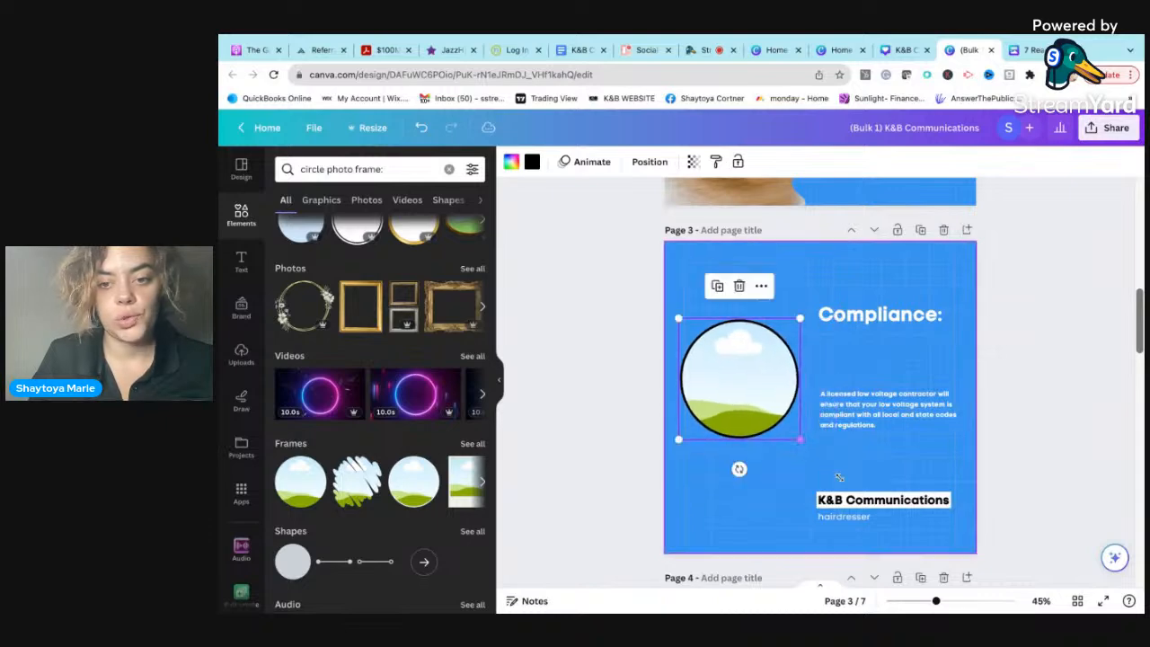
{"action": "left_click_drag", "start_coordinate": [755, 384], "coordinate": [754, 409]}
Step: Search elements for "Compliance:", place the yellow "COMPLIANCE" stamp photo in page 3's circular frame and slightly enlarge the photo within the crop
{"action": "triple_click", "coordinate": [330, 172]}
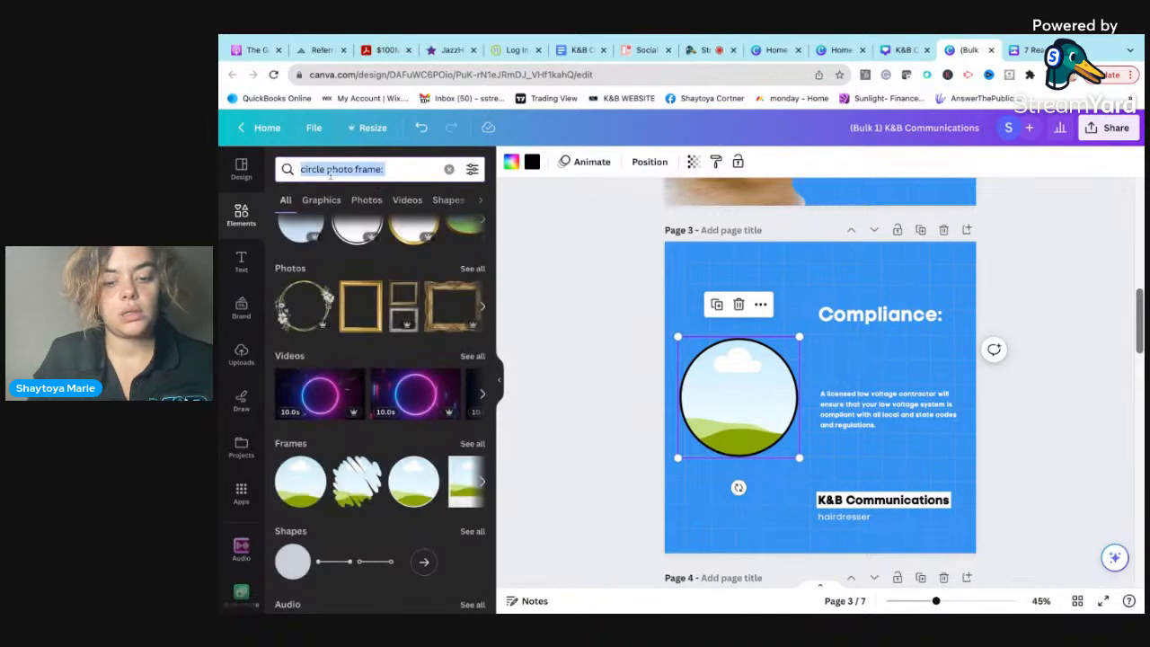
{"action": "key", "text": "ctrl+v"}
{"action": "key", "text": "Return"}
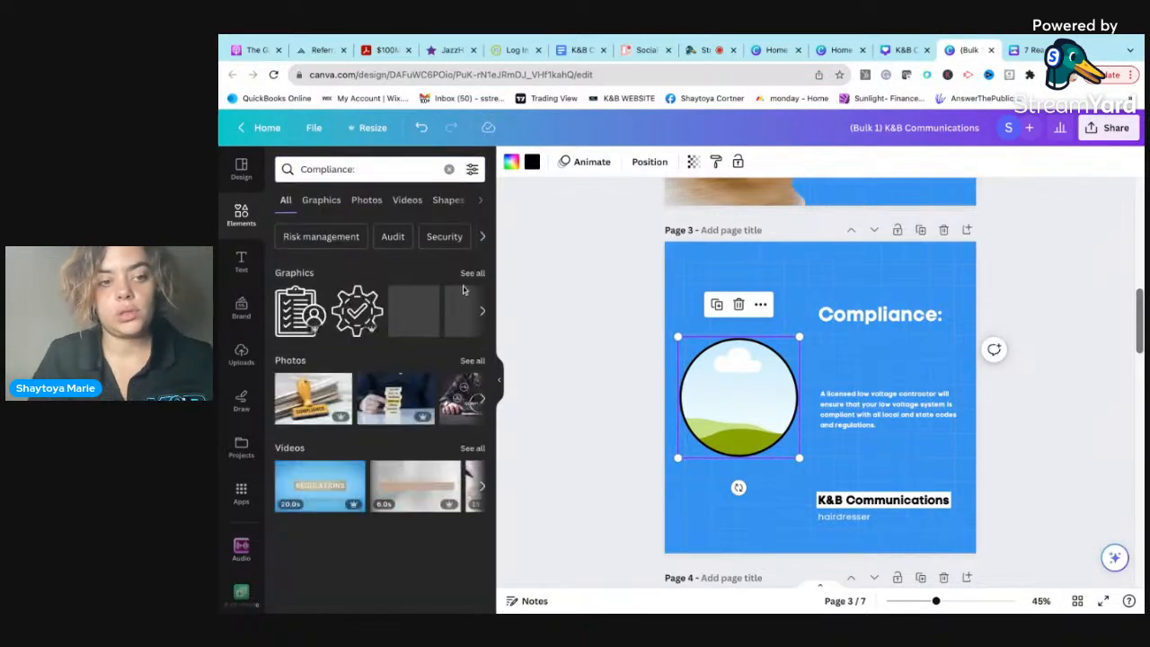
{"action": "left_click", "coordinate": [311, 404]}
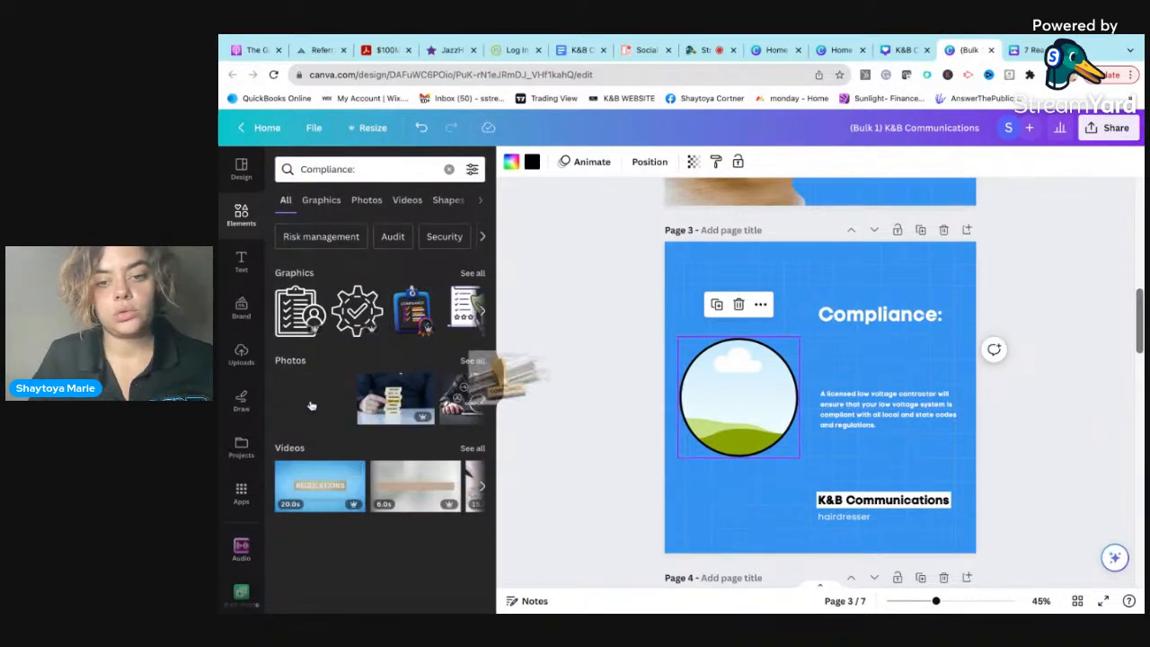
{"action": "double_click", "coordinate": [728, 392]}
{"action": "left_click_drag", "start_coordinate": [728, 392], "coordinate": [735, 390]}
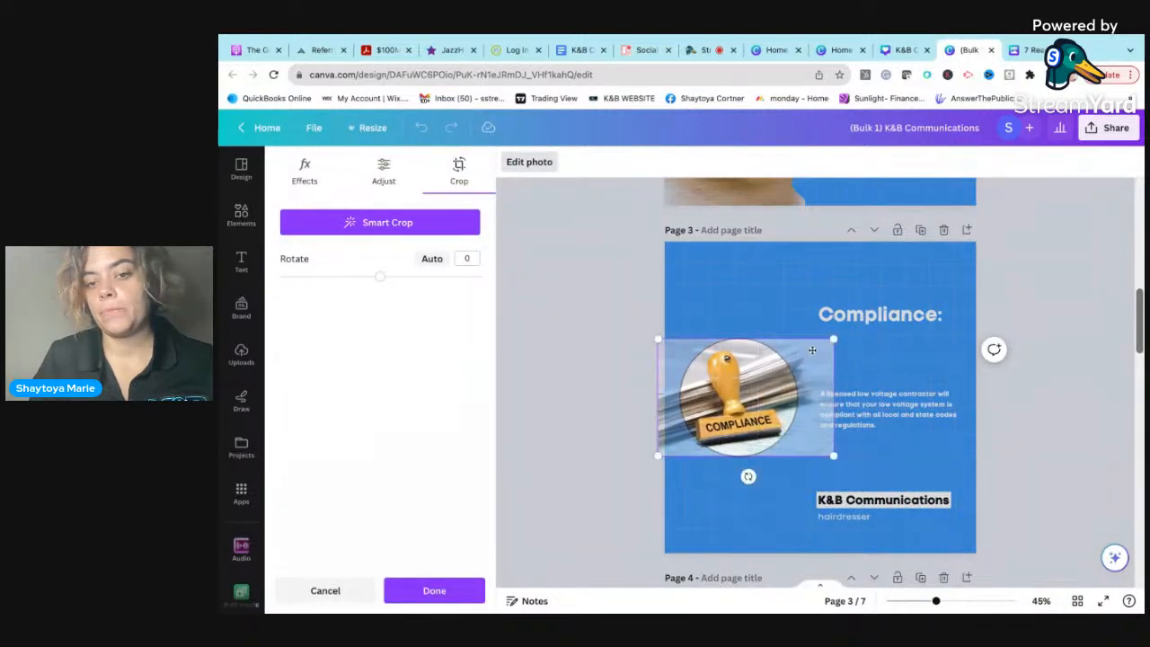
{"action": "left_click_drag", "start_coordinate": [839, 335], "coordinate": [849, 328]}
{"action": "left_click", "coordinate": [1019, 441]}
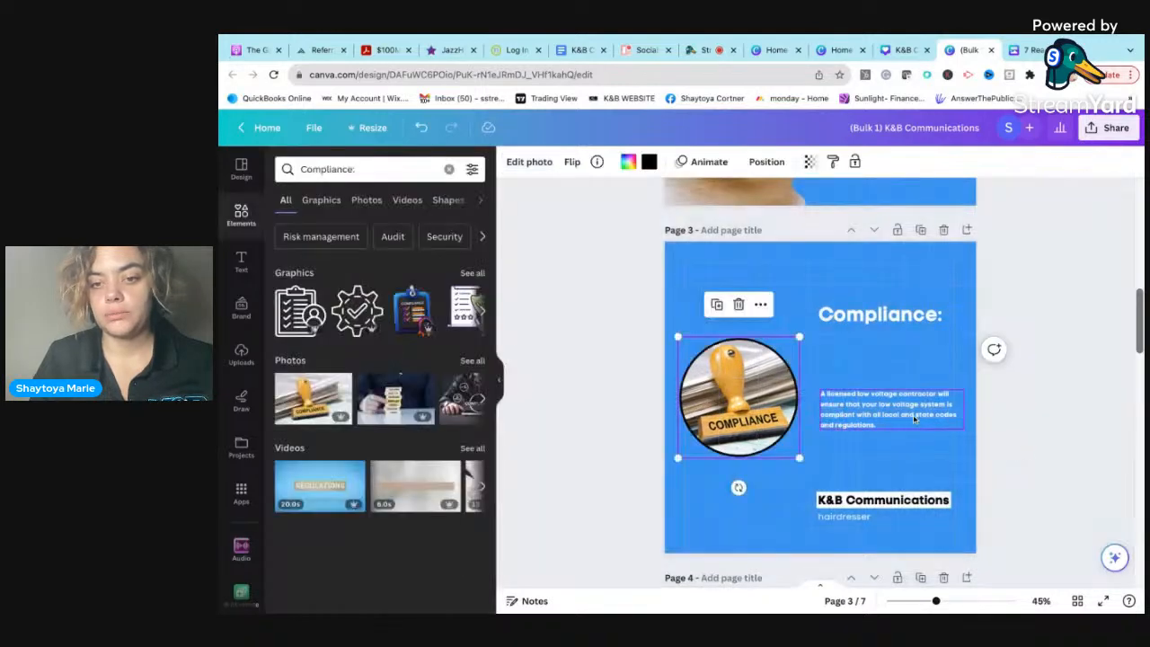
Step: Set page 3's body paragraph to font size 21 and move it up level with the middle of the circular photo
{"action": "left_click", "coordinate": [906, 418]}
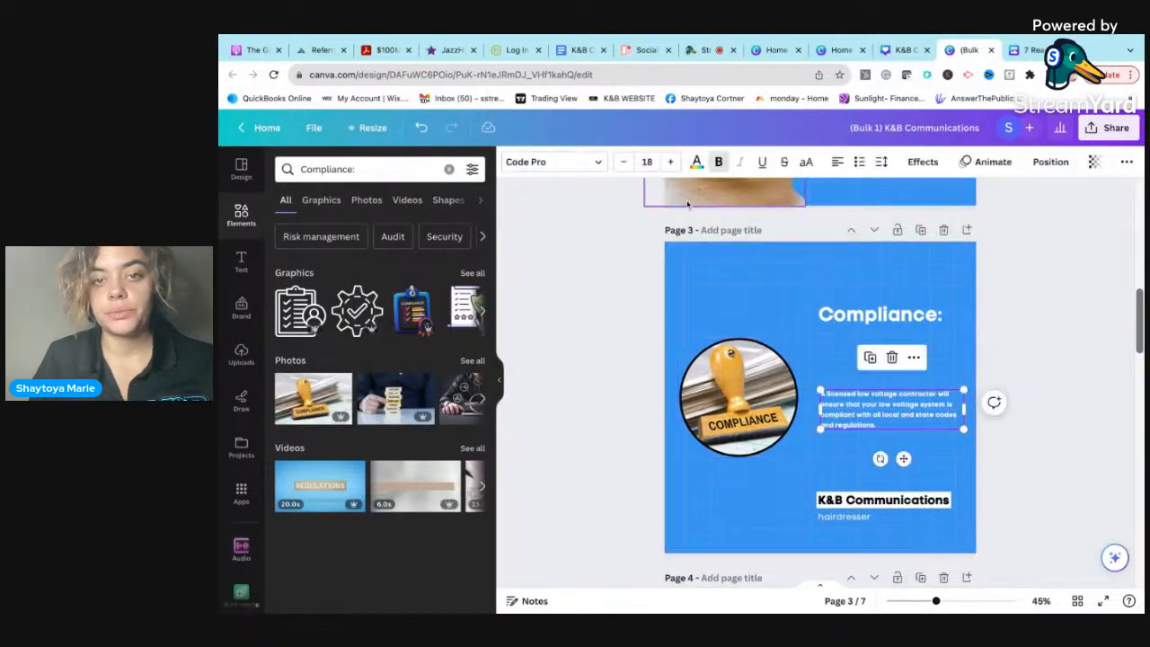
{"action": "left_click", "coordinate": [672, 163]}
{"action": "left_click", "coordinate": [673, 163]}
{"action": "left_click", "coordinate": [672, 163]}
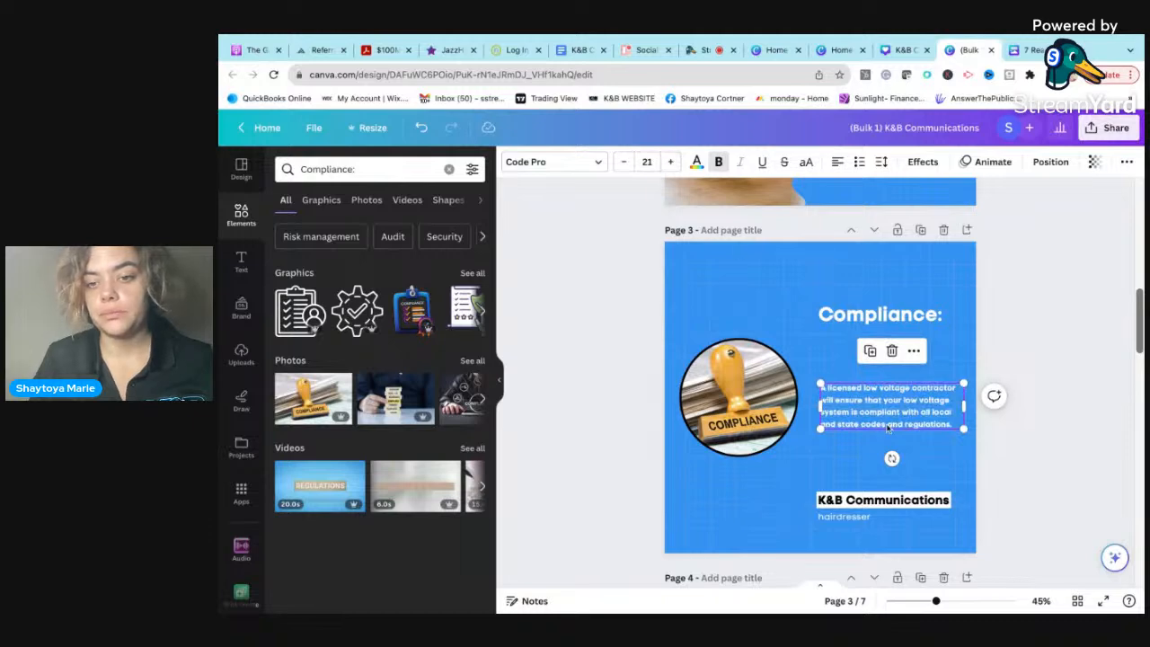
{"action": "left_click_drag", "start_coordinate": [887, 413], "coordinate": [886, 404]}
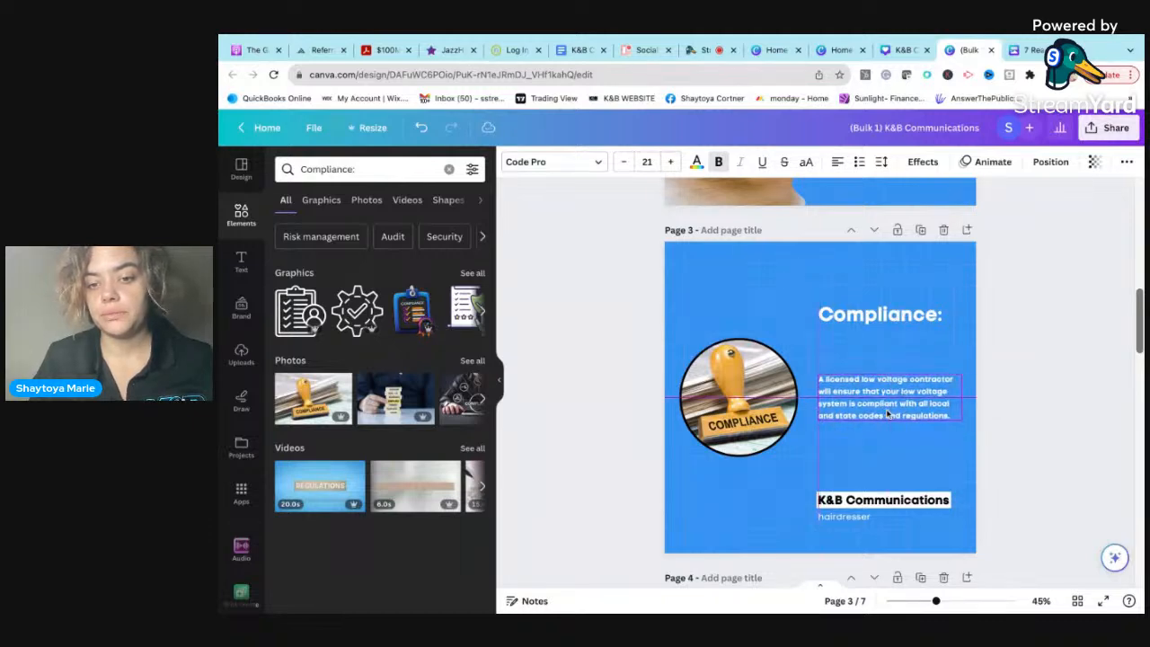
Step: Replace page 3's subtitle "hairdresser" with "Low Voltage Contractor" and widen its text box to fit on one line
{"action": "double_click", "coordinate": [843, 518]}
{"action": "type", "text": "Low Voltage Co"}
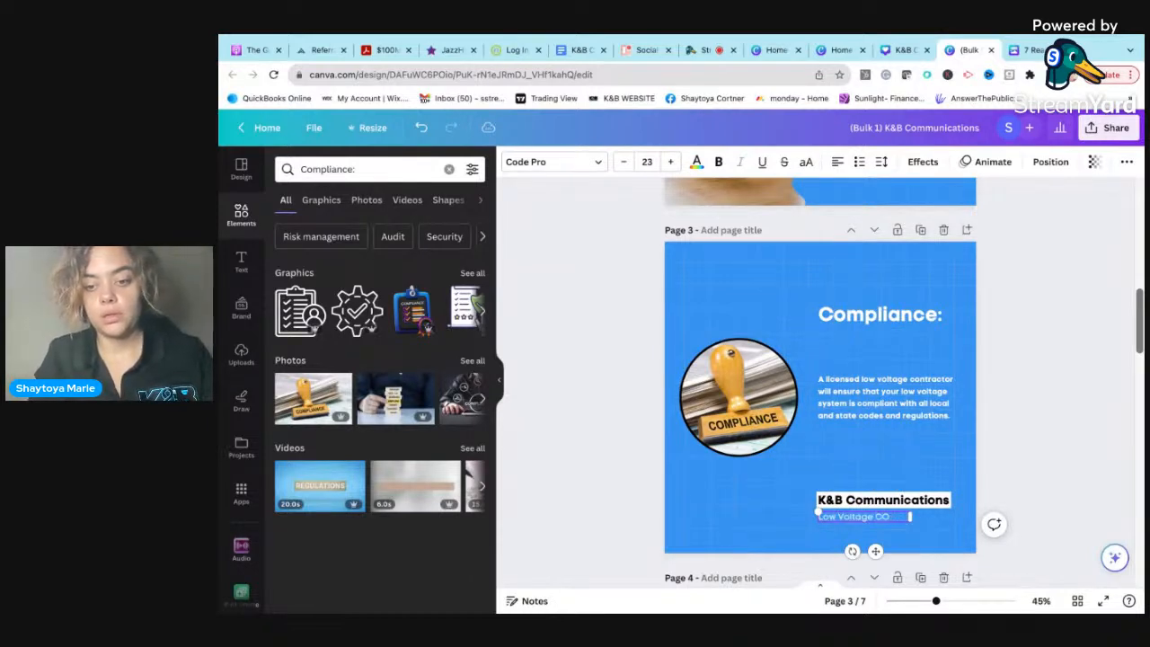
{"action": "type", "text": "ntrac"}
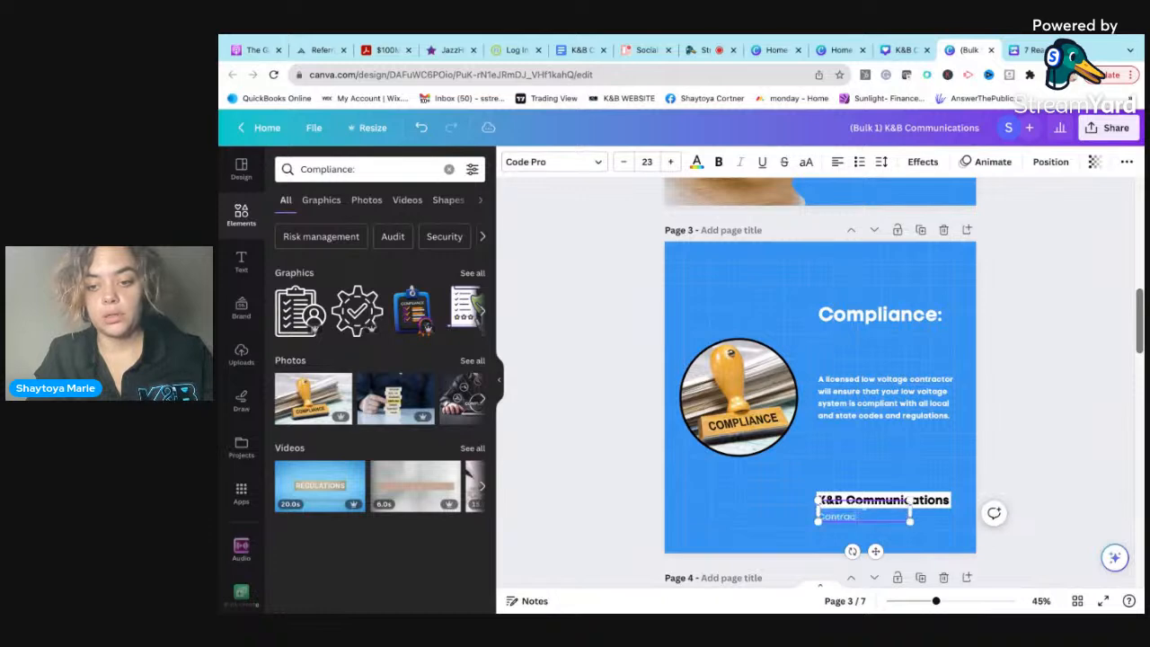
{"action": "type", "text": "tor"}
{"action": "left_click_drag", "start_coordinate": [910, 510], "coordinate": [935, 513]}
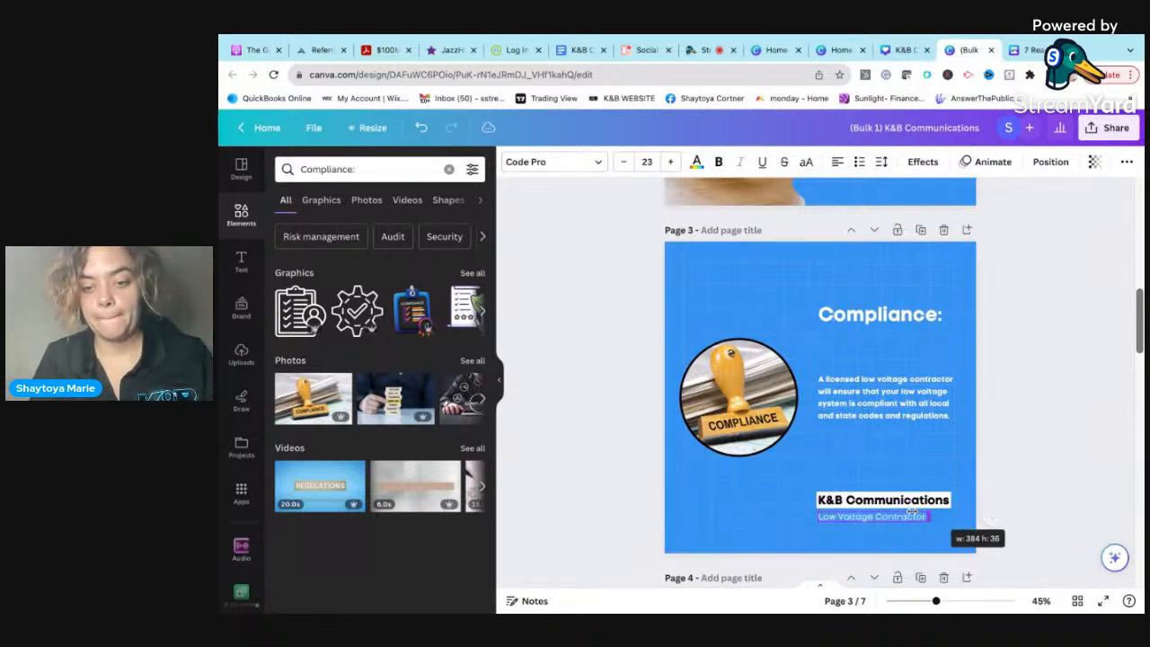
{"action": "left_click", "coordinate": [1009, 423]}
Step: Move the "K&B Communications" label and its subtitle to page 3's horizontal centre and centre-align the subtitle text
{"action": "left_click", "coordinate": [906, 401]}
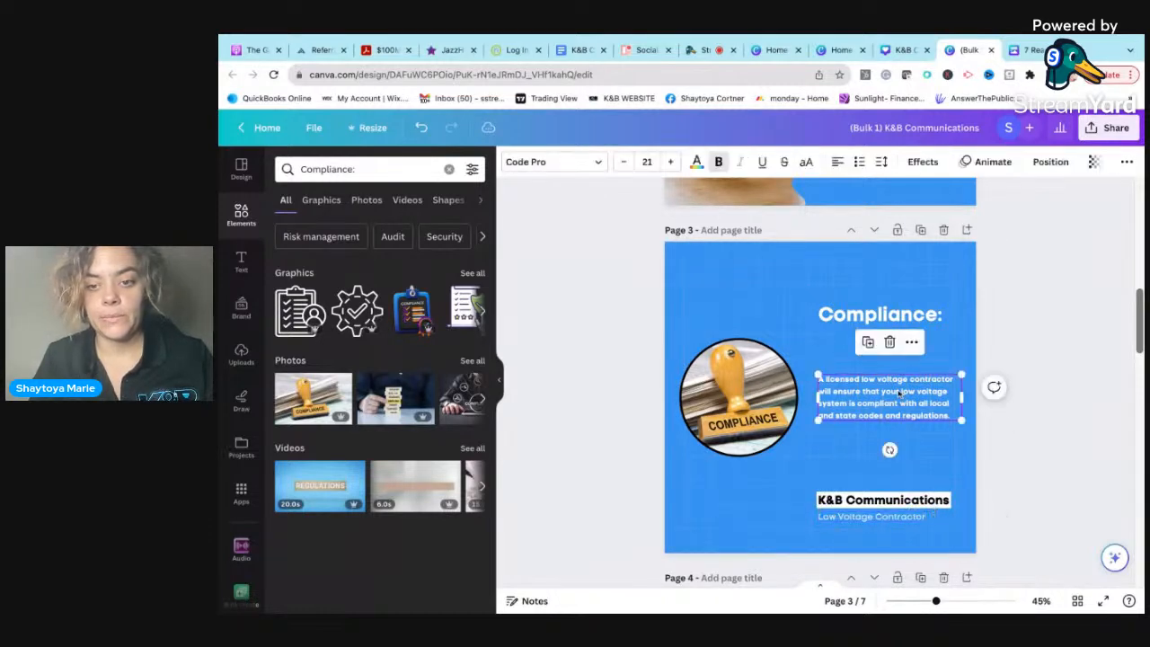
{"action": "left_click_drag", "start_coordinate": [934, 537], "coordinate": [831, 502]}
{"action": "left_click", "coordinate": [839, 163]}
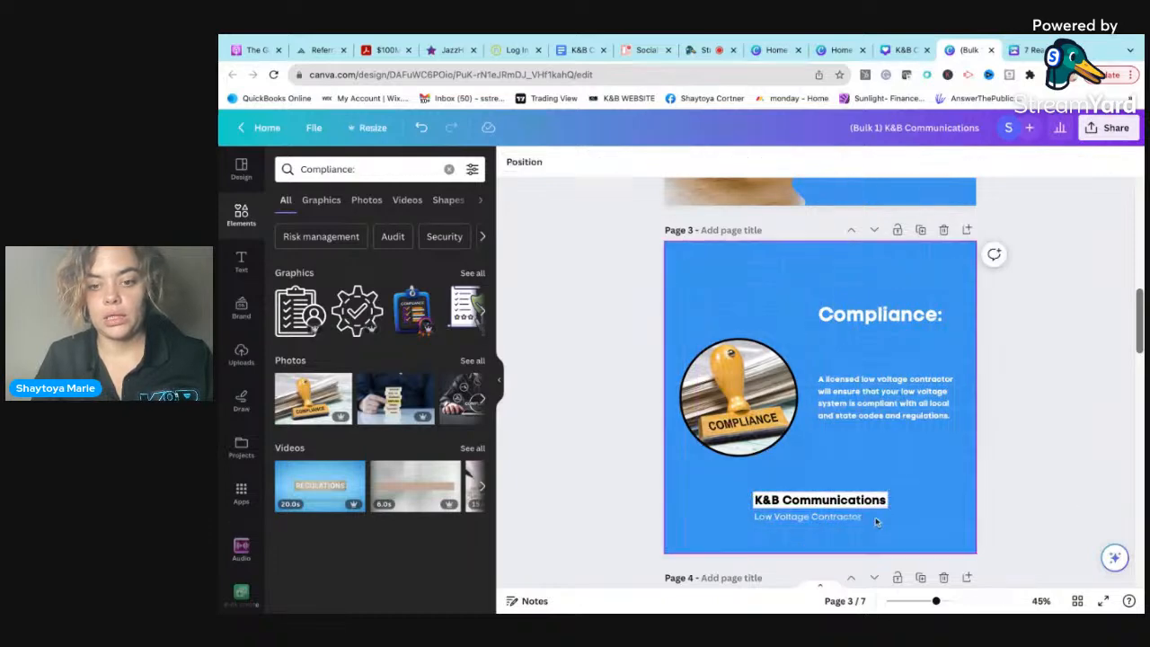
{"action": "double_click", "coordinate": [858, 519]}
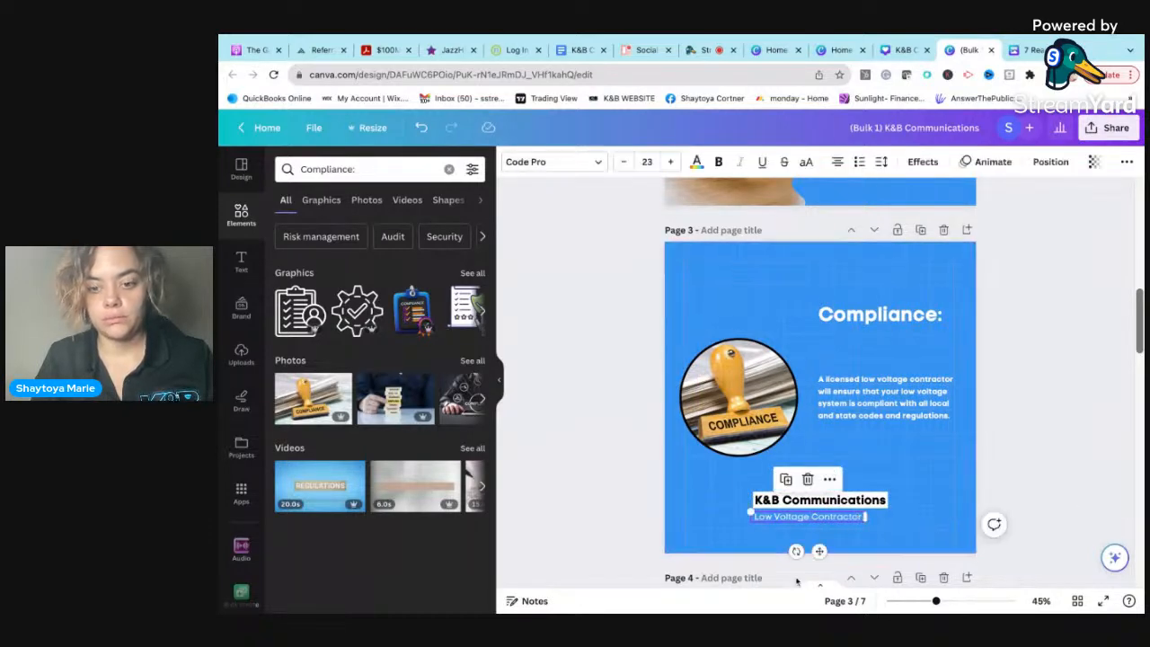
{"action": "left_click", "coordinate": [1037, 429]}
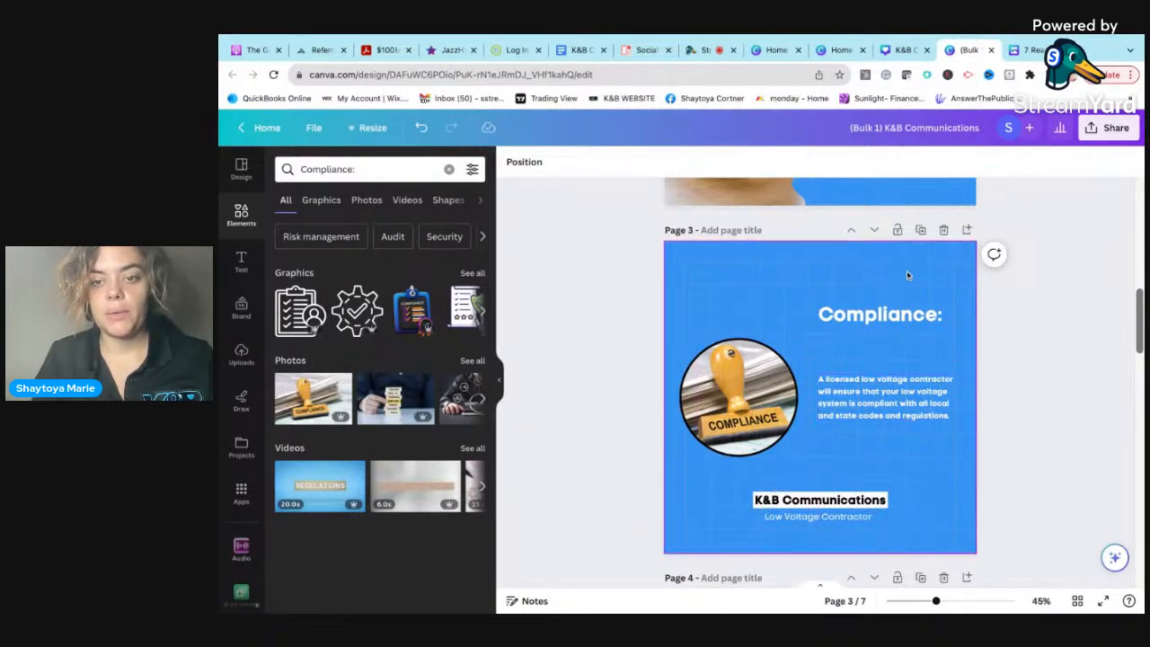
Step: Move page 3's circular photo to just above the "K&B Communications" label and the "Compliance:" heading to the page's top centre
{"action": "left_click", "coordinate": [716, 403]}
{"action": "mouse_move", "coordinate": [715, 404]}
{"action": "left_mouse_down"}
{"action": "mouse_move", "coordinate": [802, 433]}
{"action": "mouse_move", "coordinate": [806, 385]}
{"action": "left_mouse_up"}
{"action": "left_click_drag", "start_coordinate": [911, 315], "coordinate": [839, 271]}
Step: Widen page 3's body paragraph to three lines, centre-align it and centre it between the heading and the circular photo
{"action": "mouse_move", "coordinate": [832, 352]}
{"action": "left_mouse_down"}
{"action": "mouse_move", "coordinate": [863, 389]}
{"action": "mouse_move", "coordinate": [814, 337]}
{"action": "mouse_move", "coordinate": [840, 321]}
{"action": "mouse_move", "coordinate": [955, 316]}
{"action": "left_mouse_up"}
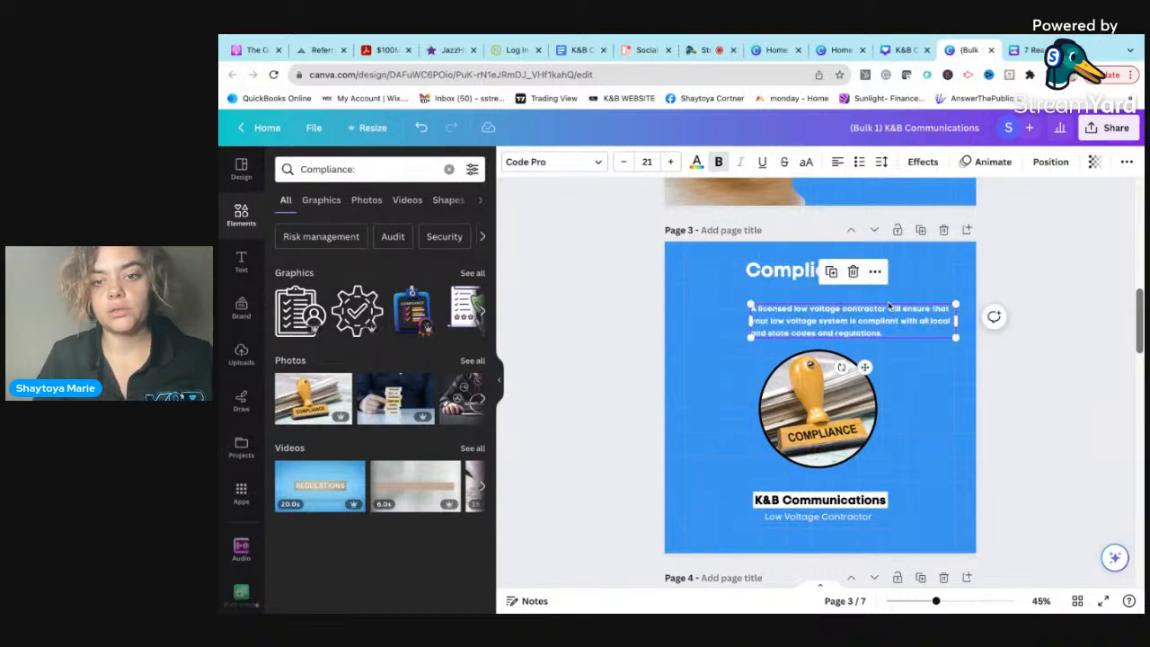
{"action": "left_click", "coordinate": [839, 162]}
{"action": "left_click_drag", "start_coordinate": [874, 327], "coordinate": [845, 324]}
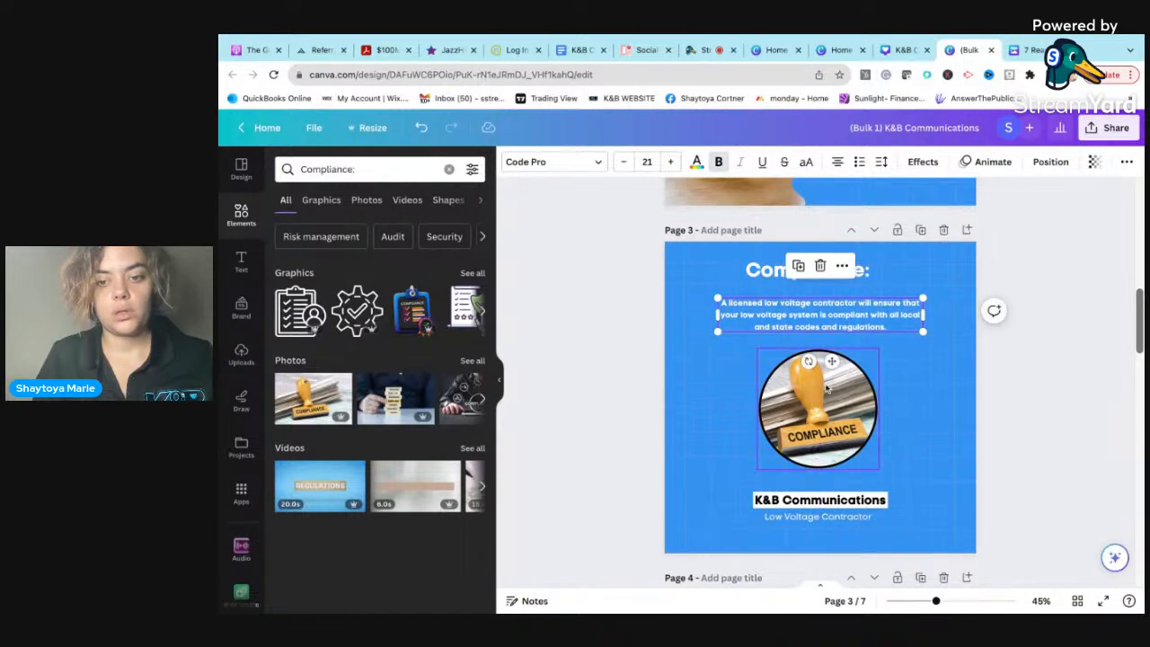
{"action": "left_click", "coordinate": [809, 431]}
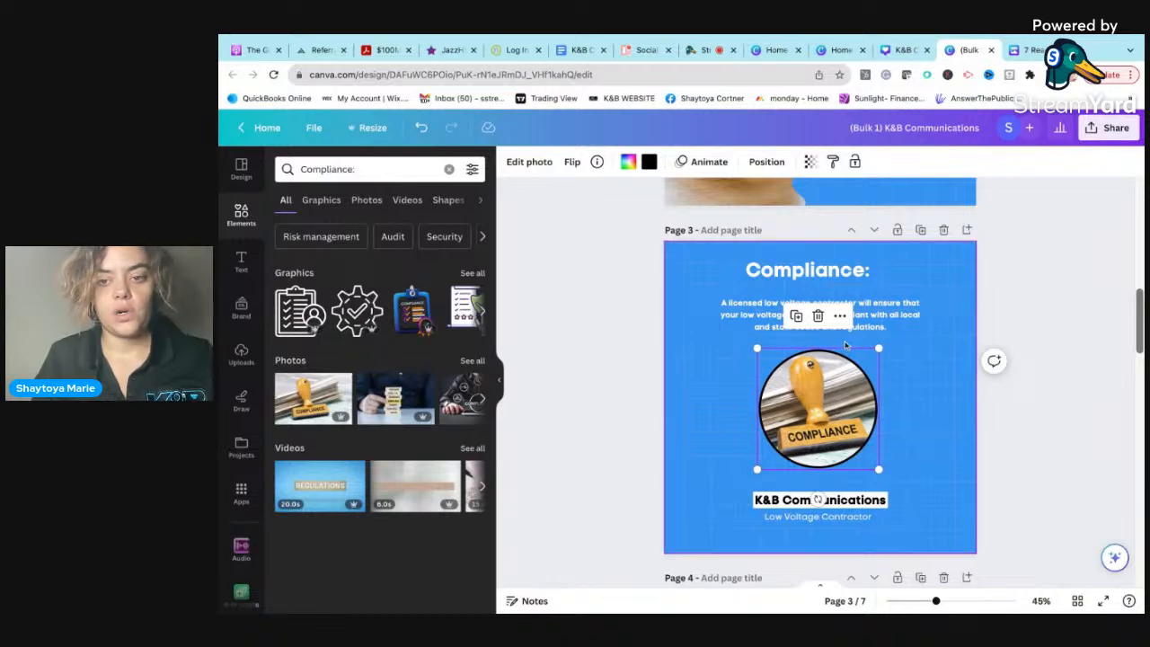
Step: Remove the leading "Quality:" from page 4's body paragraph and replace the heading "Heat Styling Safely" with "Quality"
{"action": "scroll", "coordinate": [836, 437], "scroll_direction": "down", "scroll_amount": 2}
{"action": "scroll", "coordinate": [835, 438], "scroll_direction": "down", "scroll_amount": 2}
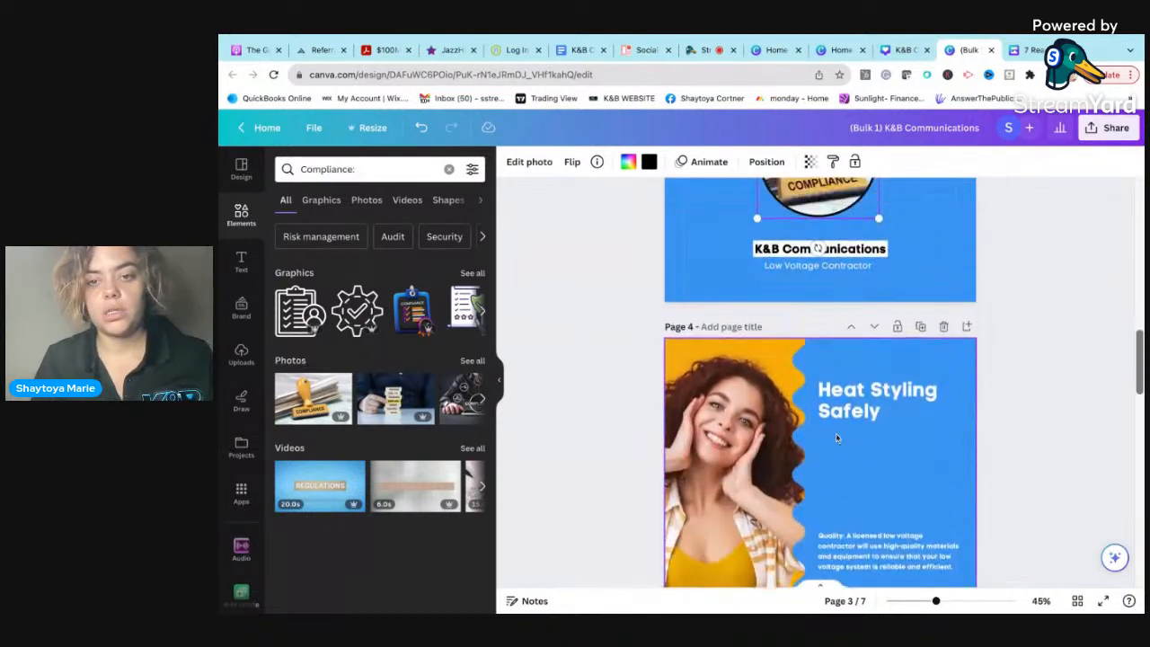
{"action": "scroll", "coordinate": [836, 438], "scroll_direction": "up", "scroll_amount": 7}
{"action": "scroll", "coordinate": [926, 419], "scroll_direction": "down", "scroll_amount": 9}
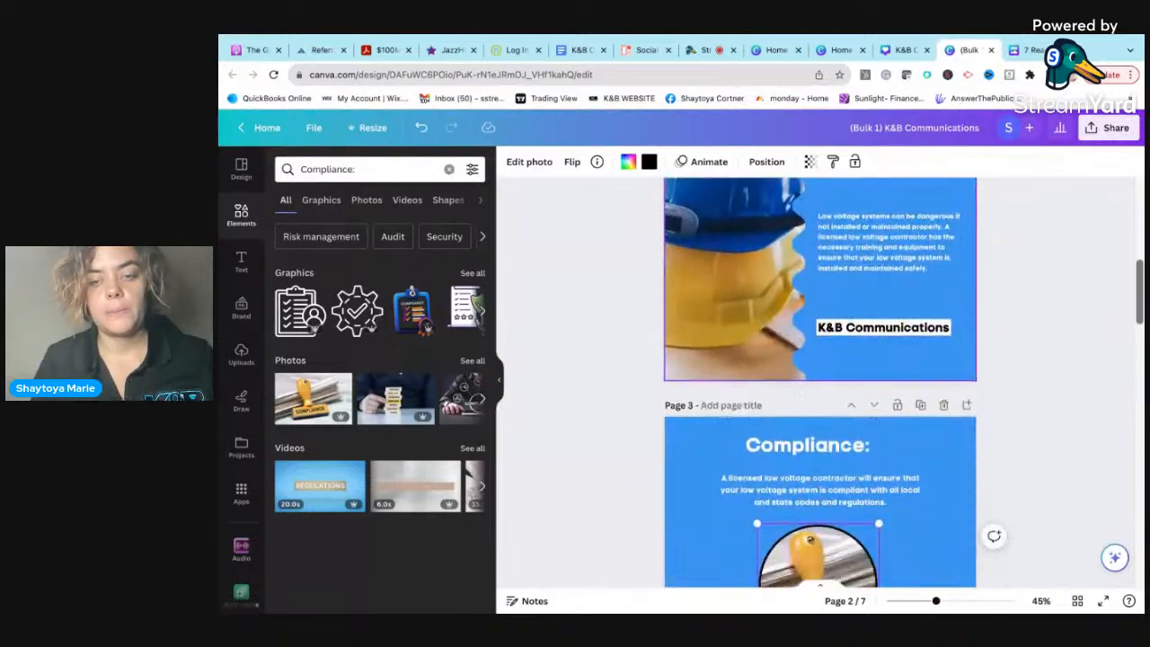
{"action": "scroll", "coordinate": [926, 420], "scroll_direction": "down", "scroll_amount": 2}
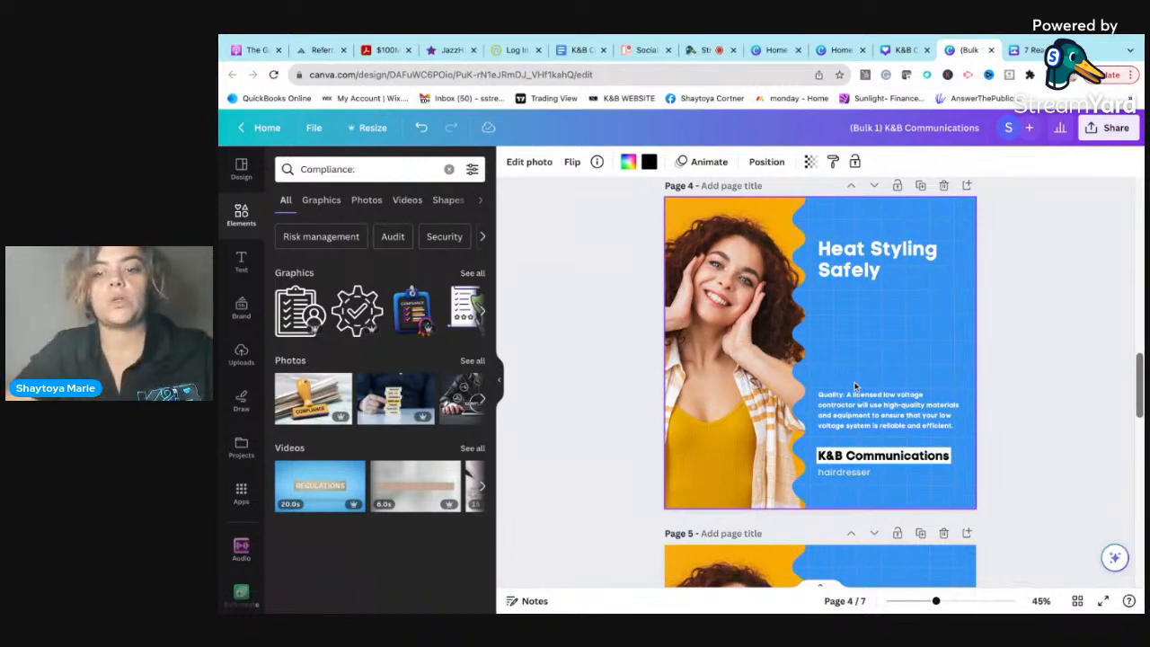
{"action": "left_click", "coordinate": [853, 395]}
{"action": "double_click", "coordinate": [849, 395]}
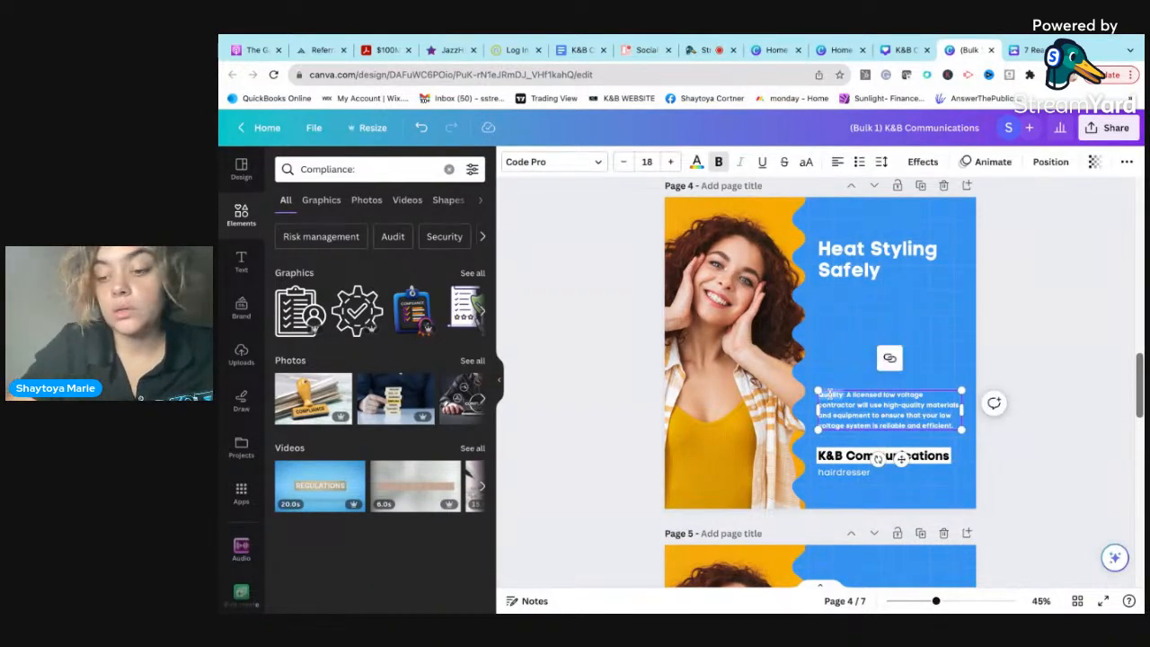
{"action": "key", "text": "BackSpace"}
{"action": "key", "text": "BackSpace"}
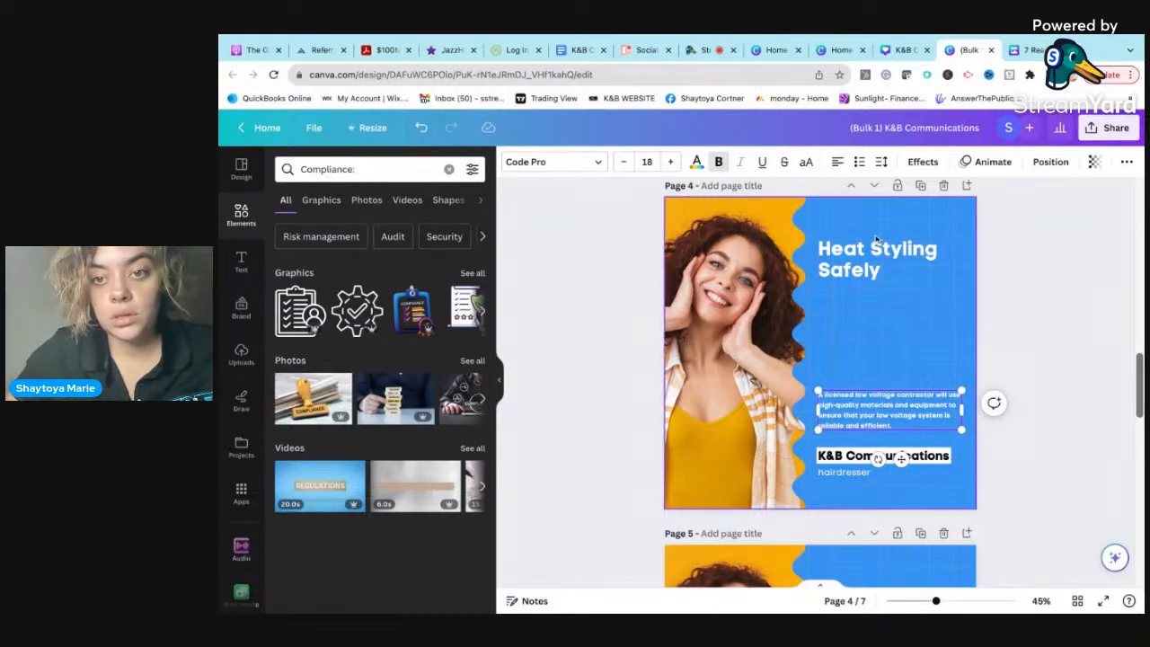
{"action": "double_click", "coordinate": [860, 264]}
{"action": "type", "text": "Quality"}
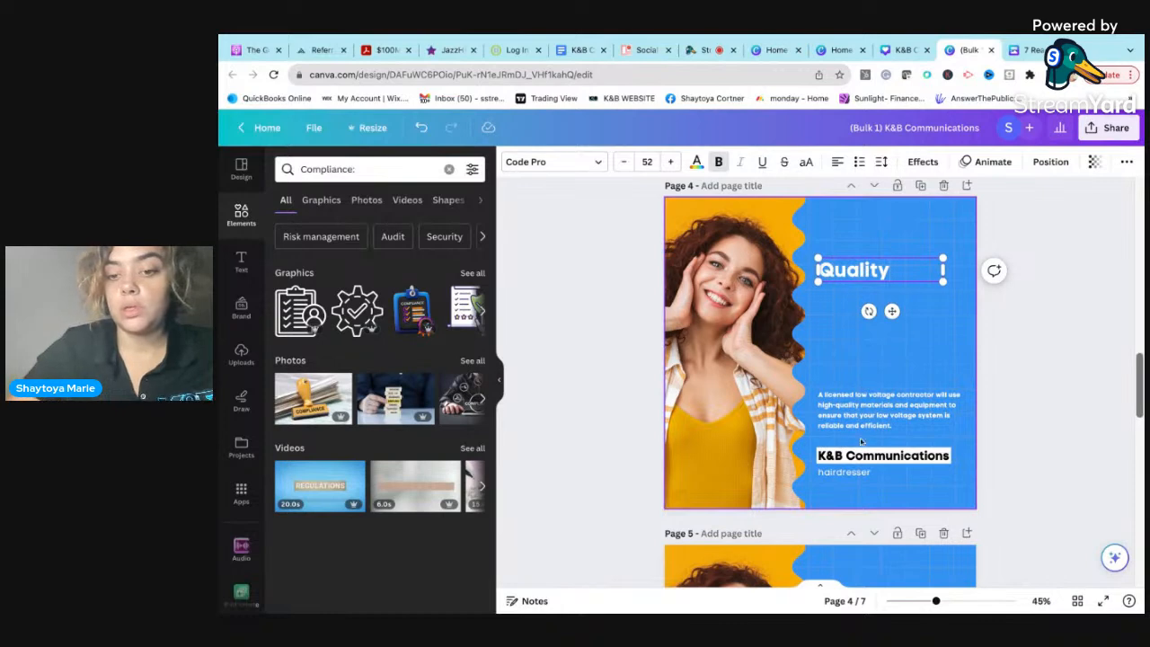
Step: Replace page 4's "hairdresser" subtitle with "Low Voltage Contractor" and widen its text box to fit on one line
{"action": "left_click", "coordinate": [841, 472]}
{"action": "left_click", "coordinate": [842, 474]}
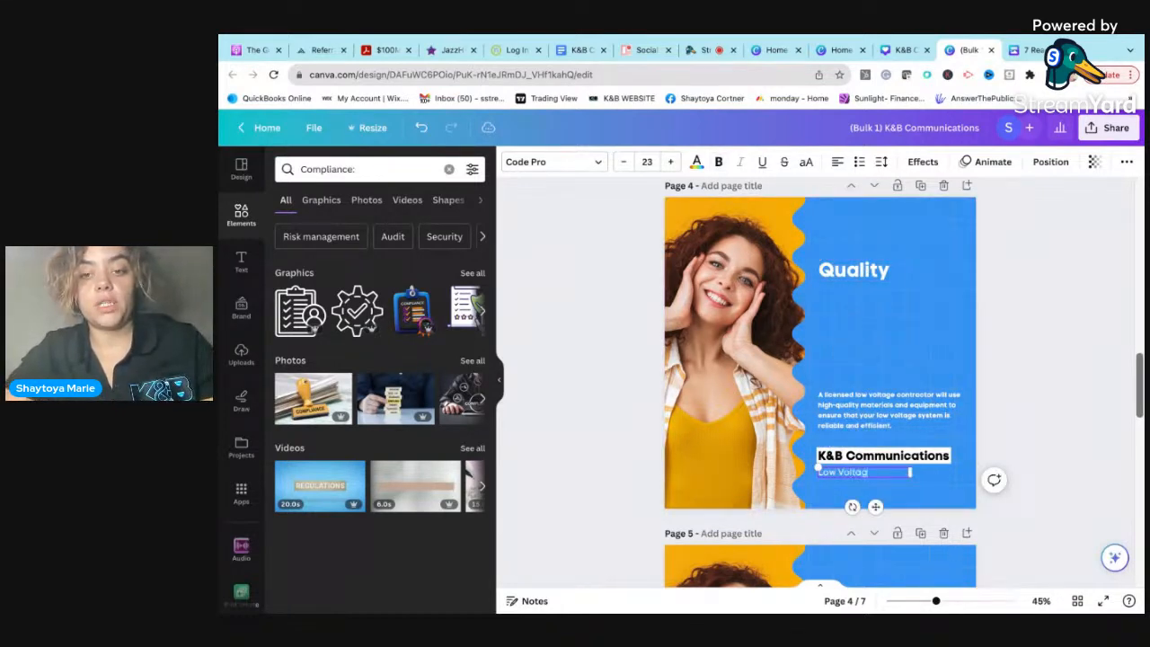
{"action": "type", "text": "Low Voltage Contractor"}
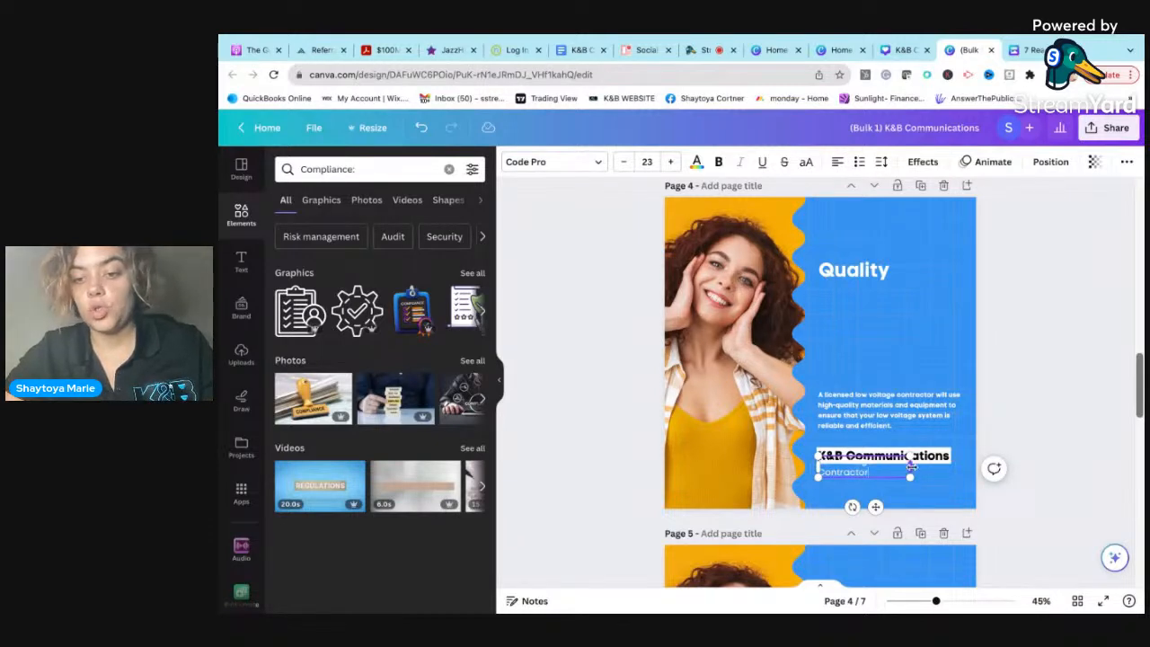
{"action": "left_click_drag", "start_coordinate": [910, 466], "coordinate": [936, 469]}
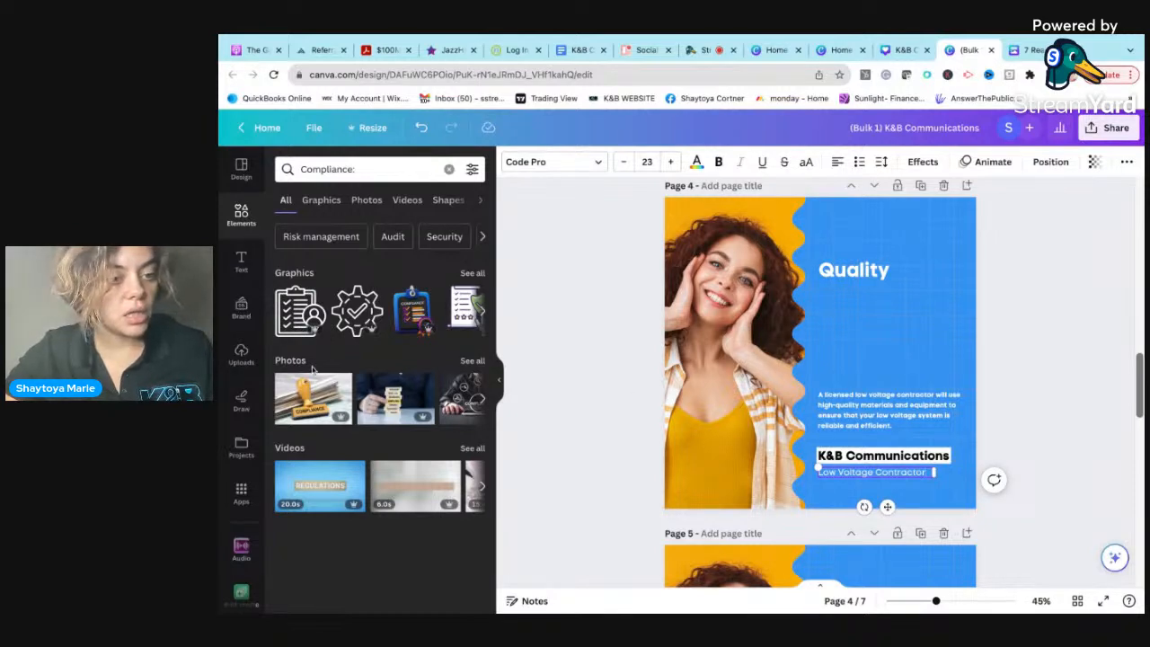
Step: Search the elements library for "Quality :" and browse the photo results for page 4
{"action": "left_click", "coordinate": [329, 171]}
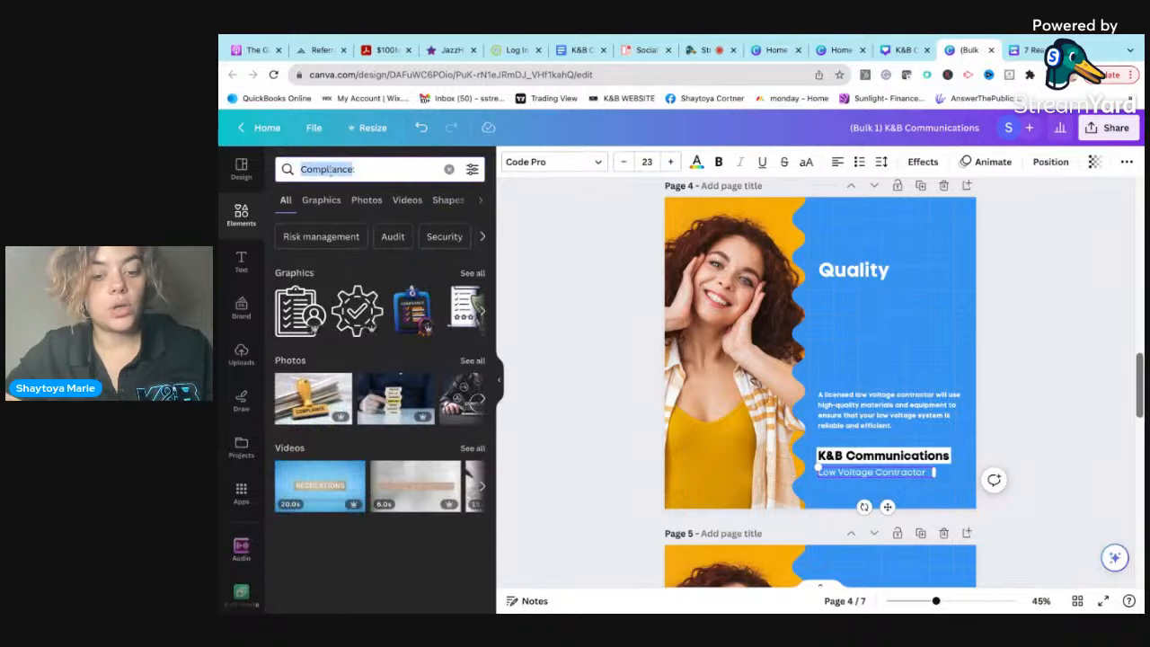
{"action": "type", "text": "Quality :"}
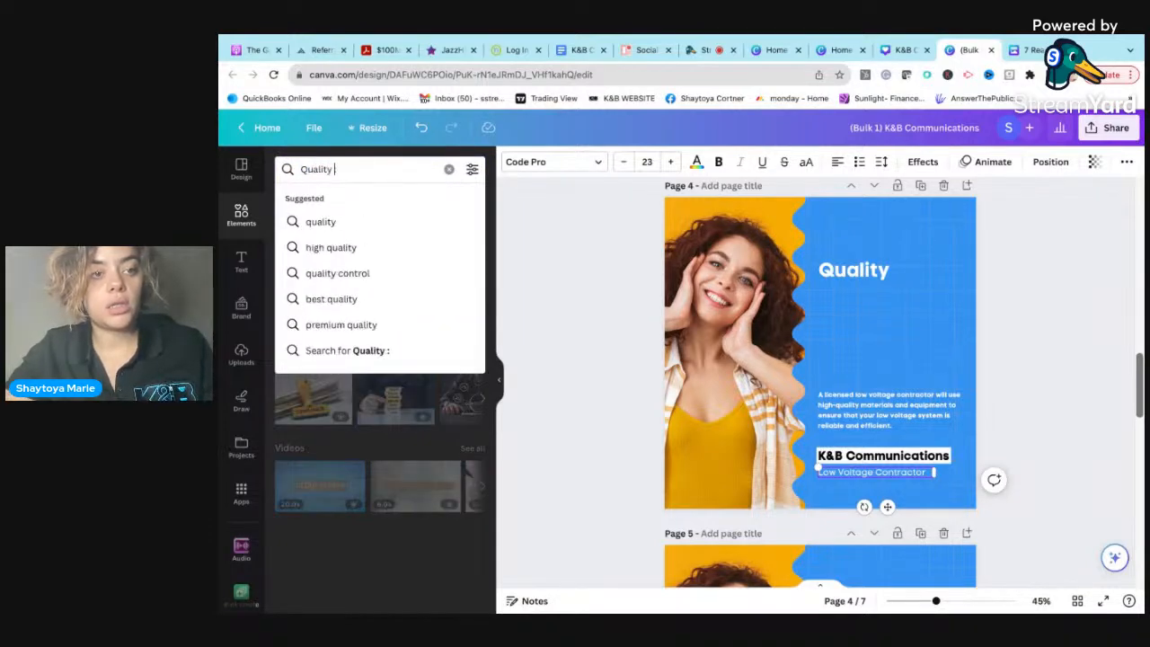
{"action": "key", "text": "Return"}
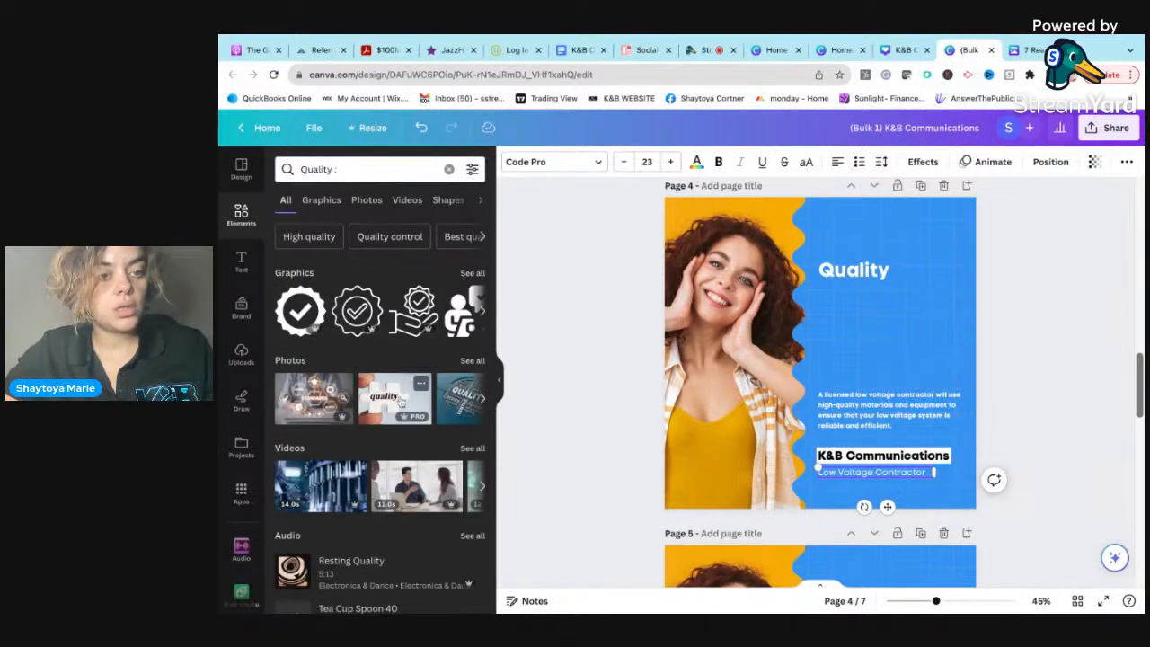
{"action": "scroll", "coordinate": [441, 401], "scroll_direction": "right", "scroll_amount": 2}
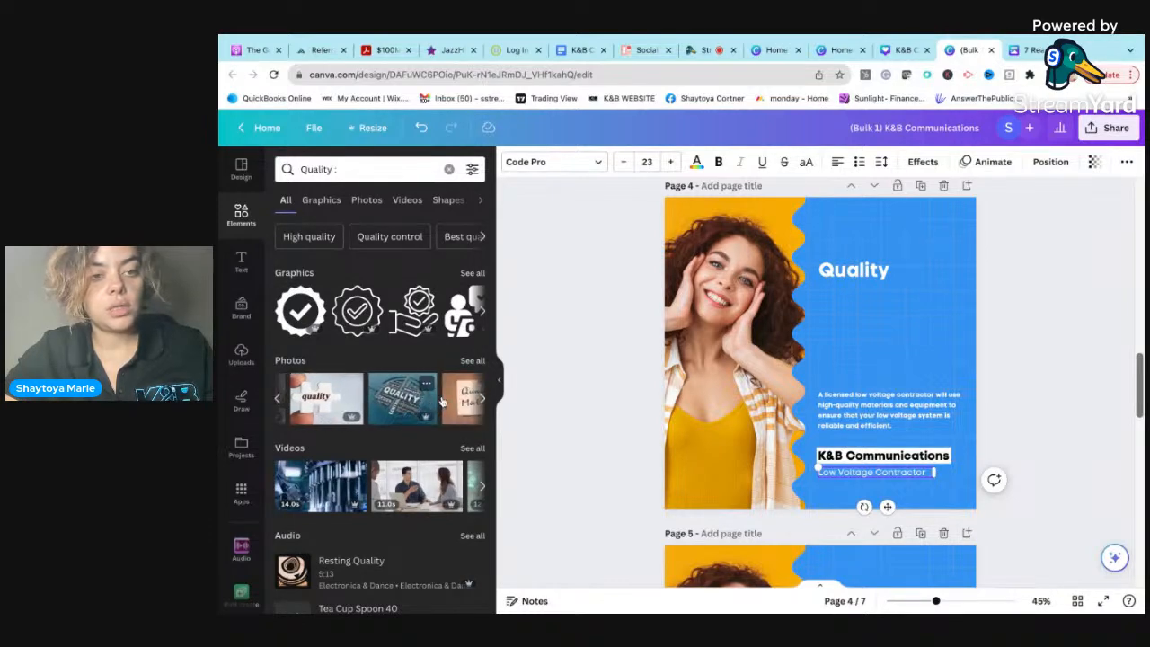
Step: Search the elements for "Contractor" and fill page 4's photo frame with the picture of the crouching builder in a white hard hat
{"action": "left_click", "coordinate": [385, 168]}
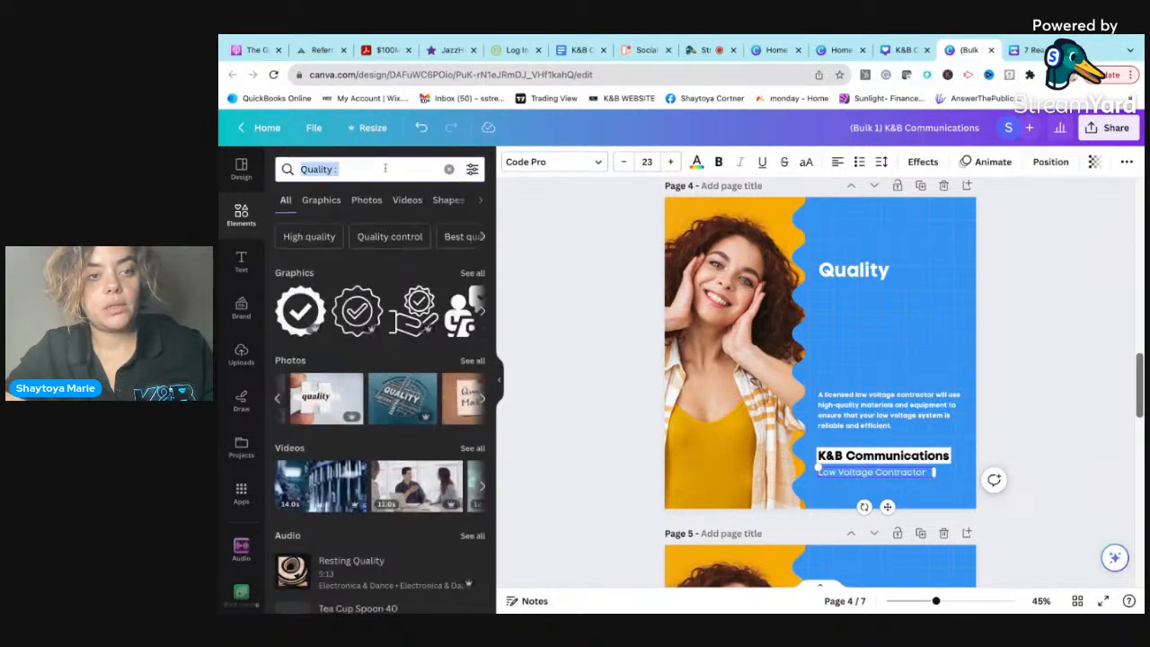
{"action": "type", "text": "Contractor"}
{"action": "key", "text": "Return"}
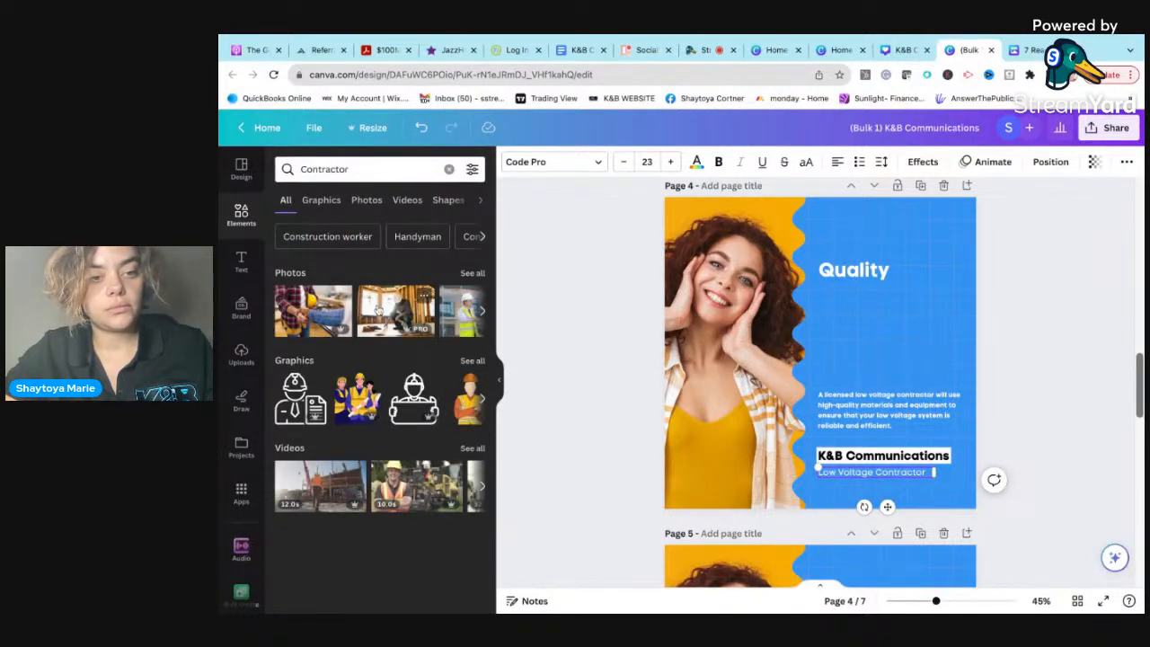
{"action": "left_click", "coordinate": [379, 311]}
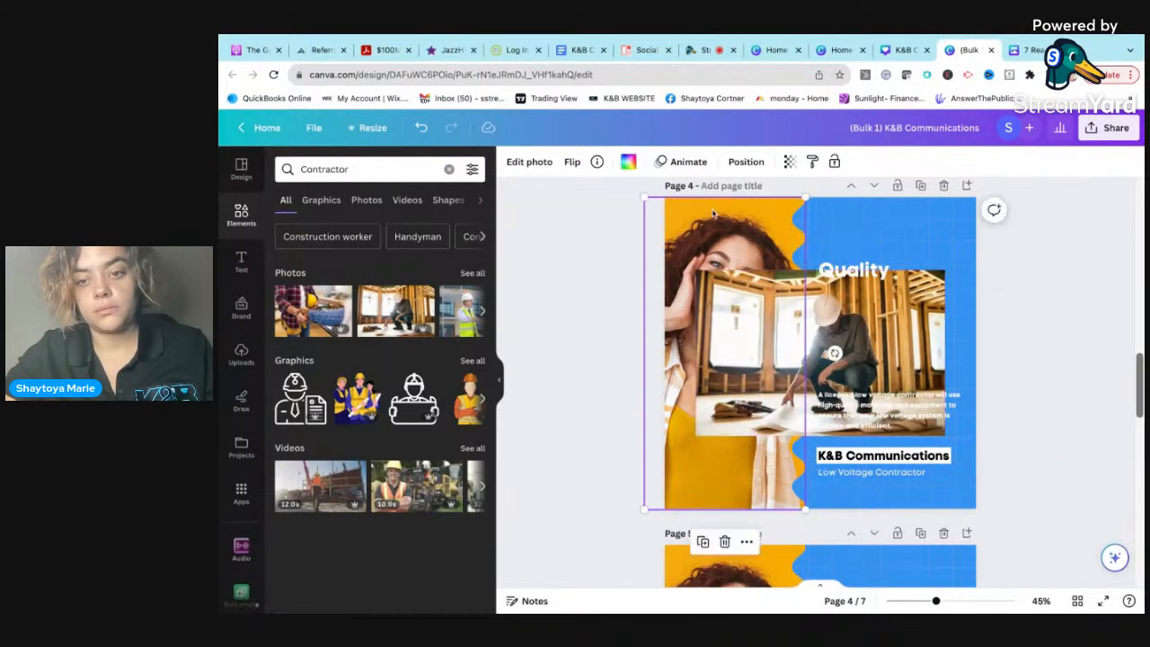
{"action": "left_click_drag", "start_coordinate": [915, 334], "coordinate": [749, 355]}
{"action": "double_click", "coordinate": [735, 356]}
{"action": "left_click", "coordinate": [1098, 315]}
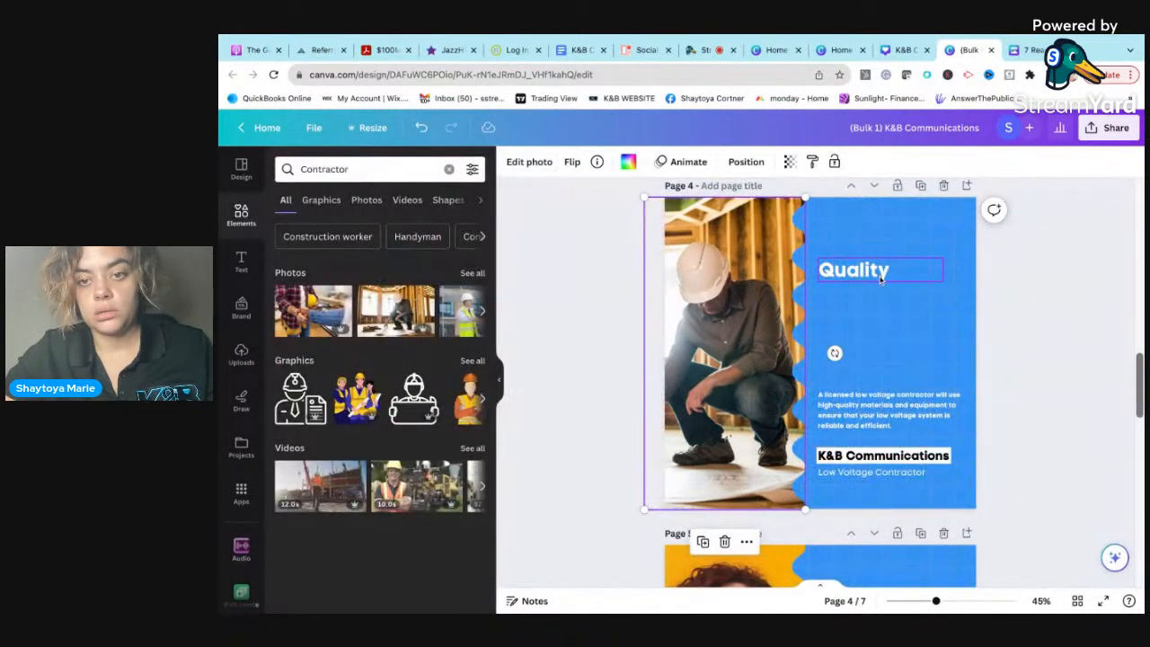
Step: Move page 4's "Quality" heading down to just above the body paragraph and add the blue-and-black K&B Communications logo from the uploads
{"action": "left_click_drag", "start_coordinate": [880, 278], "coordinate": [880, 356]}
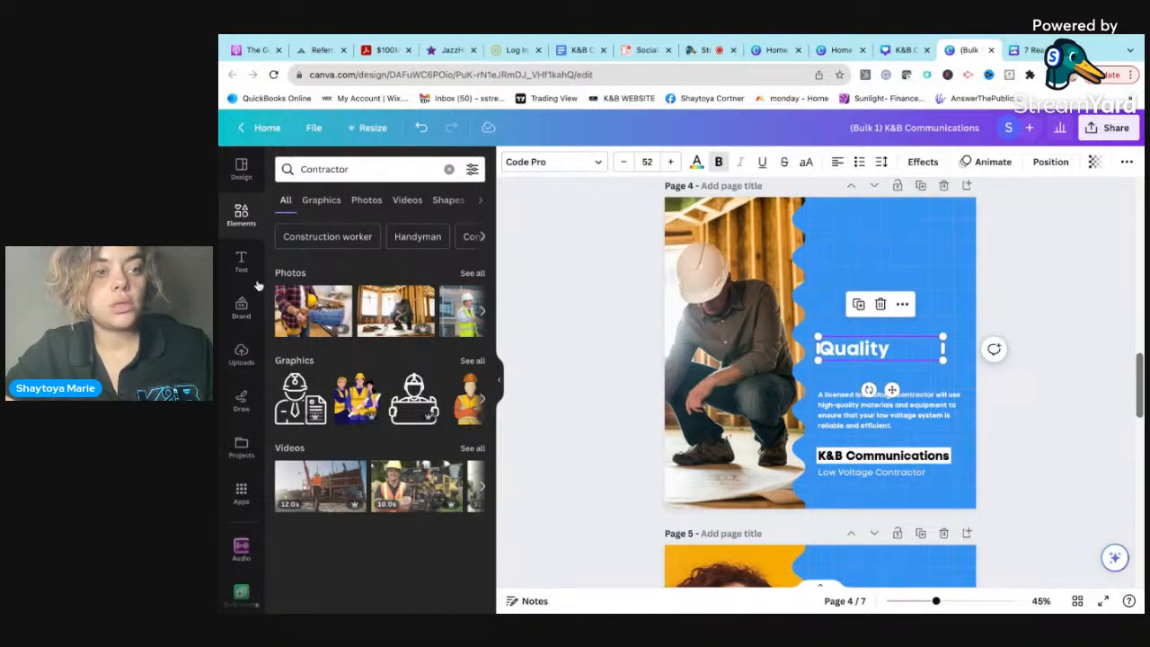
{"action": "left_click", "coordinate": [240, 351]}
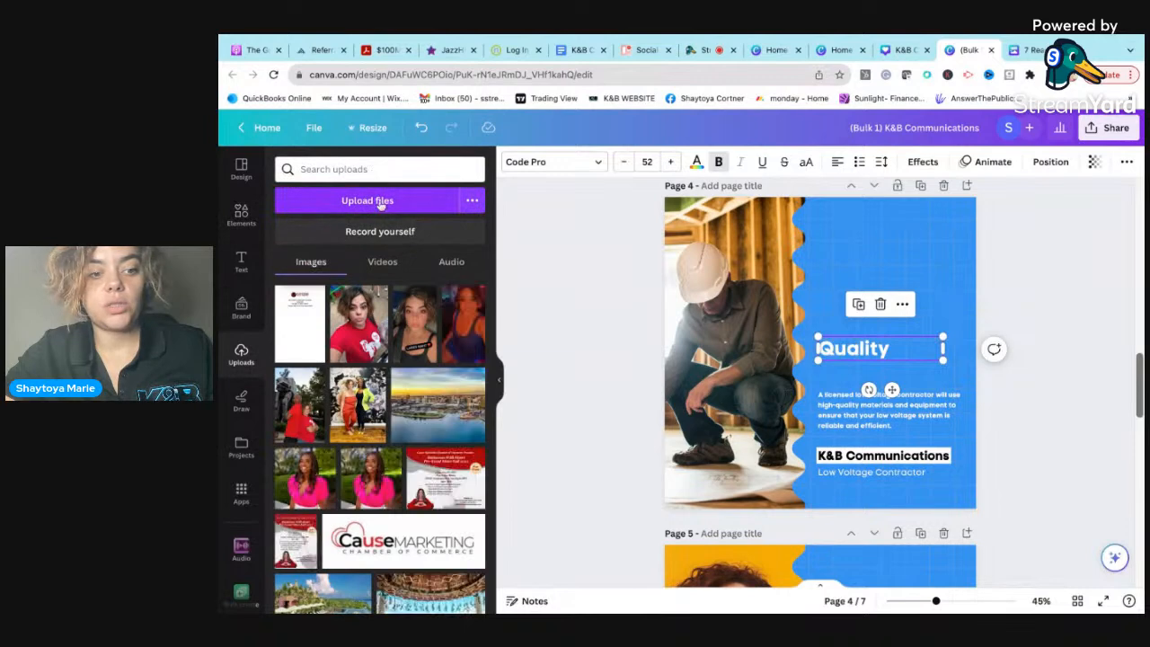
{"action": "scroll", "coordinate": [381, 564], "scroll_direction": "down", "scroll_amount": 10}
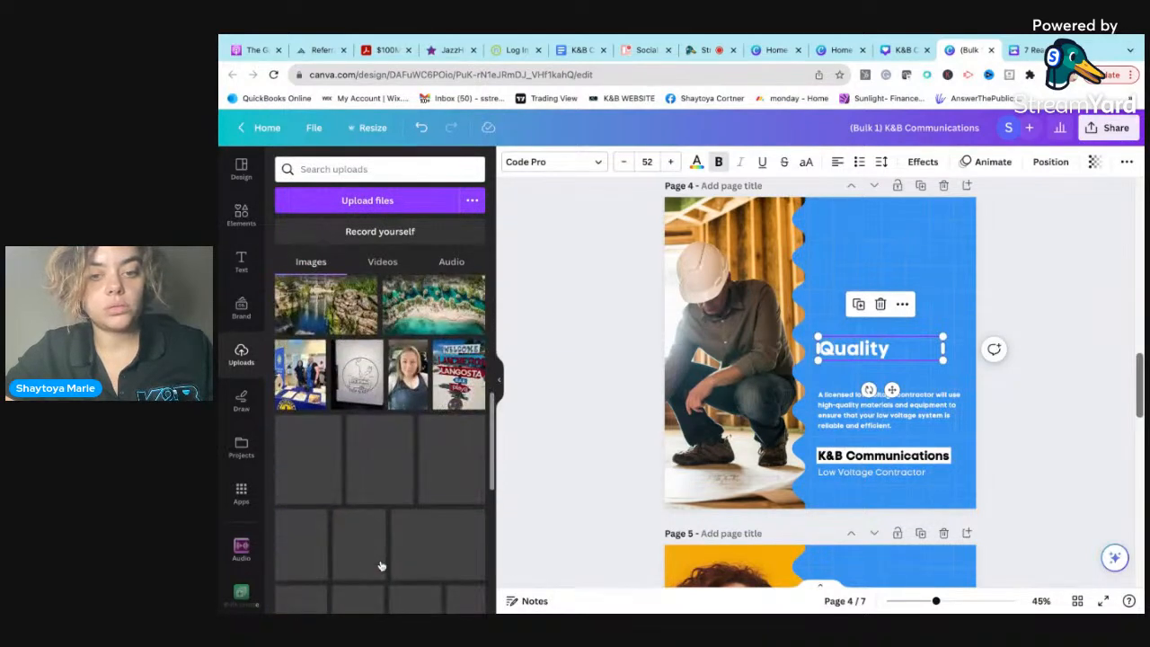
{"action": "scroll", "coordinate": [381, 564], "scroll_direction": "down", "scroll_amount": 5}
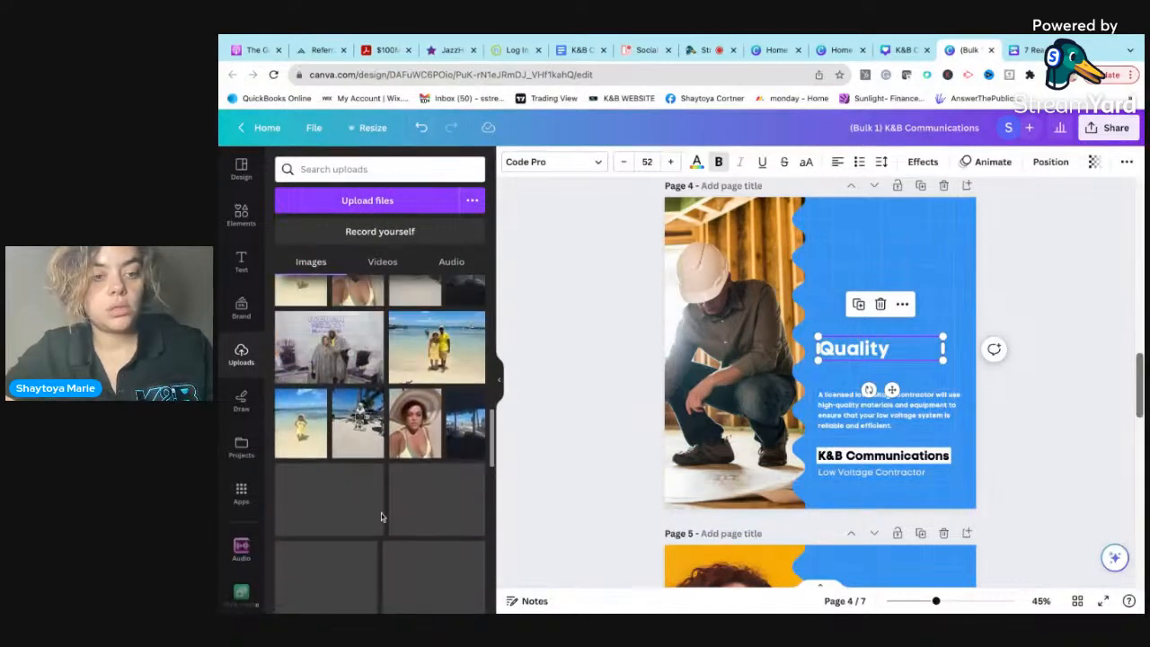
{"action": "scroll", "coordinate": [381, 514], "scroll_direction": "down", "scroll_amount": 10}
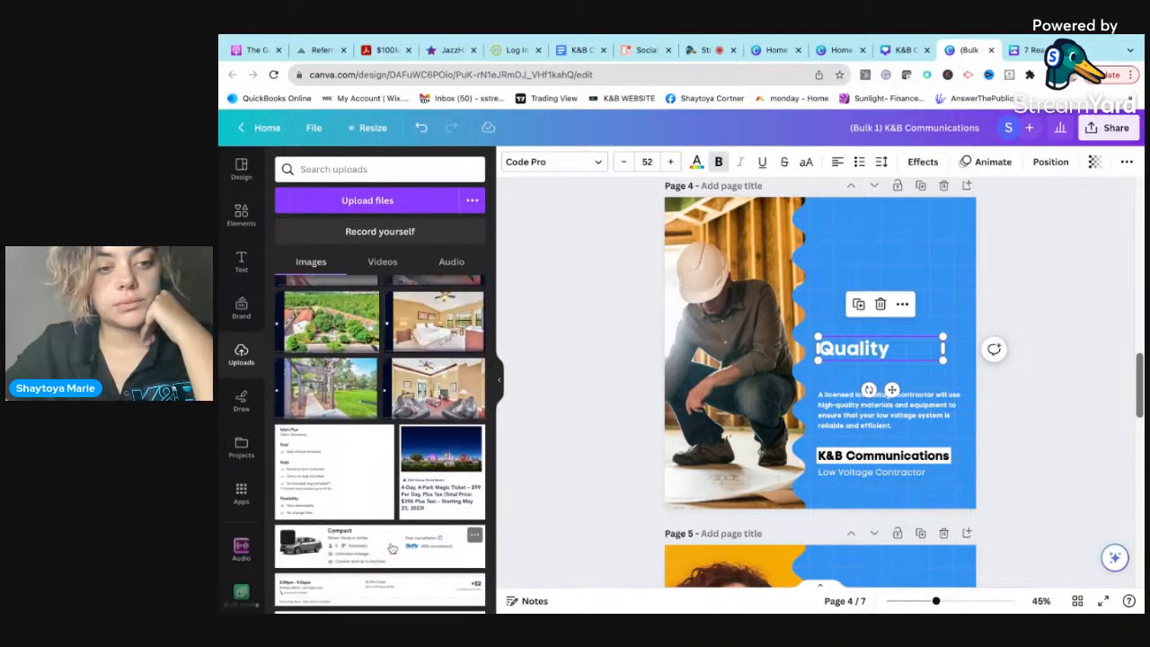
{"action": "scroll", "coordinate": [392, 546], "scroll_direction": "down", "scroll_amount": 1}
{"action": "scroll", "coordinate": [392, 546], "scroll_direction": "down", "scroll_amount": 5}
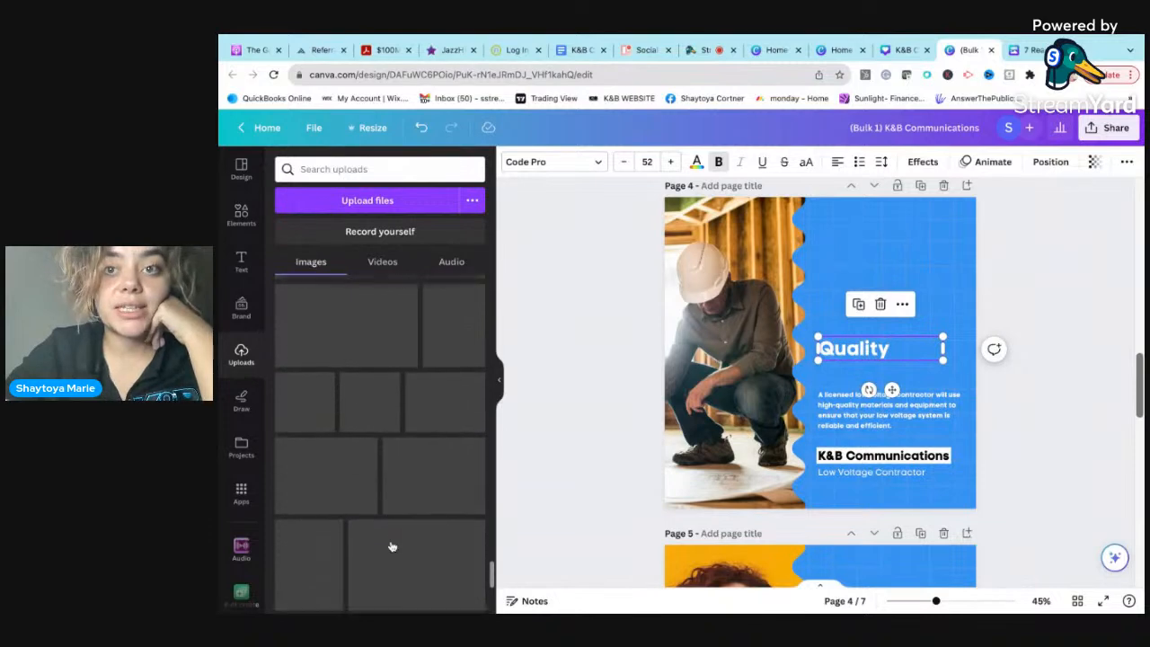
{"action": "scroll", "coordinate": [391, 546], "scroll_direction": "down", "scroll_amount": 5}
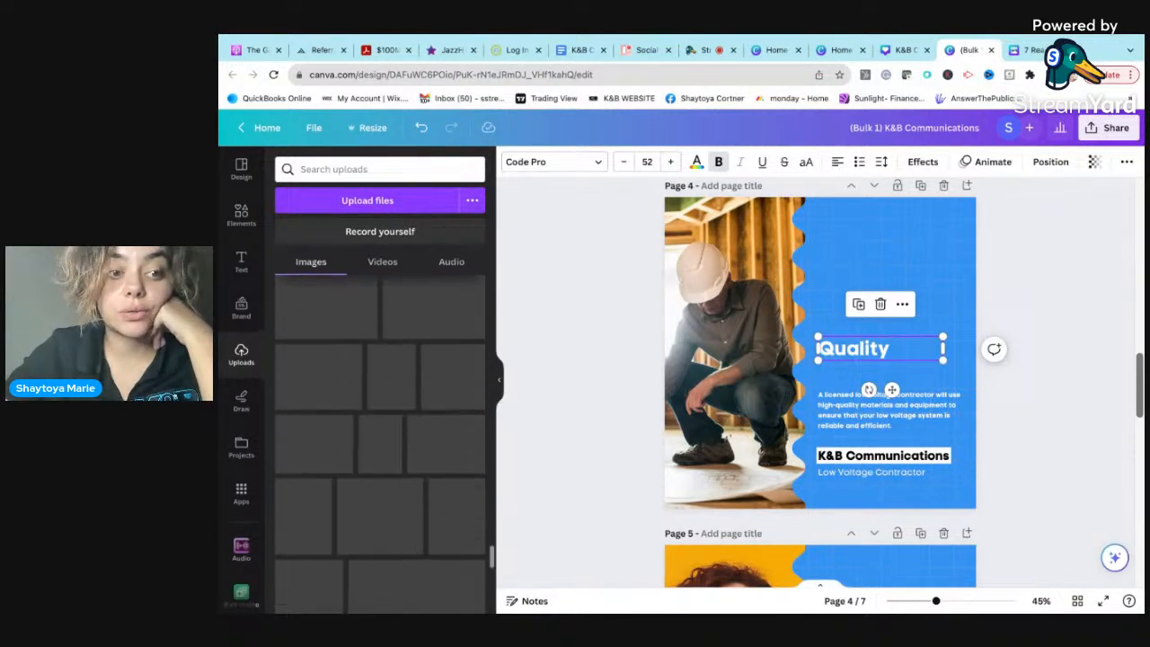
{"action": "scroll", "coordinate": [392, 546], "scroll_direction": "down", "scroll_amount": 5}
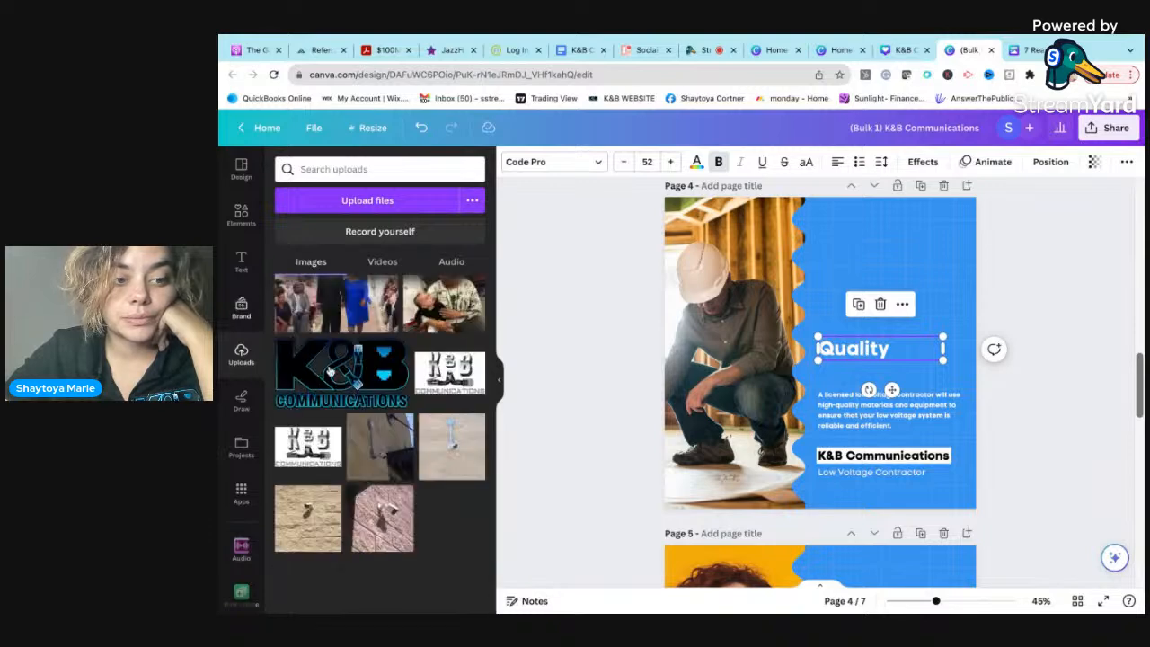
{"action": "left_click", "coordinate": [364, 385]}
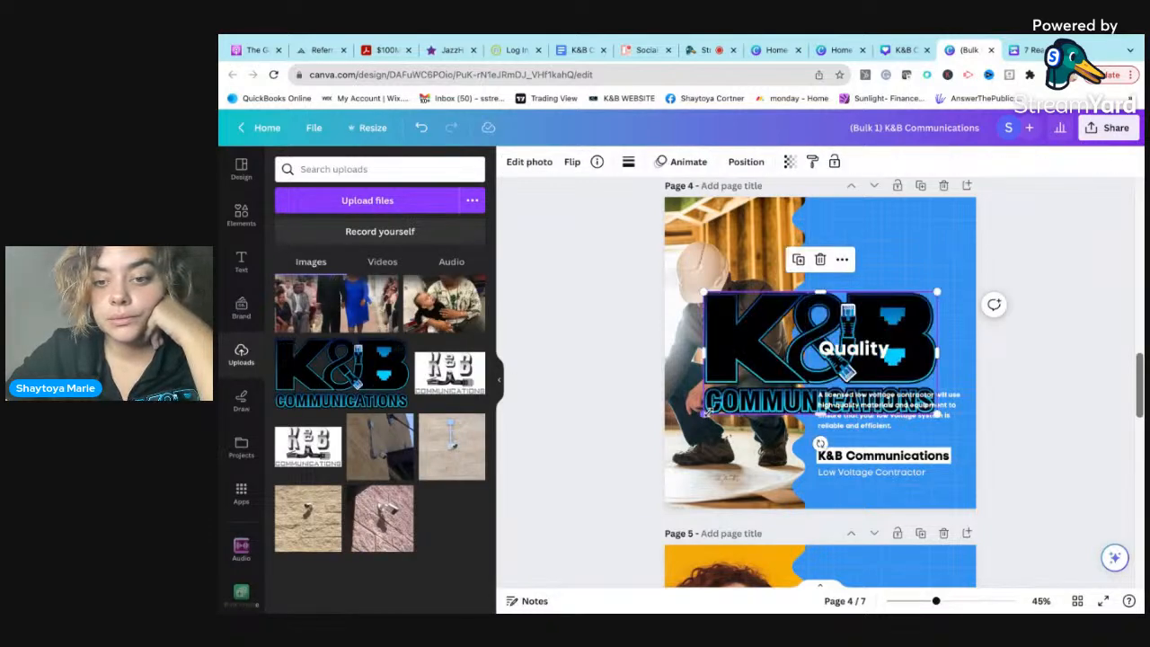
Step: Shrink the logo to fit the top of page 4's blue area and move the heading and body paragraph up beneath it
{"action": "left_click_drag", "start_coordinate": [702, 416], "coordinate": [826, 299]}
{"action": "left_click_drag", "start_coordinate": [898, 278], "coordinate": [889, 277]}
{"action": "left_click_drag", "start_coordinate": [853, 350], "coordinate": [853, 334]}
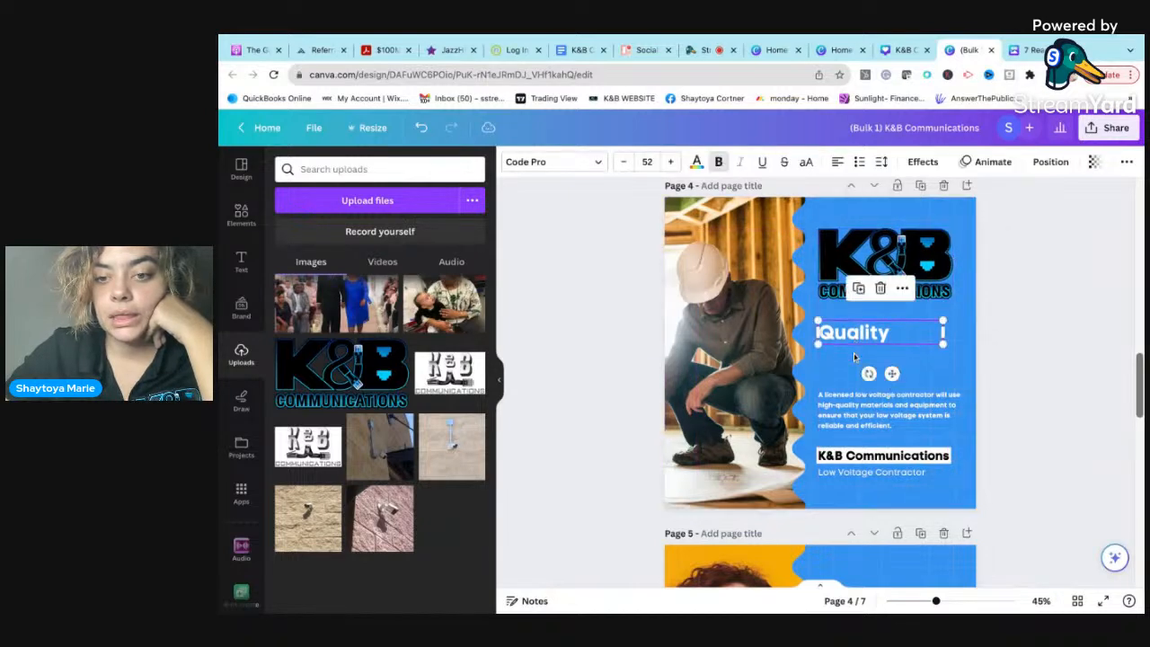
{"action": "left_click_drag", "start_coordinate": [857, 423], "coordinate": [856, 398]}
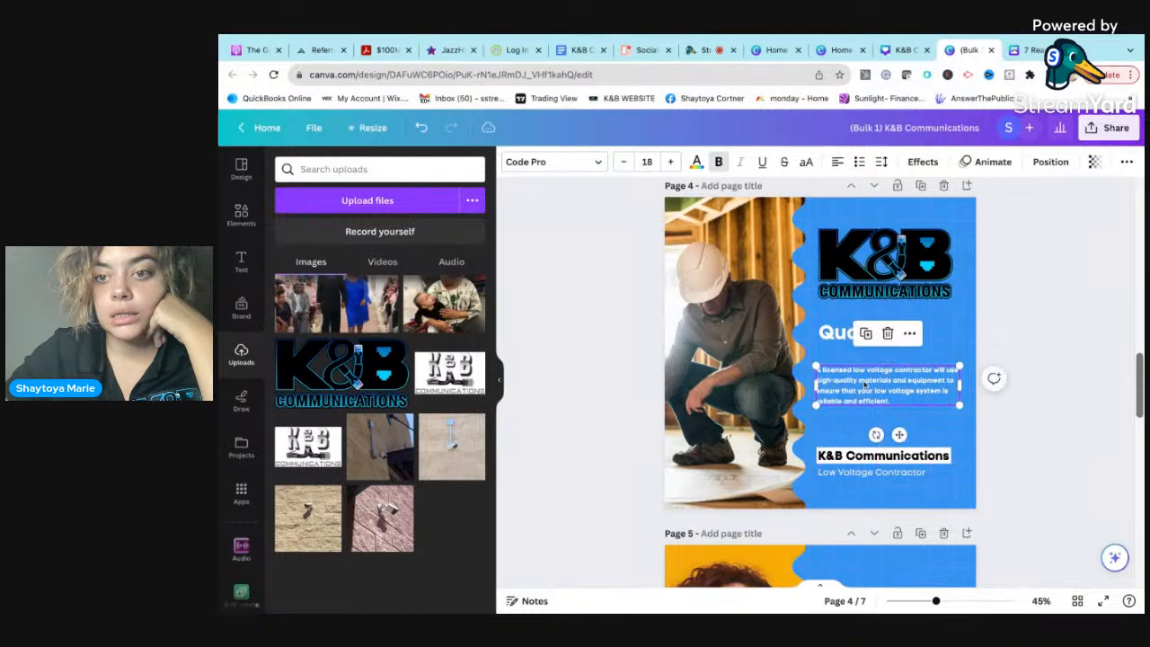
Step: Recolour page 4's background grid lines with the logo's pale grey and its blue area with light grey
{"action": "left_click", "coordinate": [945, 218]}
{"action": "left_click", "coordinate": [661, 162]}
{"action": "left_click", "coordinate": [460, 454]}
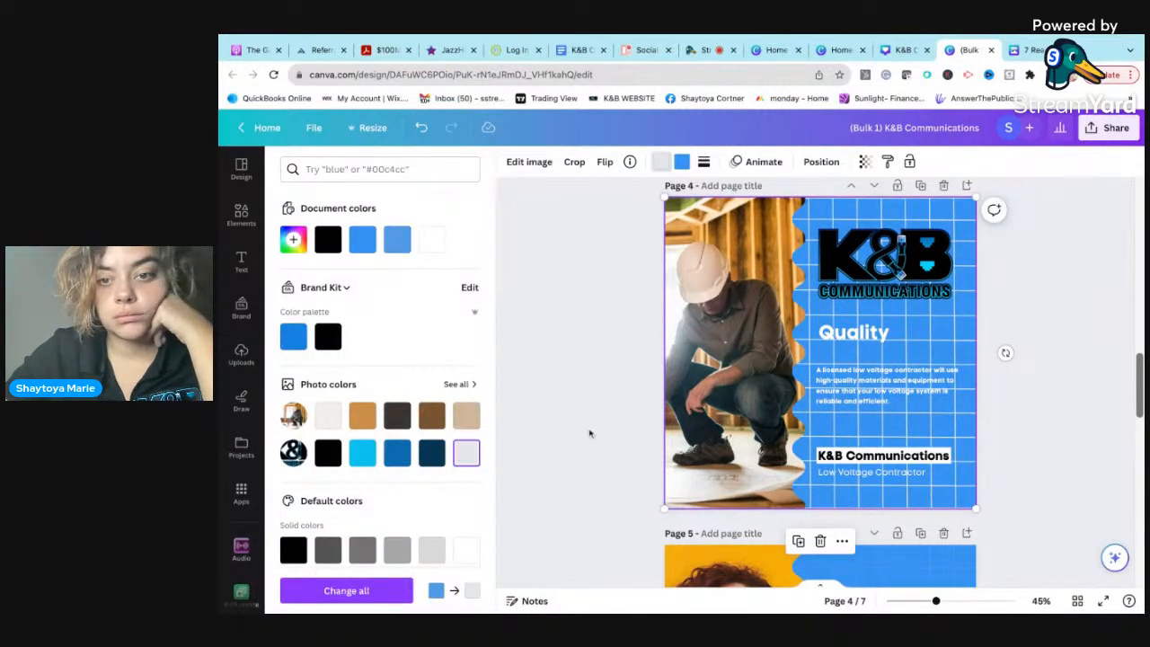
{"action": "left_click", "coordinate": [685, 164]}
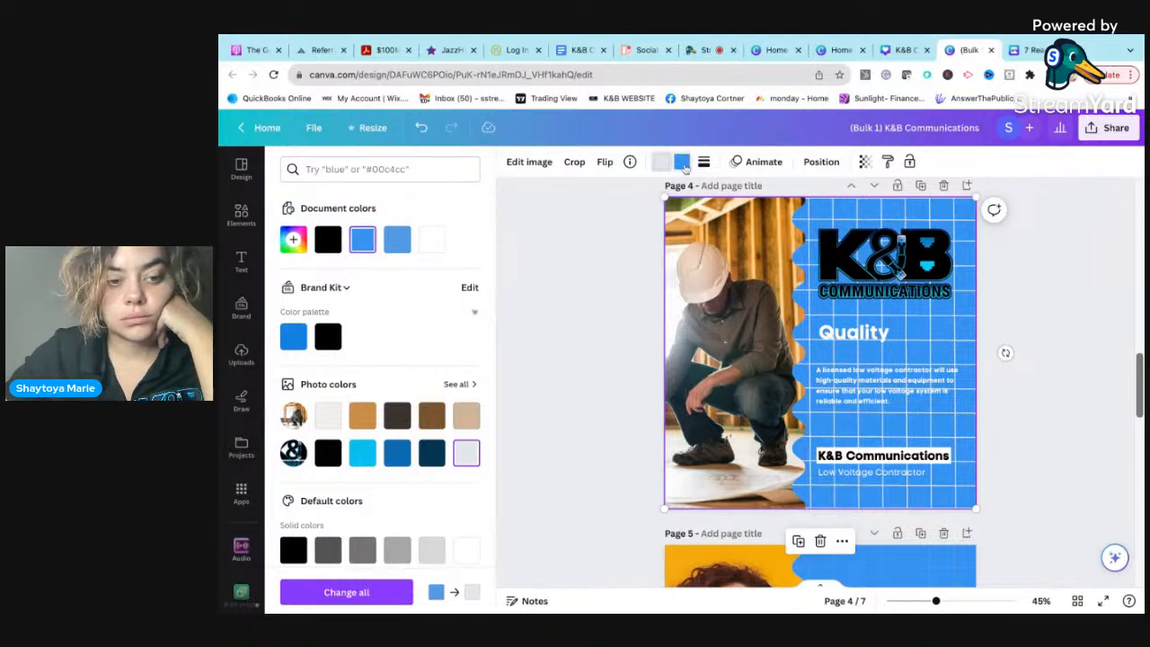
{"action": "left_click", "coordinate": [431, 550]}
Step: Set the text colour of page 4's "Quality" heading and body paragraph to the brand black
{"action": "left_click", "coordinate": [858, 333]}
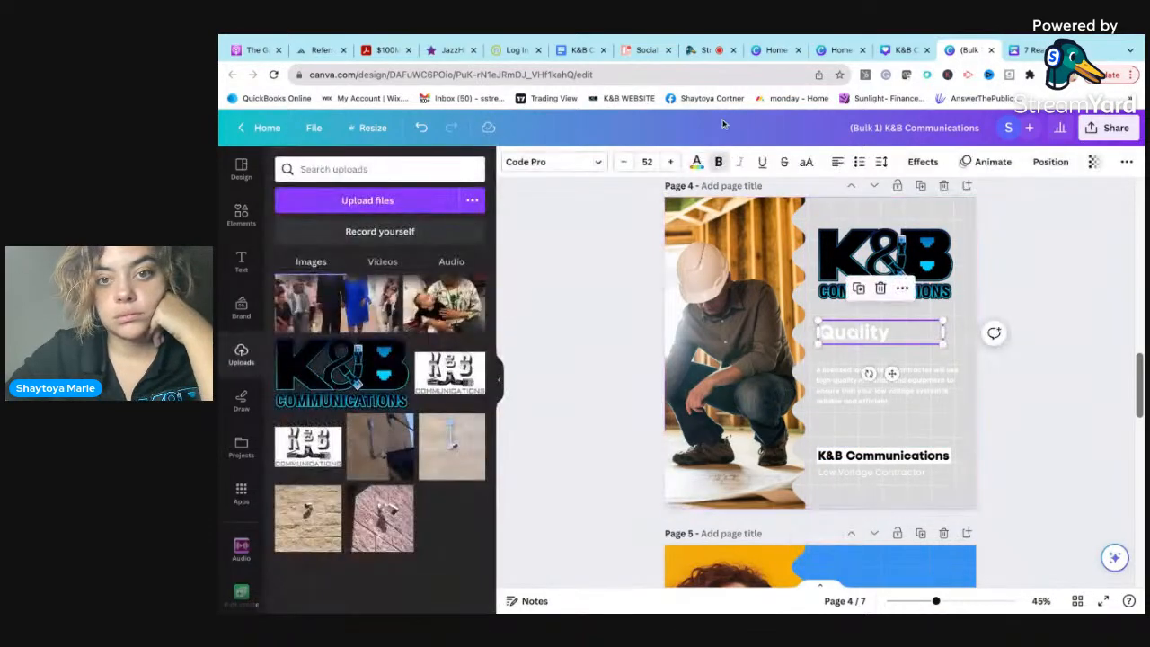
{"action": "left_click", "coordinate": [697, 163]}
{"action": "left_click", "coordinate": [328, 371]}
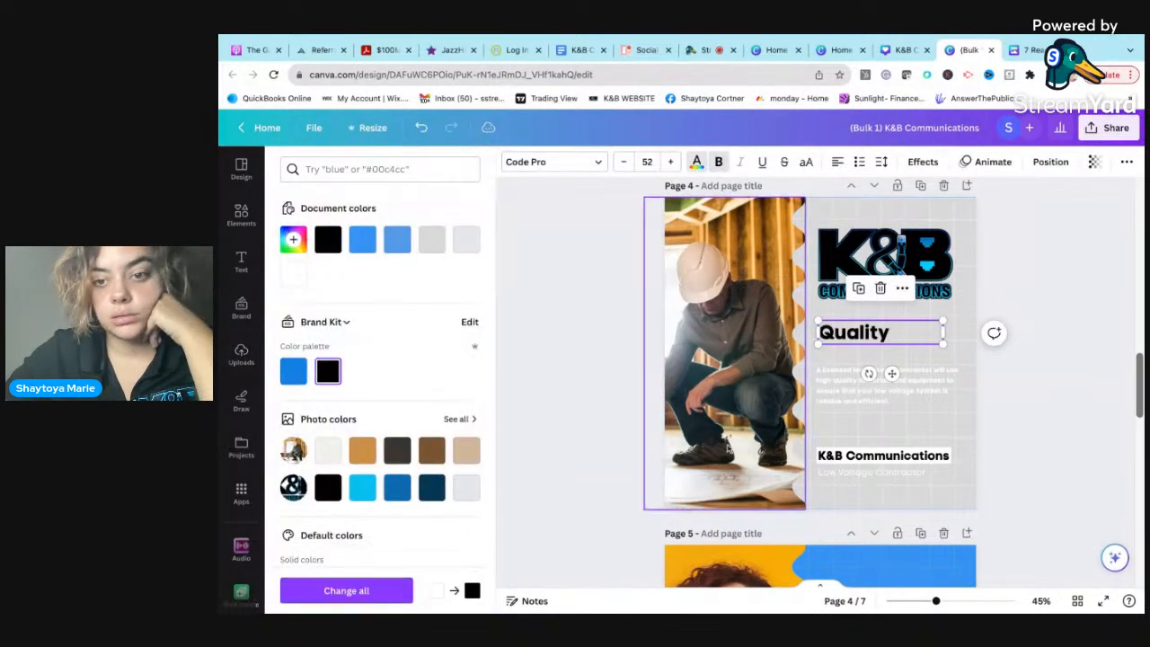
{"action": "left_click", "coordinate": [835, 406]}
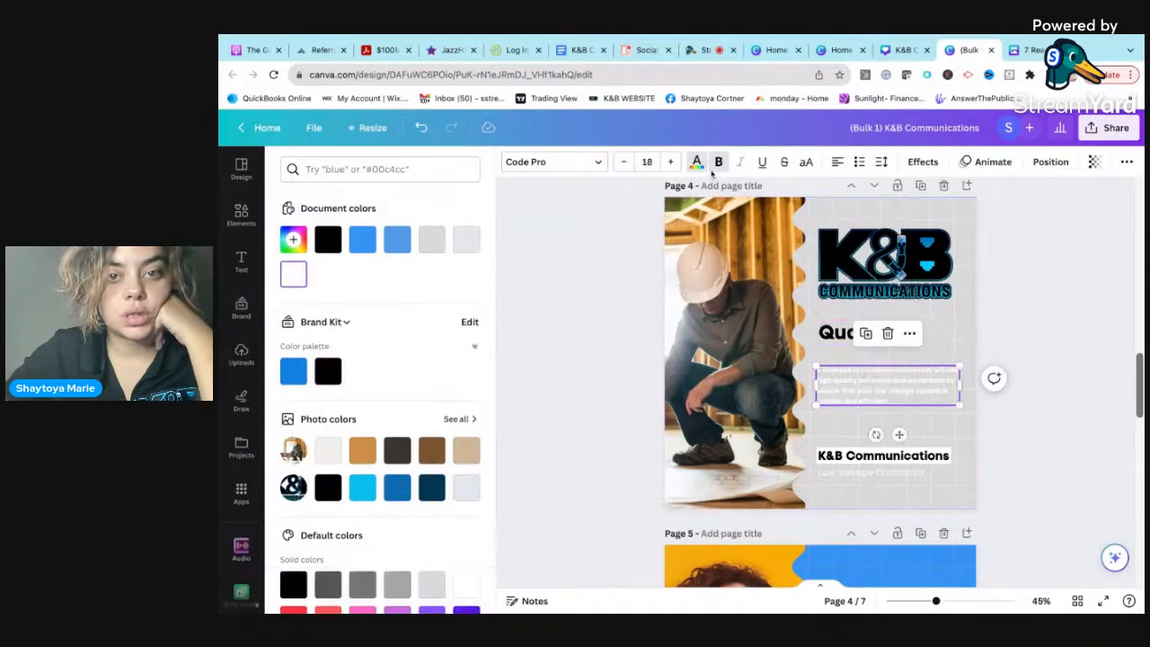
{"action": "left_click", "coordinate": [697, 163]}
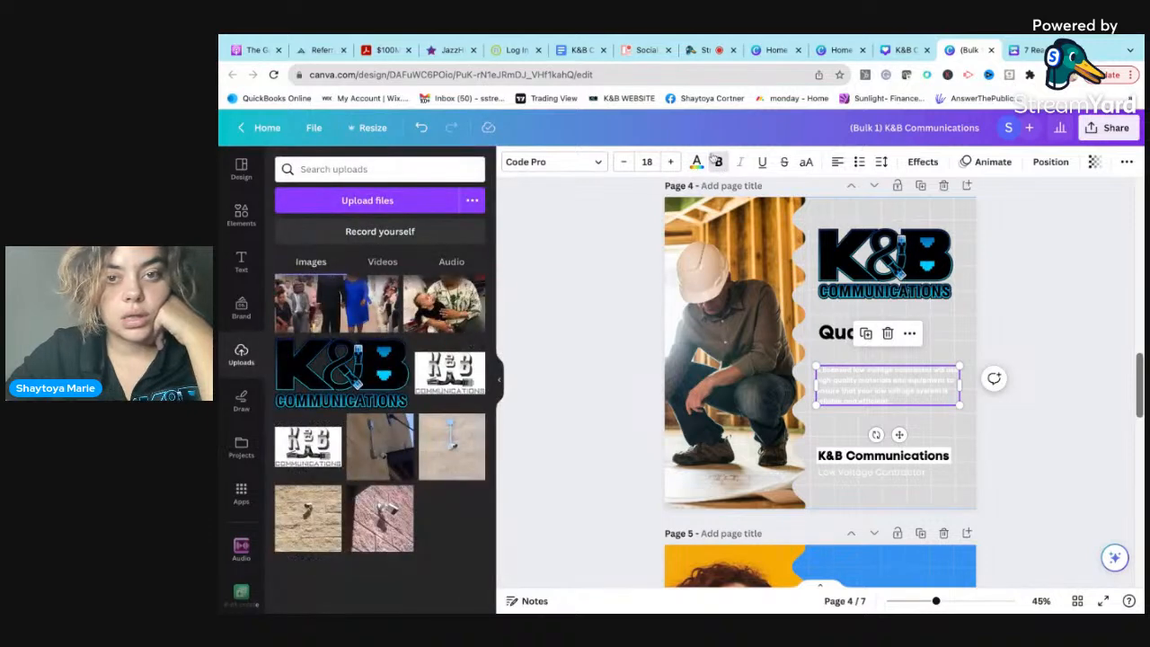
{"action": "left_click", "coordinate": [697, 163]}
{"action": "left_click", "coordinate": [328, 372]}
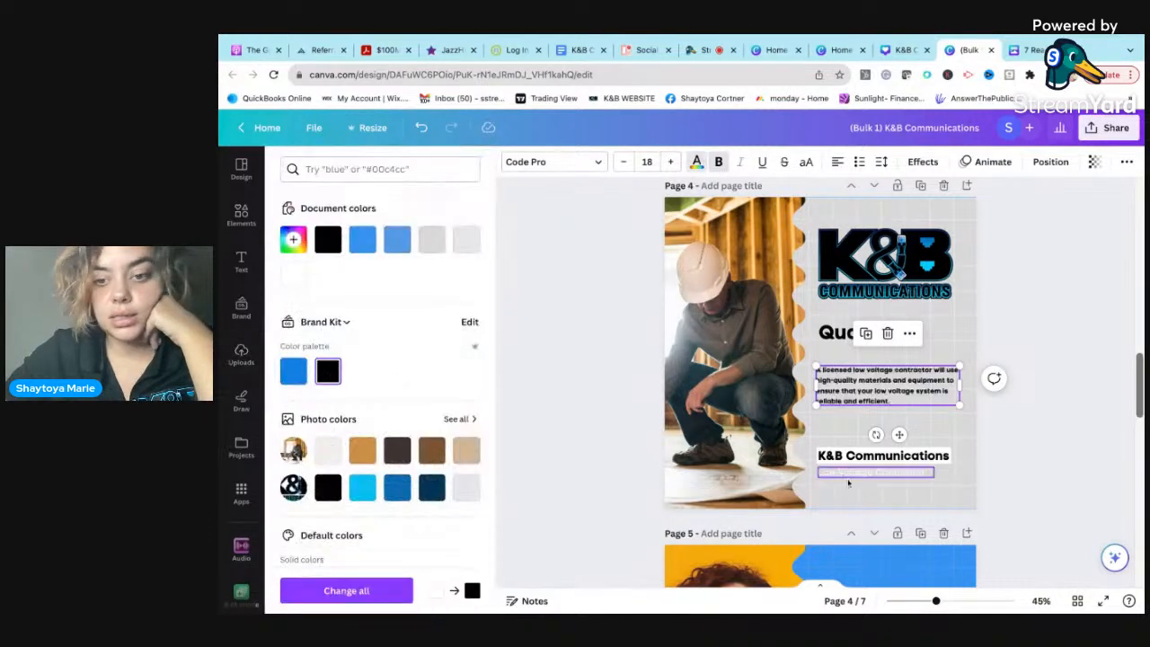
Step: Change the background effect of page 4's "K&B Communications" label to blue and its text colour to pale grey
{"action": "left_click", "coordinate": [838, 453]}
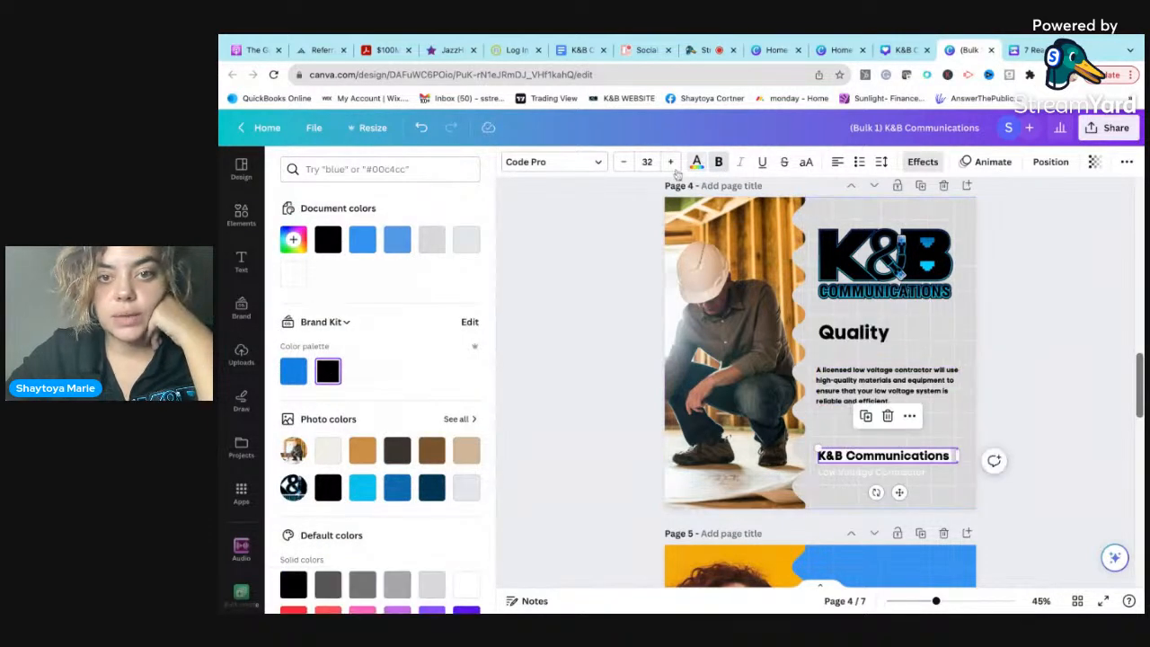
{"action": "left_click", "coordinate": [920, 163]}
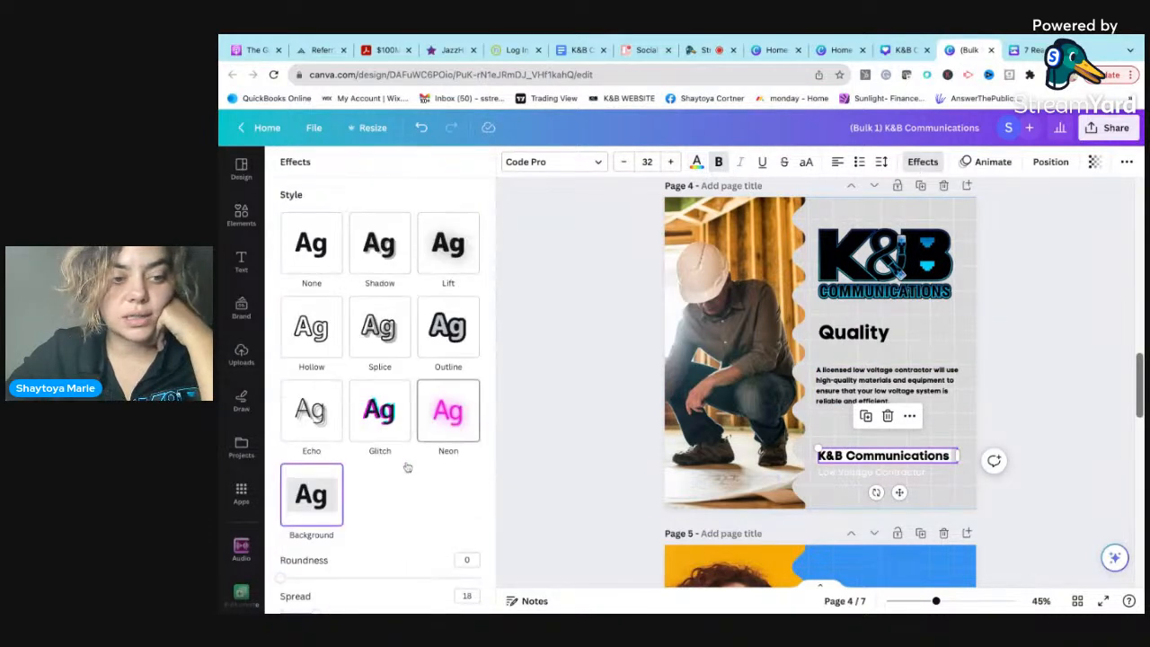
{"action": "scroll", "coordinate": [460, 449], "scroll_direction": "down", "scroll_amount": 4}
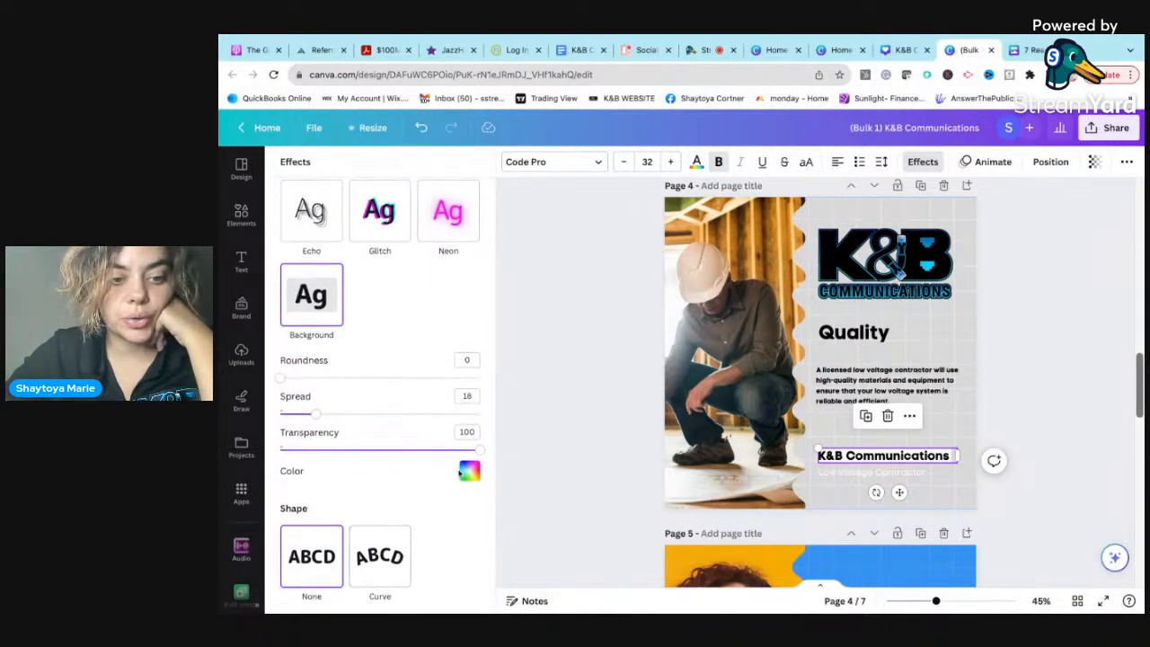
{"action": "left_click", "coordinate": [467, 474]}
{"action": "left_click", "coordinate": [370, 307]}
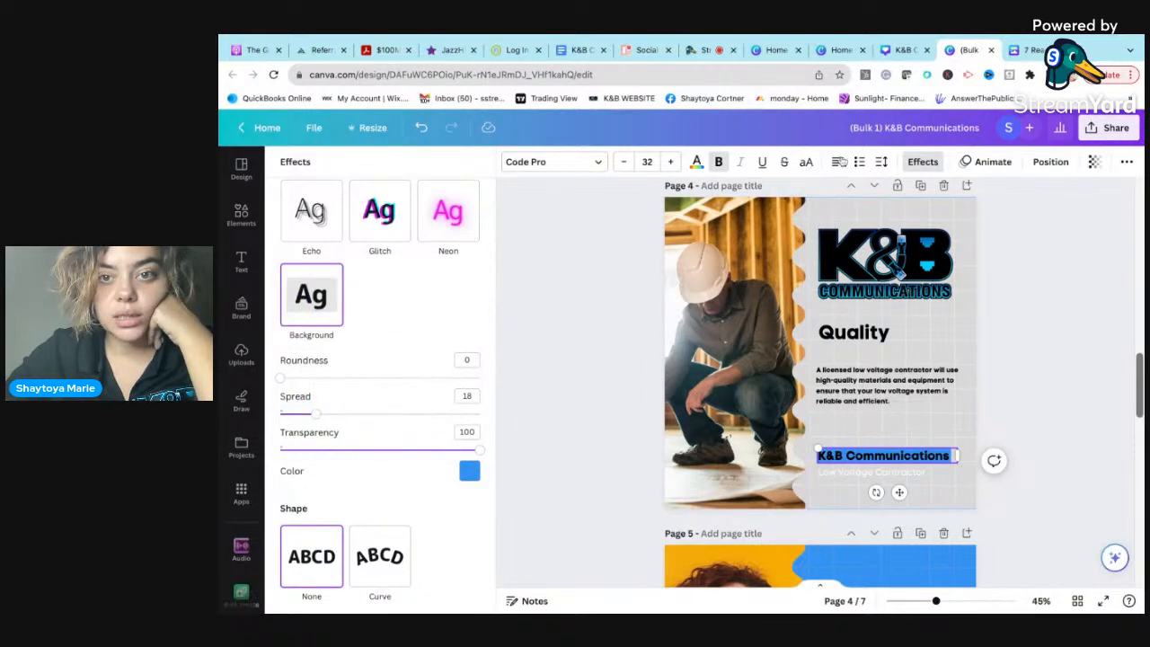
{"action": "left_click", "coordinate": [696, 163]}
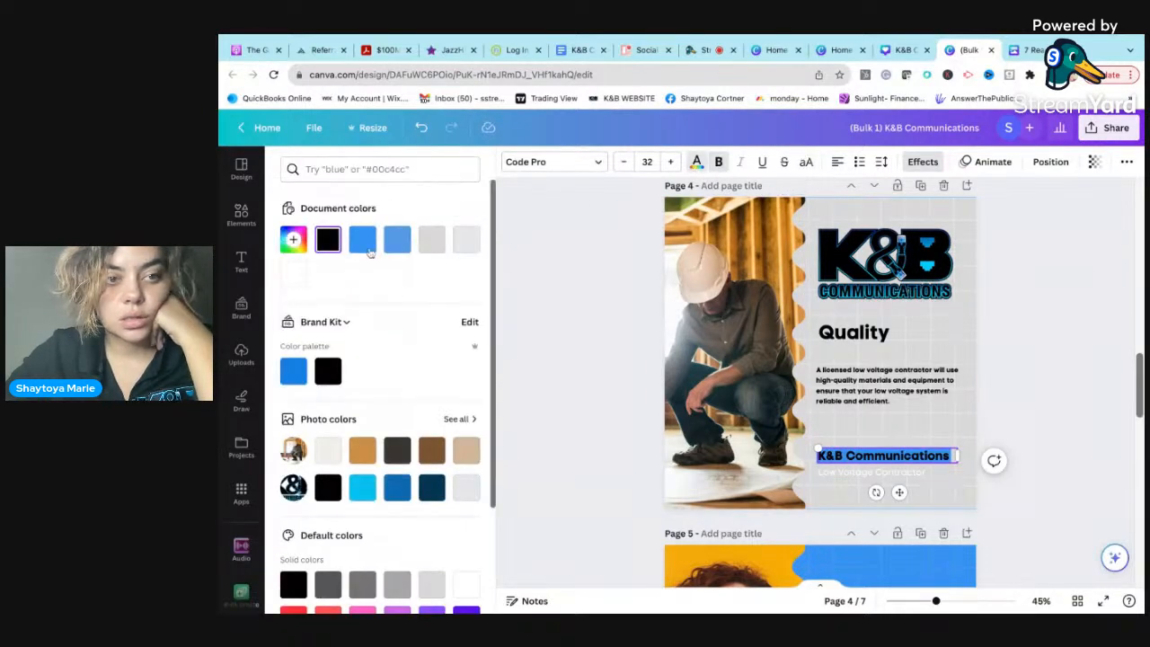
{"action": "left_click", "coordinate": [466, 240]}
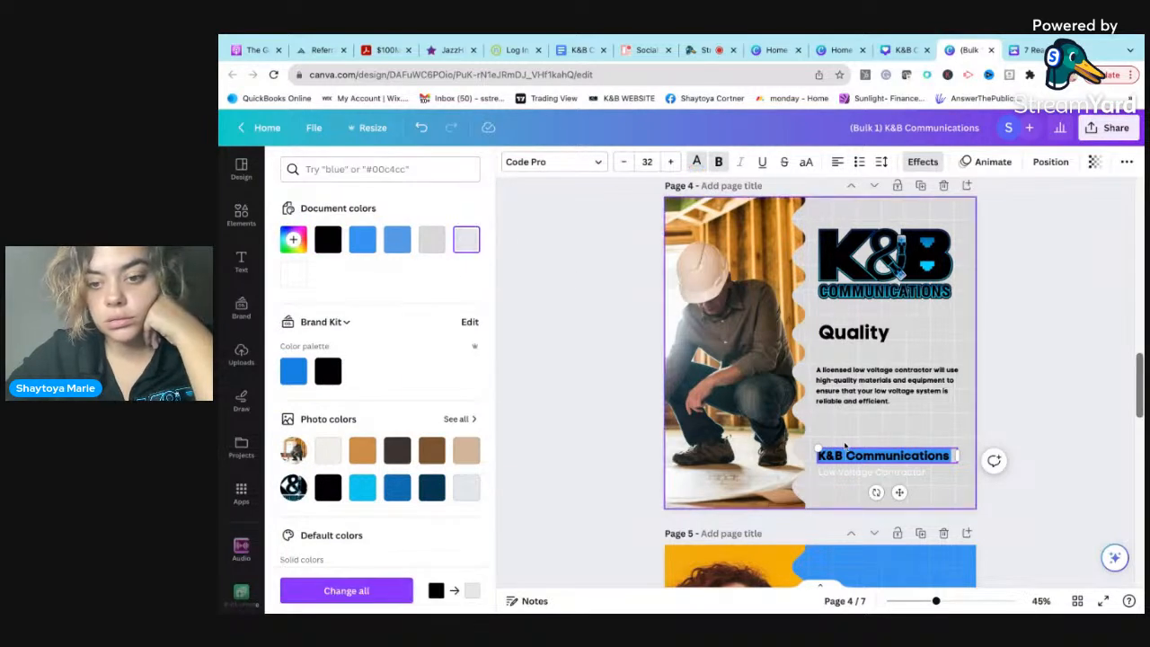
Step: Undo the pale grey text colour on page 4's "K&B Communications" label and set its text to white
{"action": "key", "text": "ctrl+z"}
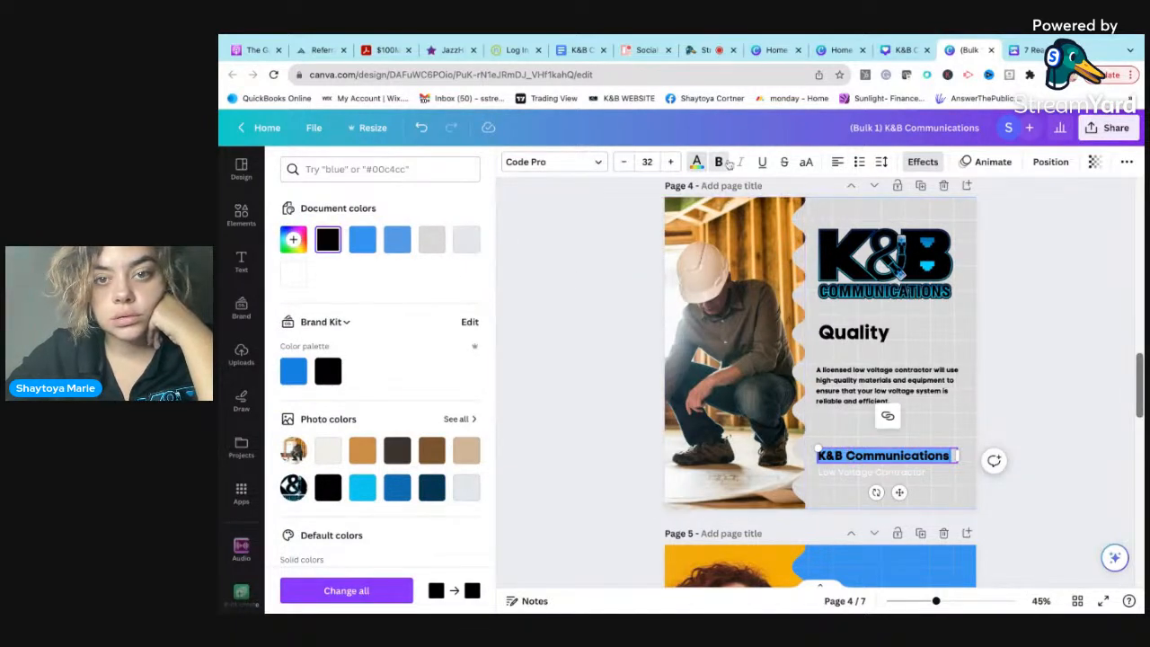
{"action": "left_click", "coordinate": [696, 164]}
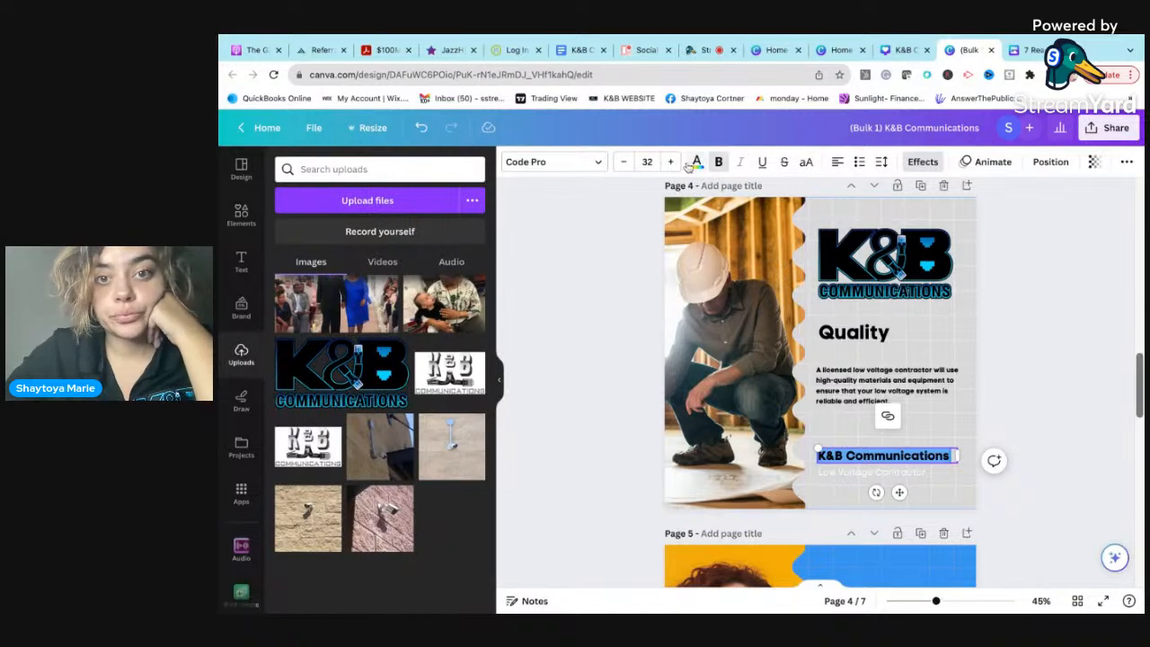
{"action": "left_click", "coordinate": [696, 164]}
{"action": "left_click", "coordinate": [299, 281]}
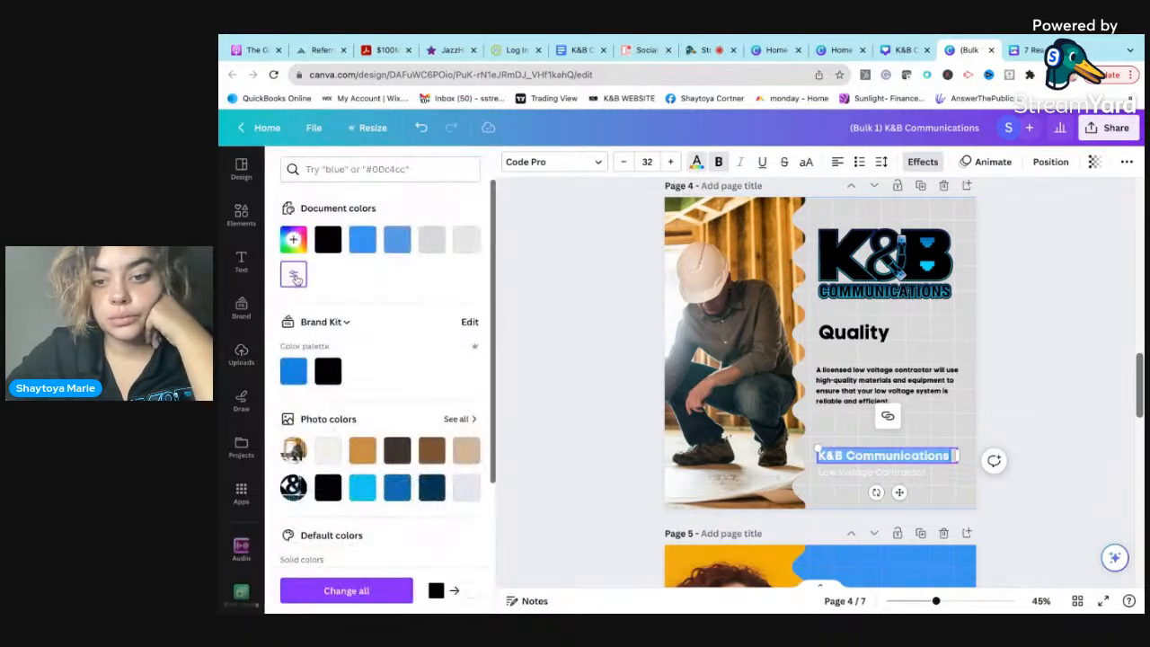
{"action": "left_click", "coordinate": [993, 348]}
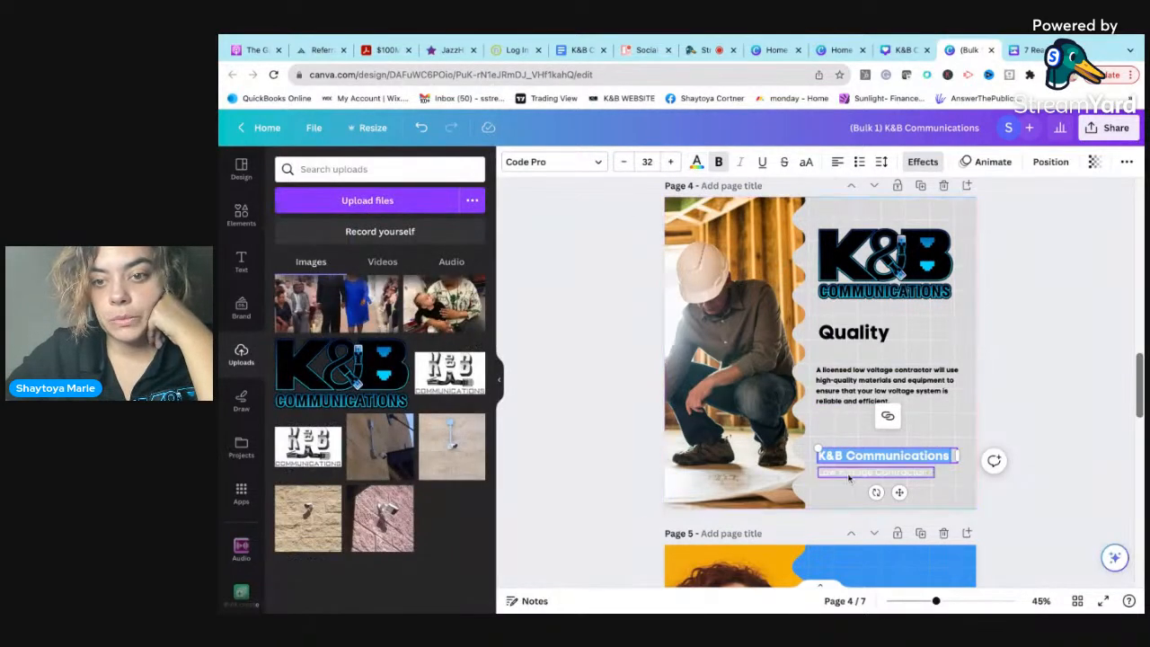
Step: Set the text colour of page 4's "Low Voltage Contractor" subtitle to the logo's dark navy blue
{"action": "left_click", "coordinate": [851, 475]}
{"action": "left_click", "coordinate": [697, 163]}
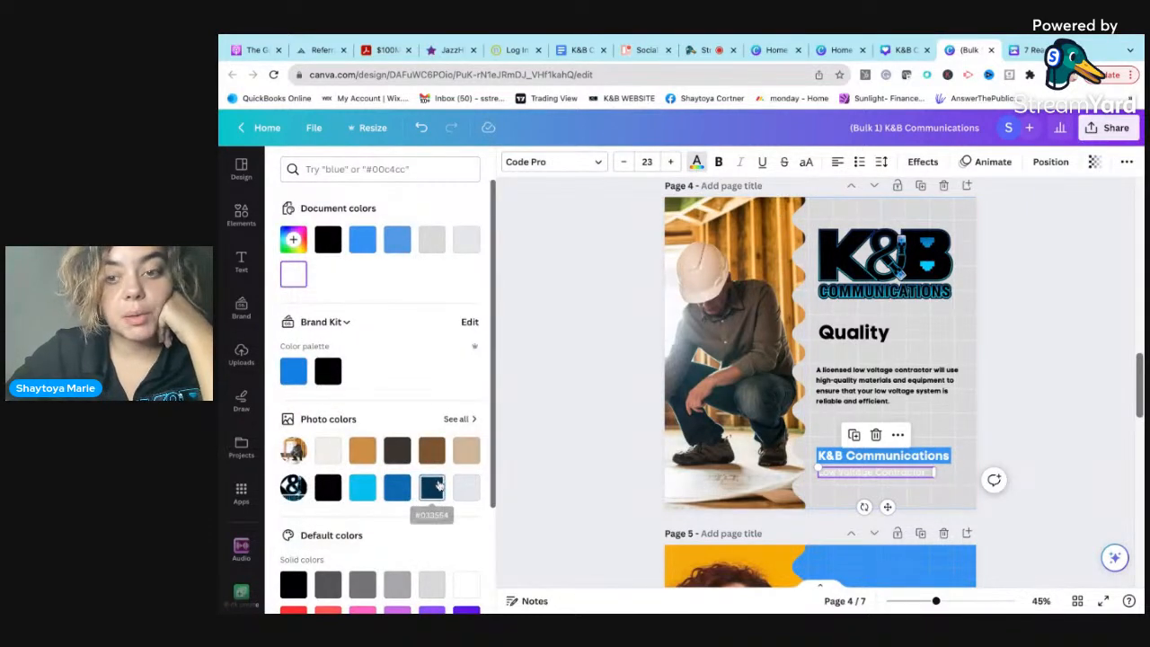
{"action": "left_click", "coordinate": [430, 485]}
{"action": "left_click", "coordinate": [1050, 375]}
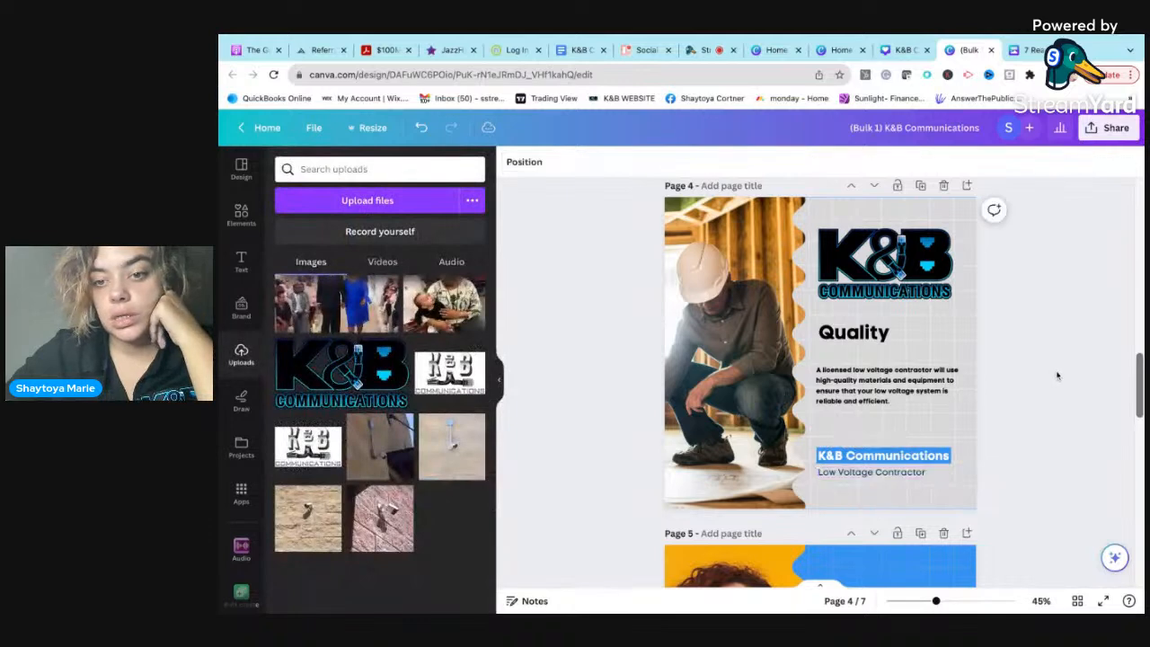
Step: Remove the leading word "Warranty:" from the body paragraph on page 5
{"action": "scroll", "coordinate": [1041, 359], "scroll_direction": "down", "scroll_amount": 8}
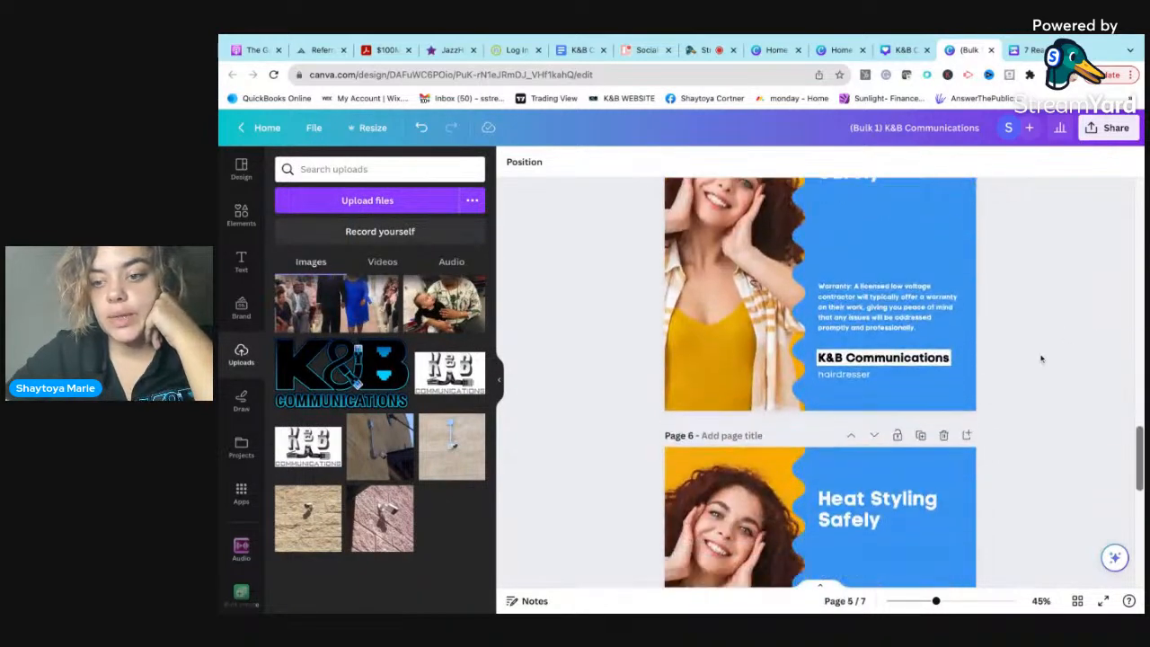
{"action": "scroll", "coordinate": [1042, 363], "scroll_direction": "up", "scroll_amount": 5}
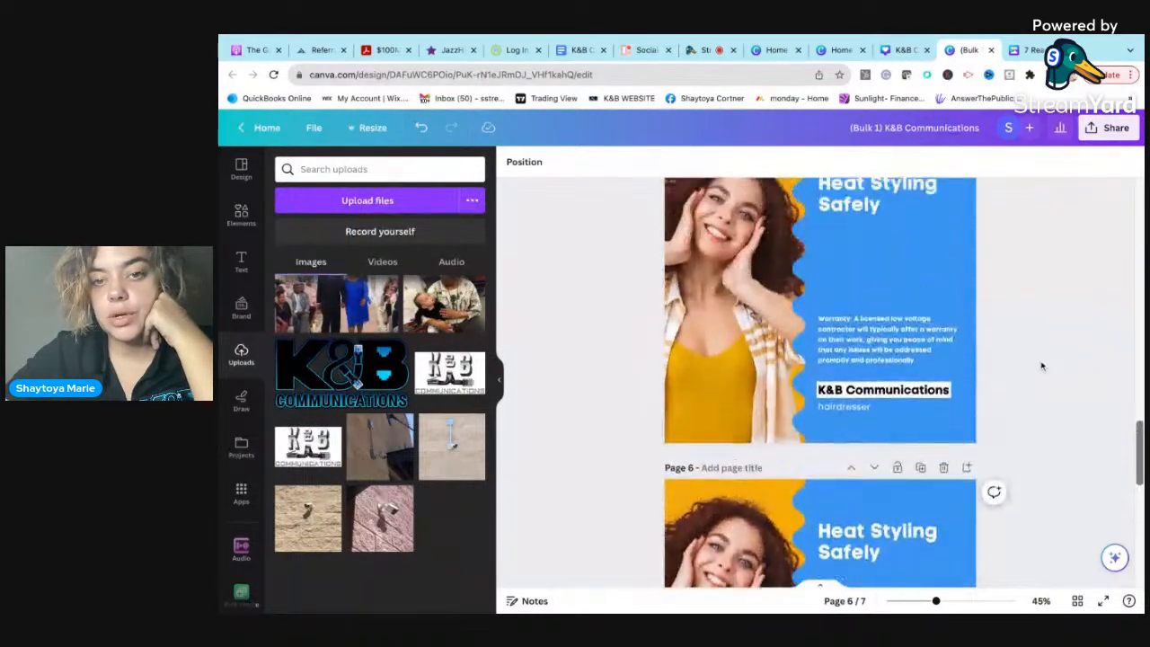
{"action": "scroll", "coordinate": [1041, 366], "scroll_direction": "down", "scroll_amount": 1}
{"action": "left_click", "coordinate": [852, 407]}
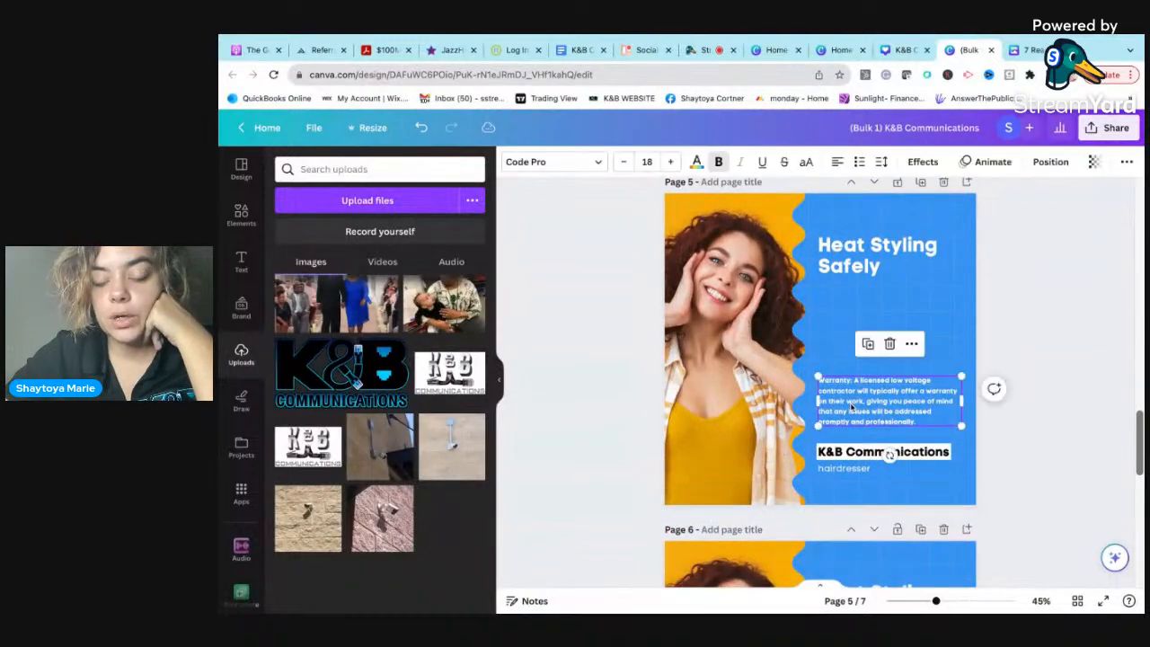
{"action": "double_click", "coordinate": [854, 382]}
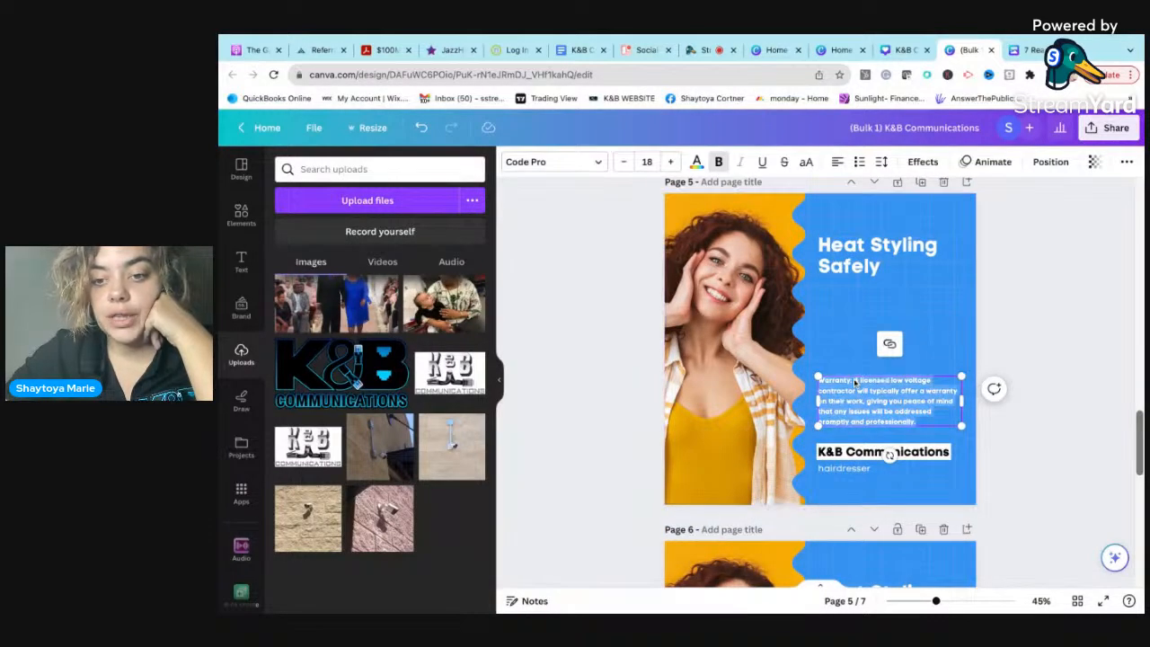
{"action": "left_click", "coordinate": [855, 382]}
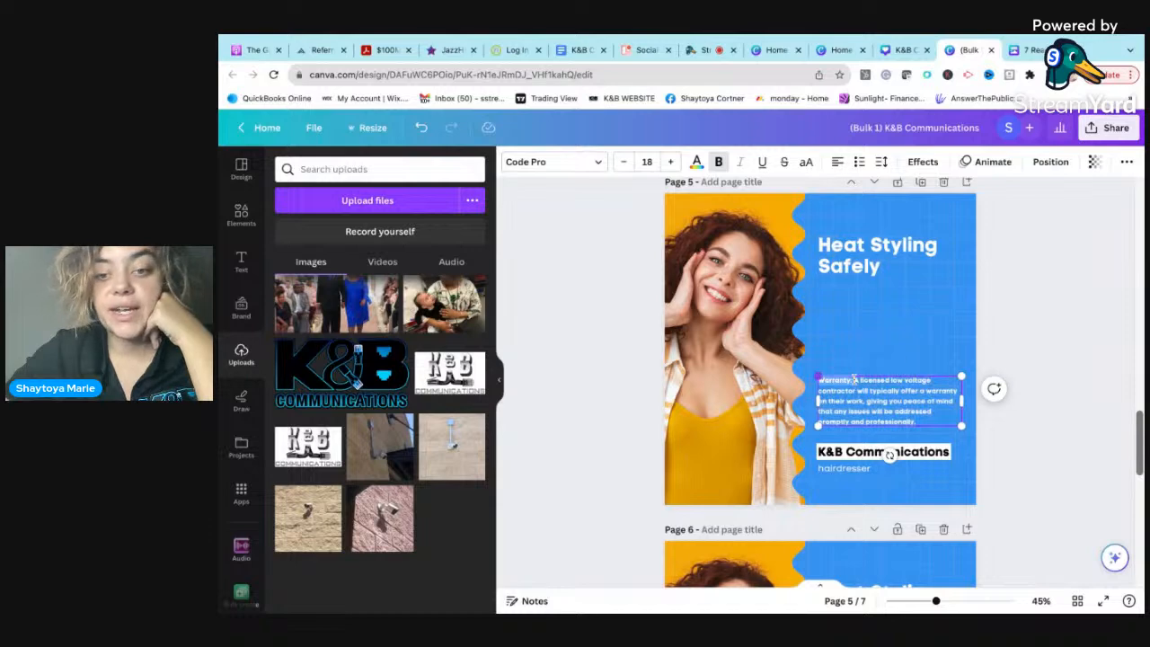
{"action": "key", "text": "BackSpace"}
Step: Replace page 5's "Heat Styling Safely" heading with "Warranty:"
{"action": "left_click", "coordinate": [862, 249]}
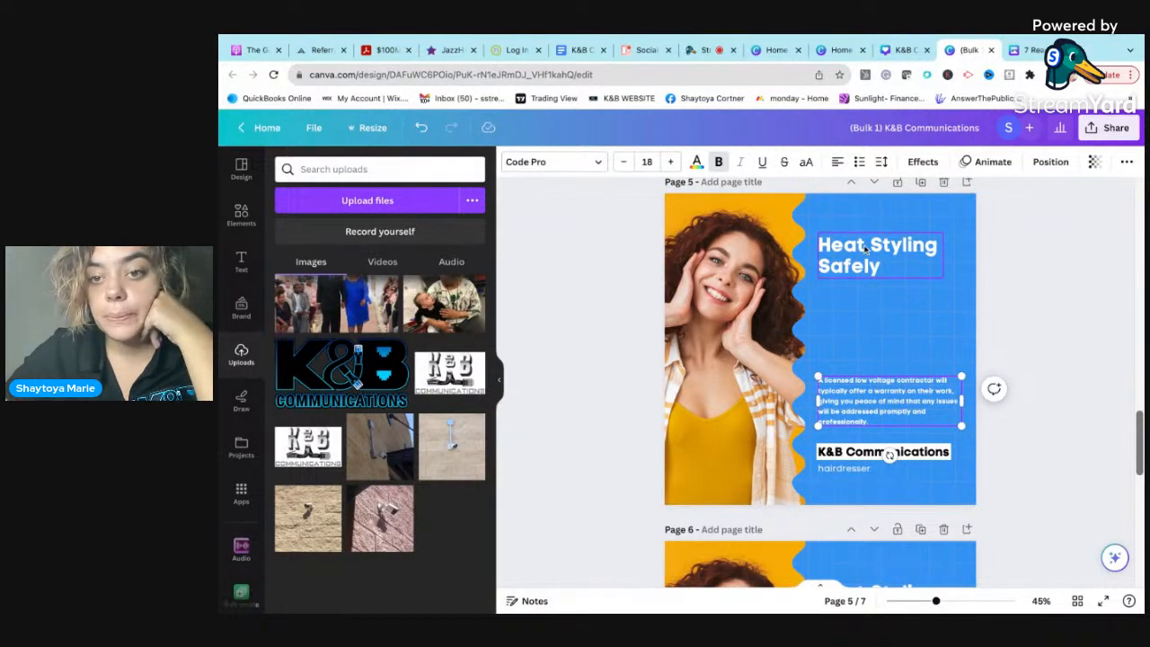
{"action": "left_click", "coordinate": [862, 250]}
{"action": "type", "text": "Warranty:"}
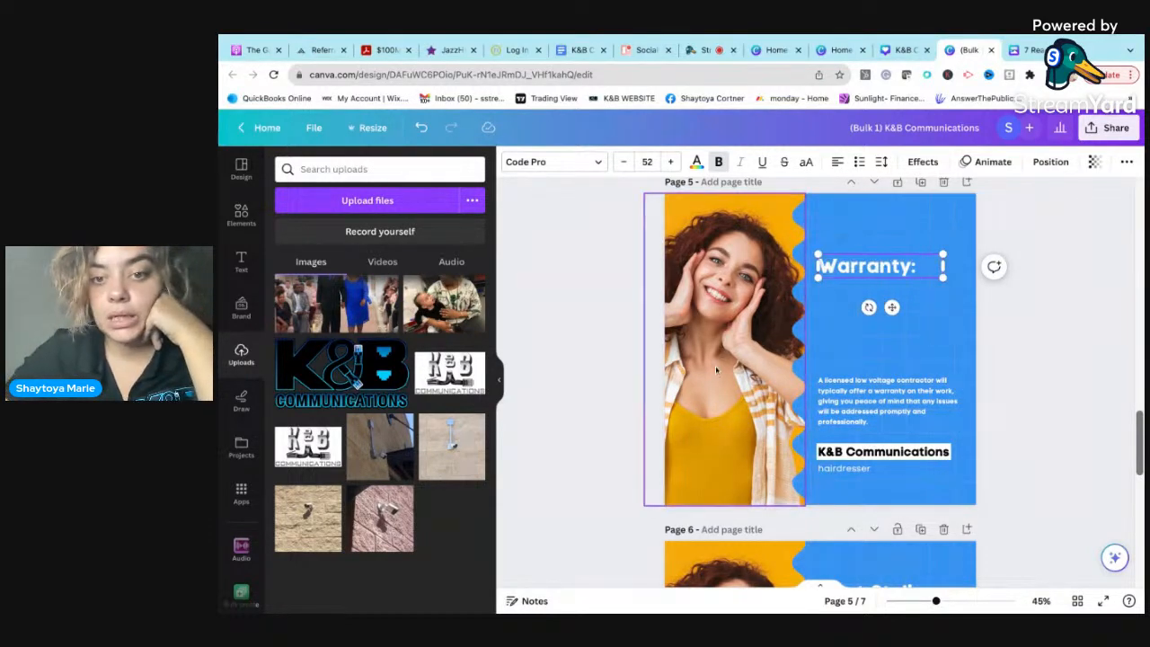
Step: Move the "Warranty:" heading down to just above the body paragraph and delete the woman's photo from page 5
{"action": "left_click", "coordinate": [687, 382]}
{"action": "left_click", "coordinate": [241, 220]}
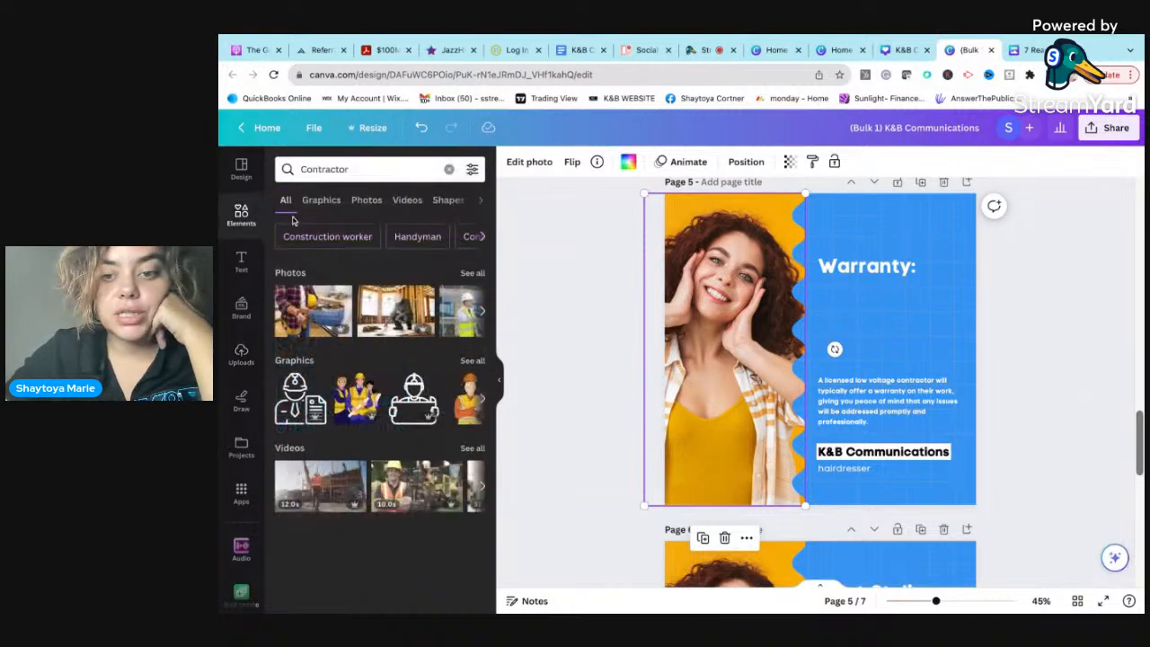
{"action": "mouse_move", "coordinate": [892, 268]}
{"action": "left_mouse_down"}
{"action": "mouse_move", "coordinate": [892, 338]}
{"action": "mouse_move", "coordinate": [892, 278]}
{"action": "left_mouse_up"}
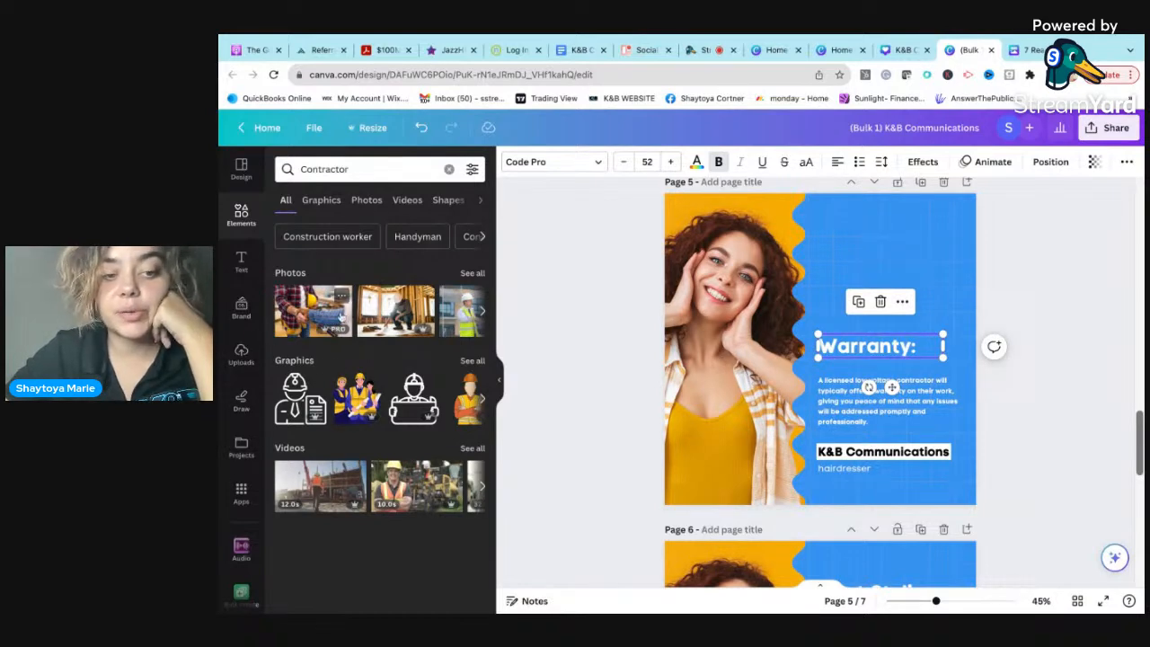
{"action": "left_click", "coordinate": [666, 393]}
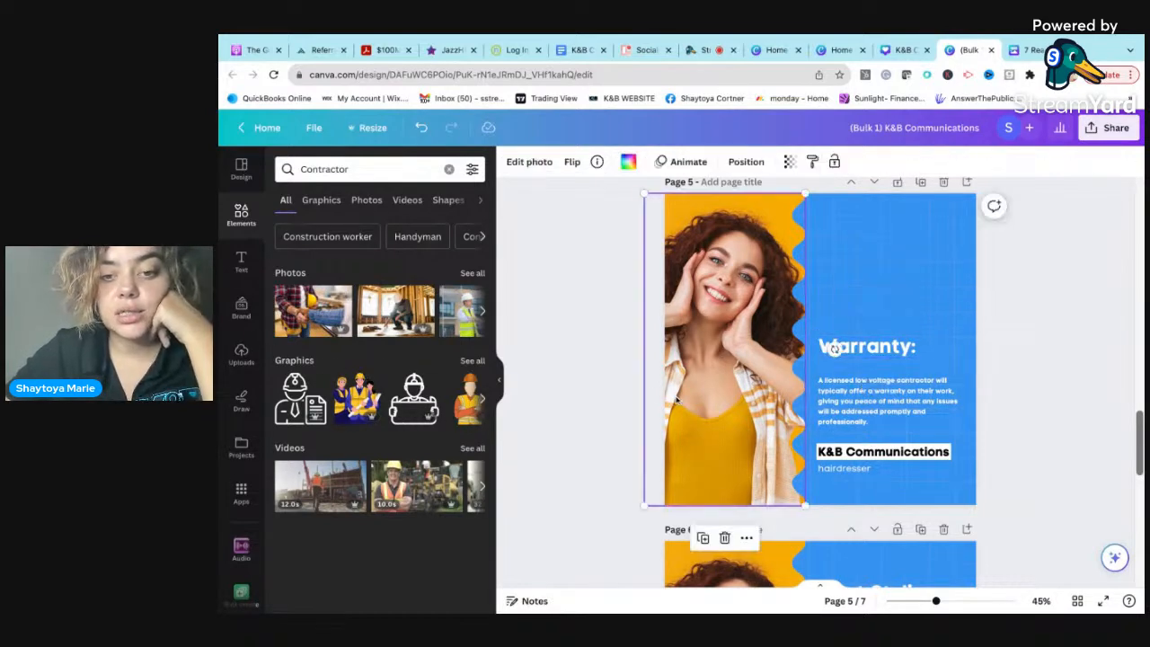
{"action": "key", "text": "Delete"}
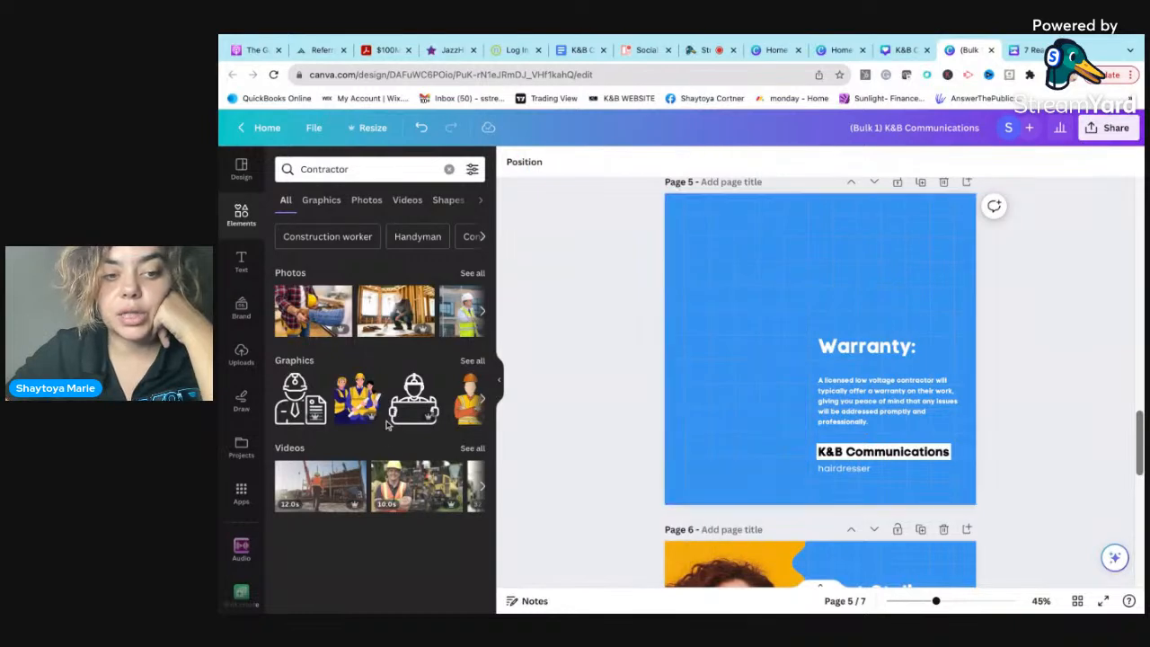
Step: Add the graphic of three construction workers to page 5's lower-left corner and move the "Warranty:" heading to the upper middle
{"action": "left_click", "coordinate": [350, 406]}
{"action": "left_click_drag", "start_coordinate": [938, 224], "coordinate": [888, 275]}
{"action": "left_click_drag", "start_coordinate": [729, 426], "coordinate": [685, 469]}
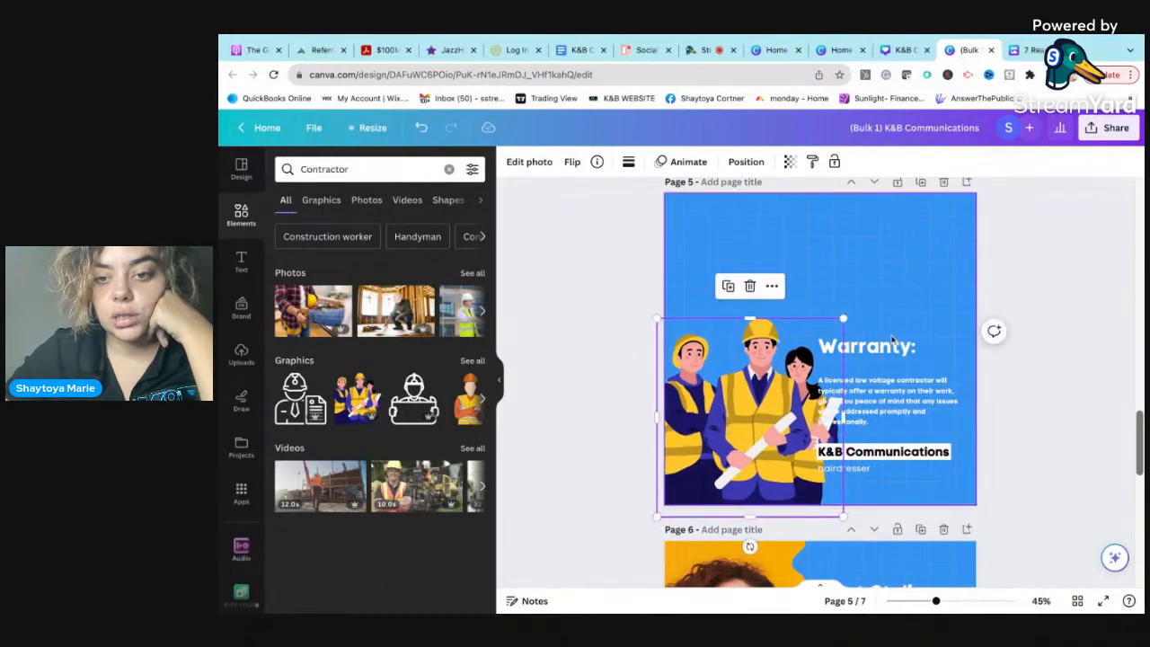
{"action": "mouse_move", "coordinate": [739, 440]}
{"action": "left_mouse_down"}
{"action": "mouse_move", "coordinate": [804, 439]}
{"action": "mouse_move", "coordinate": [736, 441]}
{"action": "mouse_move", "coordinate": [752, 438]}
{"action": "left_mouse_up"}
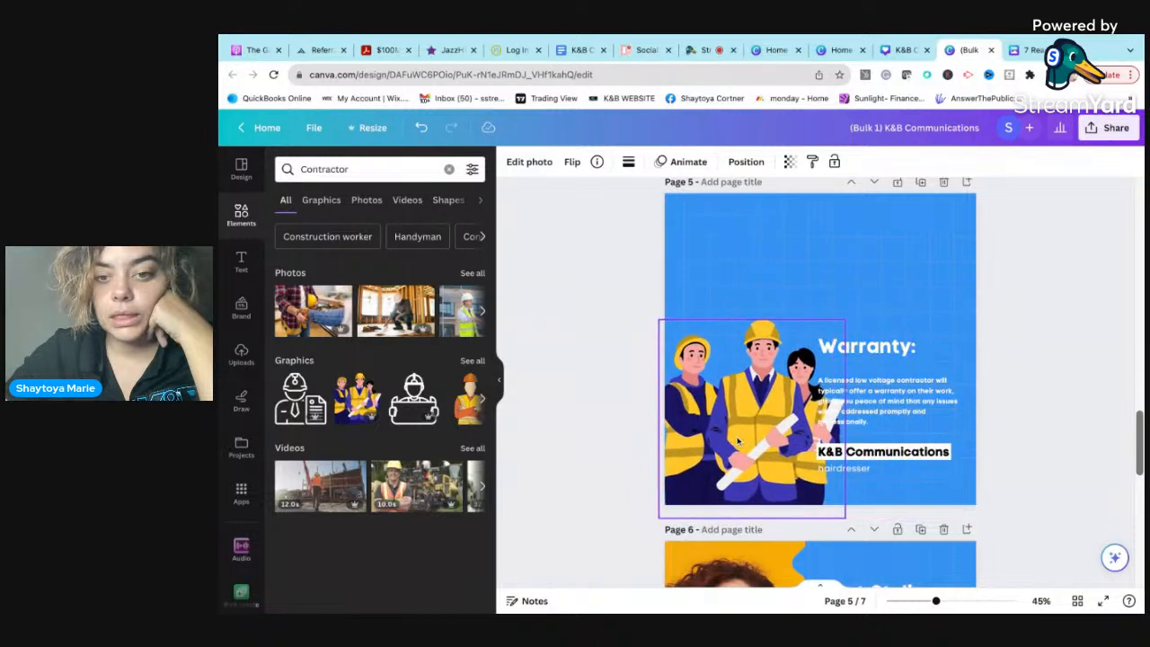
{"action": "left_click_drag", "start_coordinate": [892, 352], "coordinate": [830, 246]}
{"action": "left_click", "coordinate": [920, 264]}
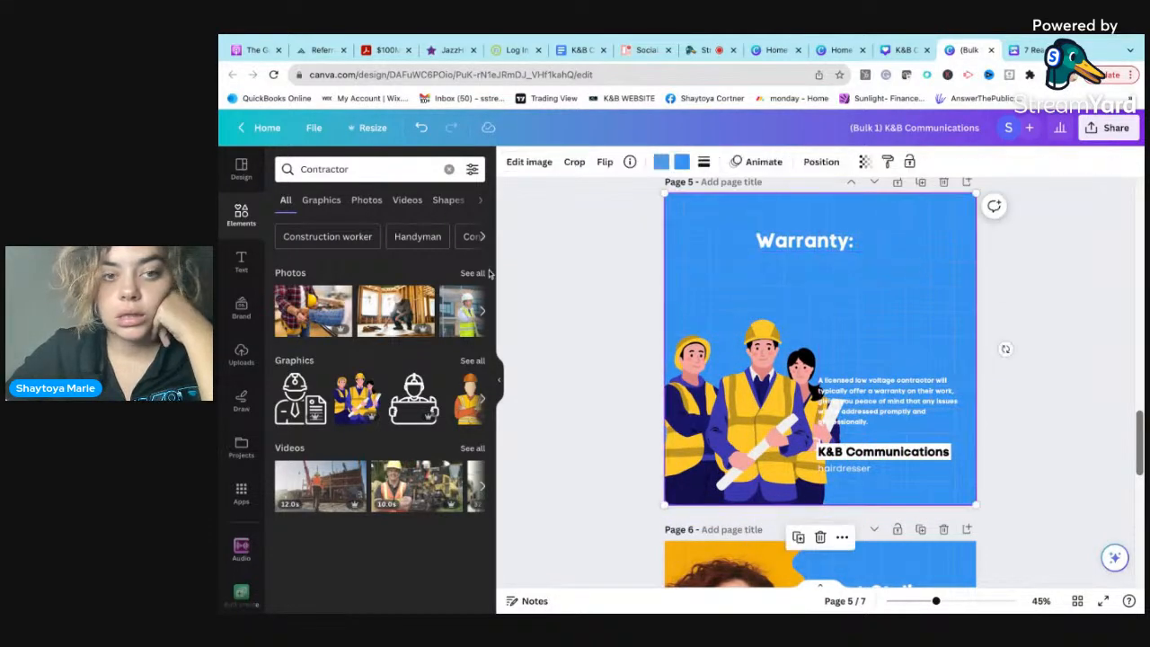
Step: Search the elements for "contractor background" and place the photo of a yellow level and notebook as page 5's full background
{"action": "left_click", "coordinate": [358, 169]}
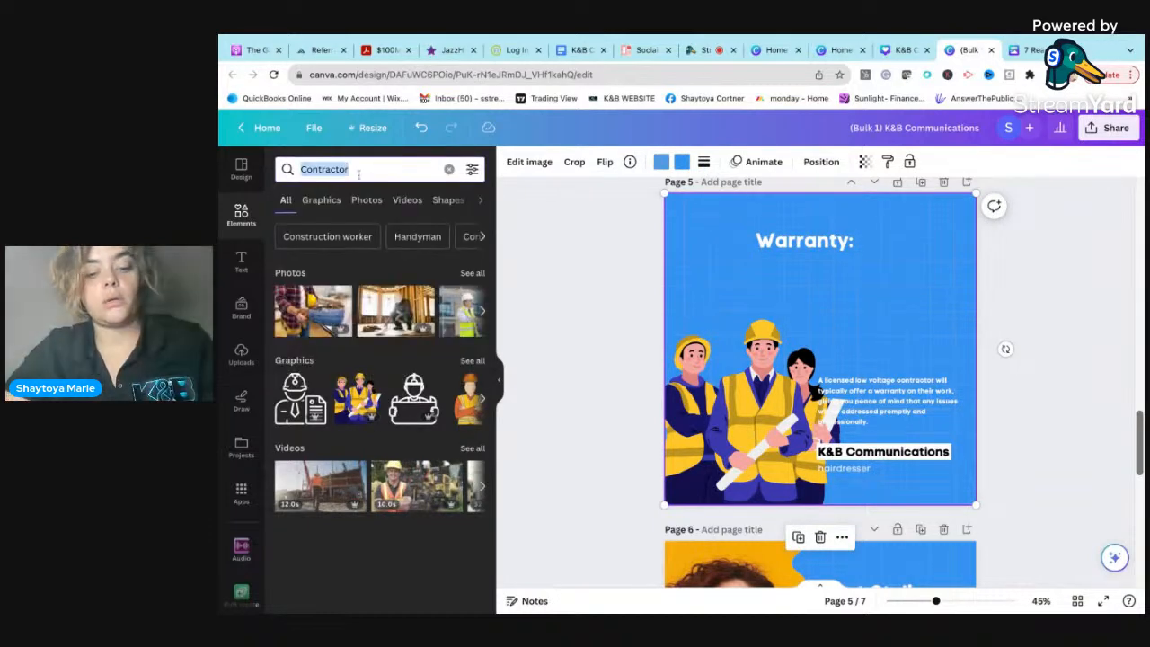
{"action": "type", "text": "c"}
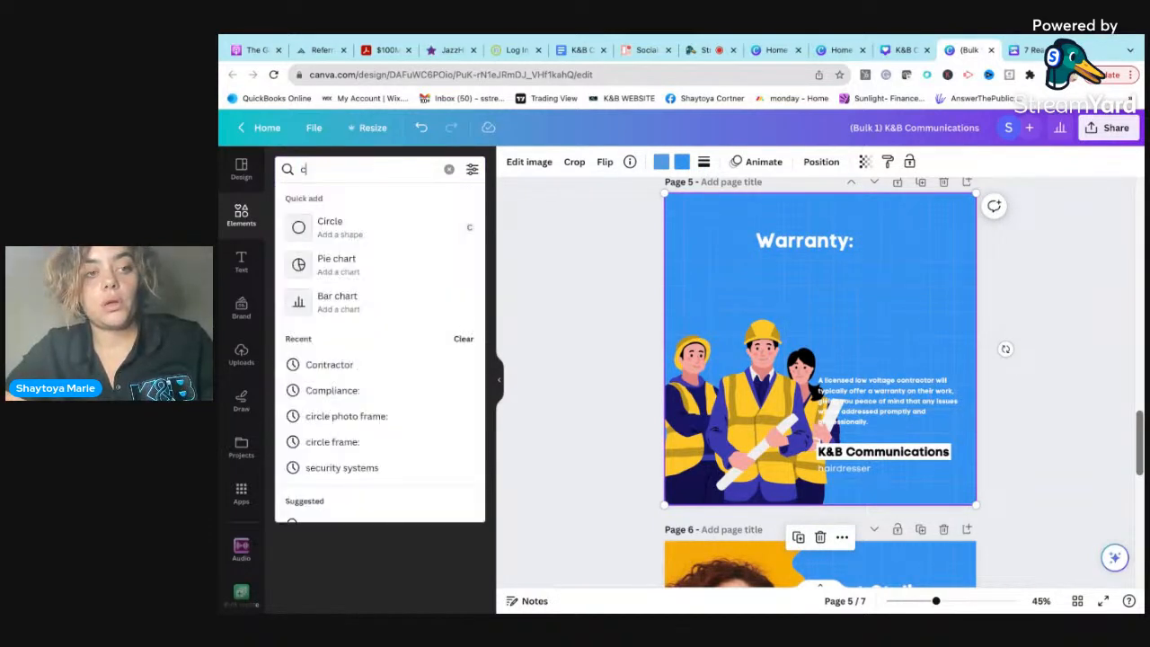
{"action": "type", "text": "ontractor"}
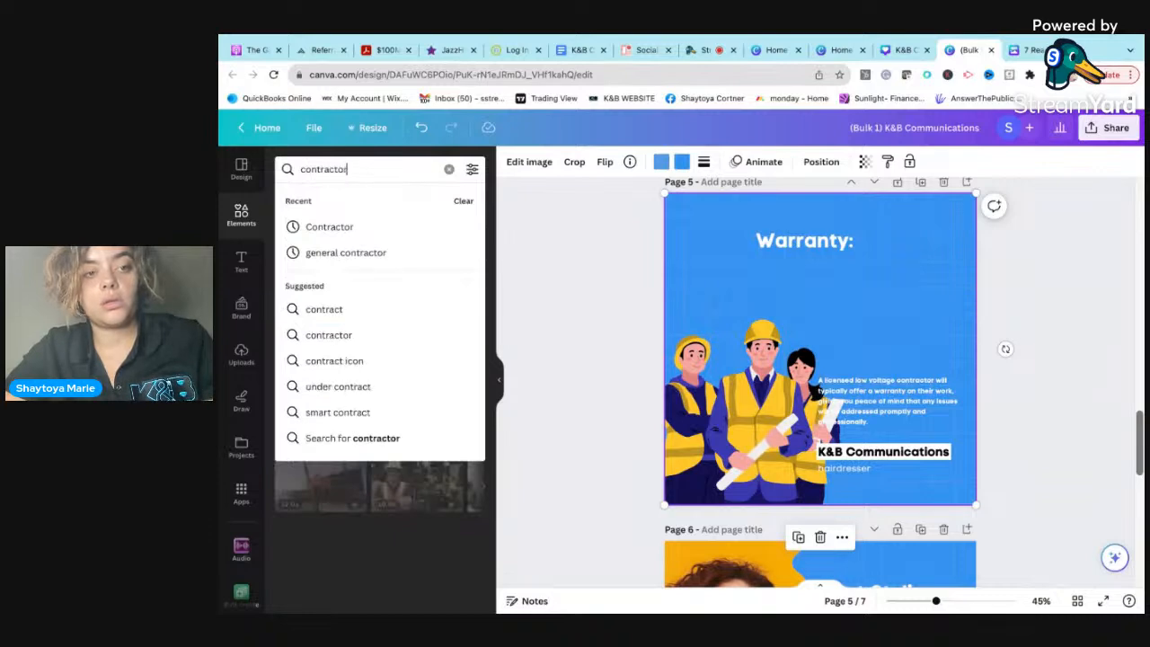
{"action": "type", "text": " background"}
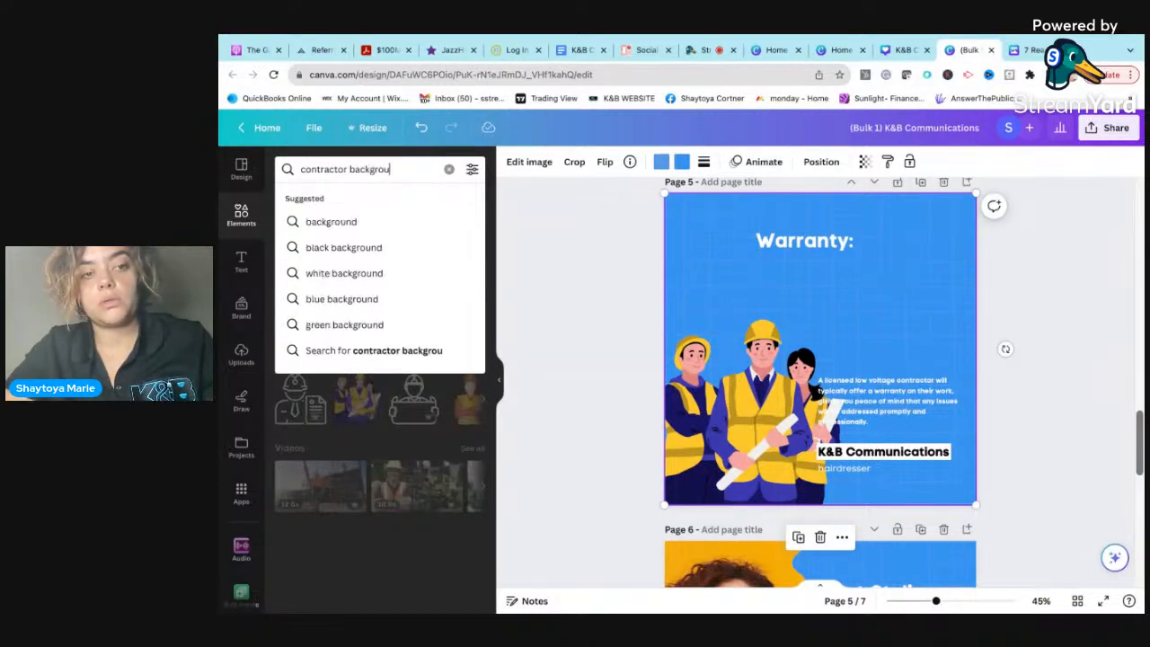
{"action": "key", "text": "Return"}
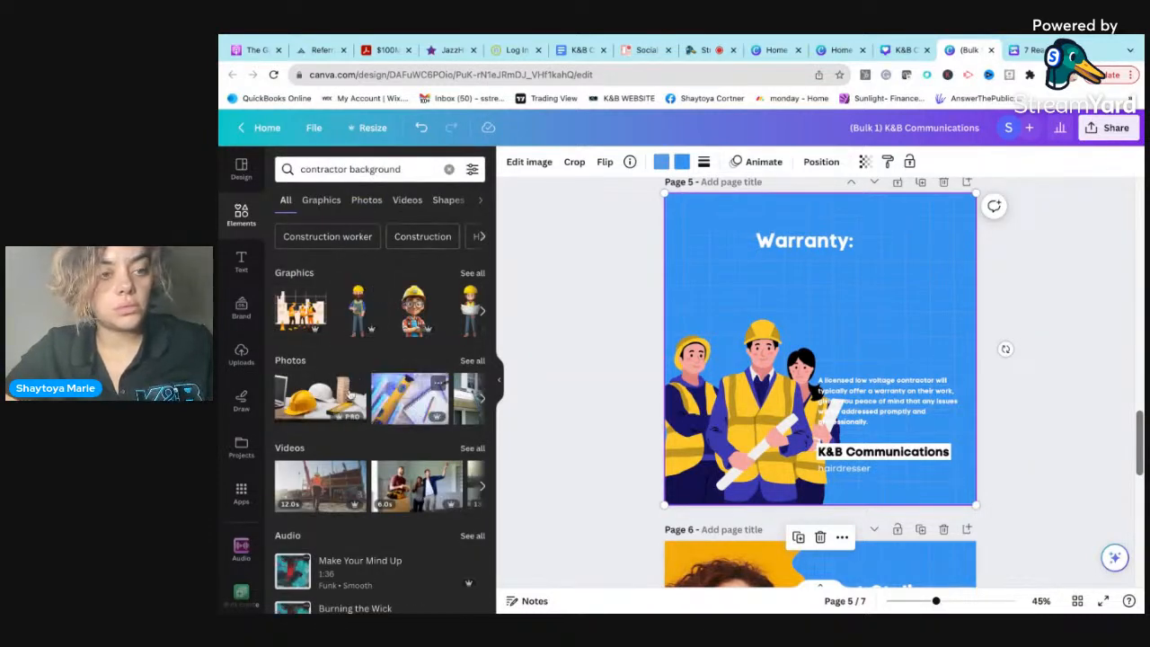
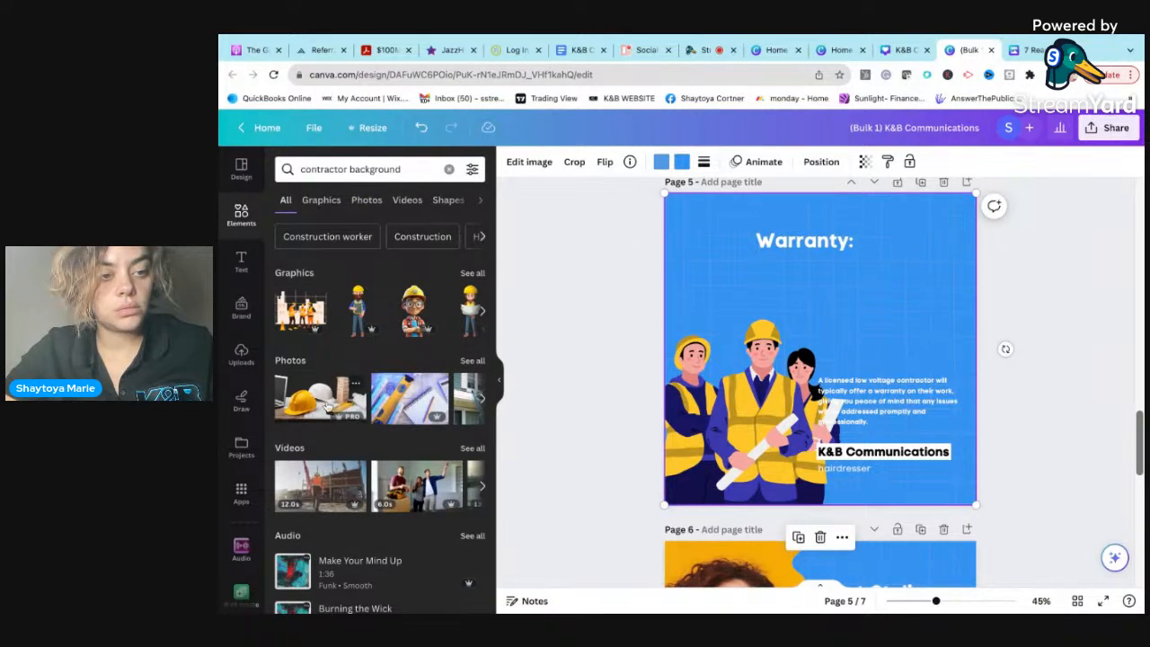
{"action": "left_click_drag", "start_coordinate": [401, 400], "coordinate": [624, 231]}
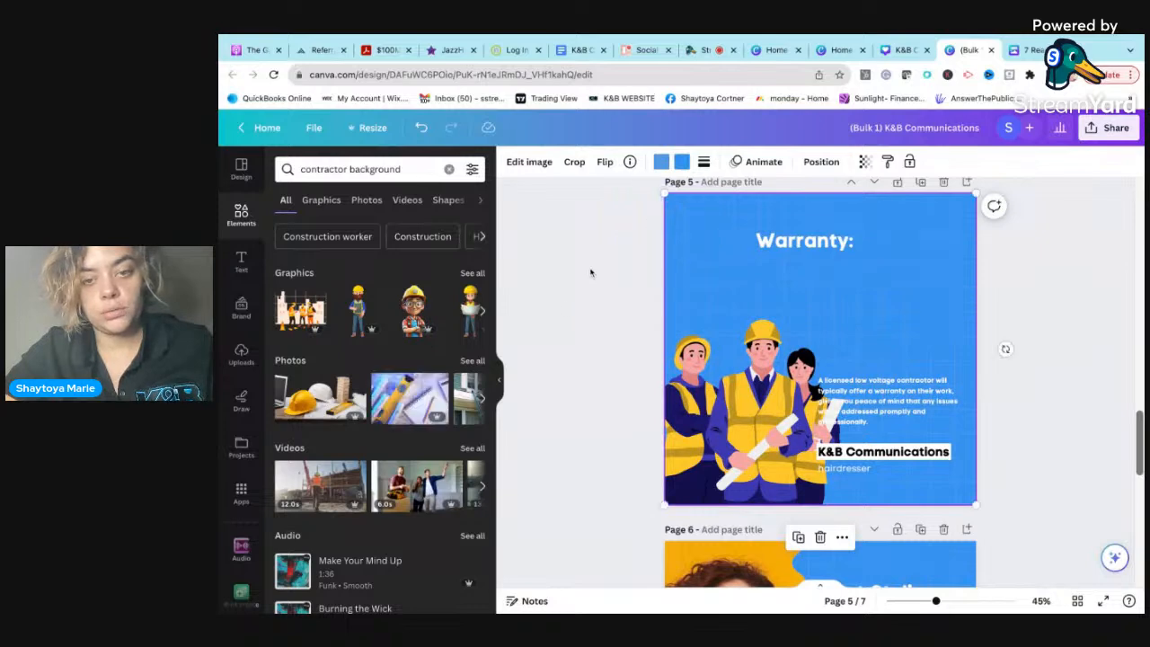
{"action": "left_click", "coordinate": [472, 361]}
{"action": "left_click_drag", "start_coordinate": [427, 293], "coordinate": [809, 256]}
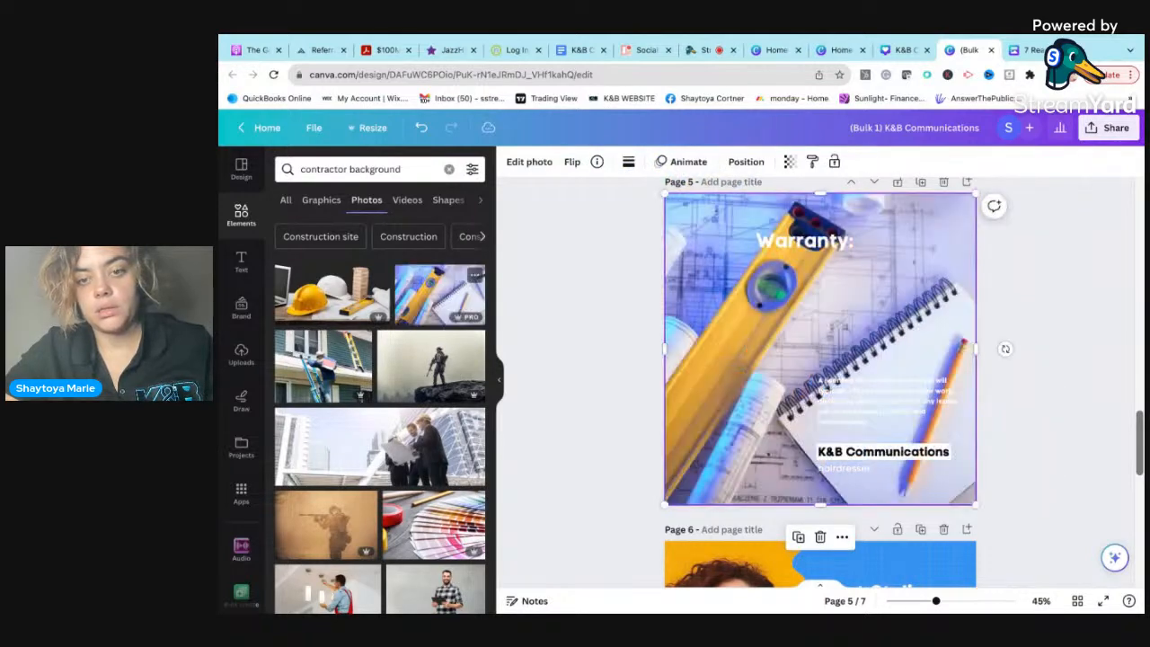
Step: Set the transparency of page 5's background photo to 12
{"action": "left_click", "coordinate": [790, 161]}
{"action": "left_click", "coordinate": [687, 213]}
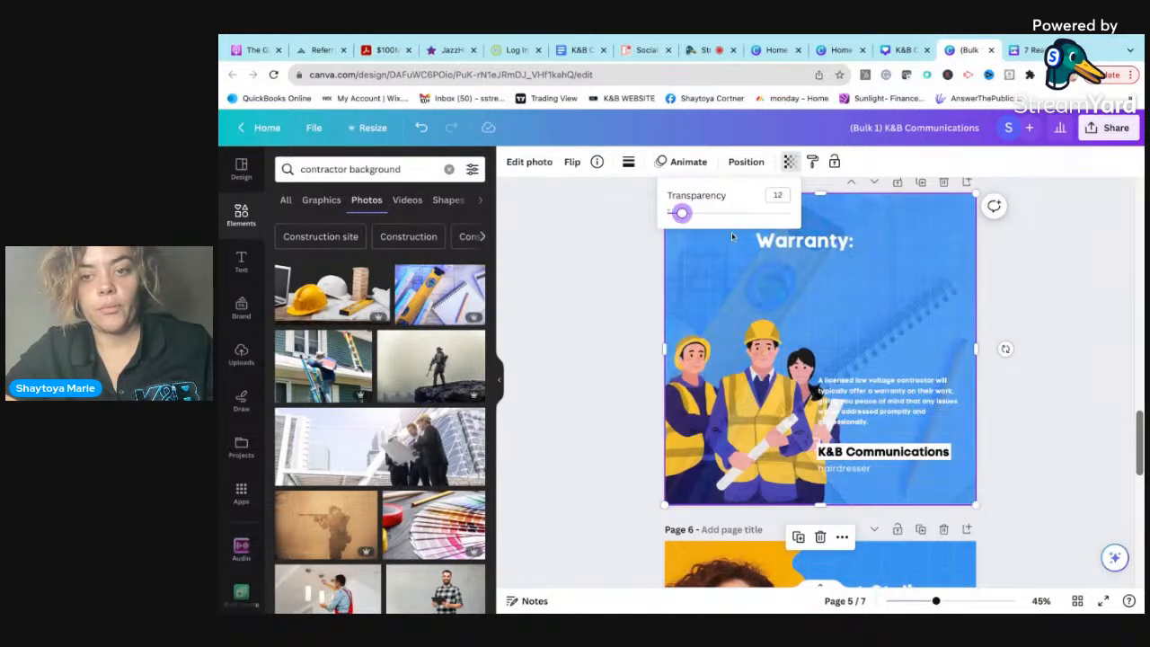
{"action": "left_click", "coordinate": [867, 314]}
{"action": "left_click_drag", "start_coordinate": [875, 288], "coordinate": [903, 349]}
{"action": "left_click", "coordinate": [966, 290]}
{"action": "left_click", "coordinate": [966, 290]}
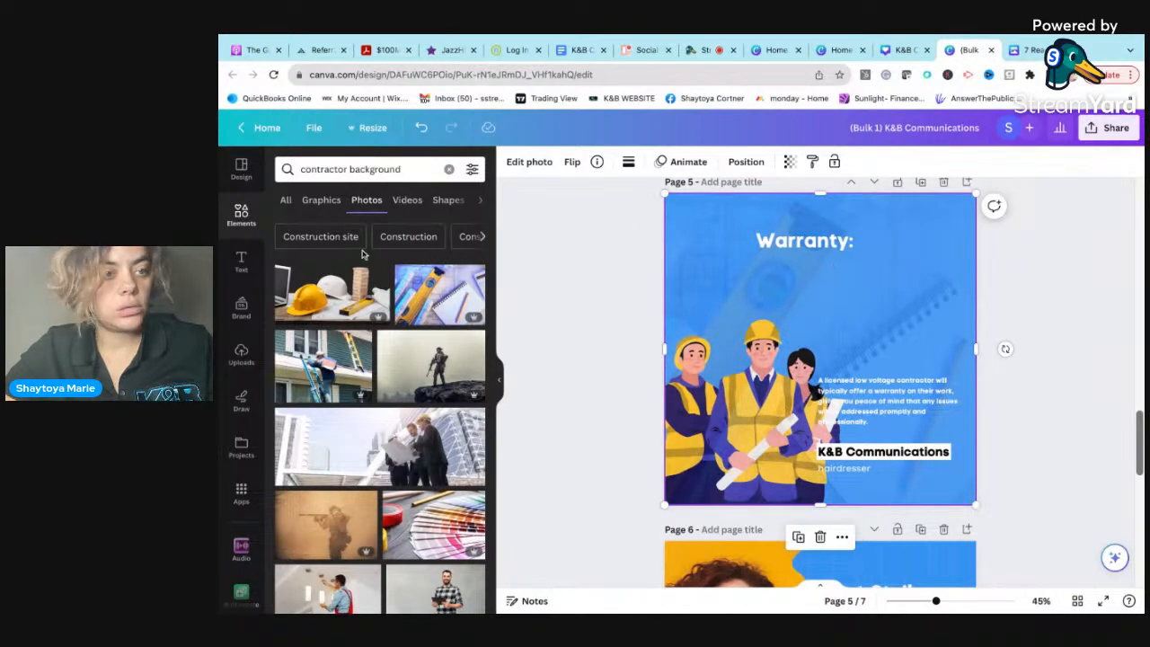
Step: Add the uploaded blue and black K&B logo to page 5 and shrink it to fit beside the "Warranty:" heading
{"action": "left_click", "coordinate": [241, 352]}
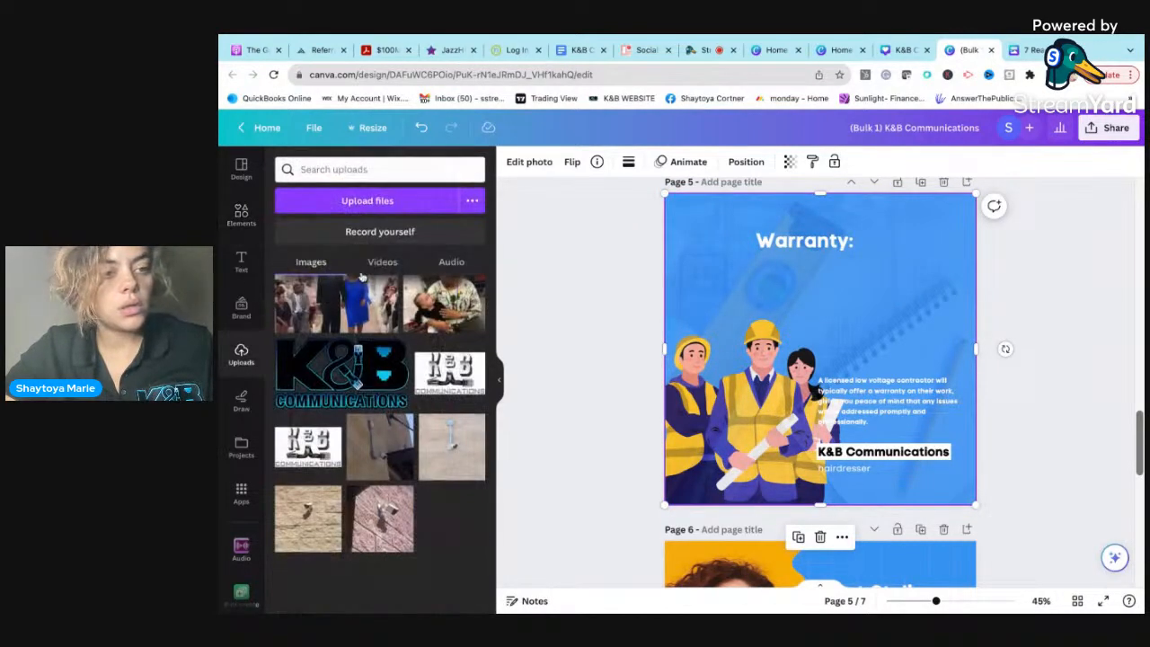
{"action": "left_click", "coordinate": [334, 369]}
{"action": "left_click_drag", "start_coordinate": [820, 342], "coordinate": [887, 269]}
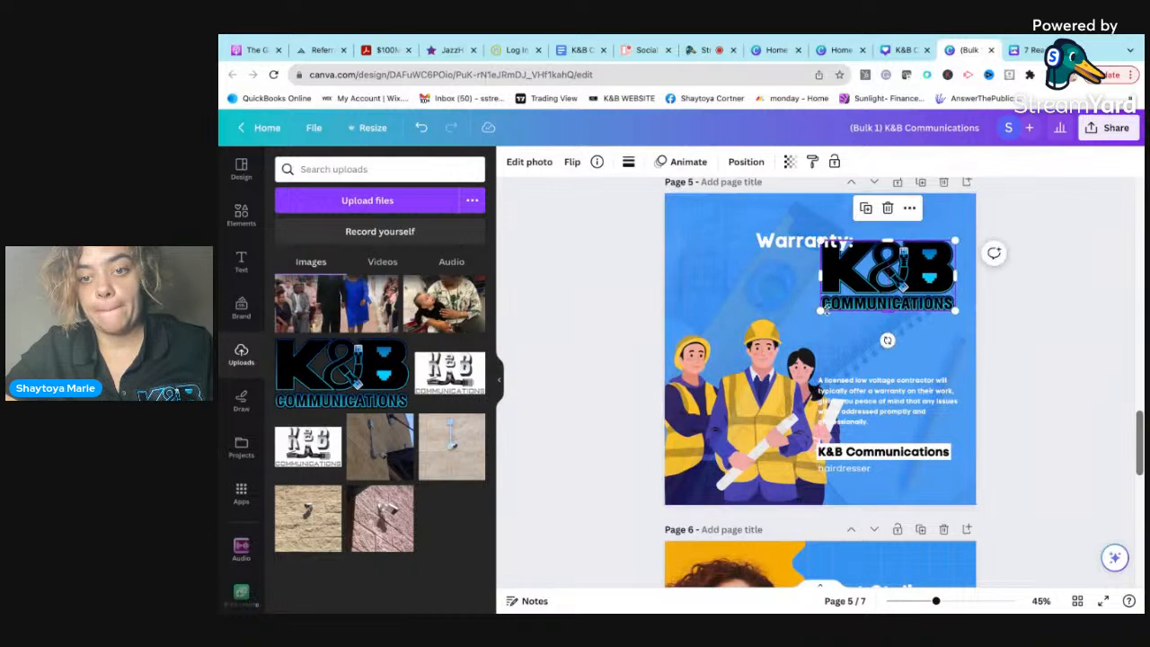
{"action": "left_click_drag", "start_coordinate": [820, 312], "coordinate": [920, 258]}
{"action": "scroll", "coordinate": [906, 276], "scroll_direction": "up", "scroll_amount": 3}
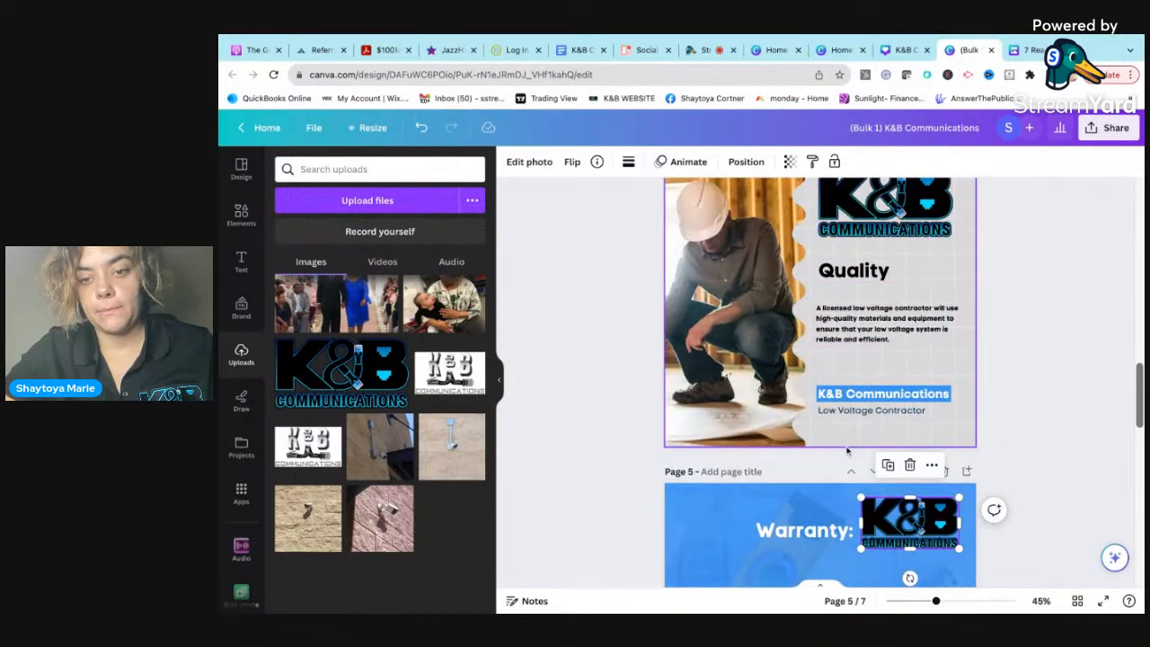
{"action": "scroll", "coordinate": [905, 423], "scroll_direction": "down", "scroll_amount": 1}
{"action": "scroll", "coordinate": [906, 421], "scroll_direction": "down", "scroll_amount": 3}
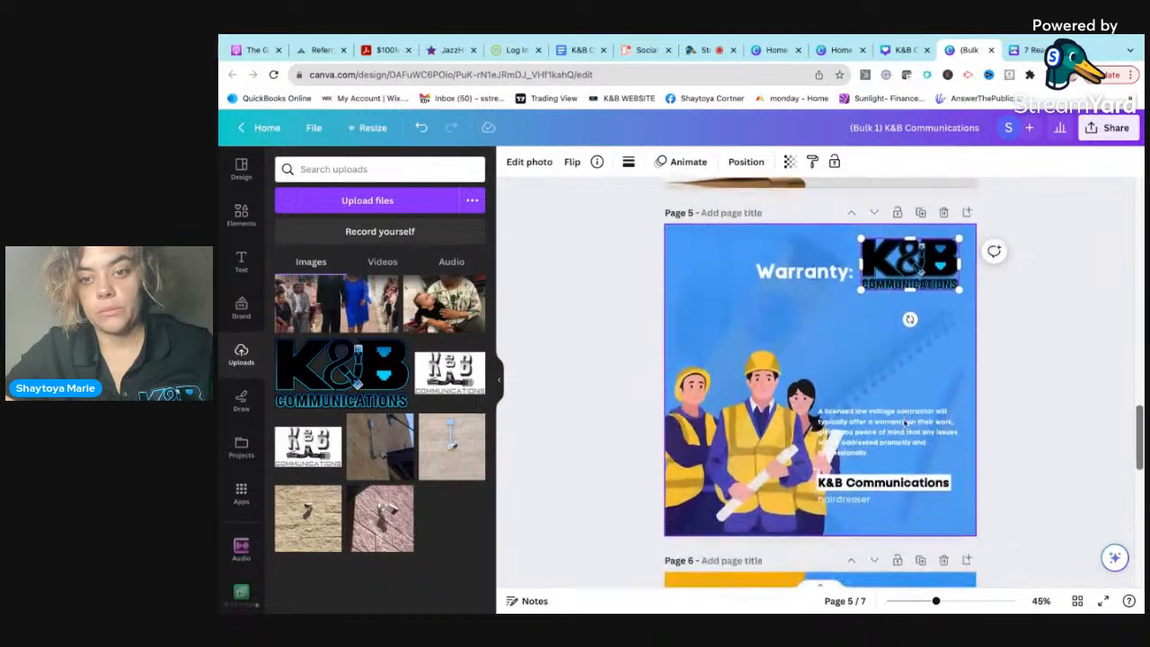
Step: Centre the K&B logo at the top of page 5 and place the "Warranty:" heading centred directly beneath it
{"action": "left_click", "coordinate": [819, 275]}
{"action": "left_click_drag", "start_coordinate": [825, 275], "coordinate": [838, 338]}
{"action": "mouse_move", "coordinate": [904, 274]}
{"action": "left_mouse_down"}
{"action": "mouse_move", "coordinate": [815, 266]}
{"action": "mouse_move", "coordinate": [902, 269]}
{"action": "left_mouse_up"}
{"action": "left_click_drag", "start_coordinate": [772, 280], "coordinate": [828, 277]}
{"action": "mouse_move", "coordinate": [846, 339]}
{"action": "left_mouse_down"}
{"action": "mouse_move", "coordinate": [847, 310]}
{"action": "mouse_move", "coordinate": [848, 346]}
{"action": "left_mouse_up"}
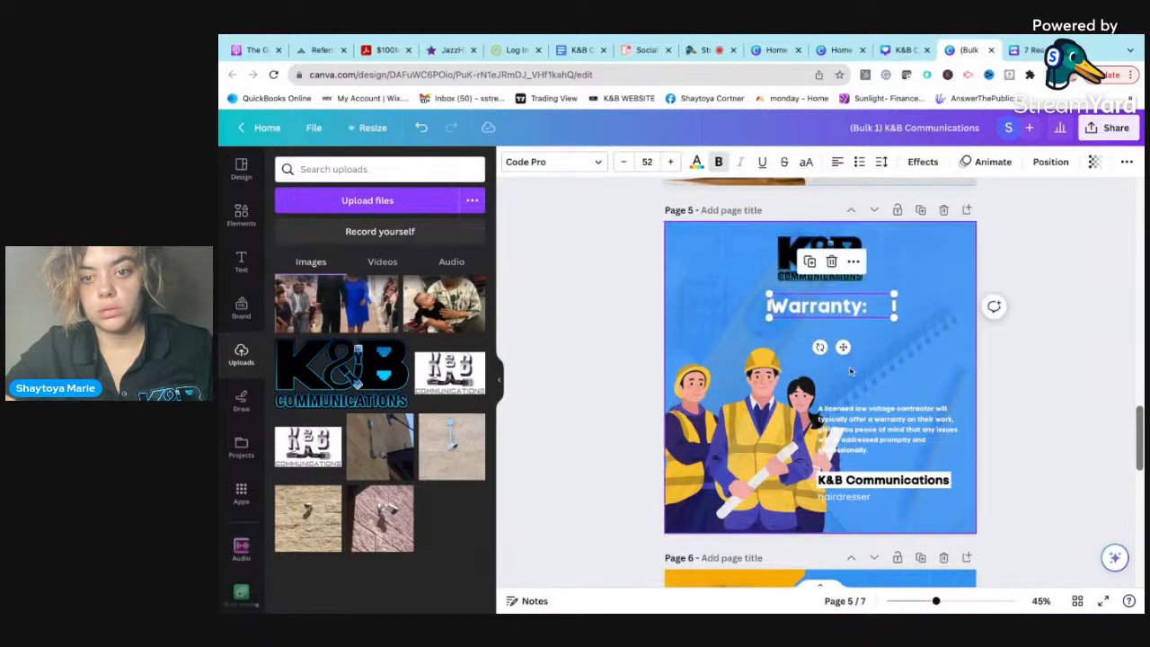
{"action": "left_click", "coordinate": [759, 434]}
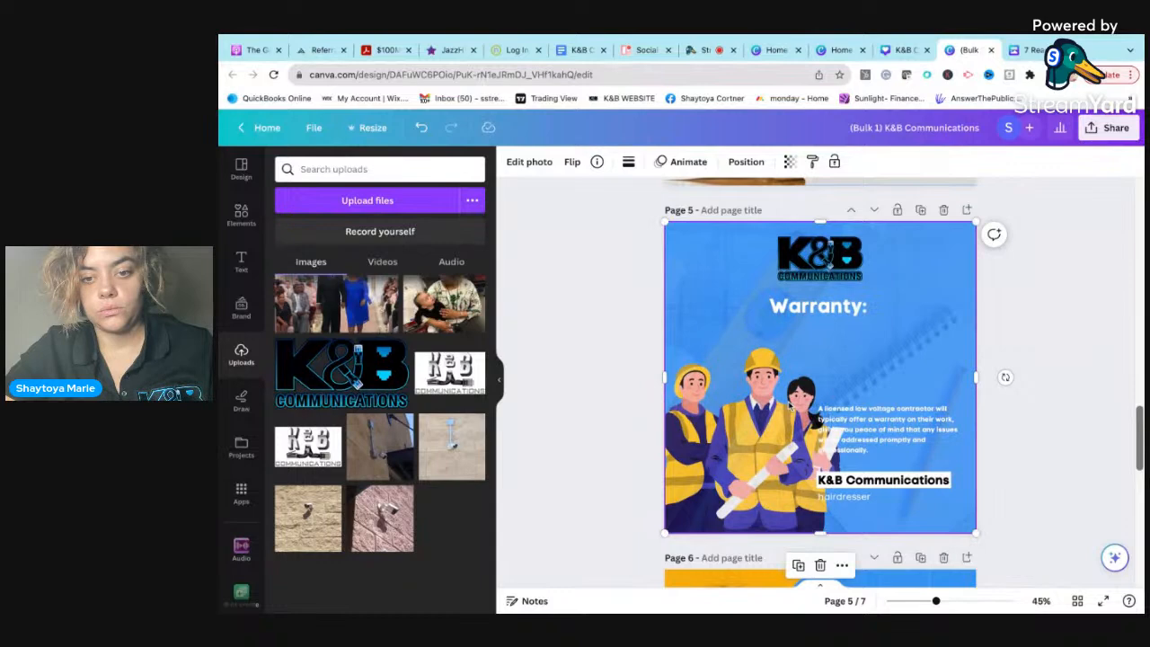
{"action": "left_click", "coordinate": [1045, 392]}
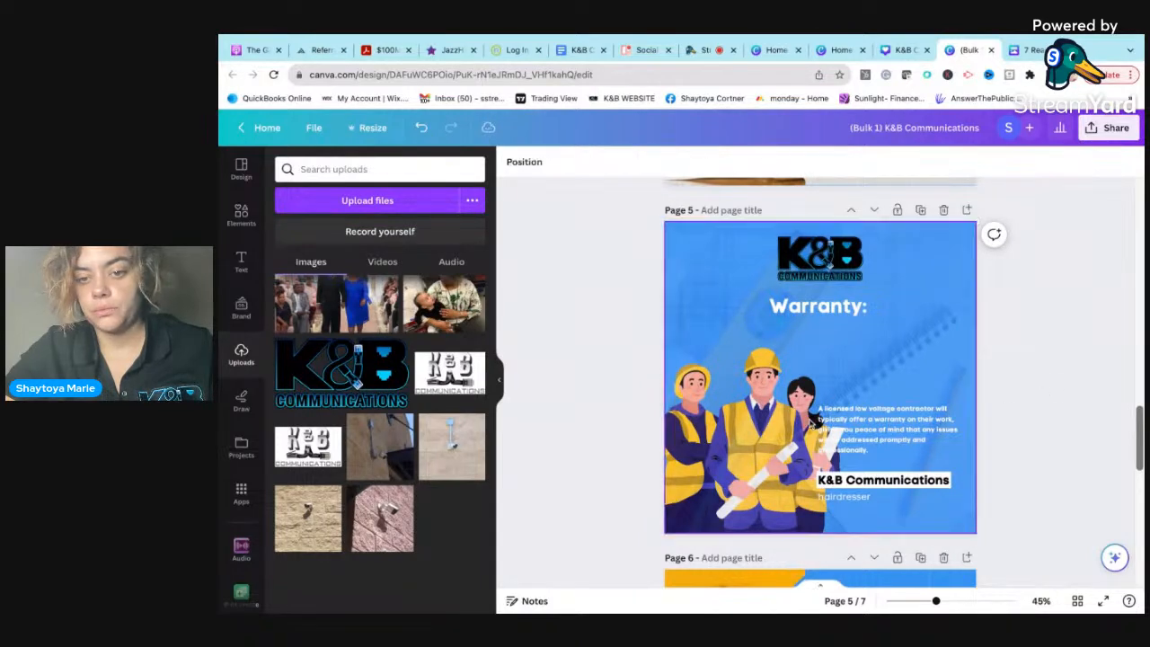
Step: On page 5, move the warranty description up under the "Warranty:" heading, set its font size to 21 and centre-align it
{"action": "left_click", "coordinate": [774, 445]}
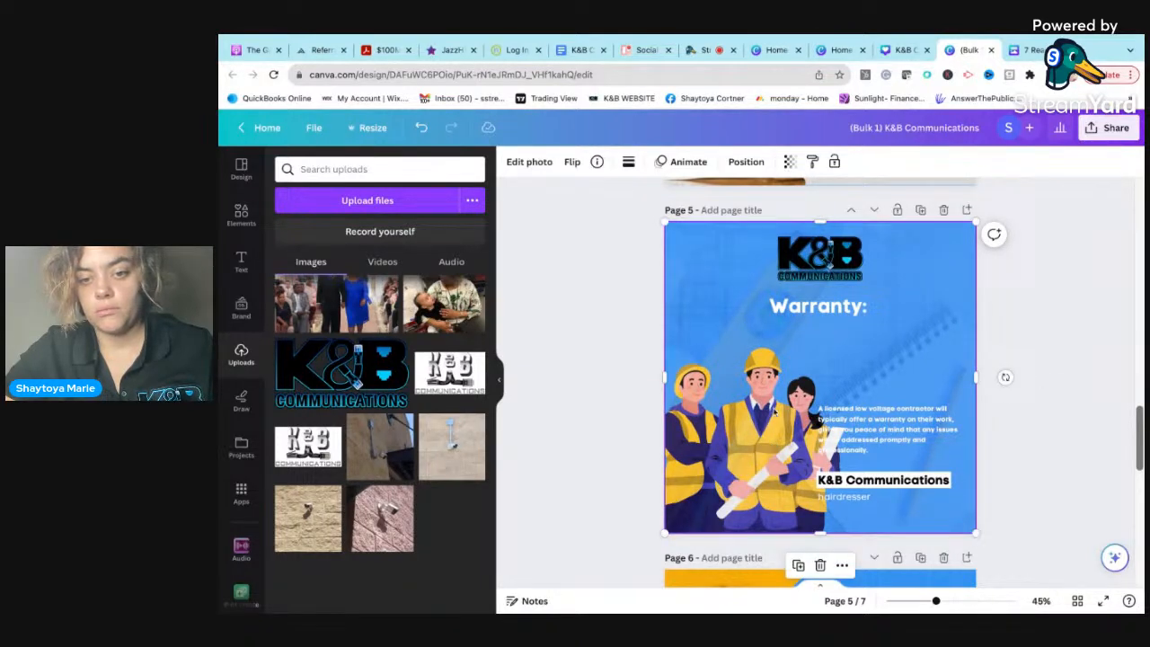
{"action": "left_click", "coordinate": [1035, 361]}
{"action": "left_click_drag", "start_coordinate": [907, 435], "coordinate": [939, 363]}
{"action": "left_click", "coordinate": [670, 161]}
{"action": "left_click", "coordinate": [670, 161]}
{"action": "left_click", "coordinate": [671, 161]}
{"action": "left_click", "coordinate": [842, 161]}
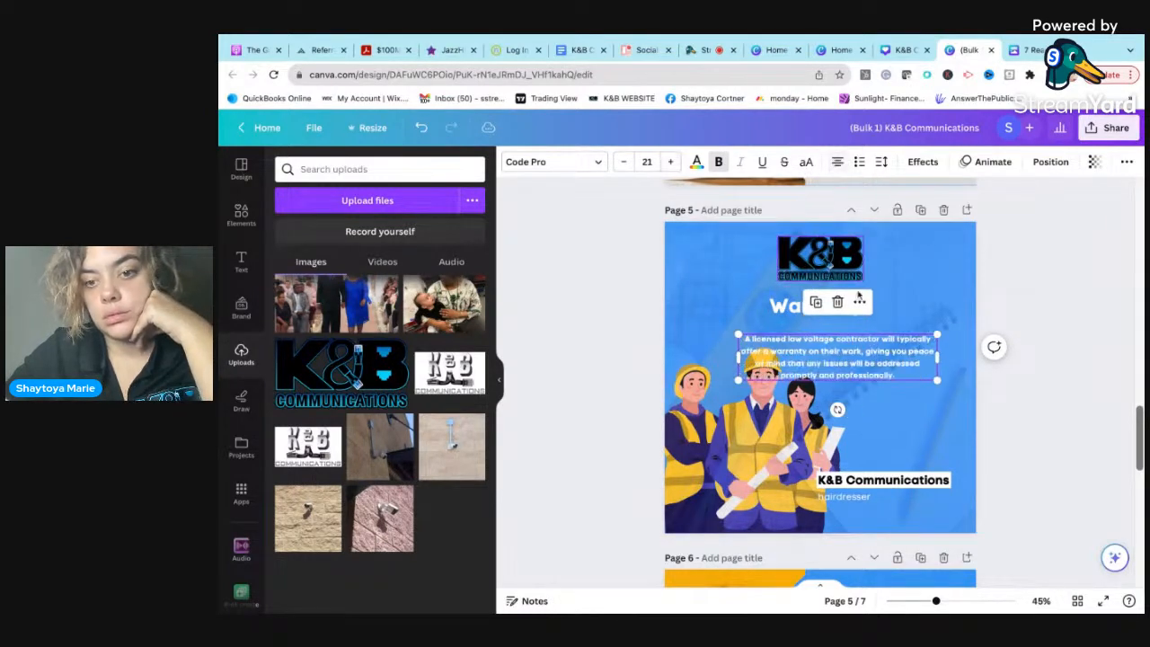
Step: Shrink the illustration of the three contractors on page 5 so it clears the warranty description
{"action": "left_click", "coordinate": [799, 452]}
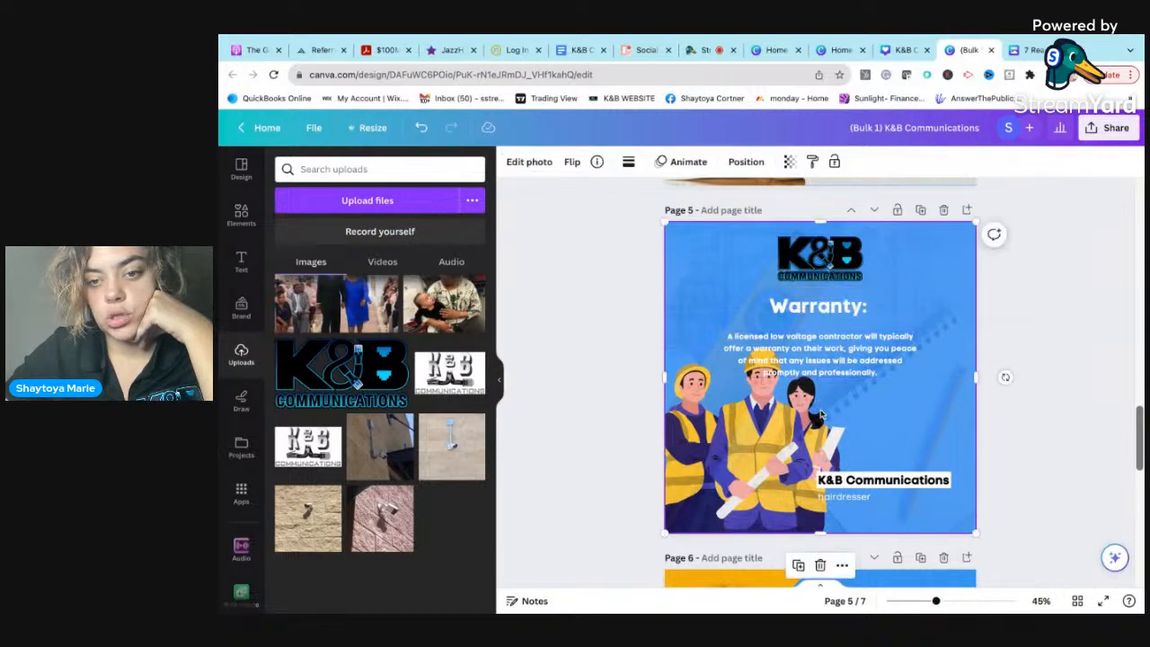
{"action": "left_click", "coordinate": [821, 412]}
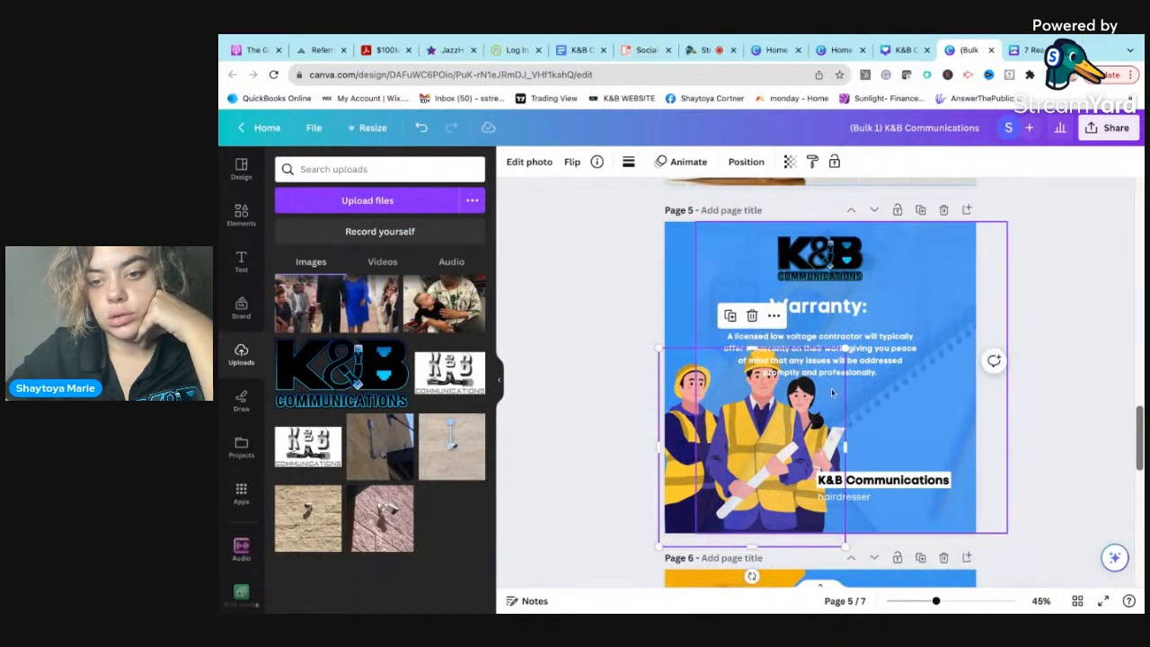
{"action": "left_click_drag", "start_coordinate": [845, 348], "coordinate": [788, 409]}
{"action": "left_click", "coordinate": [909, 399]}
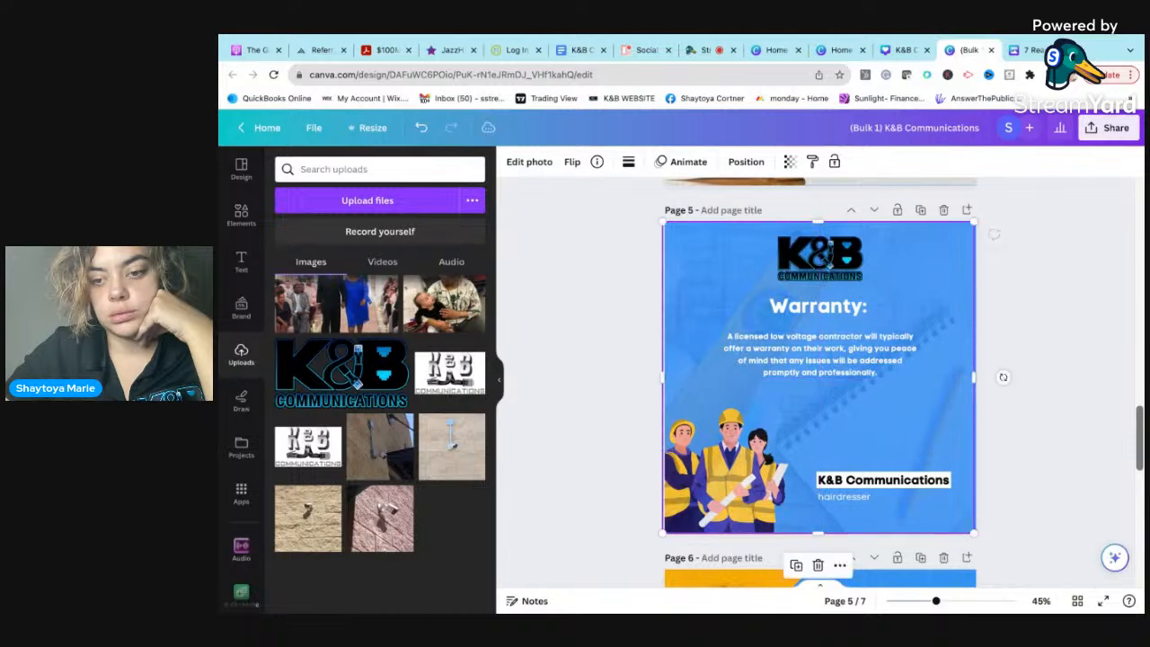
Step: Delete the "K&B Communications" label and the "hairdresser" subtitle from page 5
{"action": "left_click", "coordinate": [881, 484]}
{"action": "key", "text": "Delete"}
{"action": "left_click", "coordinate": [842, 497]}
{"action": "key", "text": "Delete"}
Step: Move the contractors illustration to the bottom centre of page 5 and enlarge it slightly
{"action": "left_click_drag", "start_coordinate": [750, 484], "coordinate": [810, 476]}
{"action": "left_click_drag", "start_coordinate": [674, 497], "coordinate": [761, 499]}
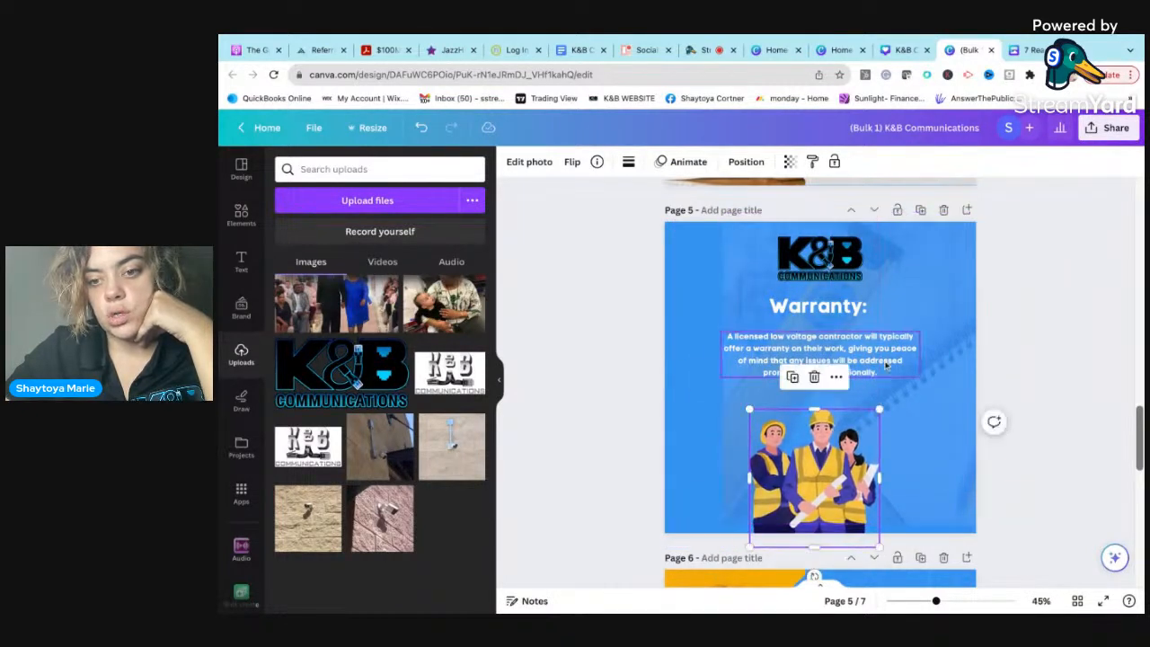
{"action": "left_click_drag", "start_coordinate": [875, 409], "coordinate": [891, 398]}
{"action": "mouse_move", "coordinate": [954, 322]}
{"action": "left_mouse_down"}
{"action": "mouse_move", "coordinate": [895, 325]}
{"action": "mouse_move", "coordinate": [951, 322]}
{"action": "left_mouse_up"}
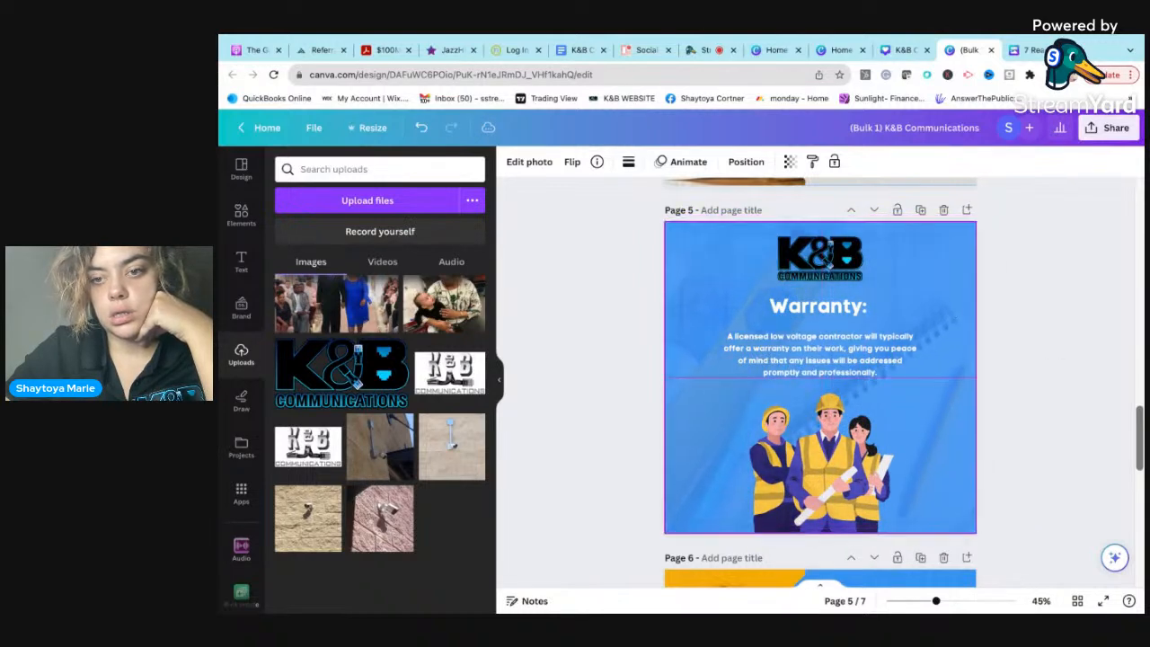
Step: Lower the "Warranty:" heading and its description slightly on page 5, and adjust the logo above them
{"action": "left_click", "coordinate": [835, 341]}
{"action": "left_click_drag", "start_coordinate": [869, 310], "coordinate": [870, 317]}
{"action": "left_click", "coordinate": [838, 164]}
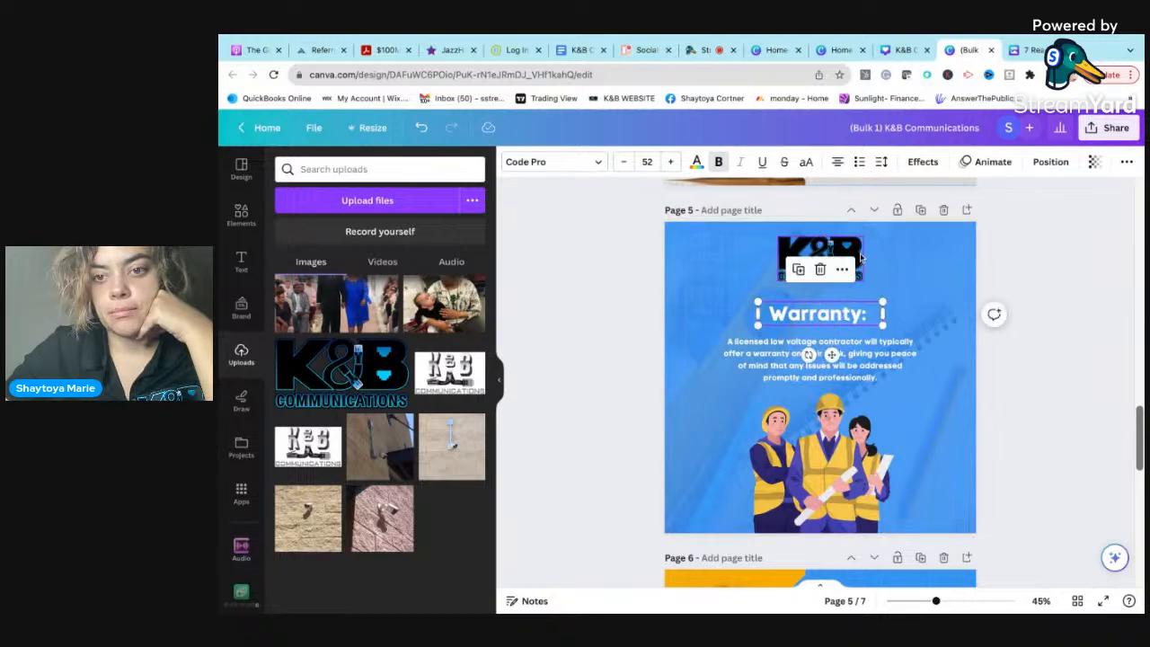
{"action": "left_click", "coordinate": [858, 249]}
{"action": "left_click_drag", "start_coordinate": [863, 284], "coordinate": [837, 252]}
Step: Delete page 6, the one with the "Save Time" text
{"action": "scroll", "coordinate": [832, 359], "scroll_direction": "down", "scroll_amount": 1}
{"action": "scroll", "coordinate": [832, 359], "scroll_direction": "up", "scroll_amount": 1}
{"action": "scroll", "coordinate": [832, 359], "scroll_direction": "down", "scroll_amount": 2}
{"action": "scroll", "coordinate": [832, 360], "scroll_direction": "down", "scroll_amount": 2}
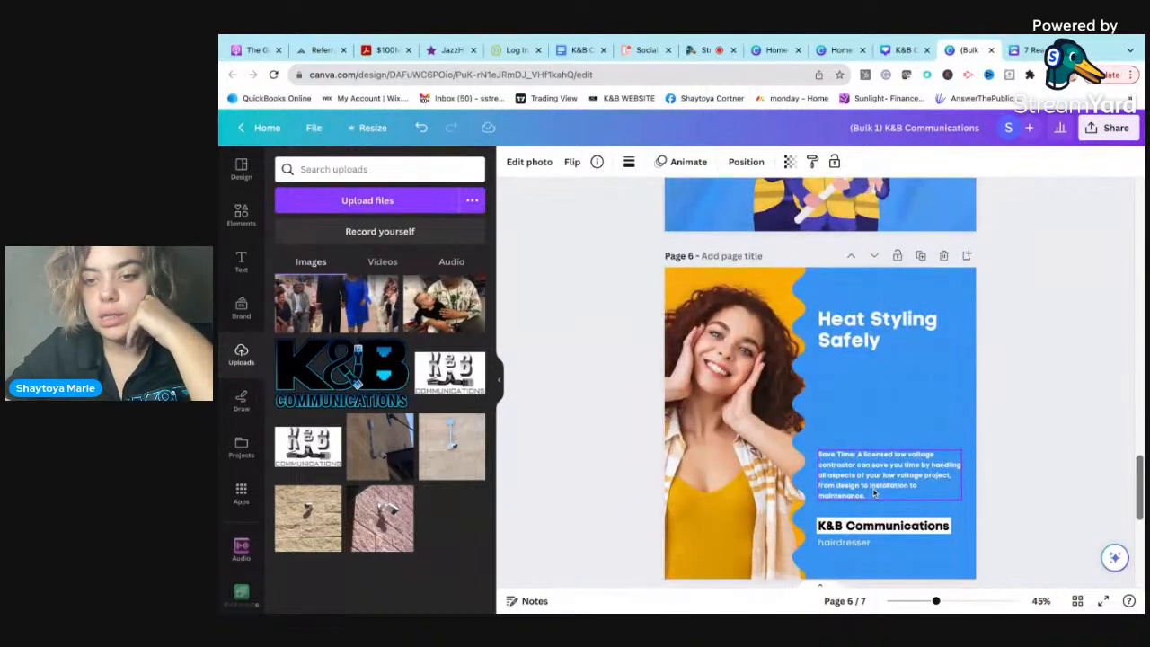
{"action": "scroll", "coordinate": [876, 485], "scroll_direction": "down", "scroll_amount": 1}
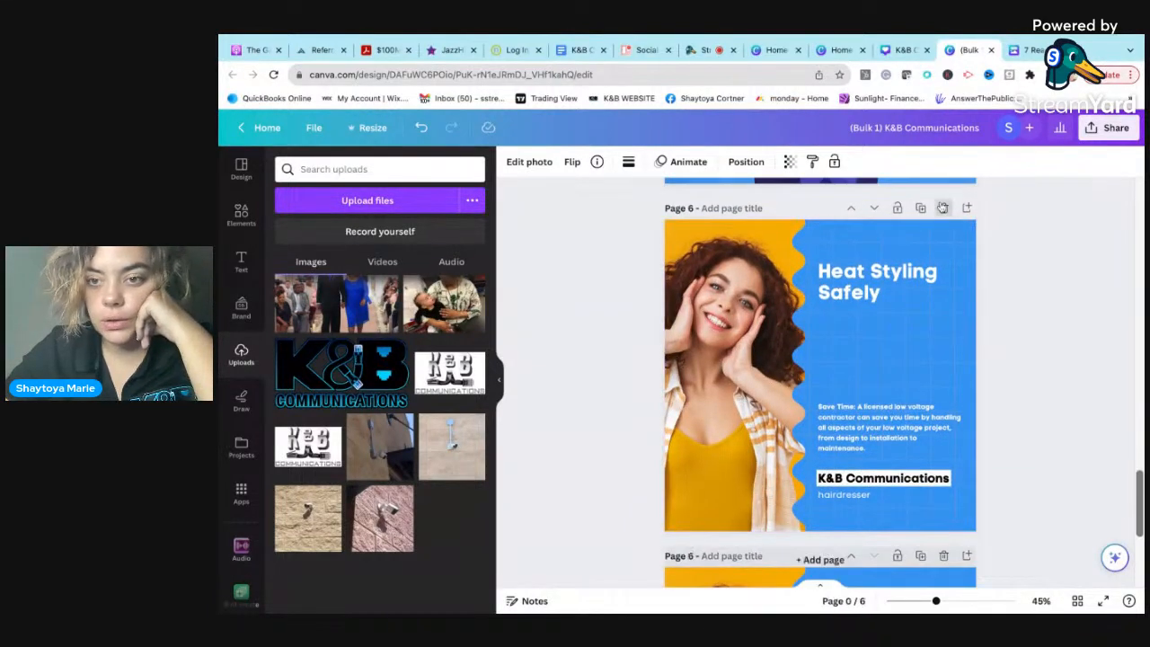
{"action": "left_click", "coordinate": [943, 207]}
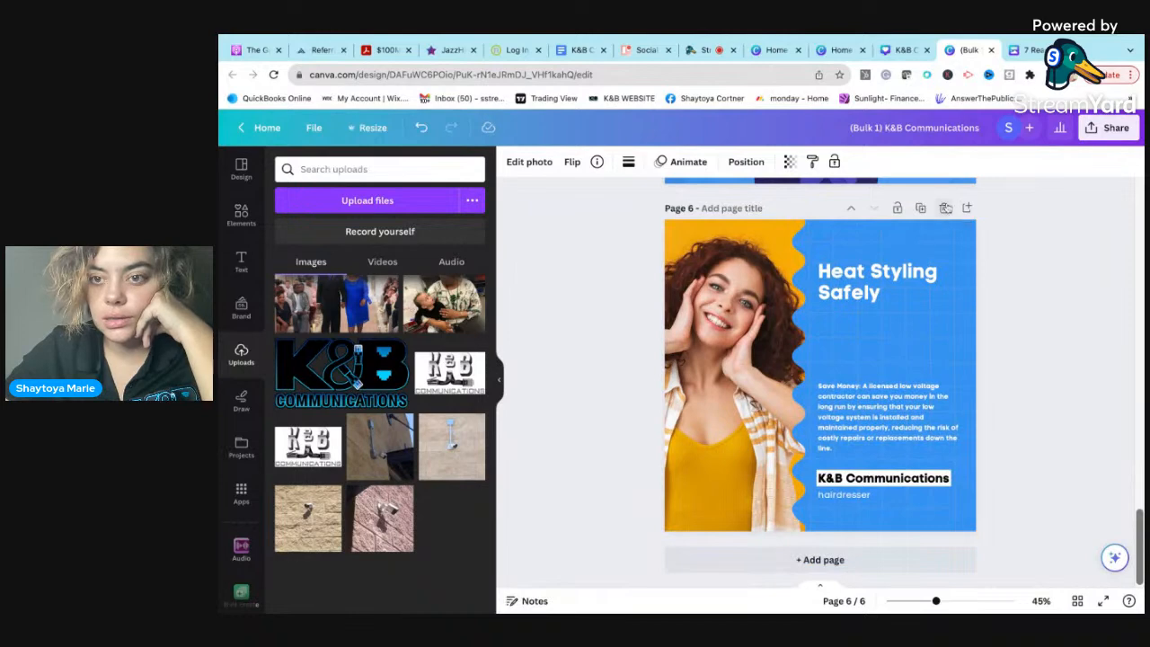
Step: Move the "Save Money" description up on the new page 6 and replace the "Heat Styling Safely" heading with "Save Money:" copied from it
{"action": "left_click_drag", "start_coordinate": [853, 400], "coordinate": [851, 360]}
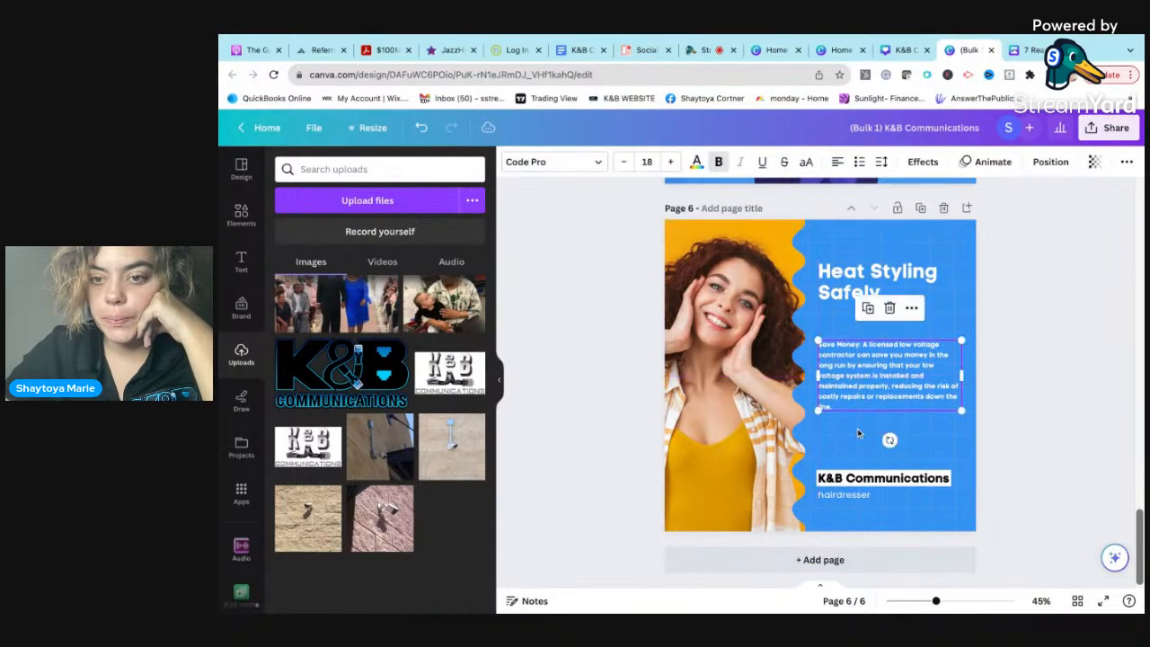
{"action": "left_click", "coordinate": [859, 344]}
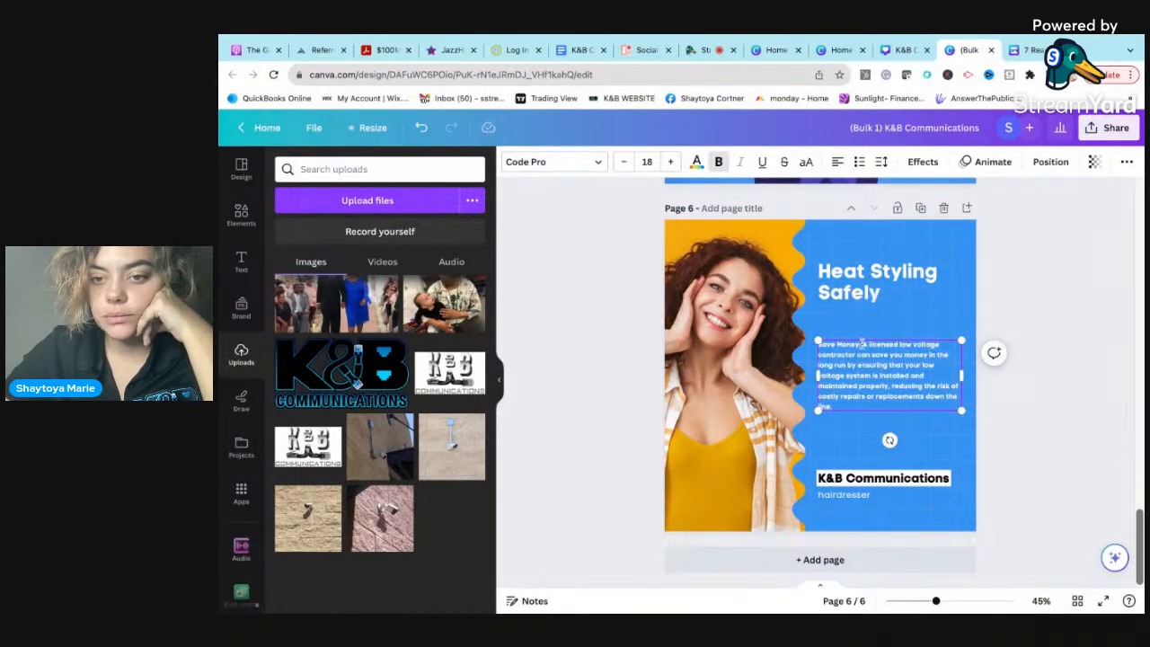
{"action": "left_click_drag", "start_coordinate": [861, 345], "coordinate": [813, 344]}
{"action": "key", "text": "super+c"}
{"action": "left_click", "coordinate": [856, 283]}
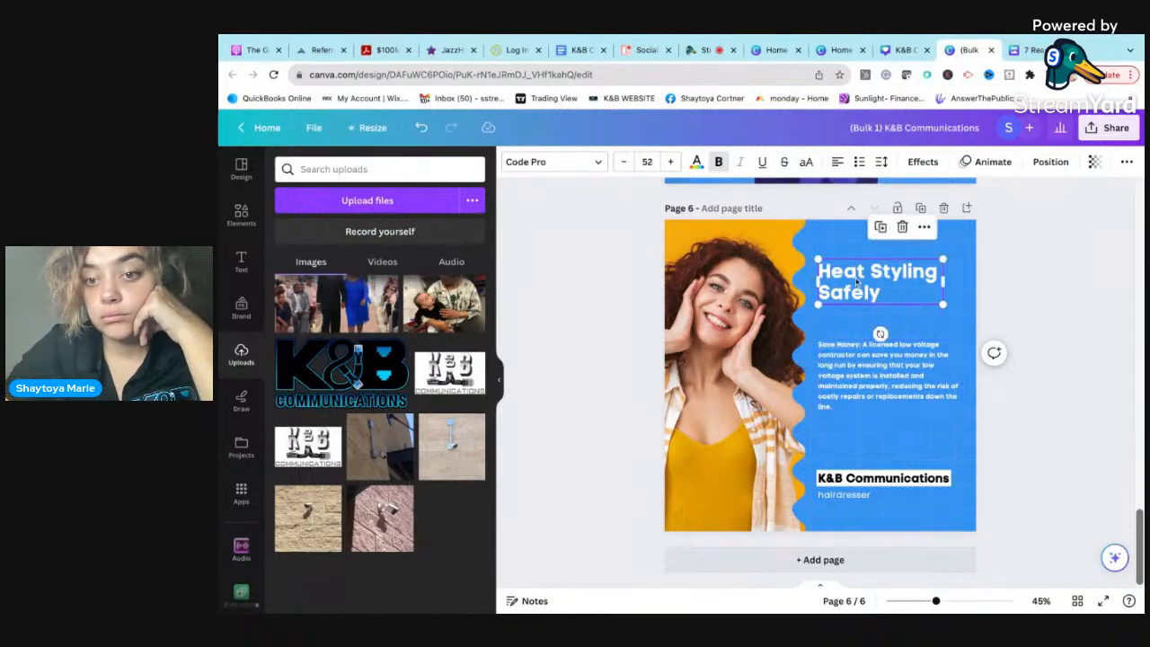
{"action": "left_click", "coordinate": [856, 282]}
{"action": "key", "text": "super+v"}
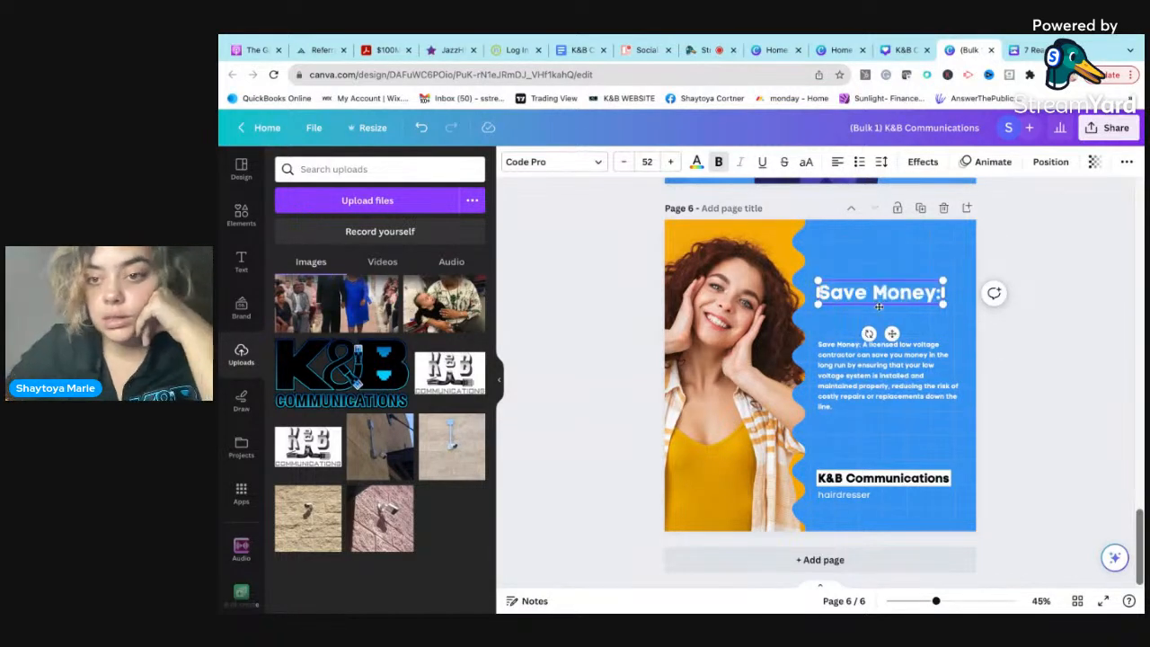
Step: Remove the leading words "Save Money:" from the description on page 6
{"action": "left_click", "coordinate": [860, 343]}
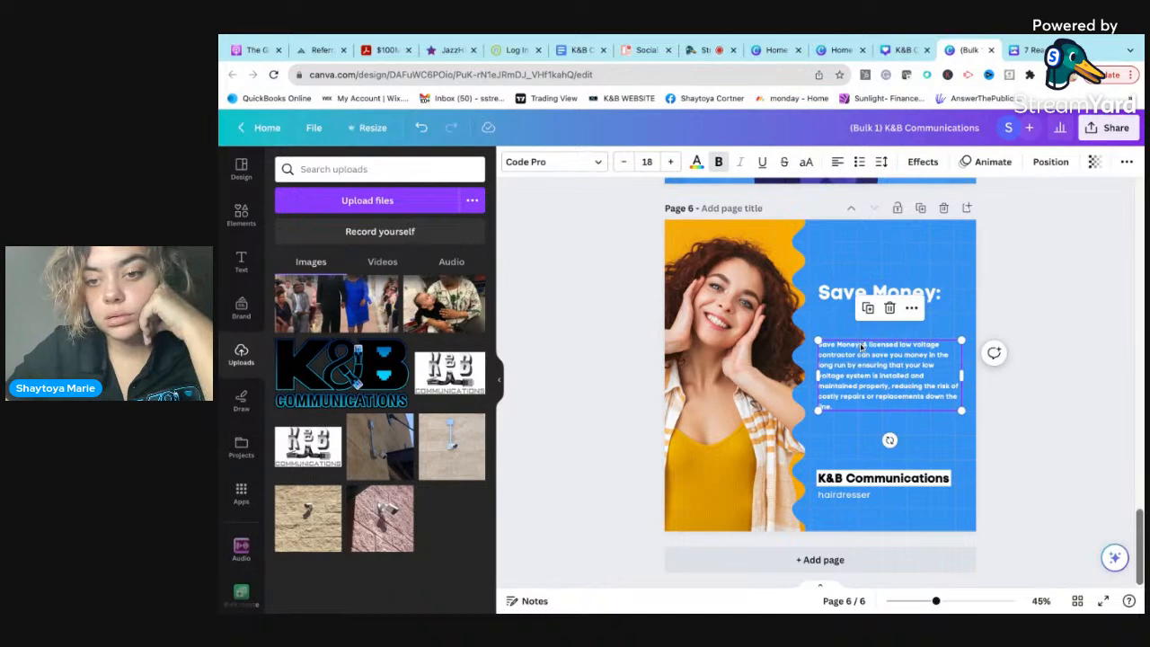
{"action": "left_click", "coordinate": [861, 347]}
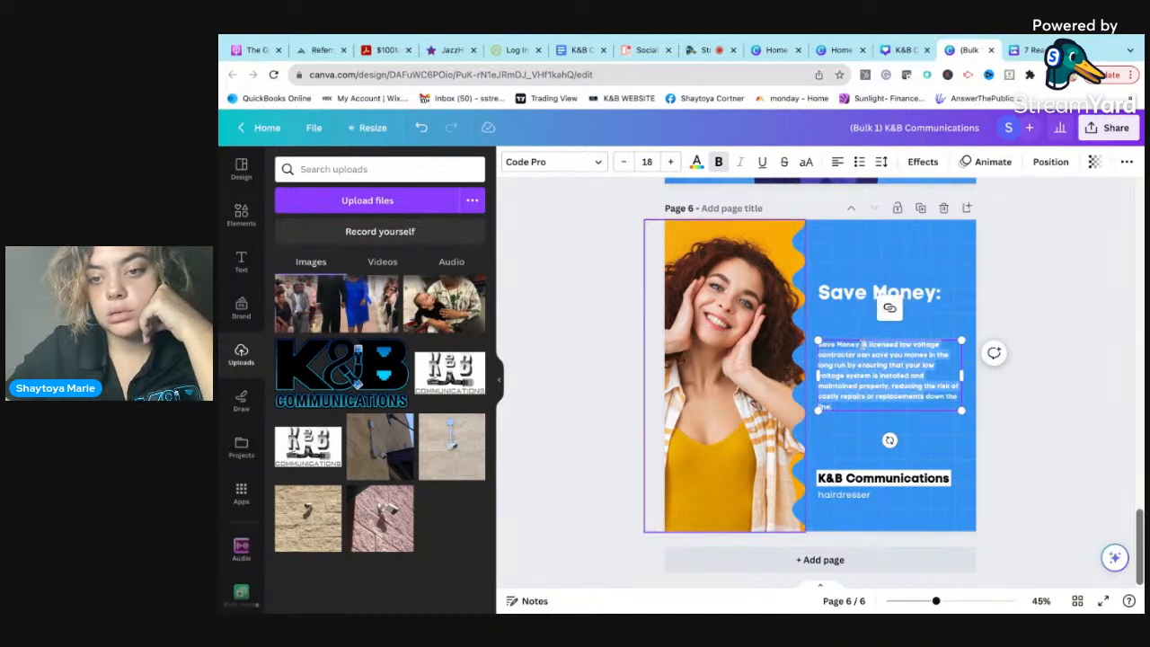
{"action": "left_click", "coordinate": [845, 343]}
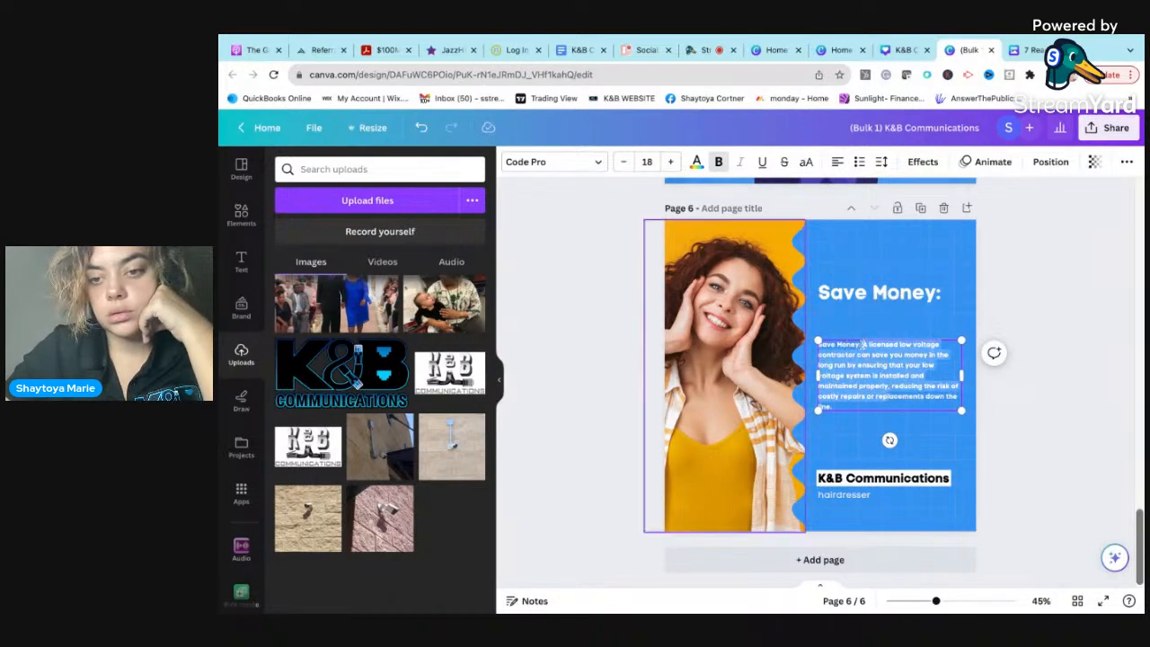
{"action": "double_click", "coordinate": [838, 344]}
{"action": "left_click", "coordinate": [866, 344]}
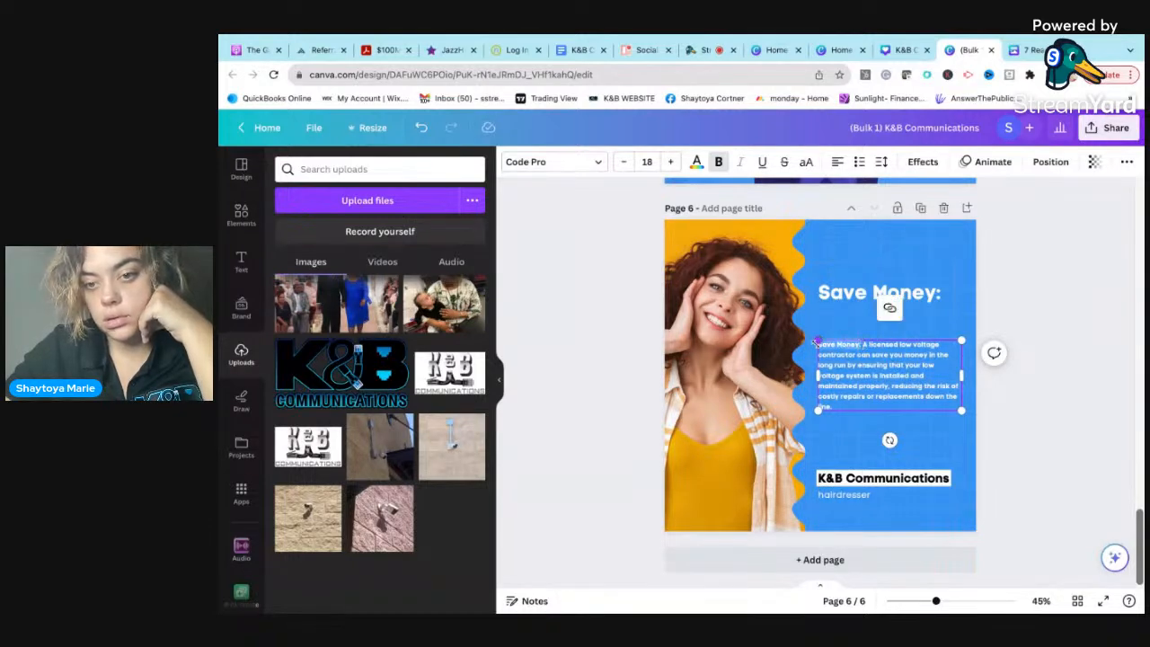
{"action": "key", "text": "BackSpace"}
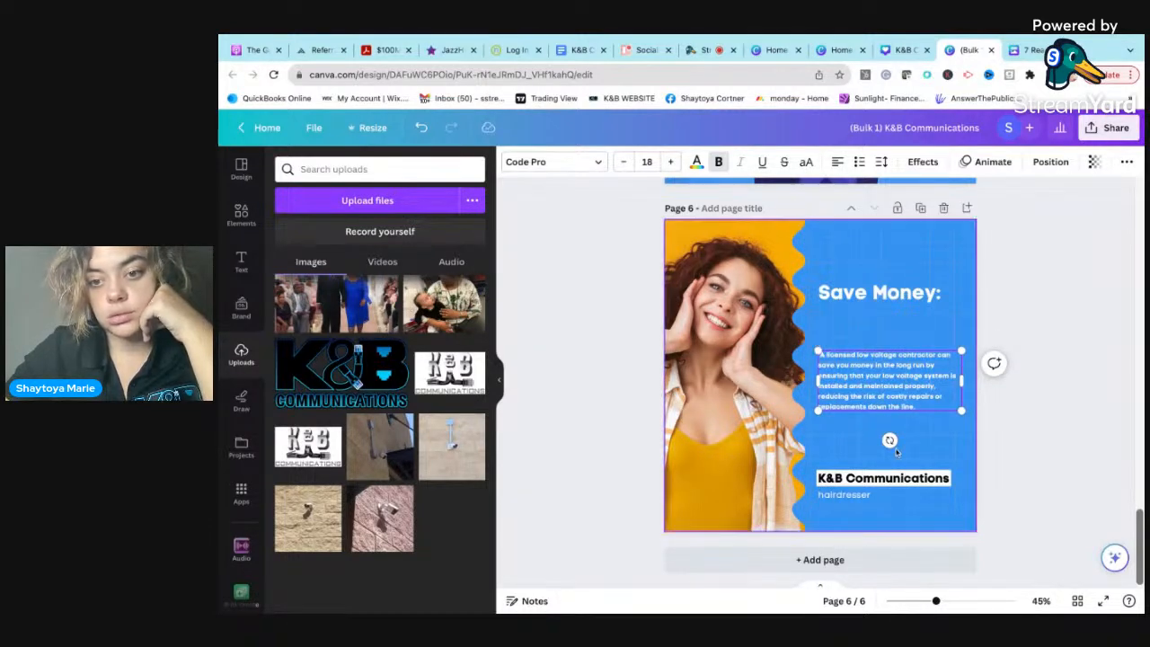
Step: Replace the "hairdresser" subtitle on page 6 with "Low Voltage Contractor" and widen its text box to fit on one line
{"action": "double_click", "coordinate": [839, 499]}
{"action": "key", "text": "BackSpace"}
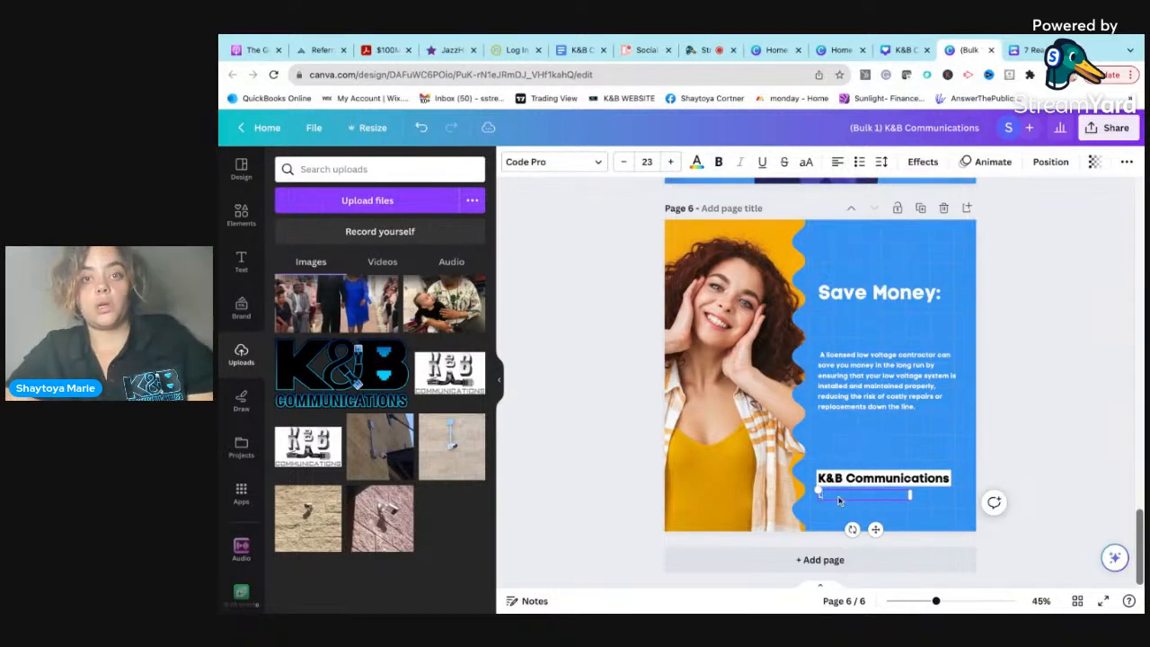
{"action": "left_click", "coordinate": [708, 50]}
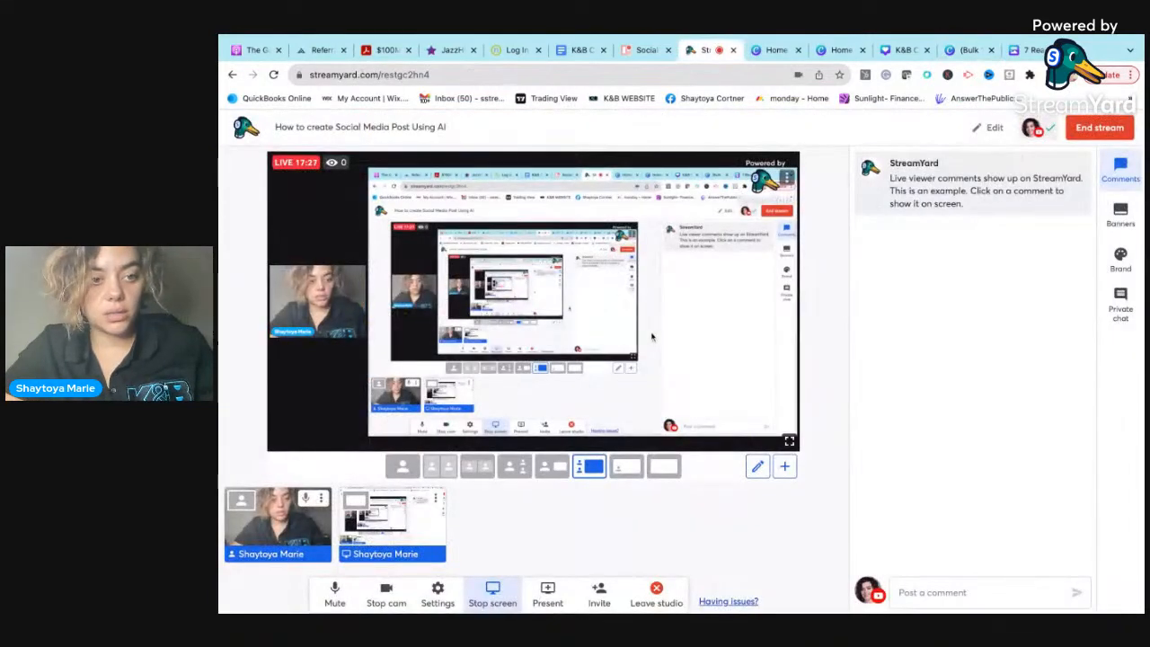
{"action": "left_click", "coordinate": [970, 51]}
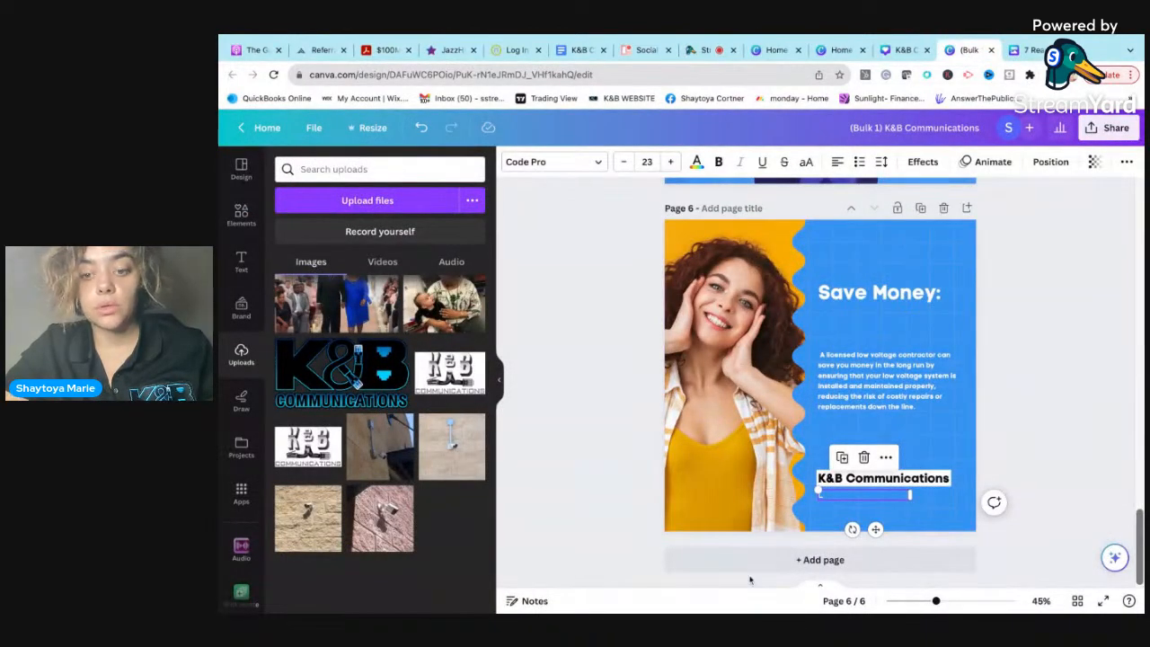
{"action": "left_click", "coordinate": [838, 498]}
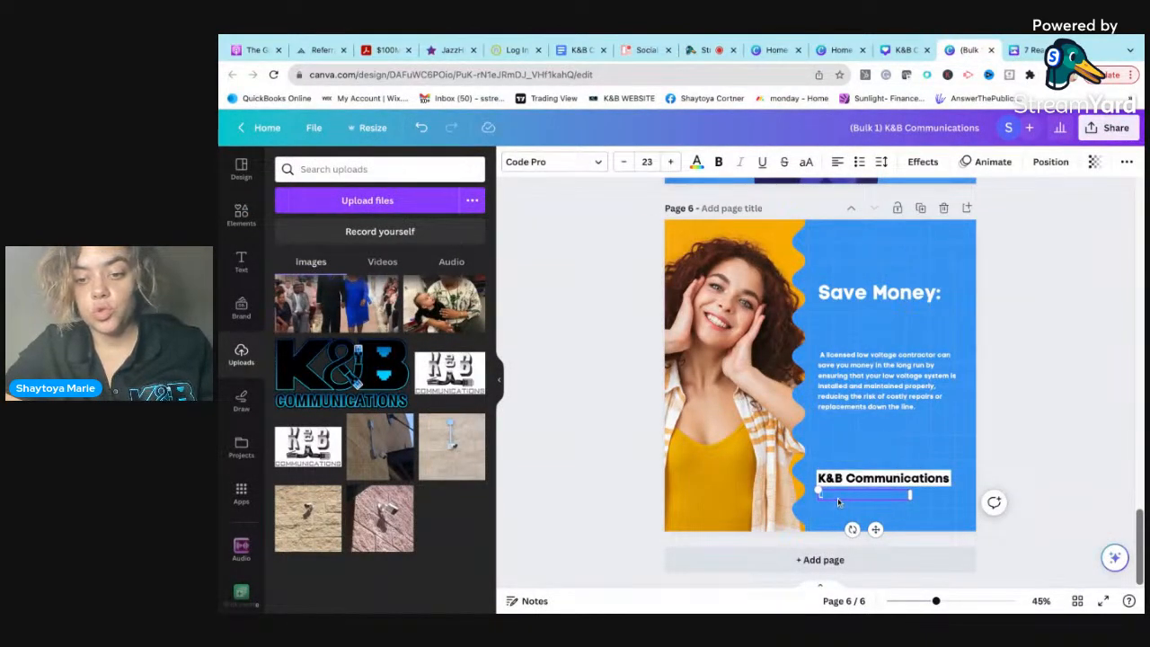
{"action": "type", "text": "Low Voltag"}
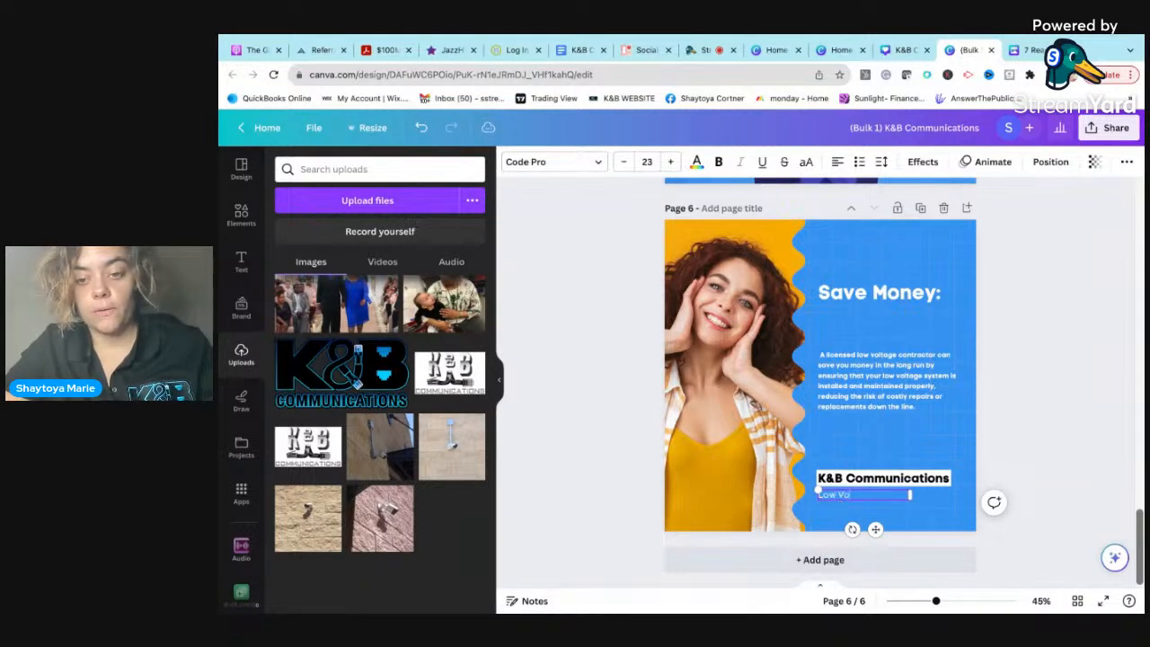
{"action": "type", "text": "e Contrac"}
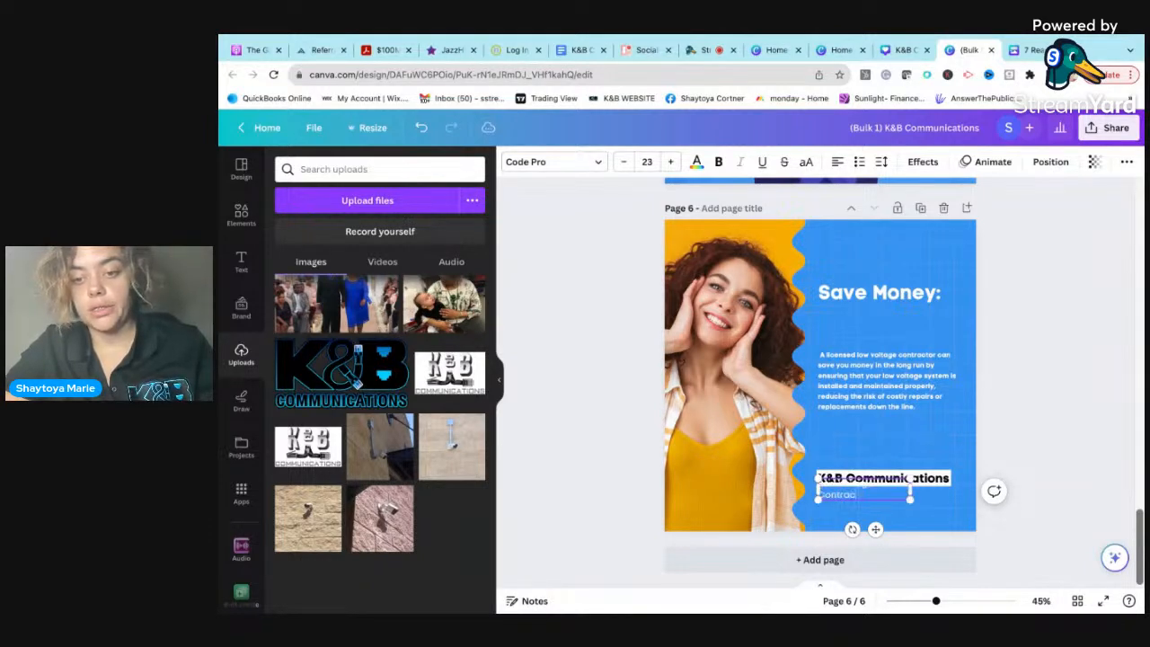
{"action": "left_click_drag", "start_coordinate": [911, 492], "coordinate": [912, 493]}
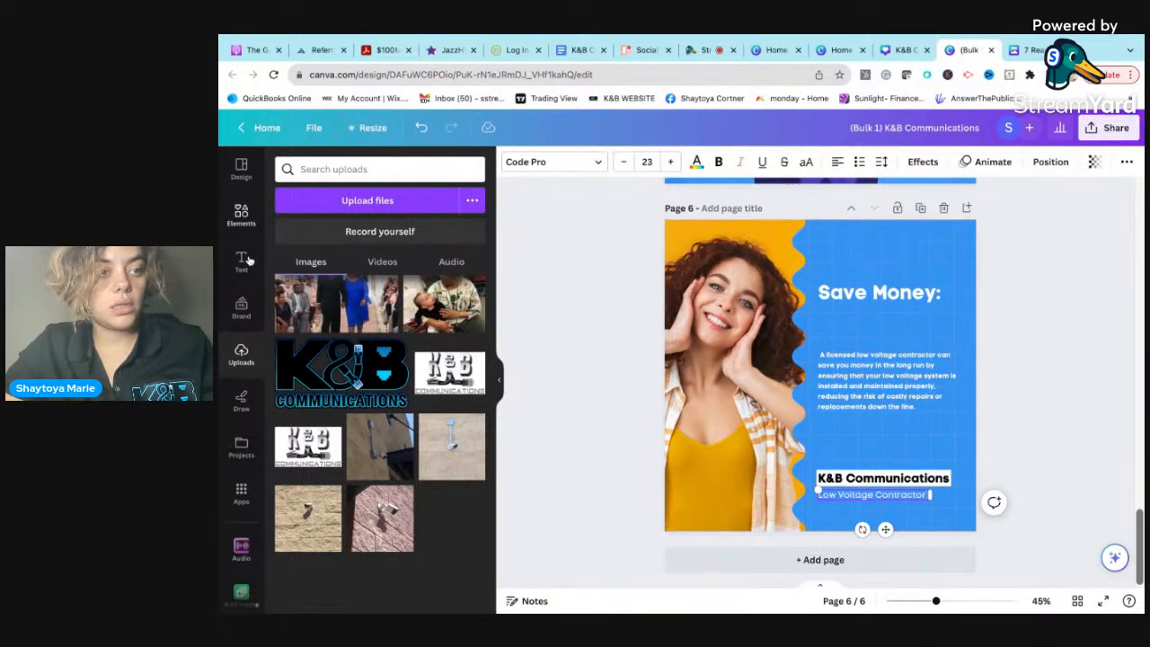
Step: Search the elements library for "save money" photos
{"action": "left_click", "coordinate": [336, 167]}
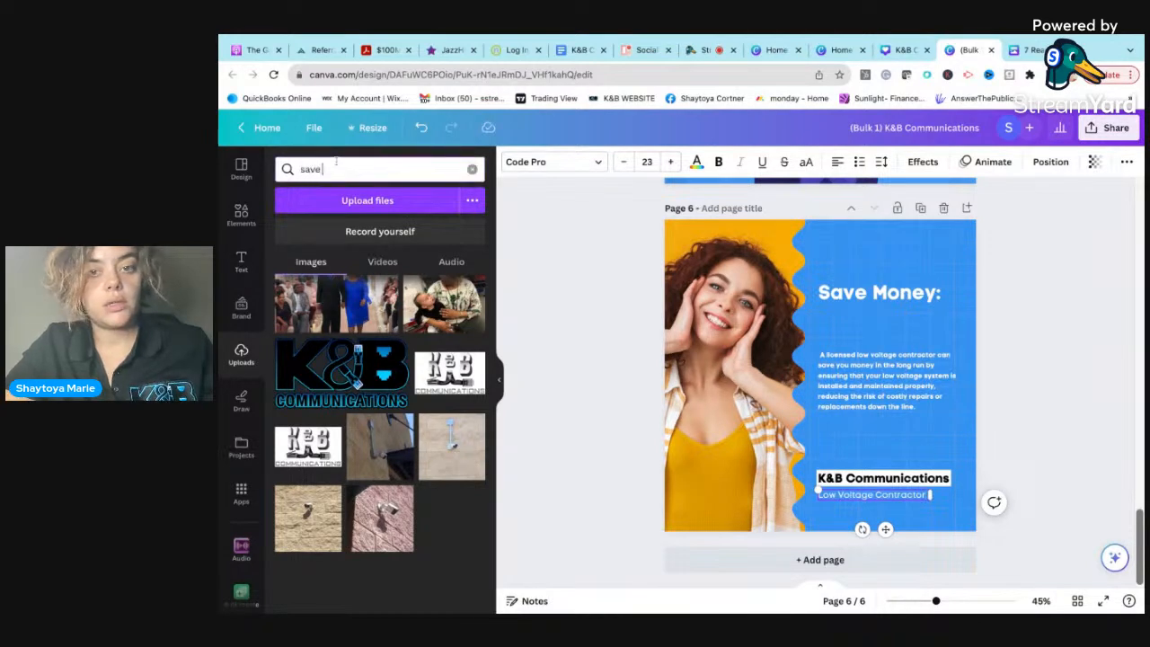
{"action": "key", "text": "Return"}
{"action": "left_click", "coordinate": [241, 216]}
{"action": "triple_click", "coordinate": [353, 171]}
{"action": "type", "text": "sa"}
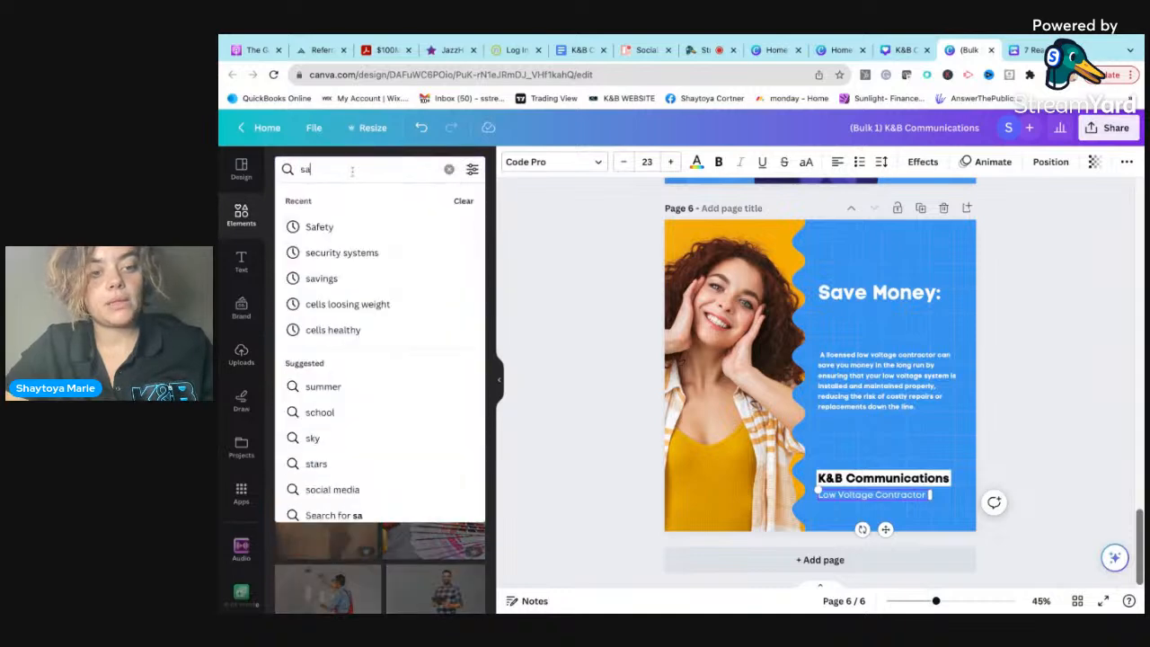
{"action": "type", "text": "ve money"}
{"action": "key", "text": "Return"}
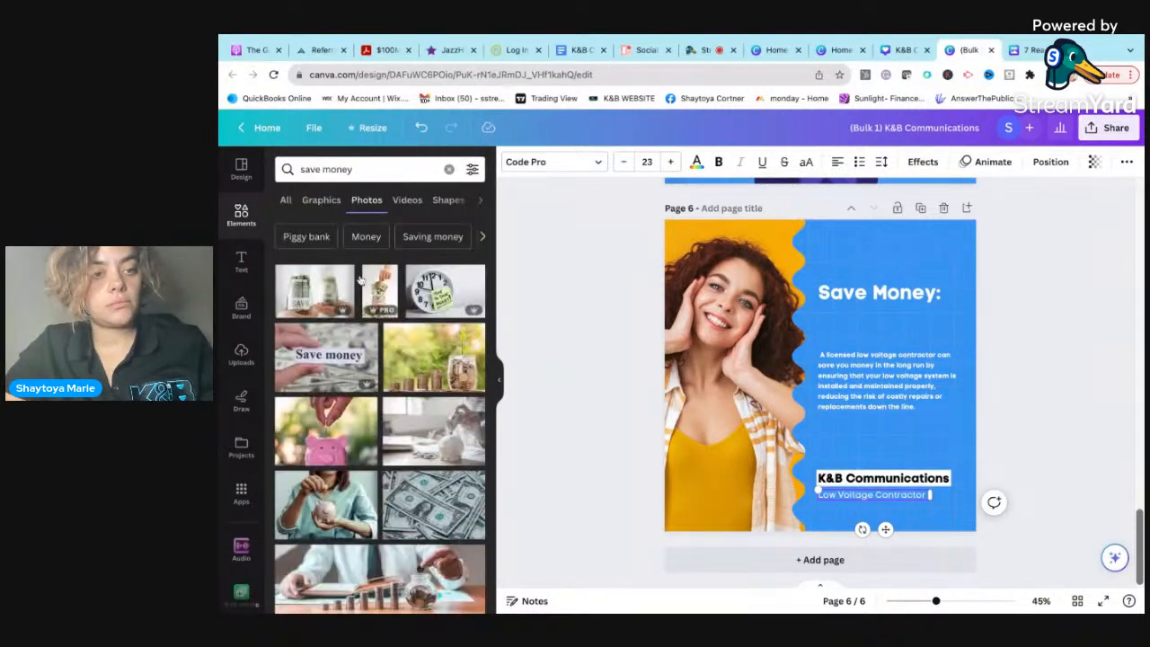
Step: Try the photo of a hand holding a "Save money" note on page 6 and delete it again
{"action": "left_click", "coordinate": [326, 359]}
{"action": "left_click", "coordinate": [680, 272]}
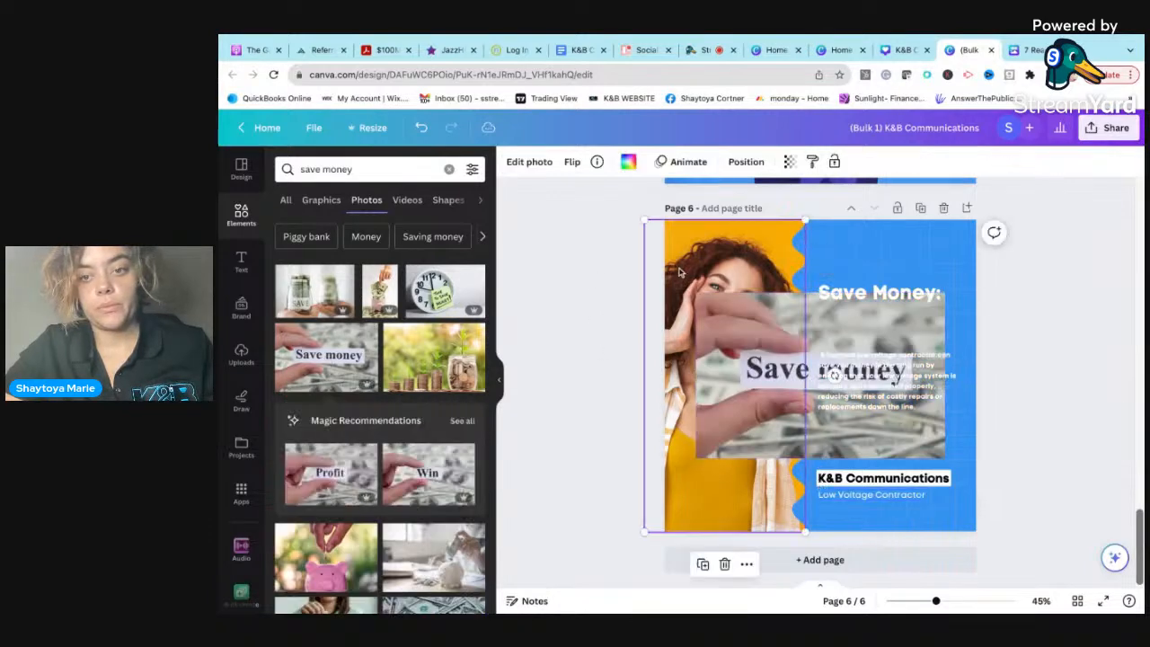
{"action": "left_click", "coordinate": [813, 454]}
{"action": "key", "text": "Delete"}
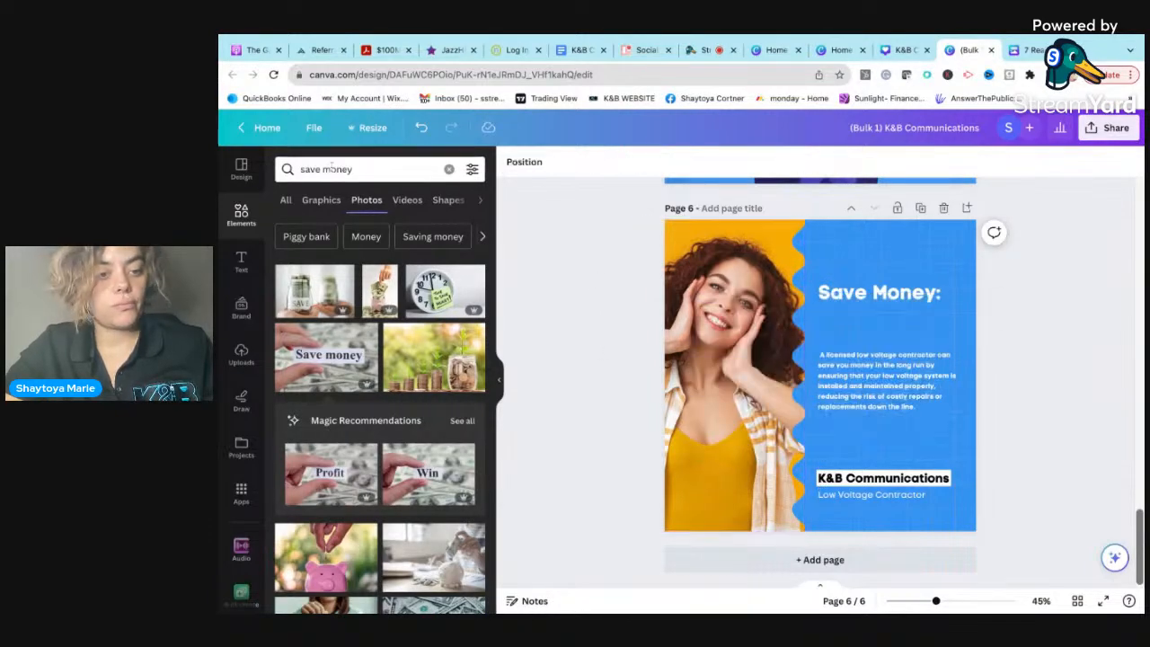
Step: Replace the "save money" search with a photo search for "Low Voltage Contractor"
{"action": "left_click", "coordinate": [362, 172]}
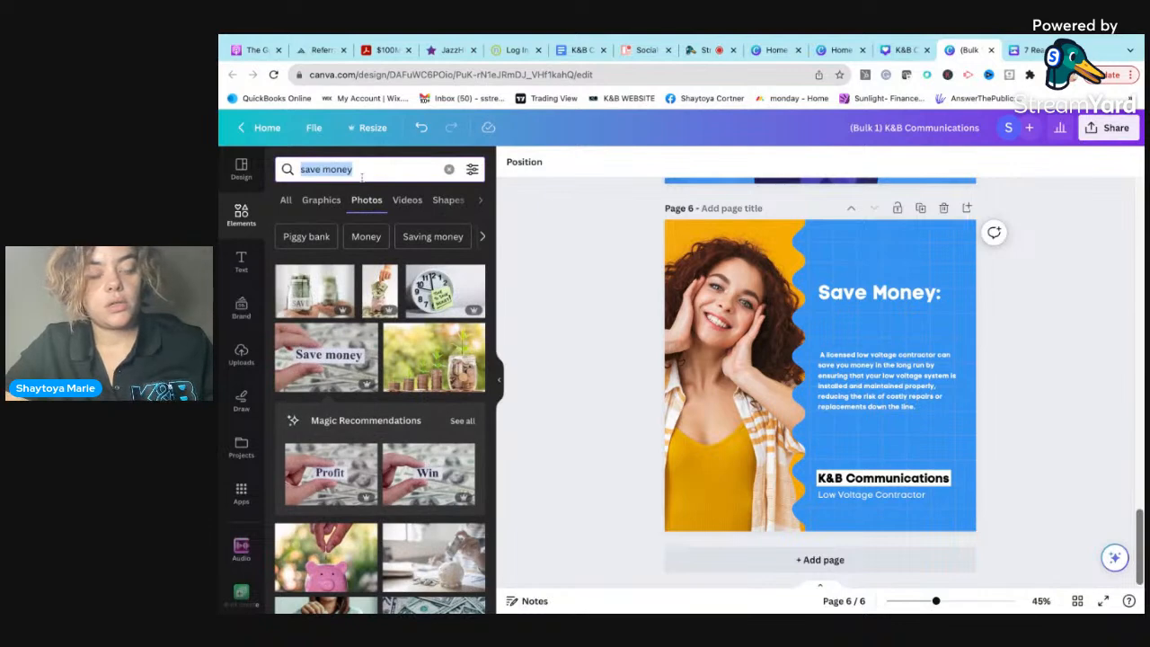
{"action": "type", "text": "v"}
{"action": "key", "text": "BackSpace"}
{"action": "type", "text": "v"}
{"action": "key", "text": "BackSpace"}
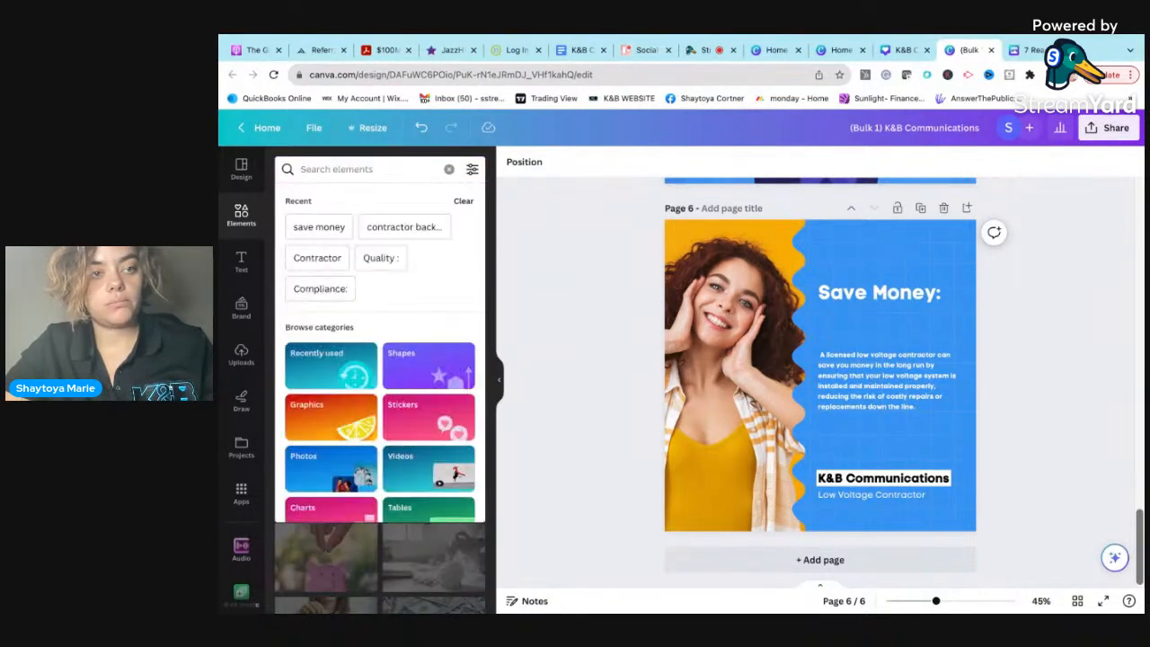
{"action": "type", "text": "Low V"}
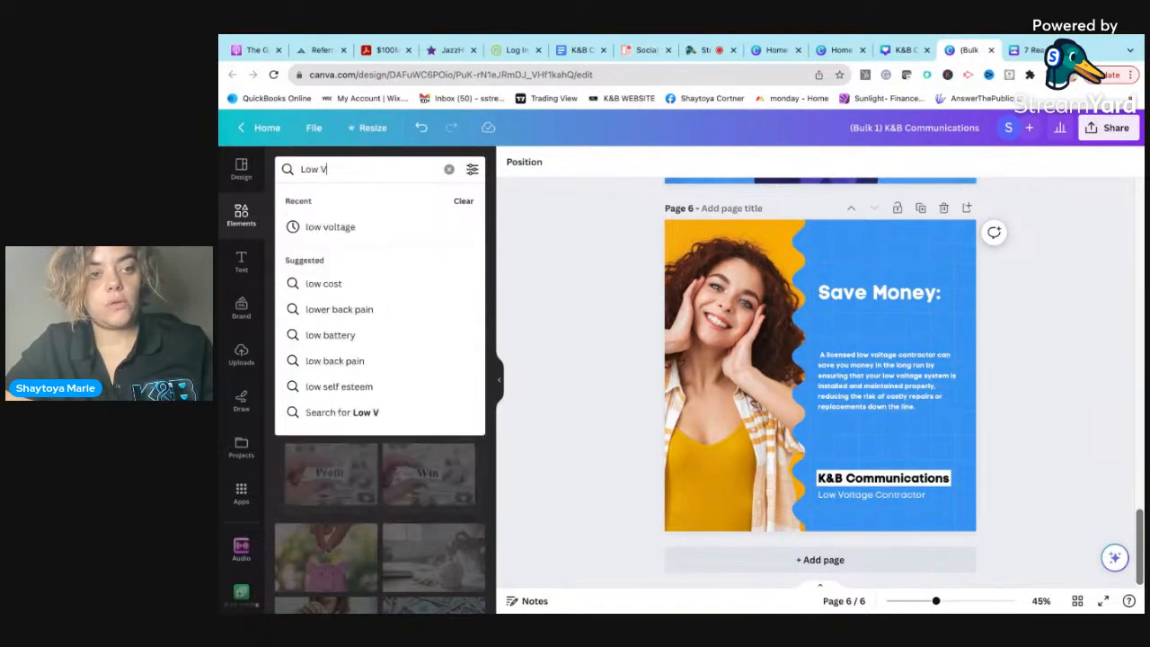
{"action": "type", "text": "oltage COntractor"}
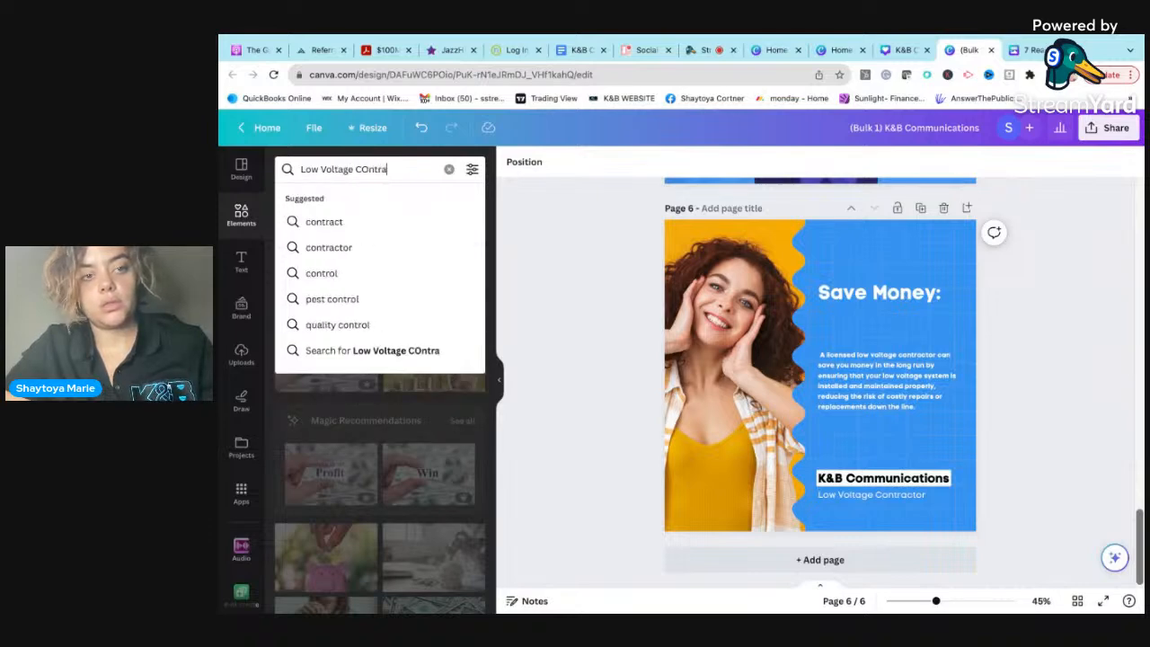
{"action": "key", "text": "Return"}
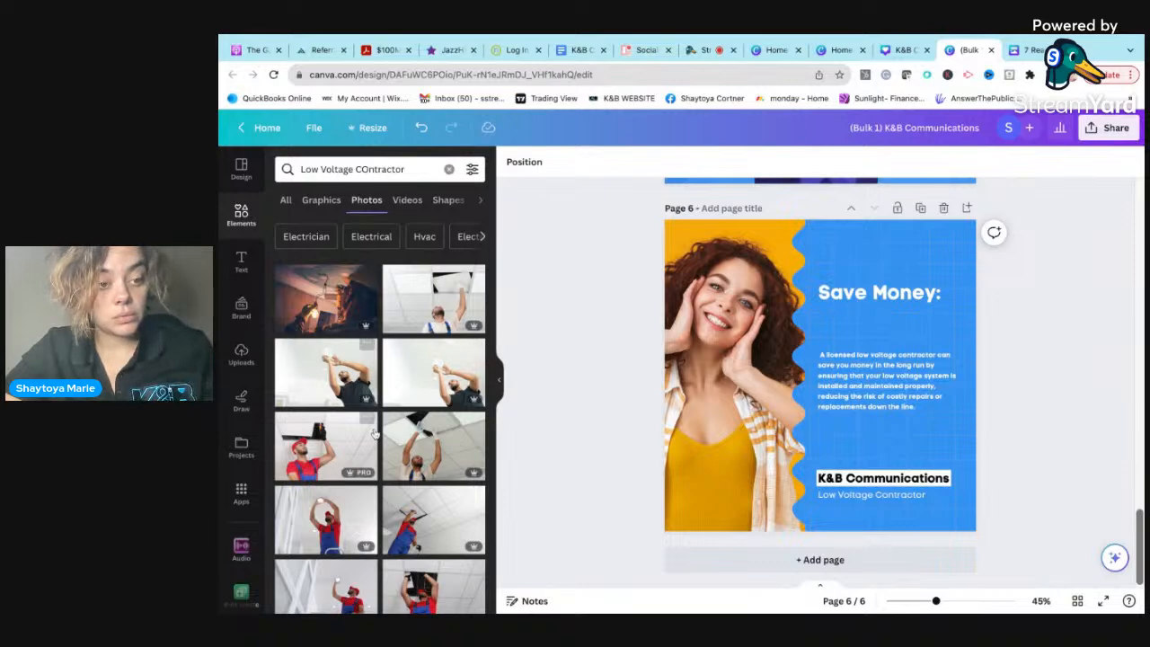
Step: Fill the photo frame on page 6 with the picture of the kneeling worker in a blue helmet and overalls
{"action": "scroll", "coordinate": [375, 431], "scroll_direction": "down", "scroll_amount": 2}
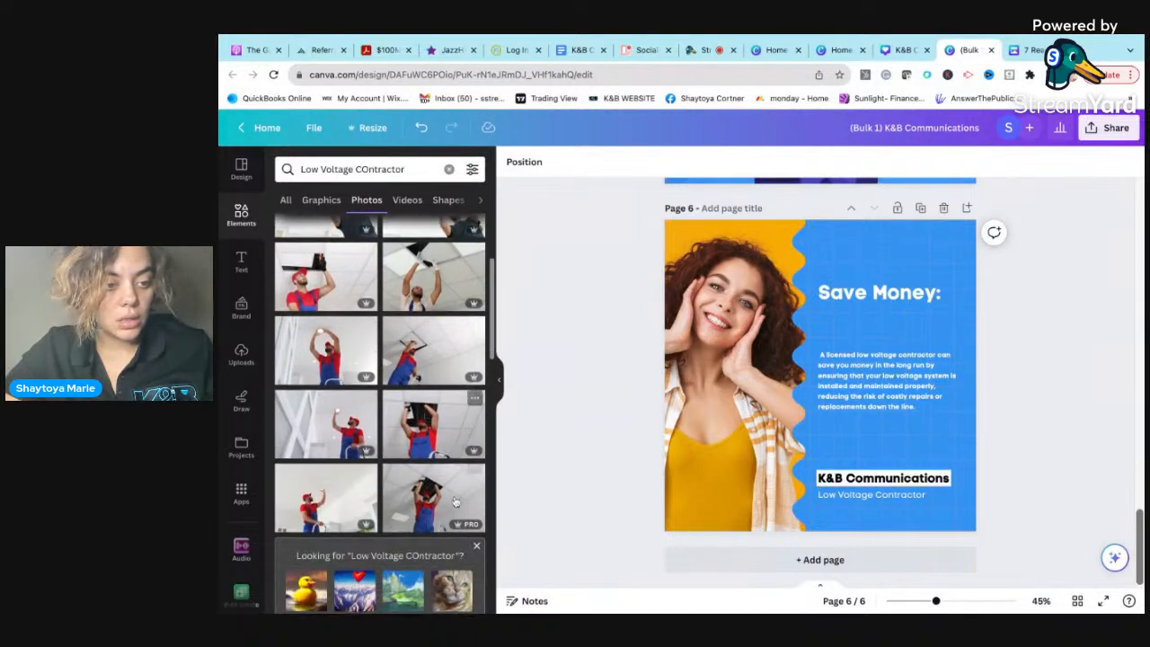
{"action": "scroll", "coordinate": [404, 494], "scroll_direction": "down", "scroll_amount": 4}
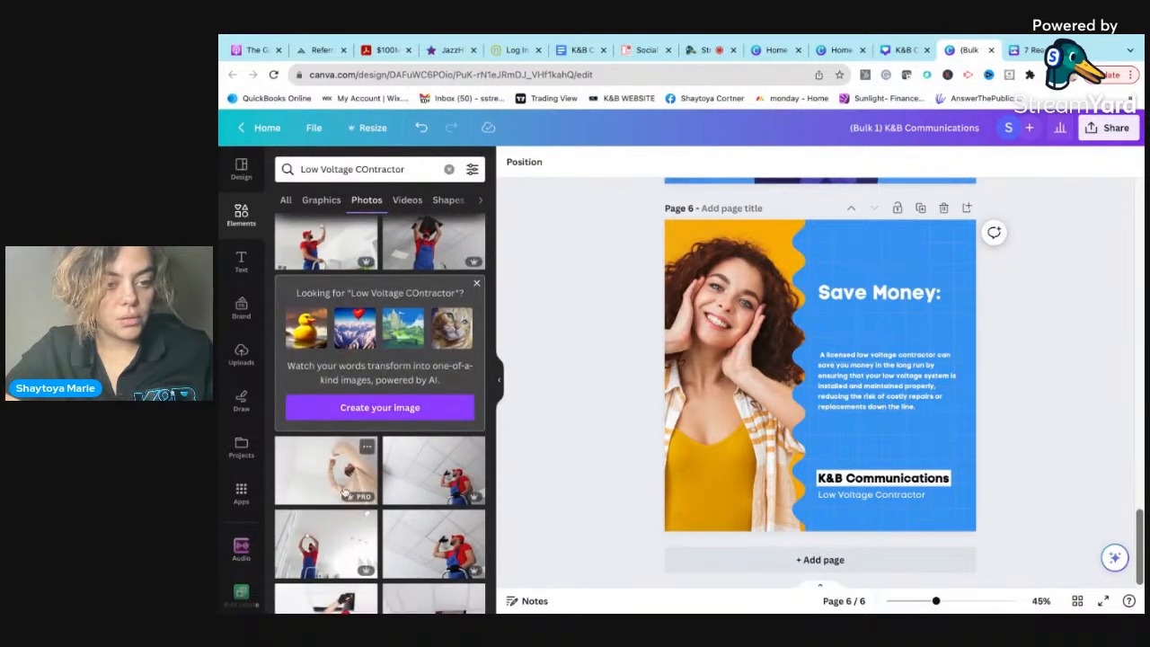
{"action": "scroll", "coordinate": [454, 474], "scroll_direction": "down", "scroll_amount": 5}
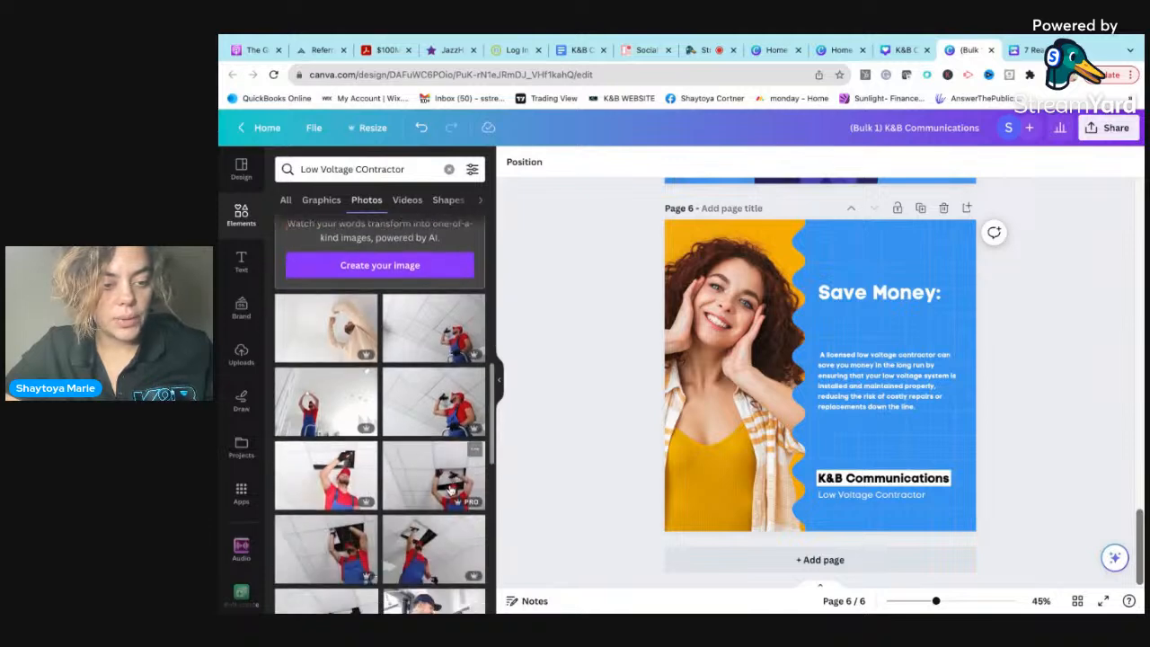
{"action": "scroll", "coordinate": [423, 466], "scroll_direction": "down", "scroll_amount": 5}
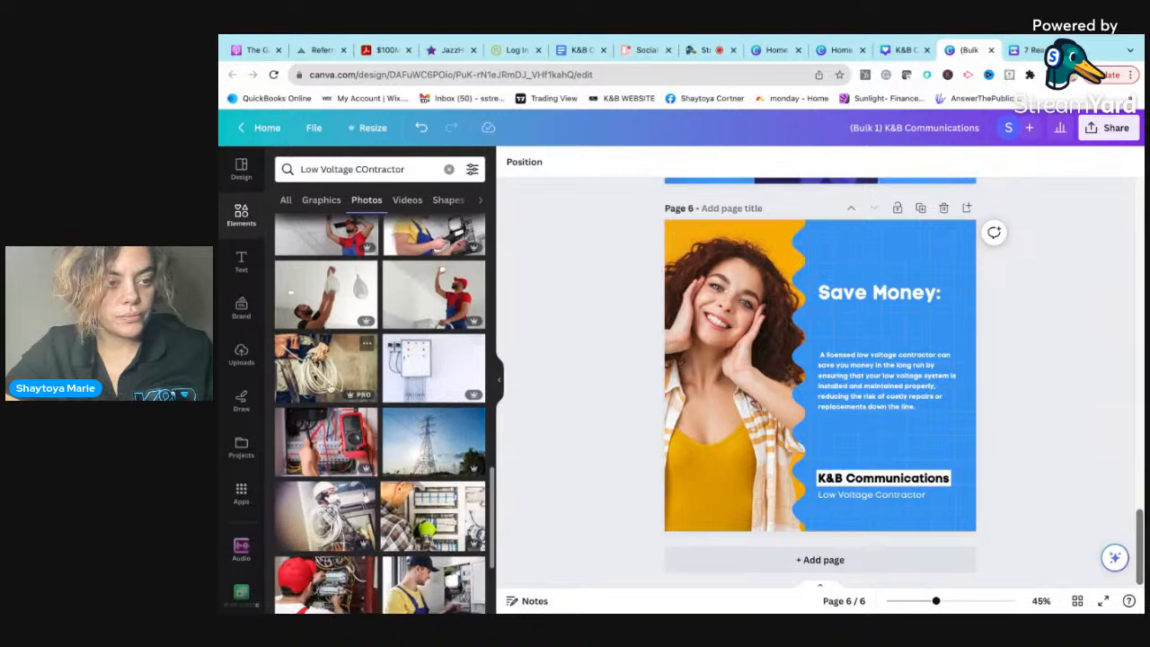
{"action": "scroll", "coordinate": [359, 380], "scroll_direction": "down", "scroll_amount": 2}
{"action": "scroll", "coordinate": [325, 392], "scroll_direction": "down", "scroll_amount": 2}
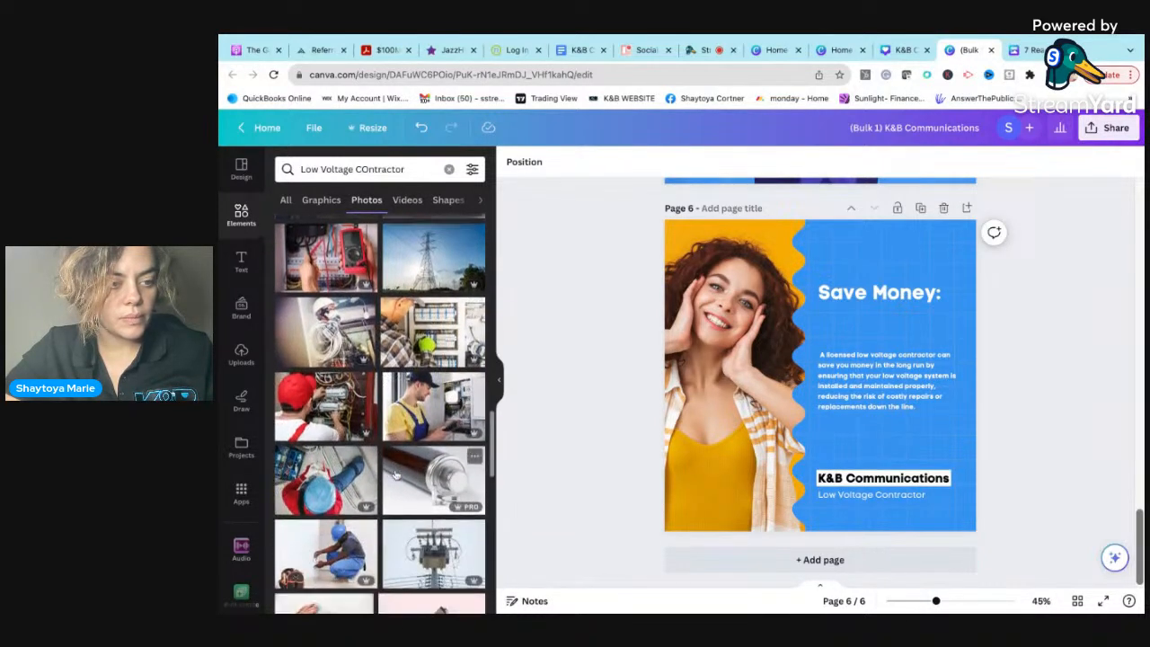
{"action": "scroll", "coordinate": [325, 392], "scroll_direction": "down", "scroll_amount": 2}
{"action": "left_click_drag", "start_coordinate": [310, 492], "coordinate": [686, 283]}
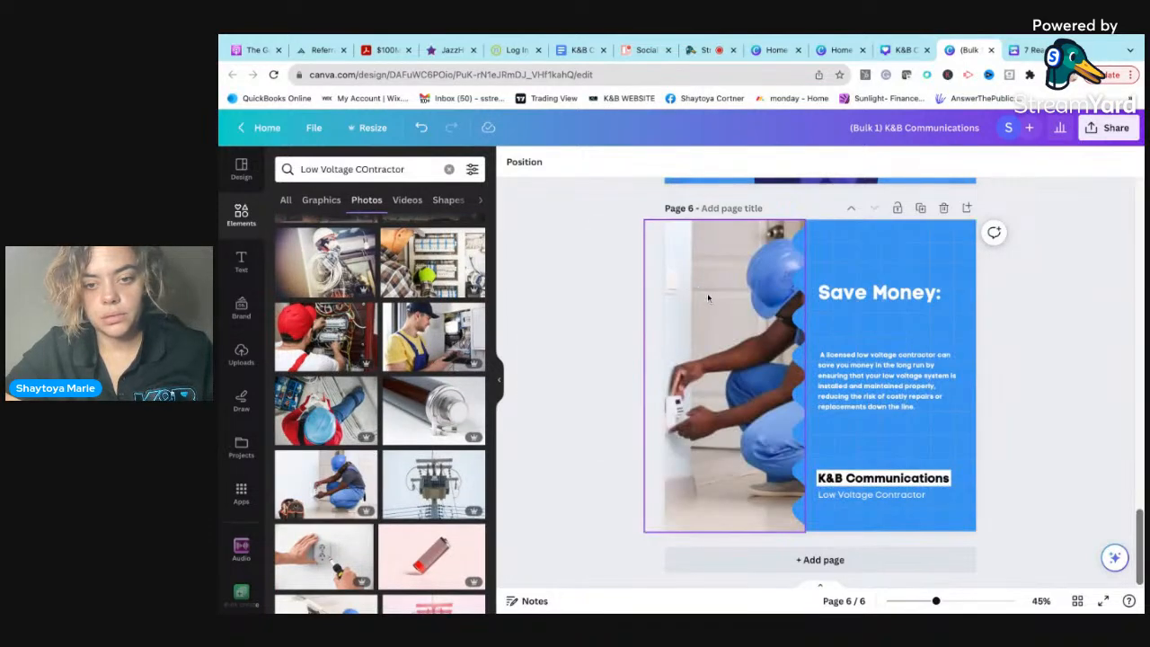
Step: Try shifting the kneeling worker's photo within its frame on page 6
{"action": "double_click", "coordinate": [708, 297]}
{"action": "mouse_move", "coordinate": [809, 298]}
{"action": "left_mouse_down"}
{"action": "mouse_move", "coordinate": [711, 297]}
{"action": "mouse_move", "coordinate": [795, 297]}
{"action": "left_mouse_up"}
{"action": "left_click_drag", "start_coordinate": [696, 292], "coordinate": [698, 292]}
{"action": "left_click", "coordinate": [1011, 278]}
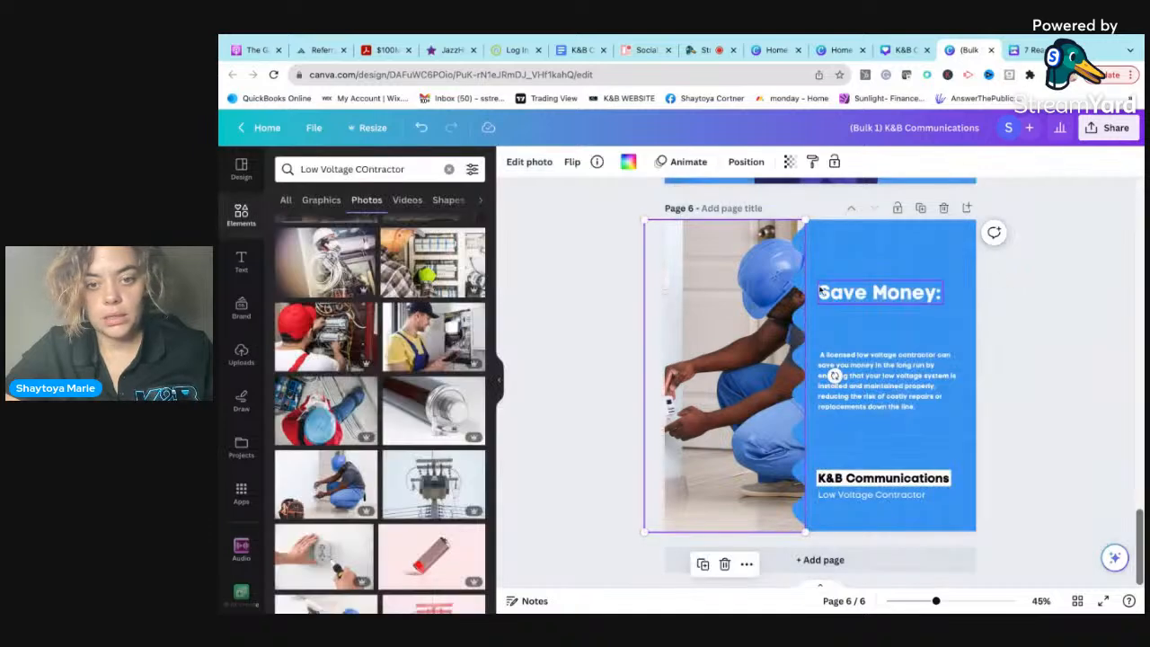
{"action": "left_click", "coordinate": [809, 292]}
{"action": "double_click", "coordinate": [728, 316]}
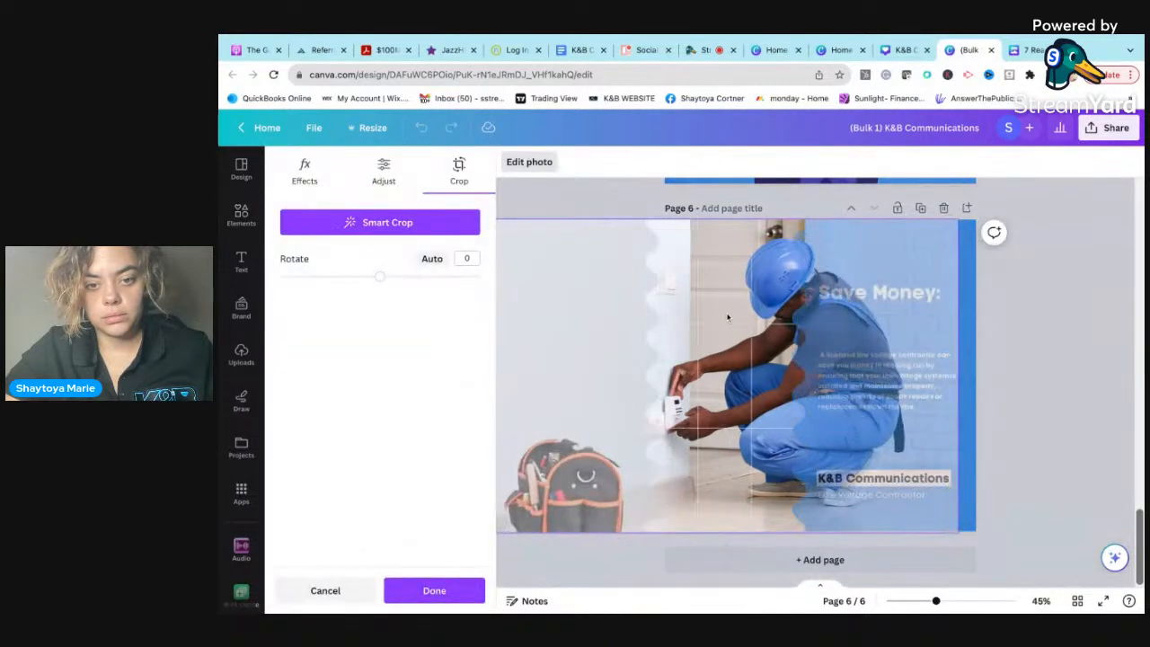
{"action": "left_click", "coordinate": [1066, 309]}
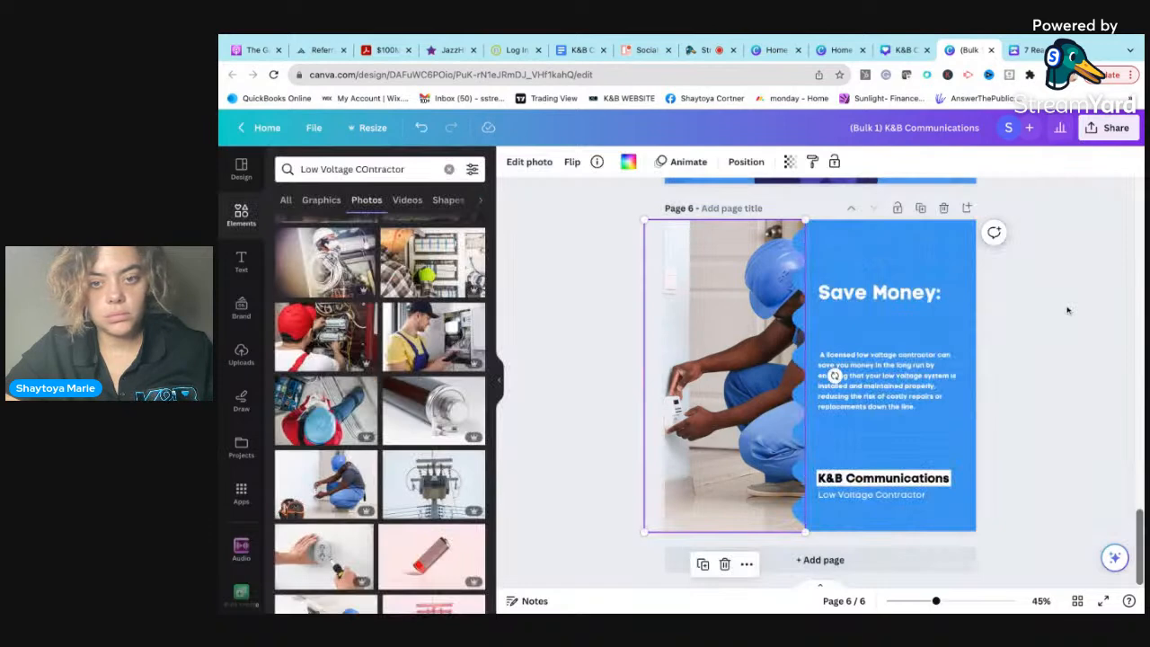
Step: Replace the page 6 frame photo with the overhead shot of the worker in a blue hard hat and delete the loose copy
{"action": "scroll", "coordinate": [334, 516], "scroll_direction": "down", "scroll_amount": 3}
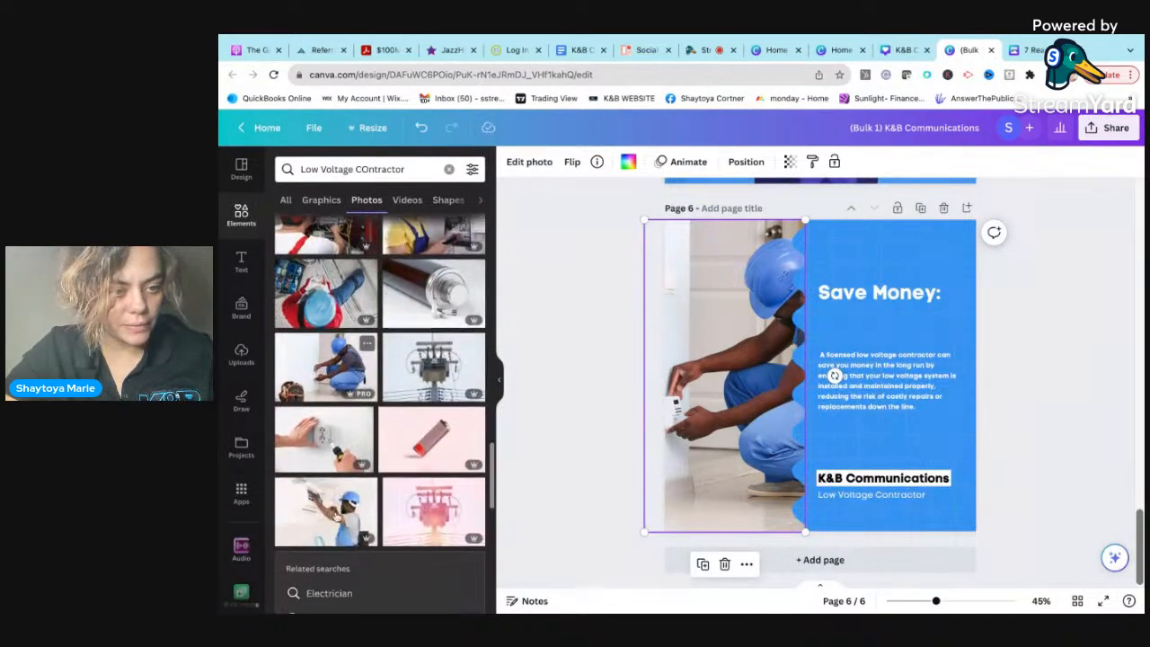
{"action": "scroll", "coordinate": [332, 291], "scroll_direction": "up", "scroll_amount": 1}
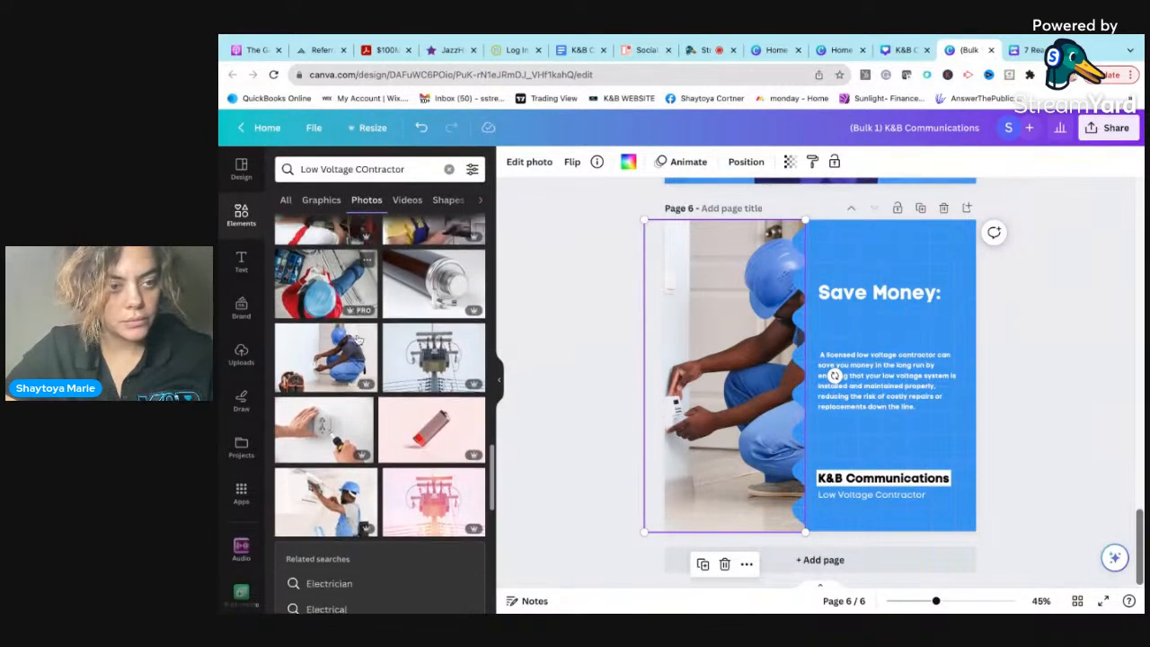
{"action": "left_click", "coordinate": [321, 289]}
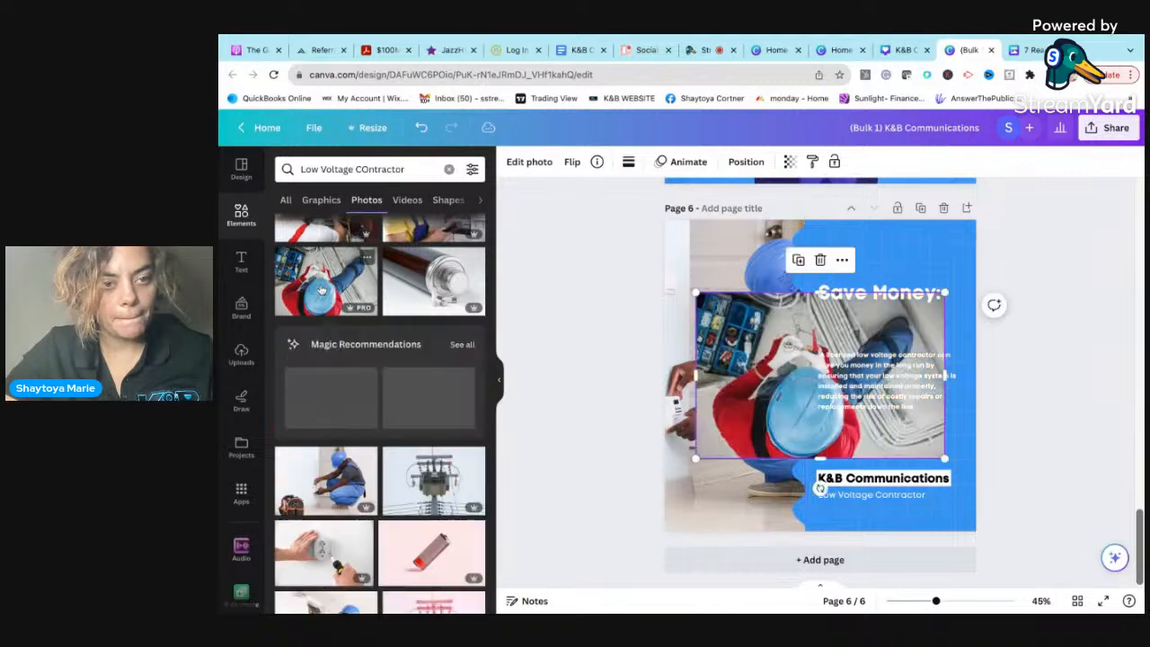
{"action": "scroll", "coordinate": [339, 397], "scroll_direction": "down", "scroll_amount": 1}
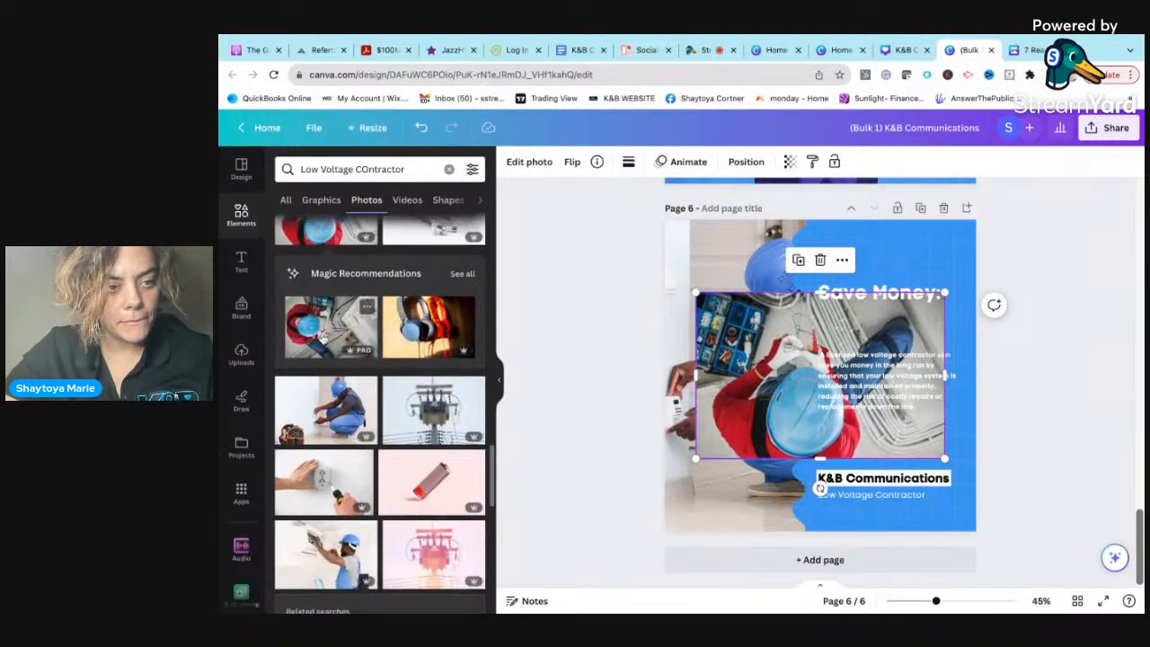
{"action": "left_click_drag", "start_coordinate": [321, 332], "coordinate": [778, 341]}
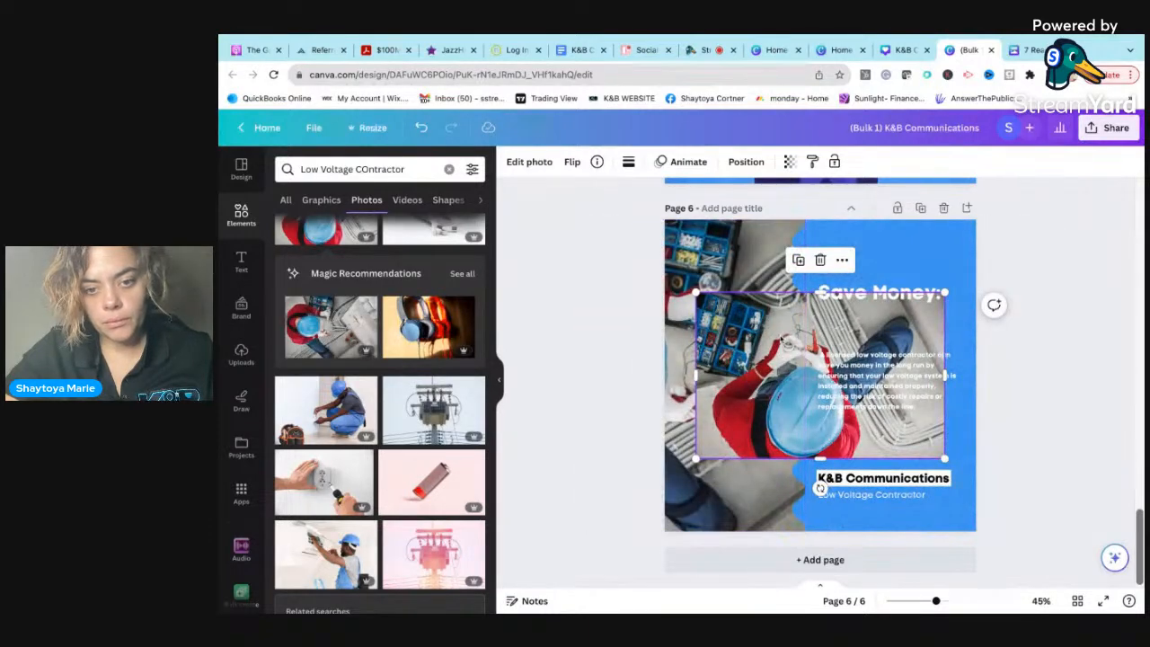
{"action": "key", "text": "Delete"}
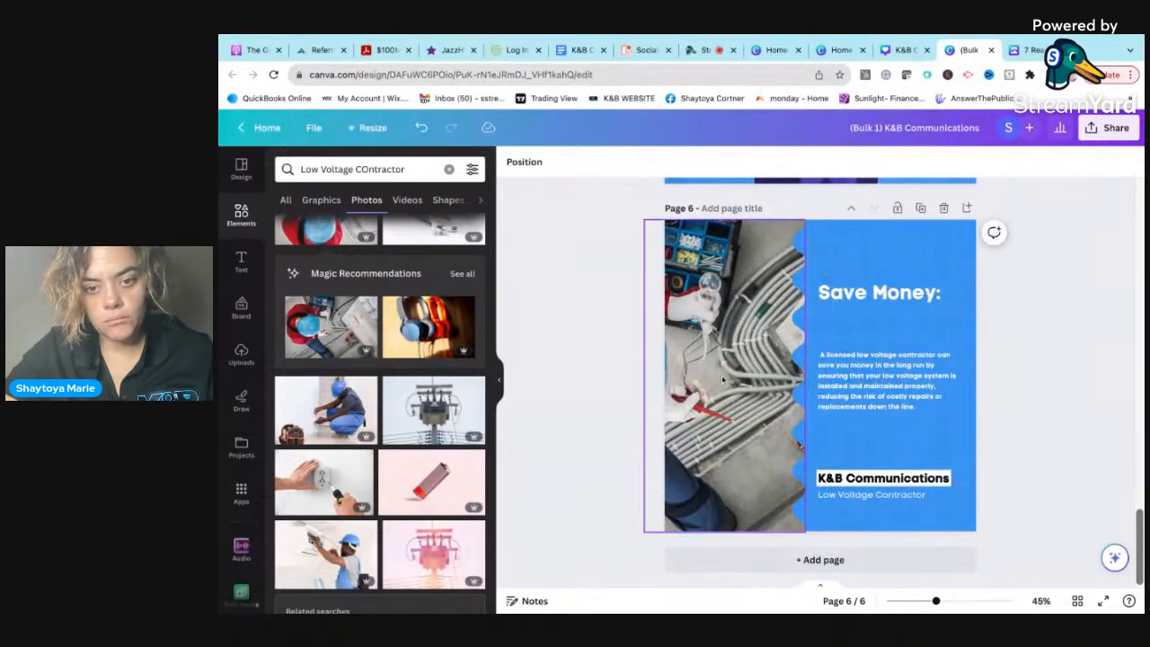
Step: Reposition the overhead photo inside its frame so the blue hard hat and red sleeves fill the visible area
{"action": "double_click", "coordinate": [722, 378]}
{"action": "left_click_drag", "start_coordinate": [722, 375], "coordinate": [824, 366]}
{"action": "left_click", "coordinate": [1115, 313]}
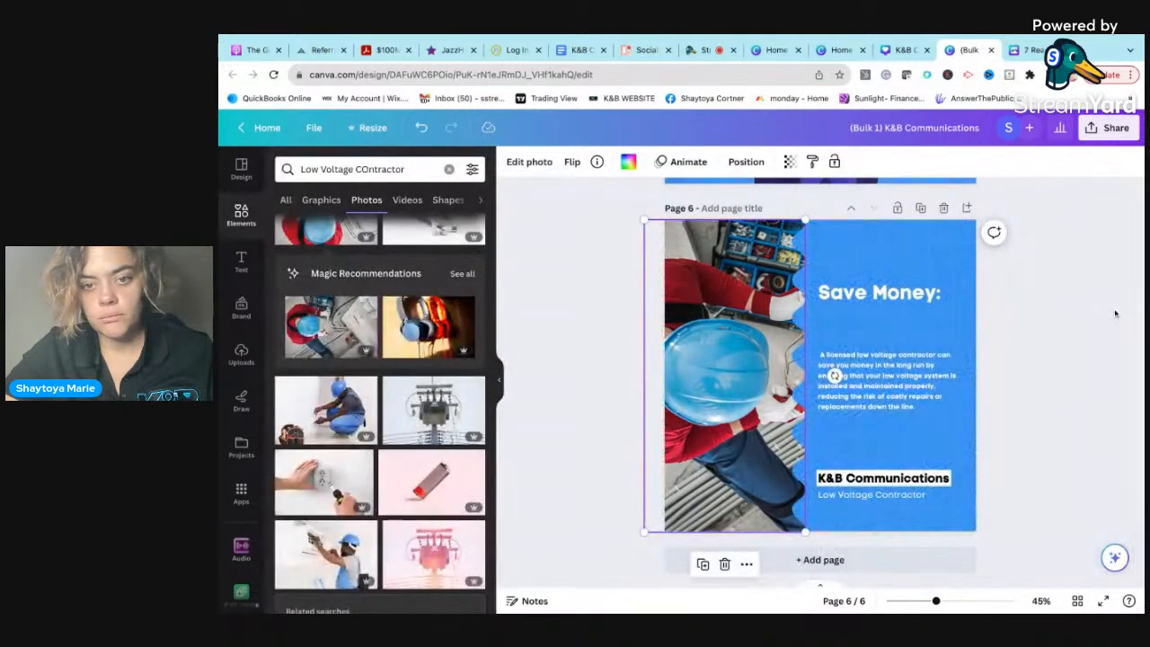
{"action": "double_click", "coordinate": [744, 385]}
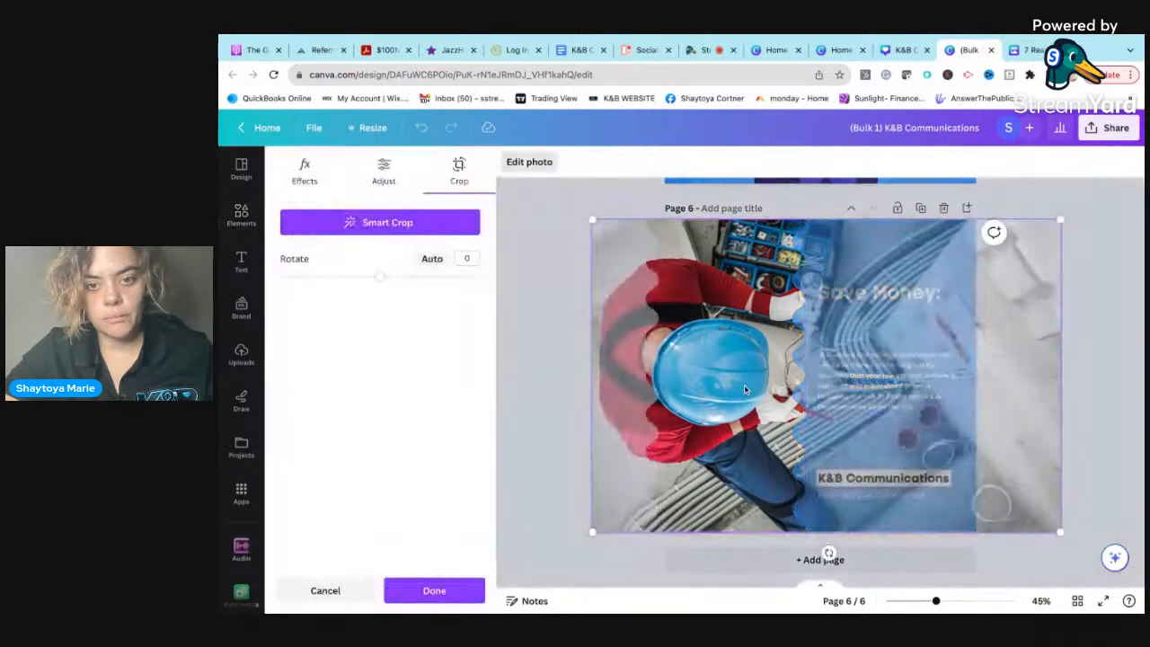
{"action": "left_click_drag", "start_coordinate": [743, 389], "coordinate": [739, 389]}
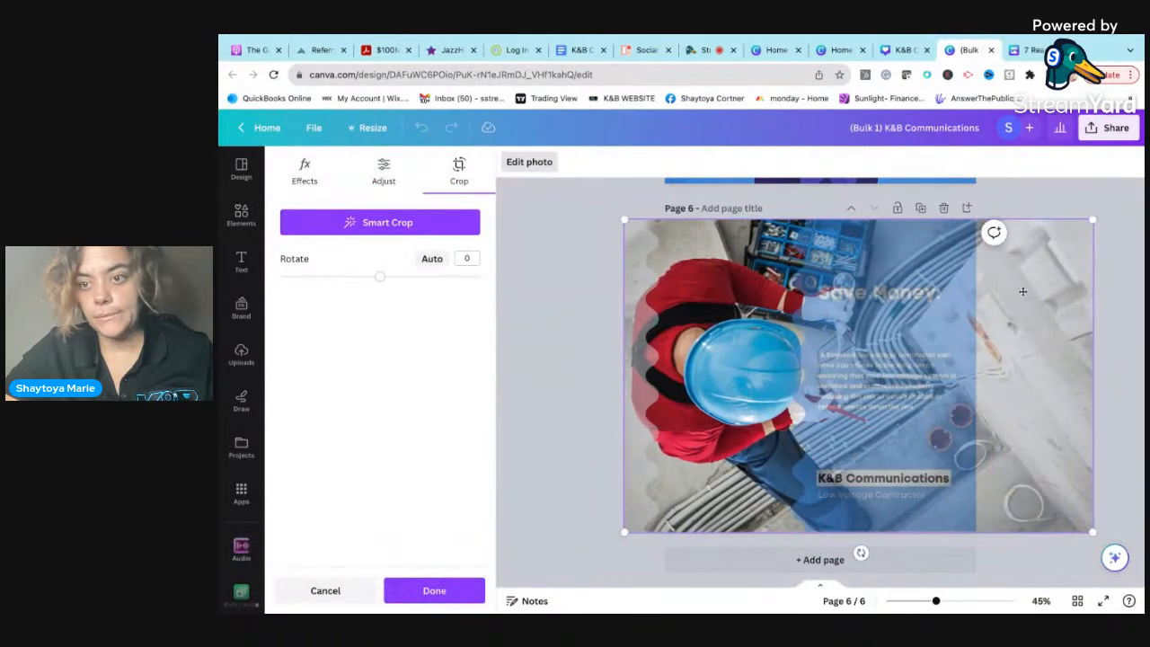
{"action": "left_click", "coordinate": [1062, 205]}
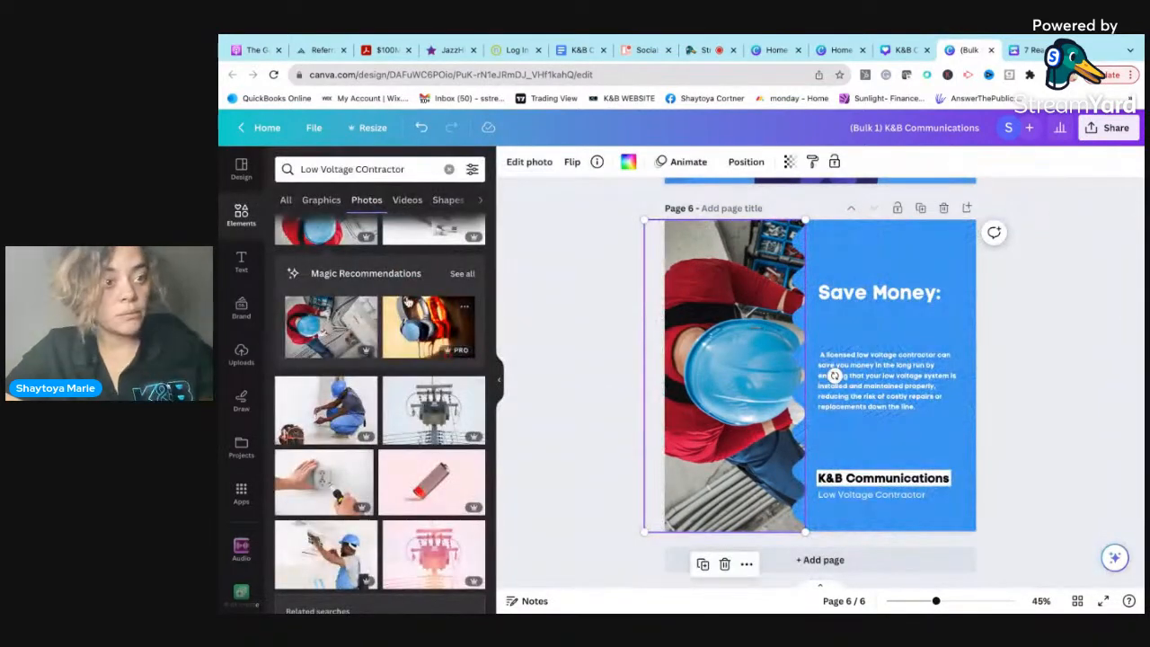
Step: Clear the "save money" search in the uploads and look through the uploaded images for a suitable picture
{"action": "left_click", "coordinate": [241, 354]}
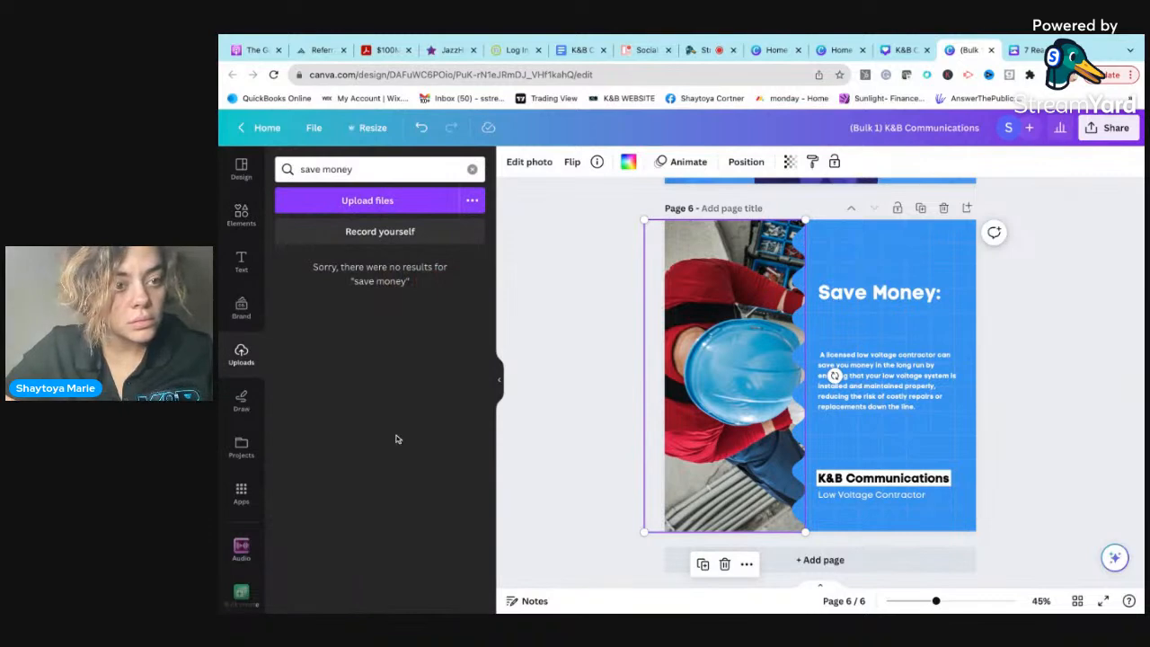
{"action": "double_click", "coordinate": [413, 168]}
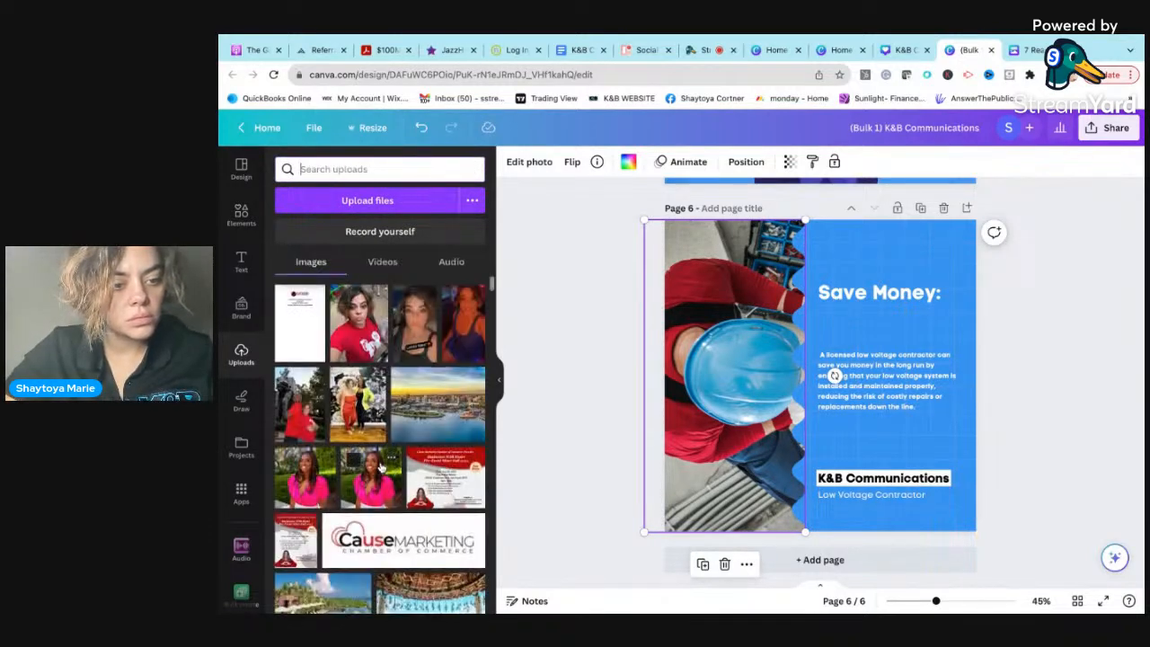
{"action": "scroll", "coordinate": [381, 467], "scroll_direction": "down", "scroll_amount": 10}
{"action": "scroll", "coordinate": [381, 449], "scroll_direction": "down", "scroll_amount": 10}
{"action": "scroll", "coordinate": [381, 449], "scroll_direction": "down", "scroll_amount": 10}
{"action": "scroll", "coordinate": [381, 449], "scroll_direction": "down", "scroll_amount": 10}
{"action": "scroll", "coordinate": [381, 449], "scroll_direction": "down", "scroll_amount": 10}
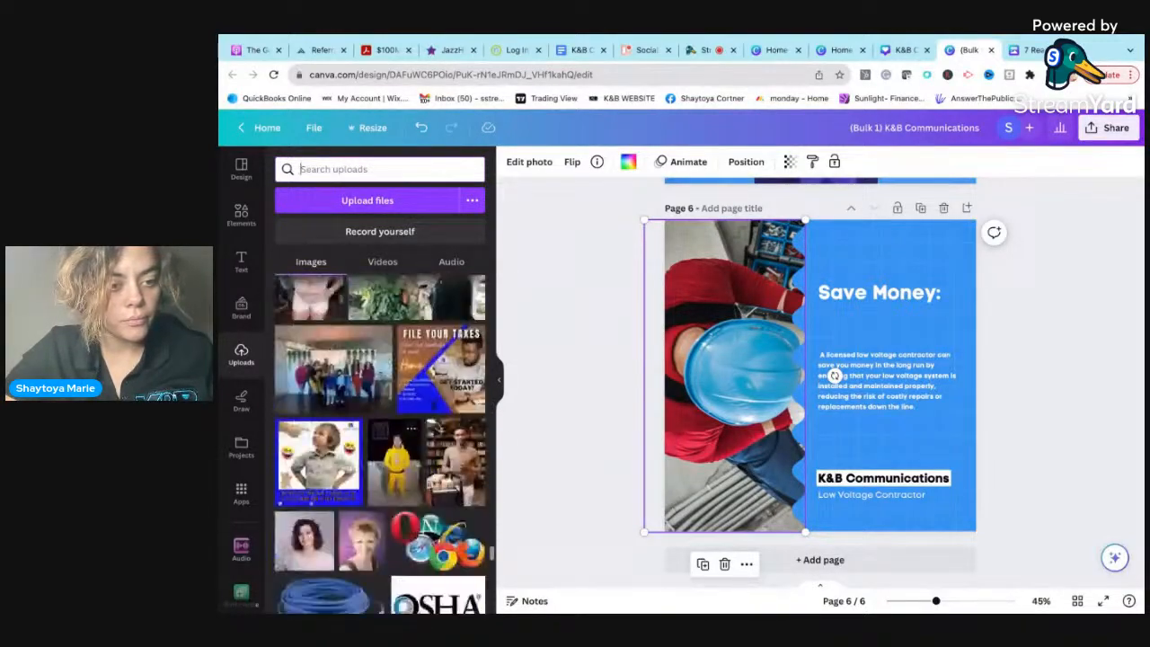
{"action": "scroll", "coordinate": [381, 449], "scroll_direction": "down", "scroll_amount": 5}
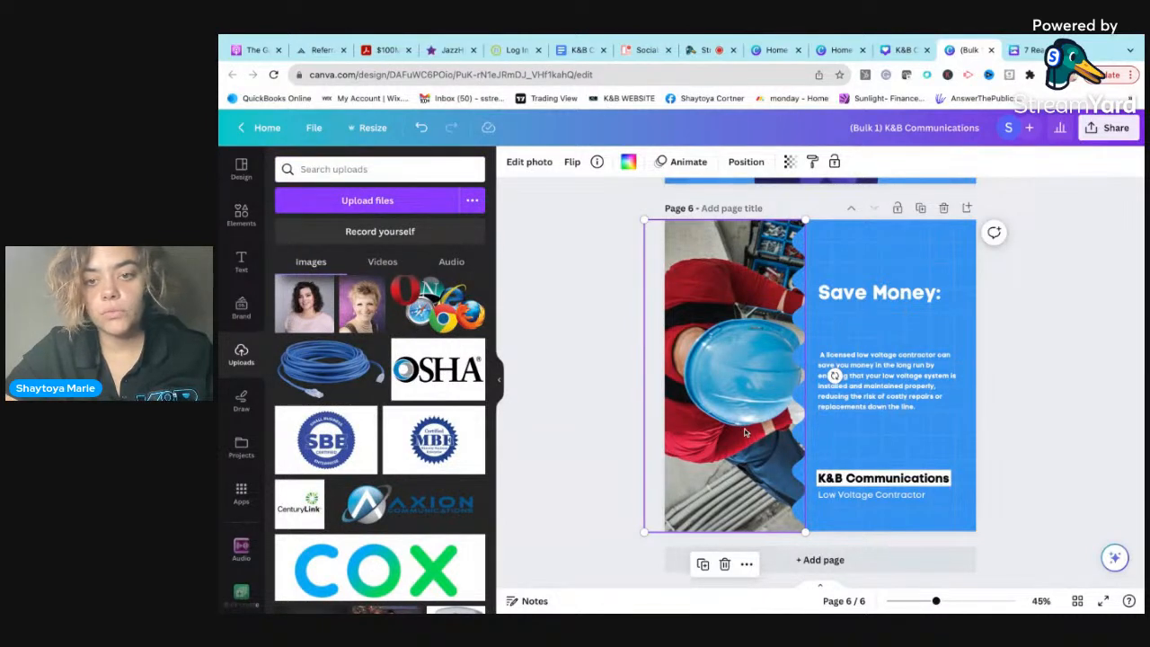
Step: Delete the hard hat photo and its wavy-edged frame from page 6
{"action": "left_click", "coordinate": [1082, 356]}
{"action": "left_click", "coordinate": [681, 368]}
{"action": "key", "text": "Delete"}
{"action": "key", "text": "Delete"}
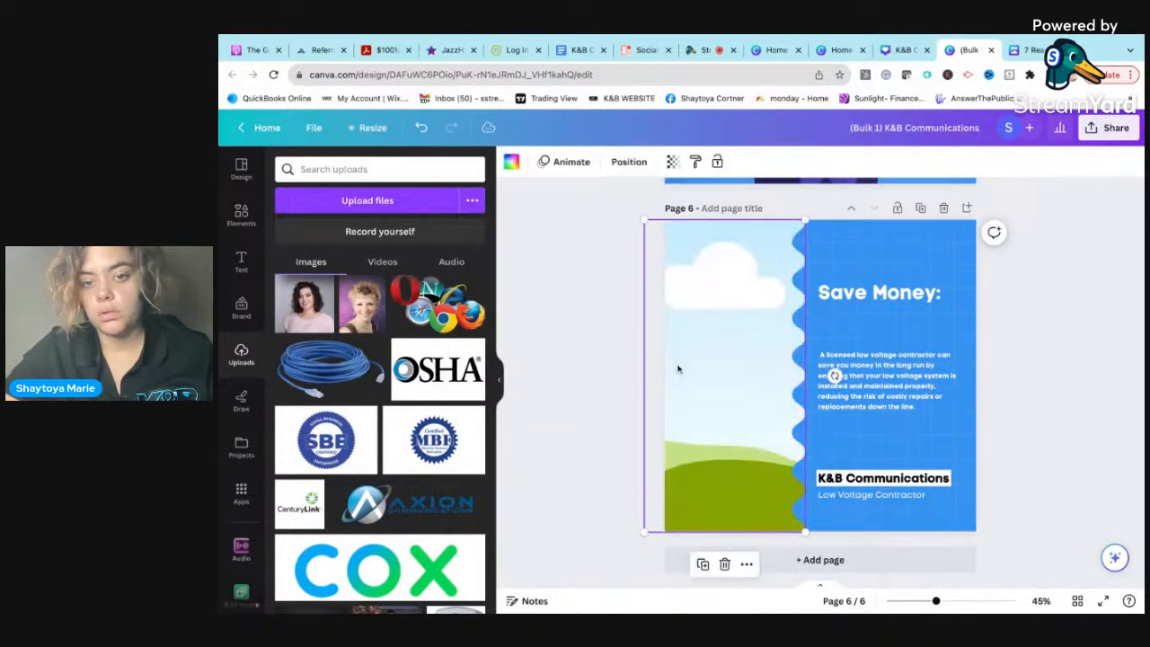
Step: Move the "Save Money:" heading and the description text to the horizontal middle of page 6
{"action": "left_click_drag", "start_coordinate": [934, 295], "coordinate": [891, 298]}
{"action": "left_click", "coordinate": [956, 406]}
{"action": "left_click_drag", "start_coordinate": [955, 405], "coordinate": [879, 409]}
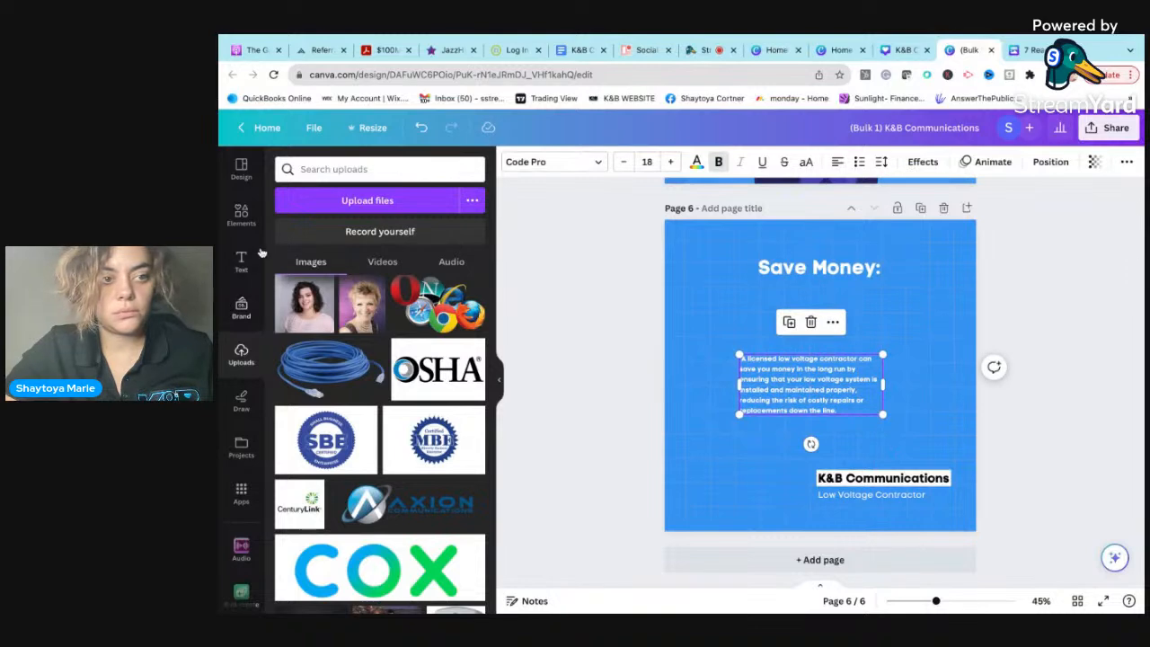
Step: Search the elements library's photos for "contractor"
{"action": "left_click", "coordinate": [246, 217]}
{"action": "left_click", "coordinate": [368, 170]}
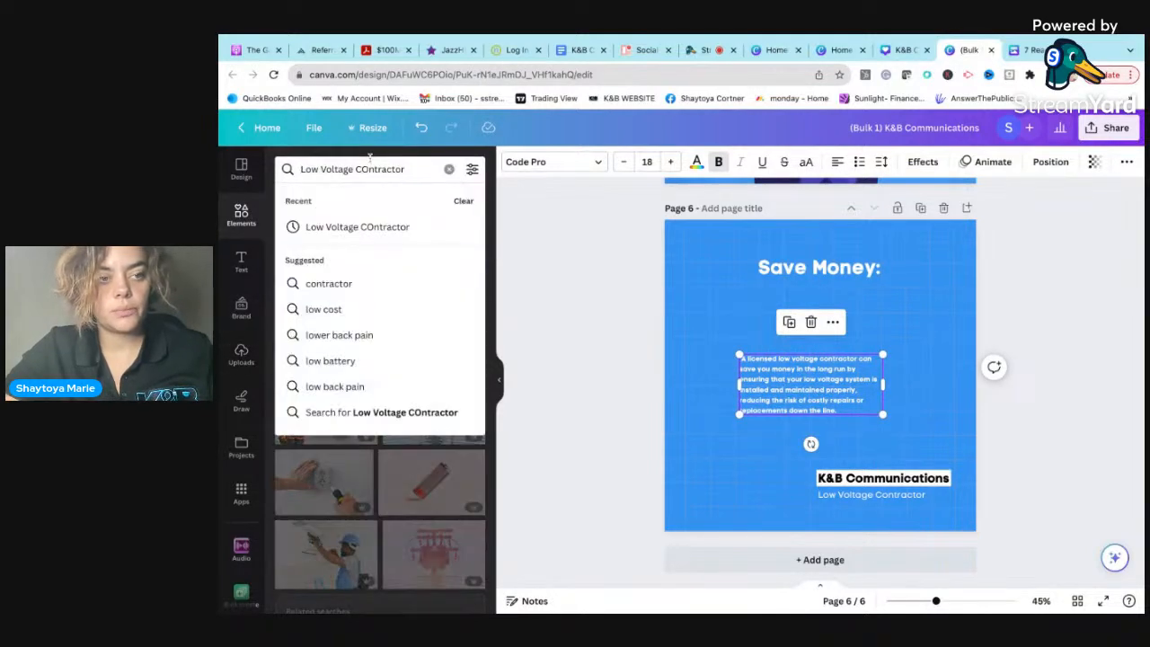
{"action": "left_click_drag", "start_coordinate": [301, 169], "coordinate": [370, 162]}
{"action": "triple_click", "coordinate": [369, 168]}
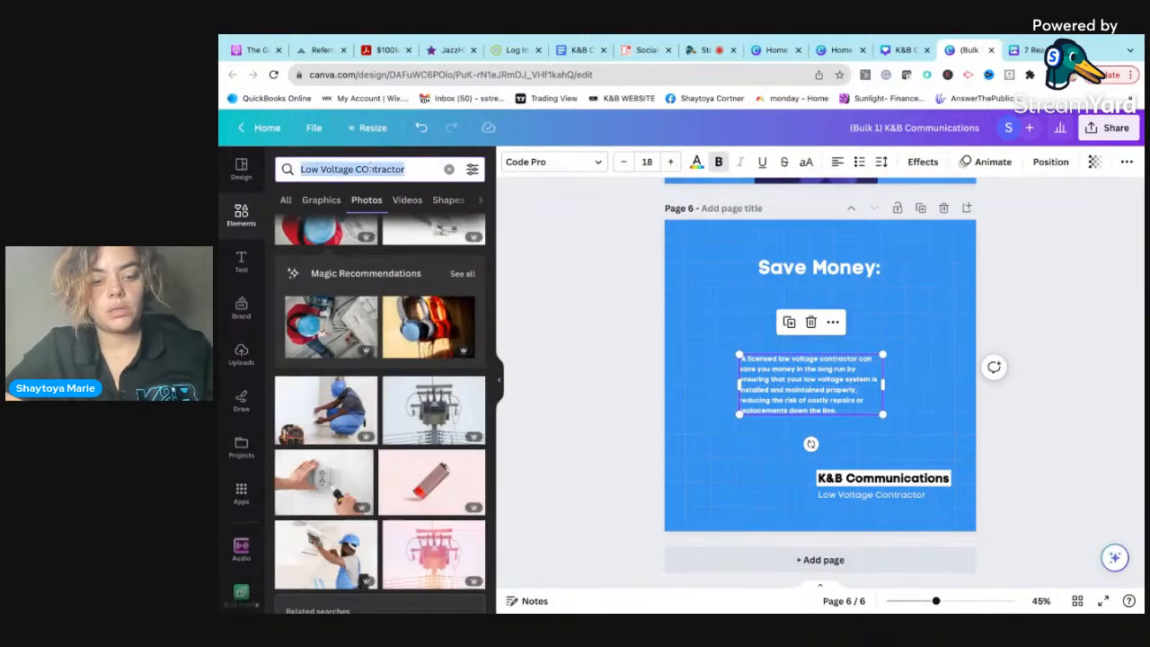
{"action": "type", "text": "contractor"}
{"action": "key", "text": "Return"}
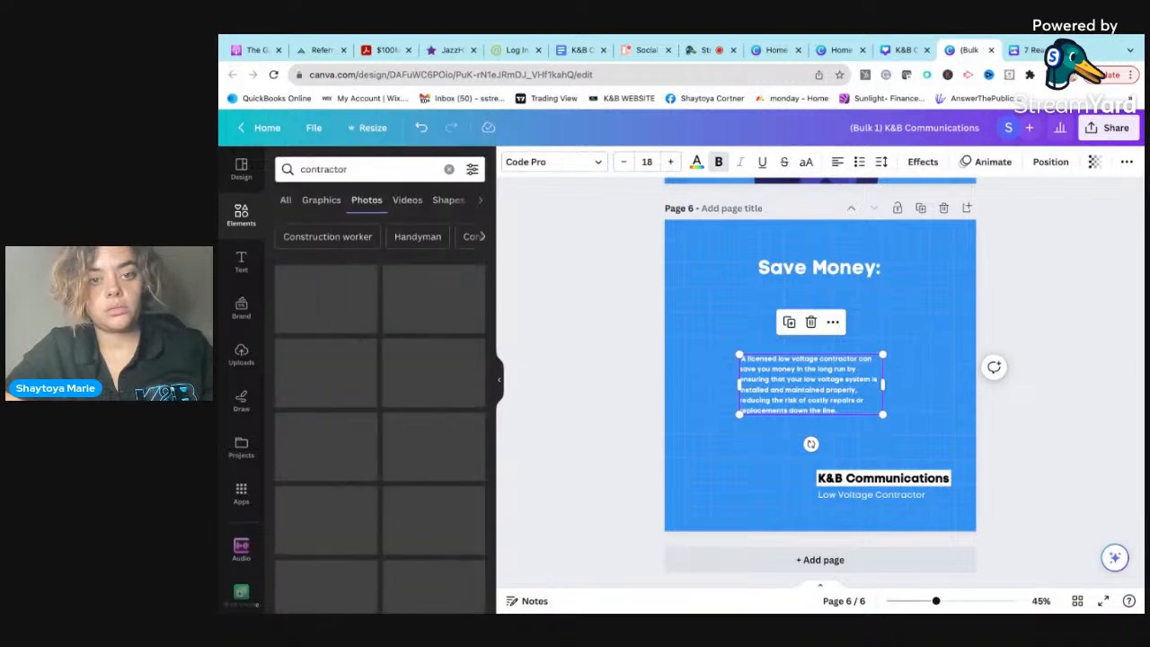
Step: Undo the moves of the description and heading and the deletion of the photo frame on page 6
{"action": "left_click", "coordinate": [423, 128]}
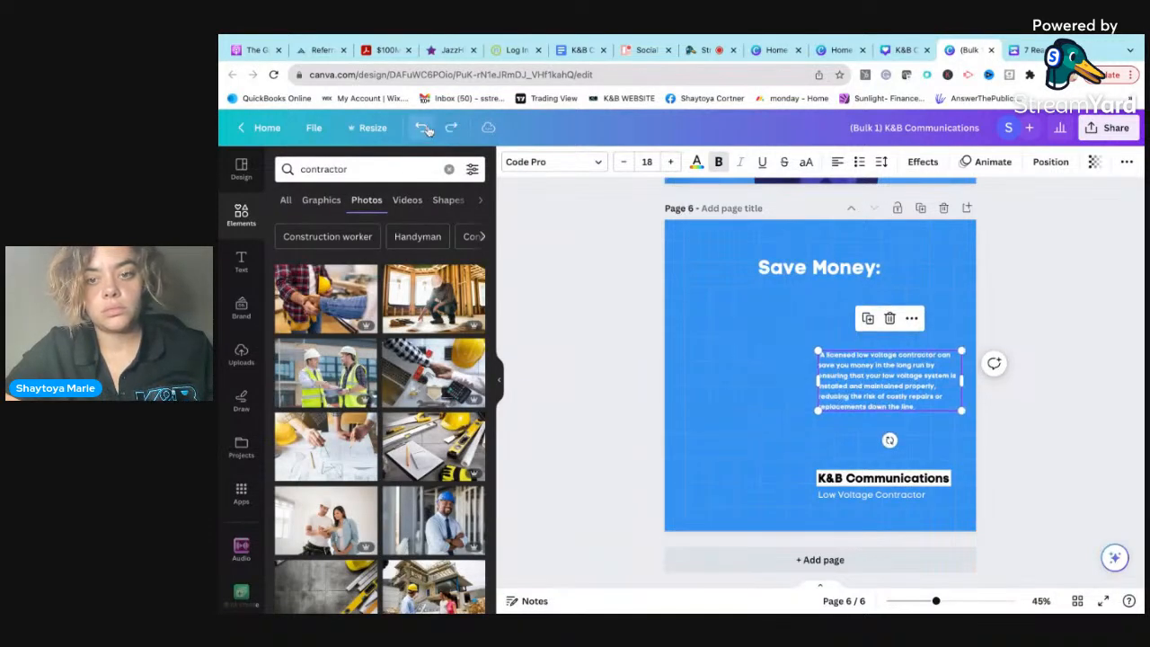
{"action": "left_click", "coordinate": [423, 129]}
{"action": "left_click", "coordinate": [423, 128]}
Step: Fill page 6's wavy-edged frame with the photo of two contractors in hi-vis vests shaking hands
{"action": "left_click_drag", "start_coordinate": [320, 396], "coordinate": [633, 344]}
{"action": "double_click", "coordinate": [734, 337]}
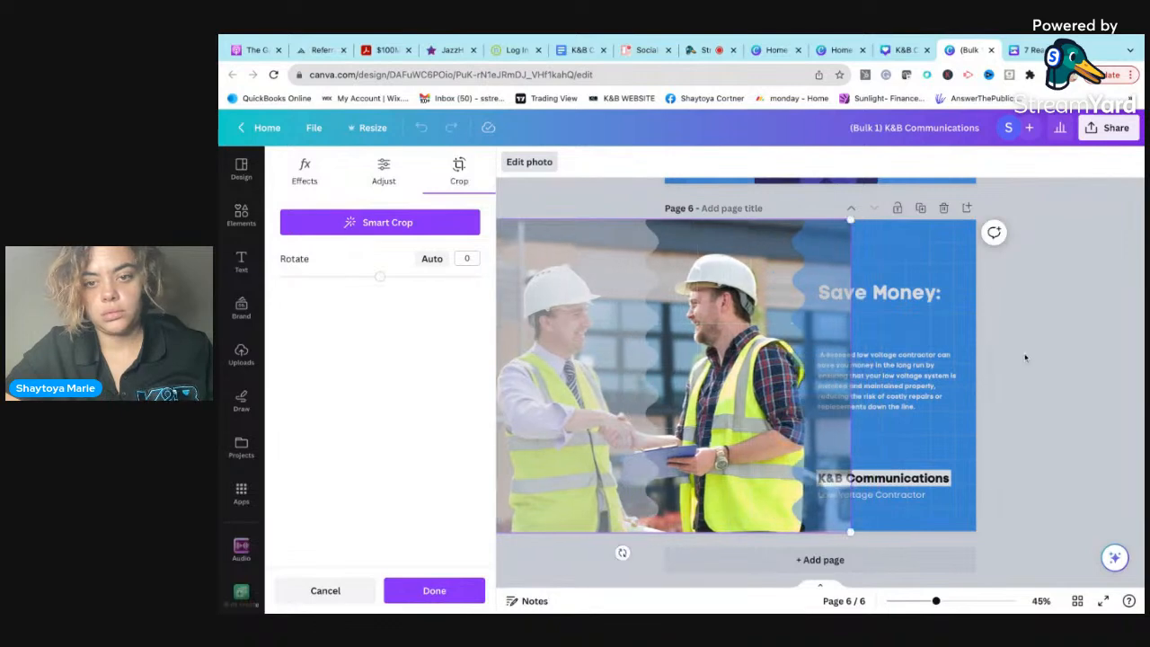
{"action": "left_click", "coordinate": [1014, 354]}
Step: Replace page 6's framed photo with the contractor and woman looking at a clipboard, and shift it inside the frame to show both people
{"action": "scroll", "coordinate": [373, 389], "scroll_direction": "down", "scroll_amount": 2}
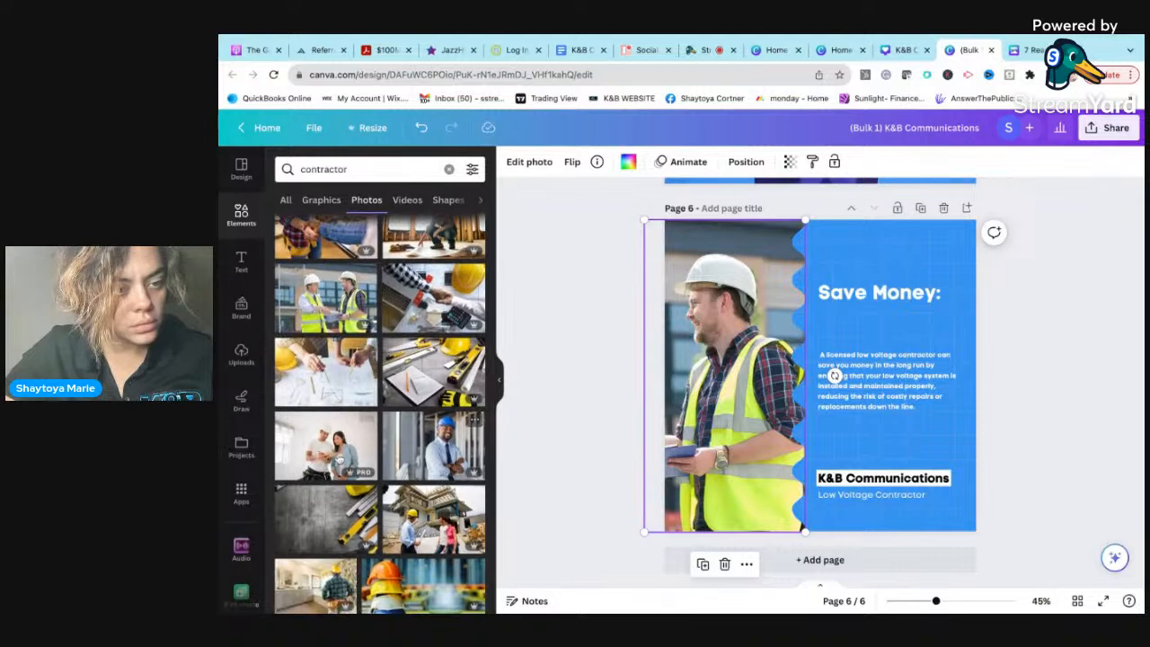
{"action": "left_click", "coordinate": [335, 460]}
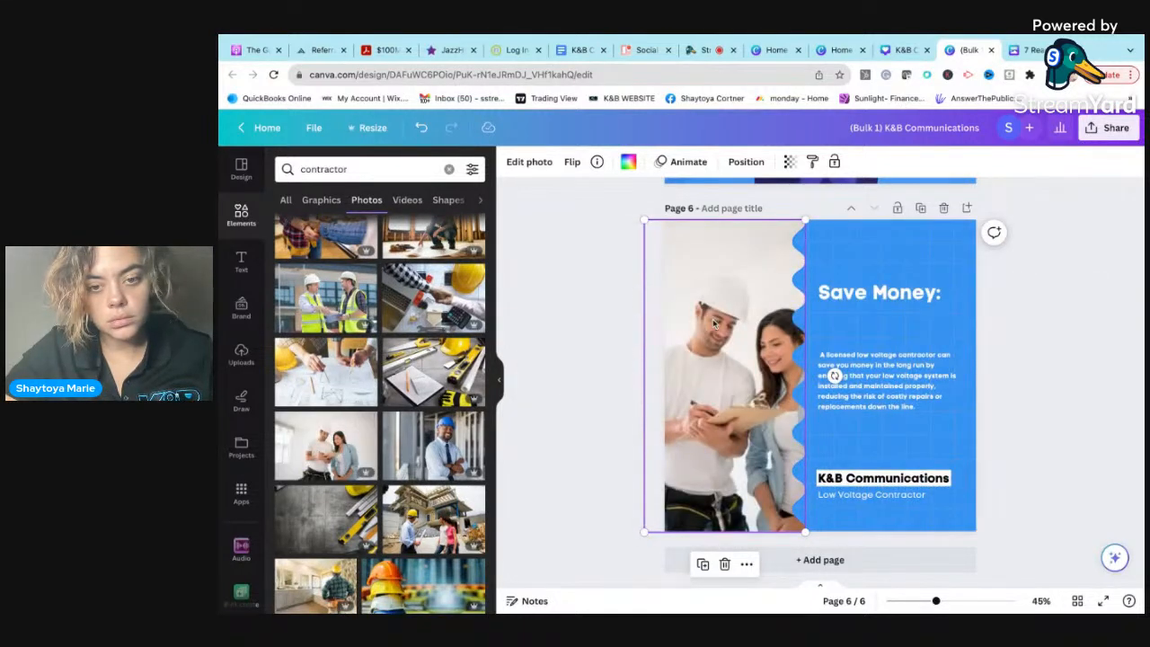
{"action": "double_click", "coordinate": [715, 324]}
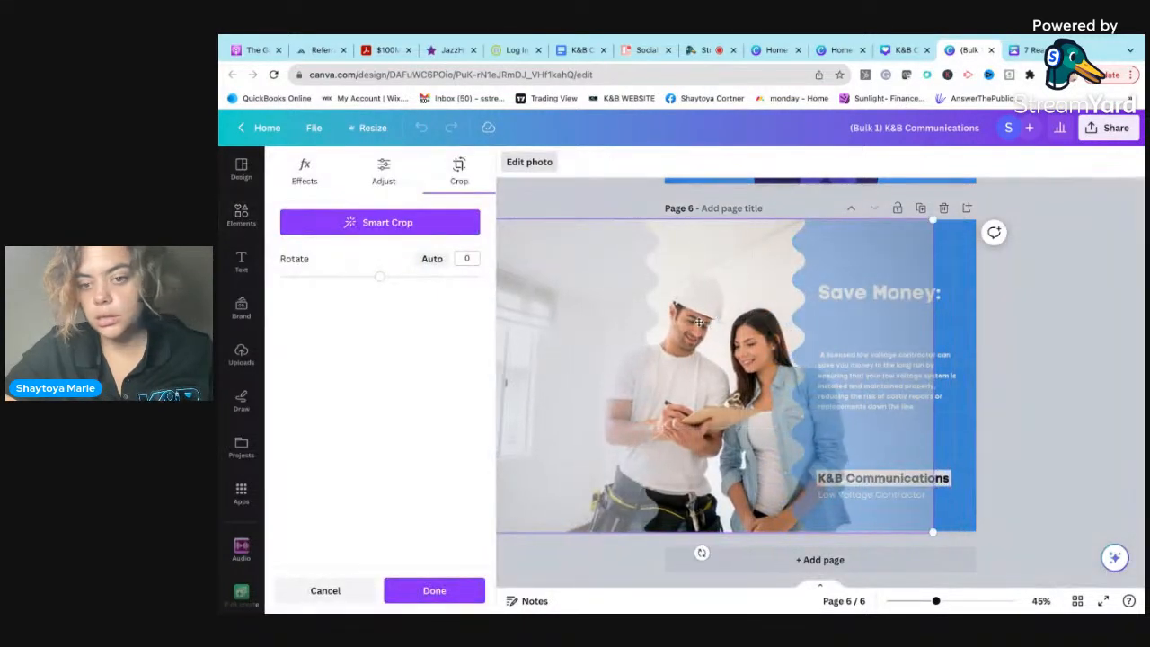
{"action": "left_click", "coordinate": [1120, 388]}
{"action": "left_click", "coordinate": [844, 514]}
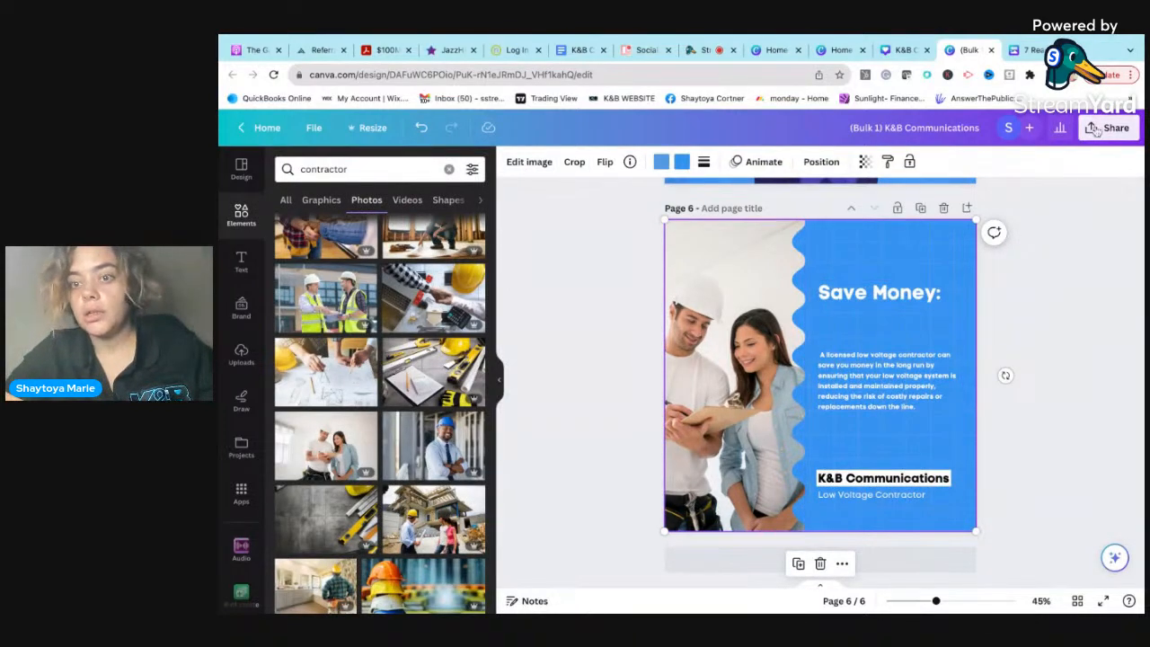
{"action": "scroll", "coordinate": [1023, 380], "scroll_direction": "up", "scroll_amount": 6}
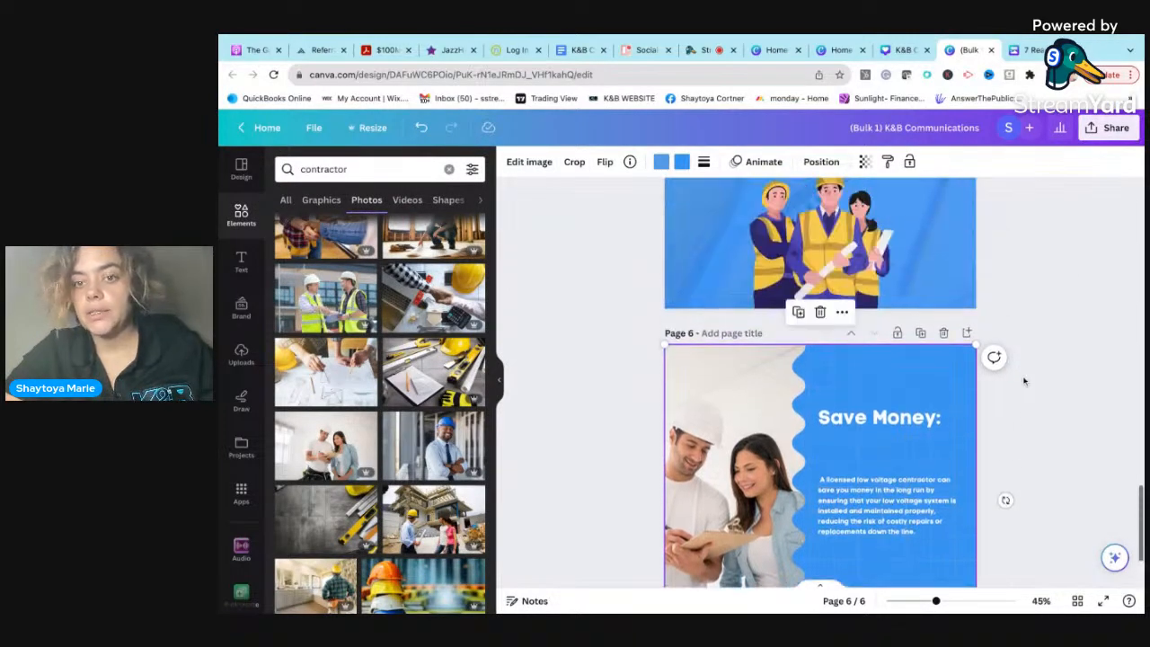
{"action": "scroll", "coordinate": [1023, 382], "scroll_direction": "down", "scroll_amount": 6}
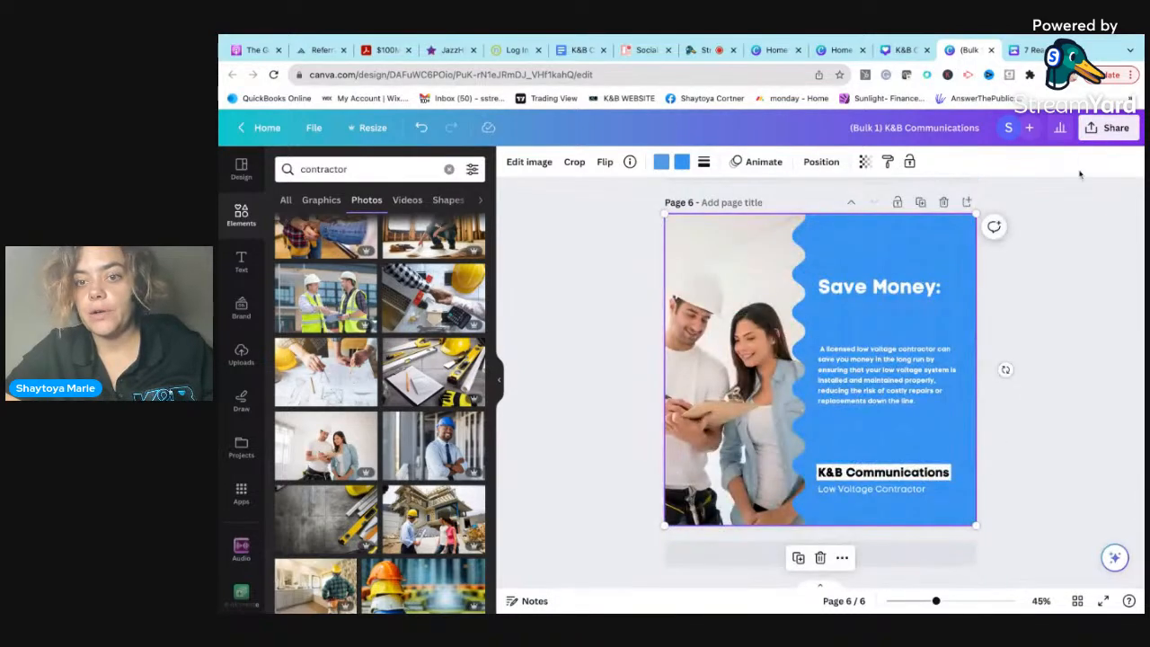
{"action": "left_click", "coordinate": [682, 163]}
{"action": "left_click", "coordinate": [1012, 292]}
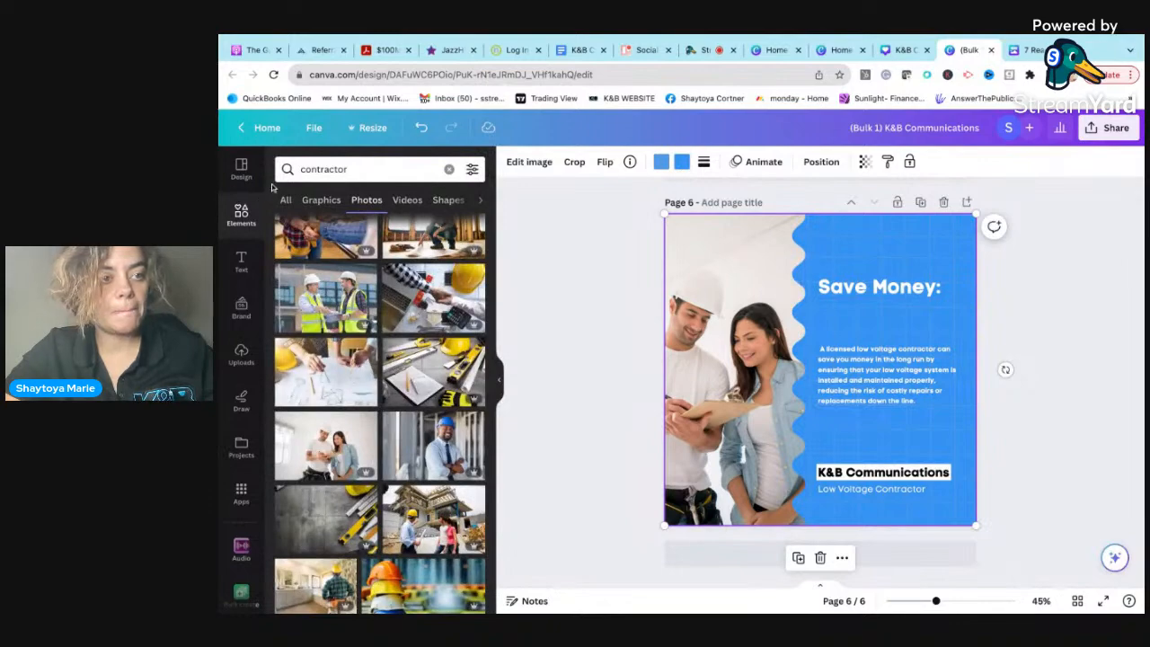
Step: Search the elements library's photos for "background"
{"action": "left_click", "coordinate": [242, 257]}
{"action": "left_click", "coordinate": [241, 216]}
{"action": "left_click", "coordinate": [367, 171]}
{"action": "double_click", "coordinate": [368, 173]}
{"action": "type", "text": "background"}
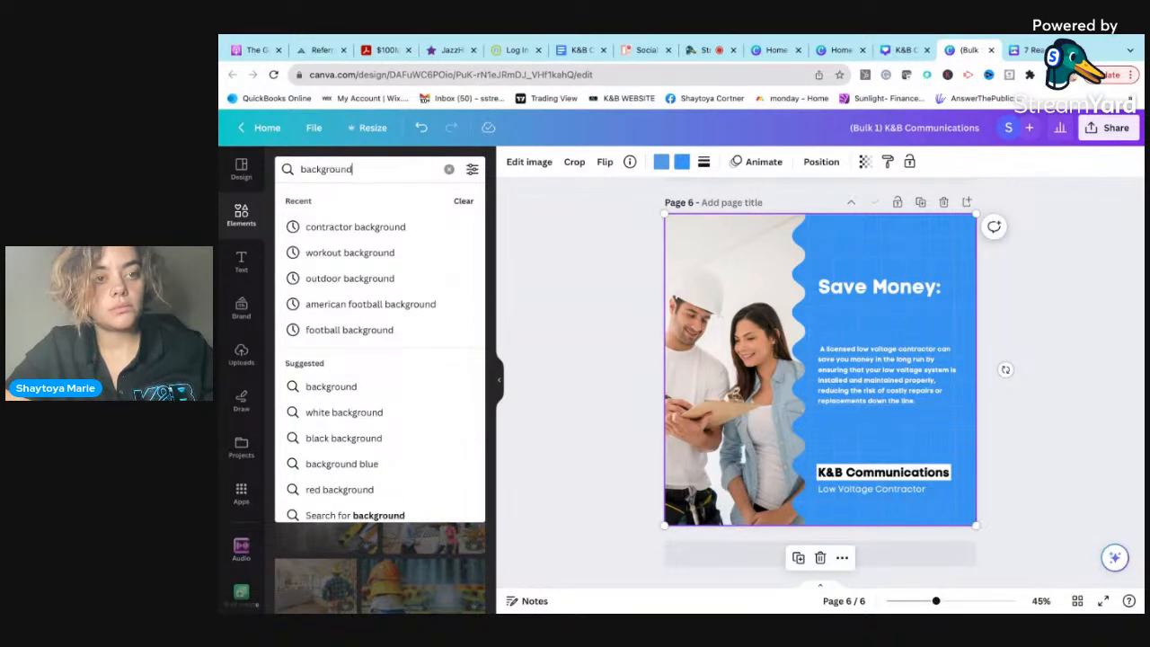
{"action": "key", "text": "Return"}
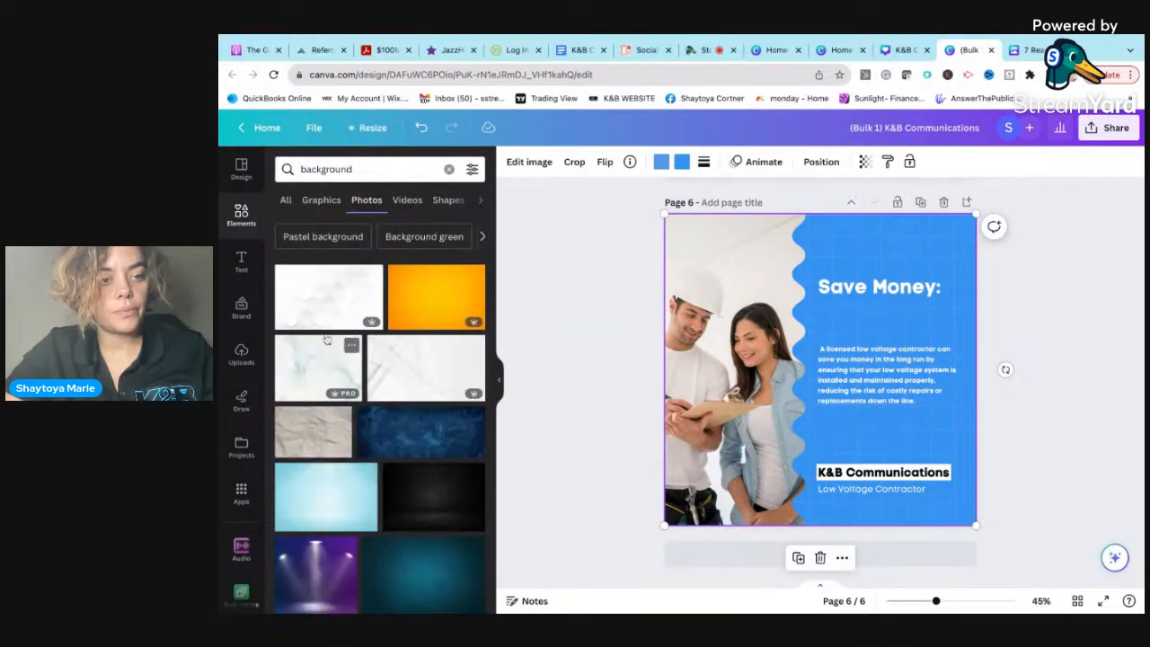
Step: Add the plain off-white background photo to page 6 and make it cover the whole page
{"action": "scroll", "coordinate": [339, 297], "scroll_direction": "down", "scroll_amount": 2}
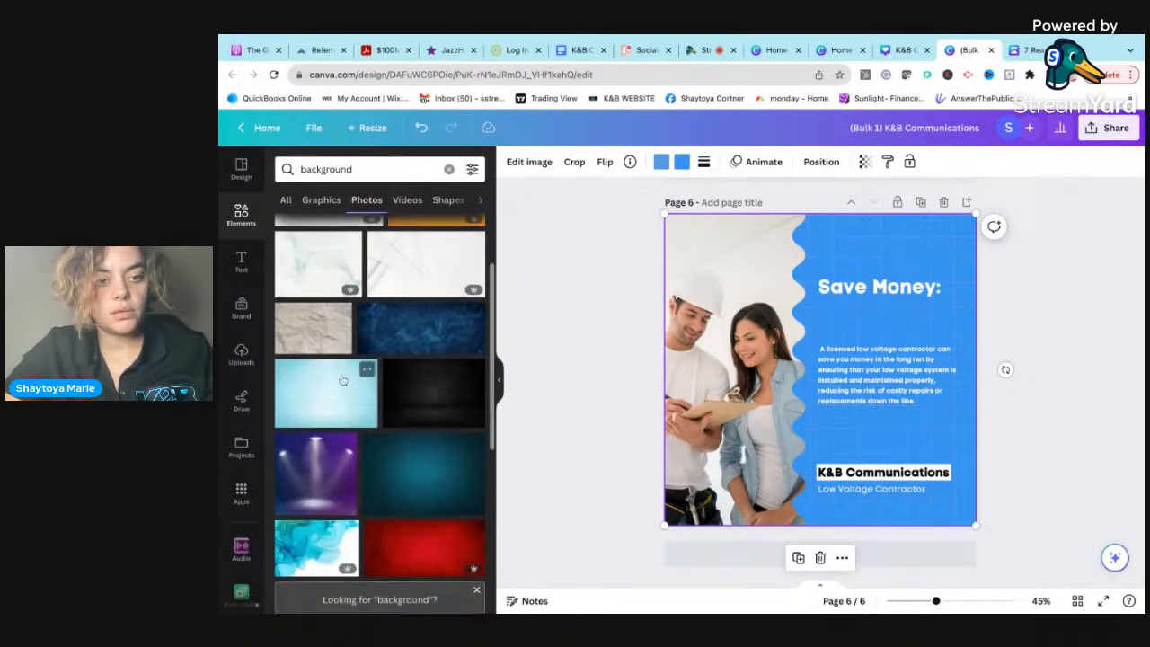
{"action": "scroll", "coordinate": [393, 422], "scroll_direction": "down", "scroll_amount": 5}
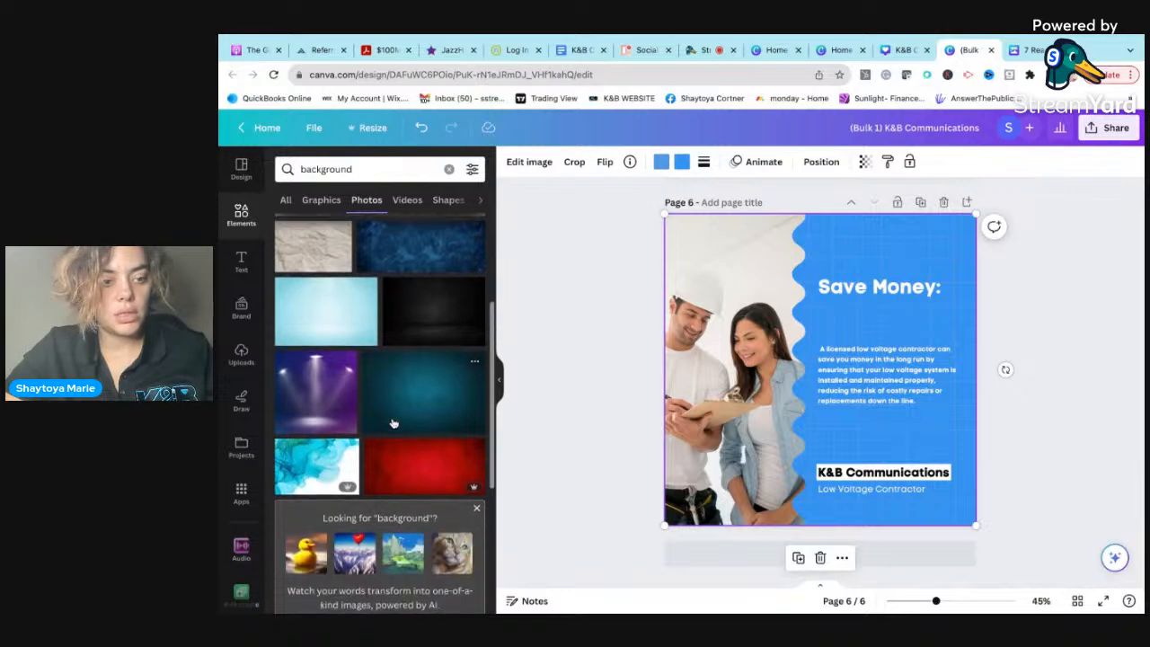
{"action": "scroll", "coordinate": [360, 435], "scroll_direction": "down", "scroll_amount": 2}
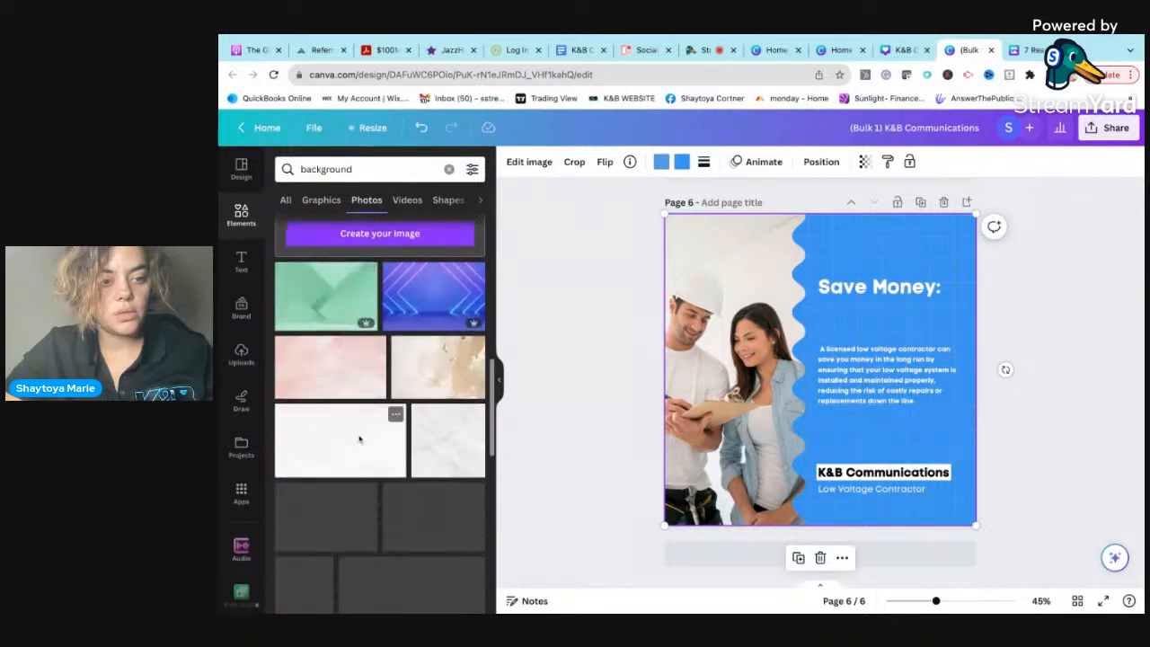
{"action": "left_click", "coordinate": [336, 444]}
{"action": "left_click_drag", "start_coordinate": [337, 444], "coordinate": [1006, 369]}
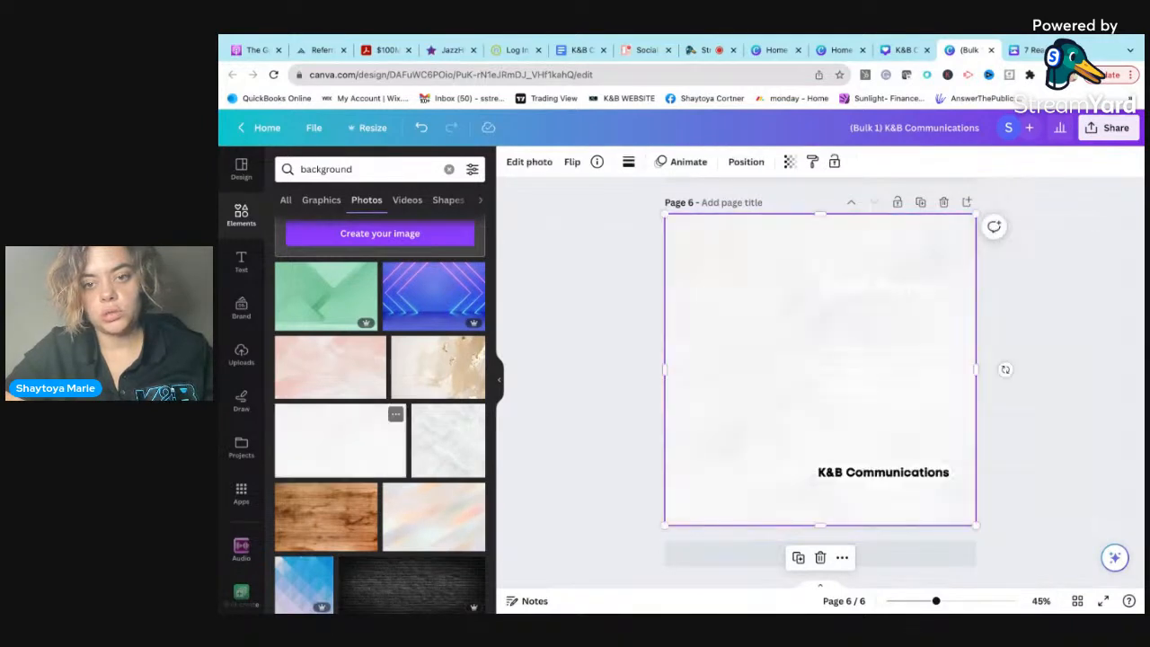
Step: Send the off-white photo behind the framed photo and the text, keeping it in front of page 6's blue background
{"action": "left_click", "coordinate": [737, 167]}
{"action": "left_click", "coordinate": [433, 198]}
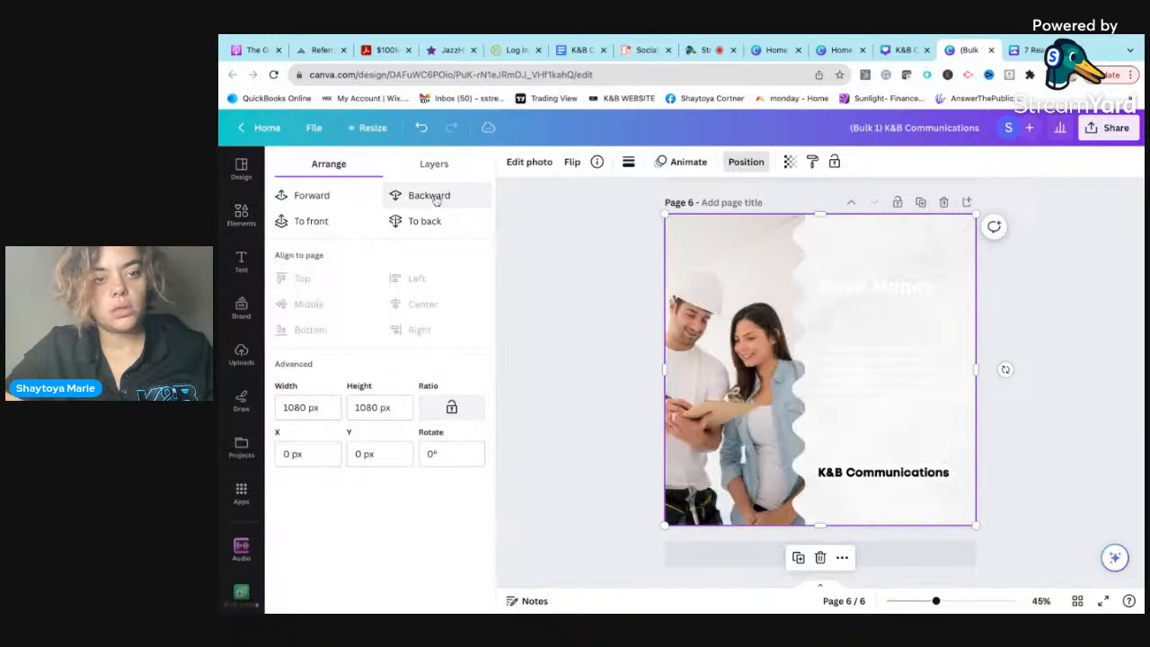
{"action": "left_click", "coordinate": [435, 198]}
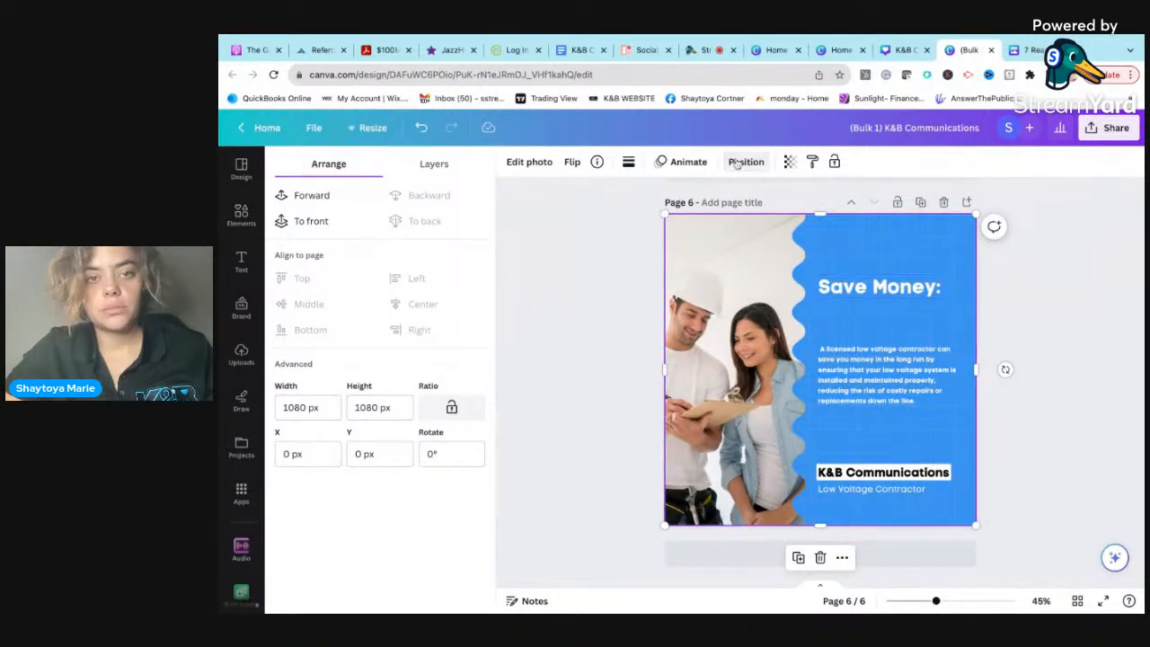
{"action": "left_click", "coordinate": [422, 127]}
Step: Recolour the "Save Money:" heading and the description text on page 6 light blue
{"action": "left_click", "coordinate": [904, 297]}
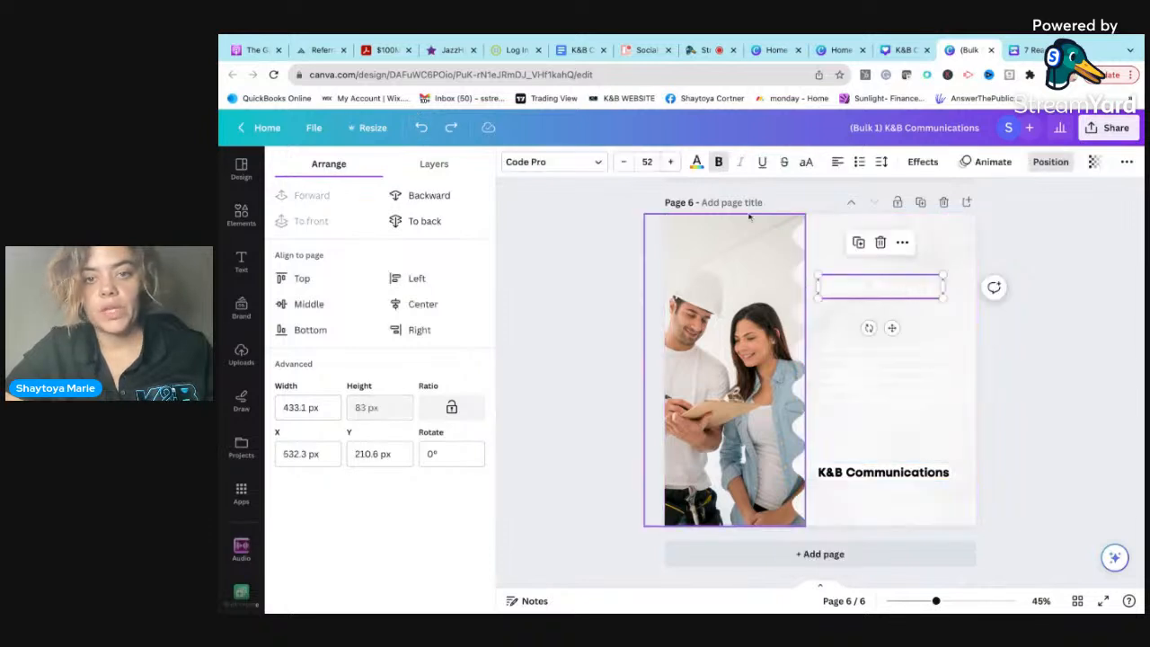
{"action": "left_click", "coordinate": [696, 161]}
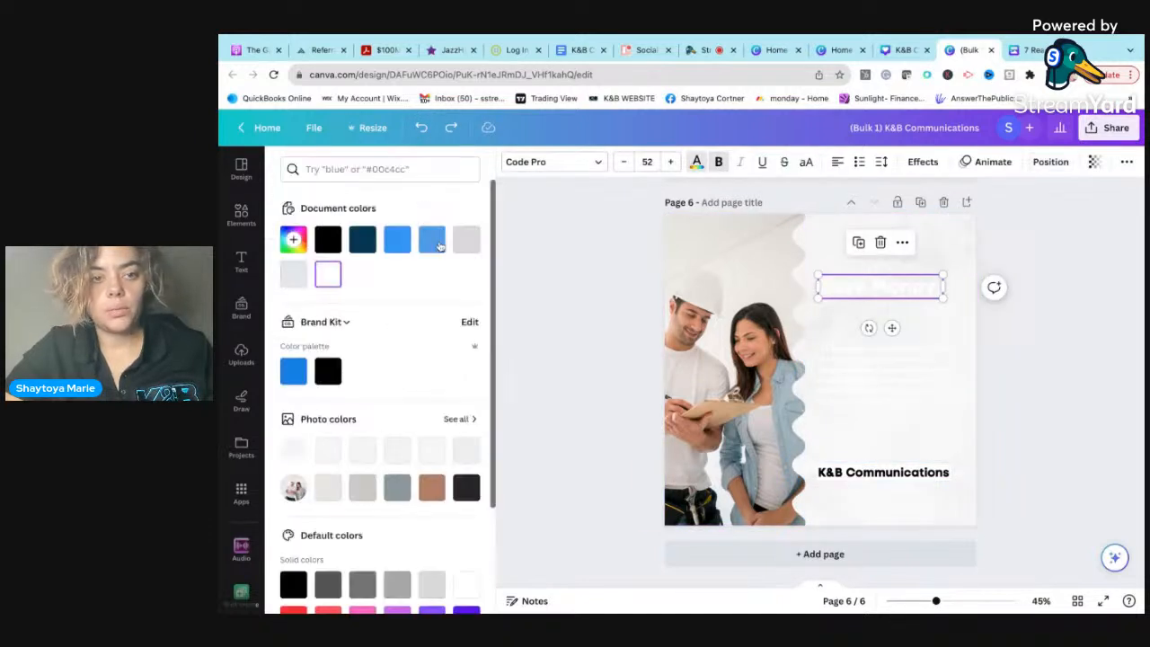
{"action": "left_click", "coordinate": [431, 239]}
{"action": "left_click", "coordinate": [868, 374]}
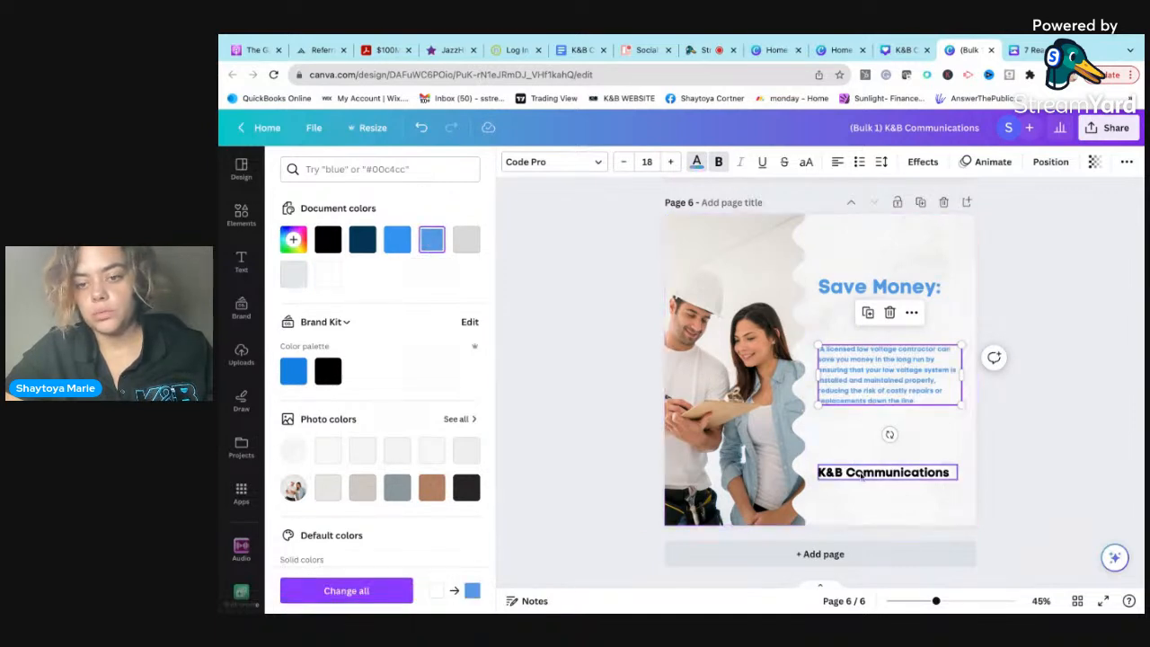
Step: Give the "K&B Communications" label on page 6 a black background effect and white text
{"action": "left_click", "coordinate": [882, 471]}
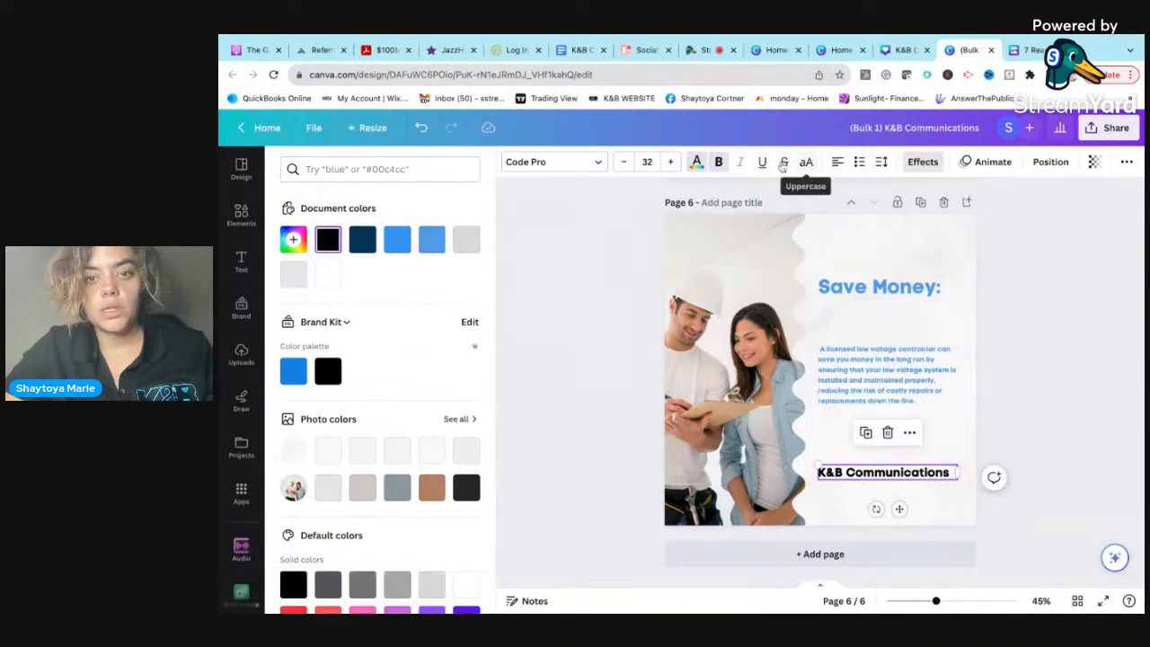
{"action": "left_click", "coordinate": [695, 164]}
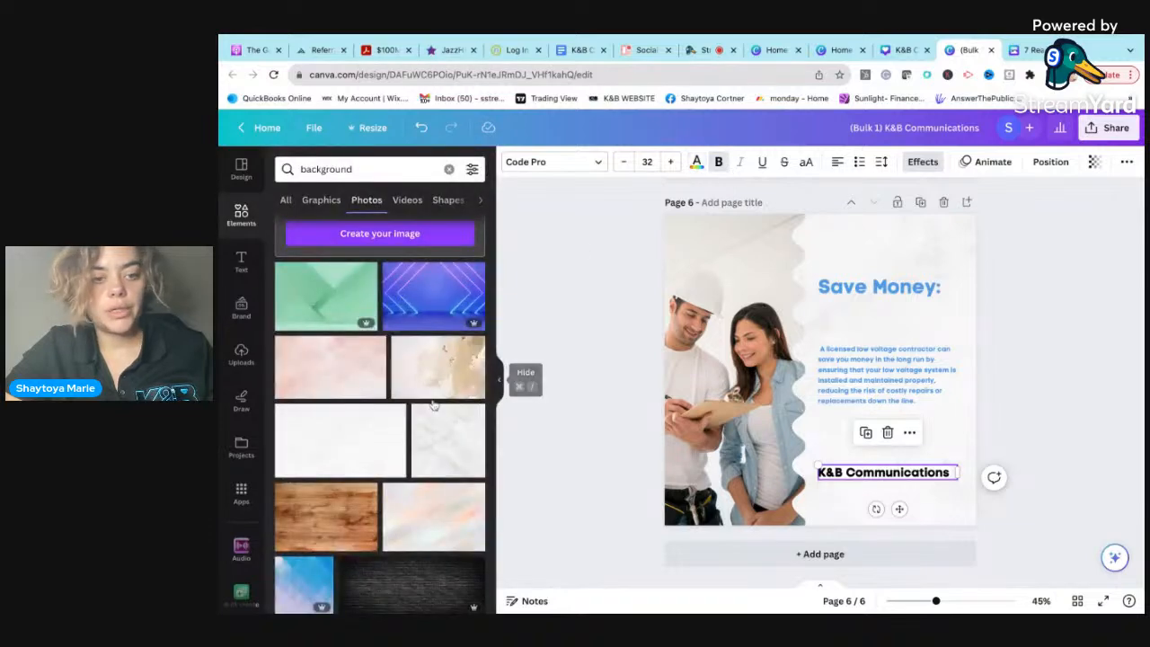
{"action": "left_click", "coordinate": [925, 161]}
{"action": "scroll", "coordinate": [449, 395], "scroll_direction": "down", "scroll_amount": 3}
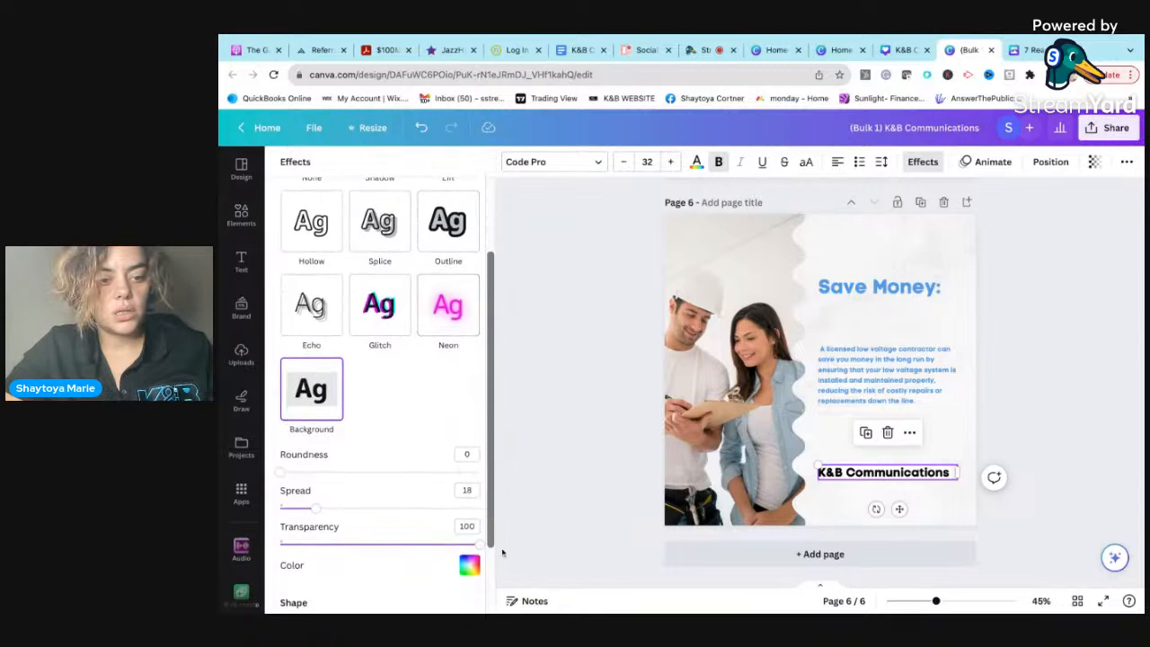
{"action": "left_click", "coordinate": [469, 566]}
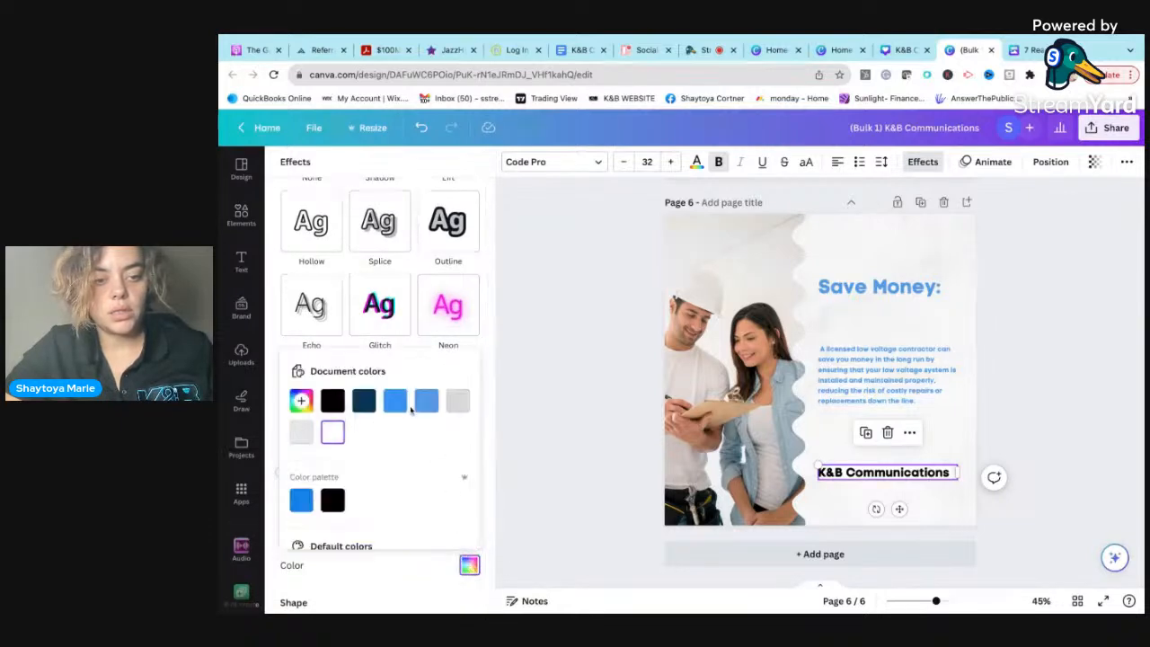
{"action": "left_click", "coordinate": [334, 401]}
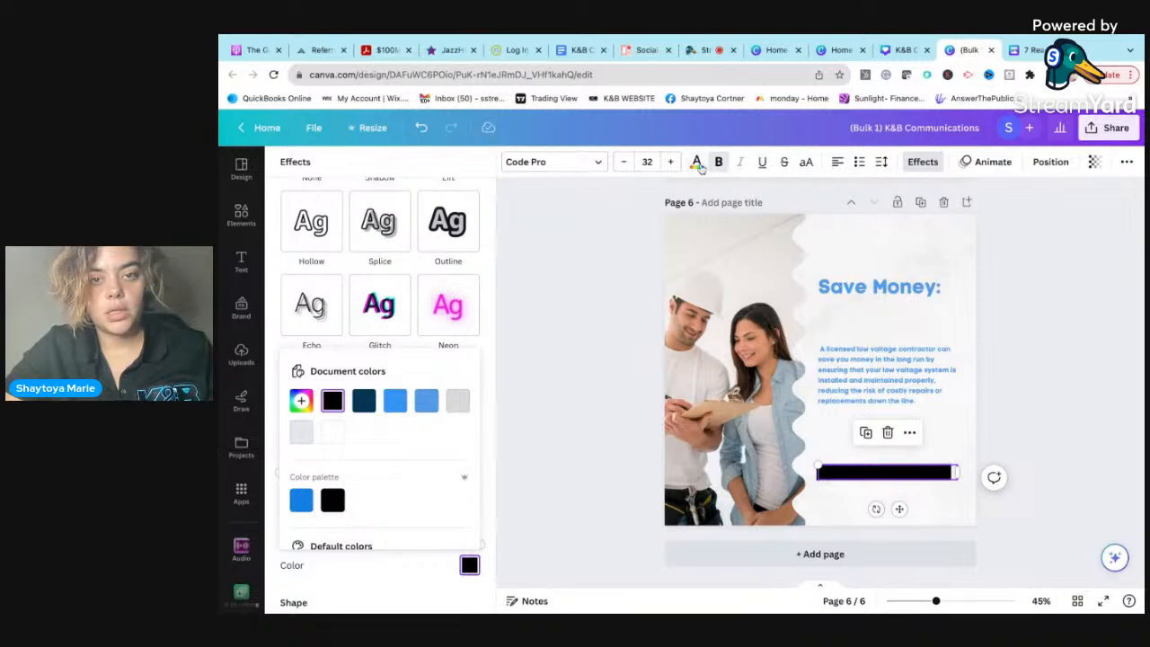
{"action": "left_click", "coordinate": [698, 163]}
{"action": "left_click", "coordinate": [328, 274]}
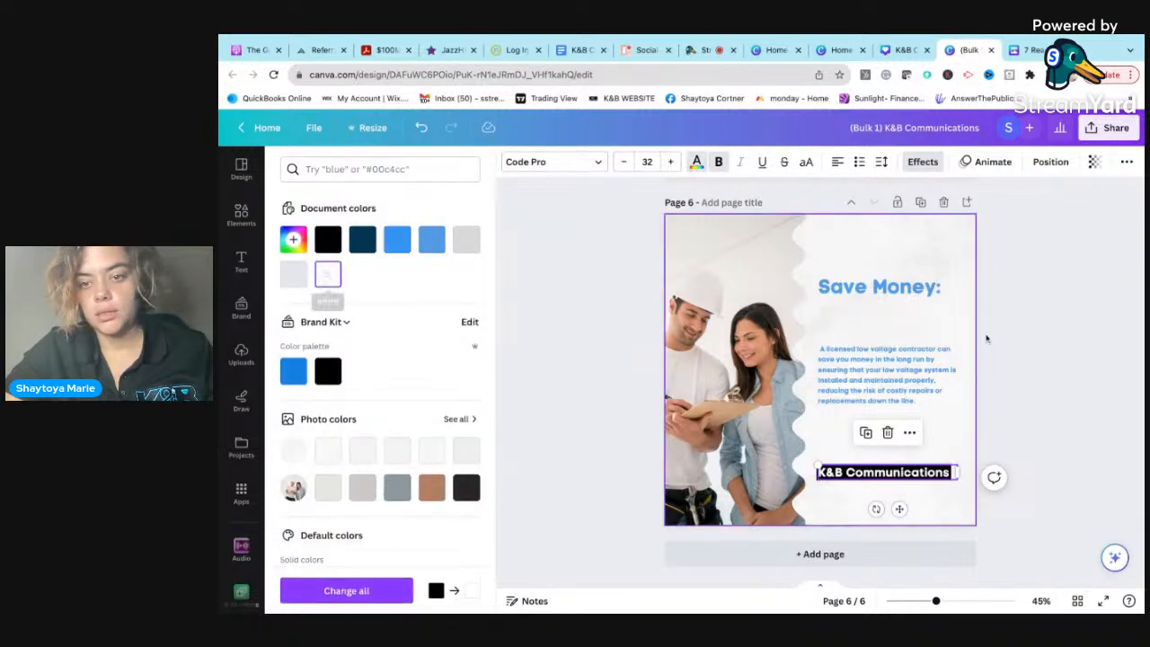
{"action": "left_click", "coordinate": [1085, 336]}
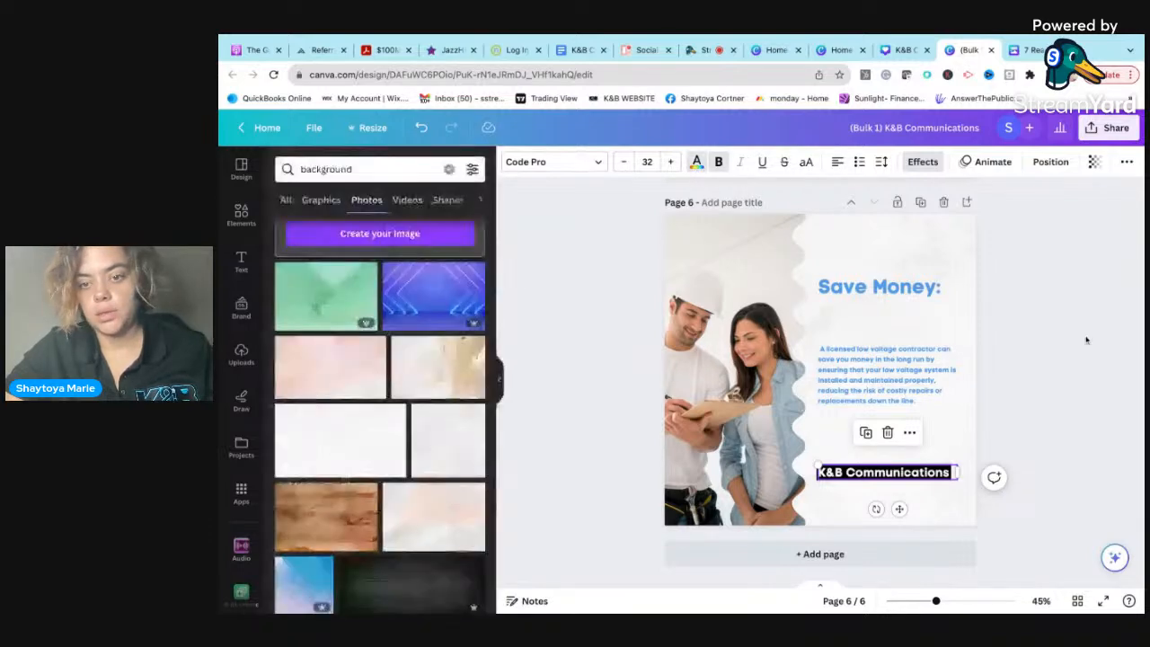
Step: Move the description and the "Save Money:" heading lower on page 6, with equal gaps above and below the description
{"action": "left_click_drag", "start_coordinate": [878, 352], "coordinate": [876, 383]}
{"action": "left_click", "coordinate": [898, 279]}
{"action": "key", "text": "shift+Down"}
{"action": "key", "text": "shift+Down"}
{"action": "key", "text": "shift+Down"}
{"action": "key", "text": "shift+Down"}
{"action": "key", "text": "shift+Down"}
{"action": "key", "text": "shift+Down"}
{"action": "key", "text": "shift+Down"}
{"action": "key", "text": "shift+Down"}
{"action": "key", "text": "shift+Down"}
{"action": "key", "text": "shift+Down"}
{"action": "key", "text": "shift+Down"}
{"action": "key", "text": "shift+Down"}
{"action": "key", "text": "shift+Down"}
{"action": "key", "text": "shift+Down"}
{"action": "key", "text": "shift+Down"}
{"action": "key", "text": "shift+Down"}
{"action": "key", "text": "shift+Down"}
{"action": "key", "text": "shift+Down"}
{"action": "key", "text": "shift+Down"}
{"action": "key", "text": "shift+Down"}
{"action": "key", "text": "shift+Up"}
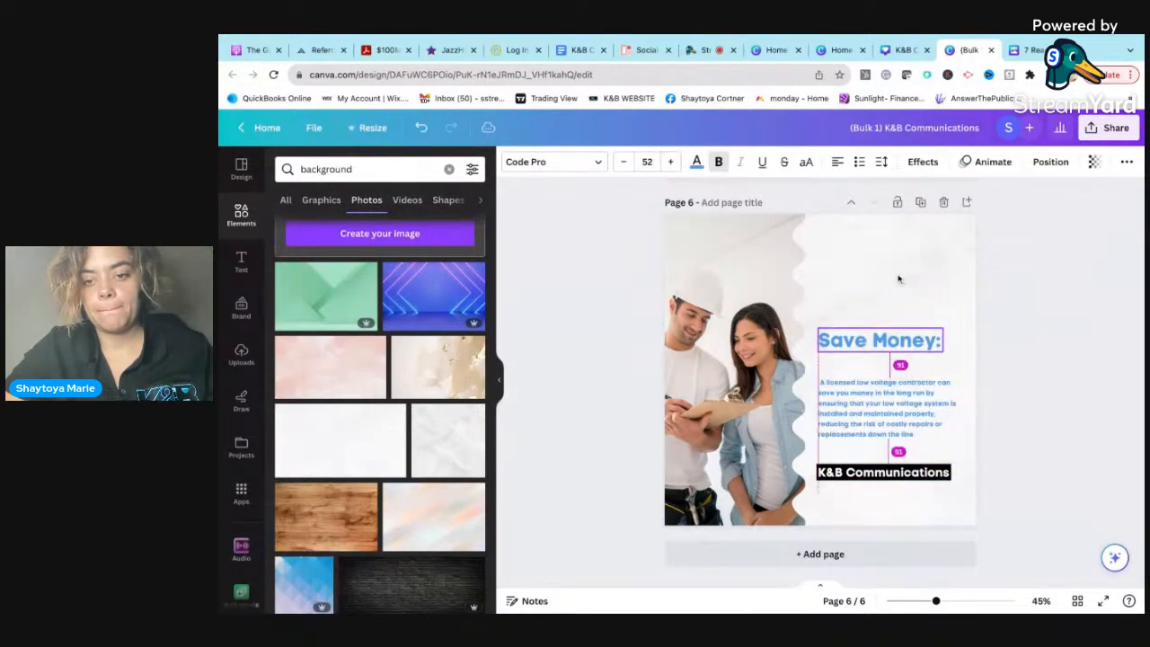
{"action": "left_click", "coordinate": [1082, 362]}
Step: Try the brand kit's blue #1480e4 on the "K&B Communications" text, and finally set it to the brand kit's black
{"action": "left_click", "coordinate": [870, 474]}
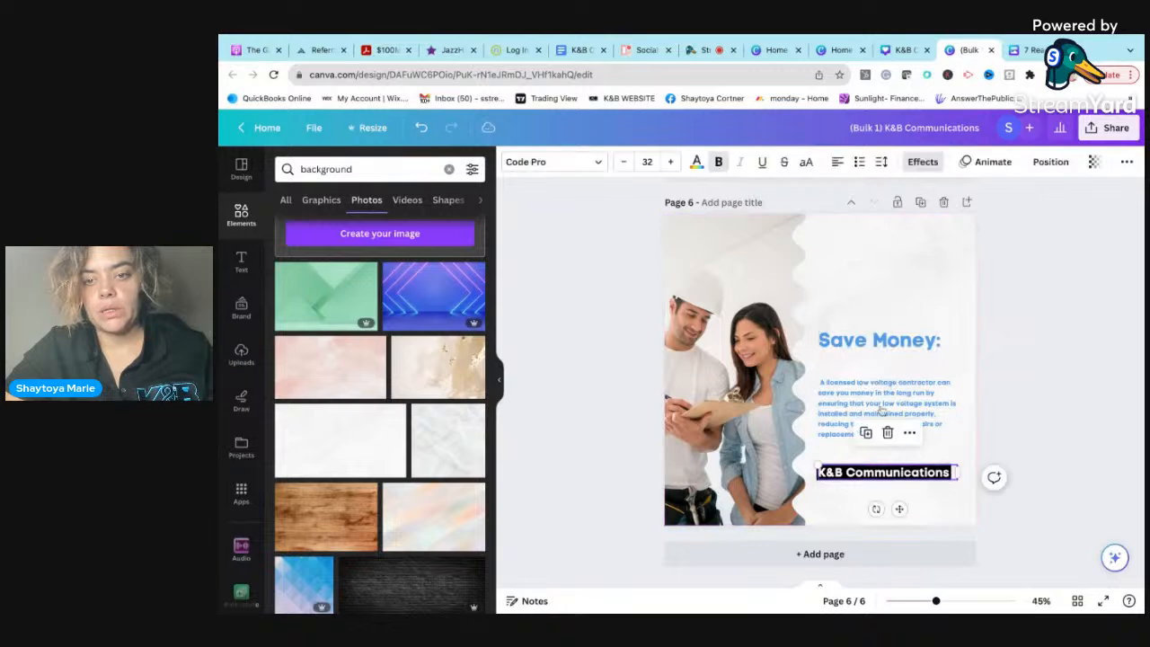
{"action": "left_click", "coordinate": [696, 169]}
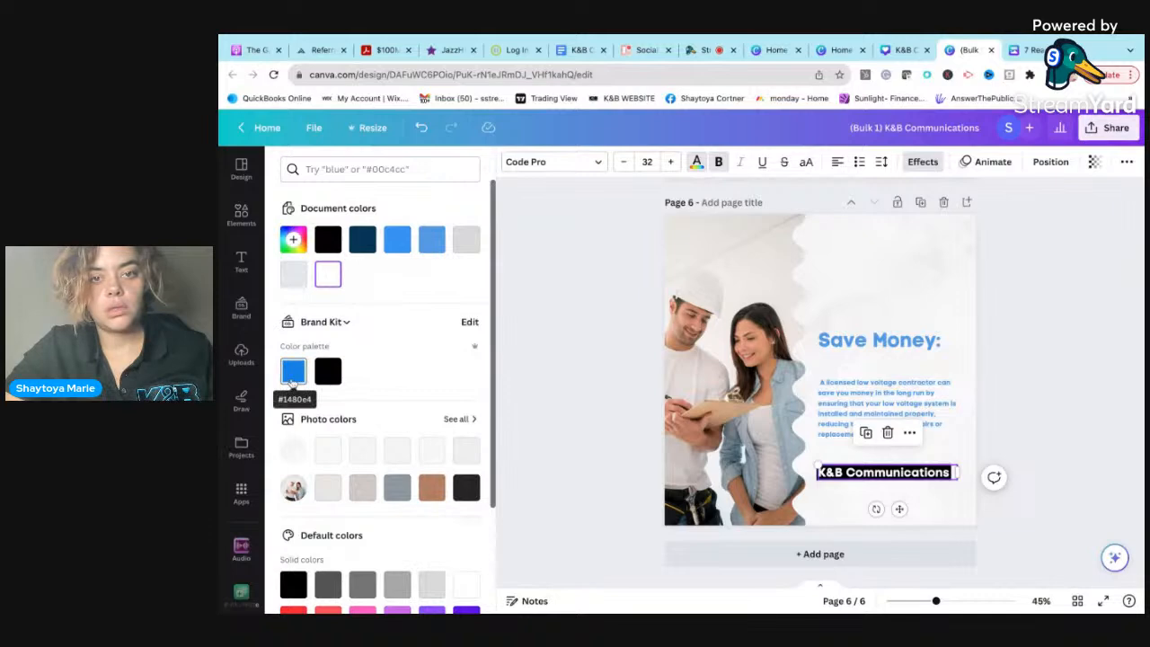
{"action": "left_click", "coordinate": [293, 377]}
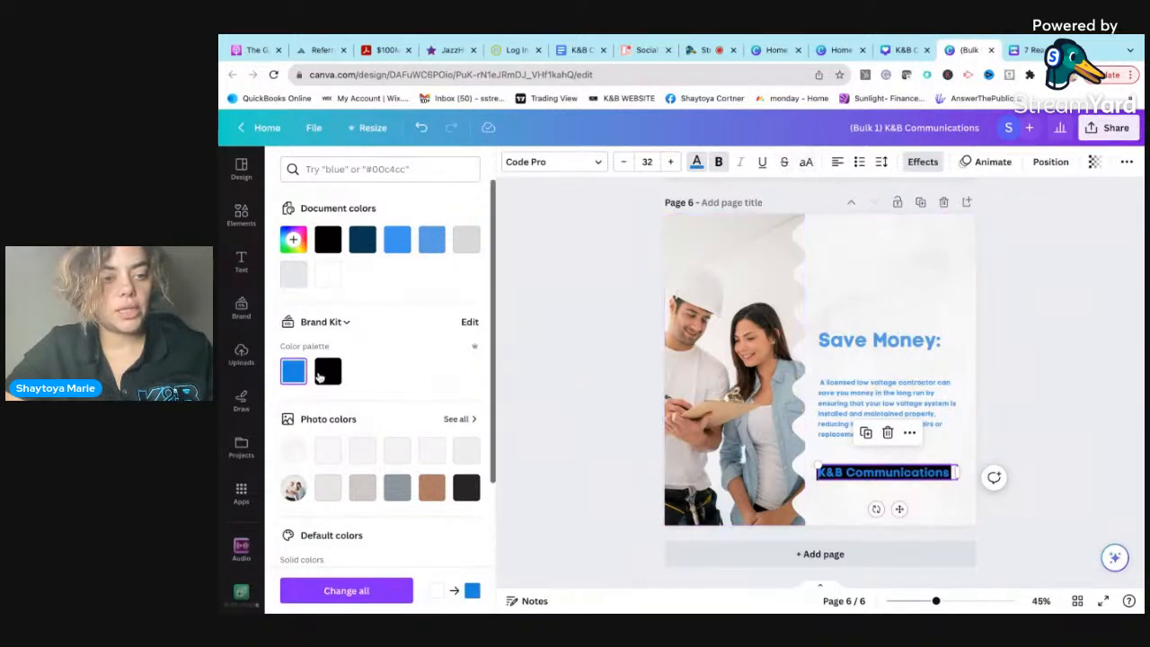
{"action": "left_click", "coordinate": [325, 378]}
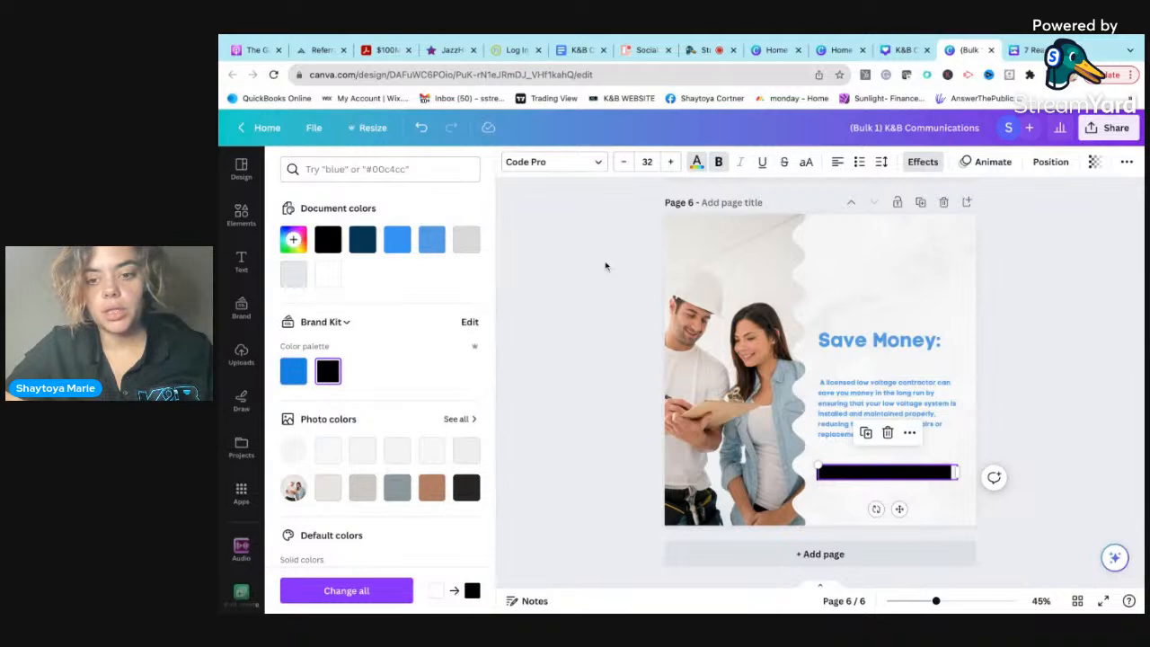
Step: Make the "K&B Communications" label uppercase and set its background effect colour to light blue
{"action": "left_click", "coordinate": [803, 167]}
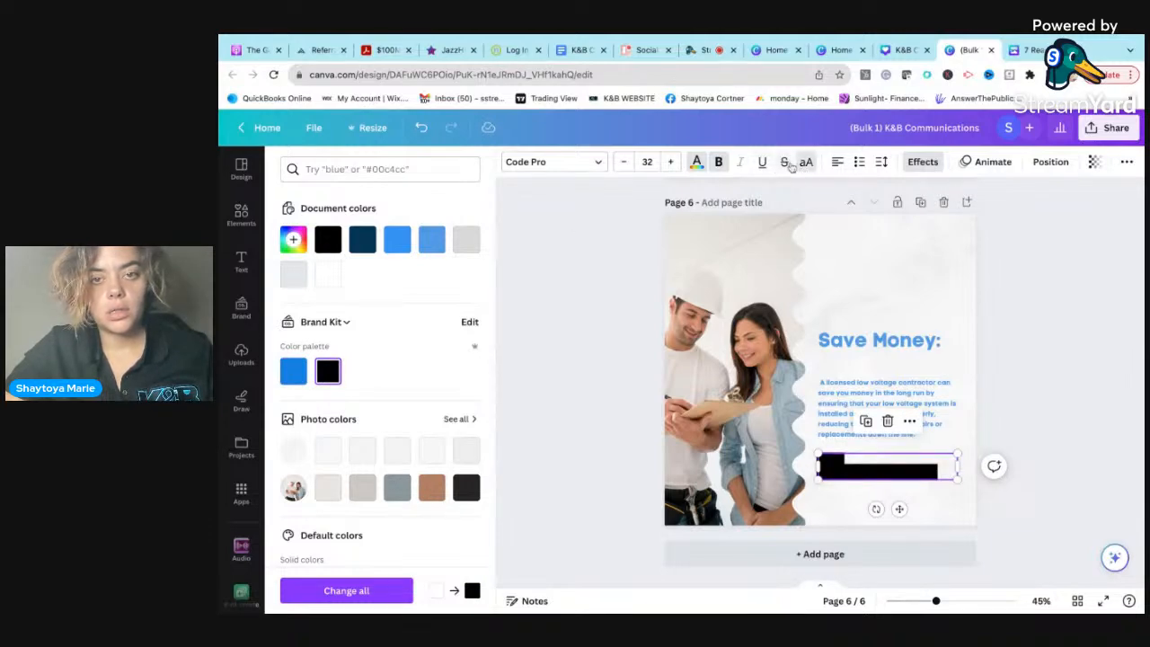
{"action": "left_click", "coordinate": [919, 161]}
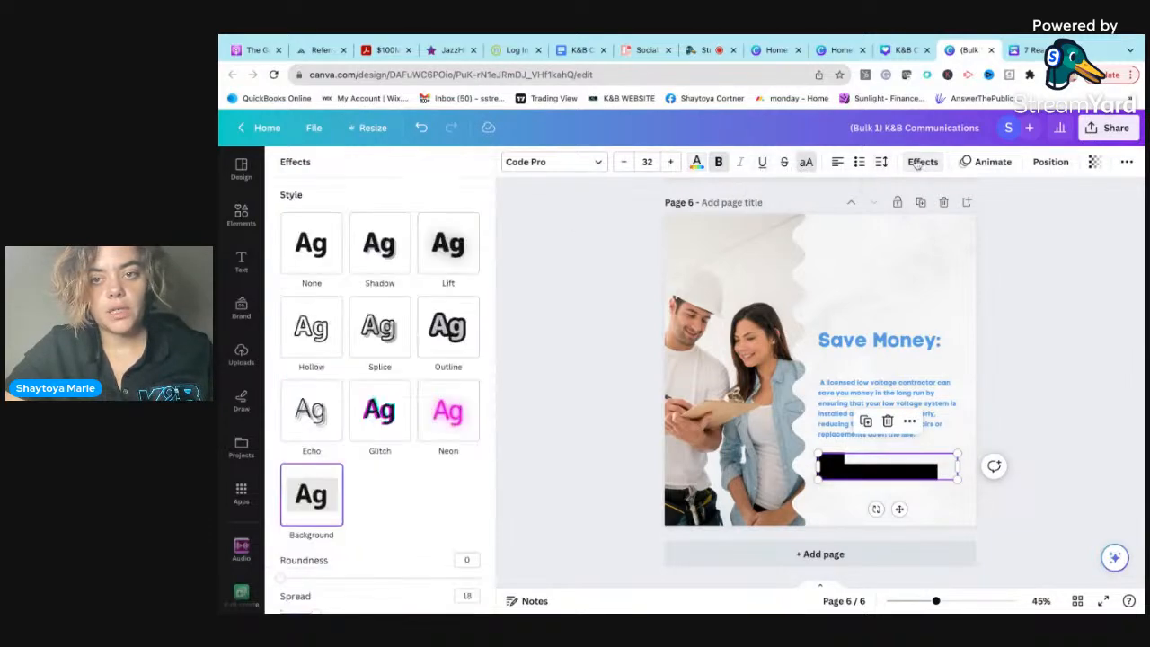
{"action": "scroll", "coordinate": [364, 498], "scroll_direction": "down", "scroll_amount": 3}
{"action": "left_click", "coordinate": [469, 531]}
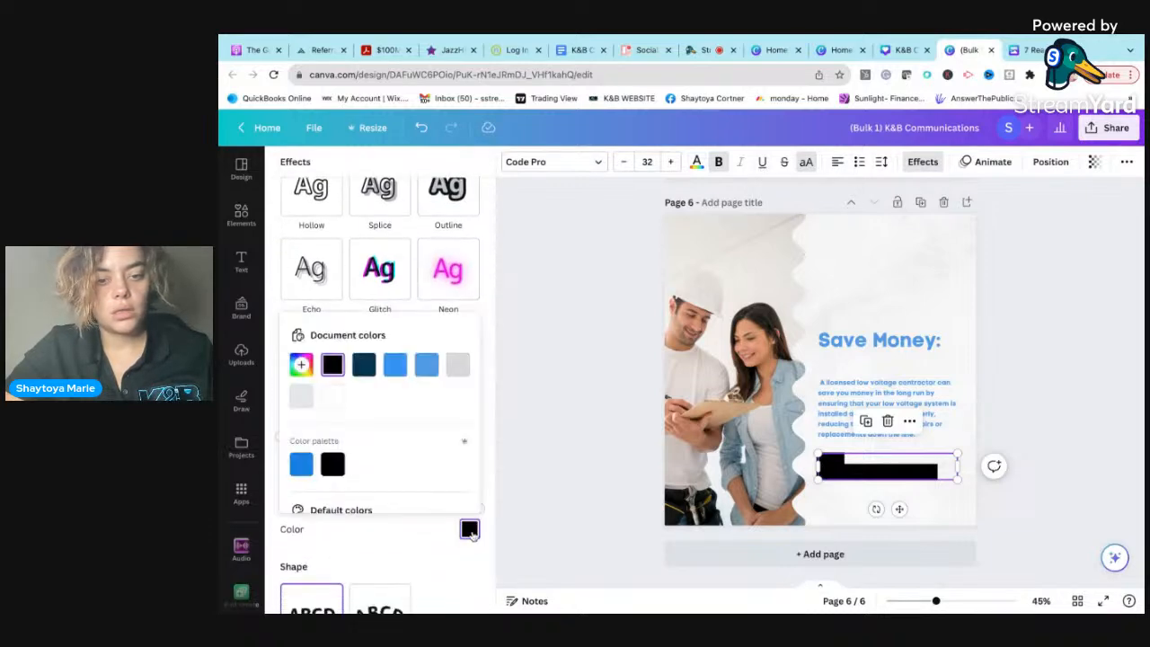
{"action": "left_click", "coordinate": [425, 365]}
{"action": "left_click", "coordinate": [1066, 401]}
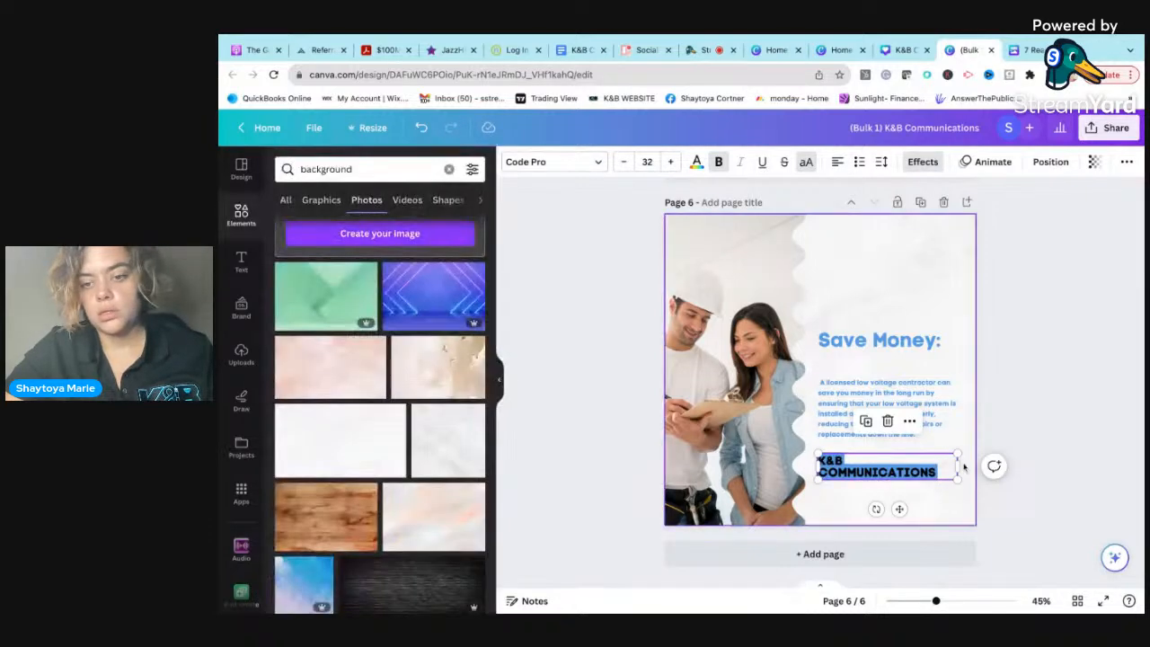
Step: Widen the "K&B COMMUNICATIONS" label on page 6 to fit one line and set the "Low Voltage Contractor" text to the brand kit's black
{"action": "left_click_drag", "start_coordinate": [961, 461], "coordinate": [985, 468]}
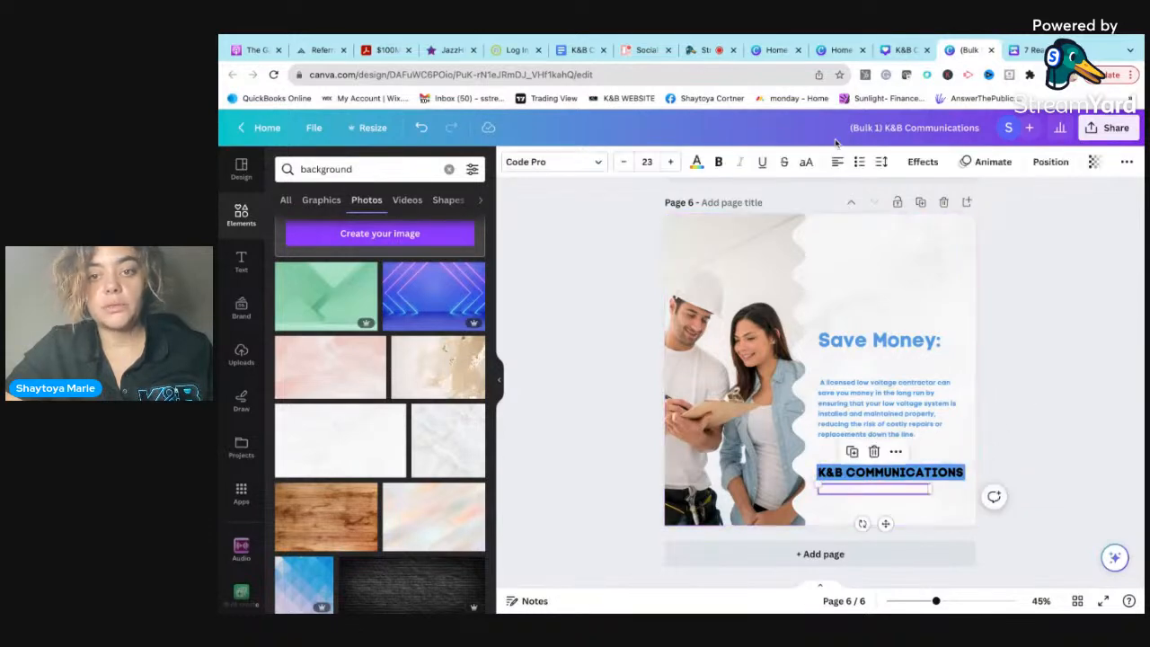
{"action": "left_click", "coordinate": [696, 165]}
{"action": "left_click", "coordinate": [327, 372]}
{"action": "key", "text": "Escape"}
Step: Move the "Save Money:" heading slightly lower on page 6 and place the uploaded K&B Communications logo above it
{"action": "left_click_drag", "start_coordinate": [909, 345], "coordinate": [909, 356]}
{"action": "left_click", "coordinate": [1004, 319]}
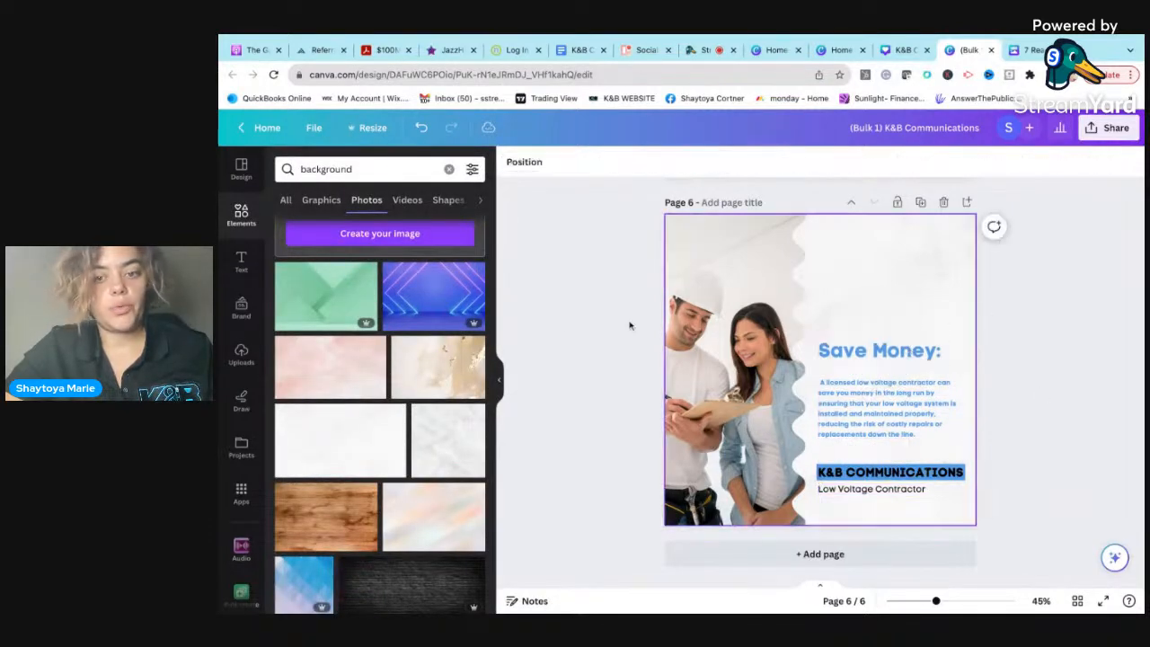
{"action": "left_click", "coordinate": [241, 355]}
{"action": "scroll", "coordinate": [412, 442], "scroll_direction": "down", "scroll_amount": 15}
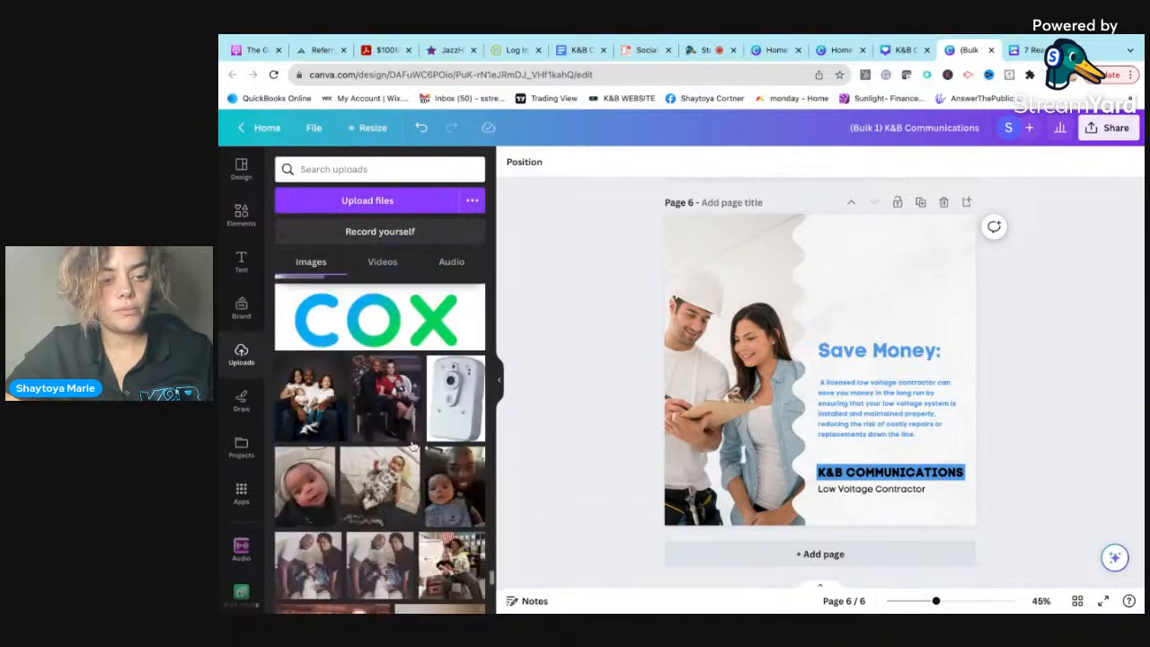
{"action": "left_click_drag", "start_coordinate": [371, 382], "coordinate": [811, 376]}
{"action": "key", "text": "Down"}
{"action": "key", "text": "Down"}
{"action": "key", "text": "Down"}
{"action": "key", "text": "Down"}
{"action": "key", "text": "Down"}
{"action": "key", "text": "Down"}
{"action": "key", "text": "Down"}
{"action": "key", "text": "Down"}
{"action": "key", "text": "Down"}
{"action": "key", "text": "Down"}
{"action": "key", "text": "Down"}
{"action": "key", "text": "Down"}
{"action": "key", "text": "Down"}
{"action": "key", "text": "Down"}
{"action": "key", "text": "Down"}
{"action": "key", "text": "Down"}
{"action": "key", "text": "Down"}
{"action": "key", "text": "Down"}
{"action": "key", "text": "Down"}
{"action": "key", "text": "Down"}
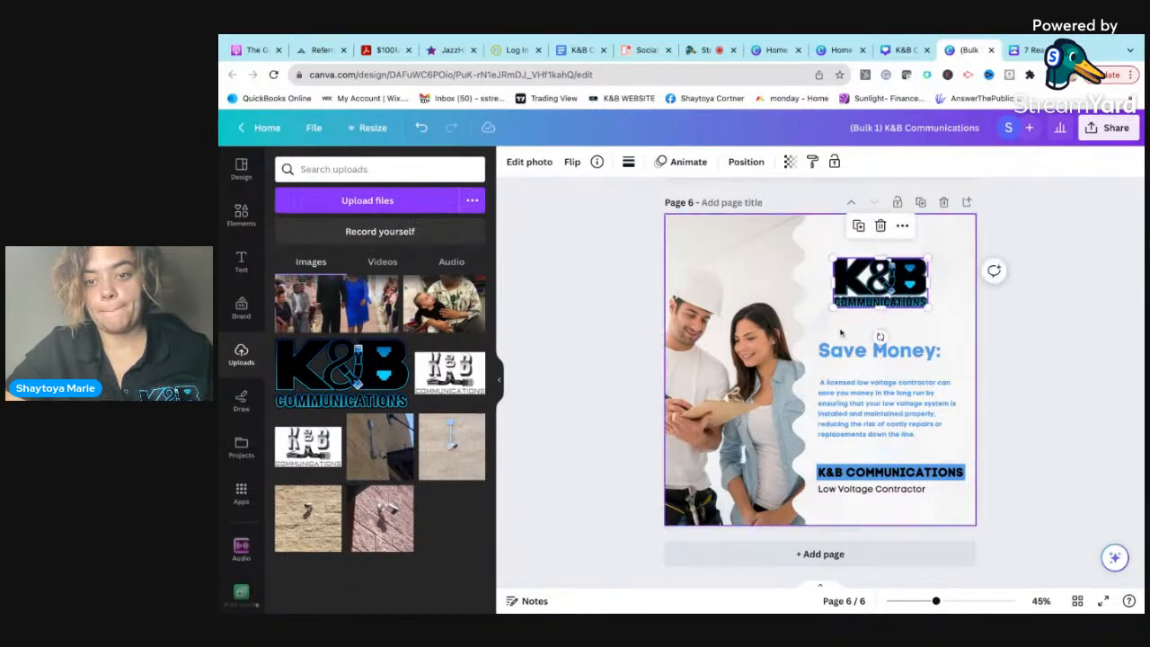
Step: Set the "Save Money:" heading on page 6 to the brand kit's black
{"action": "left_click", "coordinate": [878, 348]}
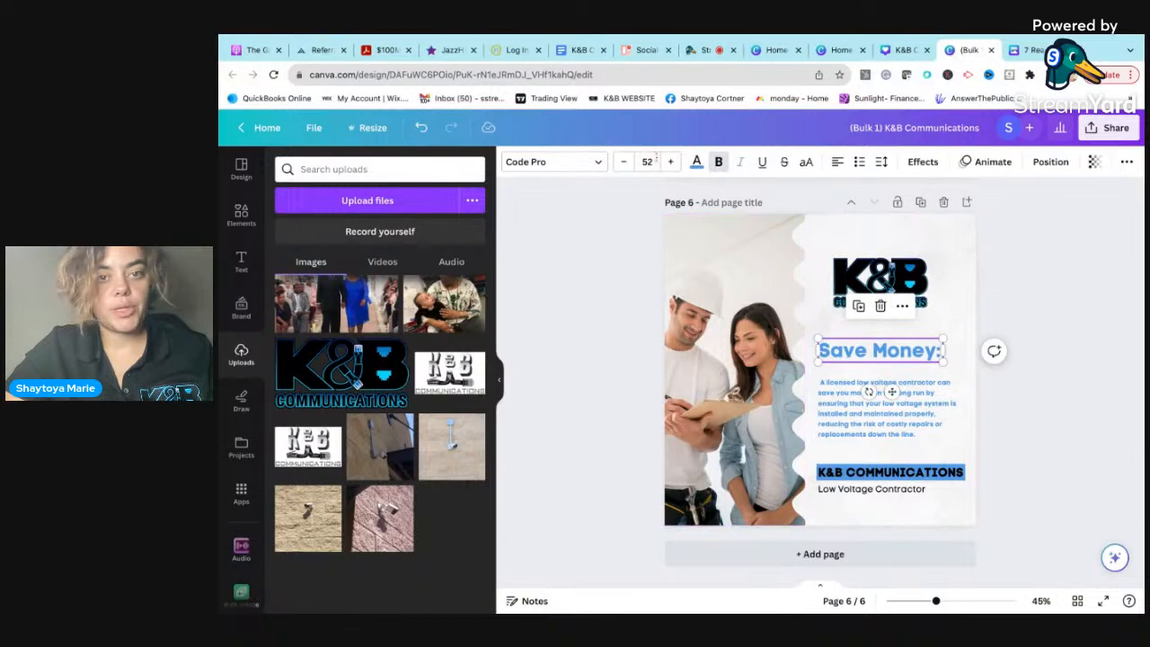
{"action": "left_click", "coordinate": [697, 162]}
{"action": "left_click", "coordinate": [328, 371]}
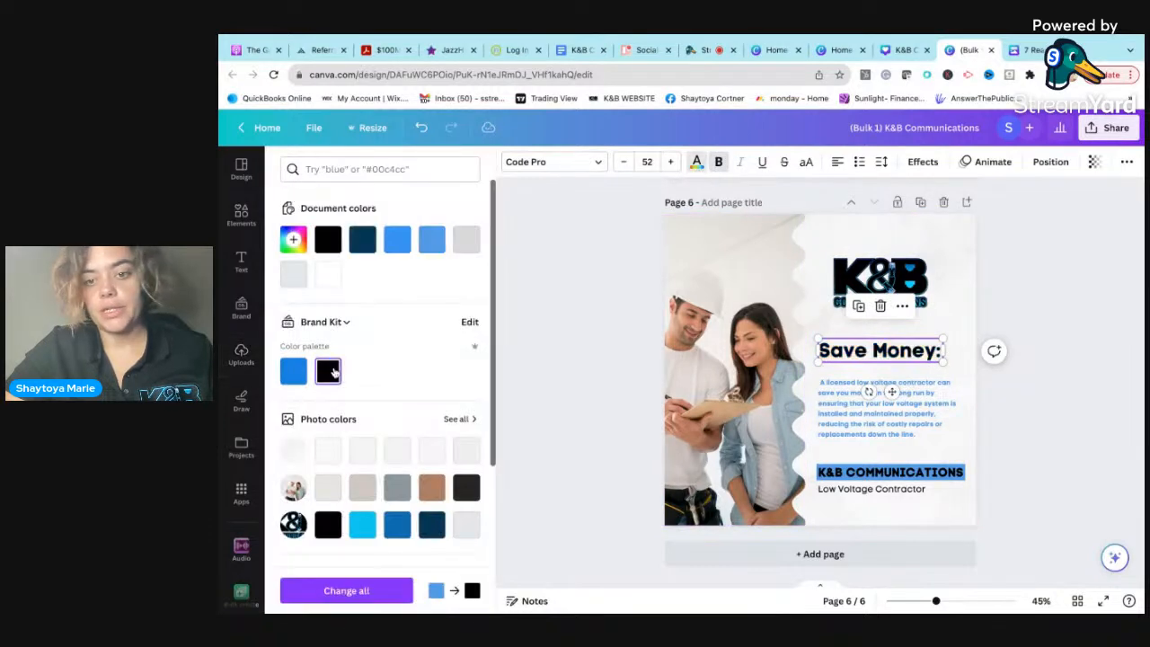
{"action": "left_click", "coordinate": [1081, 349]}
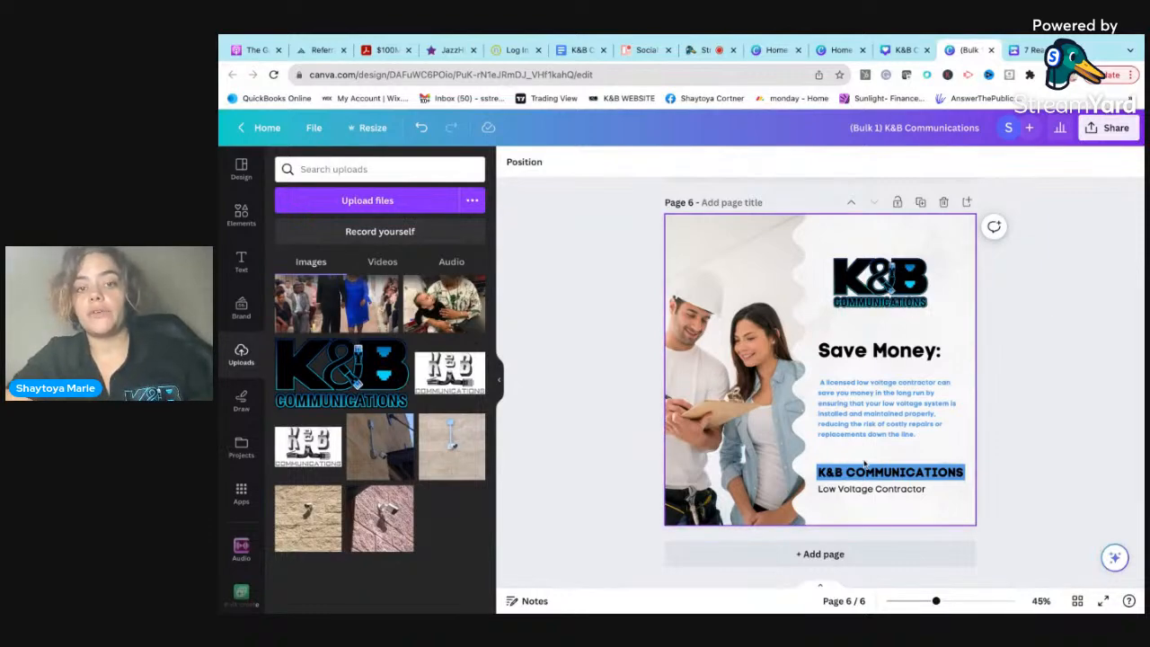
Step: Check the finished pages and download all 6 of them as PNG files
{"action": "scroll", "coordinate": [864, 462], "scroll_direction": "up", "scroll_amount": 15}
{"action": "scroll", "coordinate": [864, 462], "scroll_direction": "down", "scroll_amount": 10}
{"action": "scroll", "coordinate": [864, 462], "scroll_direction": "up", "scroll_amount": 11}
{"action": "scroll", "coordinate": [819, 382], "scroll_direction": "up", "scroll_amount": 3}
{"action": "scroll", "coordinate": [820, 382], "scroll_direction": "down", "scroll_amount": 12}
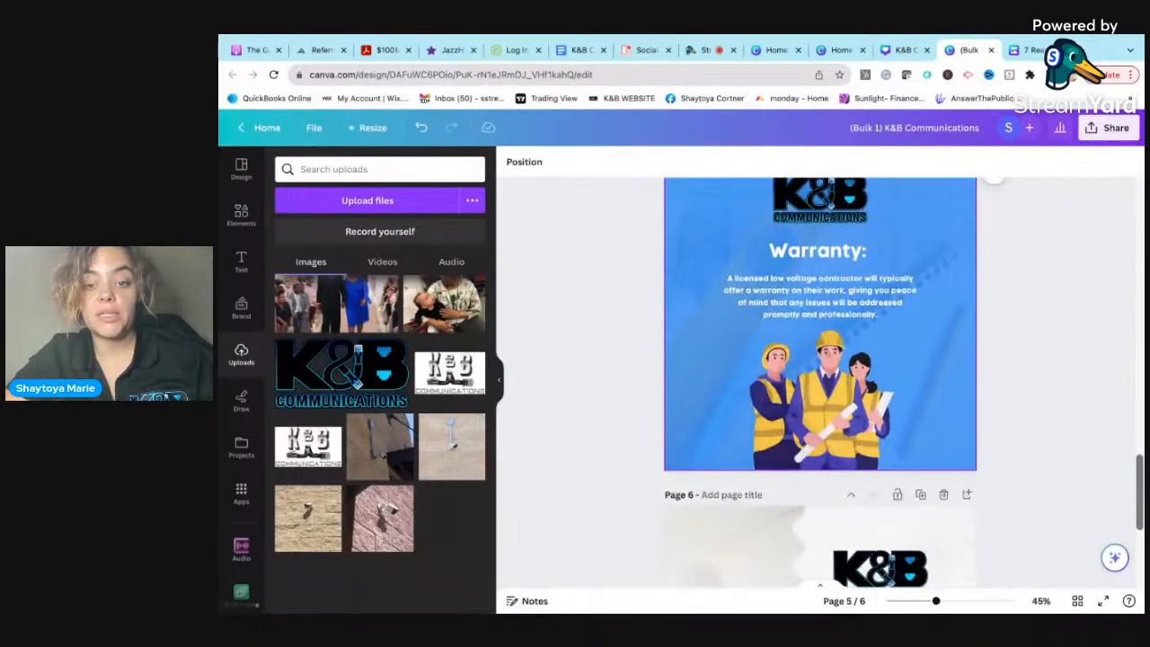
{"action": "scroll", "coordinate": [820, 382], "scroll_direction": "up", "scroll_amount": 3}
{"action": "left_click", "coordinate": [1094, 131]}
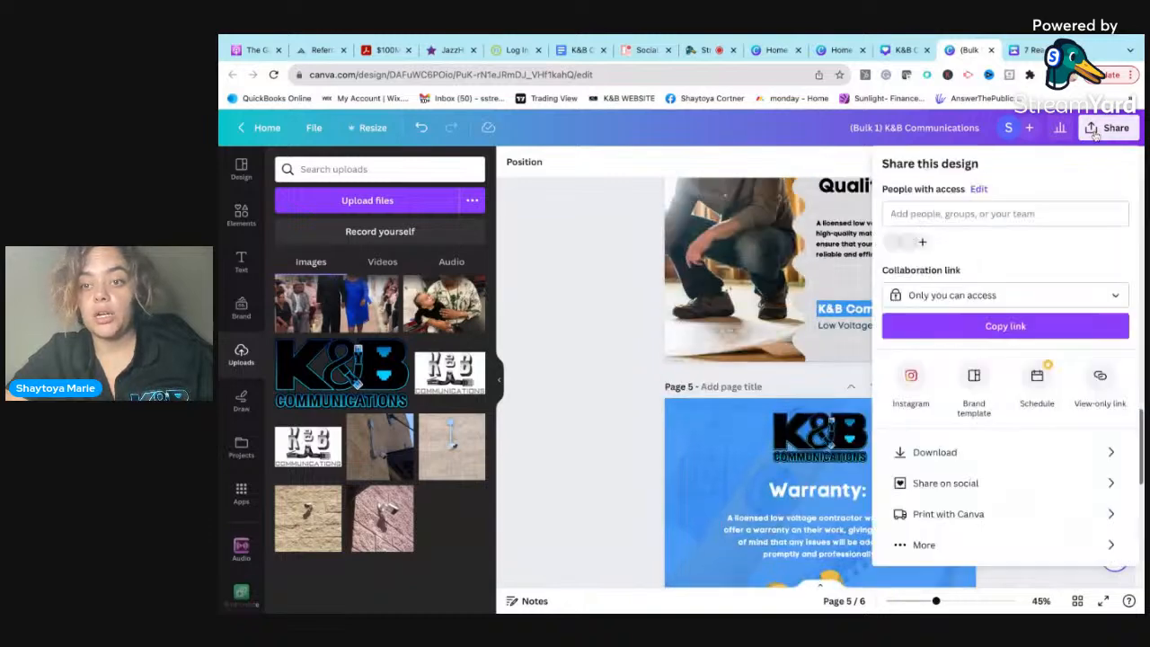
{"action": "left_click", "coordinate": [948, 454]}
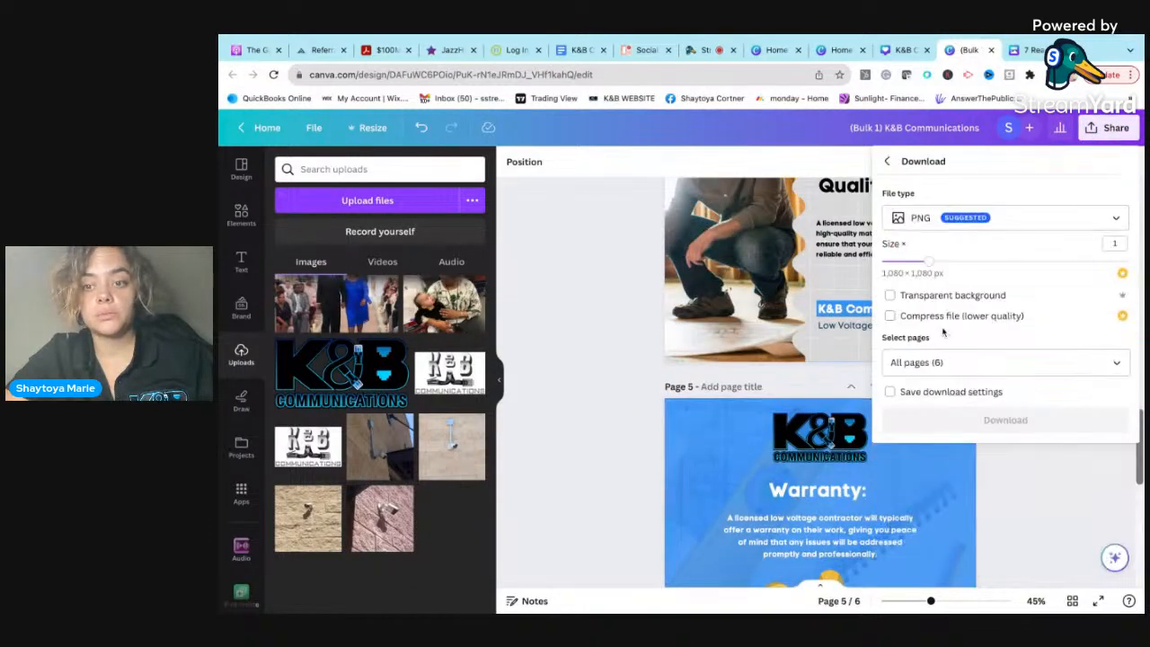
{"action": "left_click", "coordinate": [976, 420]}
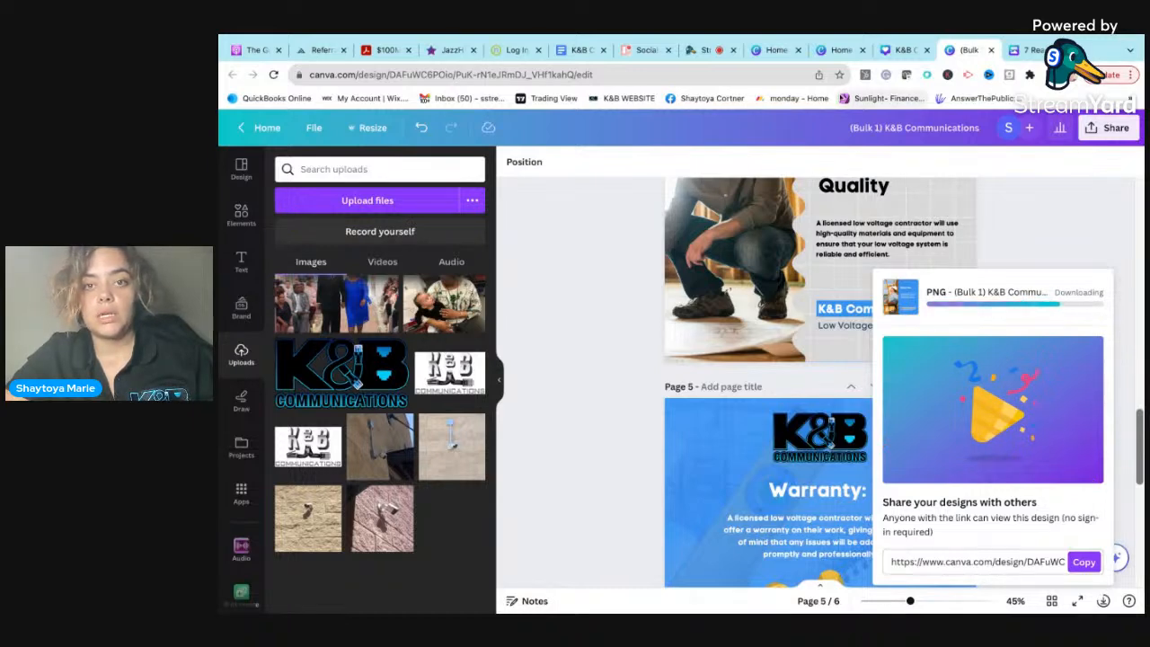
Step: Switch to the Trello board, open the Week 1 card "Tuesday - September 19th - Educational" and open the downloaded zip file
{"action": "left_click", "coordinate": [705, 50]}
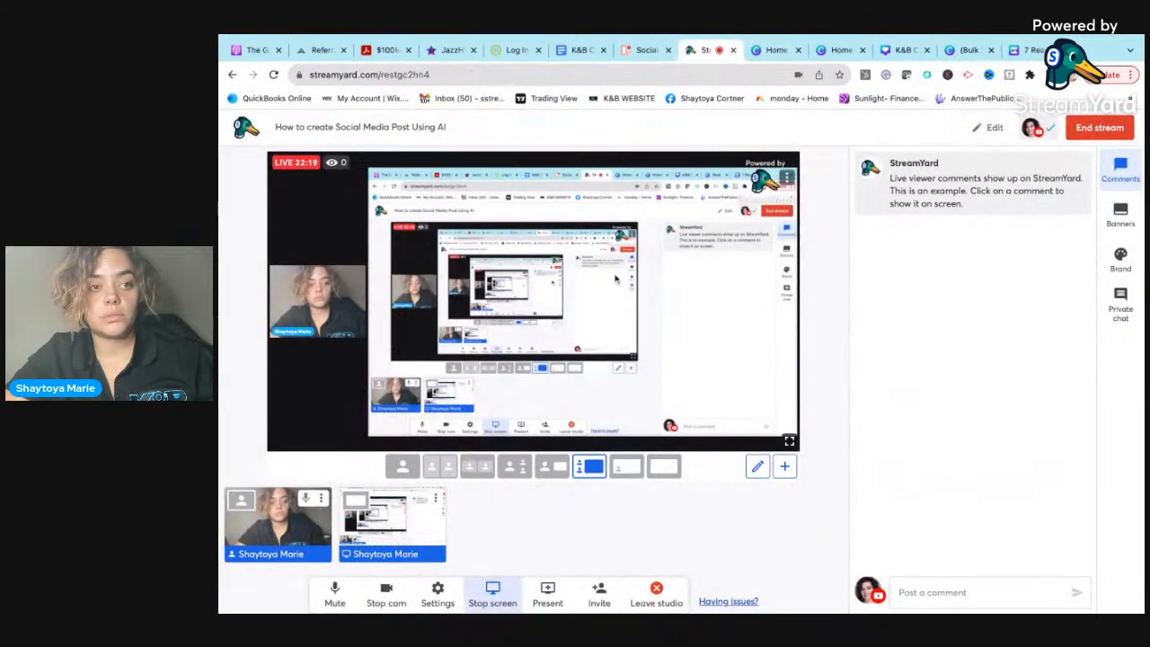
{"action": "left_click", "coordinate": [643, 49]}
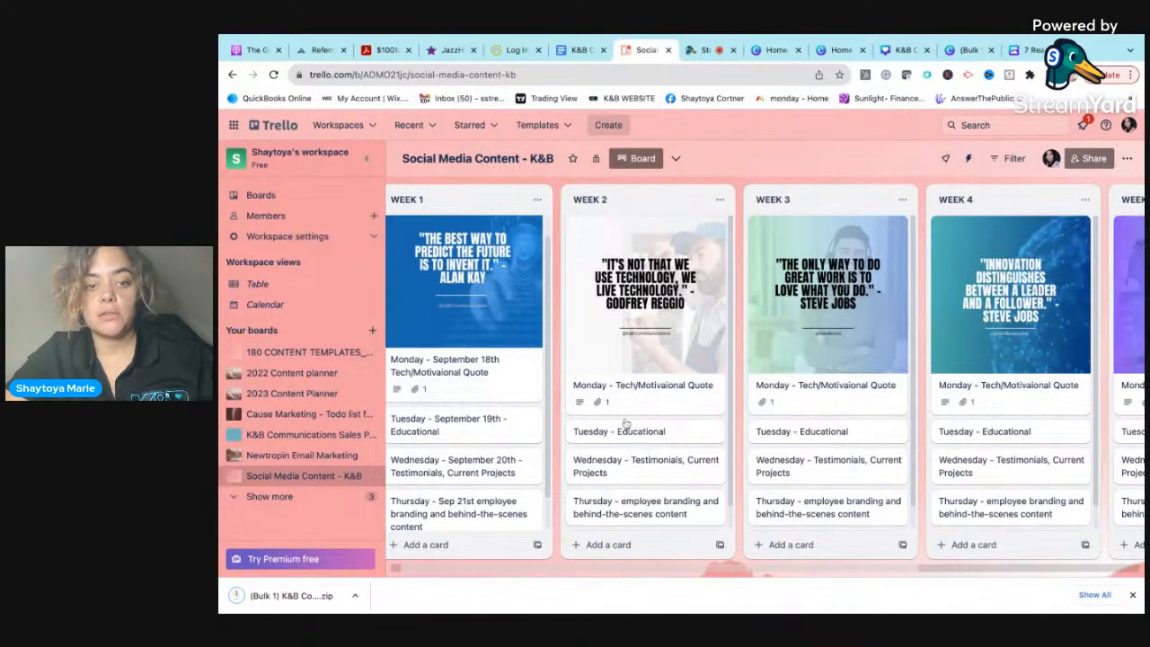
{"action": "left_click", "coordinate": [500, 438]}
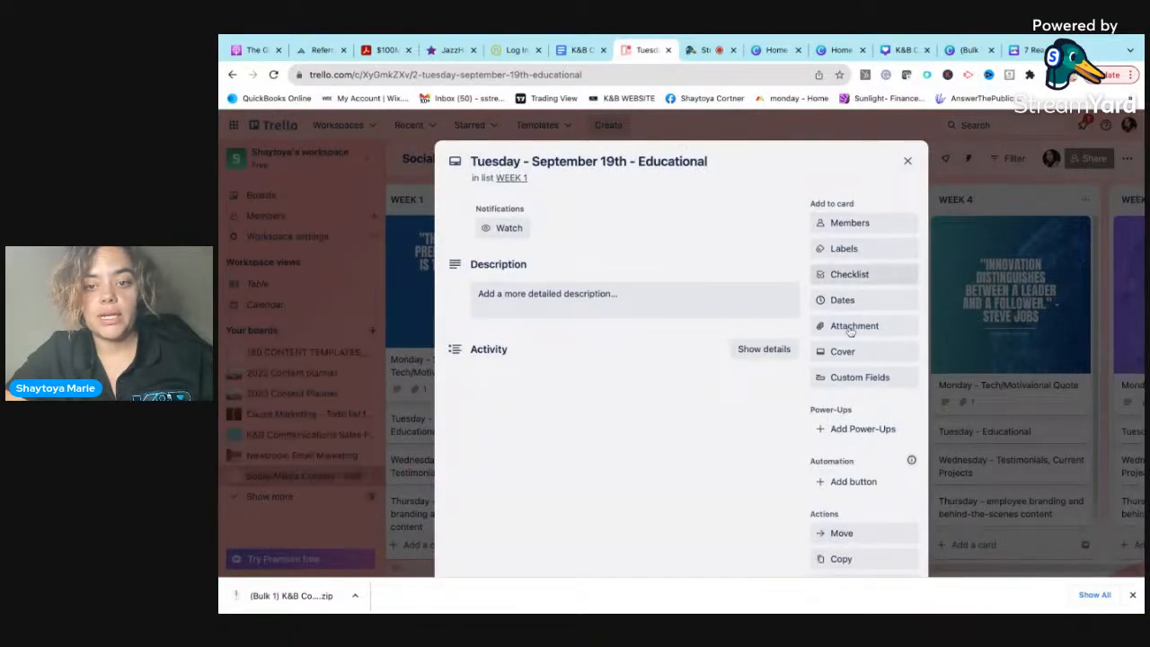
{"action": "left_click", "coordinate": [311, 607]}
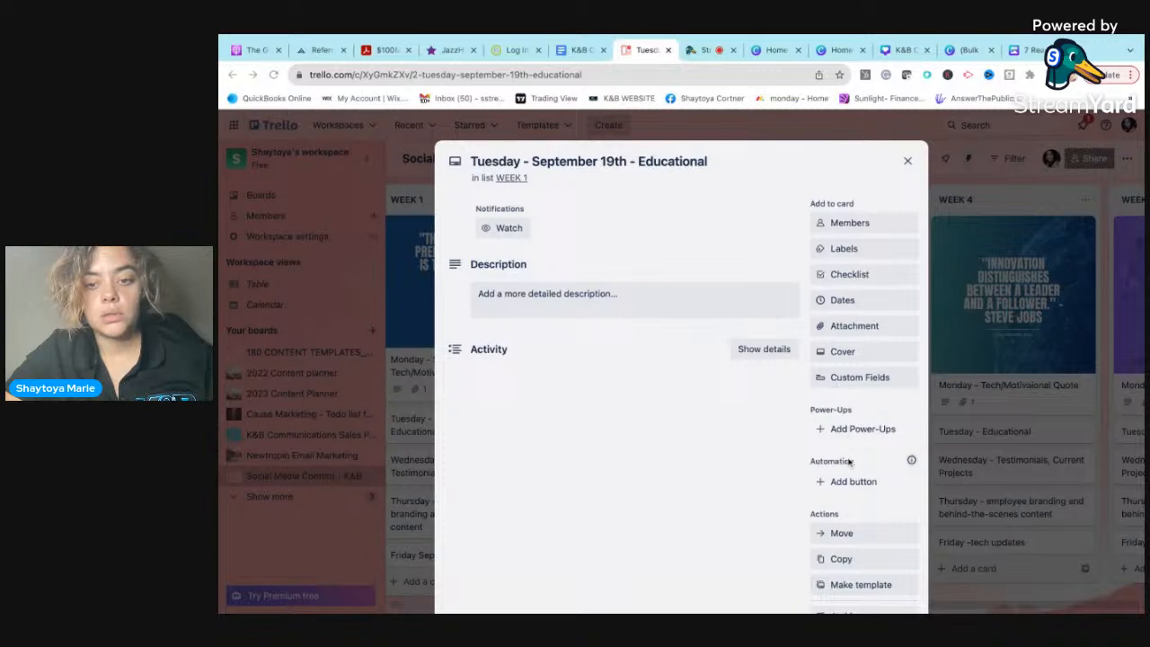
Step: Attach 1.png from the computer to the "Tuesday - September 19th - Educational" card
{"action": "left_click", "coordinate": [854, 326]}
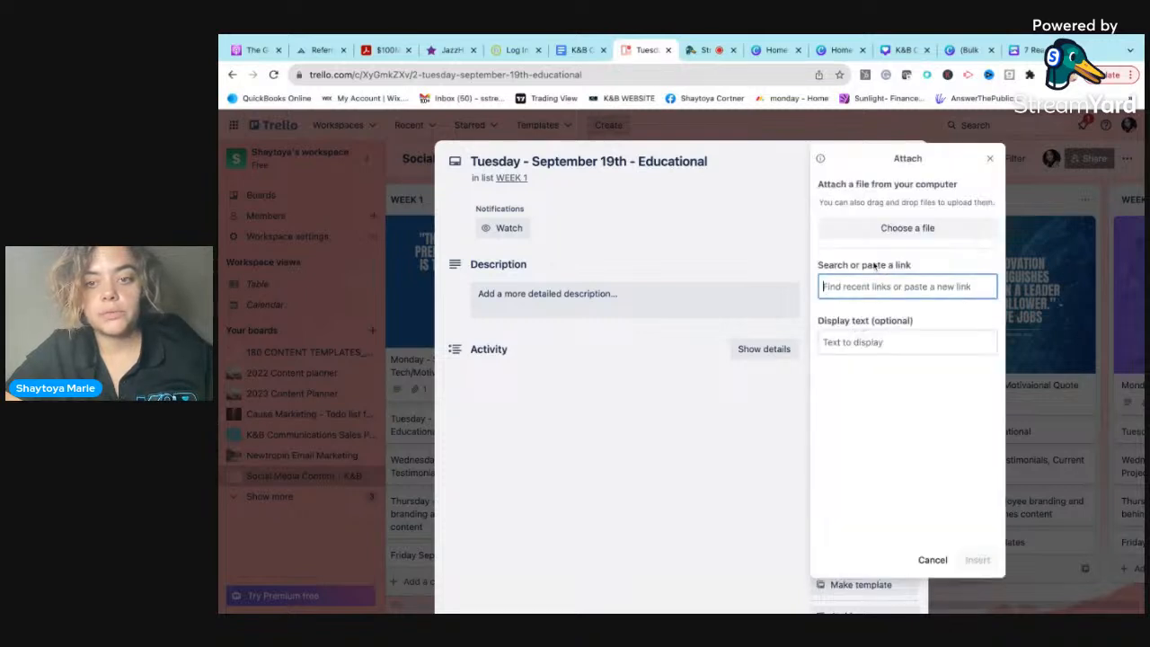
{"action": "left_click", "coordinate": [885, 228]}
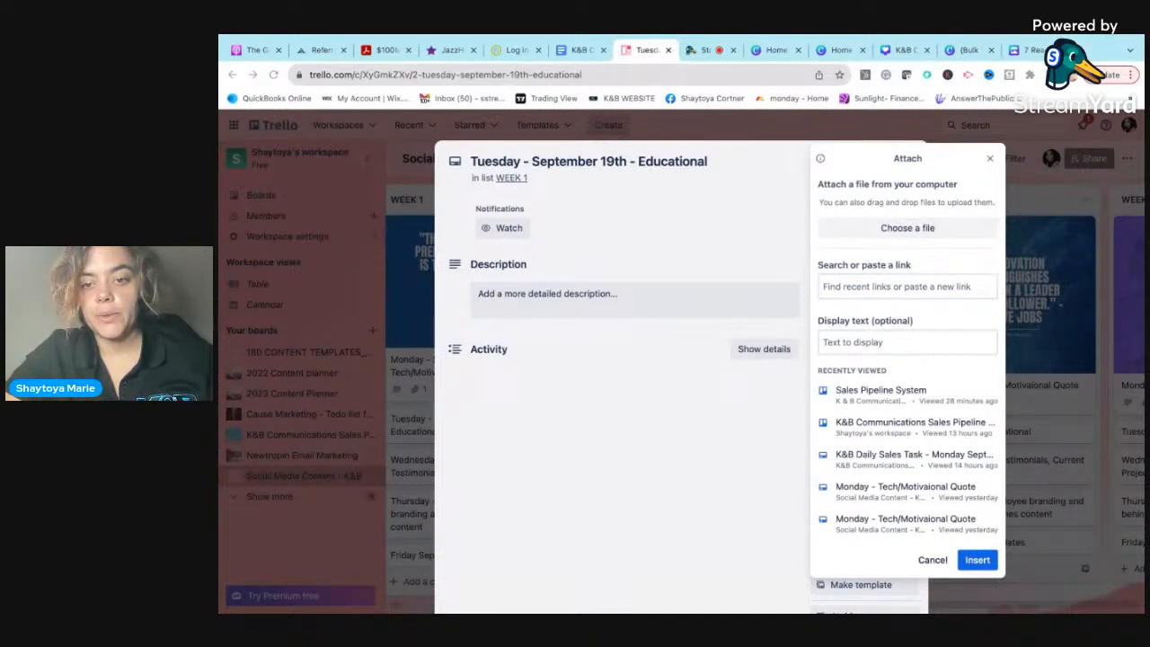
{"action": "left_click", "coordinate": [901, 379]}
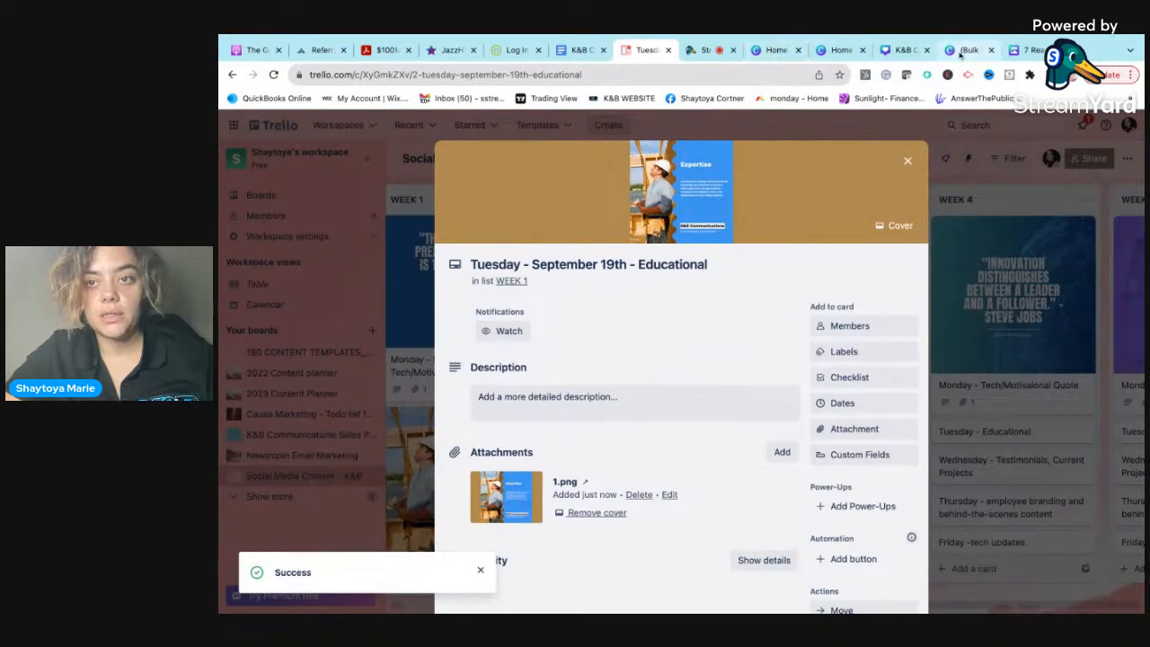
Step: Switch to the "7 Reasons" Canva document and copy from "Reasons" in the title through the end of the Expertise point
{"action": "left_click", "coordinate": [1024, 49]}
{"action": "left_click", "coordinate": [568, 429]}
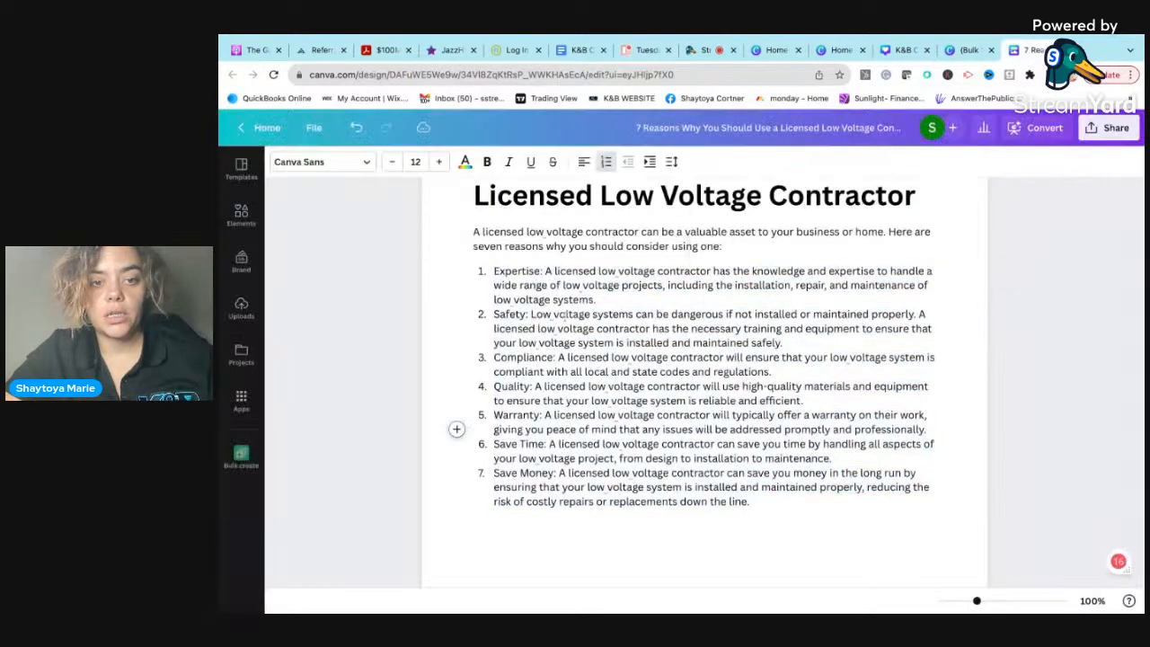
{"action": "triple_click", "coordinate": [613, 303]}
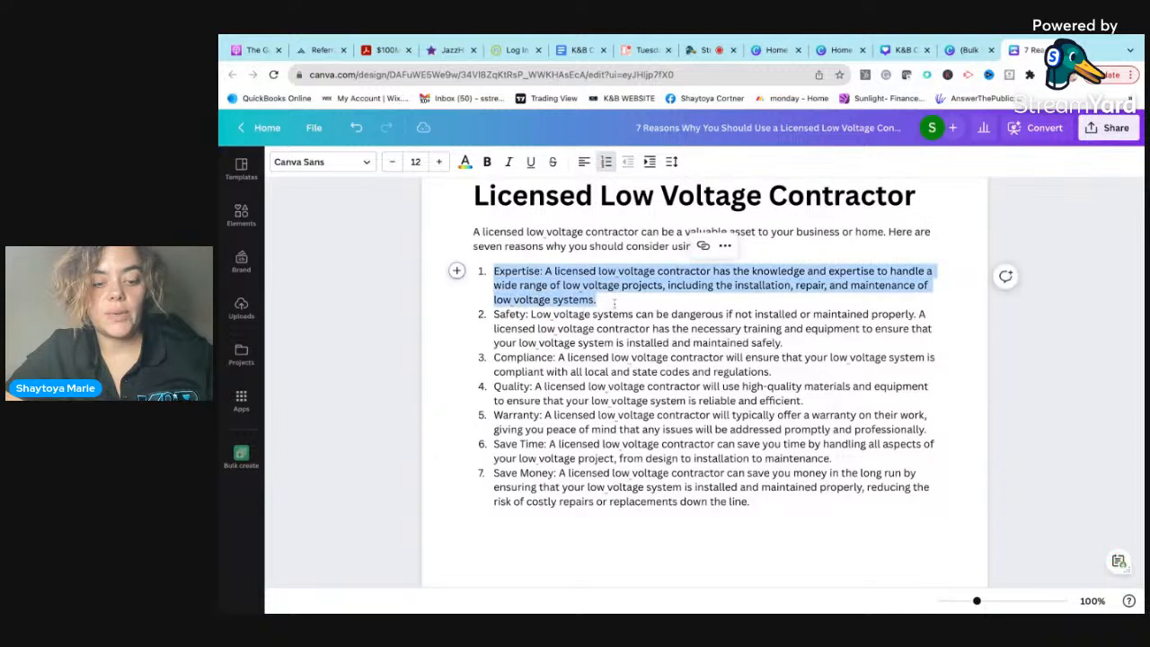
{"action": "left_click_drag", "start_coordinate": [470, 232], "coordinate": [597, 300]}
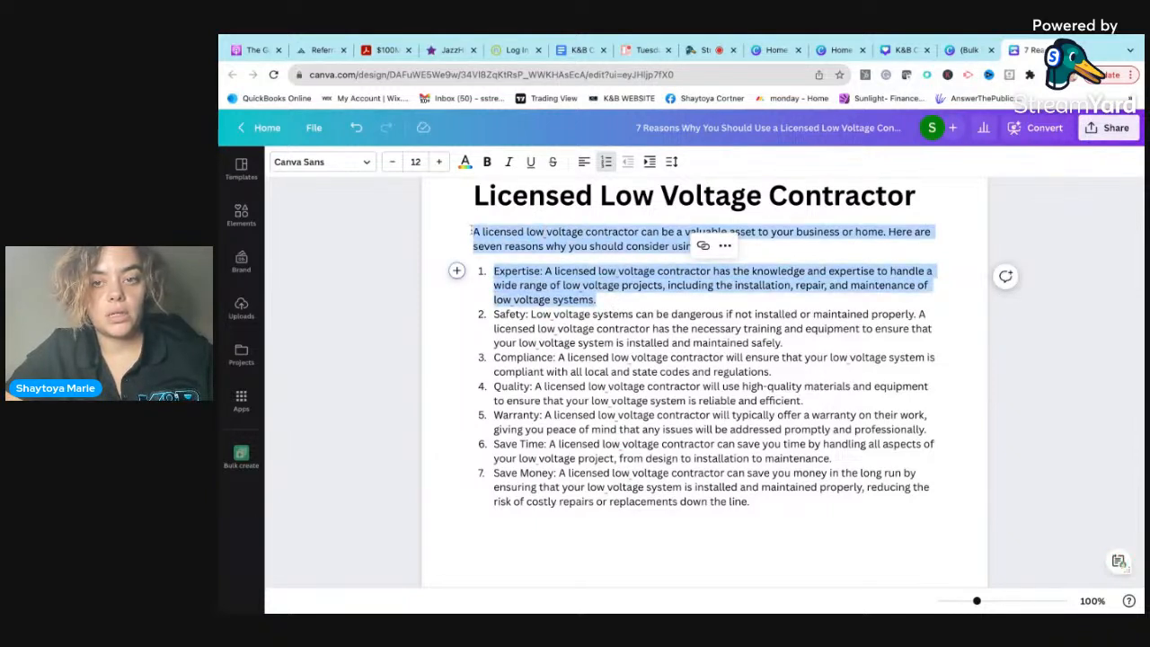
{"action": "scroll", "coordinate": [481, 211], "scroll_direction": "up", "scroll_amount": 1}
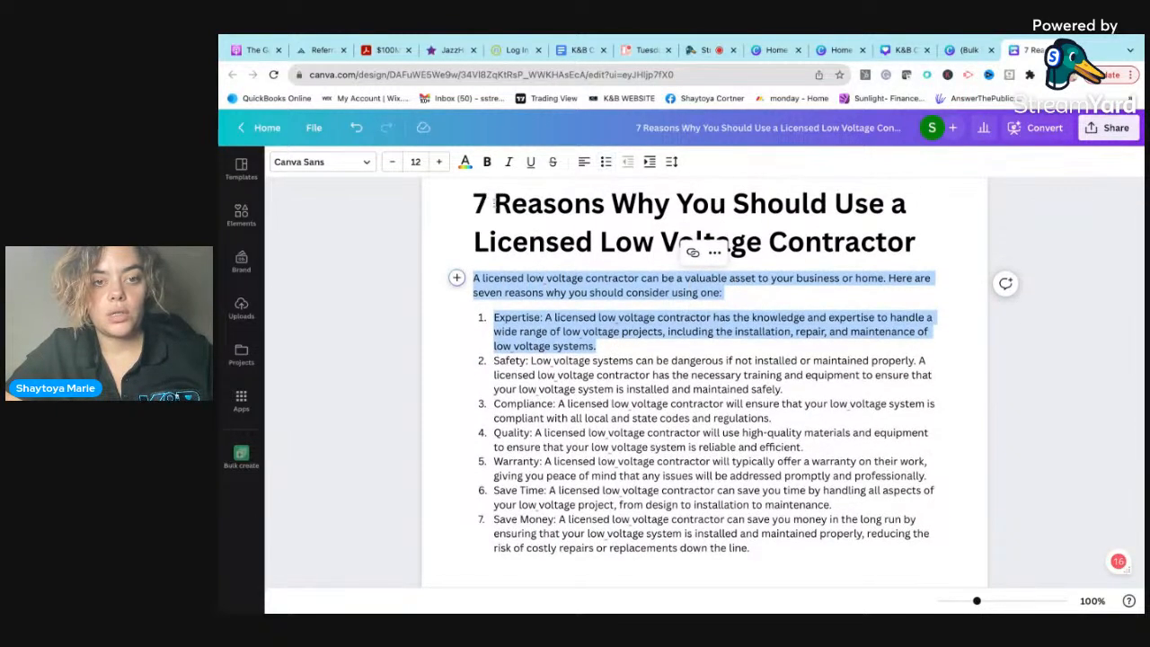
{"action": "left_click", "coordinate": [495, 203]}
{"action": "left_click_drag", "start_coordinate": [495, 203], "coordinate": [595, 347]}
{"action": "key", "text": "ctrl+c"}
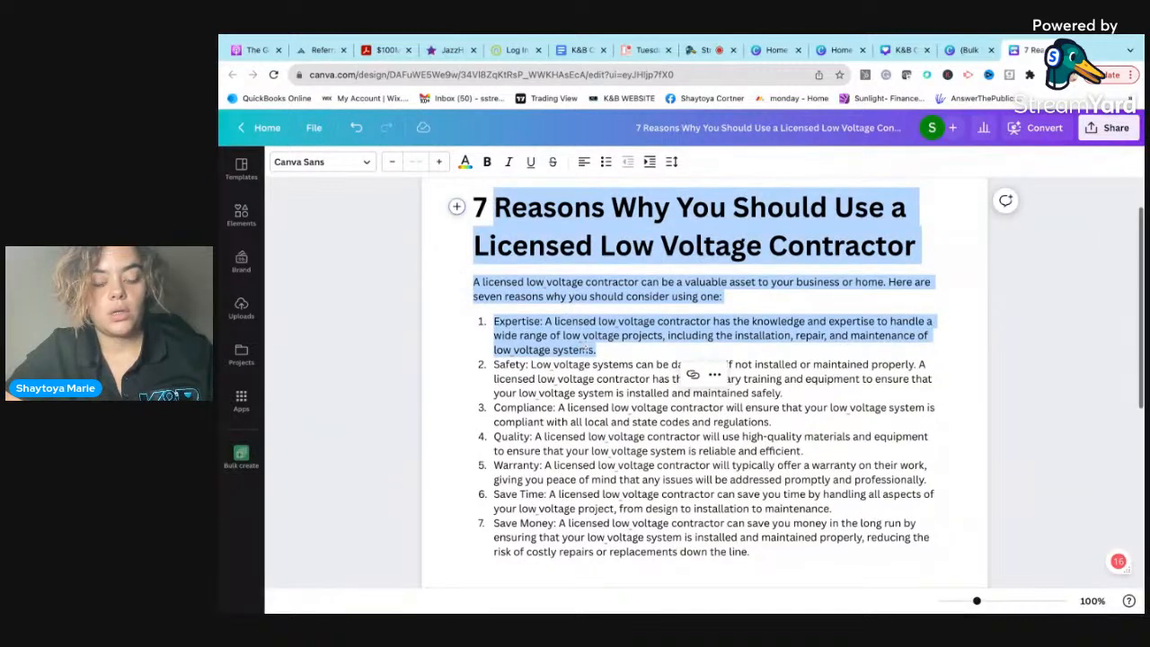
Step: Paste the copied title, introduction and Expertise point below the seven-point list, leaving blank space above
{"action": "scroll", "coordinate": [588, 345], "scroll_direction": "down", "scroll_amount": 2}
{"action": "scroll", "coordinate": [537, 496], "scroll_direction": "down", "scroll_amount": 2}
{"action": "left_click", "coordinate": [539, 435]}
{"action": "key", "text": "Return"}
{"action": "key", "text": "Return"}
{"action": "key", "text": "Return"}
{"action": "key", "text": "ctrl+v"}
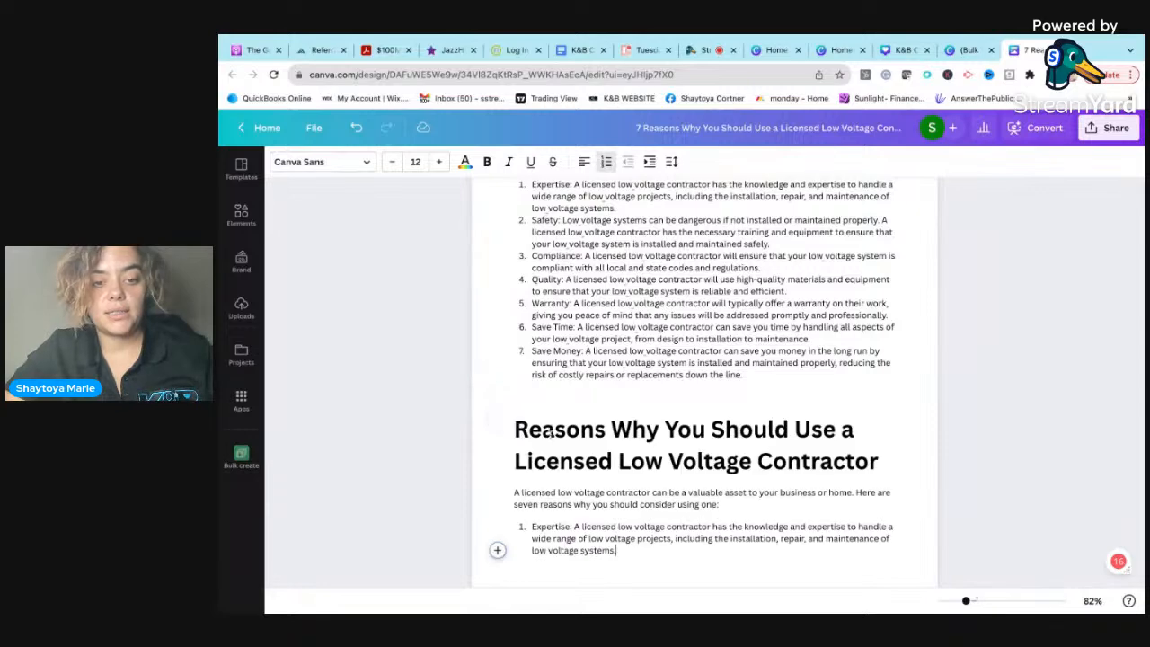
Step: Rewrite the pasted title, introduction and Expertise point with Magic Write
{"action": "scroll", "coordinate": [643, 490], "scroll_direction": "down", "scroll_amount": 1}
{"action": "left_click_drag", "start_coordinate": [643, 490], "coordinate": [503, 364]}
{"action": "left_click", "coordinate": [498, 364]}
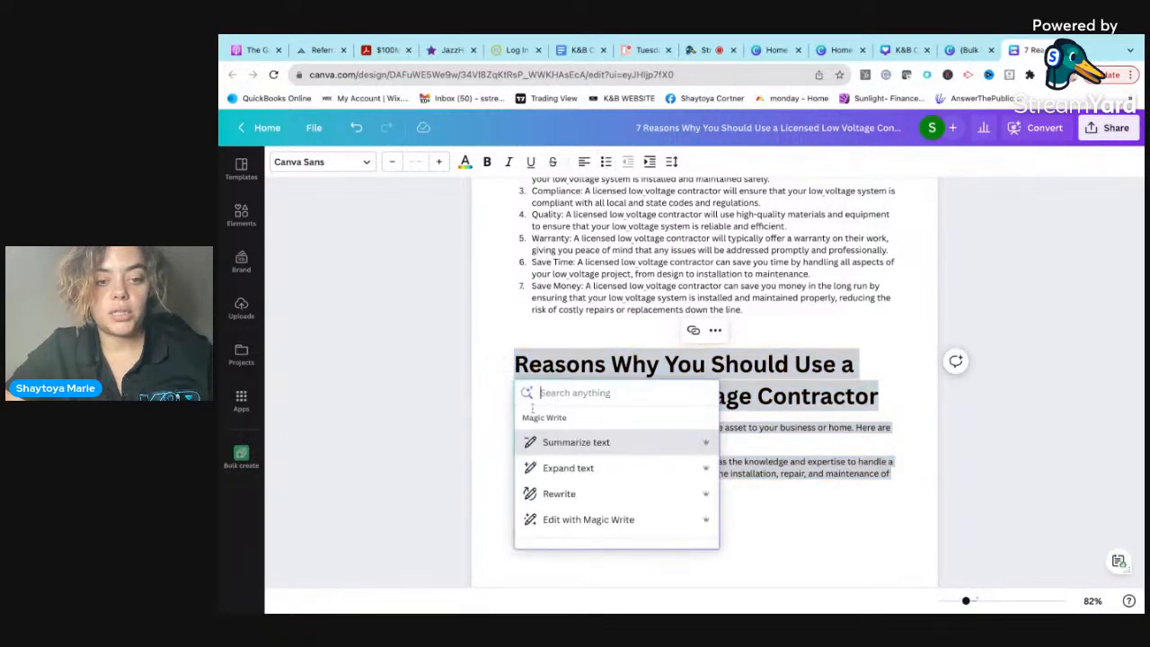
{"action": "left_click", "coordinate": [554, 499]}
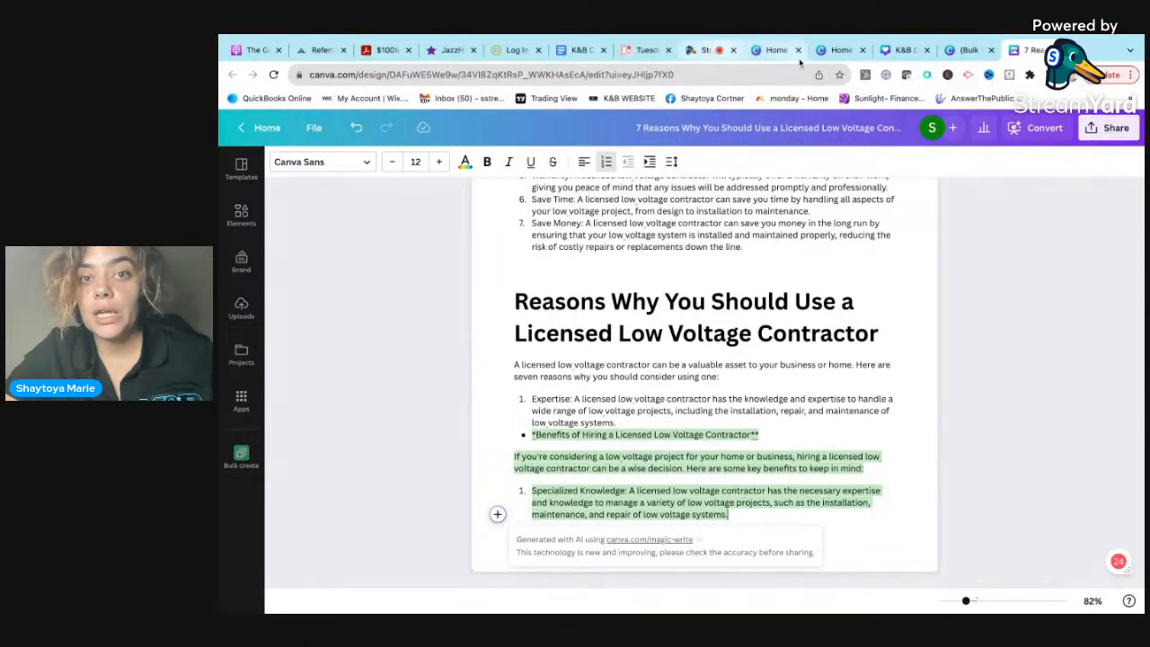
Step: Copy the rewritten "Benefits of Hiring a Licensed Low Voltage Contractor" text into the description of the September 19th Trello card
{"action": "left_click", "coordinate": [647, 51]}
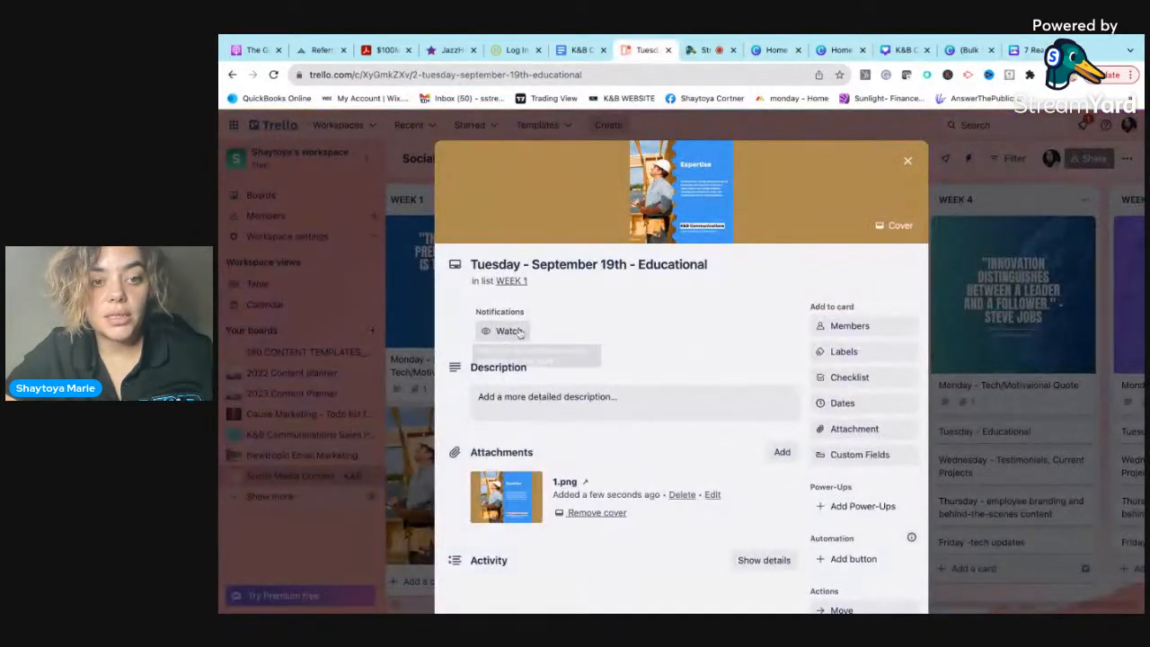
{"action": "left_click", "coordinate": [515, 405]}
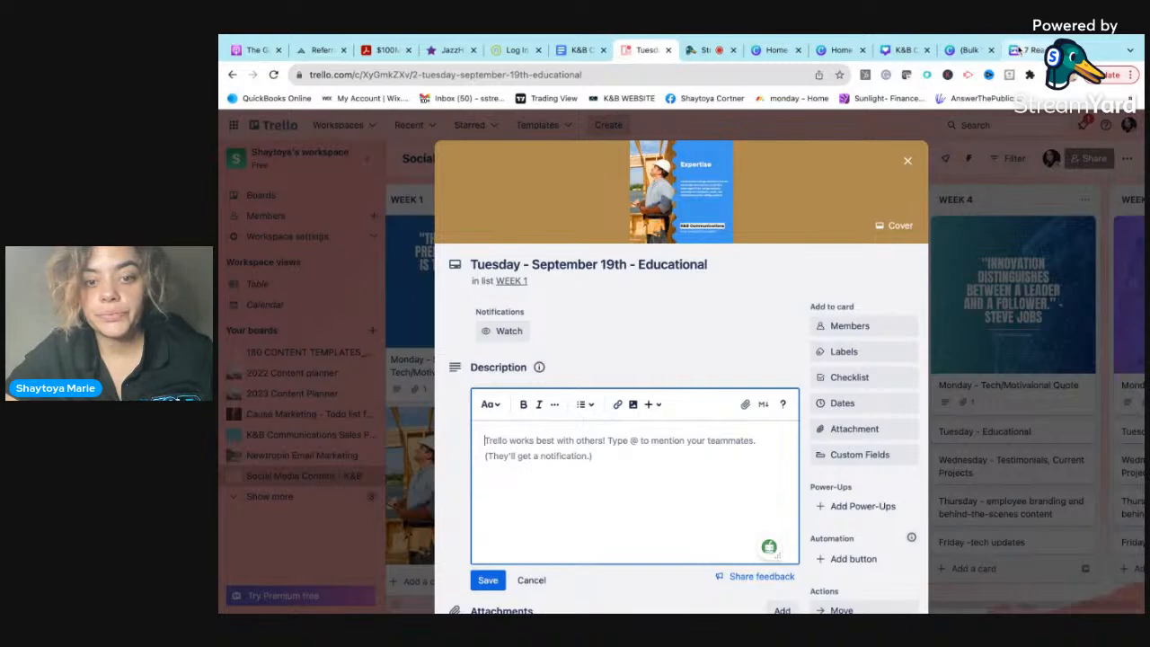
{"action": "left_click", "coordinate": [1018, 49]}
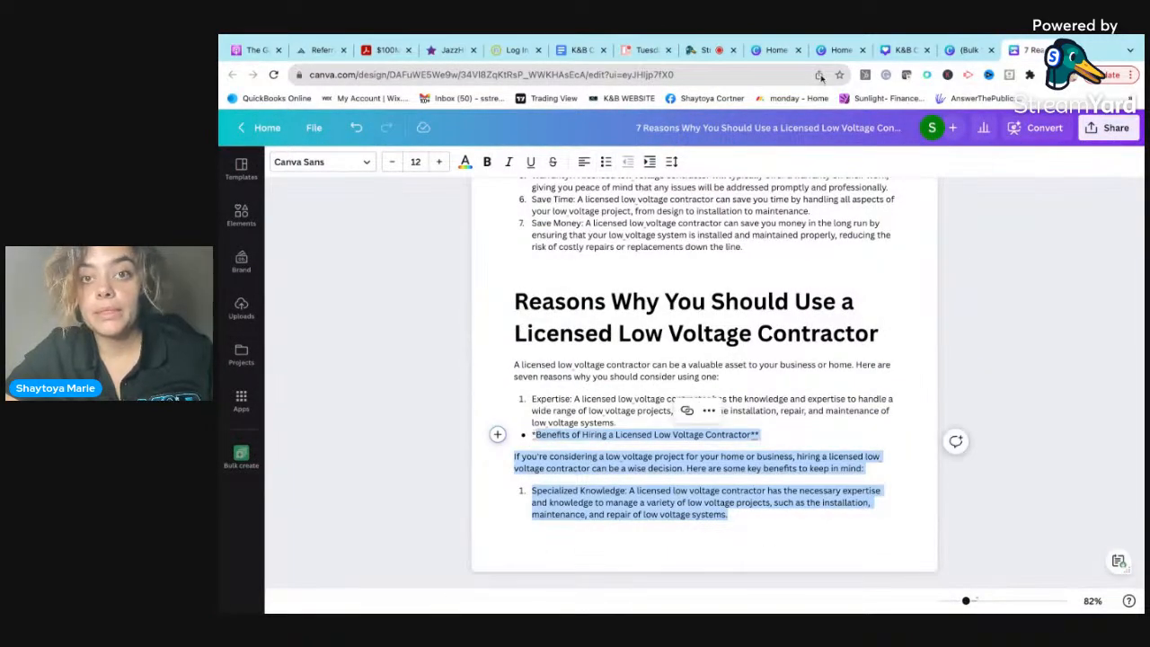
{"action": "left_click", "coordinate": [709, 49]}
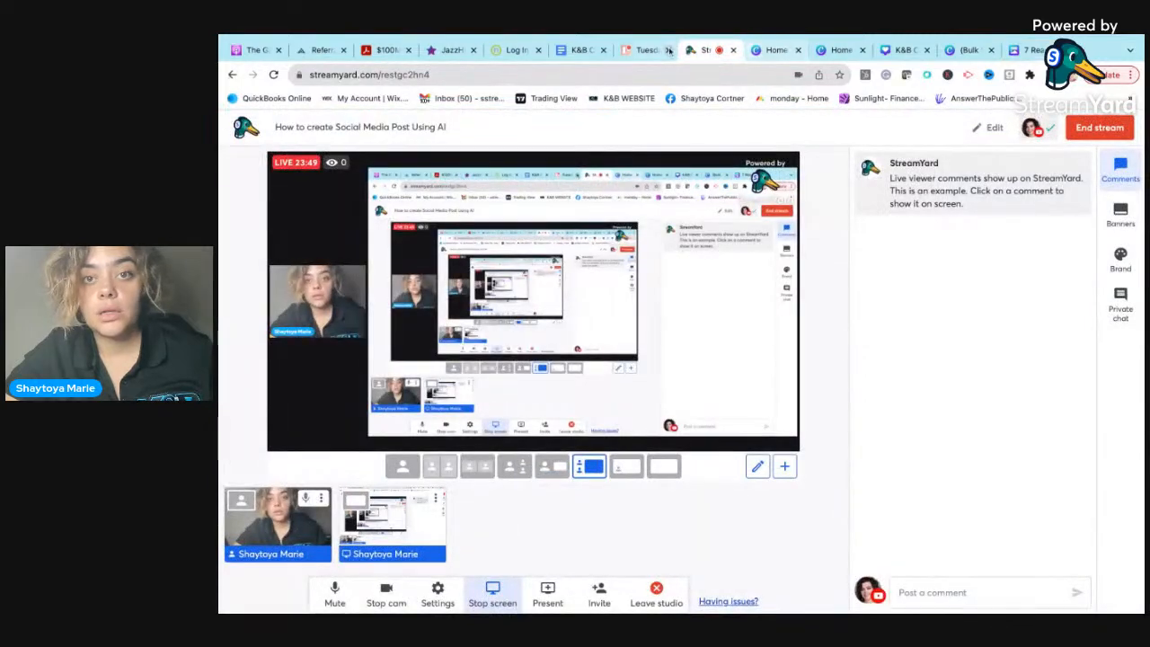
{"action": "left_click", "coordinate": [648, 50]}
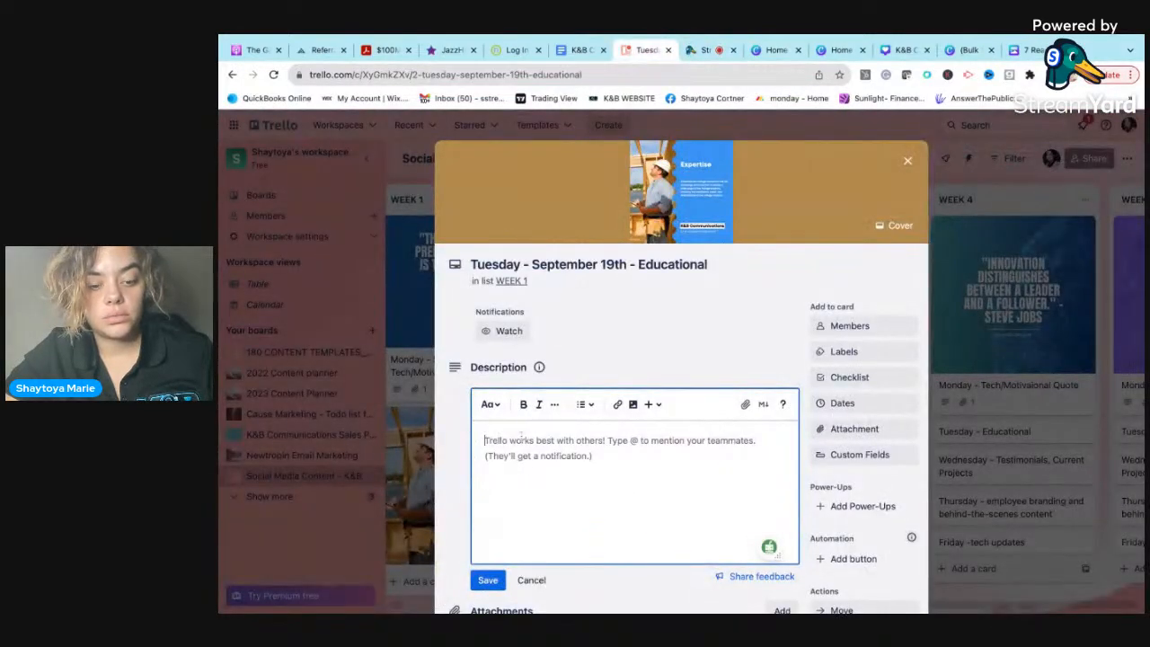
{"action": "type", "text": "Benefits of Hiring a Licensed Low Voltage Contractor** If you're considering a low voltage project for your home or business, hiring a licensed low voltage contractor can be a wise decision. Here are some key benefits to keep in mind: Specialized Knowledge: A licensed low voltage contractor has the necessary expertise and knowledge to manage a variety of low voltage projects, such as the installation, maintenance, and repair of low voltage systems."}
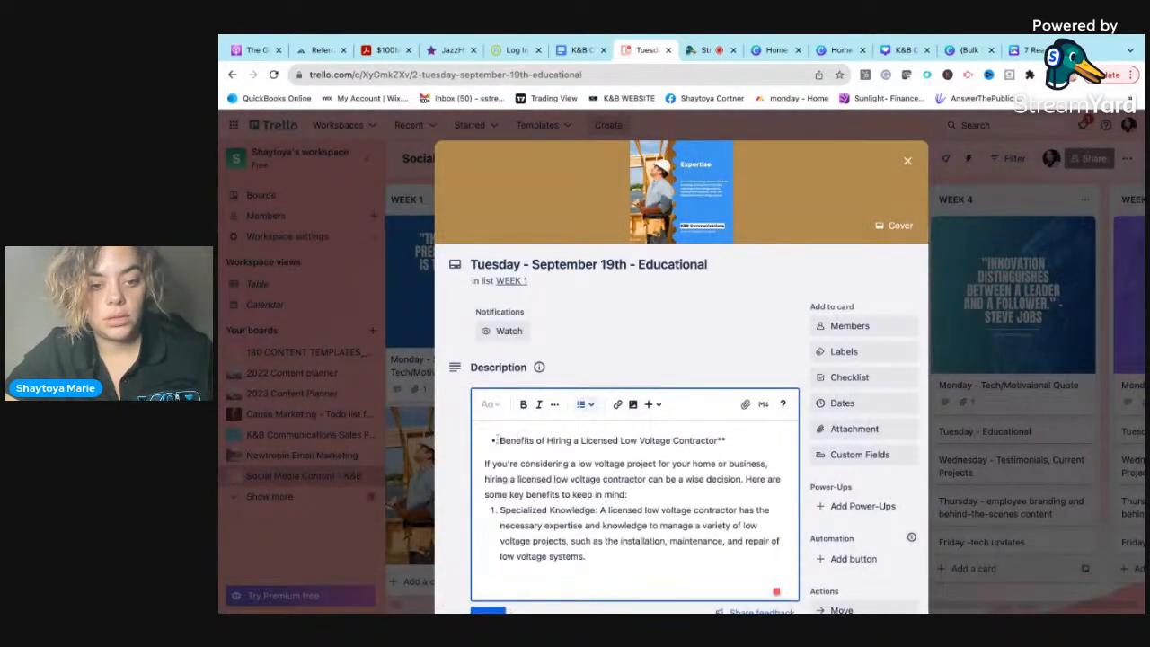
Step: Remove the bullet and asterisks from the description's first line and add an empty line above the "Specialized Knowledge" point
{"action": "key", "text": "BackSpace"}
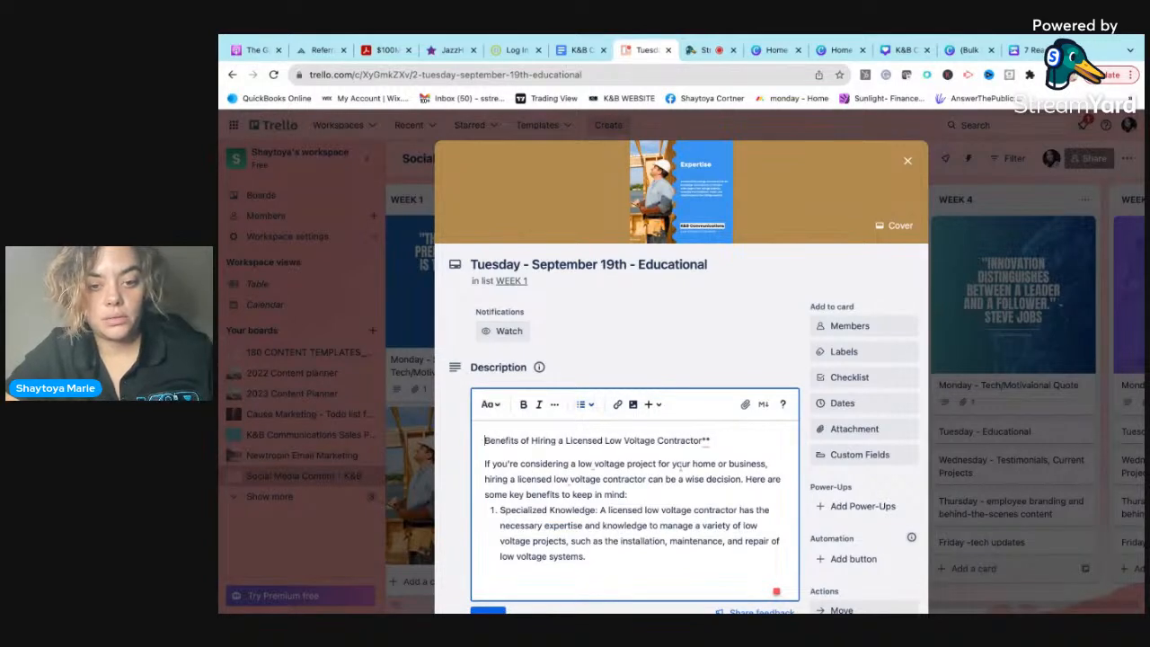
{"action": "key", "text": "BackSpace"}
{"action": "key", "text": "BackSpace"}
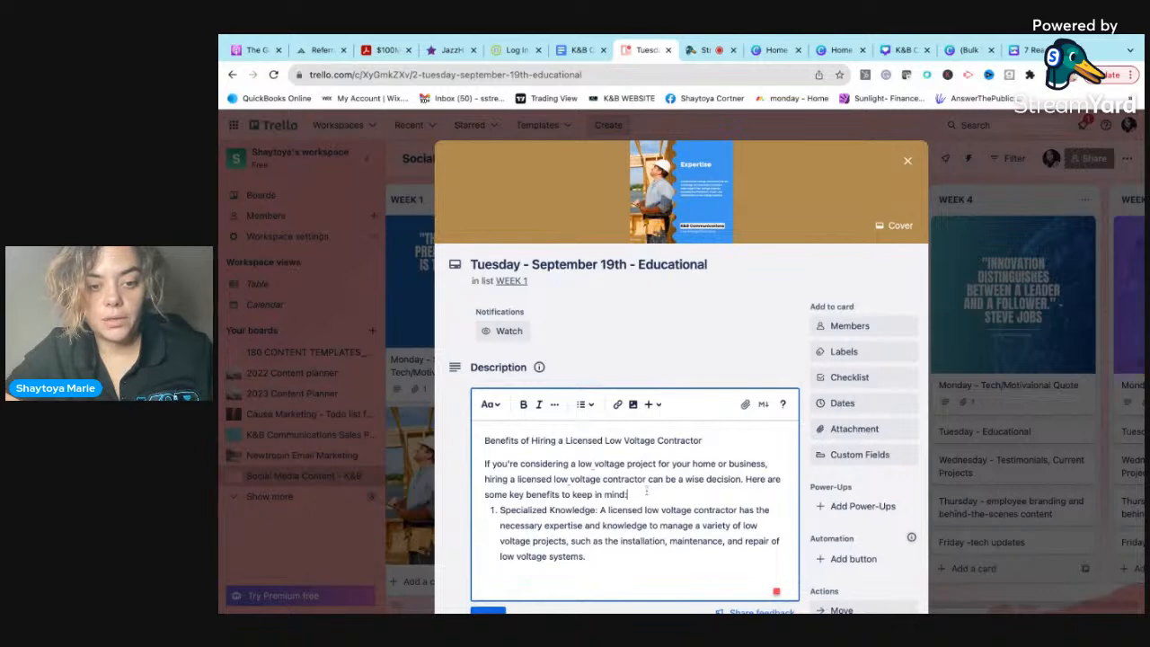
{"action": "key", "text": "Return"}
{"action": "scroll", "coordinate": [604, 493], "scroll_direction": "down", "scroll_amount": 1}
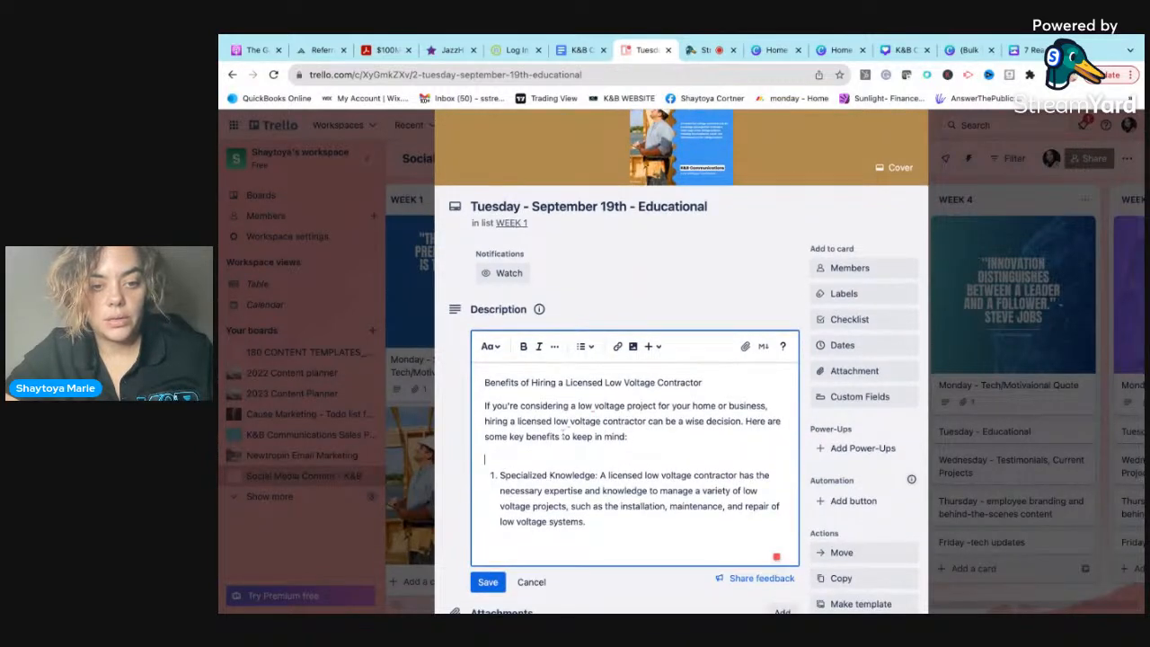
Step: Apply the suggested corrections to the introduction, hyphenating "low-voltage" in both places and keeping "benefits" plural
{"action": "left_click", "coordinate": [562, 436]}
{"action": "key", "text": "BackSpace"}
{"action": "key", "text": "BackSpace"}
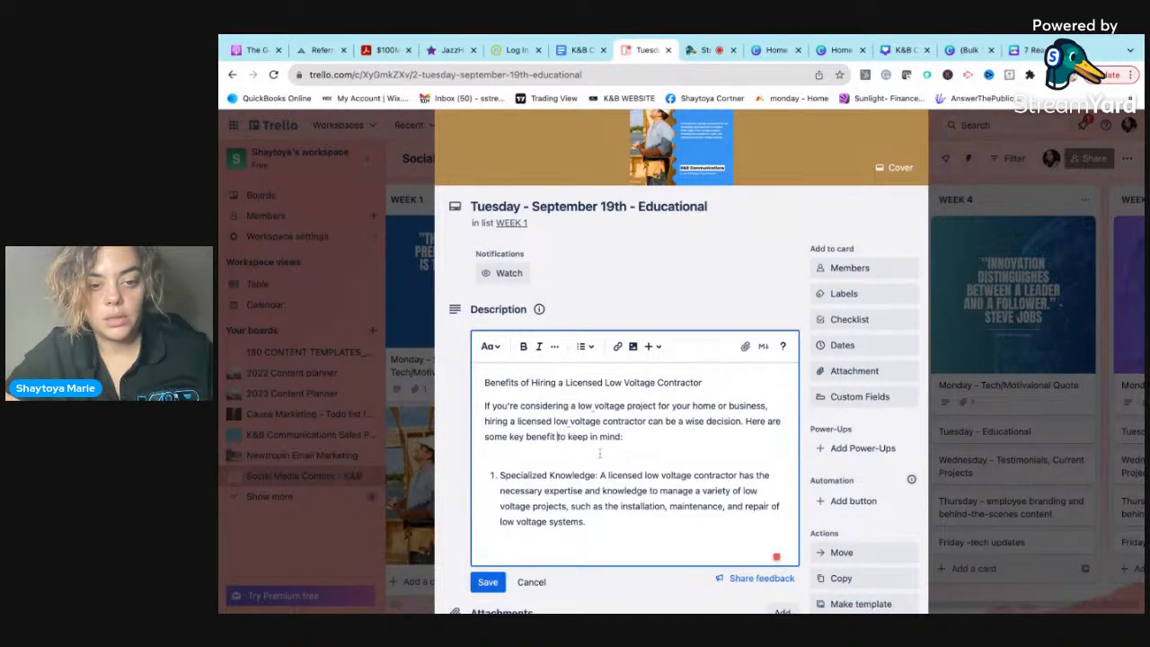
{"action": "mouse_move", "coordinate": [568, 422]}
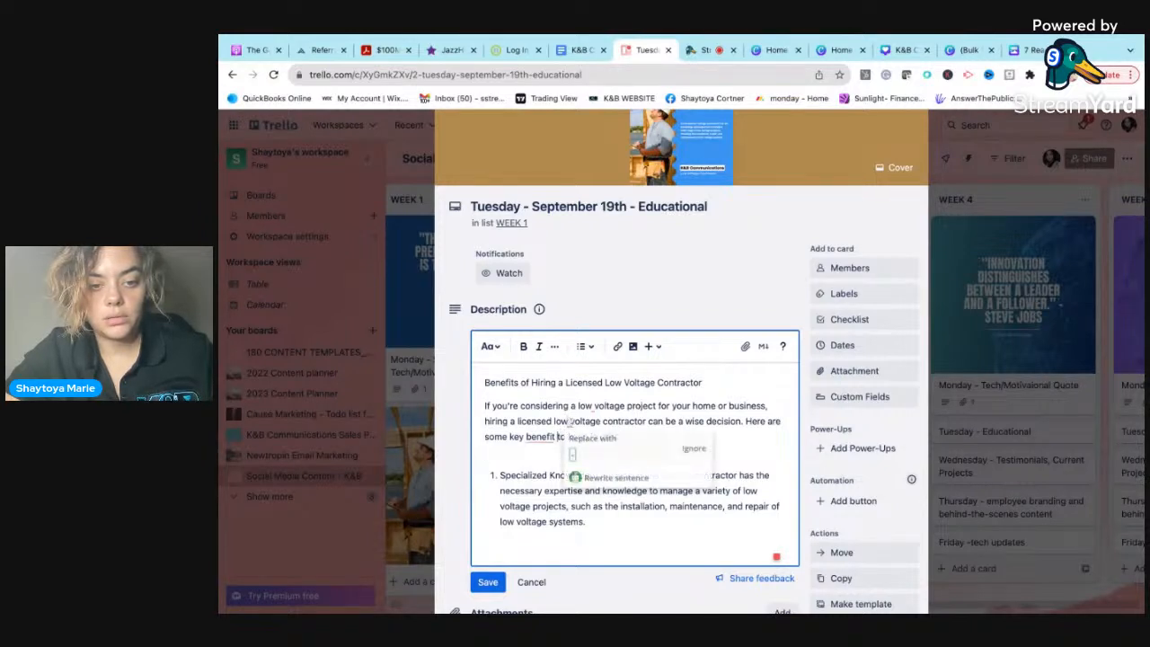
{"action": "left_click", "coordinate": [577, 454]}
{"action": "mouse_move", "coordinate": [540, 437]}
{"action": "left_click", "coordinate": [550, 471]}
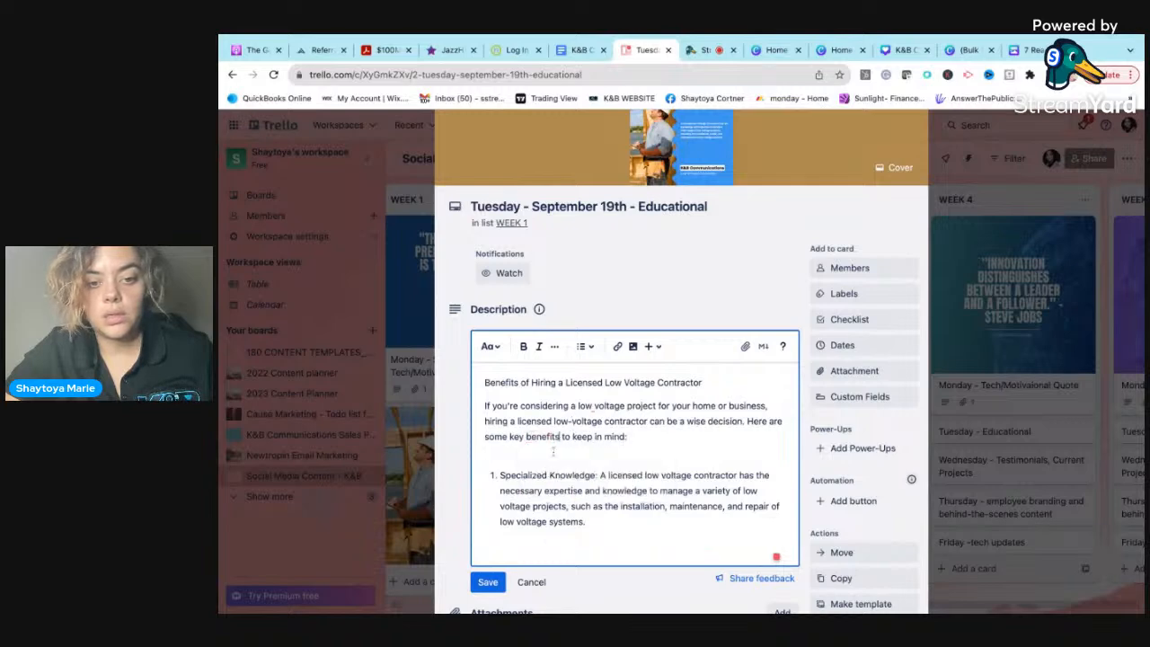
{"action": "mouse_move", "coordinate": [595, 405]}
{"action": "left_click", "coordinate": [602, 439]}
Step: Turn the numbered "Specialized Knowledge" point into a plain paragraph and remove the empty line above it
{"action": "left_click", "coordinate": [503, 467]}
{"action": "key", "text": "BackSpace"}
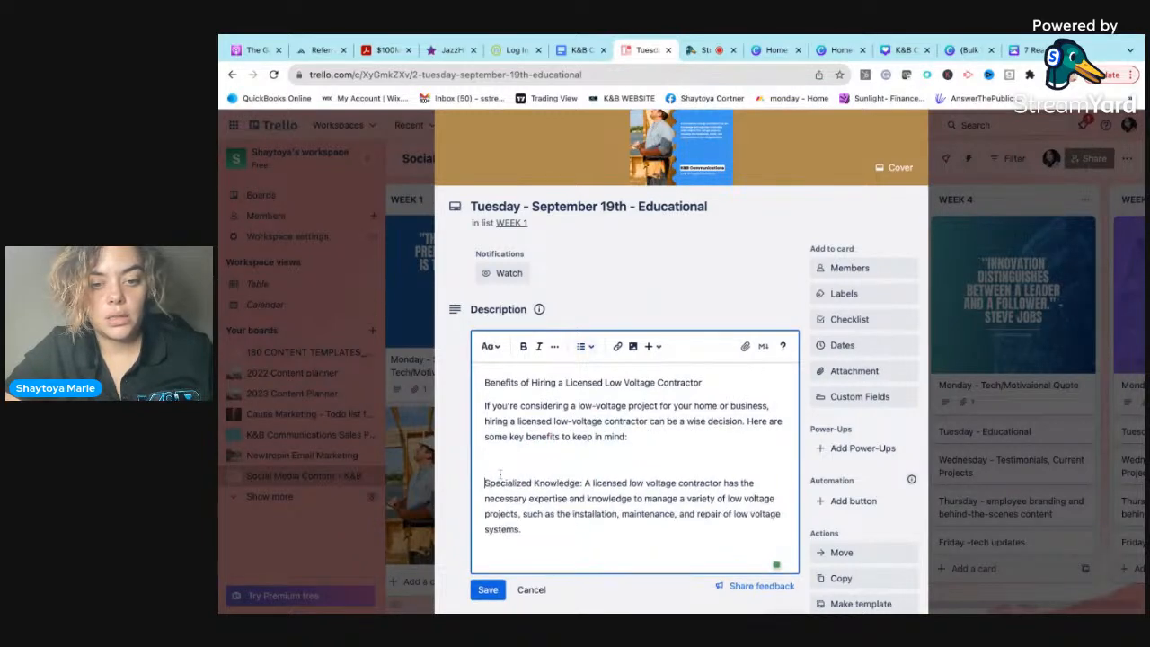
{"action": "scroll", "coordinate": [536, 453], "scroll_direction": "down", "scroll_amount": 1}
{"action": "key", "text": "BackSpace"}
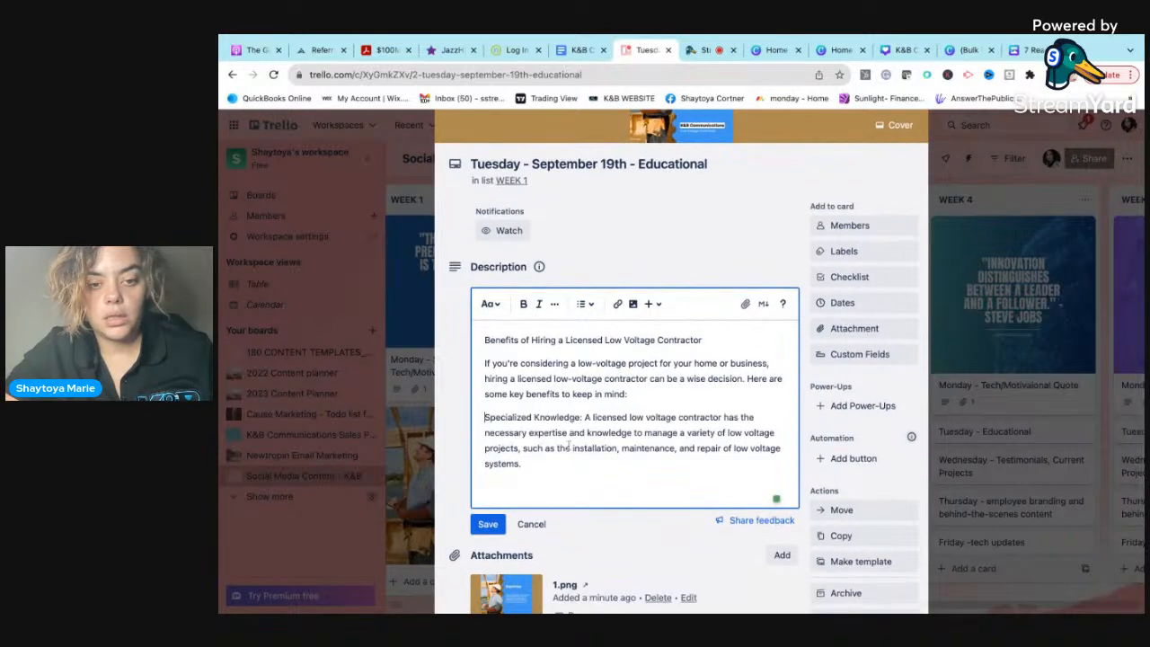
Step: Add three separate lines with a dash and the hashtag #LowVoltageContactor below the description text, and save the description
{"action": "key", "text": "Return"}
{"action": "type", "text": "O"}
{"action": "key", "text": "Return"}
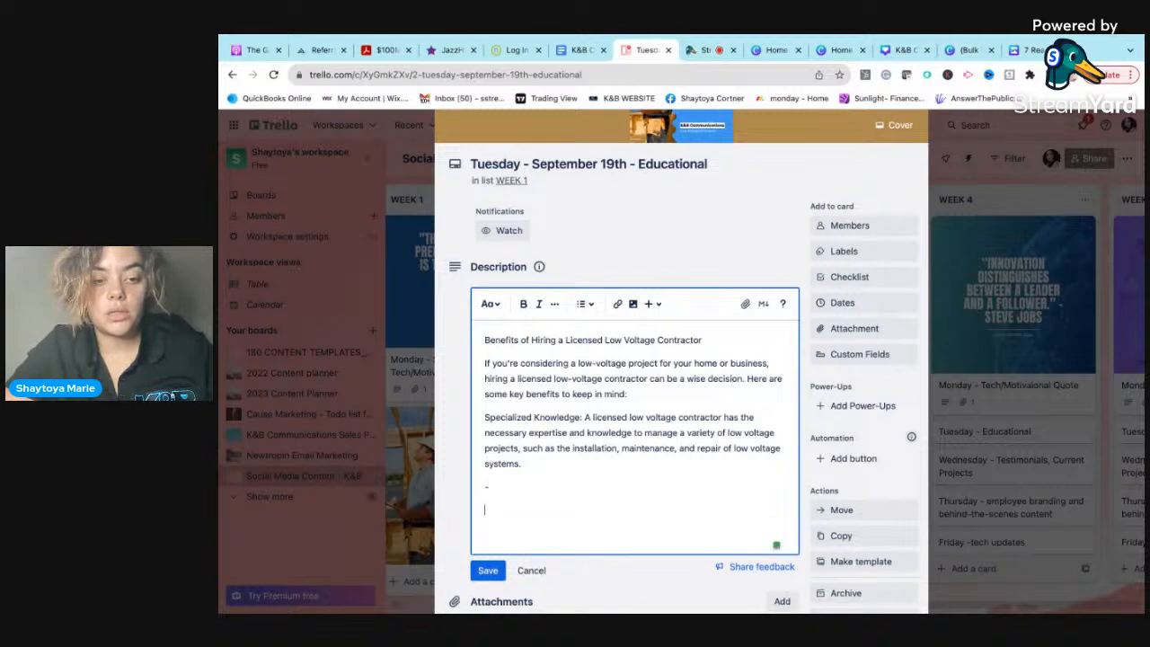
{"action": "type", "text": "-"}
{"action": "key", "text": "Return"}
{"action": "type", "text": "-"}
{"action": "key", "text": "Return"}
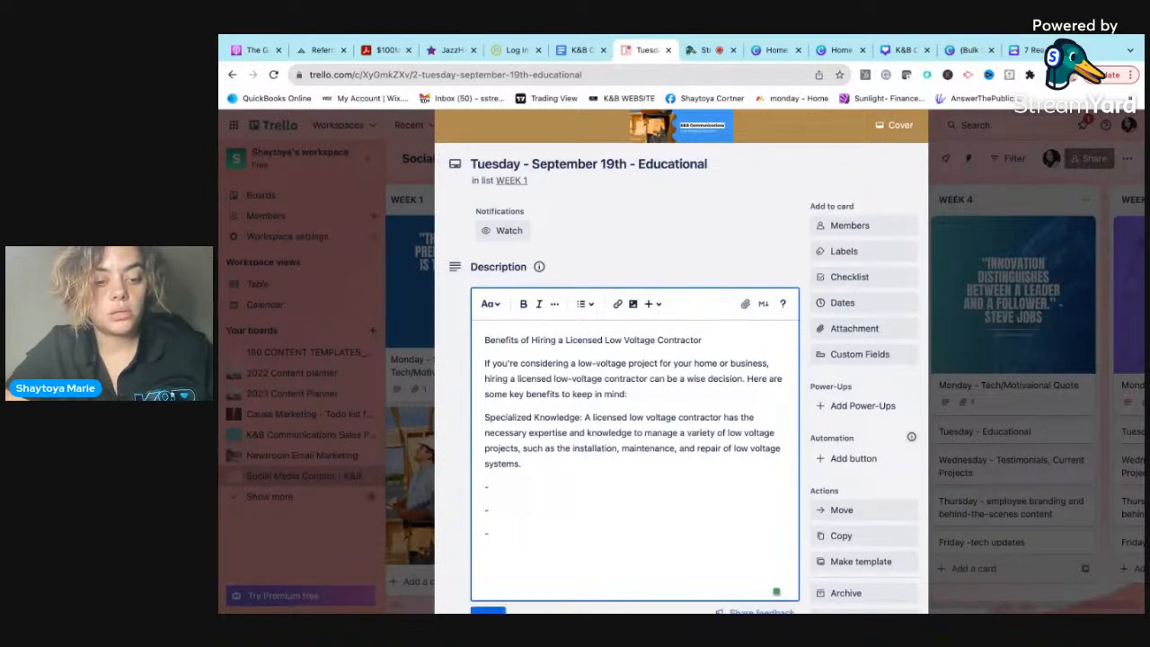
{"action": "type", "text": "#LowVoltageContactor"}
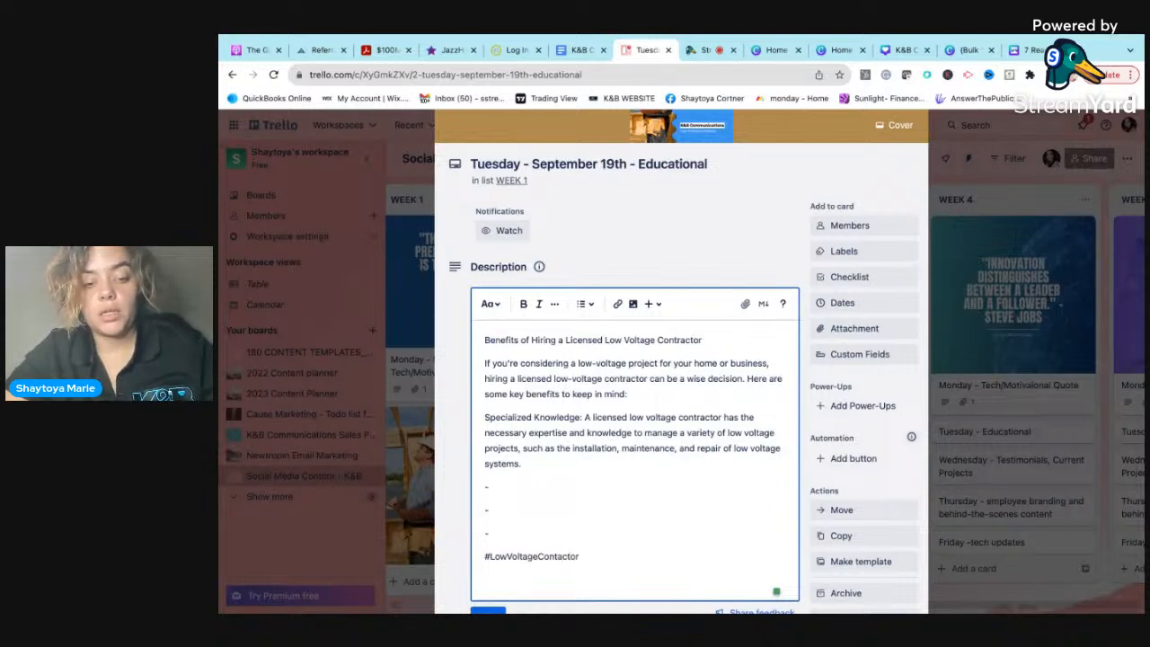
{"action": "scroll", "coordinate": [555, 398], "scroll_direction": "up", "scroll_amount": 2}
{"action": "scroll", "coordinate": [555, 399], "scroll_direction": "down", "scroll_amount": 2}
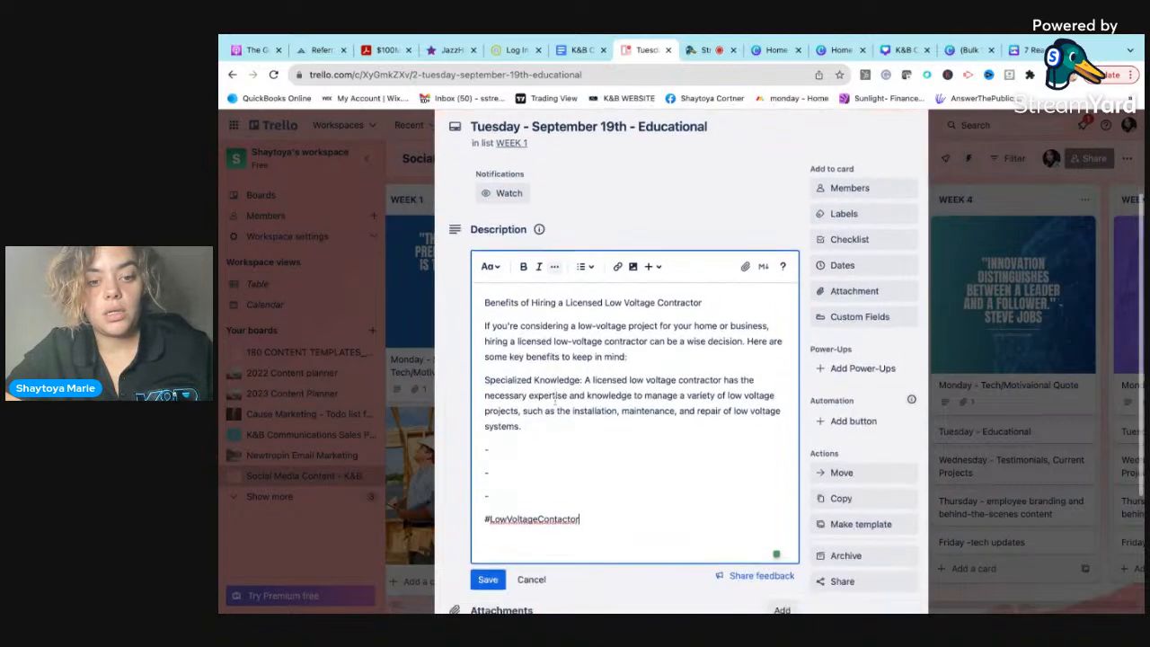
{"action": "scroll", "coordinate": [555, 397], "scroll_direction": "down", "scroll_amount": 2}
{"action": "left_click", "coordinate": [482, 486]}
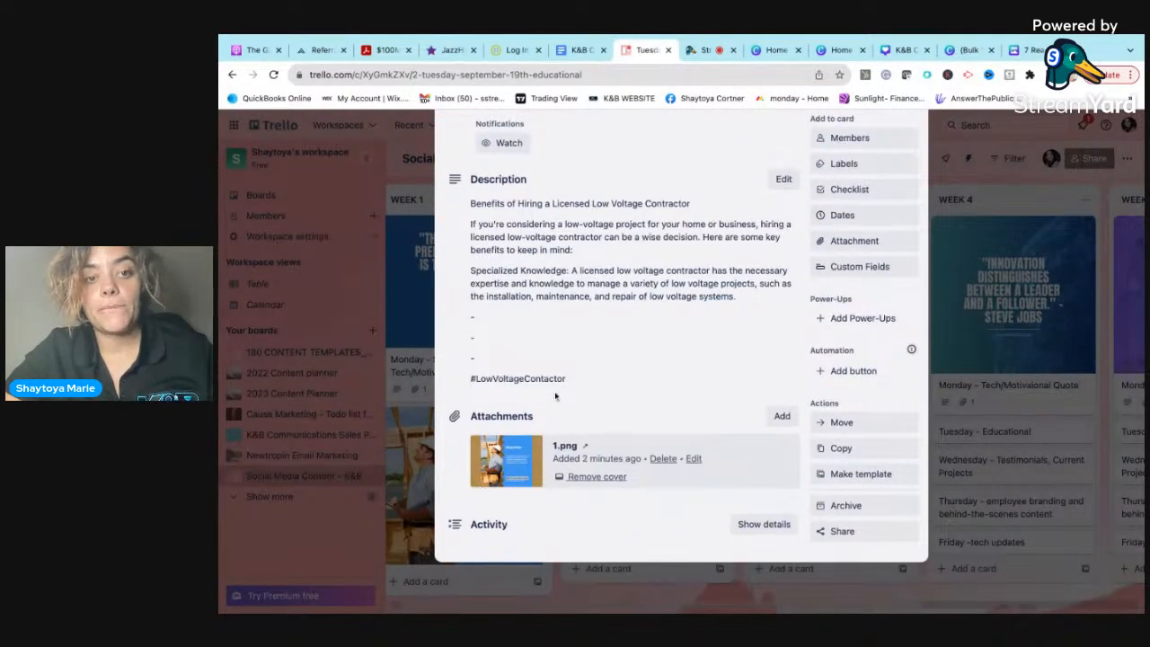
{"action": "scroll", "coordinate": [591, 345], "scroll_direction": "up", "scroll_amount": 1}
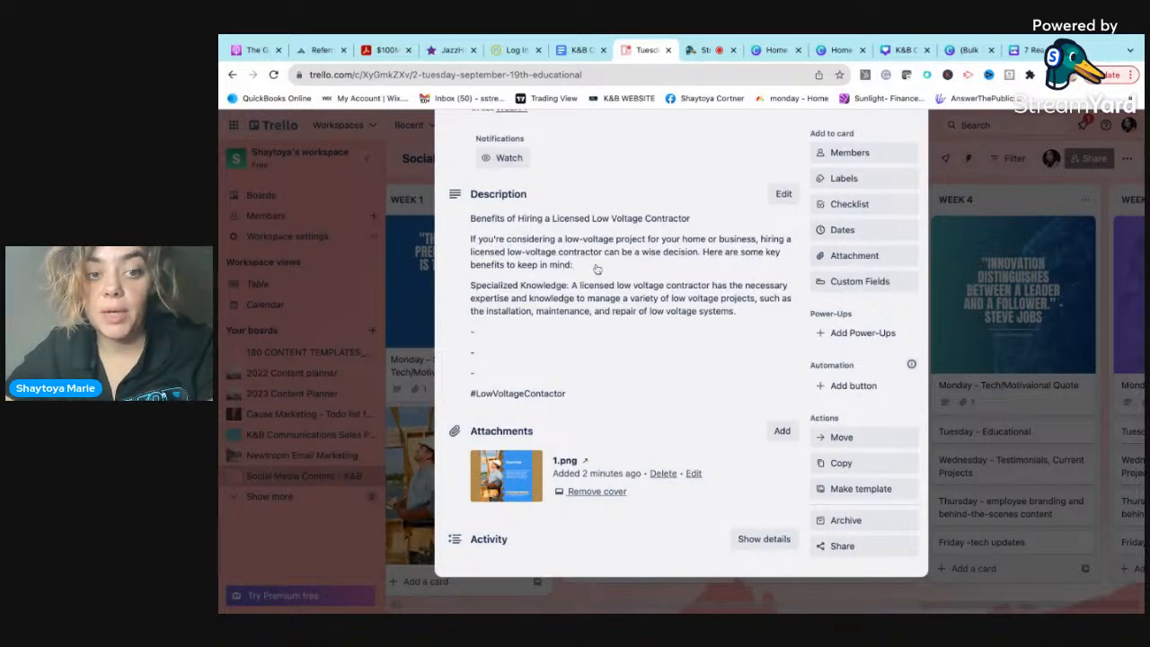
{"action": "scroll", "coordinate": [596, 268], "scroll_direction": "down", "scroll_amount": 1}
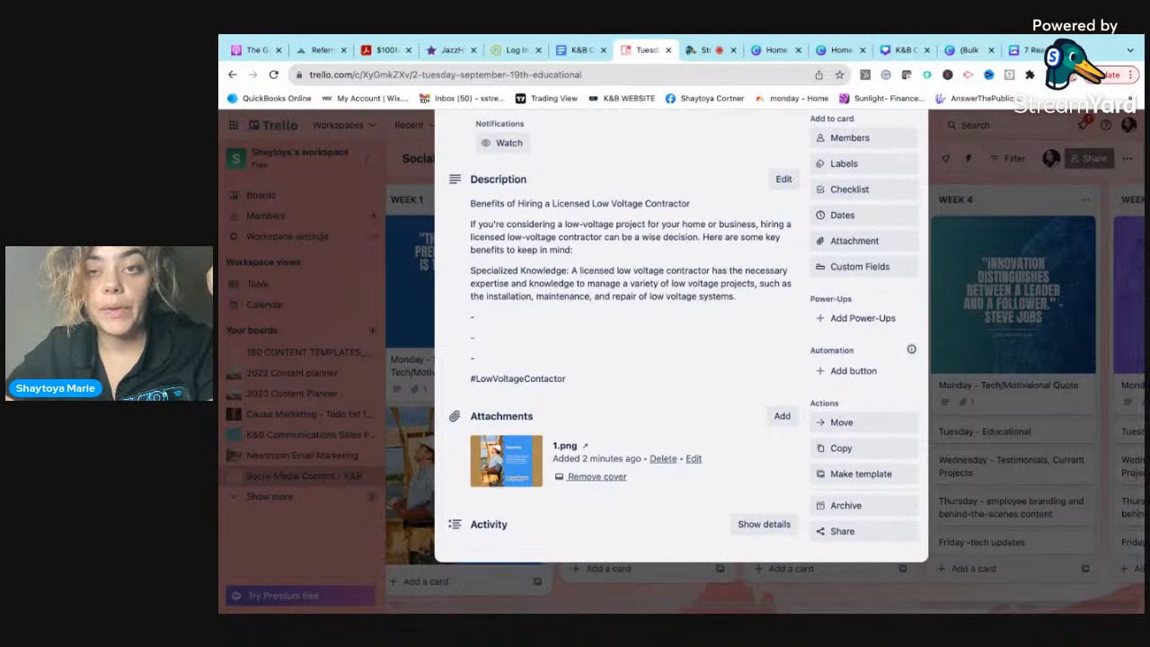
{"action": "scroll", "coordinate": [597, 269], "scroll_direction": "up", "scroll_amount": 1}
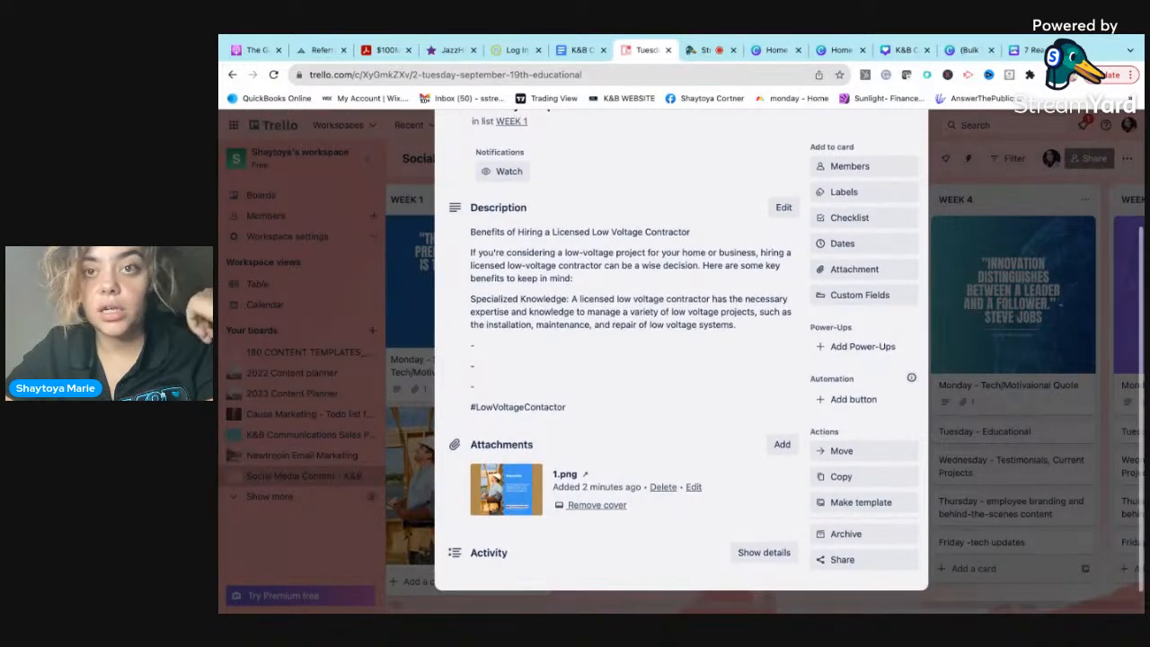
Step: Switch to the Canva document and generate a one-sentence Magic Write version of the "Benefits of Hiring a Licensed Low Voltage Contractor" text below it
{"action": "left_click", "coordinate": [1015, 49]}
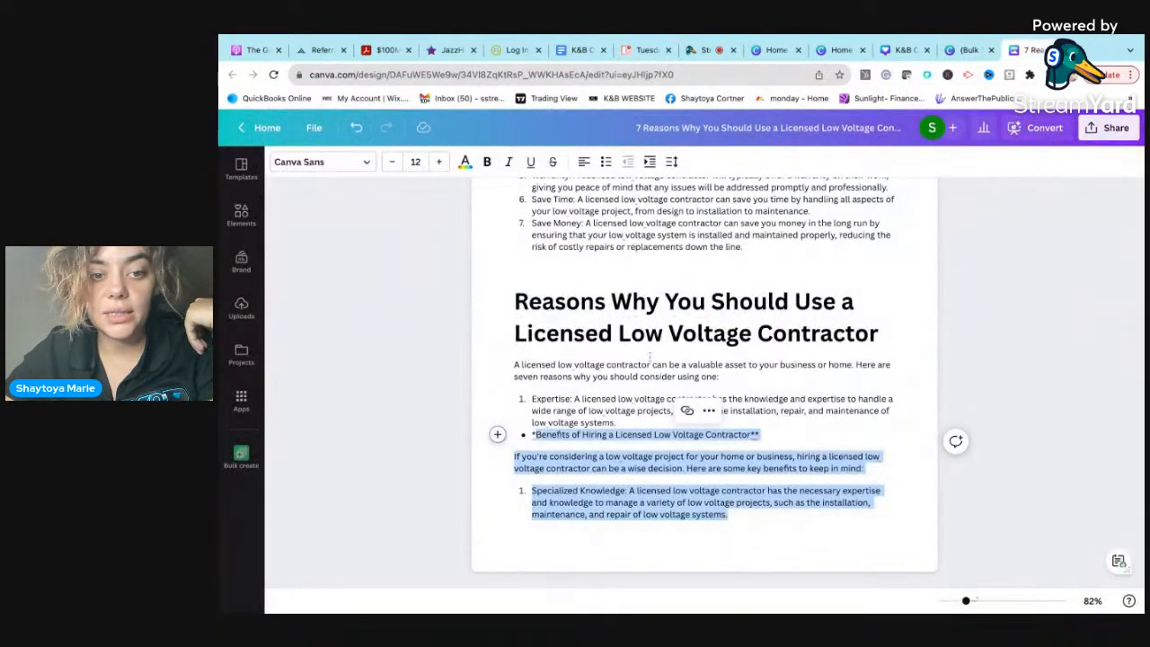
{"action": "left_click", "coordinate": [614, 443]}
{"action": "left_click_drag", "start_coordinate": [532, 434], "coordinate": [727, 515]}
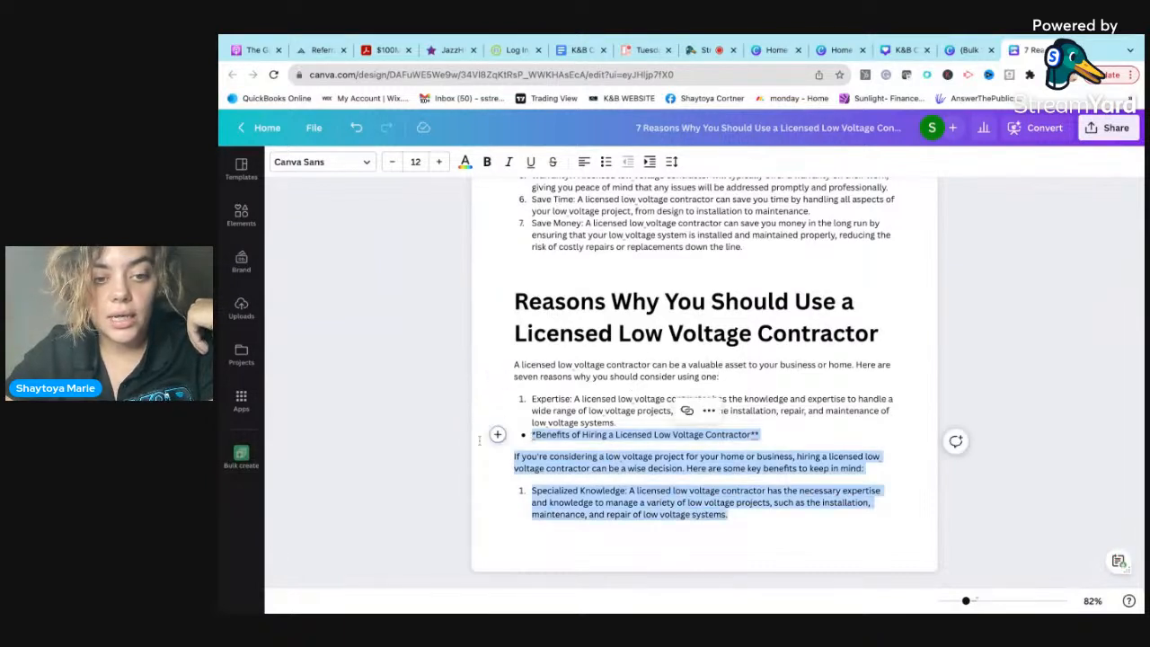
{"action": "left_click", "coordinate": [514, 457]}
{"action": "left_click_drag", "start_coordinate": [535, 434], "coordinate": [656, 502]}
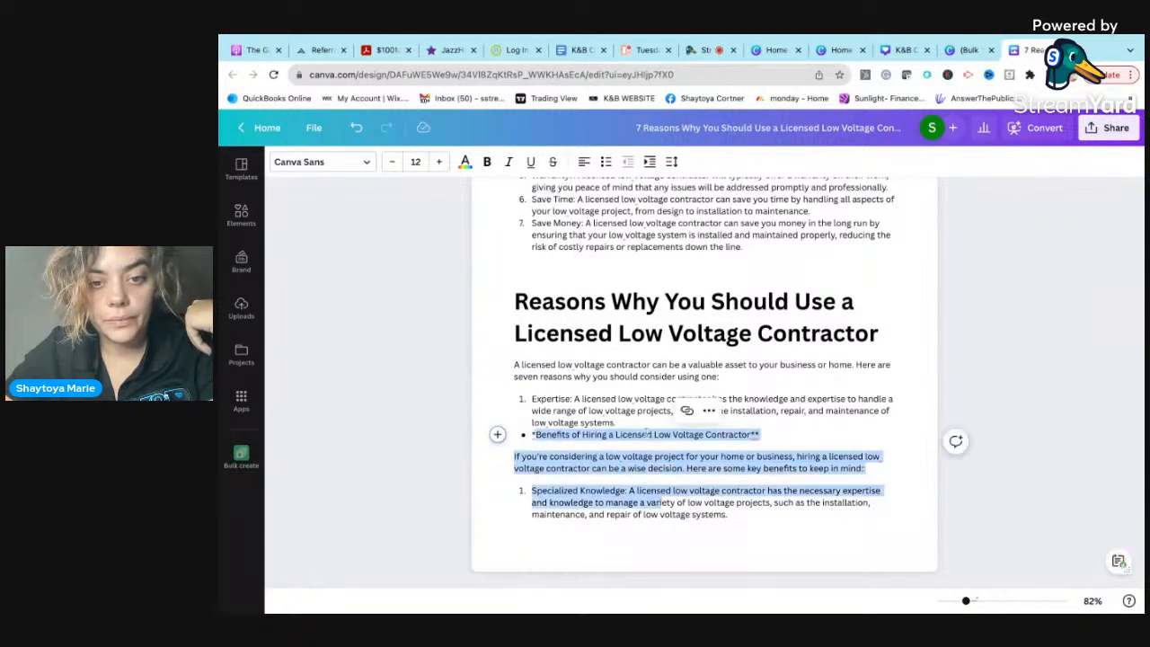
{"action": "left_click_drag", "start_coordinate": [514, 363], "coordinate": [576, 411]}
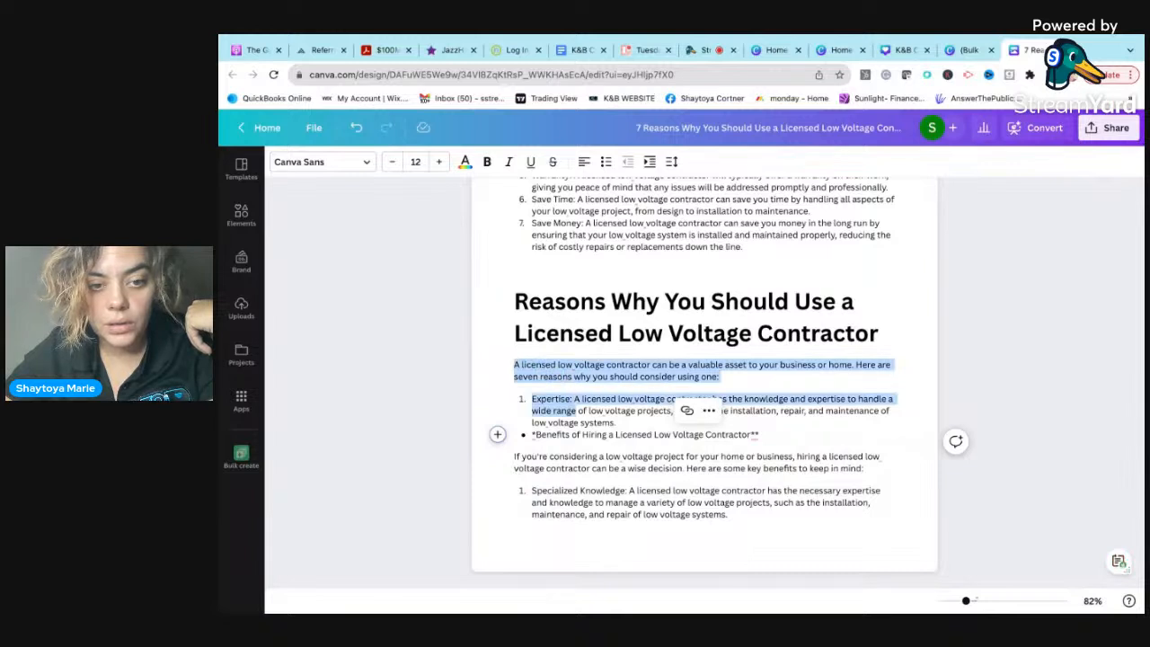
{"action": "left_click", "coordinate": [577, 411]}
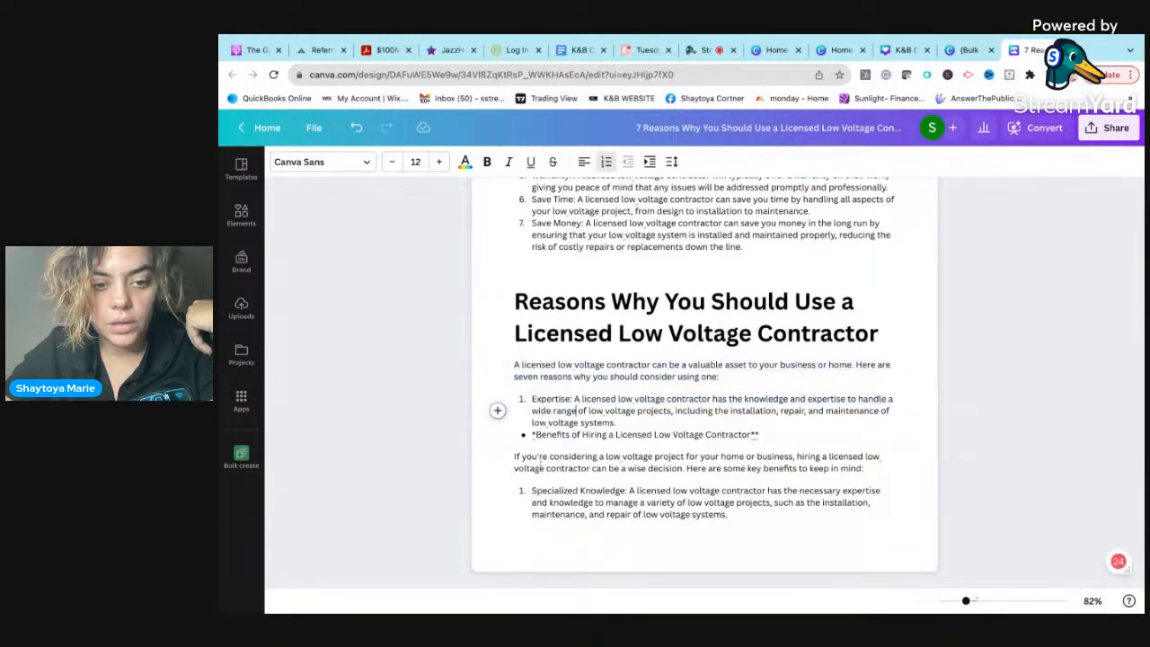
{"action": "left_click_drag", "start_coordinate": [531, 433], "coordinate": [730, 516]}
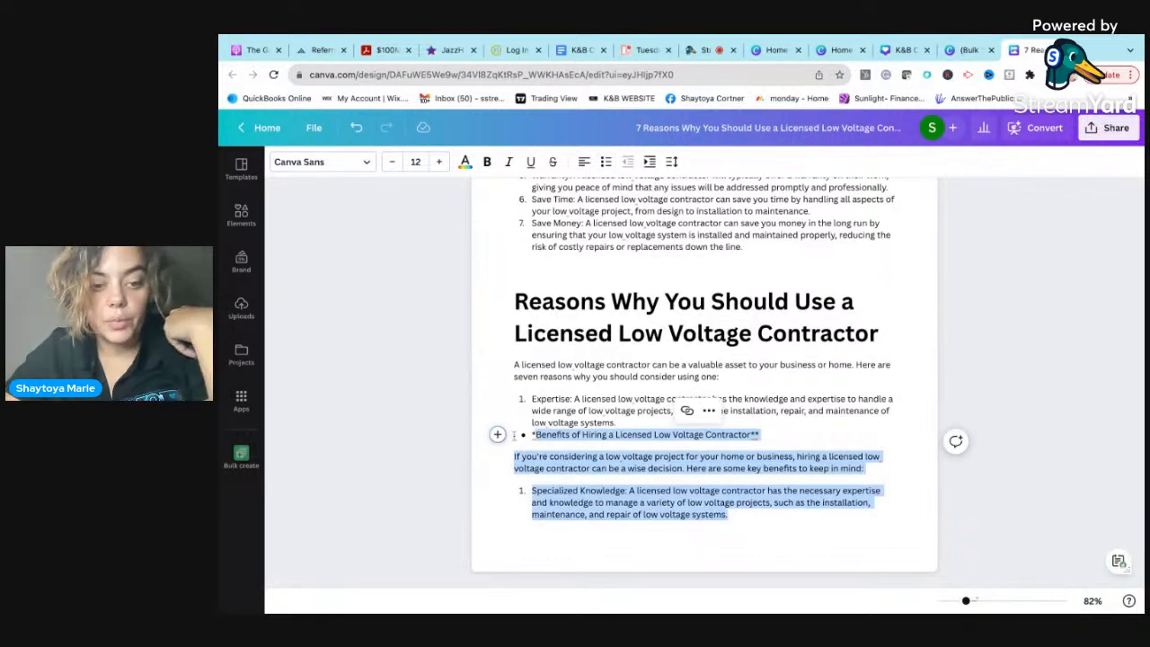
{"action": "left_click", "coordinate": [497, 434]}
{"action": "scroll", "coordinate": [602, 483], "scroll_direction": "down", "scroll_amount": 3}
{"action": "scroll", "coordinate": [602, 483], "scroll_direction": "up", "scroll_amount": 3}
{"action": "left_click", "coordinate": [597, 490]}
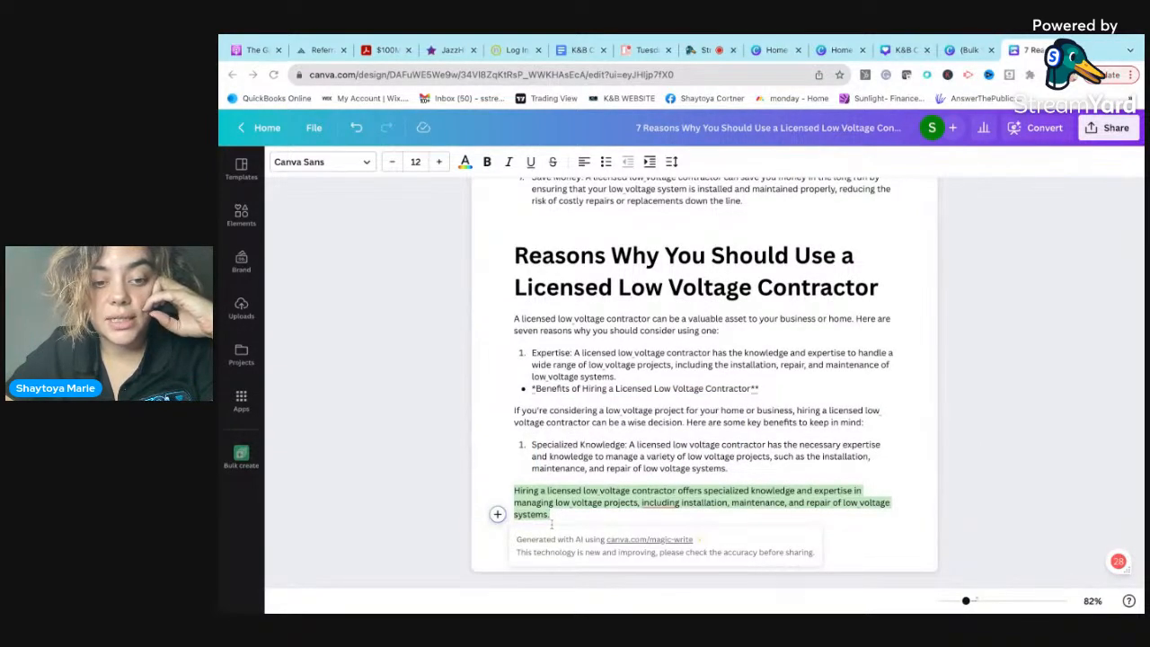
Step: Copy the generated sentence and replace all description text above the dashes on the September 19th Trello card with it
{"action": "triple_click", "coordinate": [558, 515]}
{"action": "key", "text": "ctrl+c"}
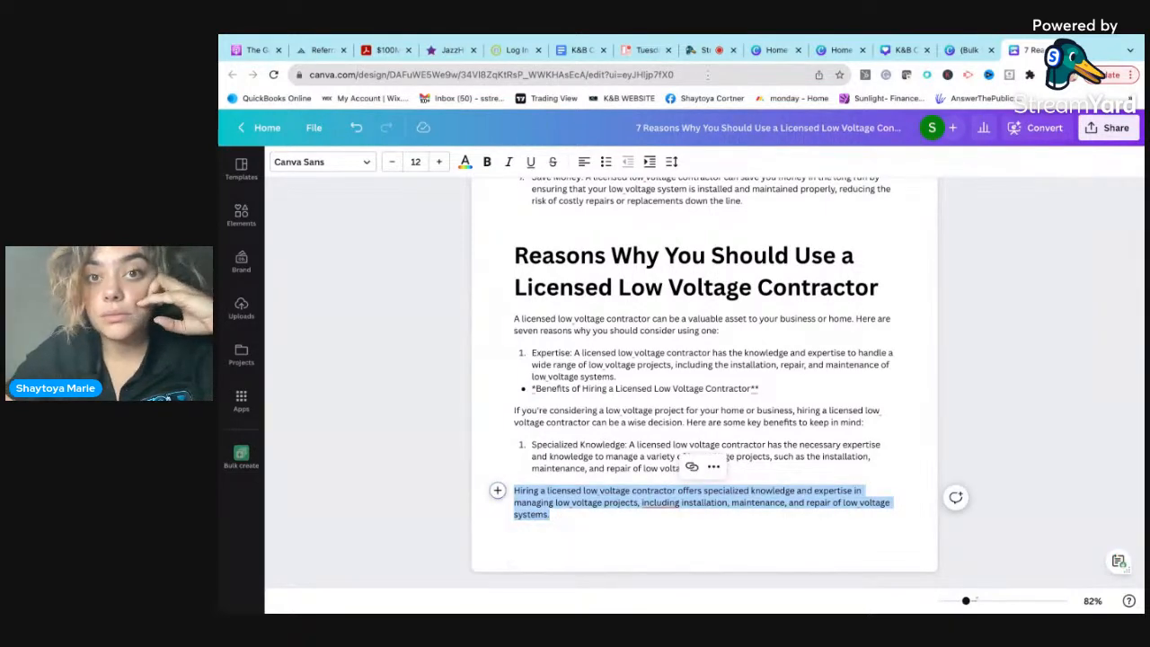
{"action": "left_click", "coordinate": [636, 52]}
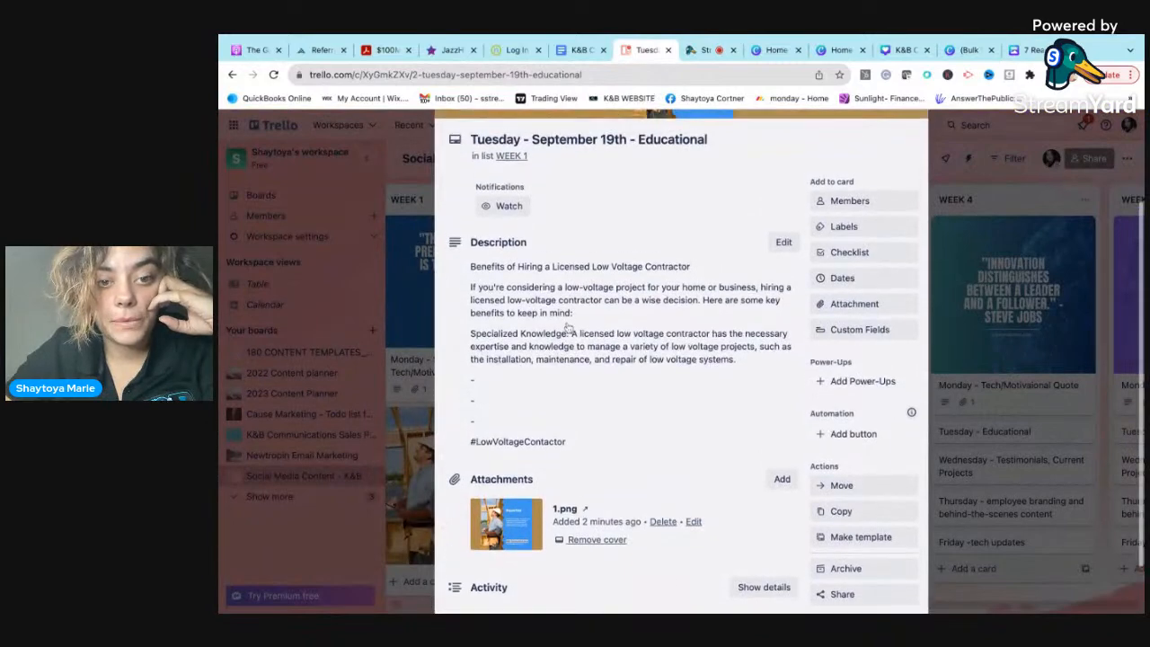
{"action": "left_click", "coordinate": [713, 372]}
{"action": "left_click_drag", "start_coordinate": [522, 437], "coordinate": [485, 313]}
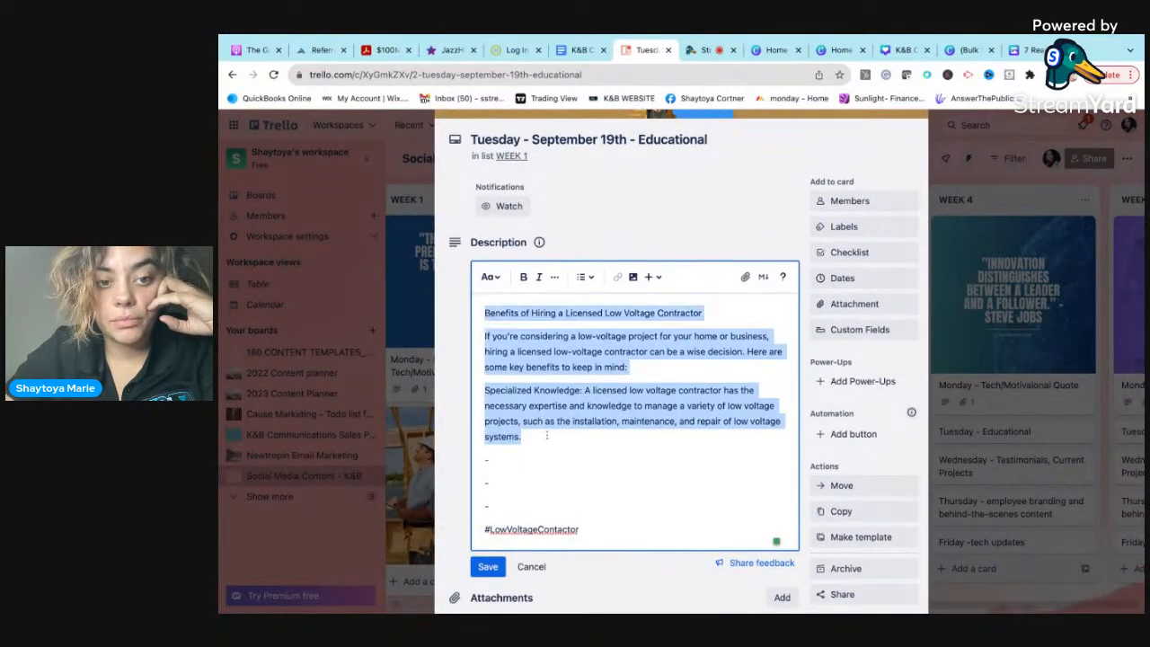
{"action": "key", "text": "ctrl+v"}
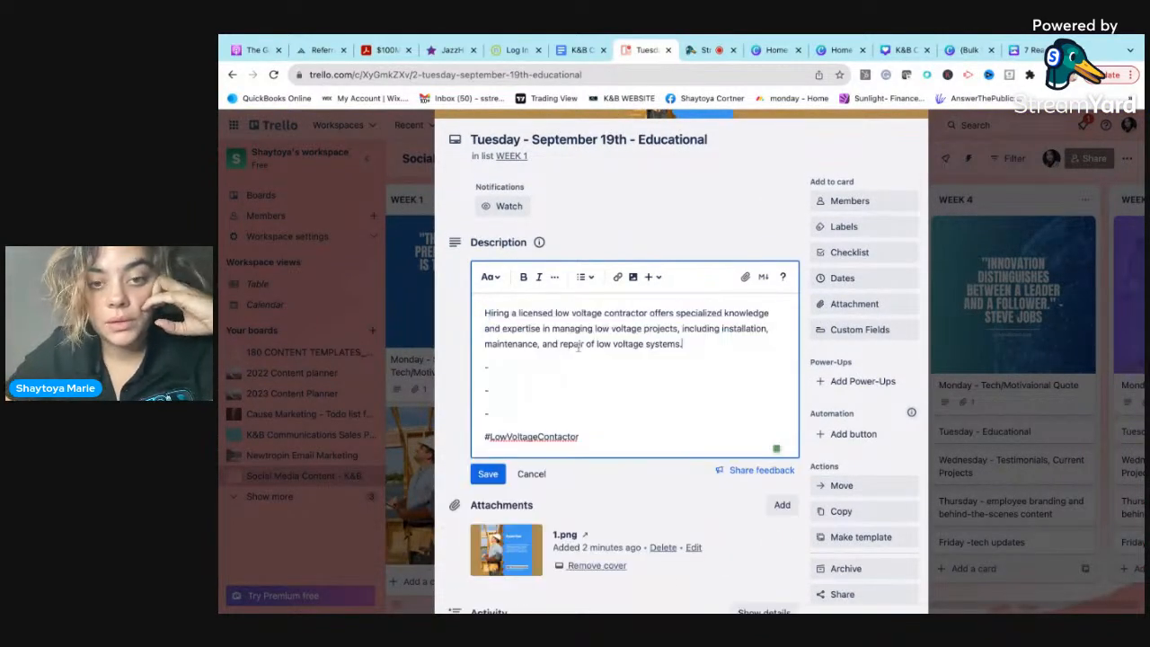
Step: Apply the suggested corrections to the caption: add "the" before "installation" and hyphenate "low-voltage" before "projects" and "systems"
{"action": "scroll", "coordinate": [578, 347], "scroll_direction": "down", "scroll_amount": 1}
{"action": "mouse_move", "coordinate": [700, 284]}
{"action": "left_click", "coordinate": [709, 317]}
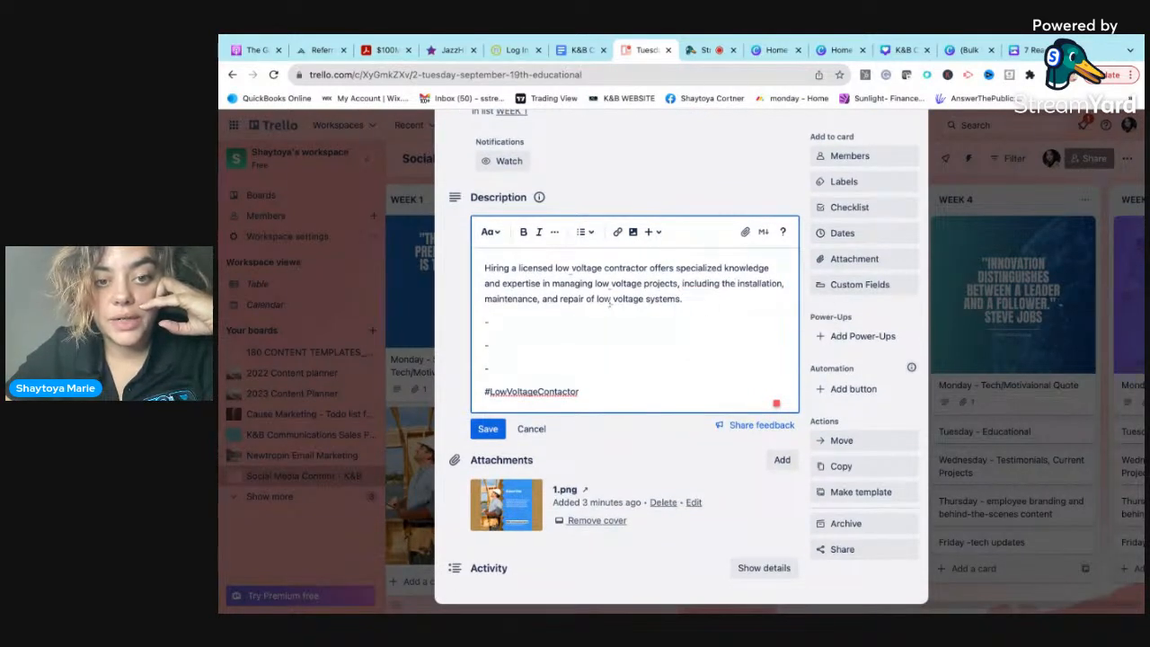
{"action": "mouse_move", "coordinate": [609, 301]}
{"action": "left_click", "coordinate": [621, 330]}
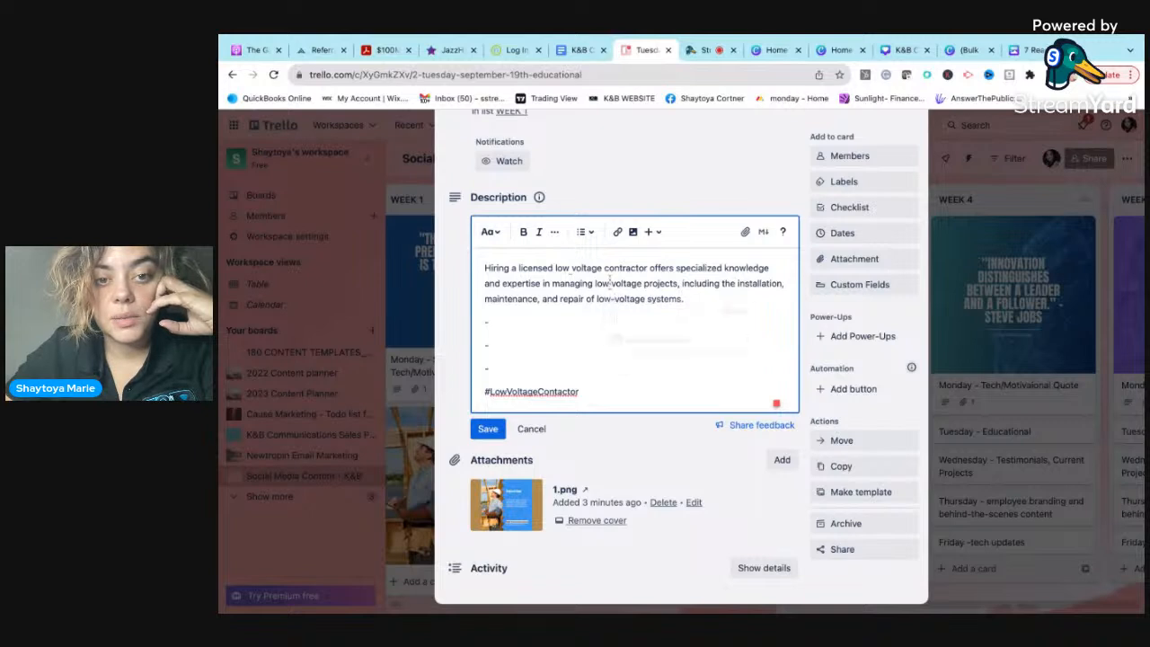
{"action": "left_click", "coordinate": [618, 316]}
Step: Add the hashtags #LasVegasLocalBusiness and #Contractor after the existing hashtag and save the description
{"action": "scroll", "coordinate": [618, 324], "scroll_direction": "down", "scroll_amount": 1}
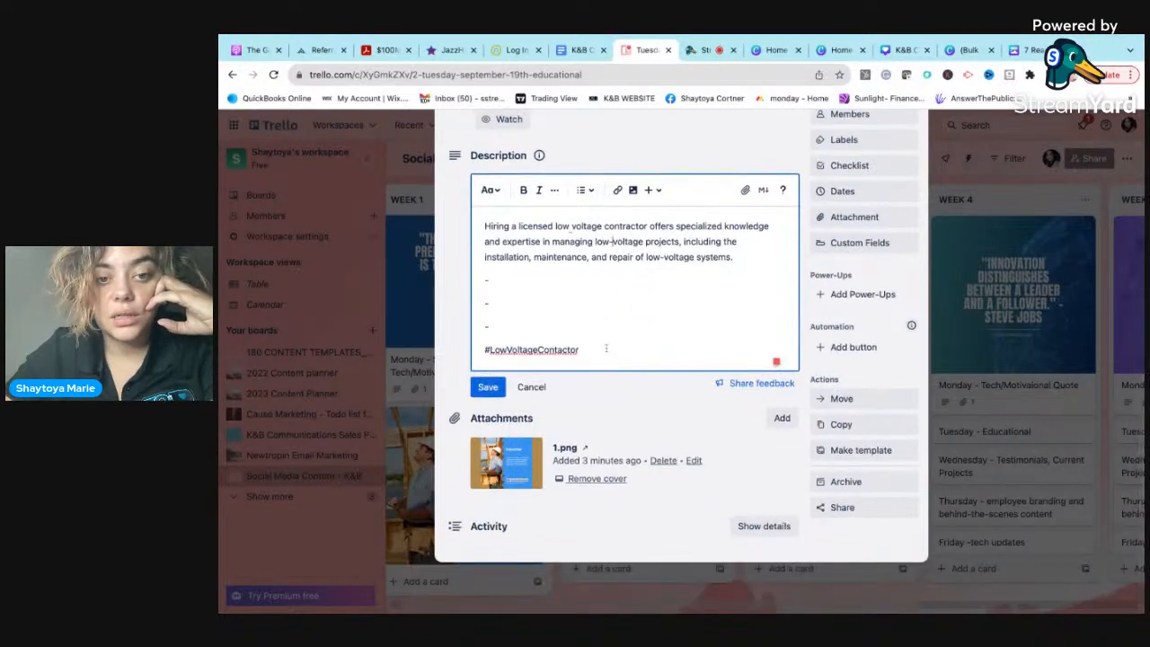
{"action": "left_click", "coordinate": [606, 348]}
{"action": "type", "text": "#LasVegas"}
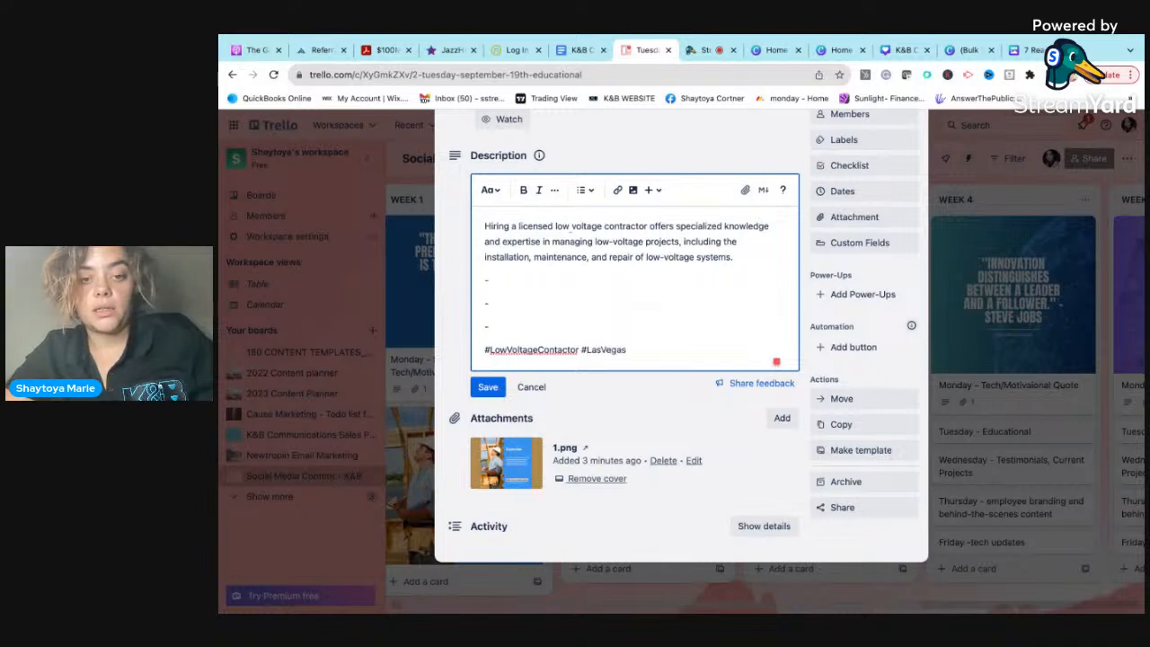
{"action": "type", "text": "LocalBusiness #"}
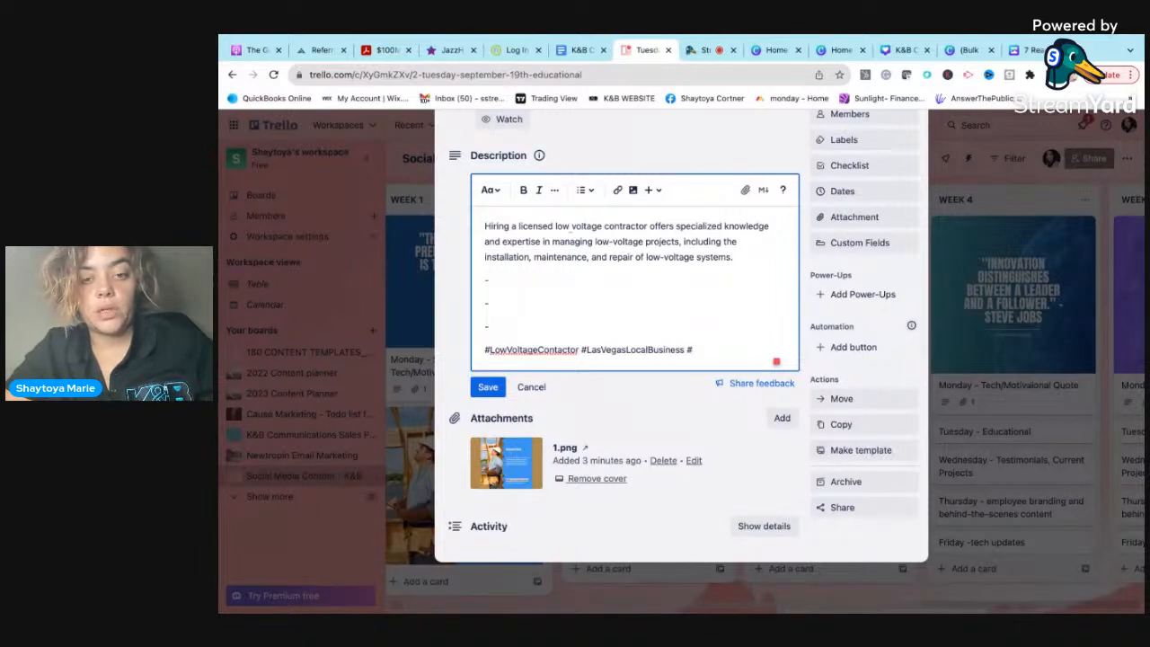
{"action": "type", "text": "Contracot"}
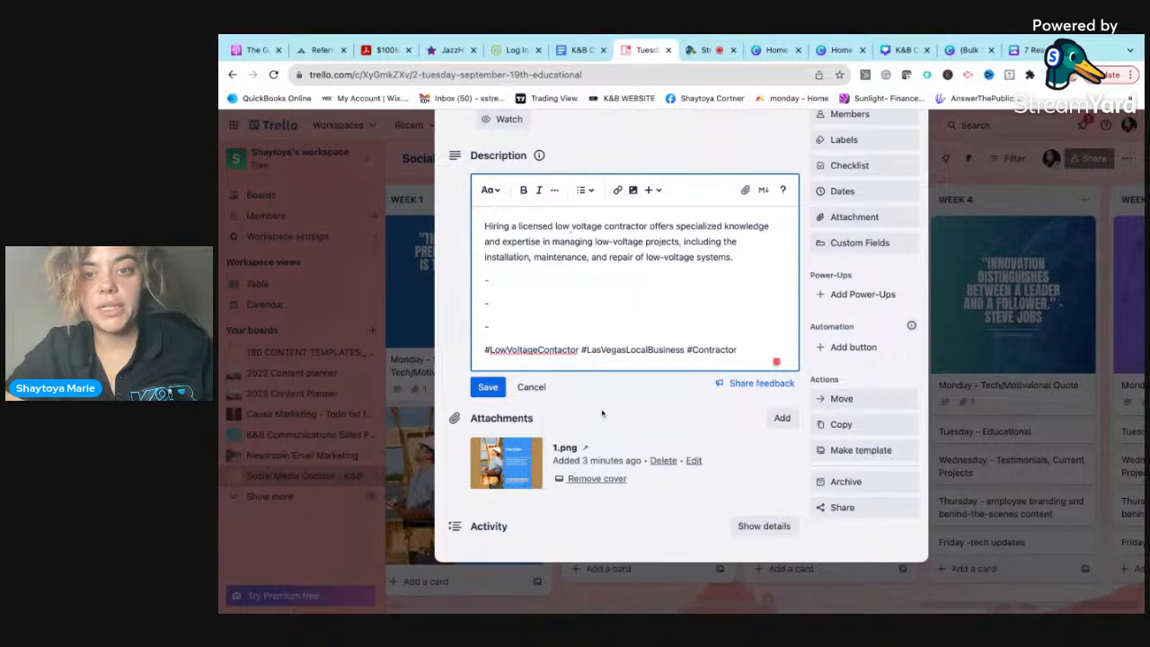
{"action": "scroll", "coordinate": [603, 411], "scroll_direction": "up", "scroll_amount": 3}
{"action": "scroll", "coordinate": [642, 415], "scroll_direction": "down", "scroll_amount": 3}
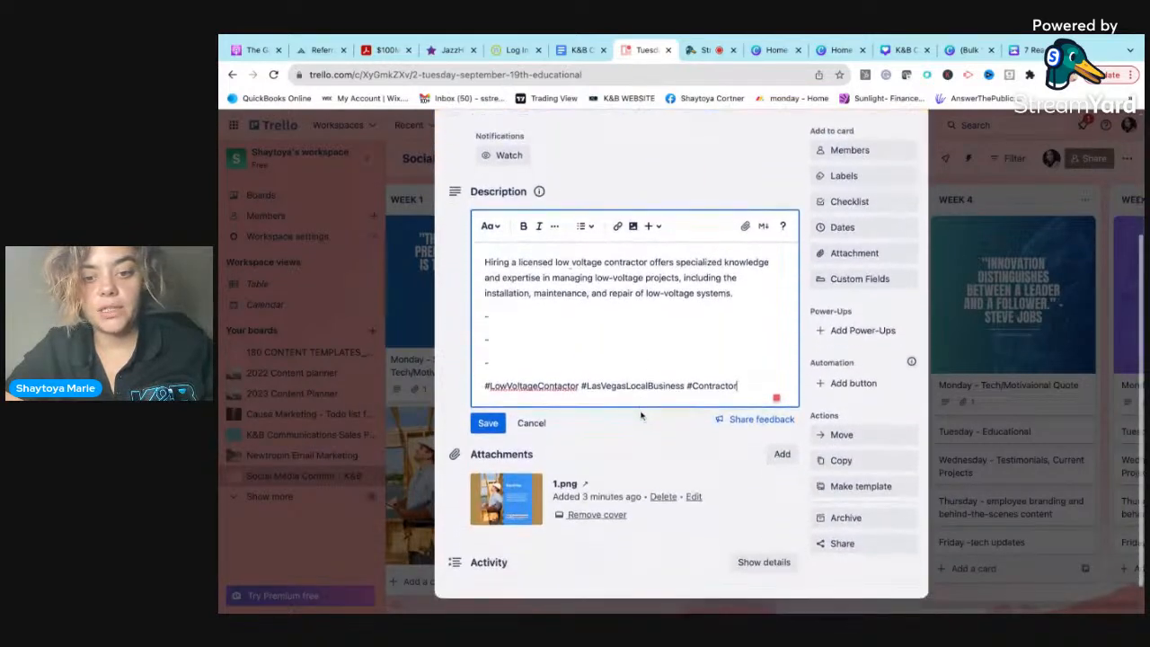
{"action": "left_click", "coordinate": [782, 418]}
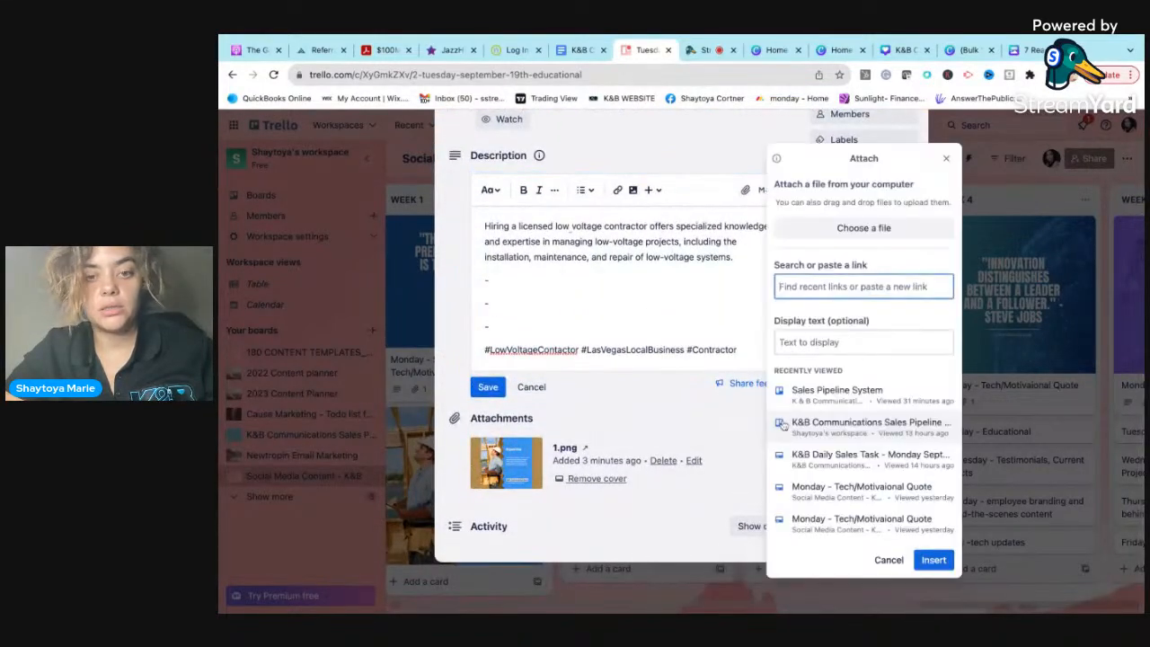
{"action": "left_click", "coordinate": [699, 390]}
{"action": "left_click", "coordinate": [487, 386]}
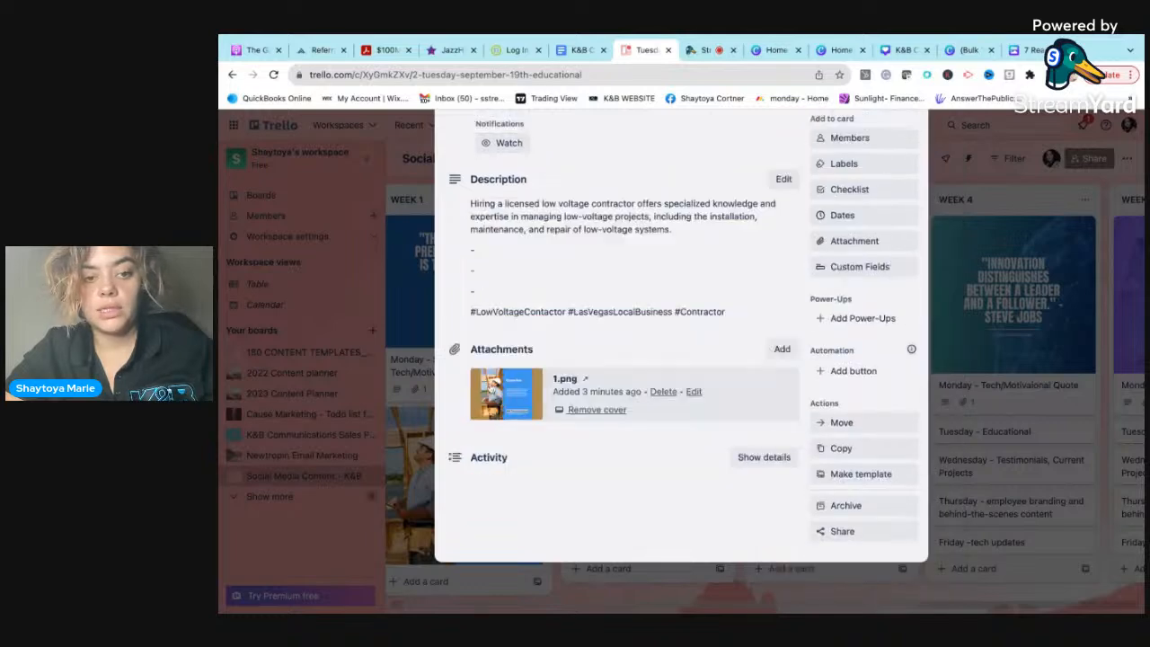
Step: Close the September 19th card and return to its place in the board's WEEK 1 list
{"action": "scroll", "coordinate": [804, 406], "scroll_direction": "up", "scroll_amount": 5}
{"action": "scroll", "coordinate": [805, 405], "scroll_direction": "down", "scroll_amount": 3}
{"action": "scroll", "coordinate": [806, 403], "scroll_direction": "up", "scroll_amount": 3}
{"action": "left_click", "coordinate": [910, 165]}
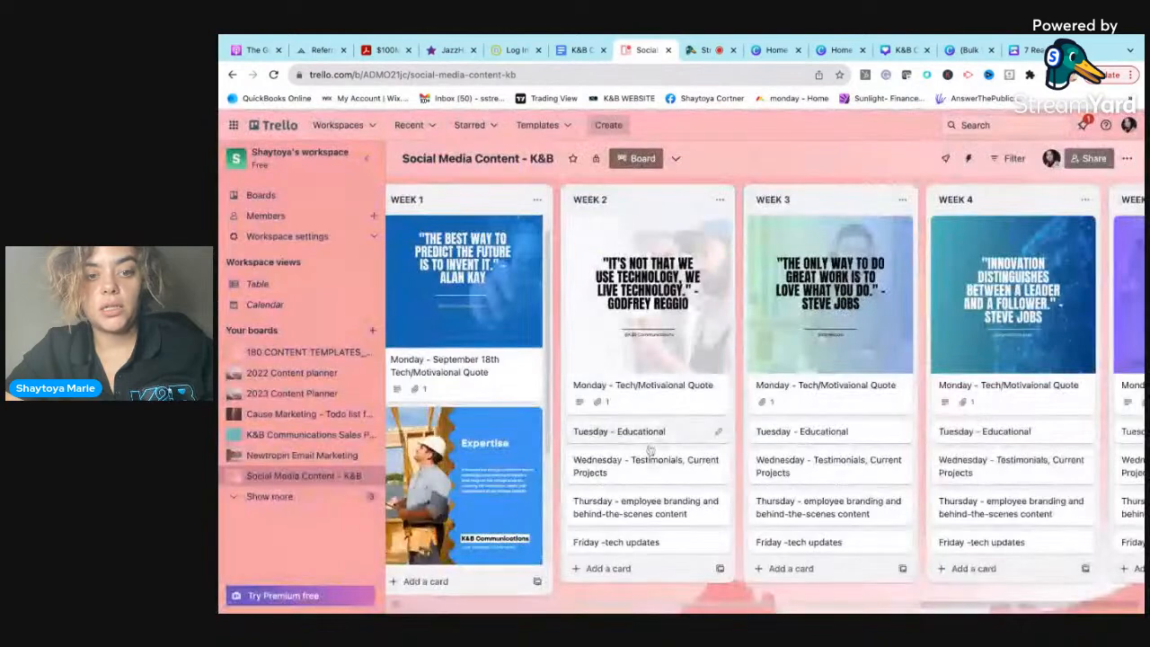
{"action": "scroll", "coordinate": [523, 458], "scroll_direction": "down", "scroll_amount": 3}
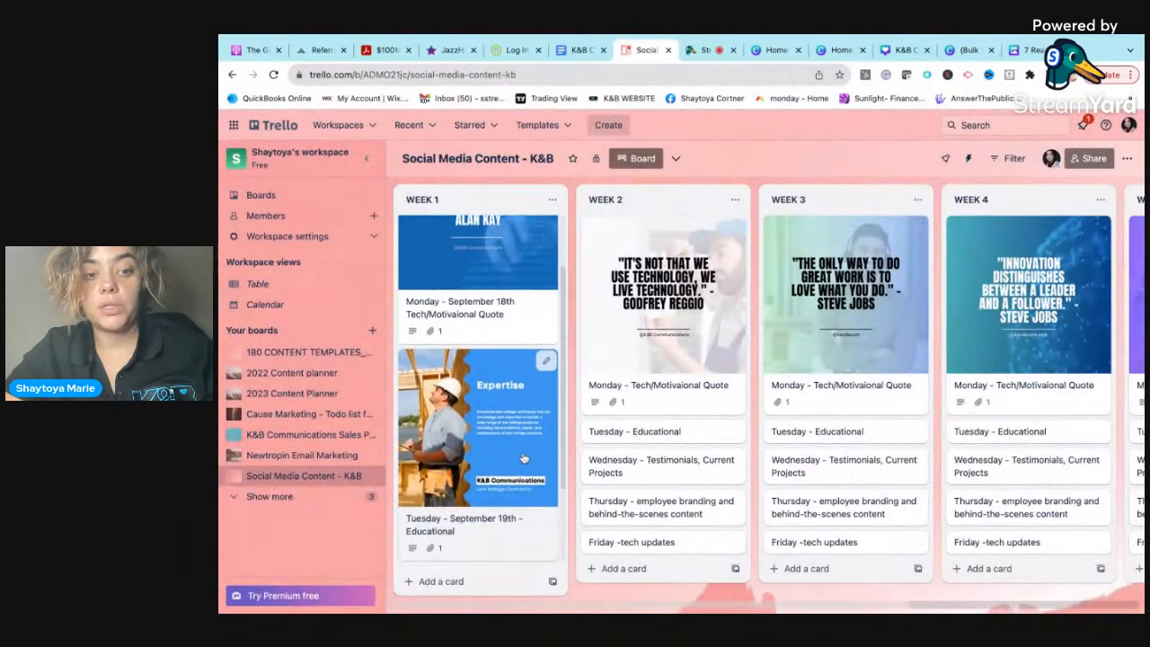
Step: Open the Tuesday - Educational card in the WEEK 2 list and attach the Safety image 2.png from the computer
{"action": "scroll", "coordinate": [523, 458], "scroll_direction": "up", "scroll_amount": 2}
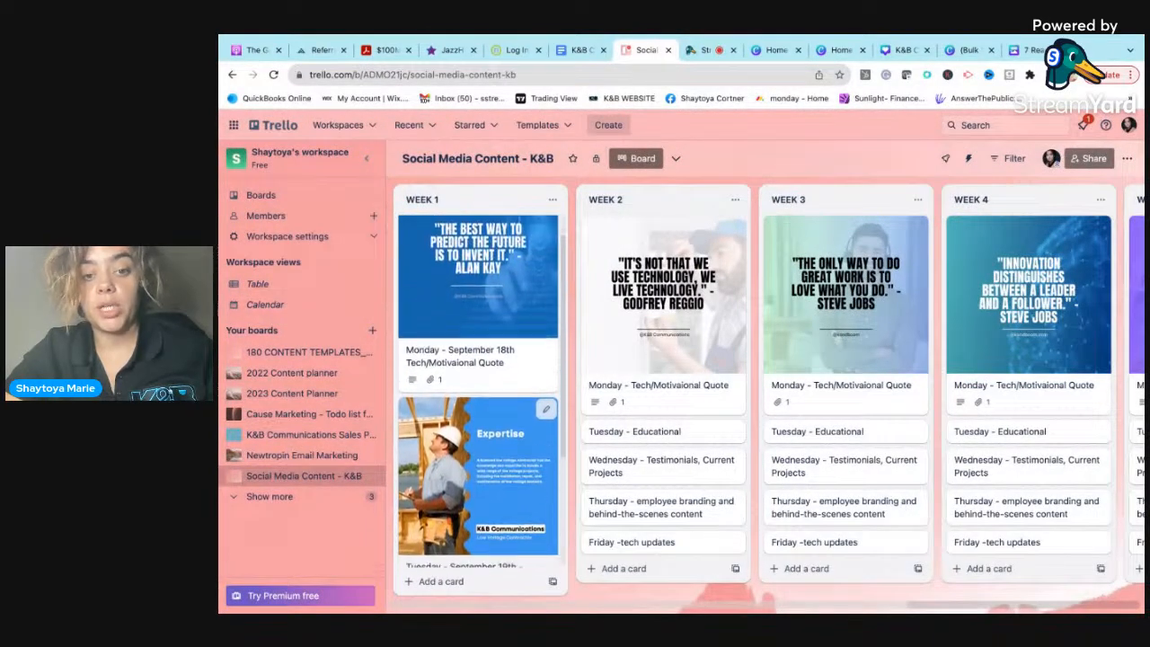
{"action": "left_click", "coordinate": [680, 434]}
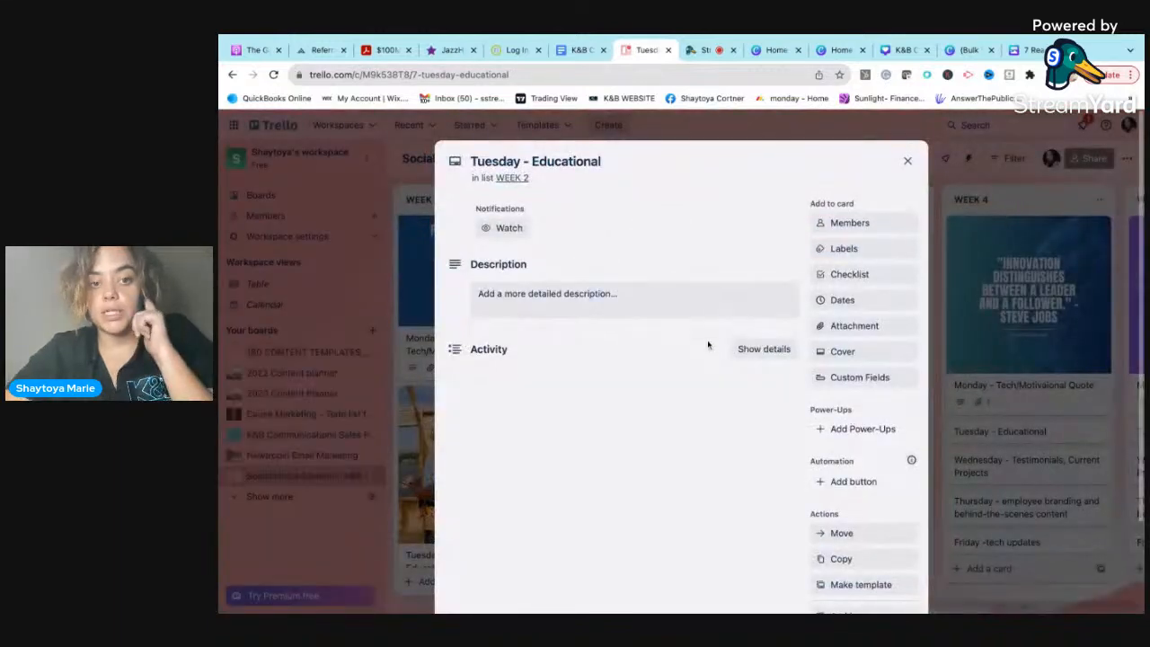
{"action": "left_click", "coordinate": [848, 325]}
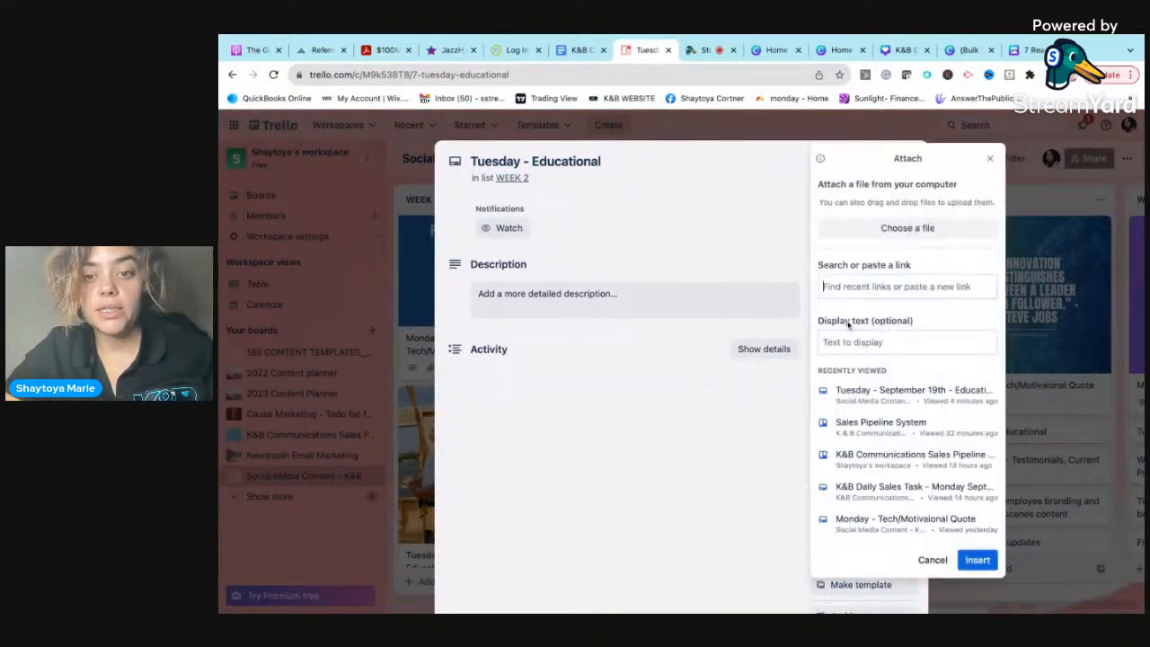
{"action": "left_click", "coordinate": [889, 228]}
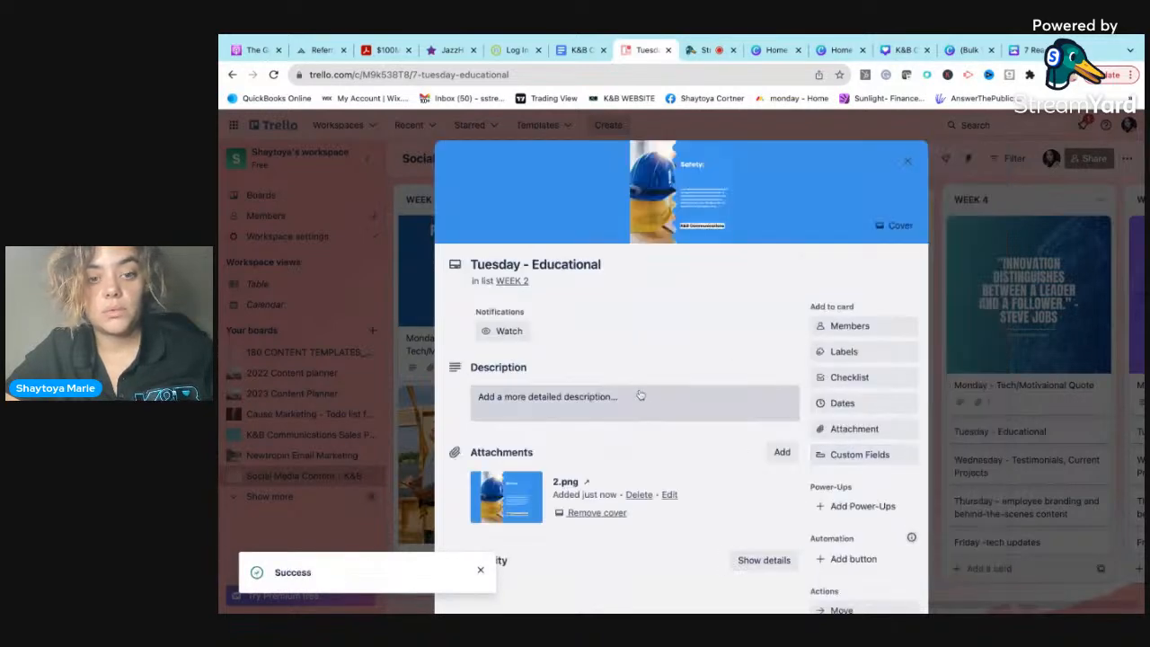
{"action": "scroll", "coordinate": [641, 396], "scroll_direction": "down", "scroll_amount": 1}
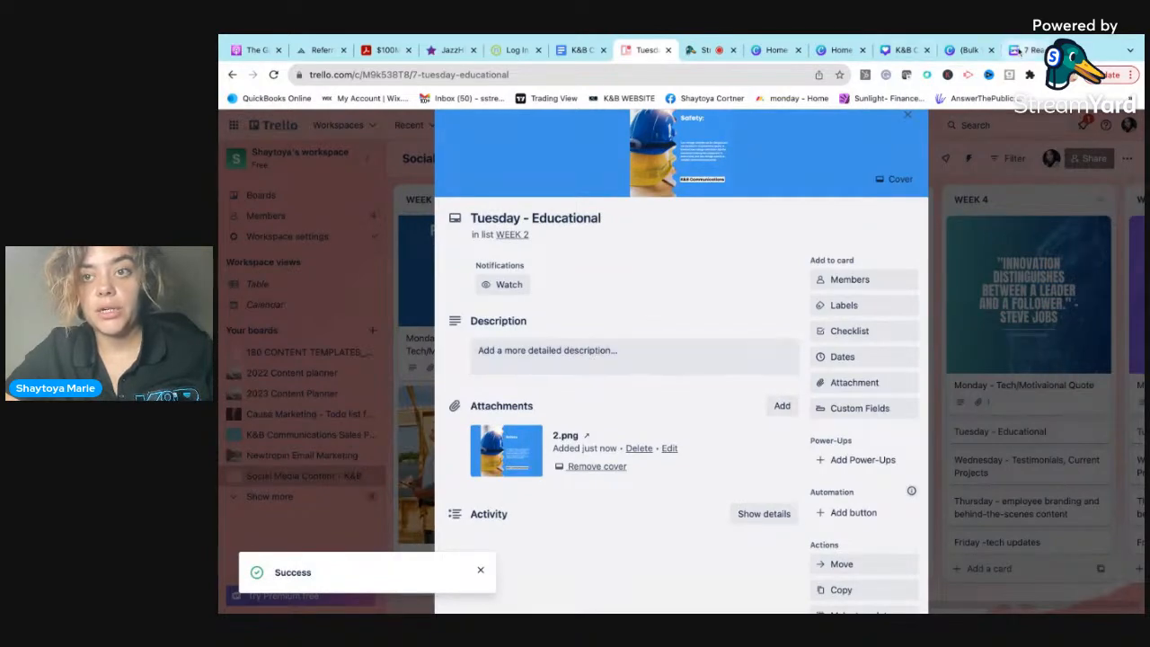
Step: Switch to the Canva document about licensed low voltage contractors and copy the Safety paragraph, reason 2 in the list
{"action": "left_click", "coordinate": [1025, 49]}
{"action": "scroll", "coordinate": [756, 319], "scroll_direction": "up", "scroll_amount": 3}
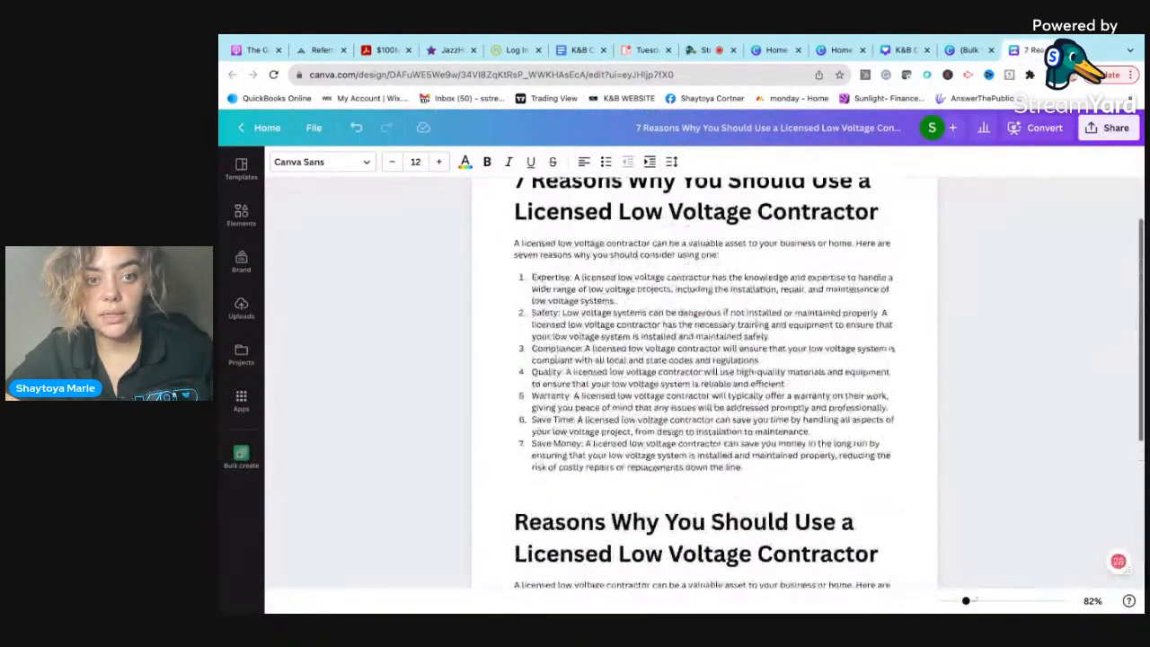
{"action": "left_click_drag", "start_coordinate": [771, 369], "coordinate": [531, 346]}
{"action": "key", "text": "ctrl+c"}
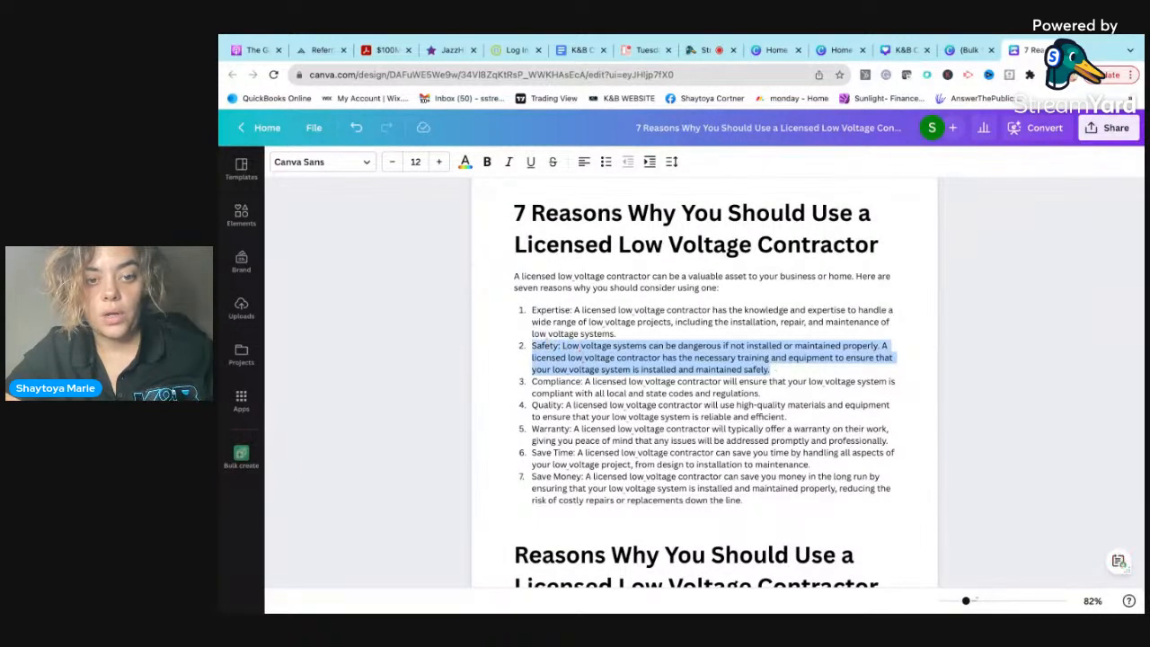
Step: Add a paragraph at the document's end reading "A reason you should use a low voltage contractor", followed by the copied Safety text
{"action": "scroll", "coordinate": [704, 383], "scroll_direction": "down", "scroll_amount": 4}
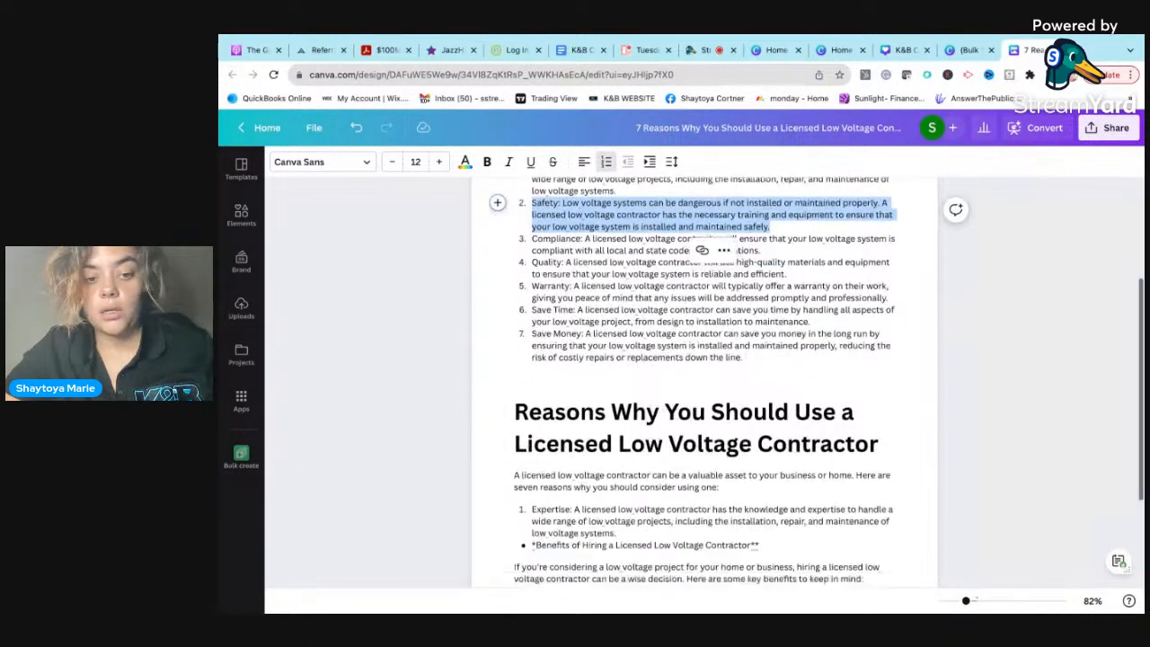
{"action": "key", "text": "Return"}
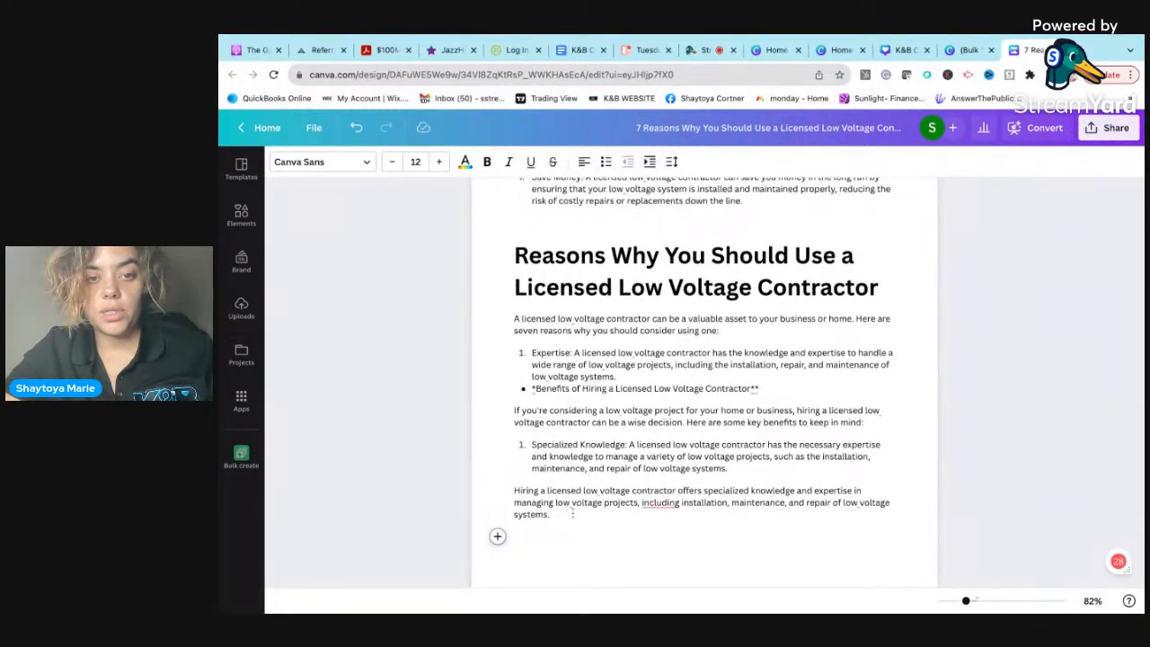
{"action": "type", "text": "W"}
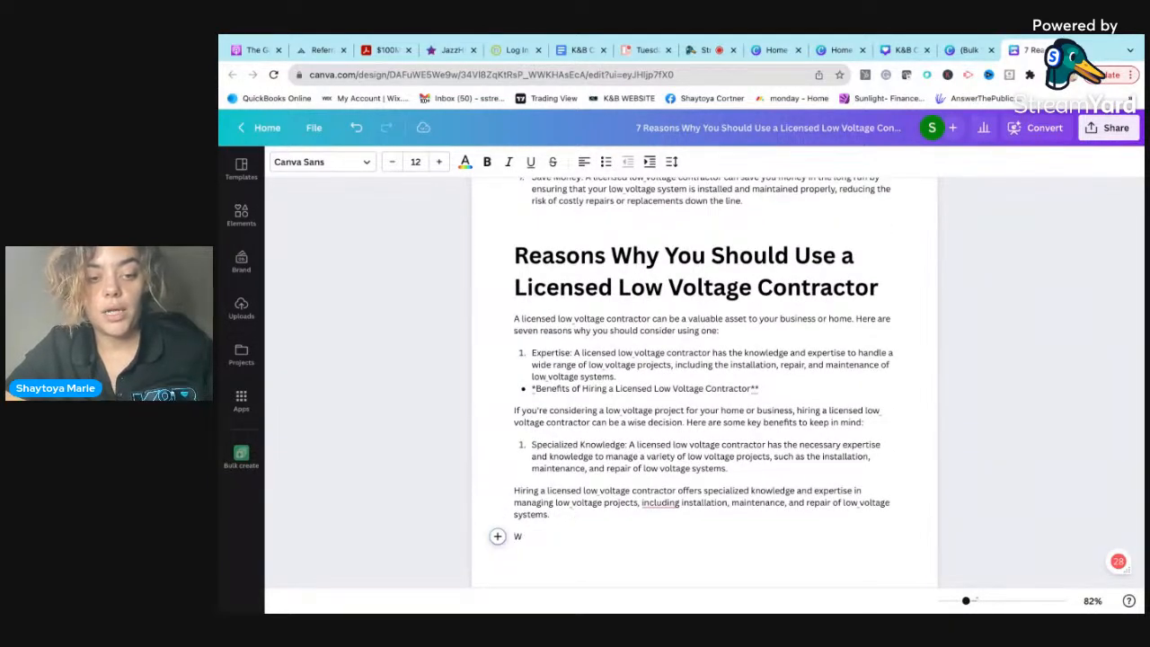
{"action": "type", "text": "hA reason you snhould"}
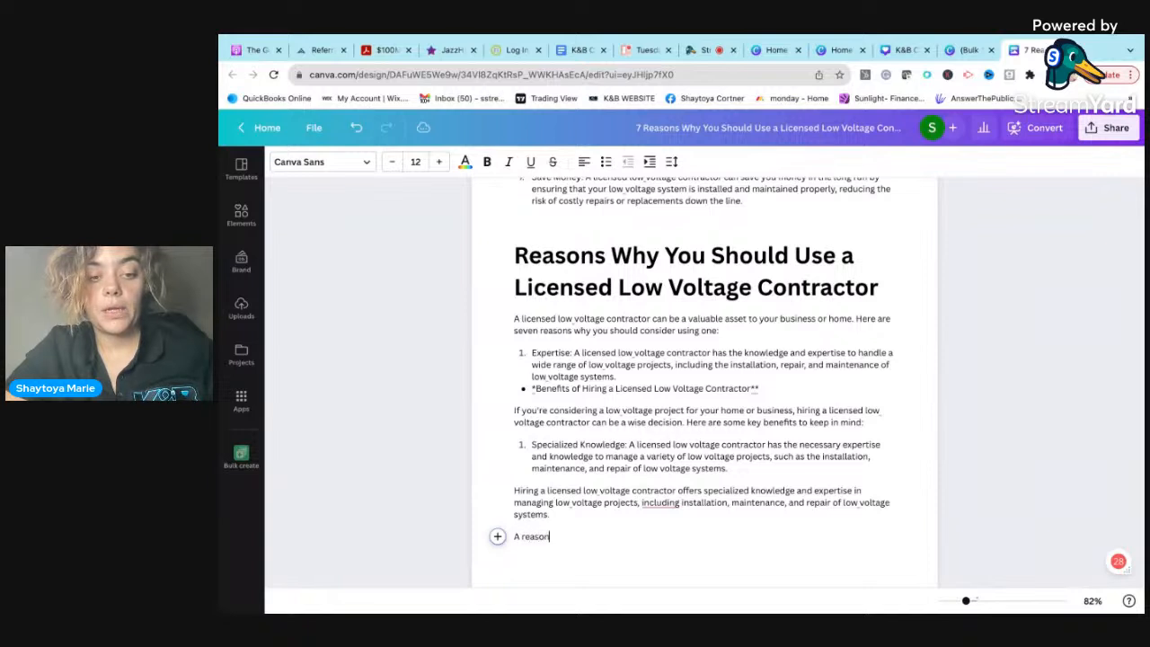
{"action": "scroll", "coordinate": [705, 382], "scroll_direction": "down", "scroll_amount": 1}
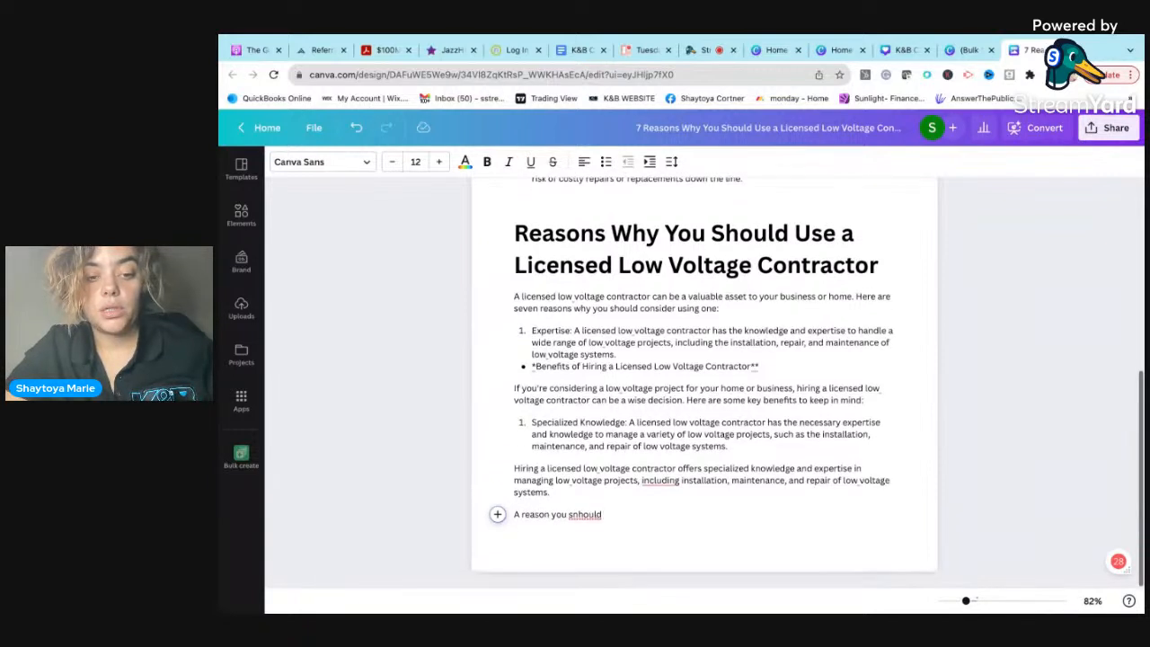
{"action": "key", "text": "BackSpace"}
{"action": "key", "text": "BackSpace"}
{"action": "key", "text": "BackSpace"}
{"action": "key", "text": "BackSpace"}
{"action": "key", "text": "BackSpace"}
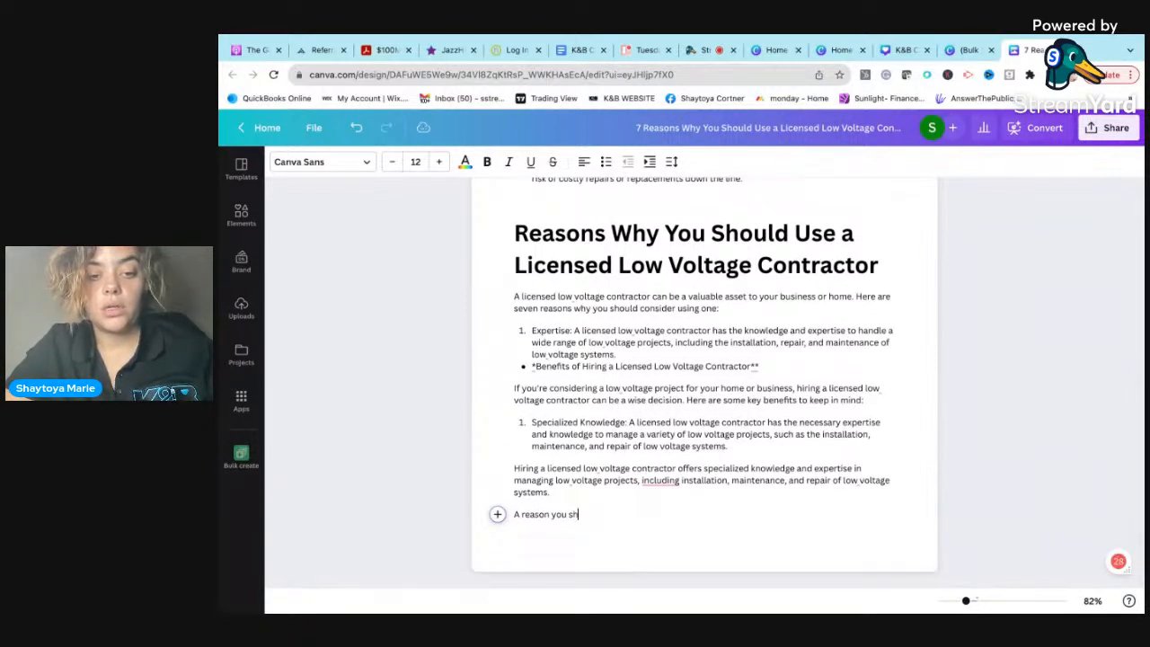
{"action": "type", "text": "use a low vol"}
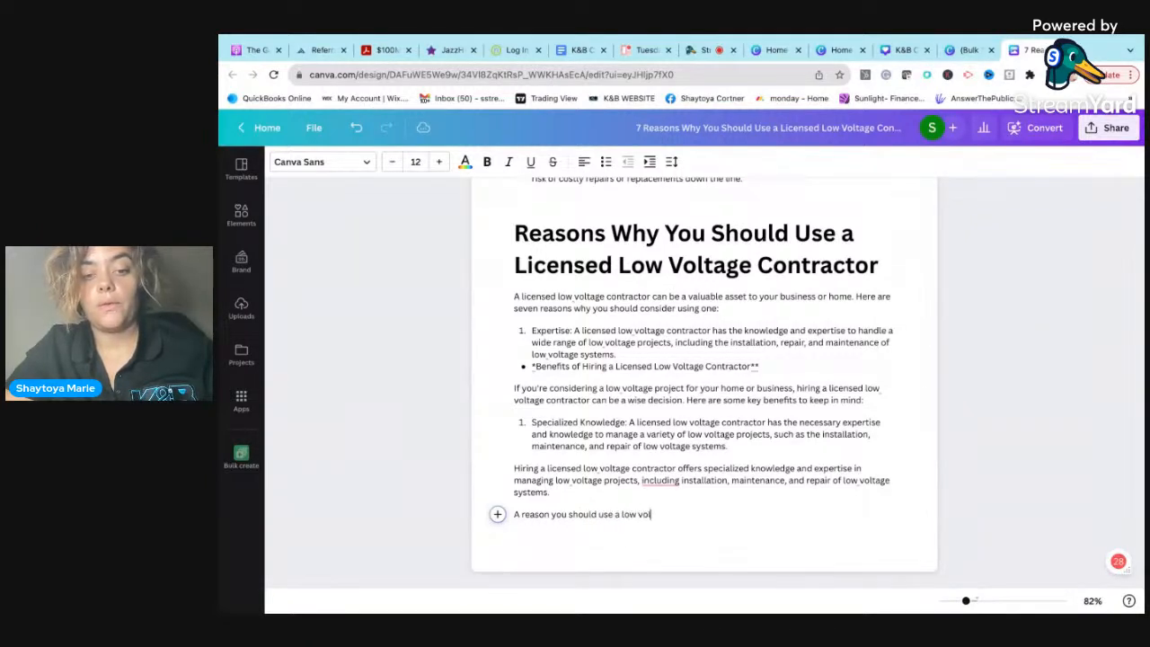
{"action": "type", "text": "tage contracto"}
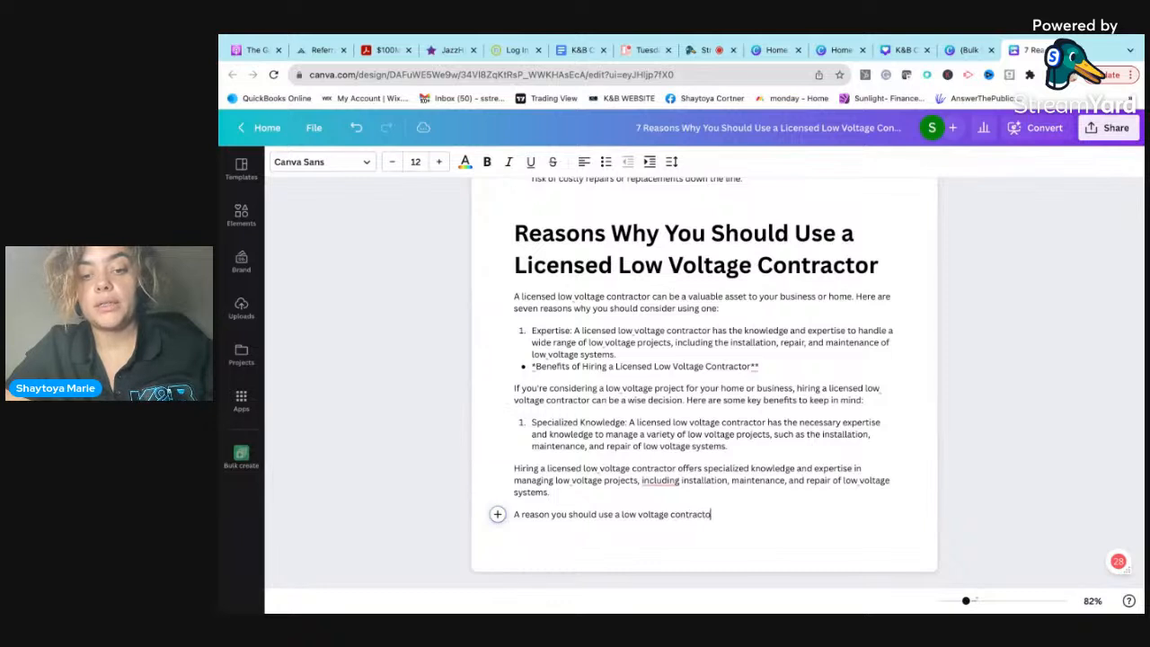
{"action": "type", "text": "r"}
{"action": "key", "text": "ctrl+v"}
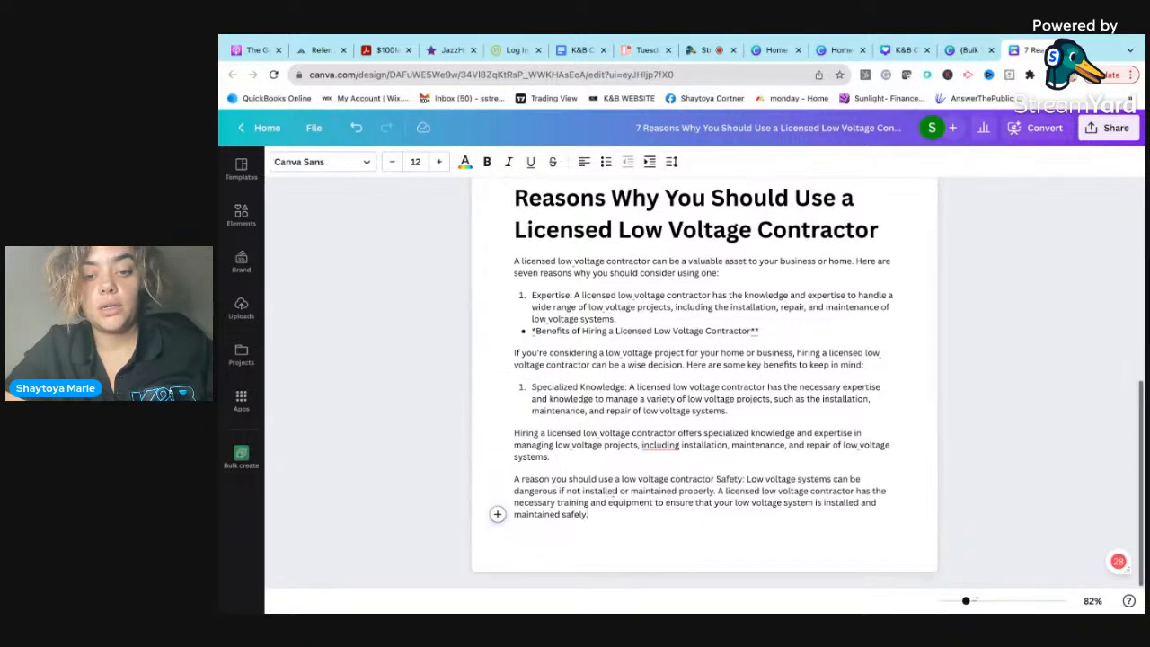
Step: Insert "is" after "contractor" in the new paragraph and replace "Safety:" with "because"
{"action": "type", "text": "'s"}
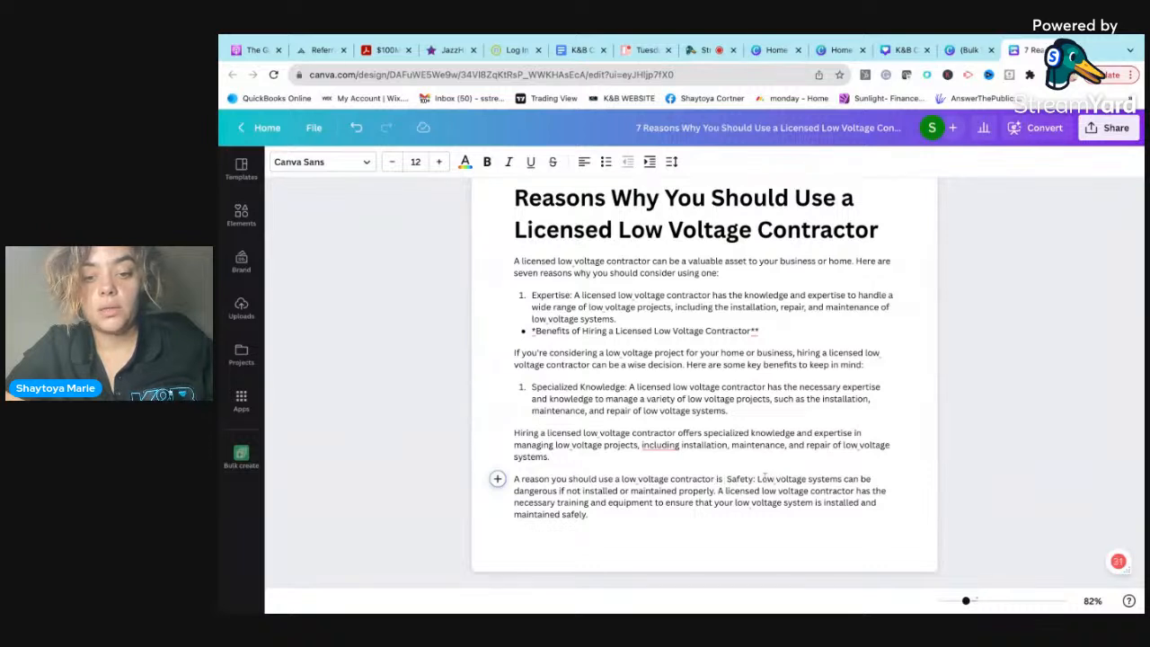
{"action": "left_click_drag", "start_coordinate": [757, 479], "coordinate": [726, 478]}
{"action": "type", "text": "because"}
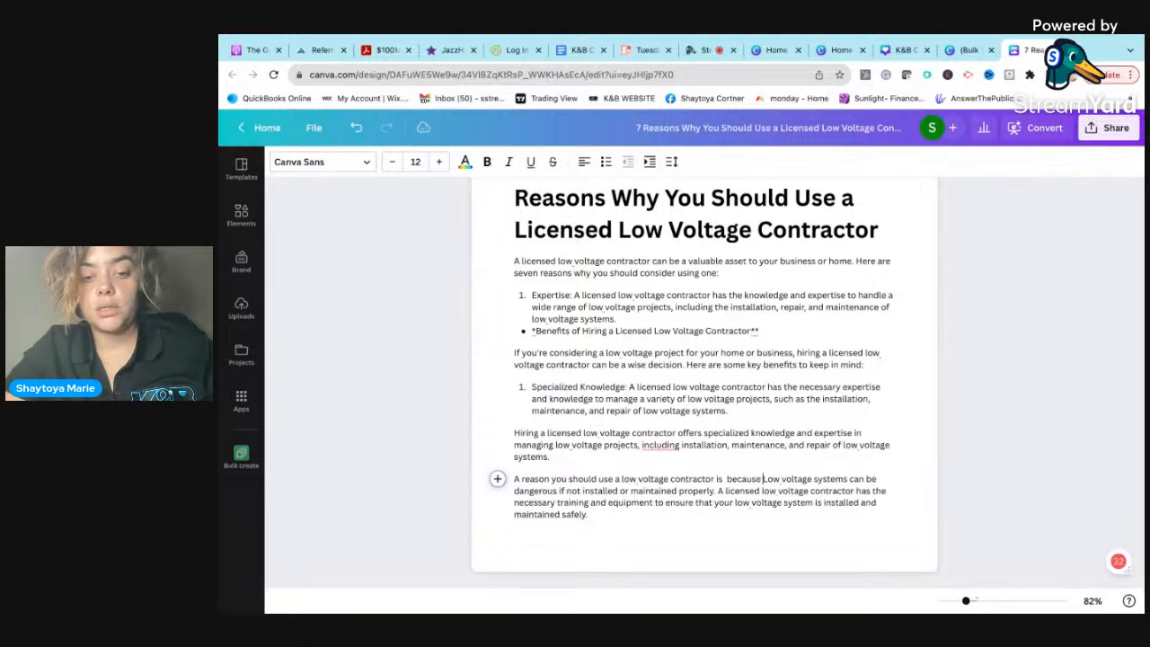
Step: Rewrite the whole "A reason you should use" paragraph with Magic Write's Rewrite option
{"action": "left_click_drag", "start_coordinate": [591, 516], "coordinate": [514, 479]}
{"action": "left_click", "coordinate": [496, 478]}
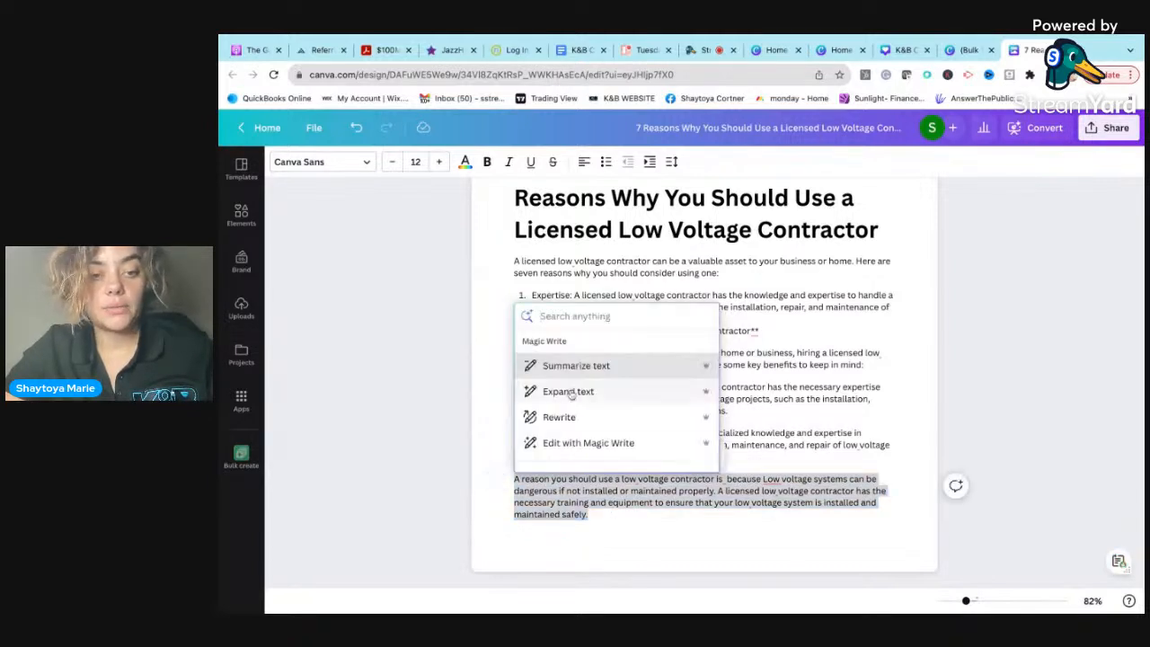
{"action": "left_click", "coordinate": [699, 420]}
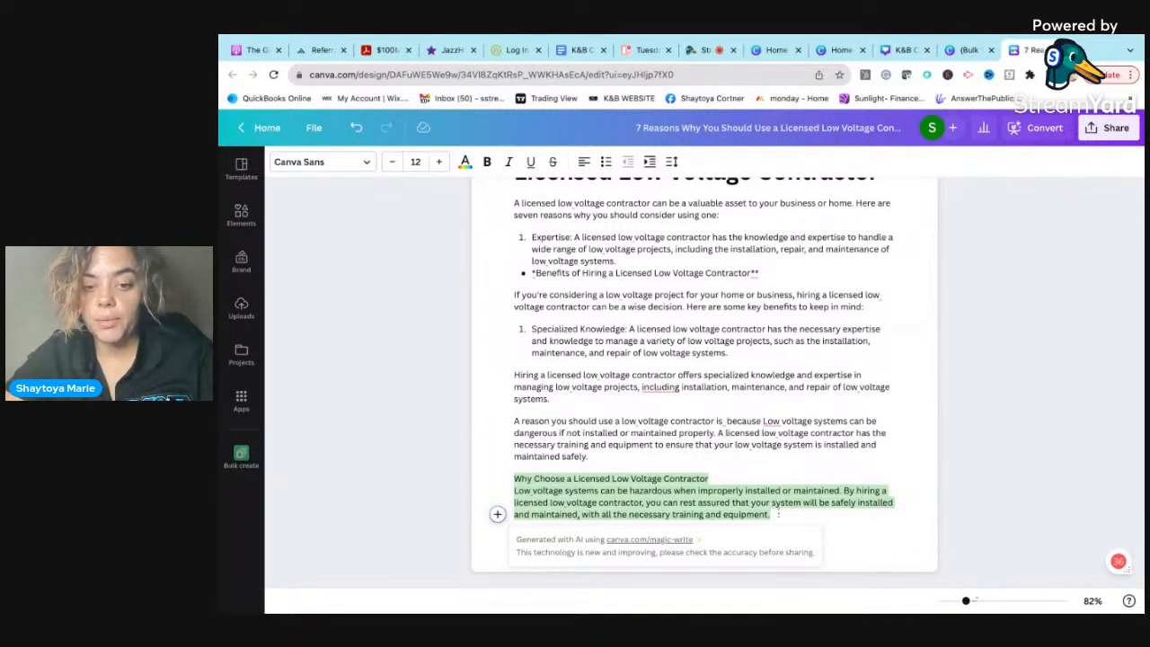
Step: Copy the generated "Why Choose a Licensed Low Voltage Contractor" text into the description of the WEEK 2 Tuesday - Educational Trello card
{"action": "left_click_drag", "start_coordinate": [778, 514], "coordinate": [514, 478]}
{"action": "key", "text": "ctrl+c"}
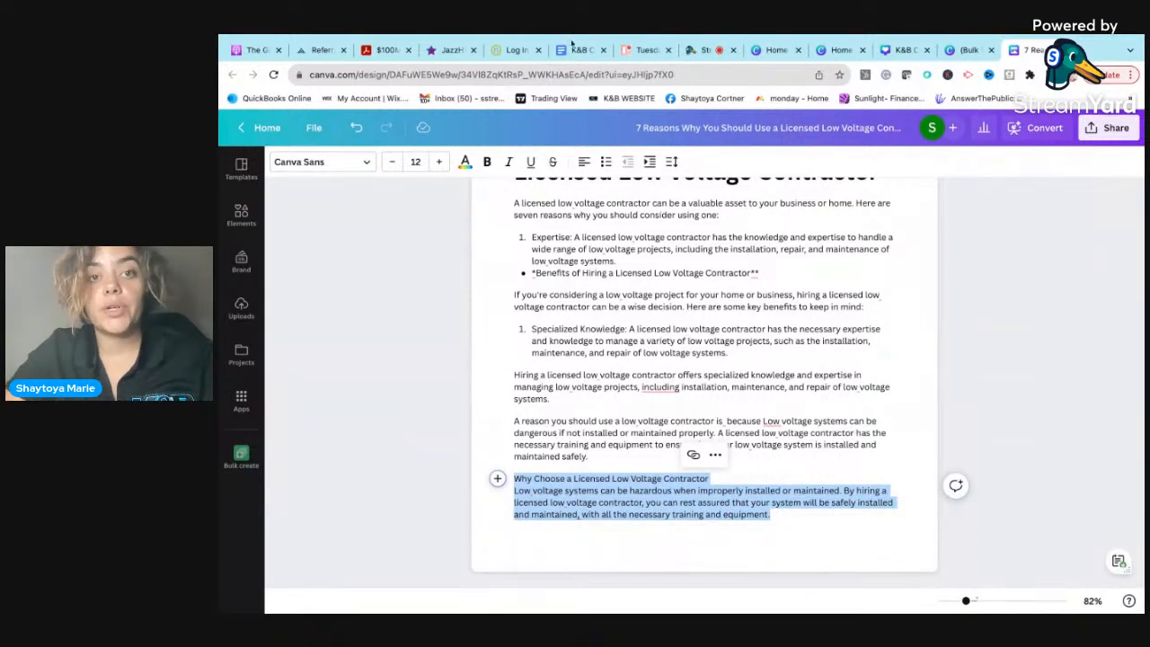
{"action": "left_click", "coordinate": [636, 51]}
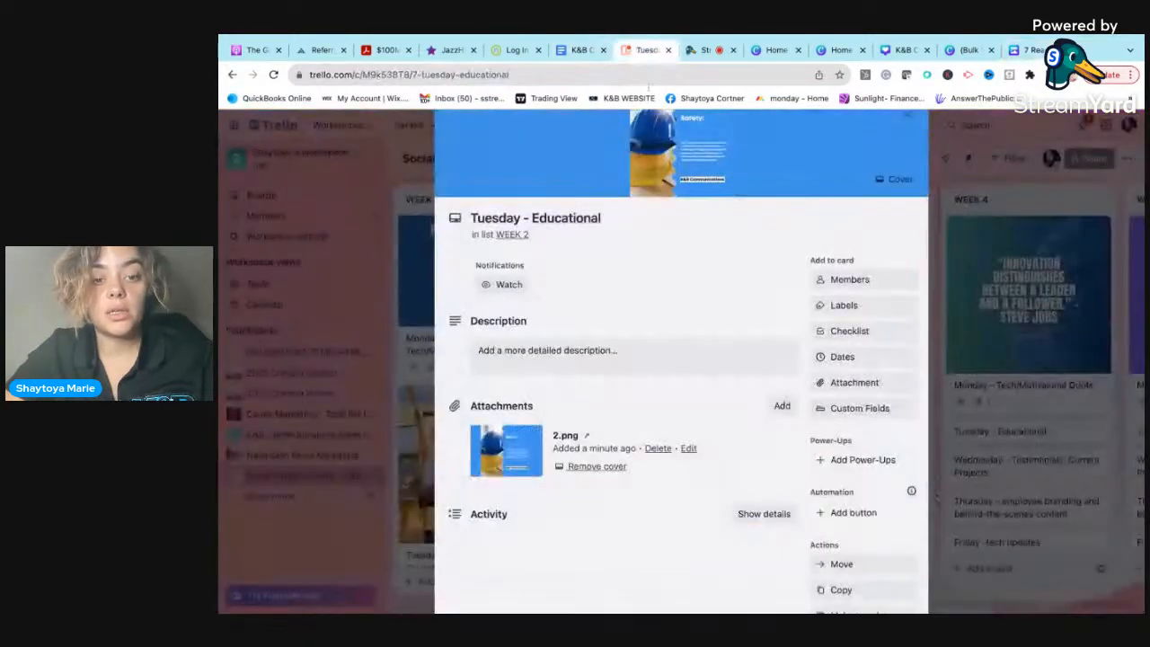
{"action": "left_click", "coordinate": [585, 348]}
{"action": "key", "text": "ctrl+v"}
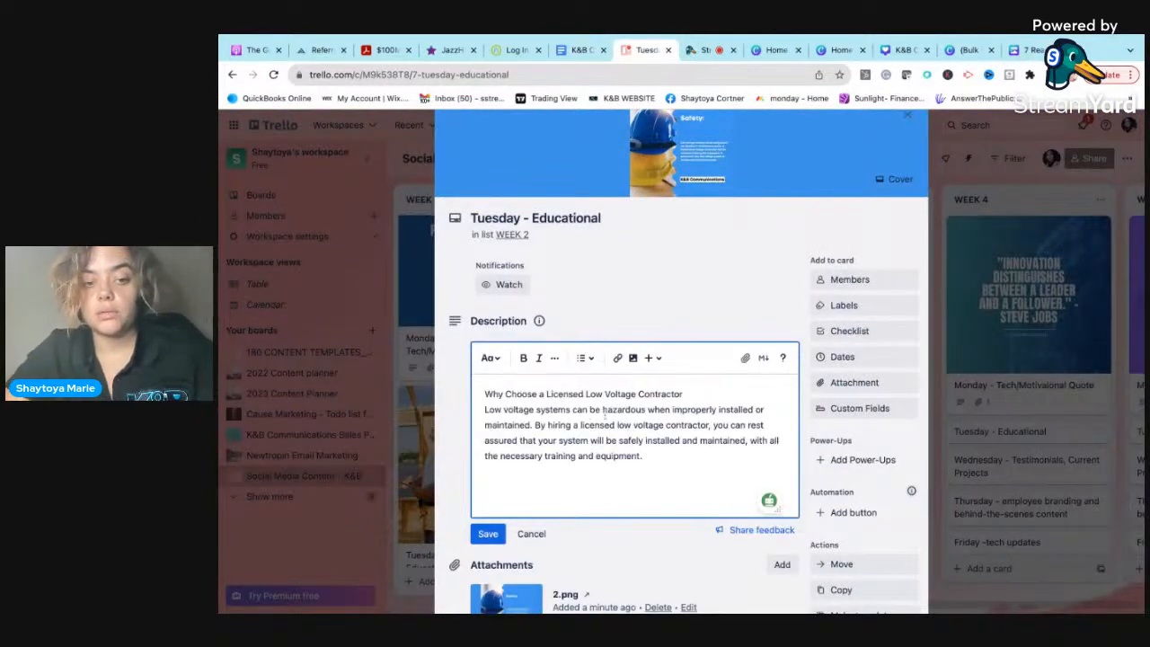
Step: Break the description into separate paragraphs after the heading line and before "By hiring", and add an empty line at the end
{"action": "left_click", "coordinate": [682, 393]}
{"action": "key", "text": "Return"}
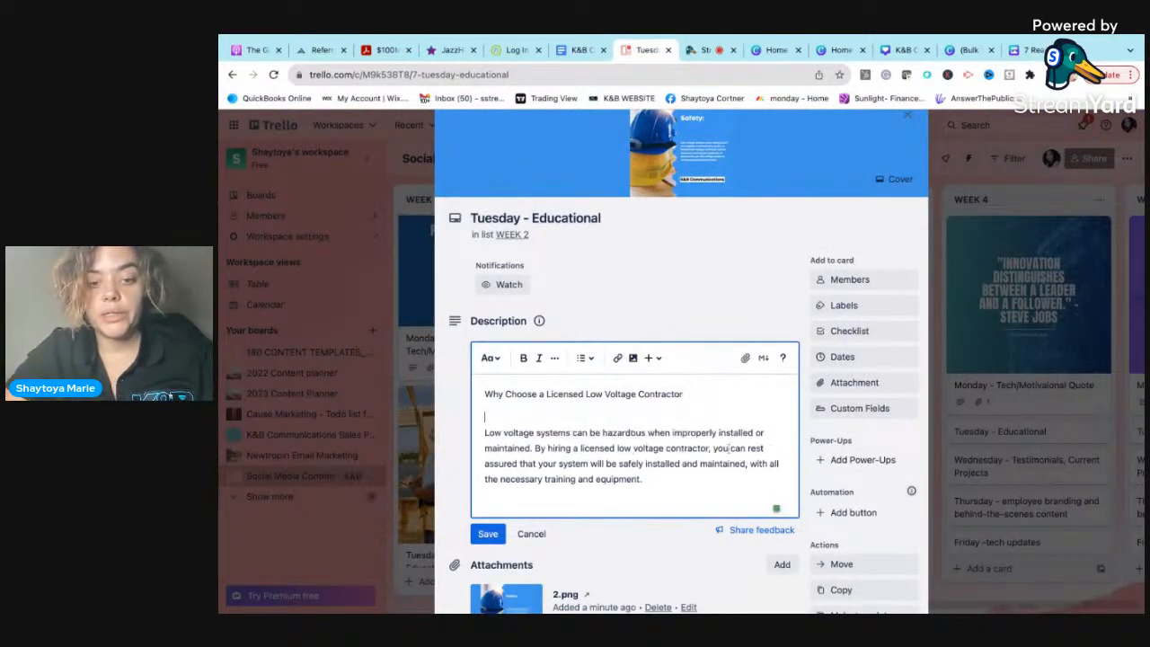
{"action": "left_click", "coordinate": [535, 447]}
{"action": "key", "text": "Return"}
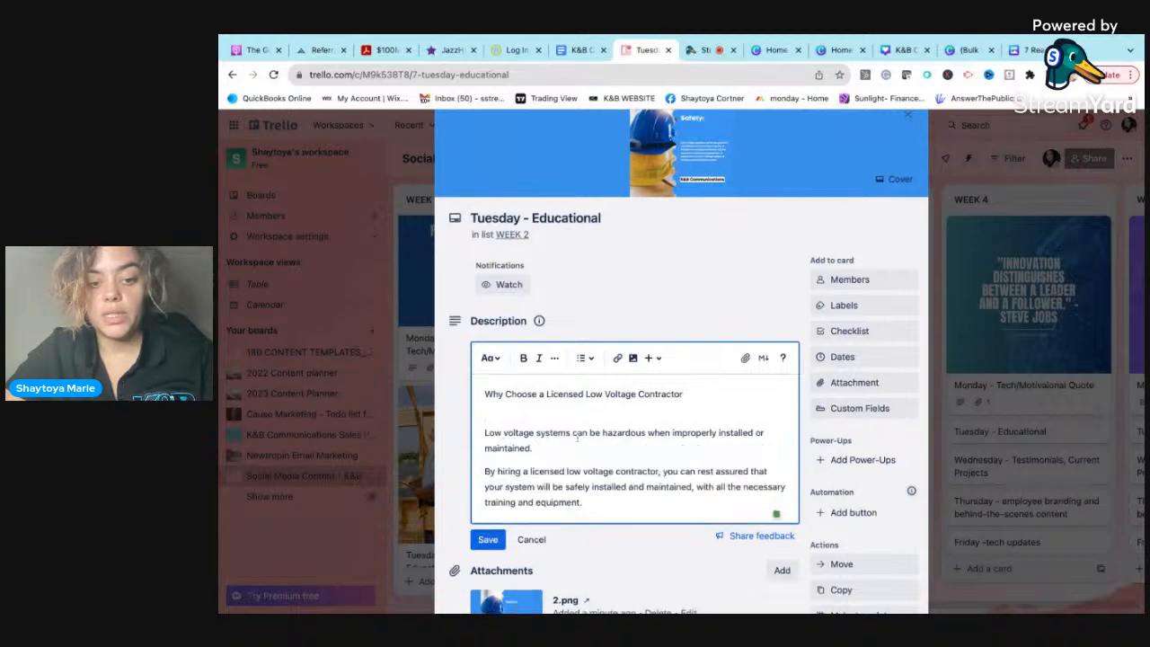
{"action": "scroll", "coordinate": [602, 427], "scroll_direction": "down", "scroll_amount": 2}
{"action": "left_click", "coordinate": [590, 430]}
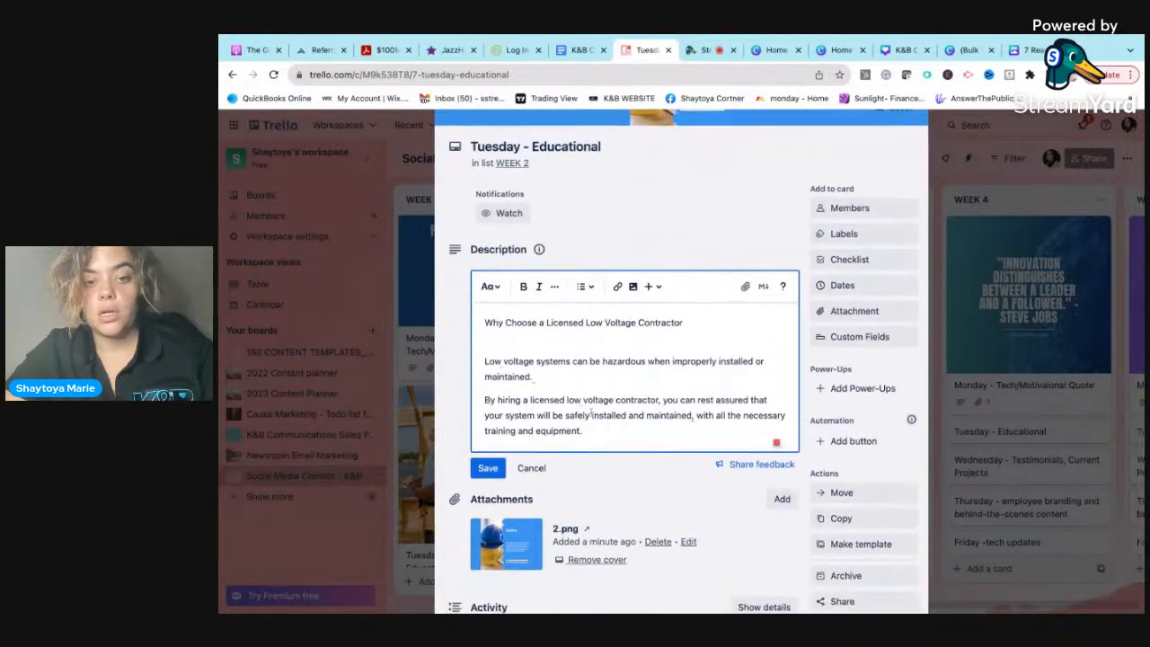
{"action": "key", "text": "Return"}
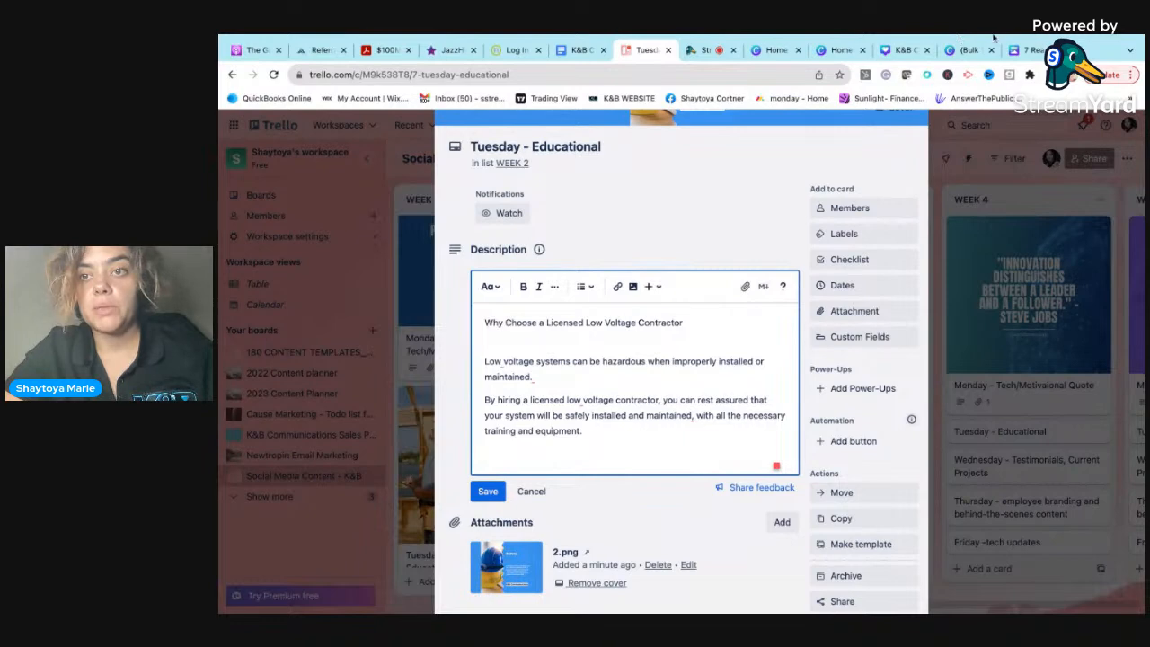
Step: Switch to the Canva document and add the line "Give us a call if you are looking to hire a low voltage contractor" below the generated text
{"action": "left_click", "coordinate": [1024, 50]}
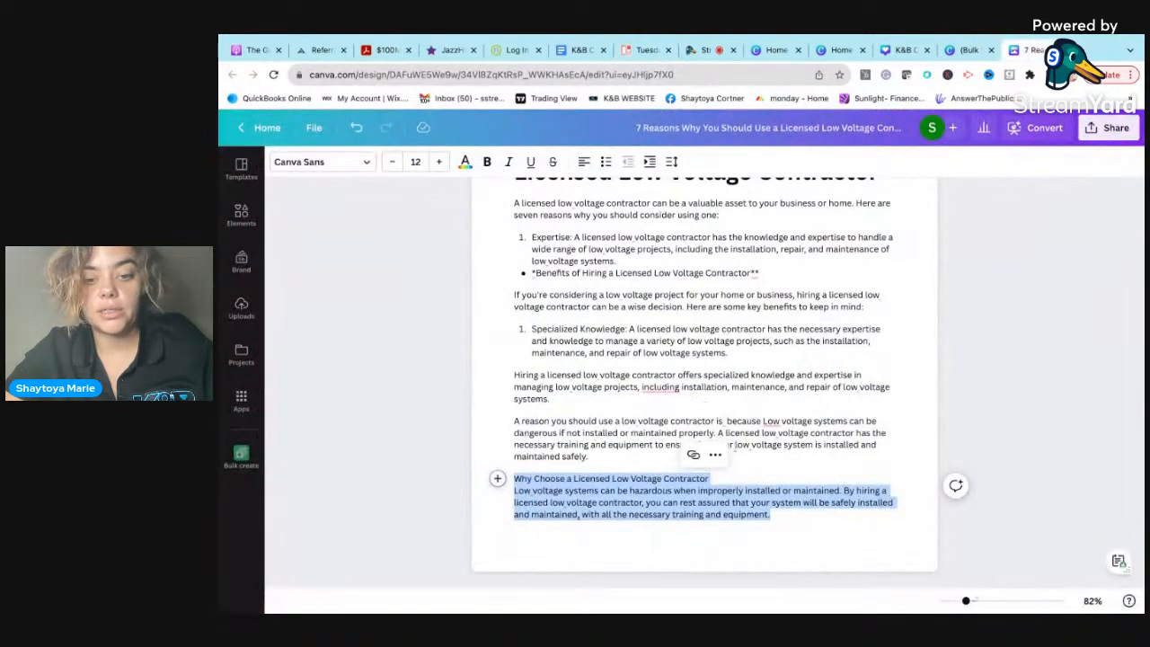
{"action": "left_click", "coordinate": [785, 523]}
{"action": "key", "text": "Return"}
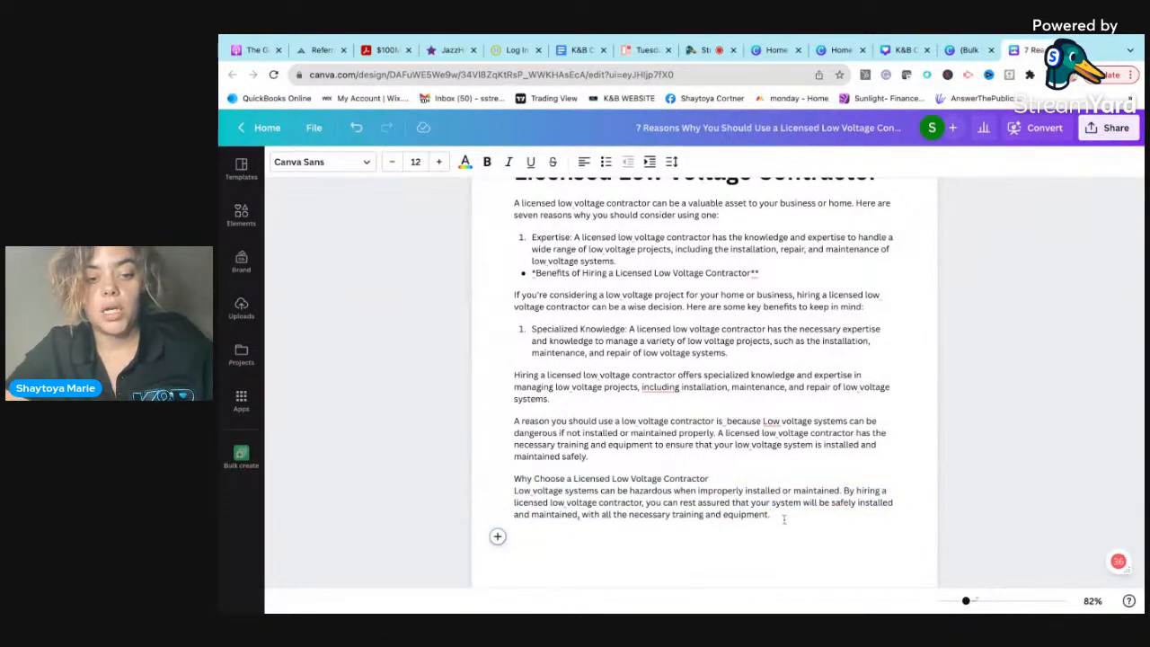
{"action": "type", "text": "Give us a call"}
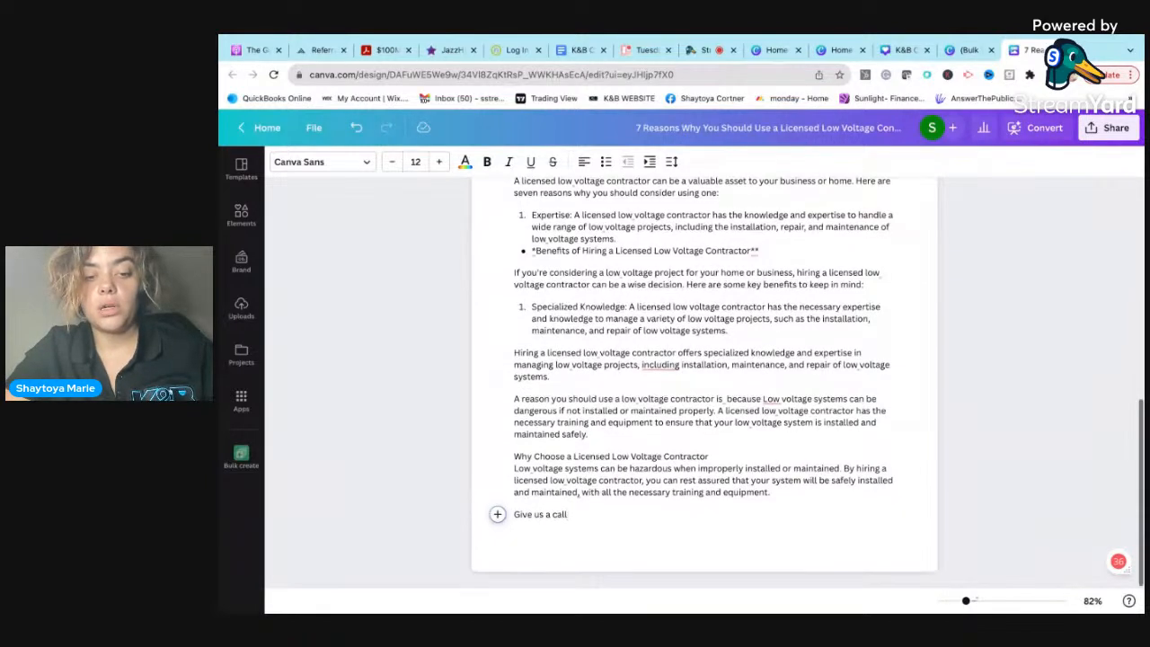
{"action": "type", "text": " if you"}
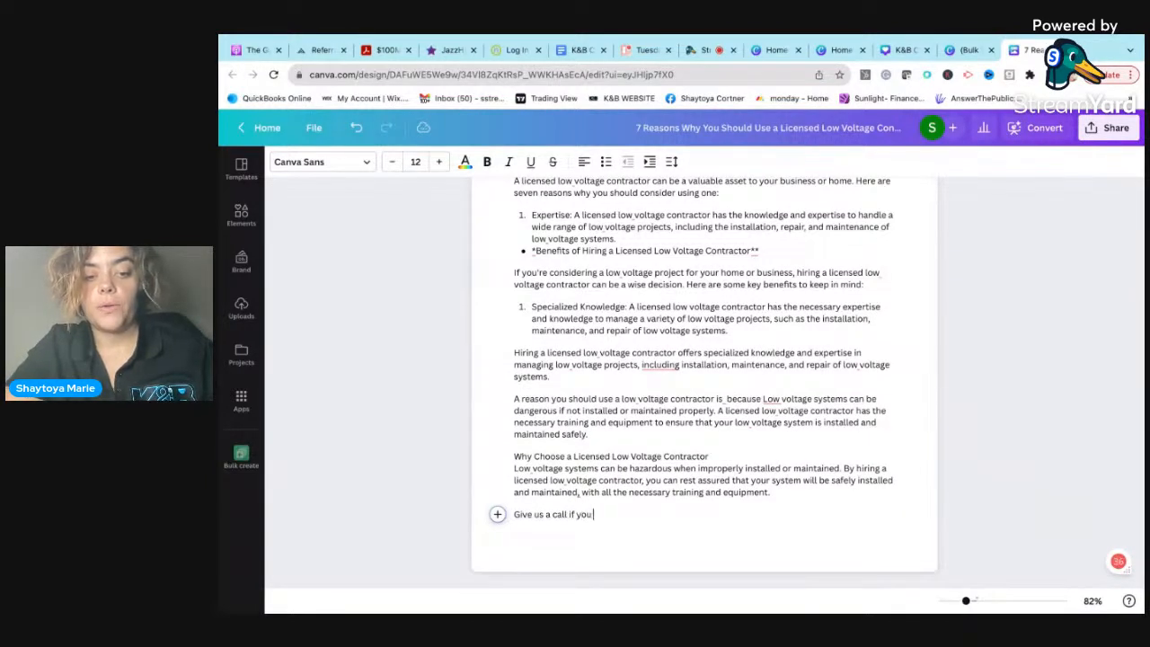
{"action": "type", "text": " are lo"}
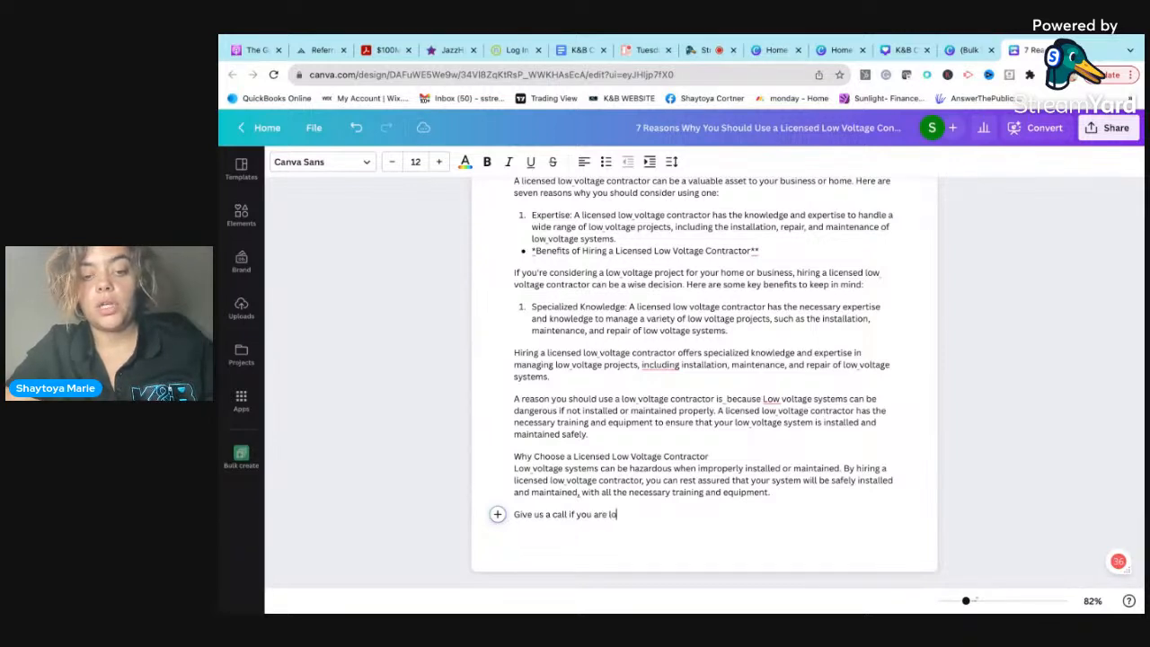
{"action": "type", "text": "oking to hire a low voltage"}
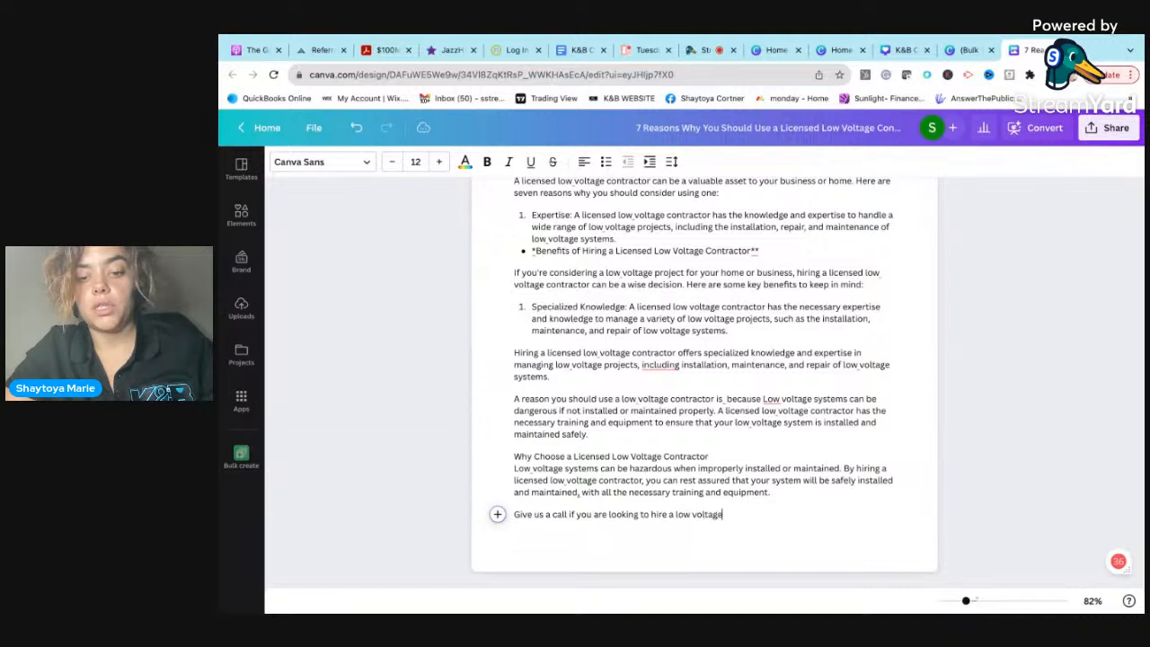
{"action": "type", "text": " contractor"}
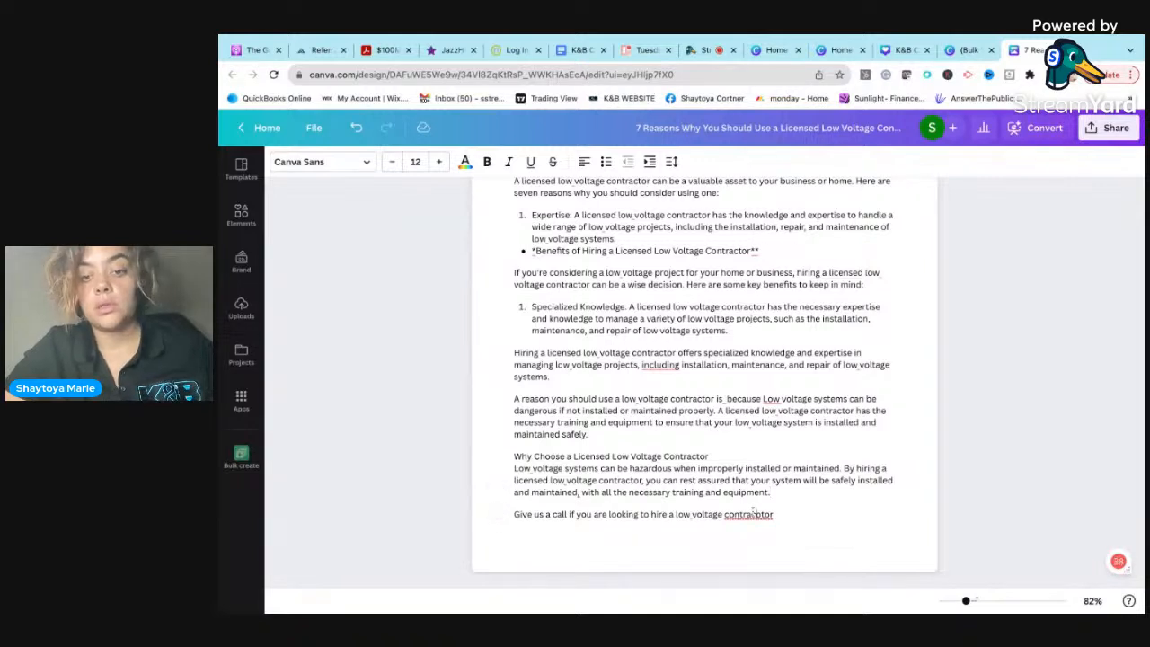
{"action": "key", "text": "BackSpace"}
{"action": "key", "text": "BackSpace"}
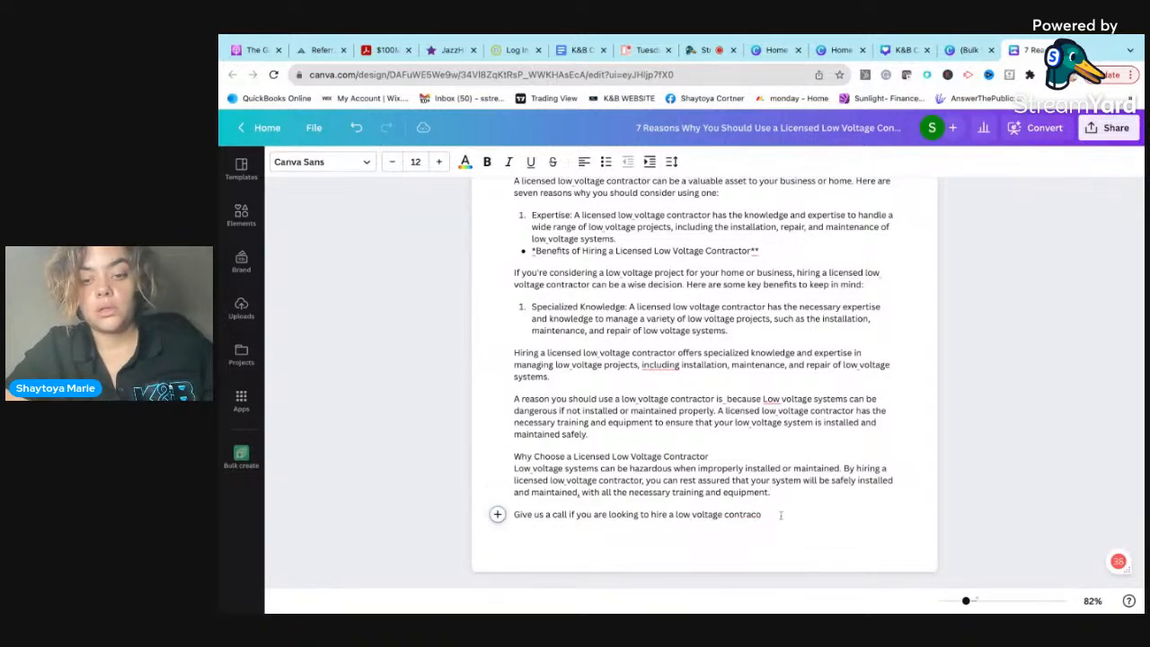
Step: Rewrite the "Give us a call" sentence with Magic Write's Rewrite option
{"action": "left_click_drag", "start_coordinate": [781, 509], "coordinate": [500, 517]}
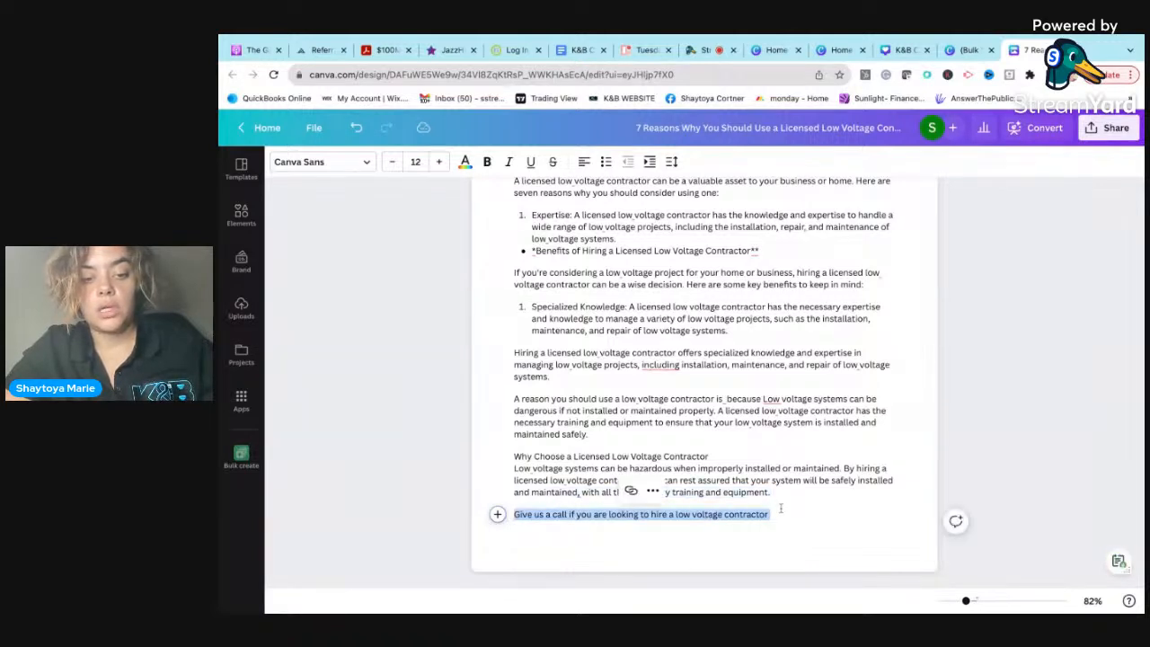
{"action": "left_click", "coordinate": [498, 520]}
{"action": "triple_click", "coordinate": [539, 516]}
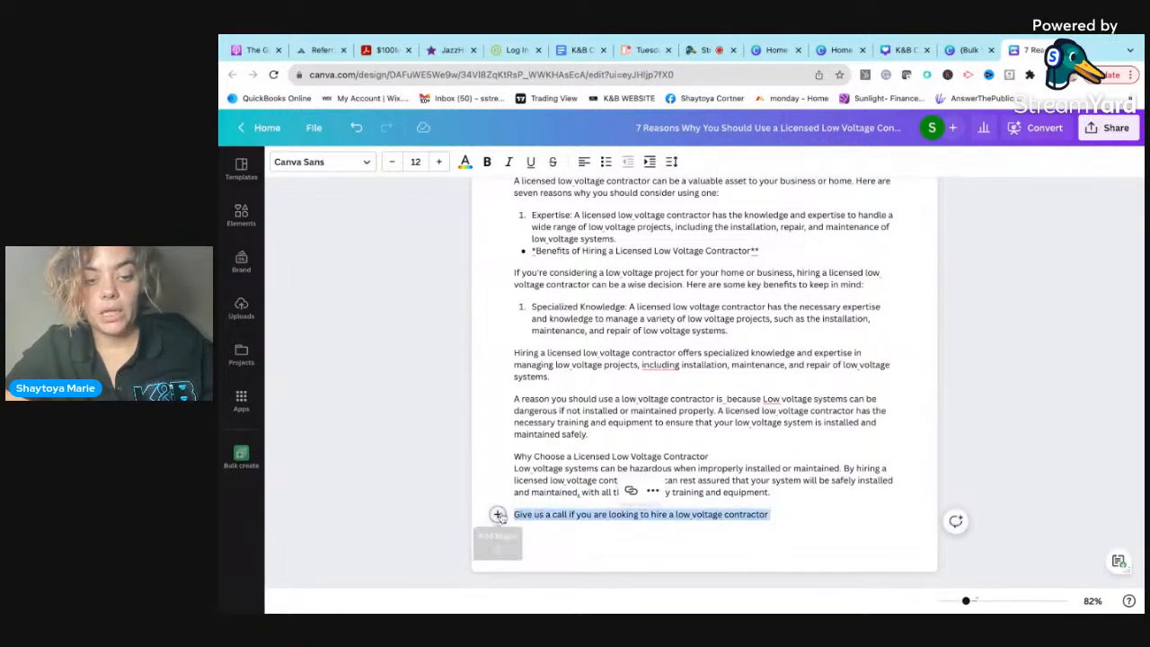
{"action": "left_click", "coordinate": [498, 514]}
{"action": "left_click", "coordinate": [557, 459]}
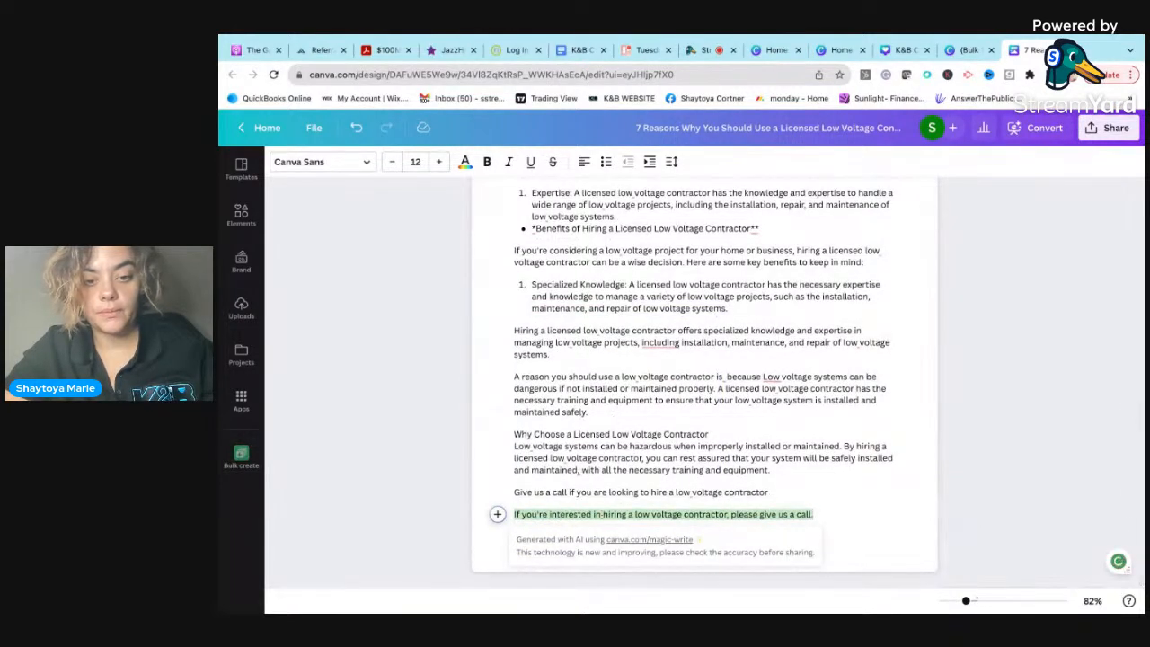
Step: Copy the rewritten call-to-action sentence from the Canva document to the end of the Tuesday - Educational card's description in Trello
{"action": "triple_click", "coordinate": [614, 514]}
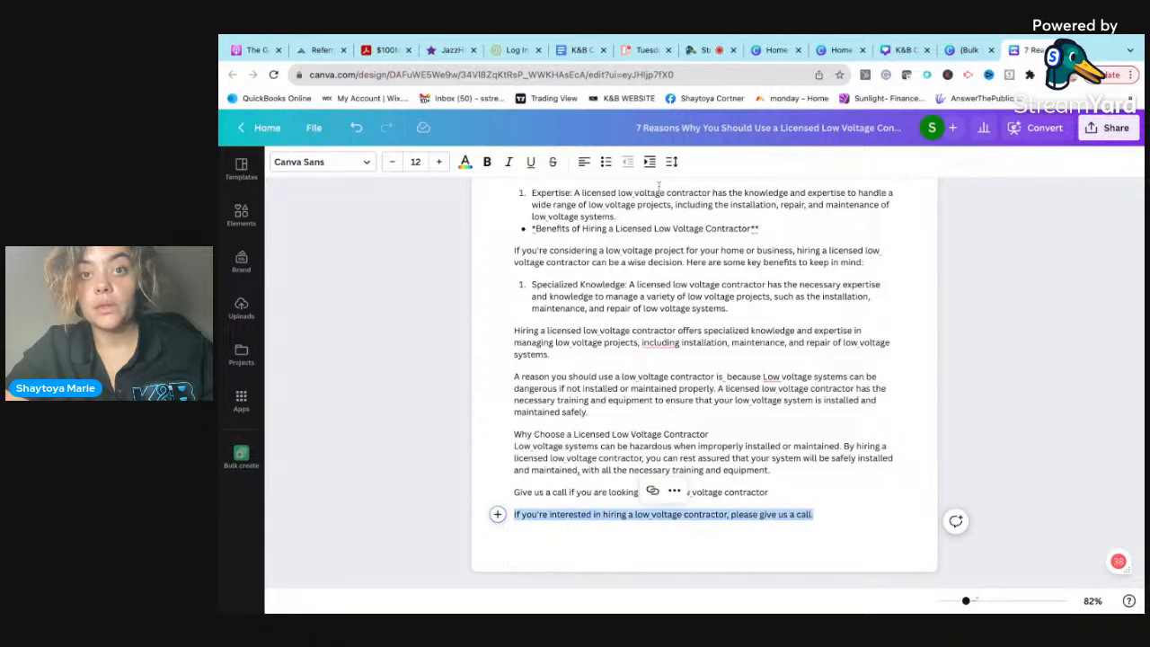
{"action": "left_click", "coordinate": [645, 51]}
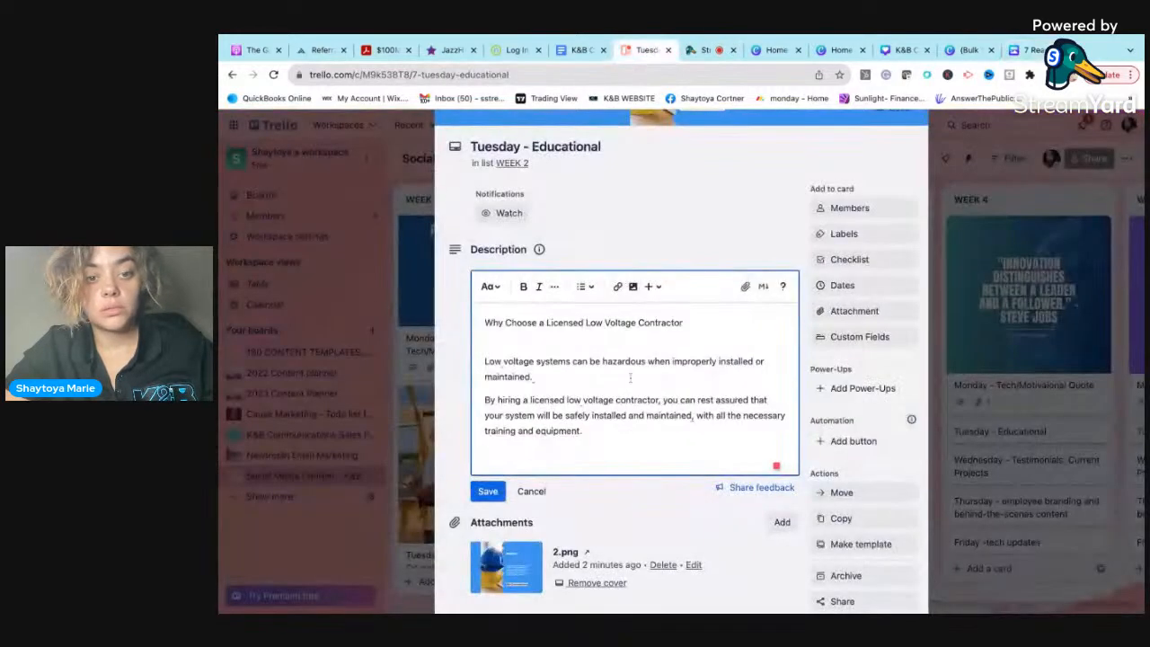
{"action": "type", "text": "If you're interested in hiring a low voltage contractor, please give us a call."}
{"action": "scroll", "coordinate": [598, 436], "scroll_direction": "down", "scroll_amount": 1}
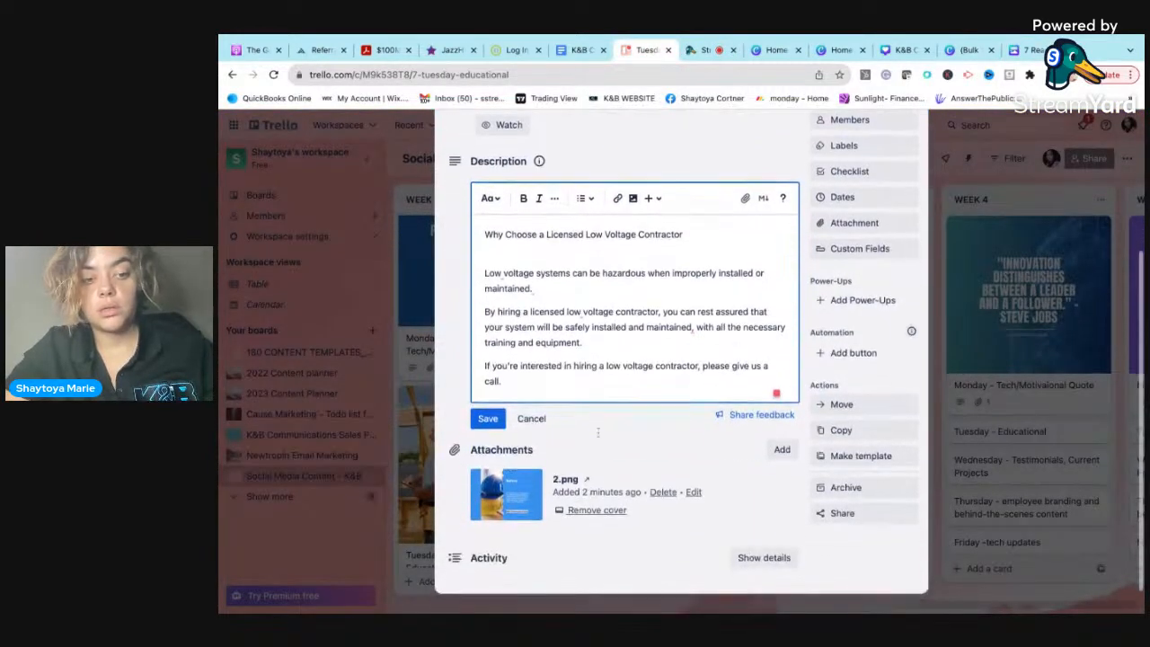
Step: Add four separator lines, each holding a single dash, below the call to action in the description
{"action": "type", "text": "-"}
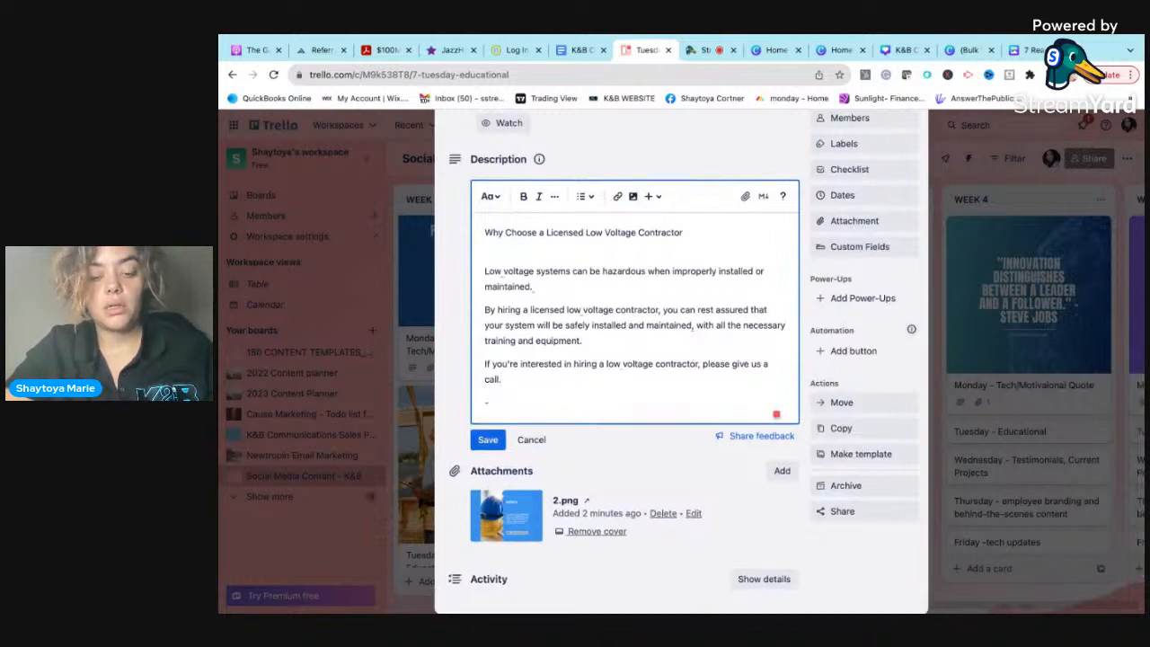
{"action": "key", "text": "BackSpace"}
{"action": "type", "text": "-"}
{"action": "key", "text": "Return"}
{"action": "type", "text": "-"}
{"action": "key", "text": "Return"}
{"action": "type", "text": "-"}
{"action": "key", "text": "Return"}
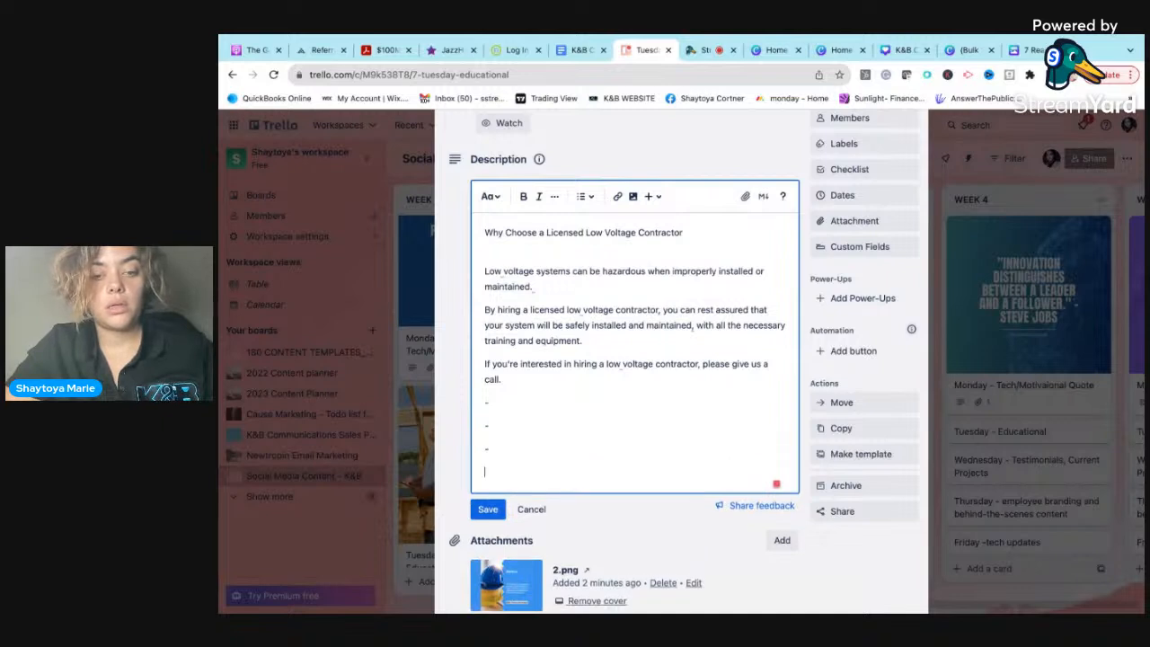
{"action": "type", "text": "-"}
{"action": "key", "text": "Return"}
Step: Add the hashtags #LasVegasLowvoltage #LasVegasSubcontractor #LocalBusiness on a line below the dashes
{"action": "type", "text": "#"}
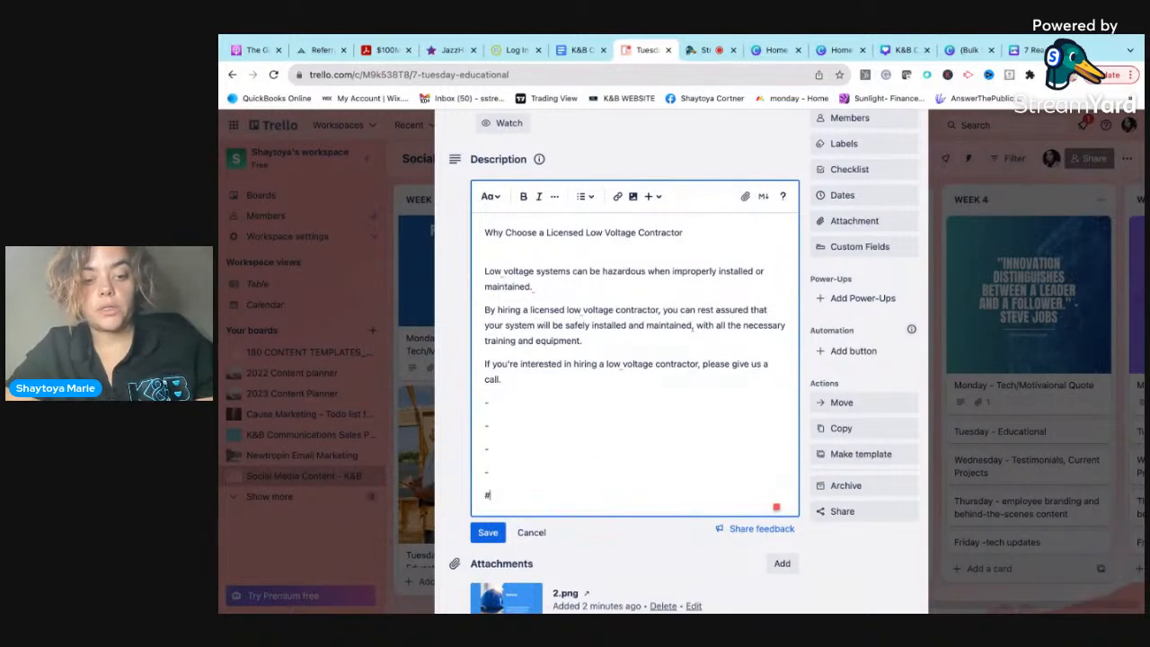
{"action": "type", "text": "gsLow"}
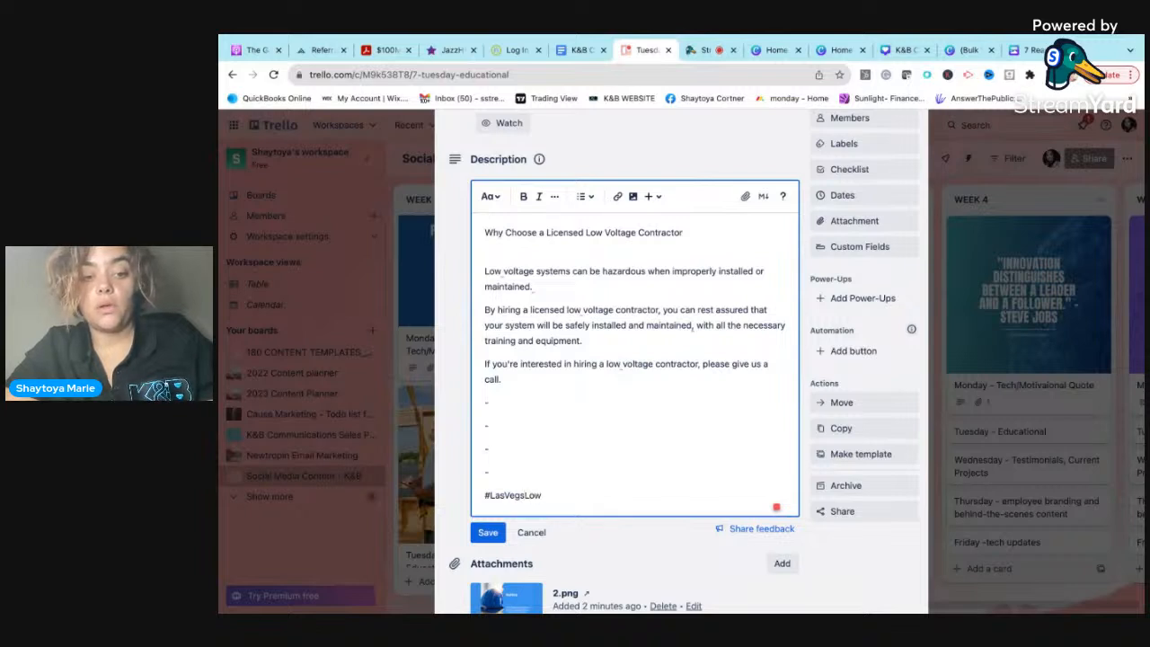
{"action": "key", "text": "BackSpace"}
{"action": "key", "text": "BackSpace"}
{"action": "key", "text": "BackSpace"}
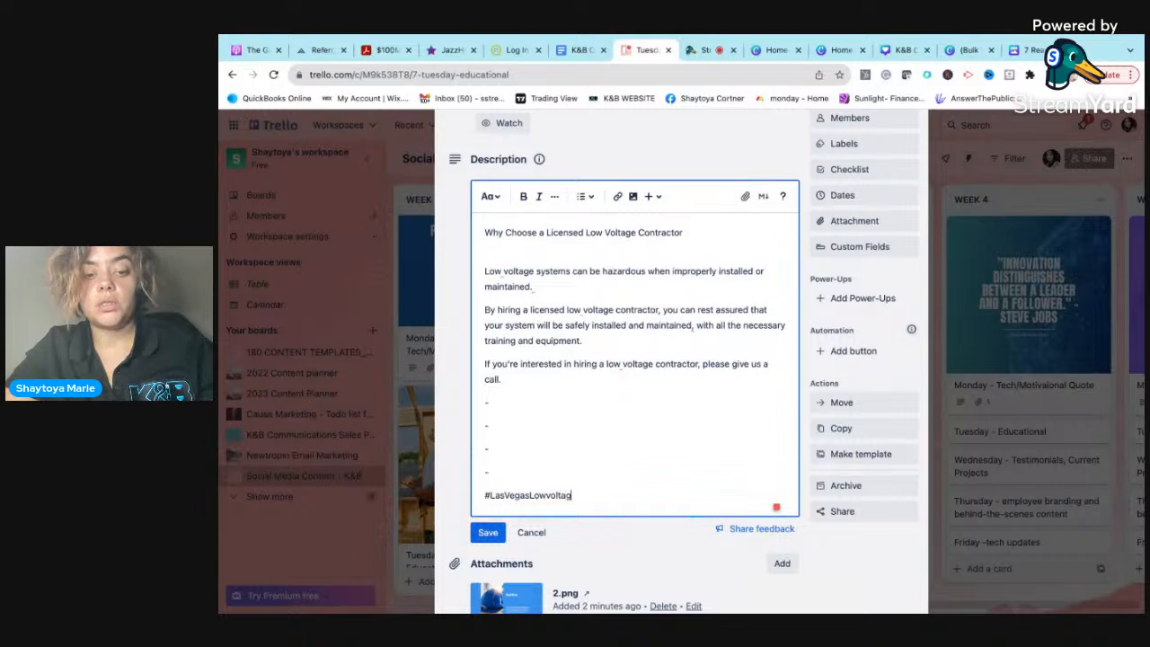
{"action": "key", "text": "Return"}
{"action": "key", "text": "BackSpace"}
{"action": "type", "text": "#"}
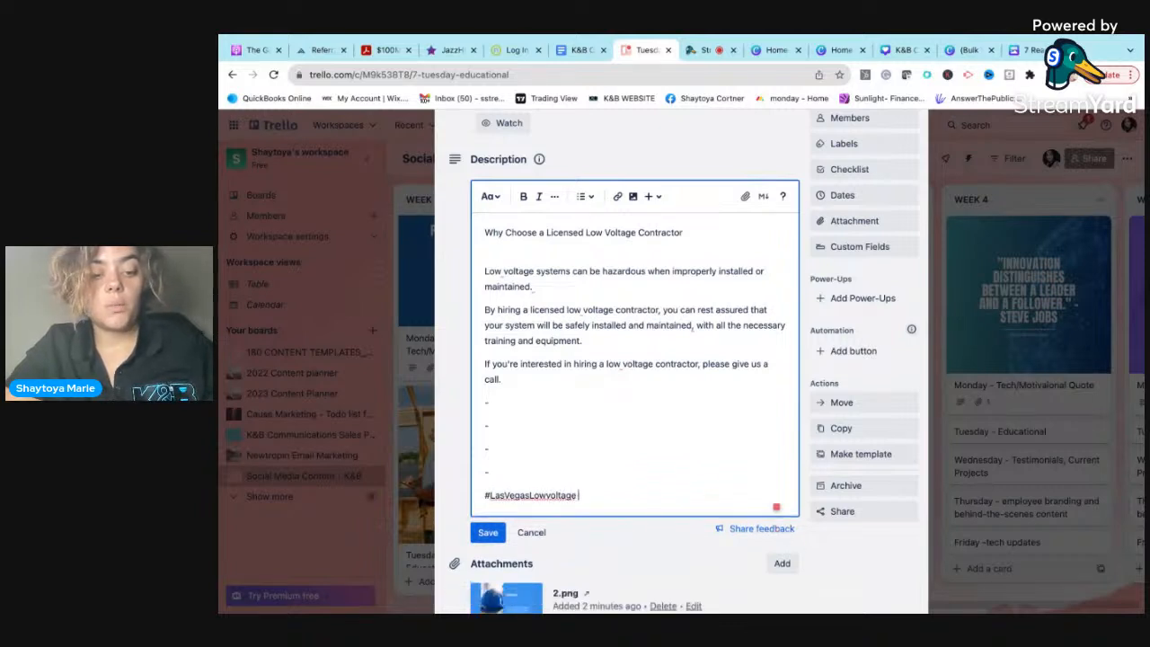
{"action": "type", "text": "G"}
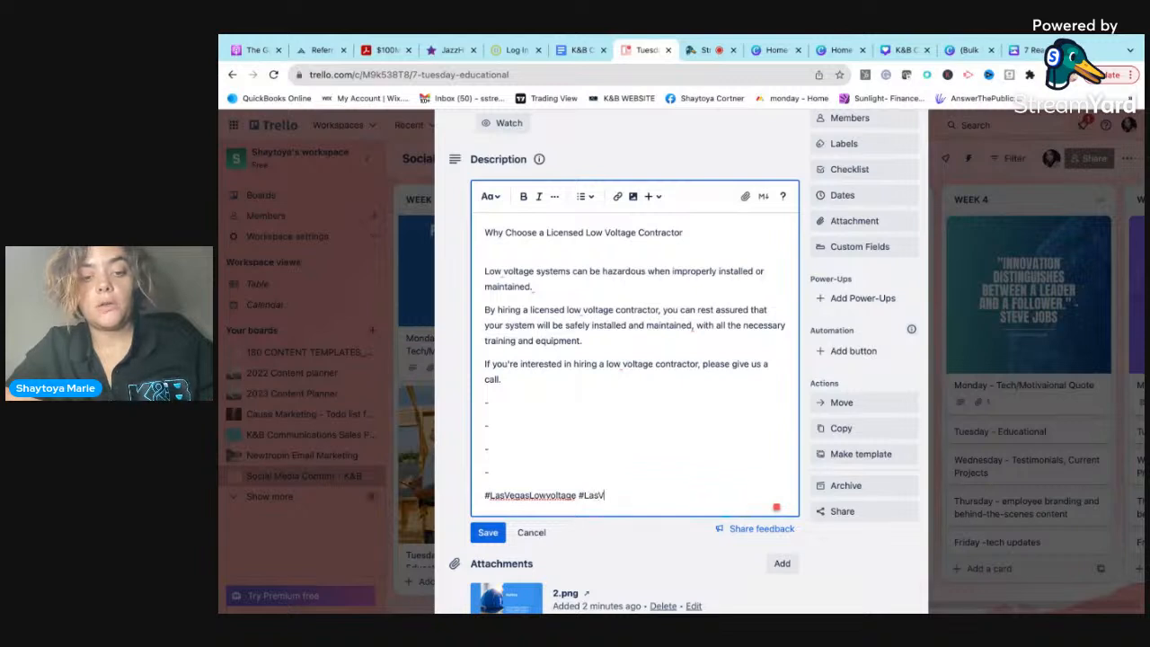
{"action": "type", "text": "asVegasSubco"}
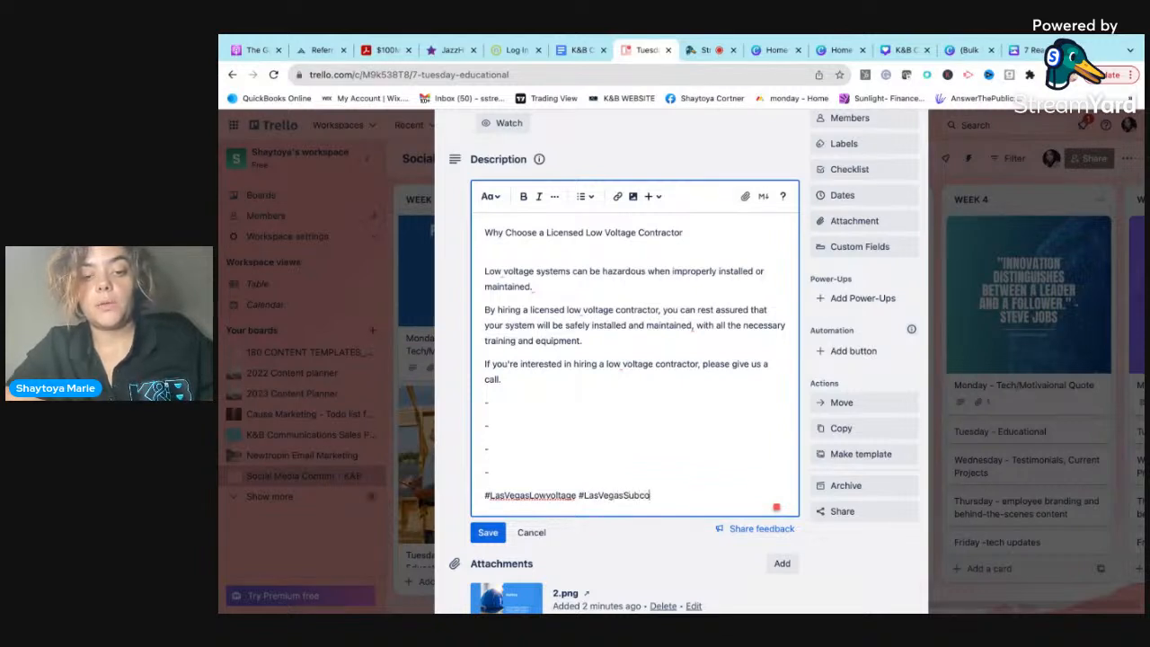
{"action": "type", "text": "ntractor"}
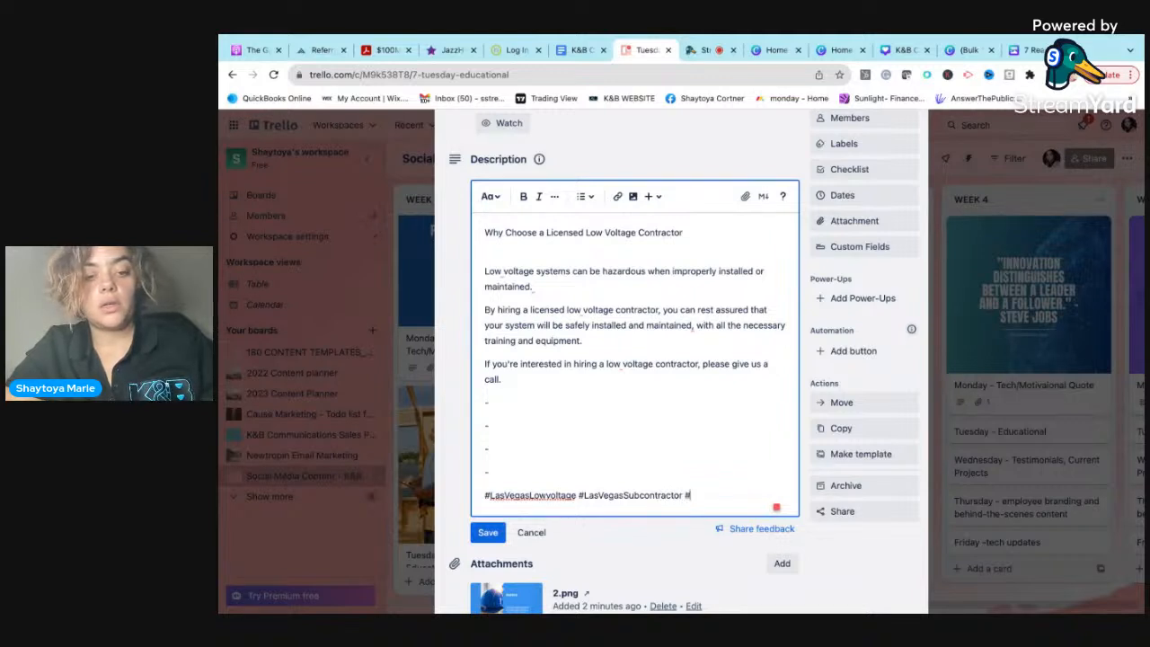
{"action": "type", "text": " #LocalBusiness"}
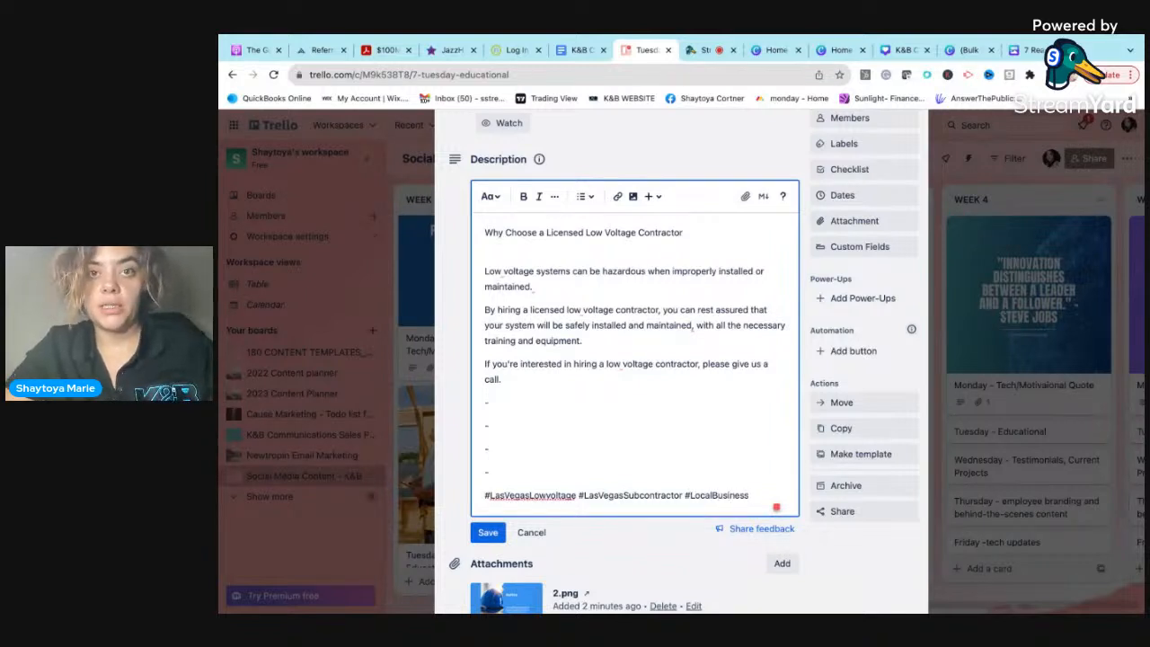
Step: Save the Tuesday - Educational card's description and close the card to return to the board
{"action": "left_click", "coordinate": [489, 531]}
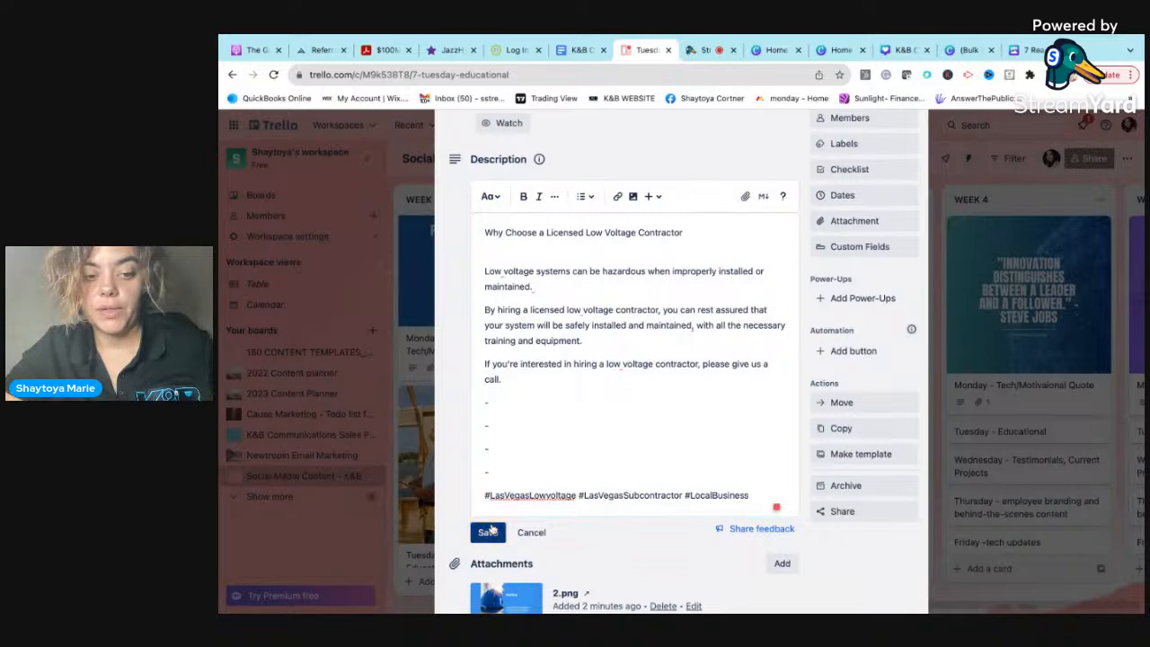
{"action": "scroll", "coordinate": [620, 386], "scroll_direction": "up", "scroll_amount": 5}
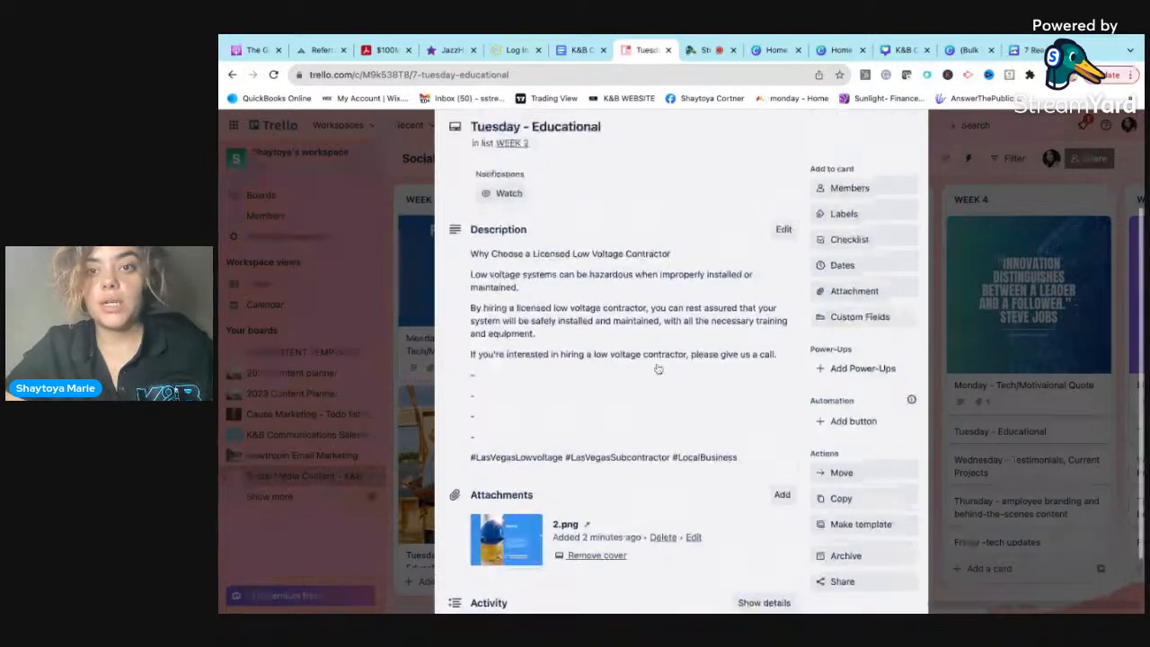
{"action": "left_click", "coordinate": [910, 161]}
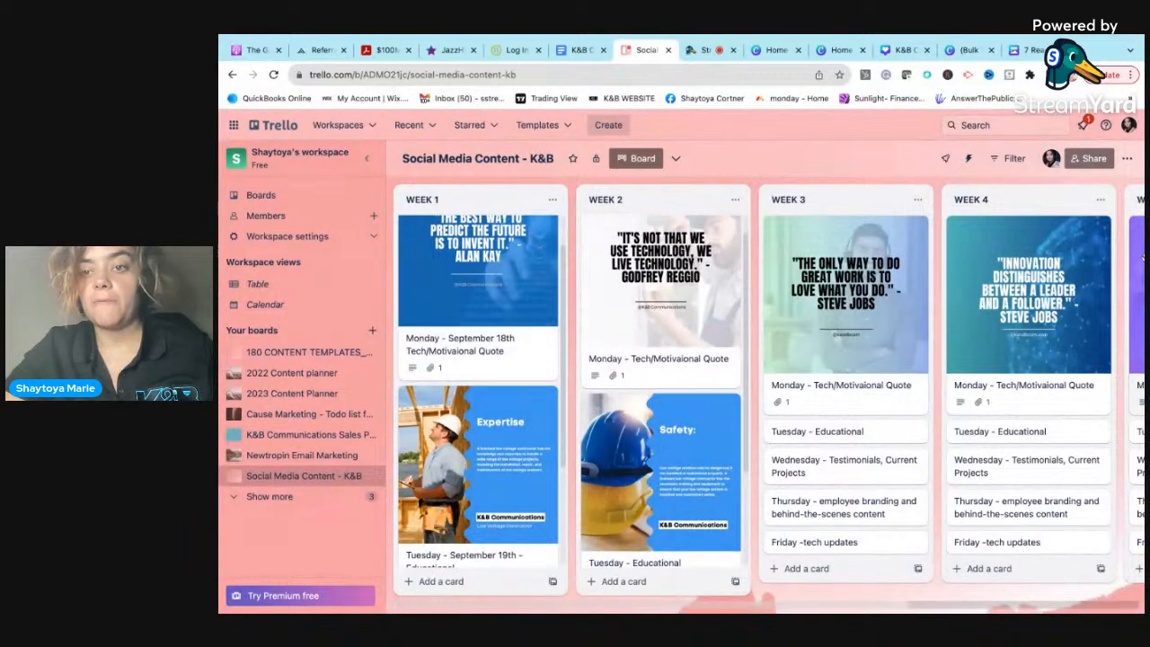
{"action": "scroll", "coordinate": [465, 377], "scroll_direction": "down", "scroll_amount": 2}
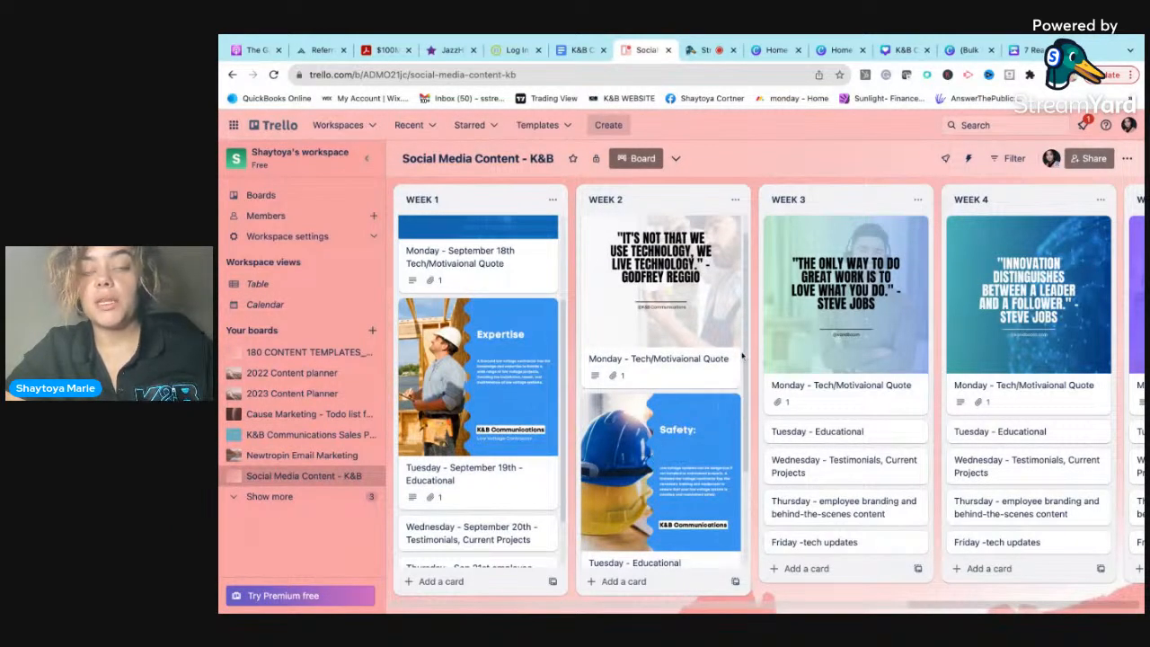
{"action": "scroll", "coordinate": [701, 404], "scroll_direction": "down", "scroll_amount": 3}
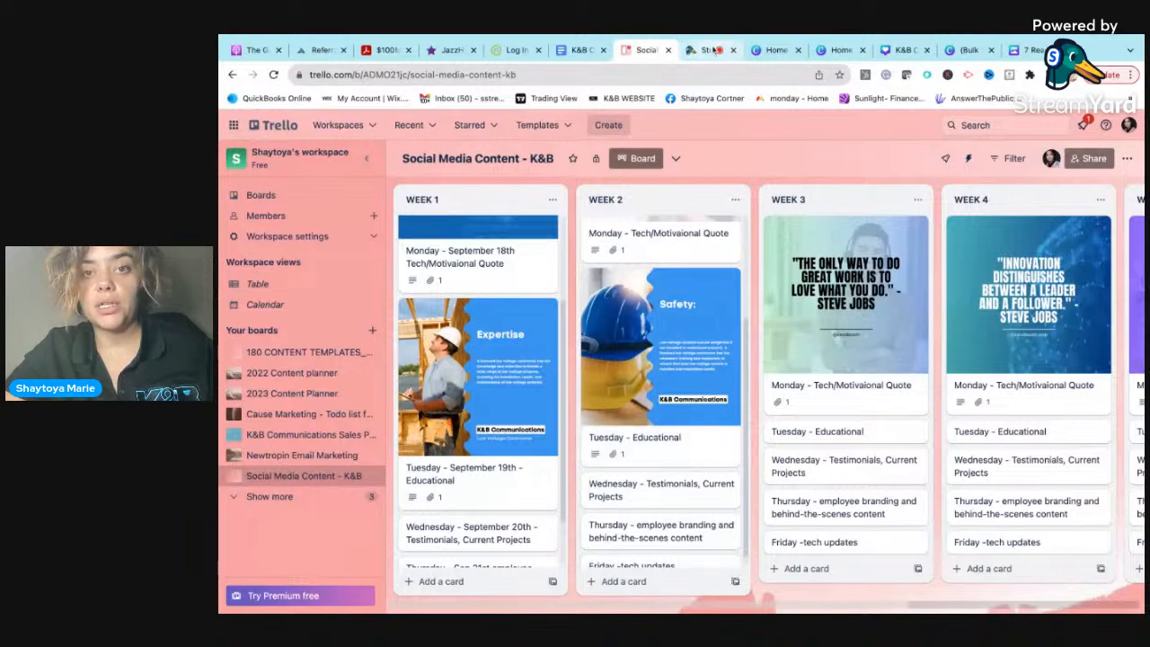
Step: Open Metricool in place of the Canva home page and switch to the K&B Communications brand
{"action": "left_click", "coordinate": [774, 49]}
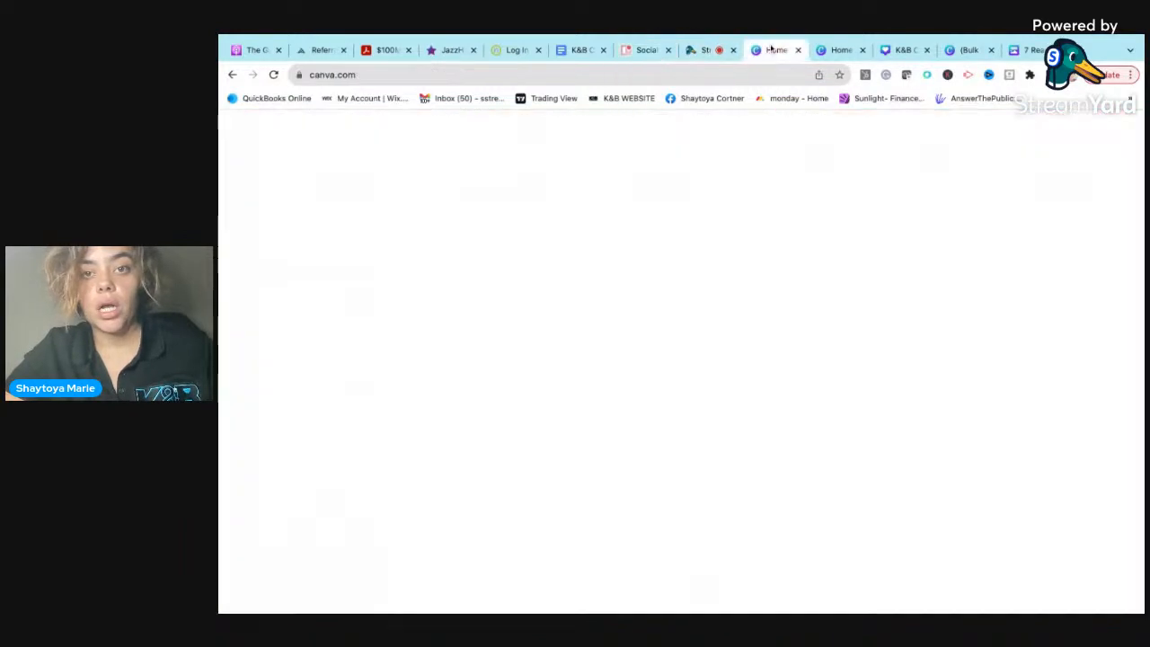
{"action": "left_click", "coordinate": [619, 77]}
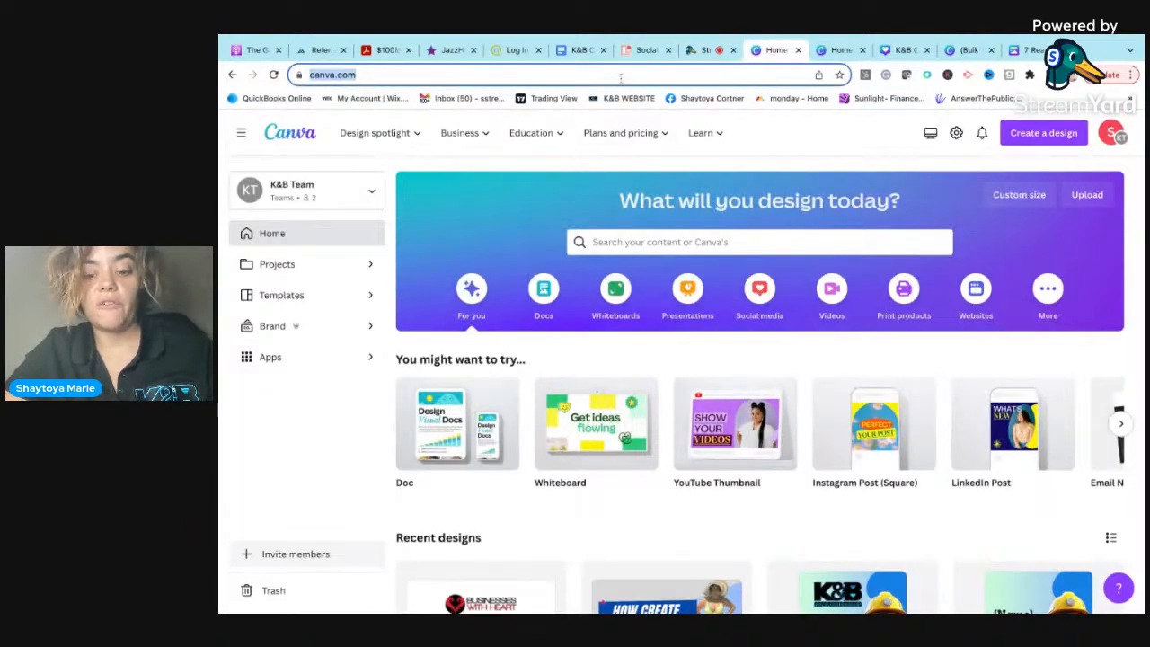
{"action": "type", "text": "metrico"}
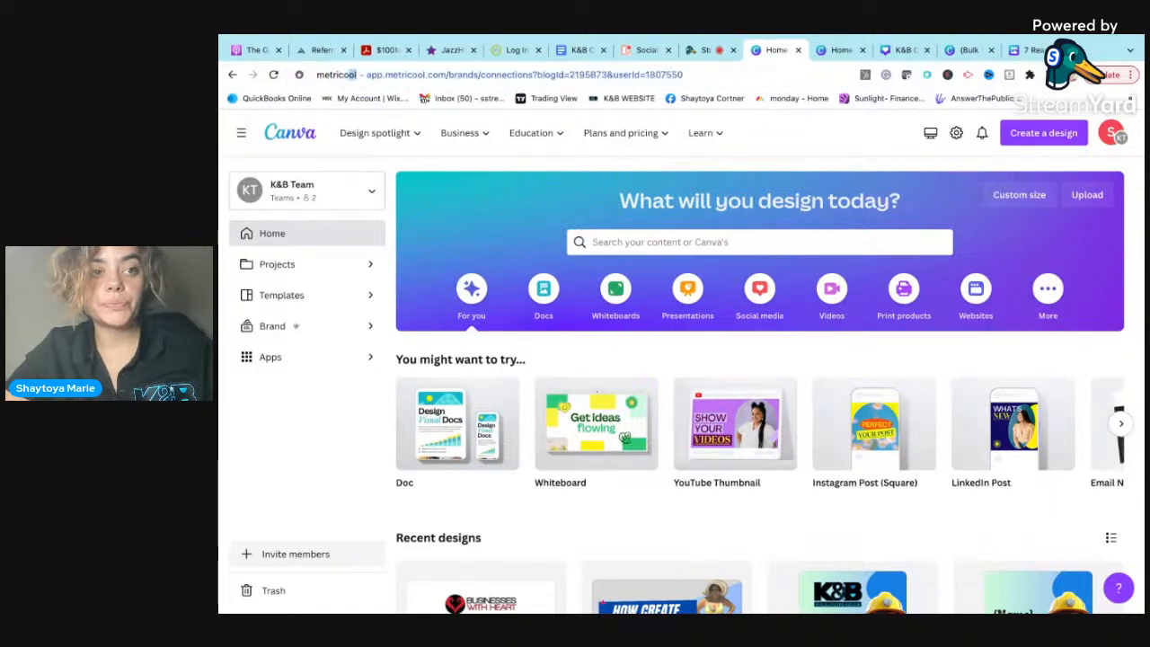
{"action": "type", "text": "ol"}
{"action": "key", "text": "Return"}
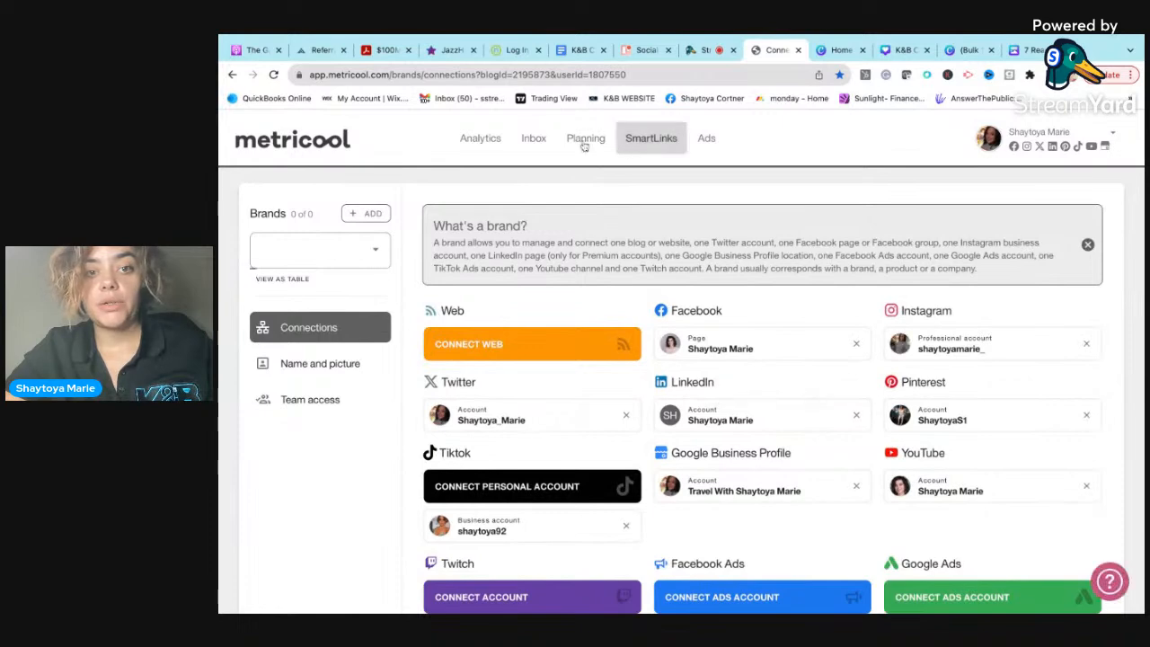
{"action": "left_click", "coordinate": [1081, 149]}
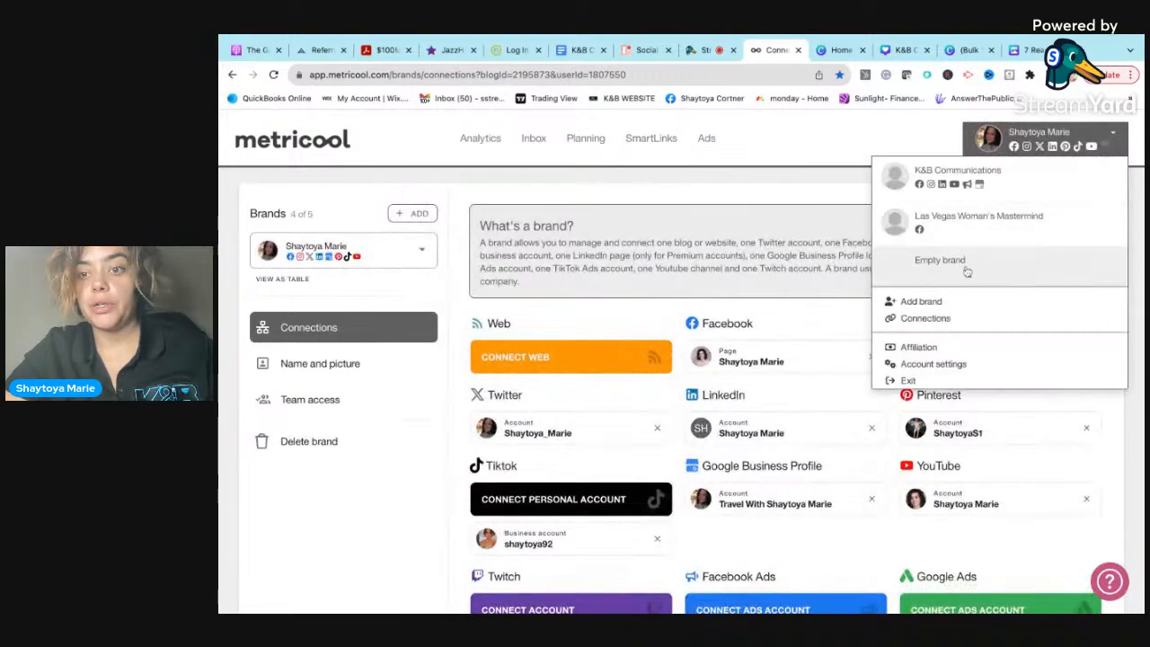
{"action": "left_click", "coordinate": [983, 220]}
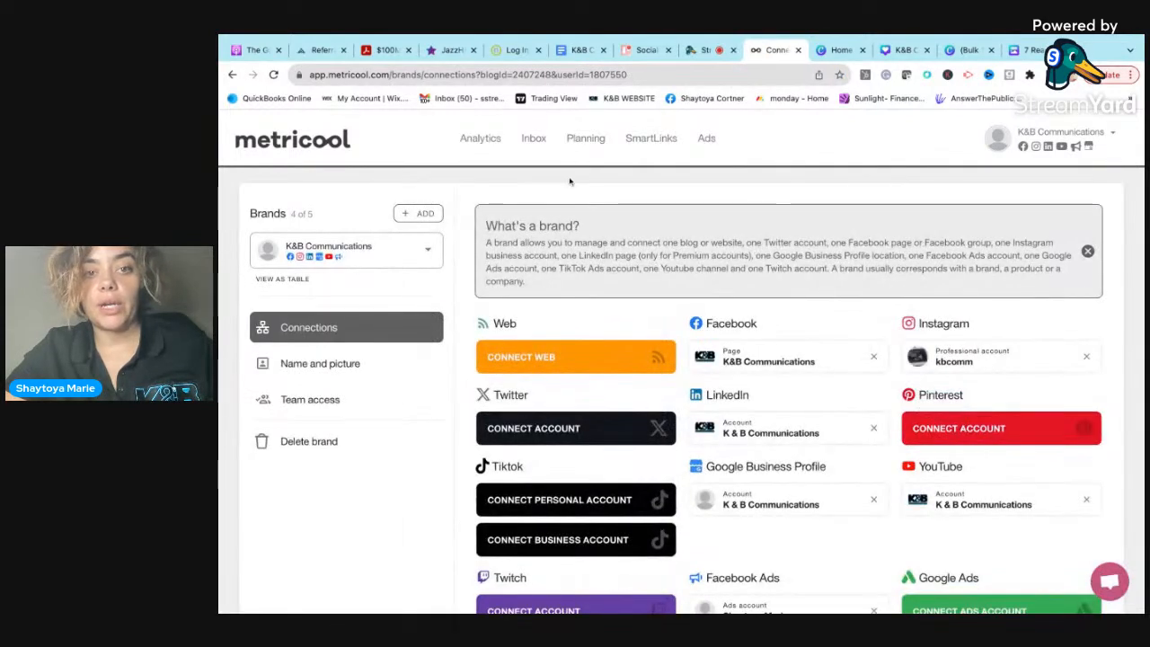
Step: Start a new post for September 13, 2023 at 11:00 AM in the planning calendar and add YouTube to its networks
{"action": "left_click", "coordinate": [592, 143]}
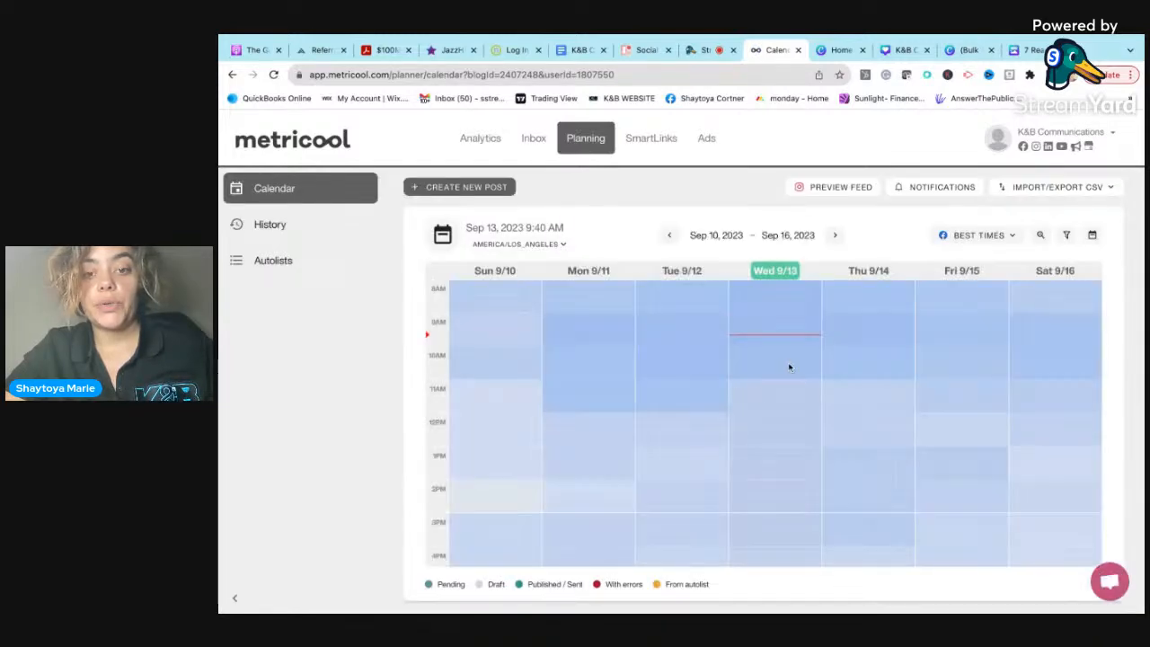
{"action": "left_click", "coordinate": [765, 391]}
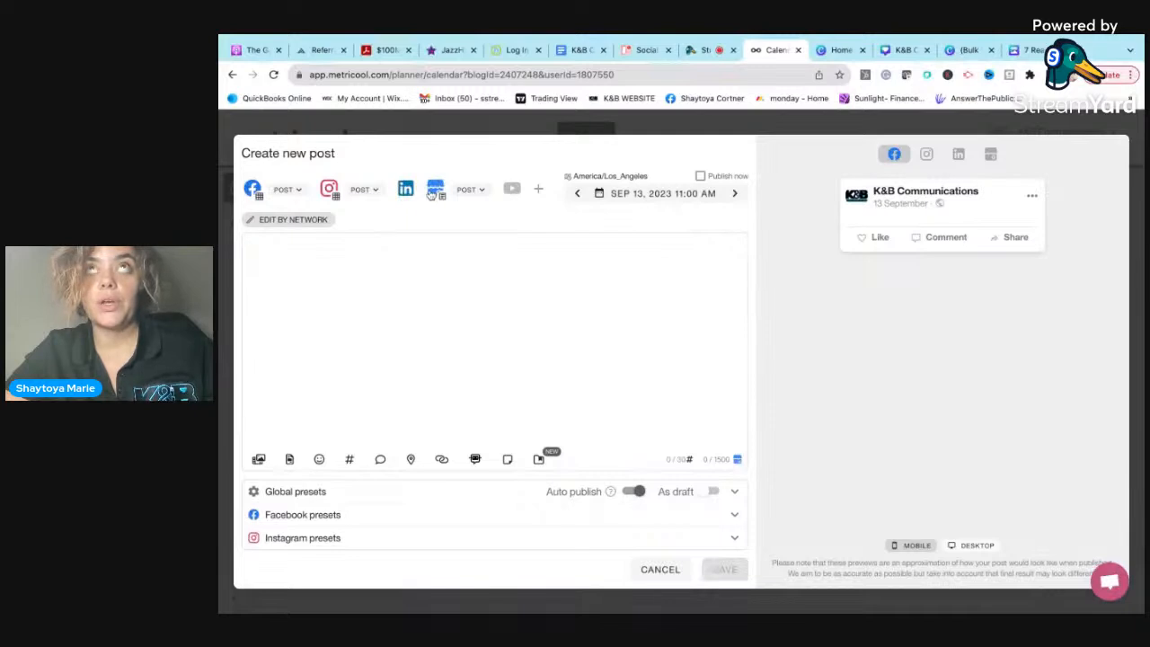
{"action": "left_click", "coordinate": [514, 190]}
Step: Examine the post type options for YouTube, Instagram and Facebook in the new post, keeping the current types
{"action": "left_click", "coordinate": [545, 186]}
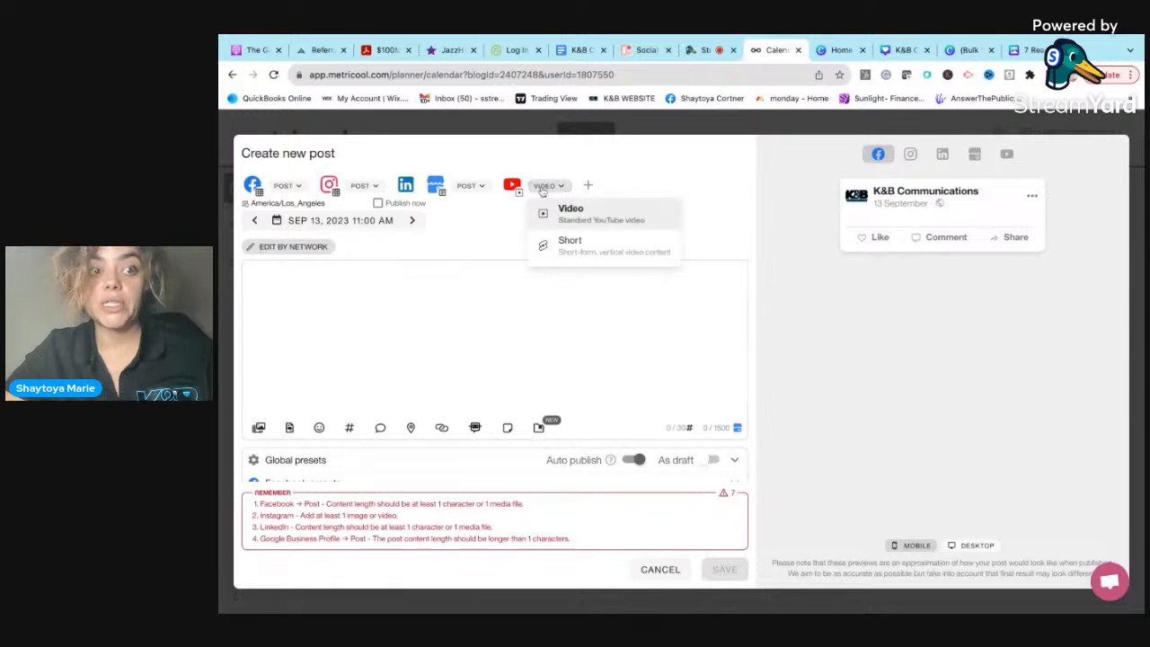
{"action": "left_click", "coordinate": [361, 186]}
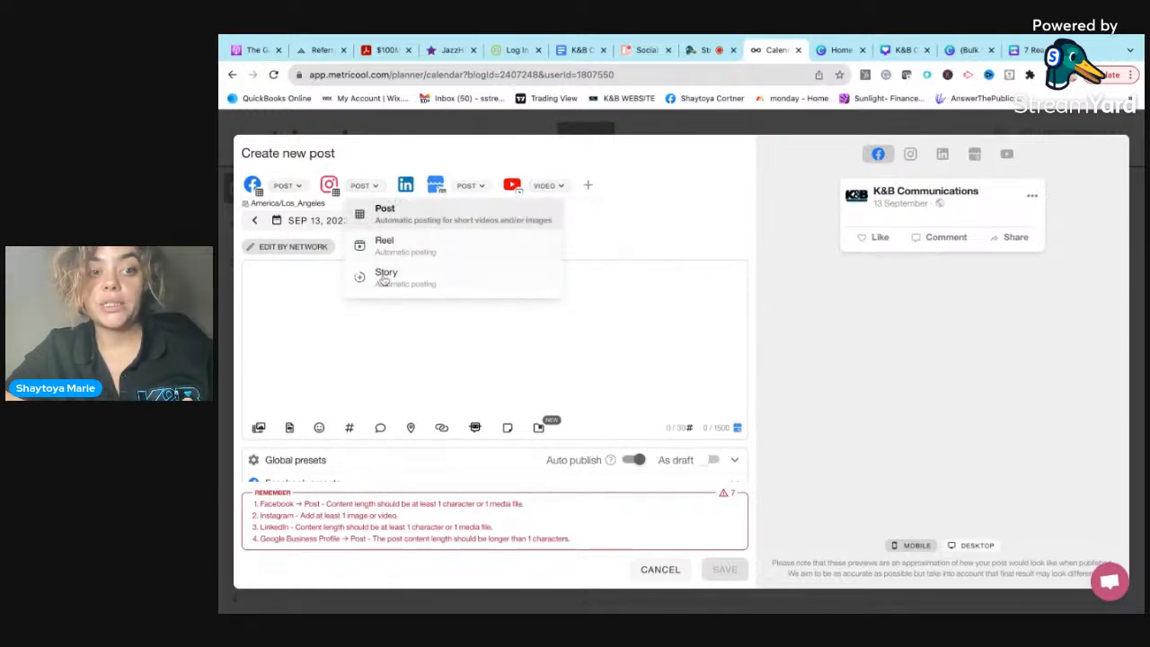
{"action": "left_click", "coordinate": [288, 185]}
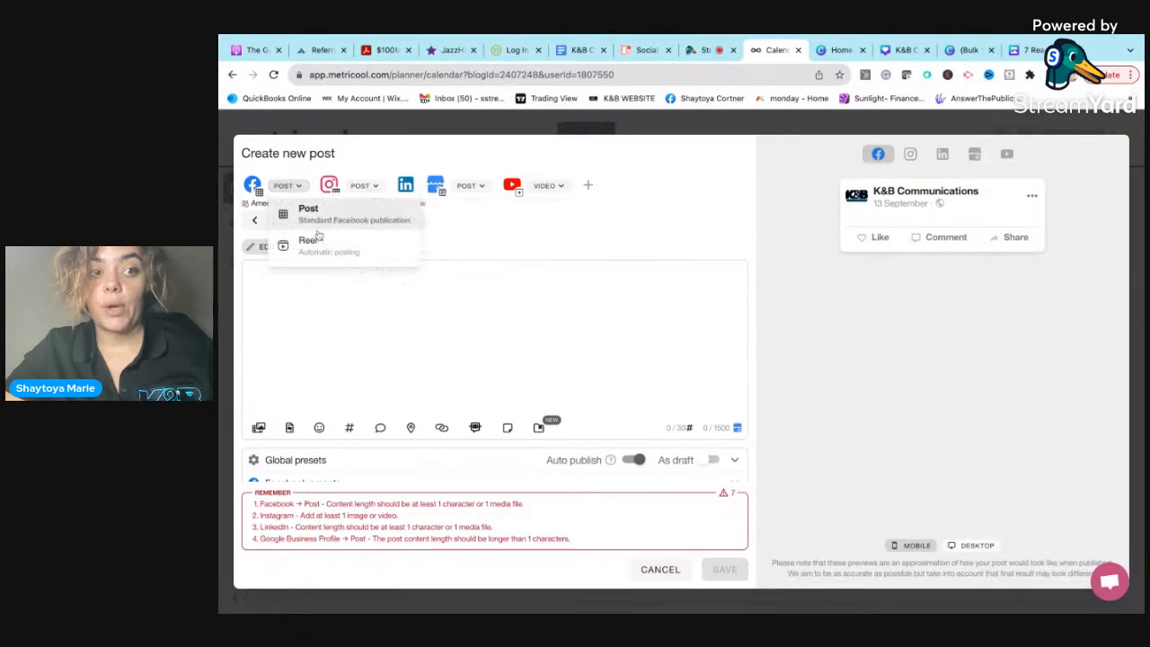
{"action": "left_click", "coordinate": [537, 321]}
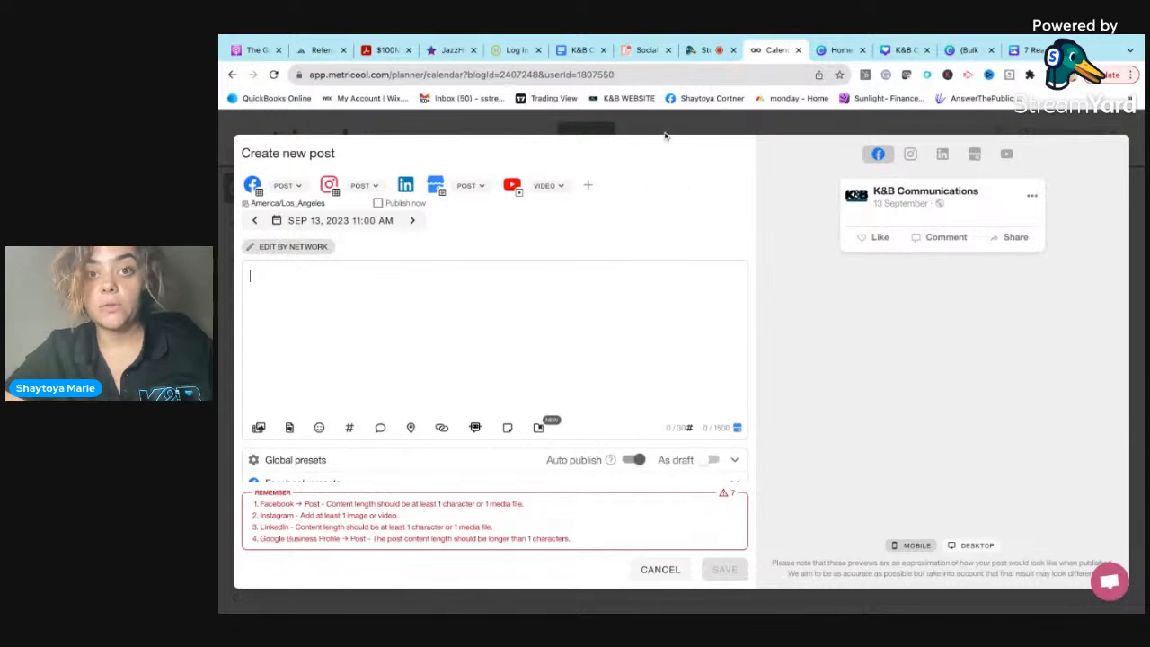
Step: Revisit the Trello content board, then switch to the StreamYard studio and stop sharing the screen
{"action": "left_click", "coordinate": [644, 49]}
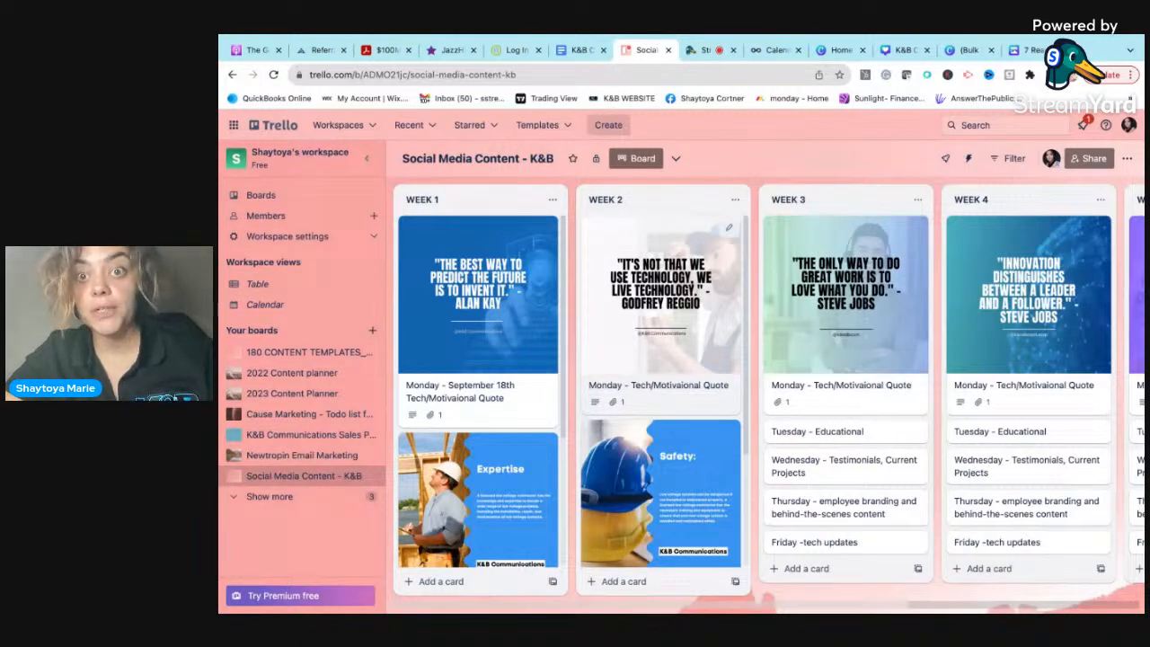
{"action": "left_click", "coordinate": [709, 50]}
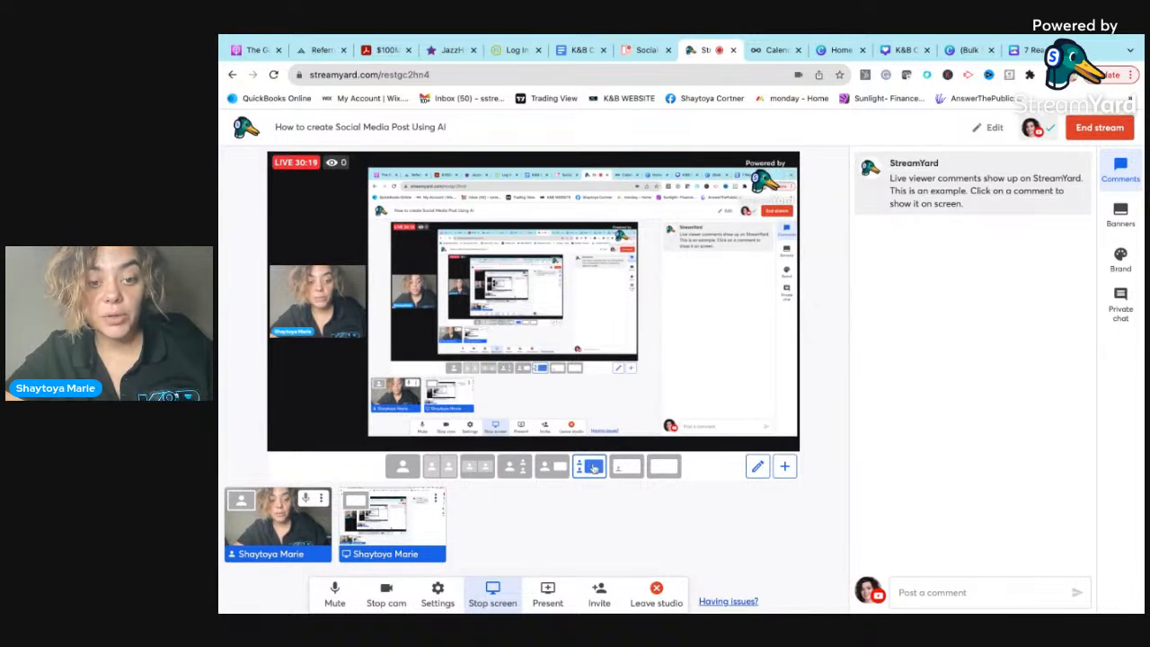
{"action": "left_click", "coordinate": [516, 600]}
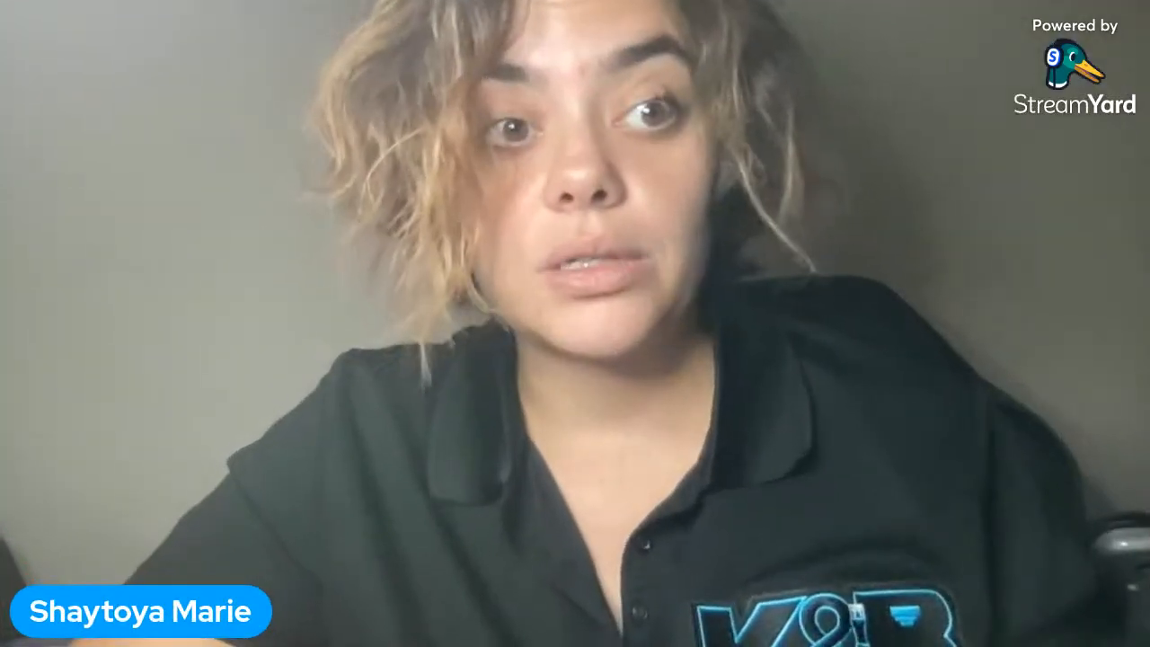